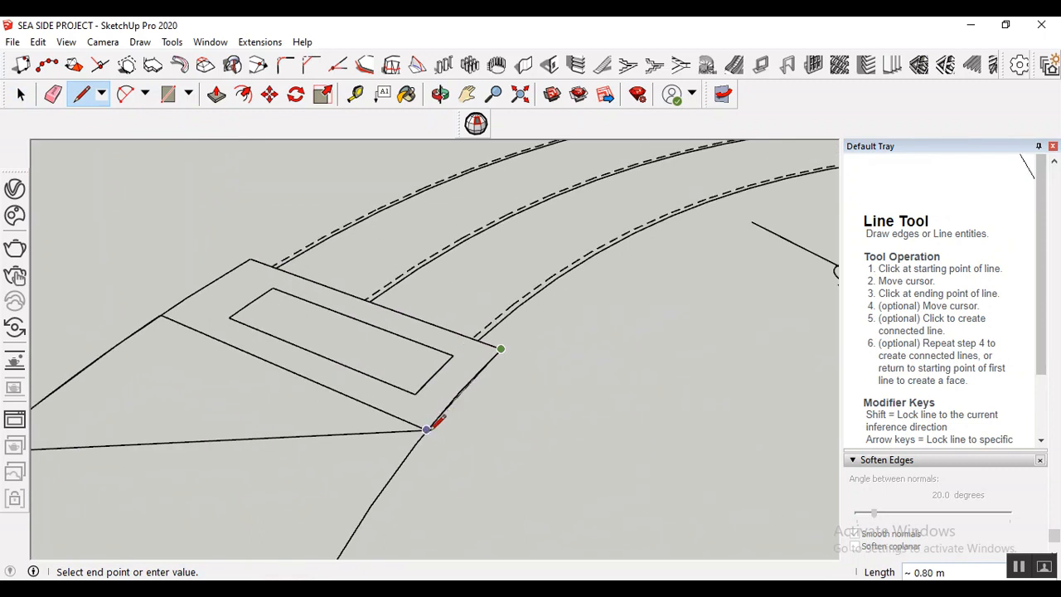
- Trace the outer rectangle at the end of the curved lines, 2.00 m by 0.80 m, to fill it with a face
click(427, 429)
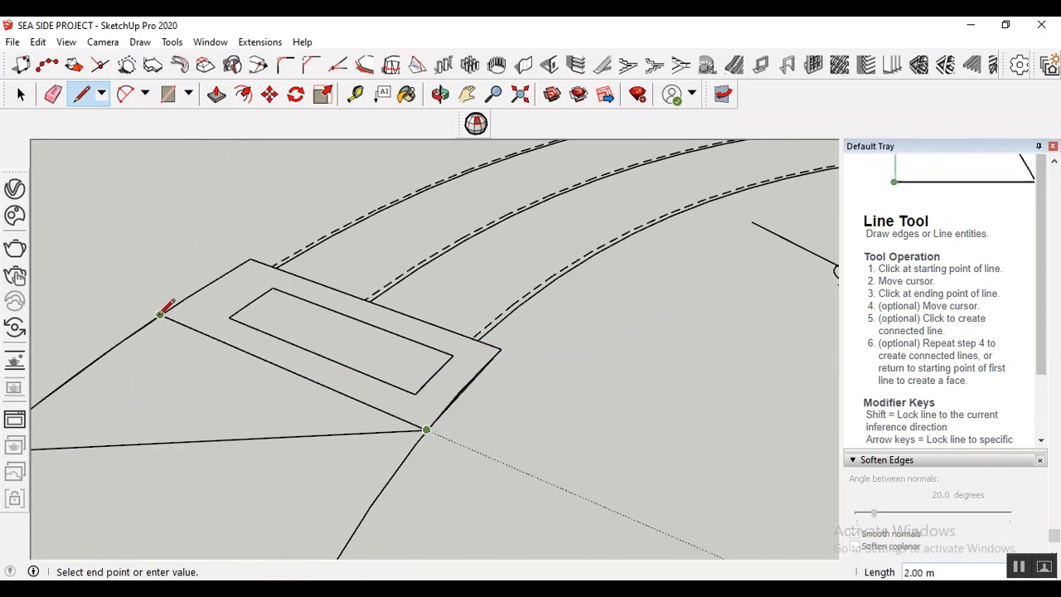
click(249, 259)
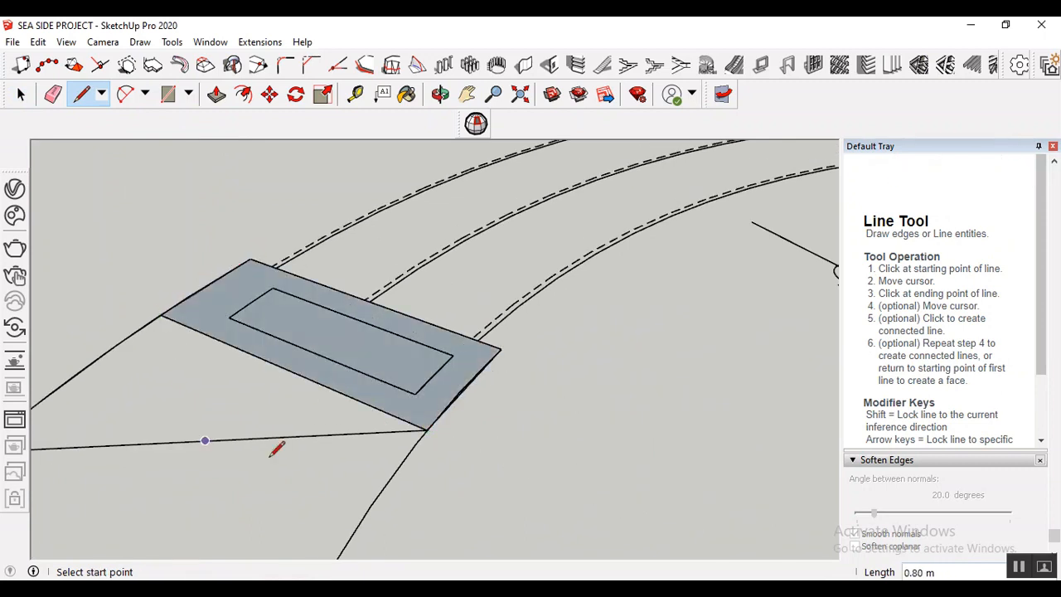
scroll(450, 434, down, 2)
scroll(261, 387, up, 4)
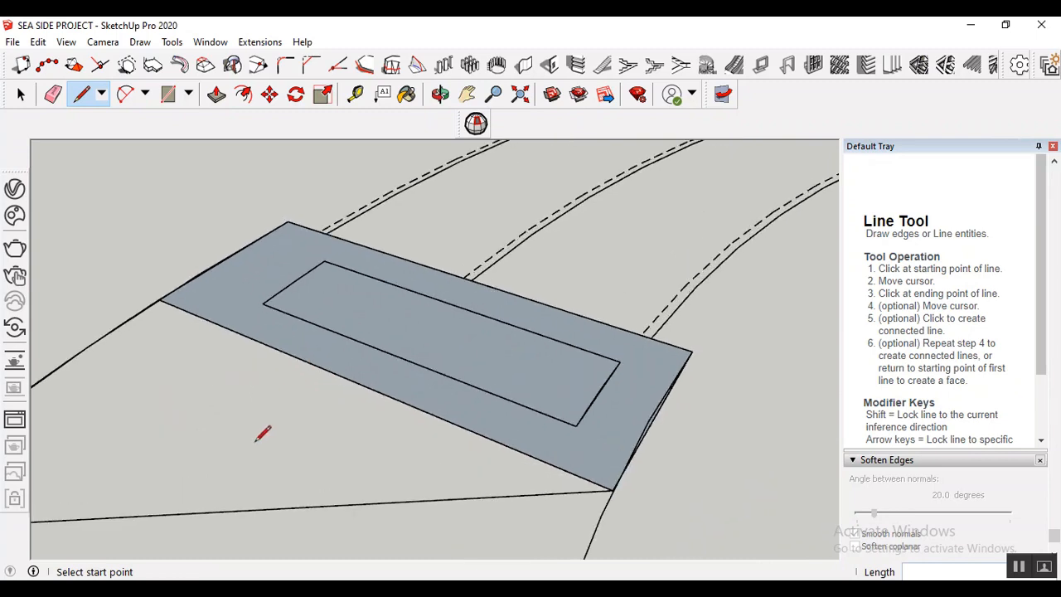
- Delete the face filling the outer rectangle and keep its edges
click(21, 94)
click(381, 323)
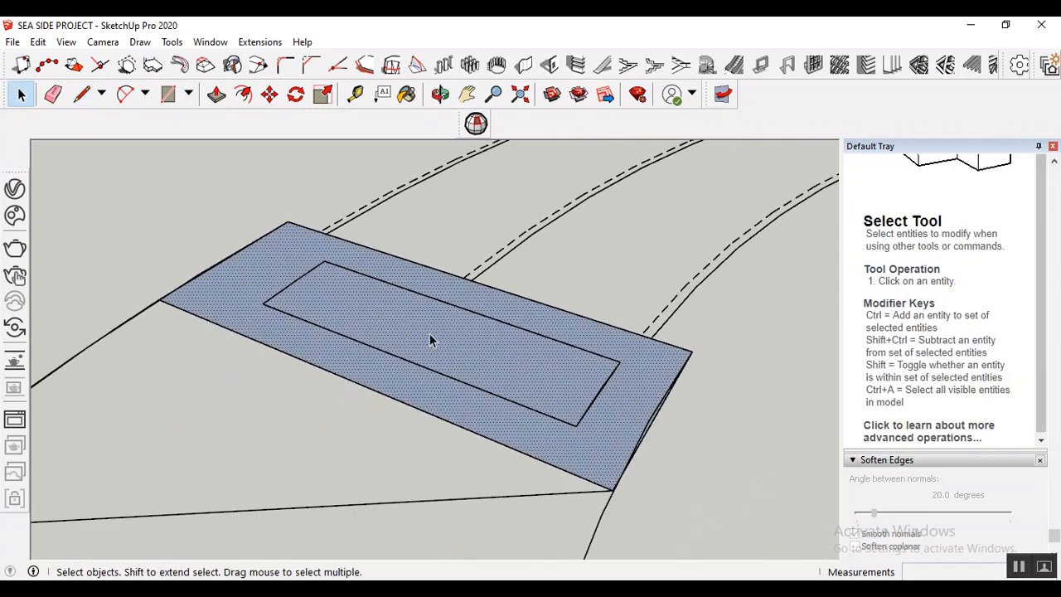
scroll(278, 421, down, 2)
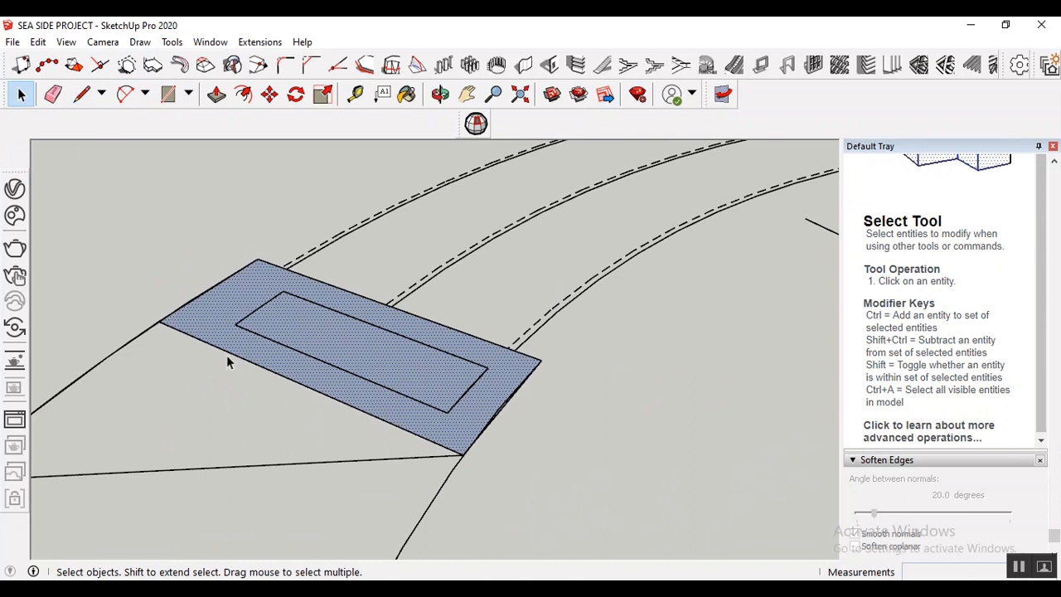
click(220, 403)
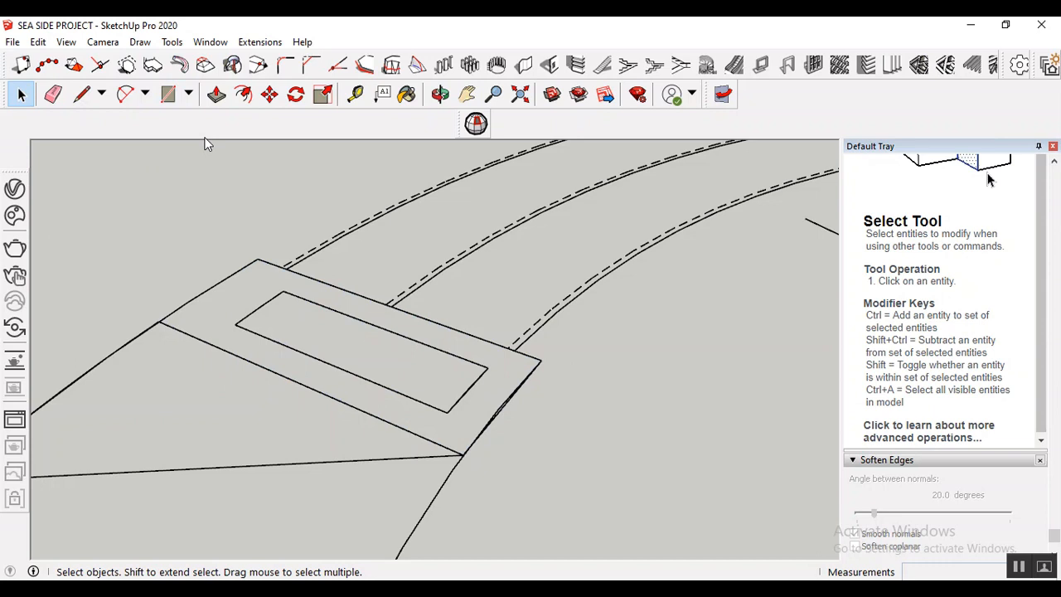
- Trace the corners of the inner rectangle with lines so that it fills with its own face
click(167, 94)
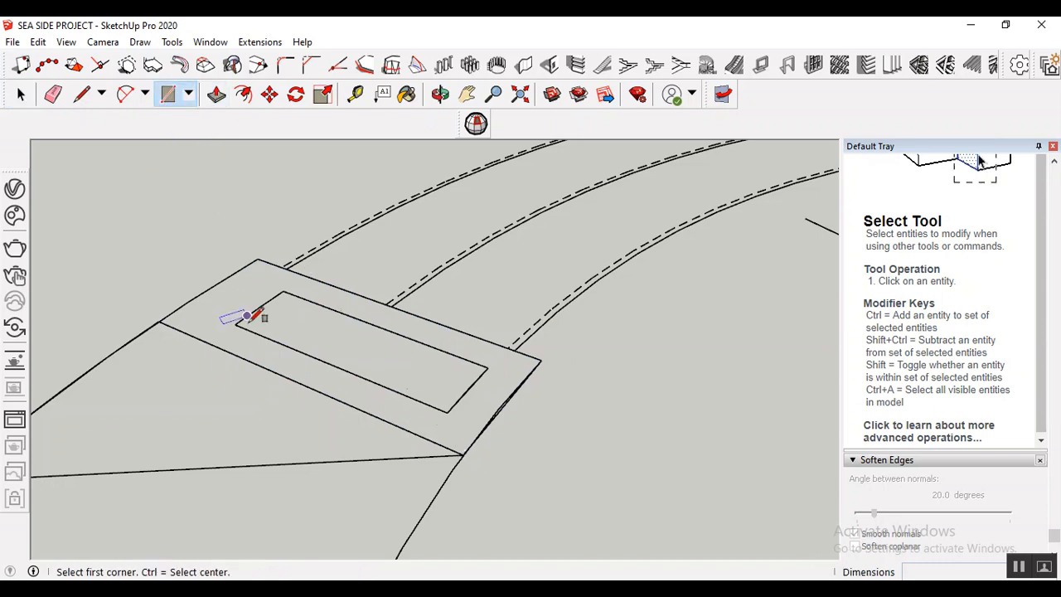
click(81, 94)
click(234, 324)
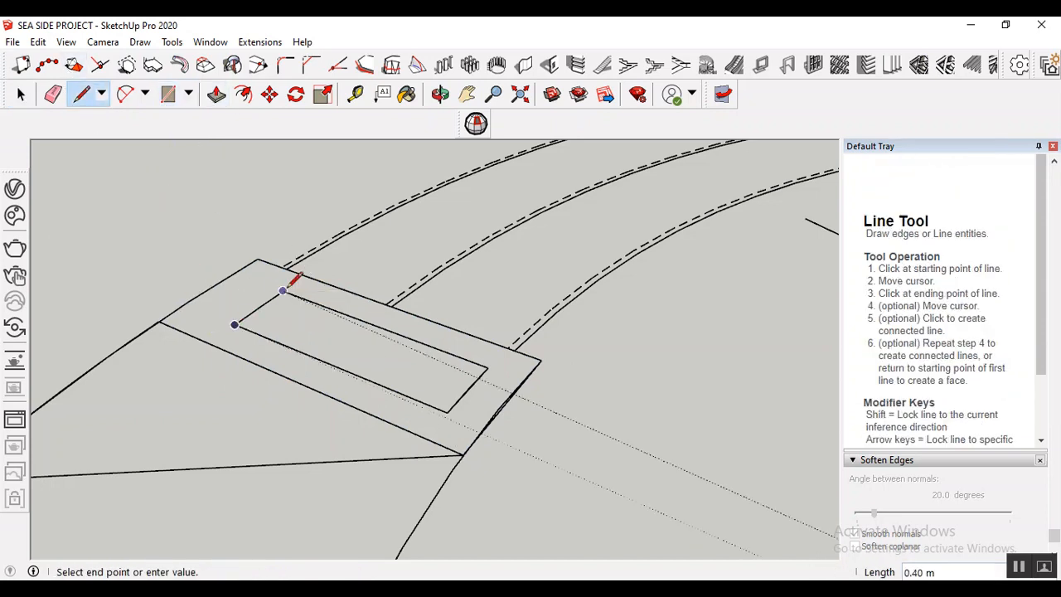
click(283, 291)
click(447, 412)
click(235, 324)
- Move the inner rectangle's face and its edges about 1.75 m sideways, clear of the outer rectangle
click(20, 94)
drag(140, 209, 519, 477)
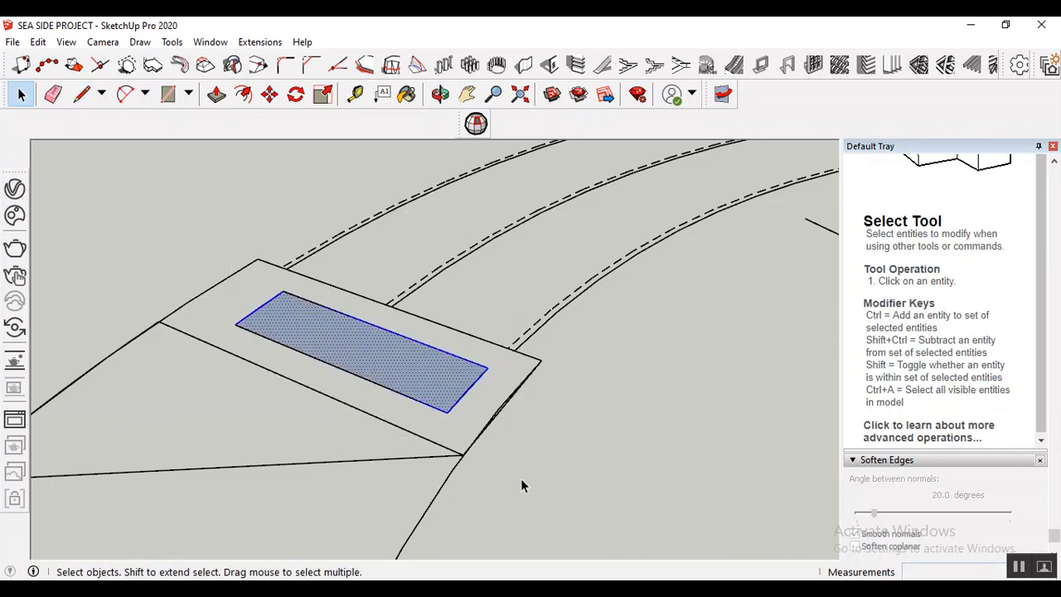
click(269, 94)
click(389, 328)
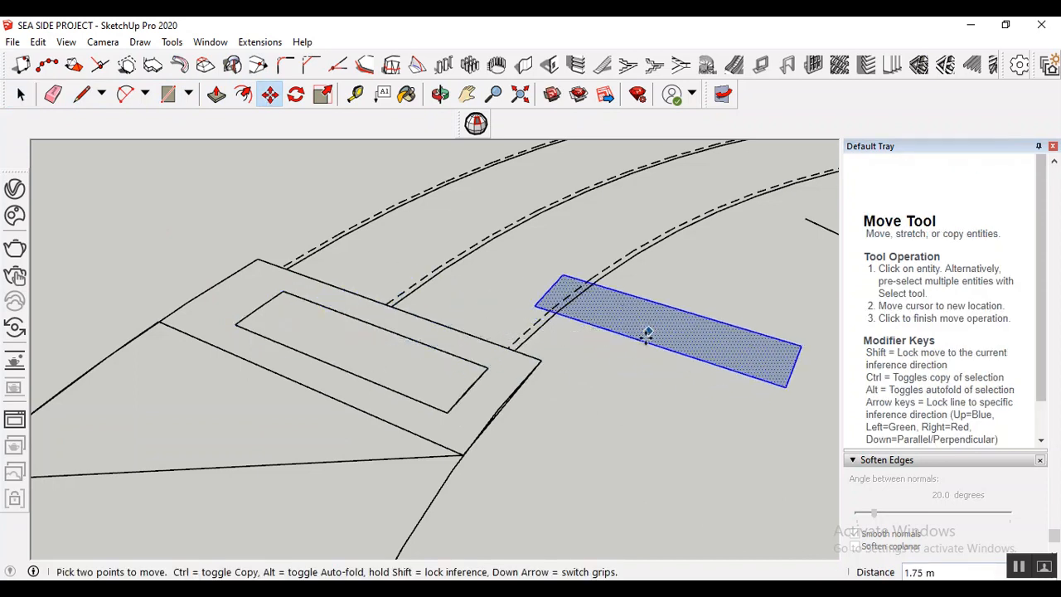
click(644, 332)
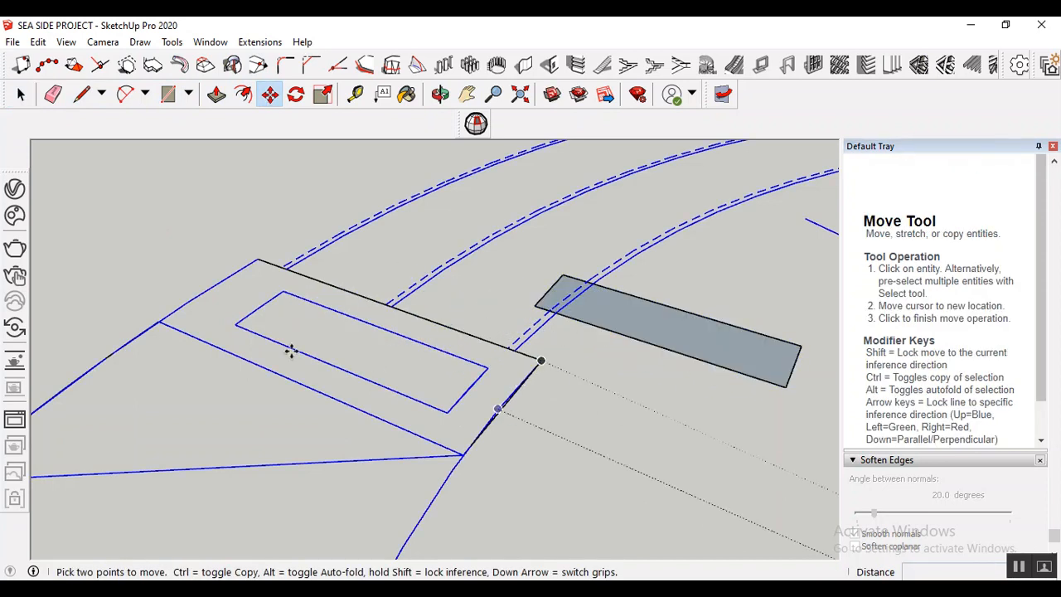
- Retrace the short and long edges of the outer rectangle with lines to give it a face
click(81, 94)
click(258, 260)
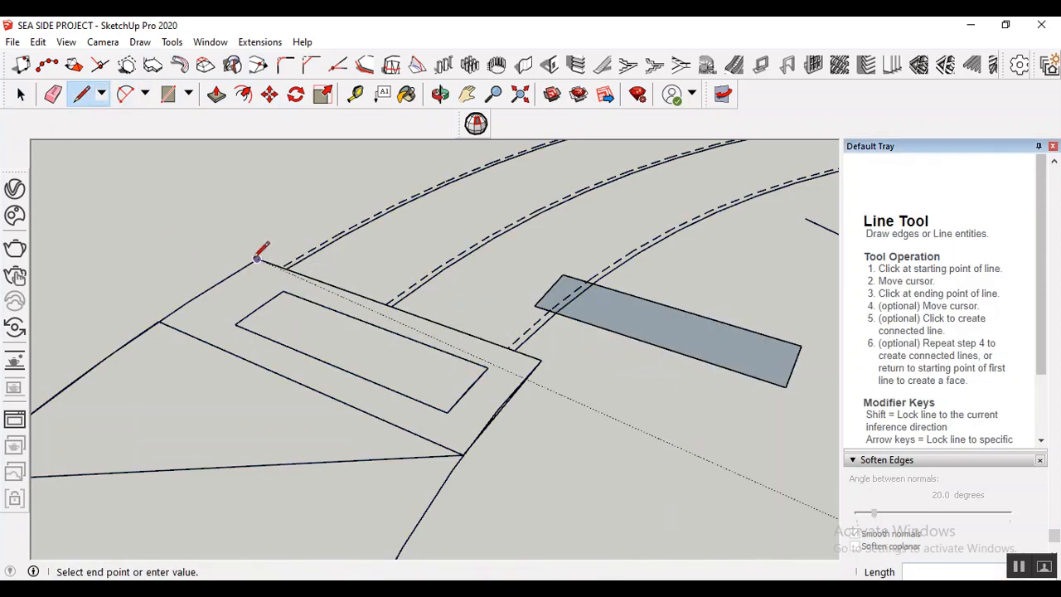
click(159, 320)
click(463, 454)
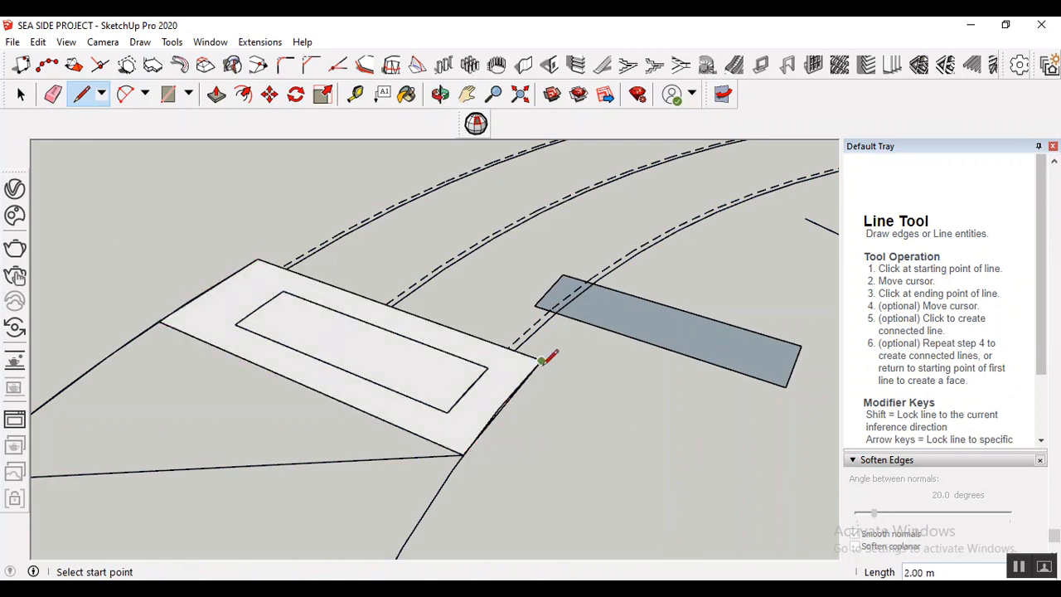
click(216, 94)
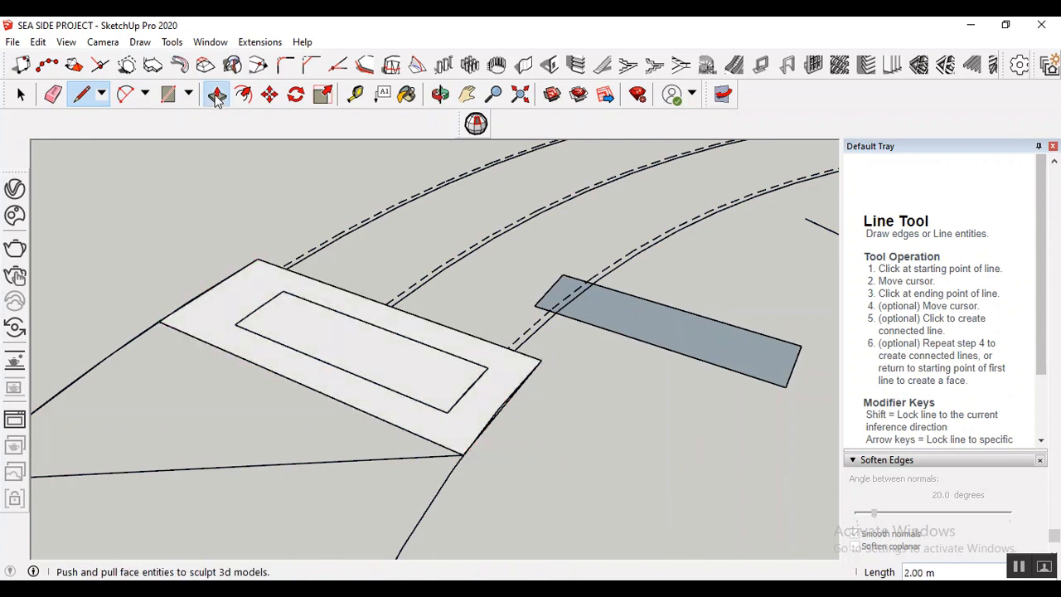
click(283, 322)
scroll(290, 273, down, 3)
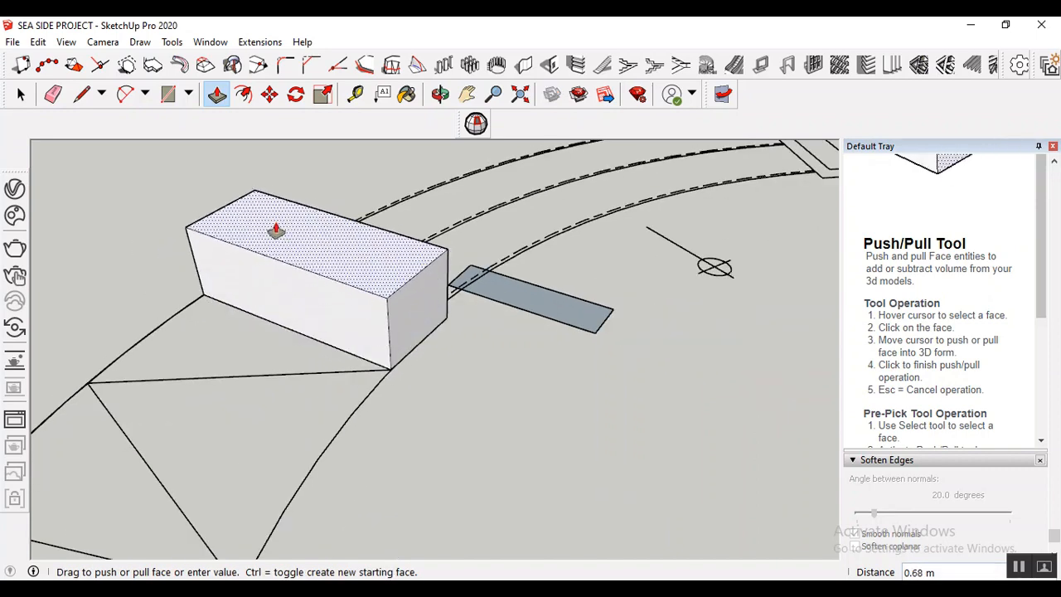
key(Escape)
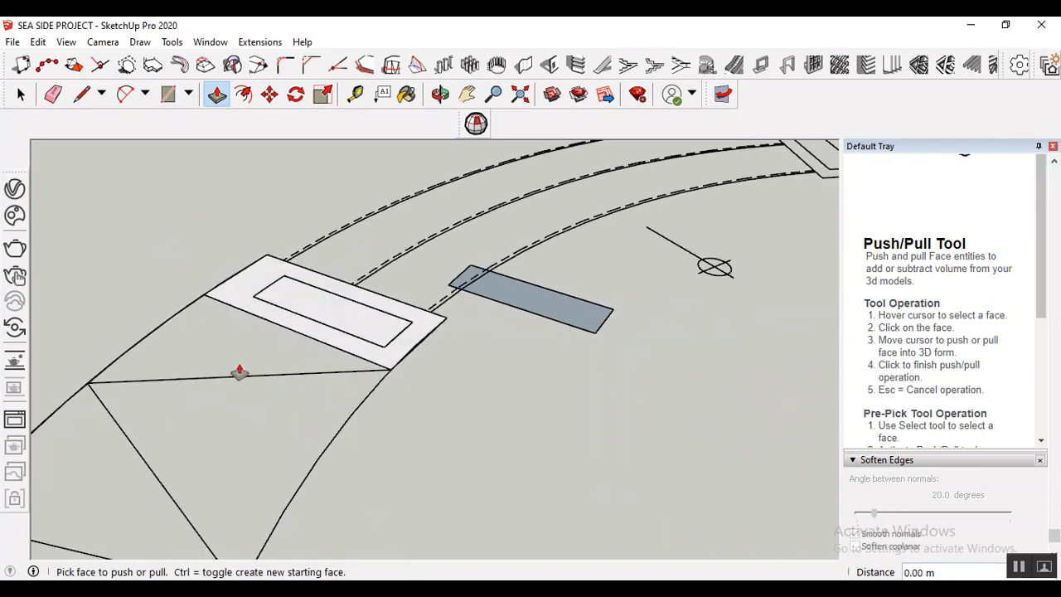
- Push/Pull the outer rectangle up into a block and the separate small rectangle up by 0.20 m
click(292, 299)
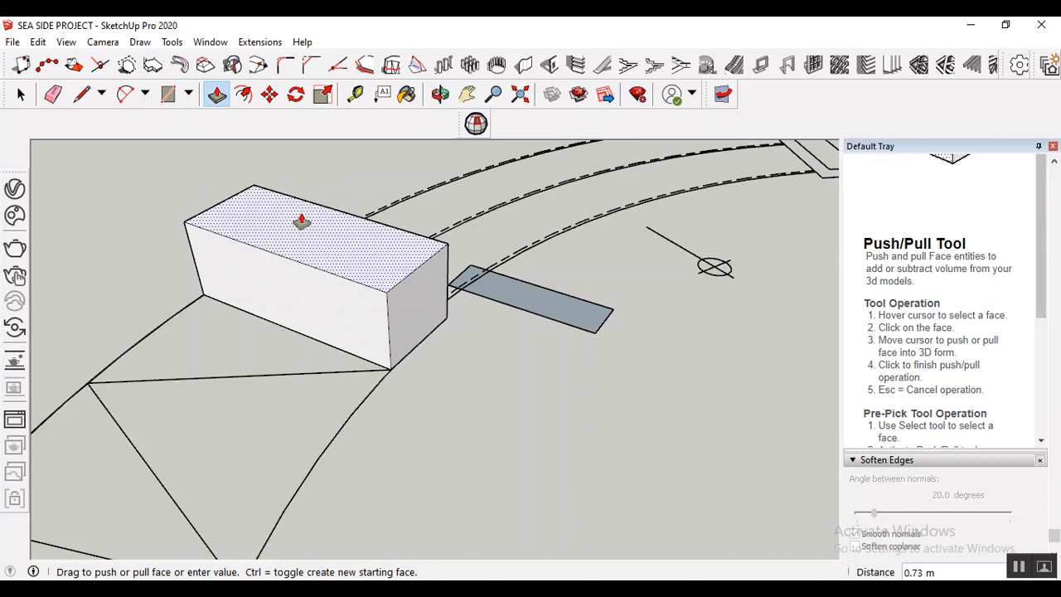
key(Return)
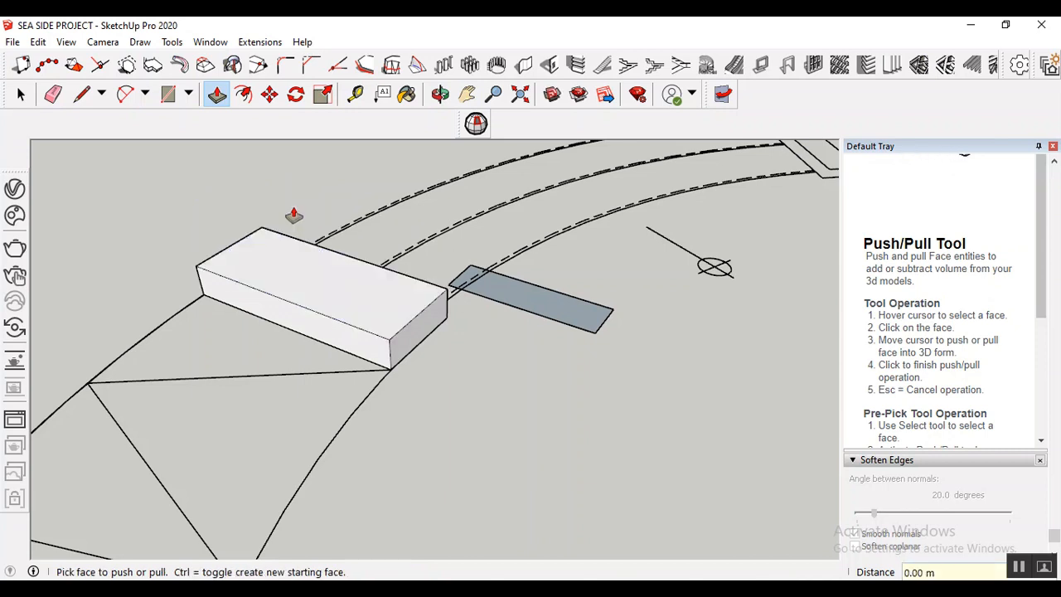
scroll(490, 431, up, 1)
scroll(497, 274, up, 2)
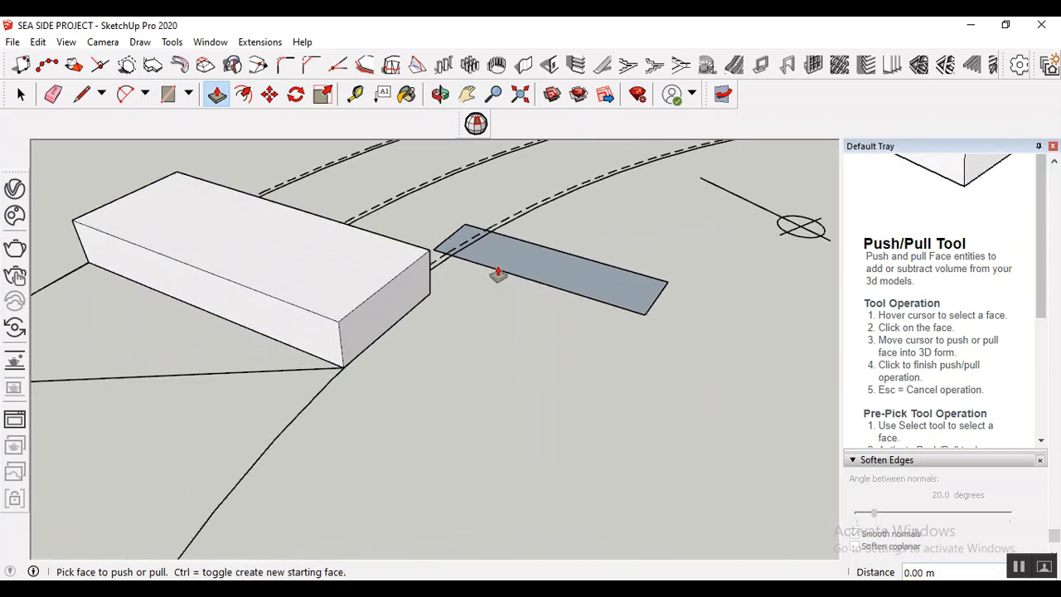
click(533, 263)
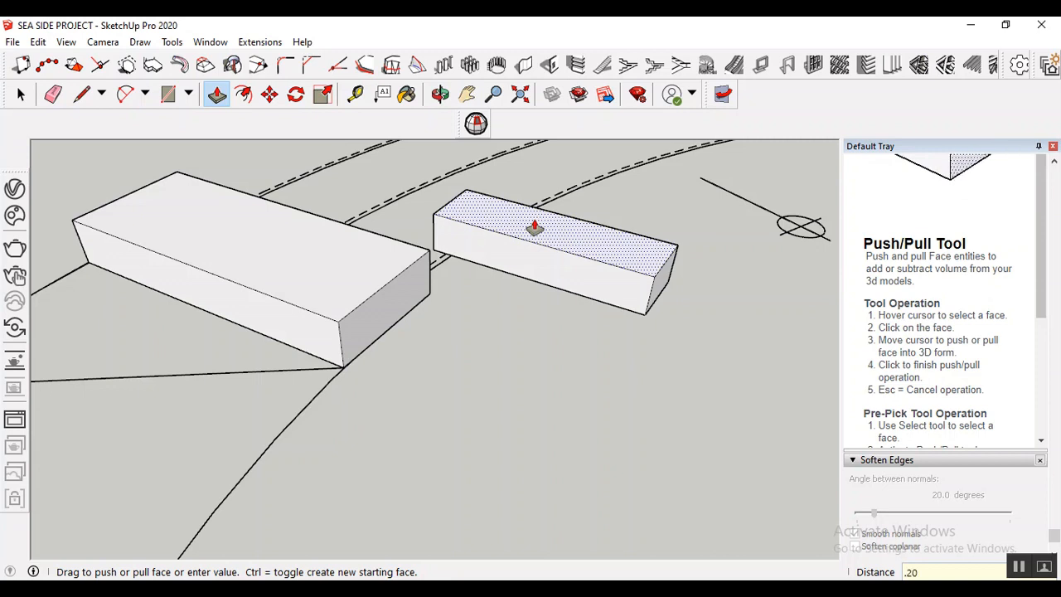
key(Return)
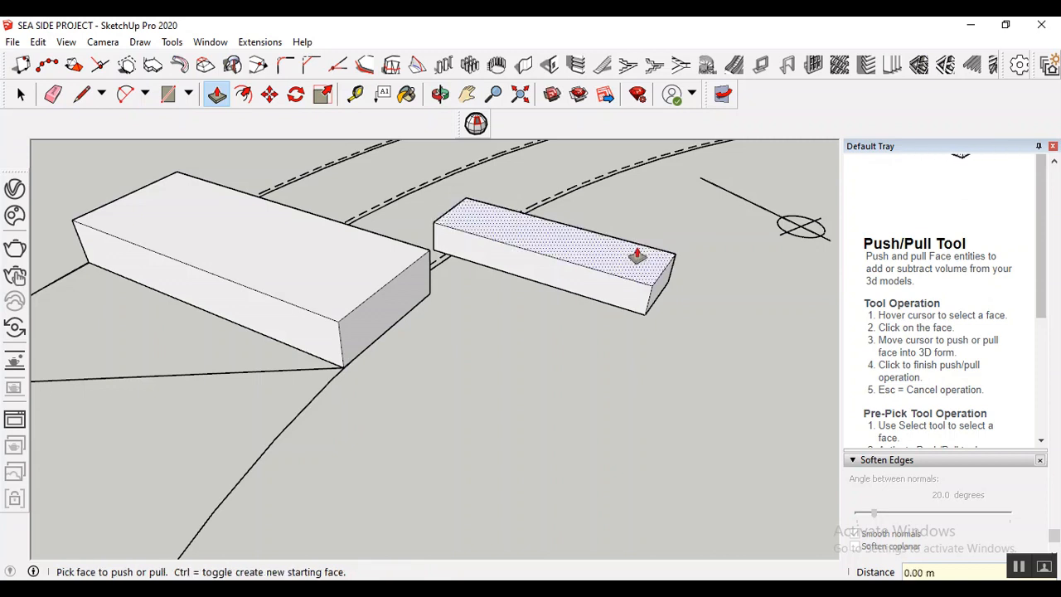
key(space)
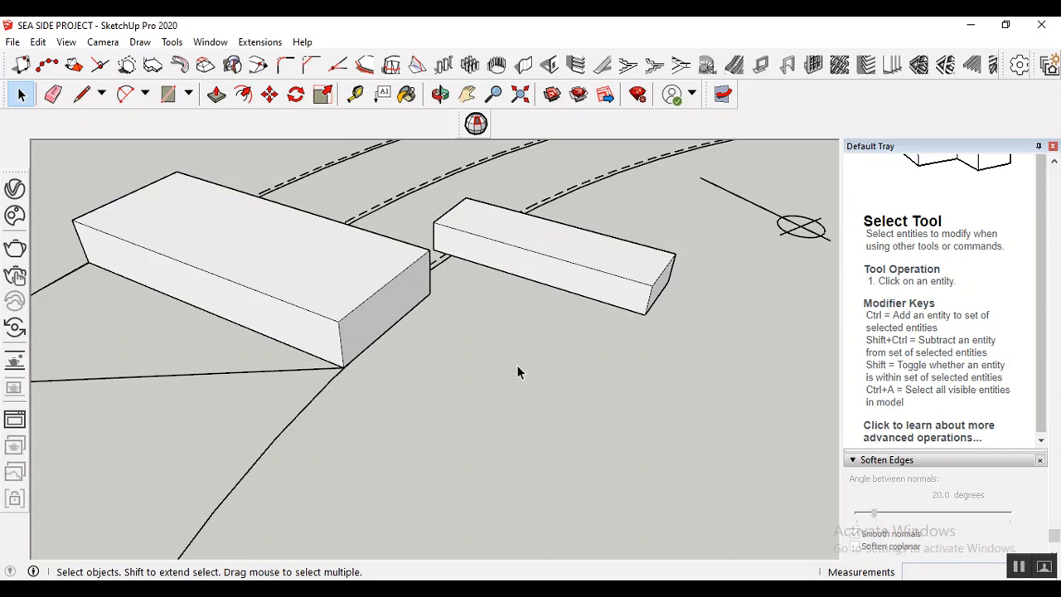
- Make a group of all the faces and edges of the small block
key(o)
drag(569, 324, 457, 322)
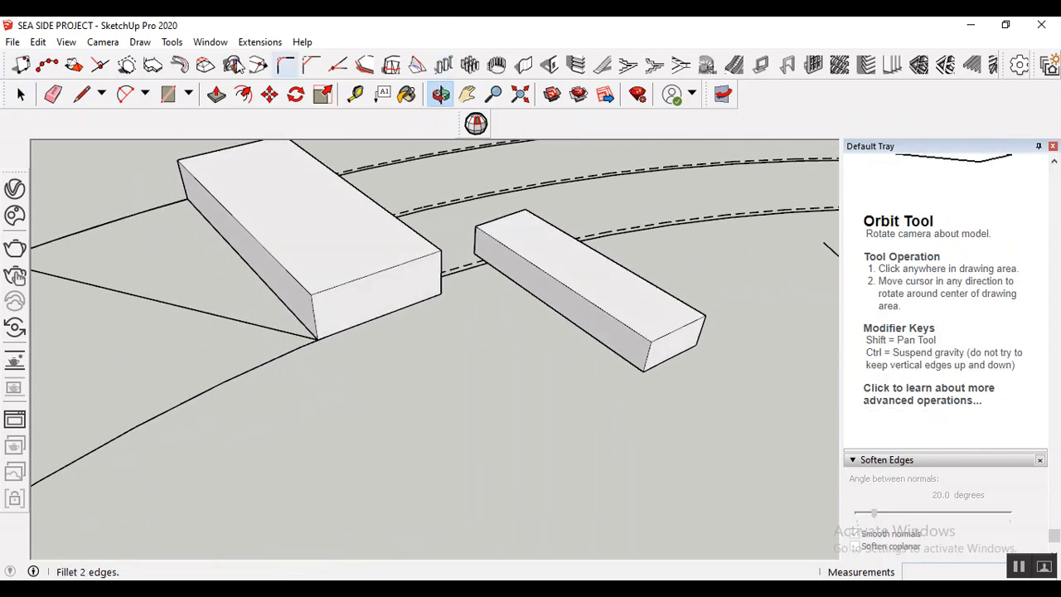
key(space)
drag(458, 184, 743, 443)
right_click(645, 307)
click(729, 156)
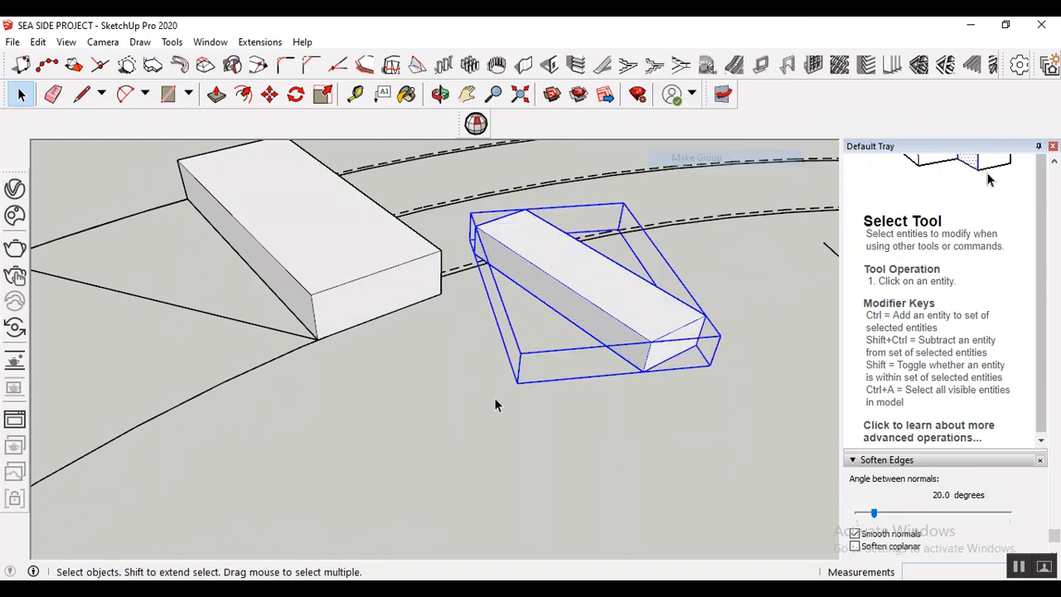
click(495, 399)
- Make a group of all the geometry of the large block
scroll(505, 407, down, 2)
drag(208, 171, 464, 407)
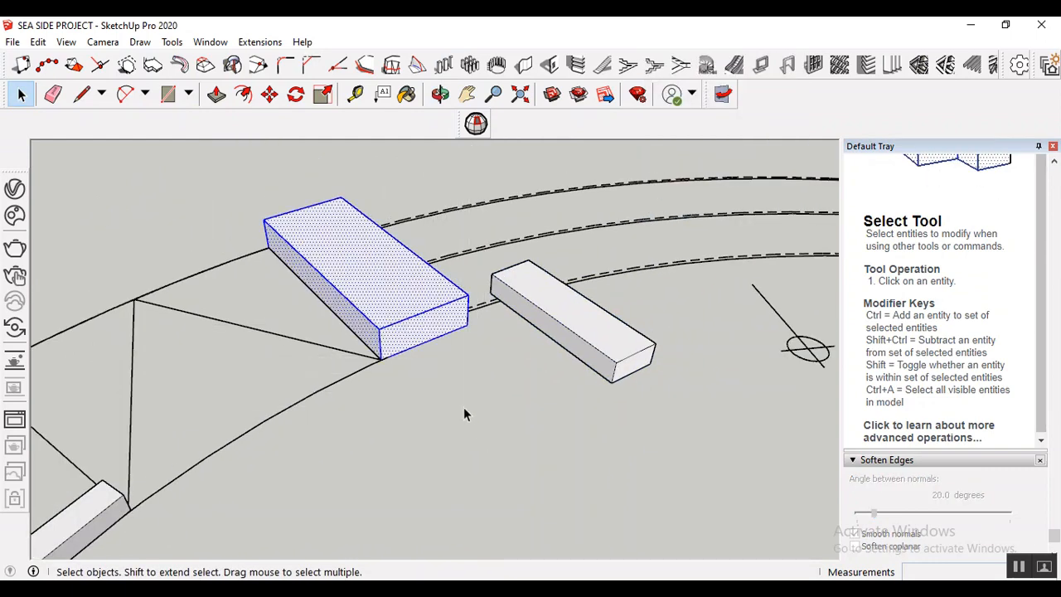
right_click(378, 246)
click(465, 383)
click(511, 419)
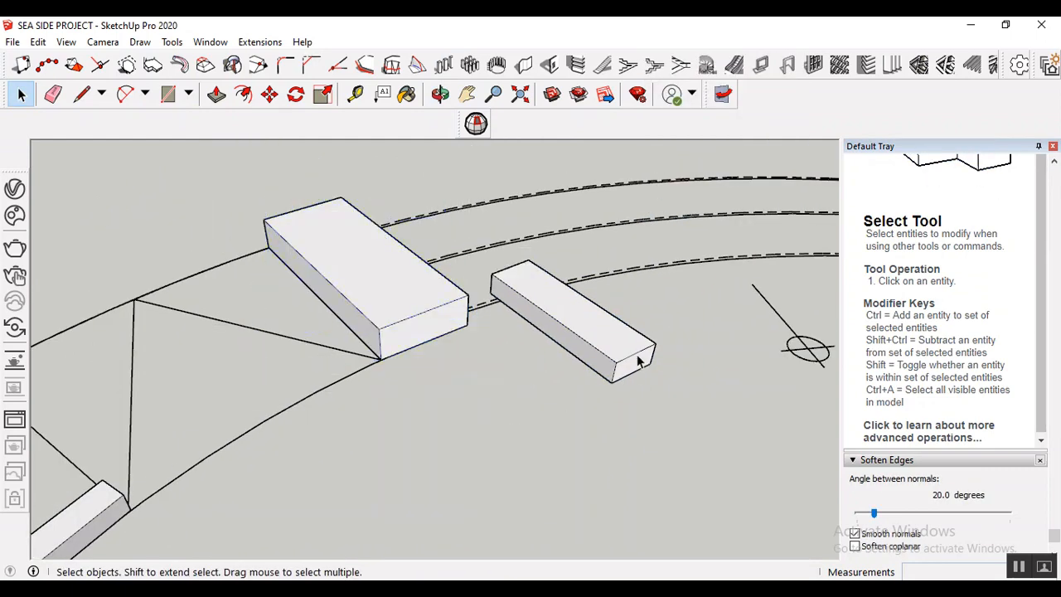
- Move the small block group about 1.59 m over onto the large block
scroll(640, 365, up, 1)
click(643, 373)
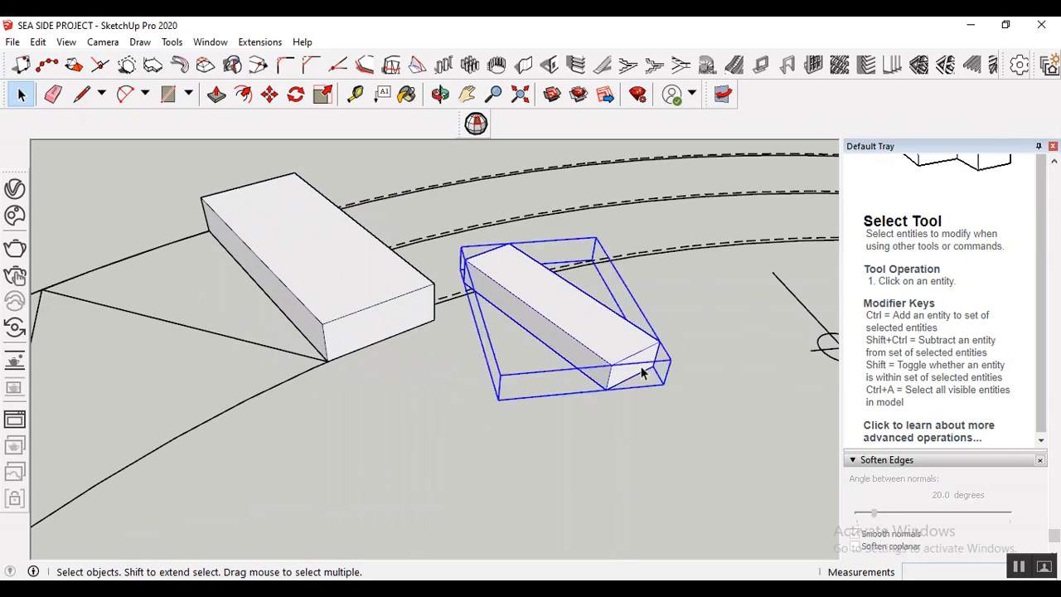
click(269, 95)
scroll(615, 396, up, 1)
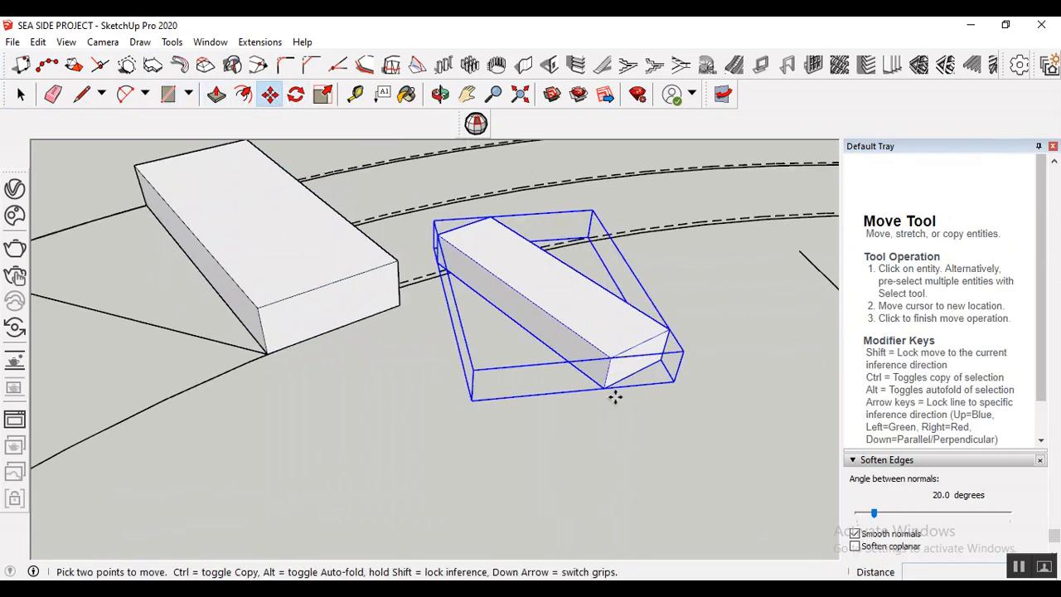
click(642, 346)
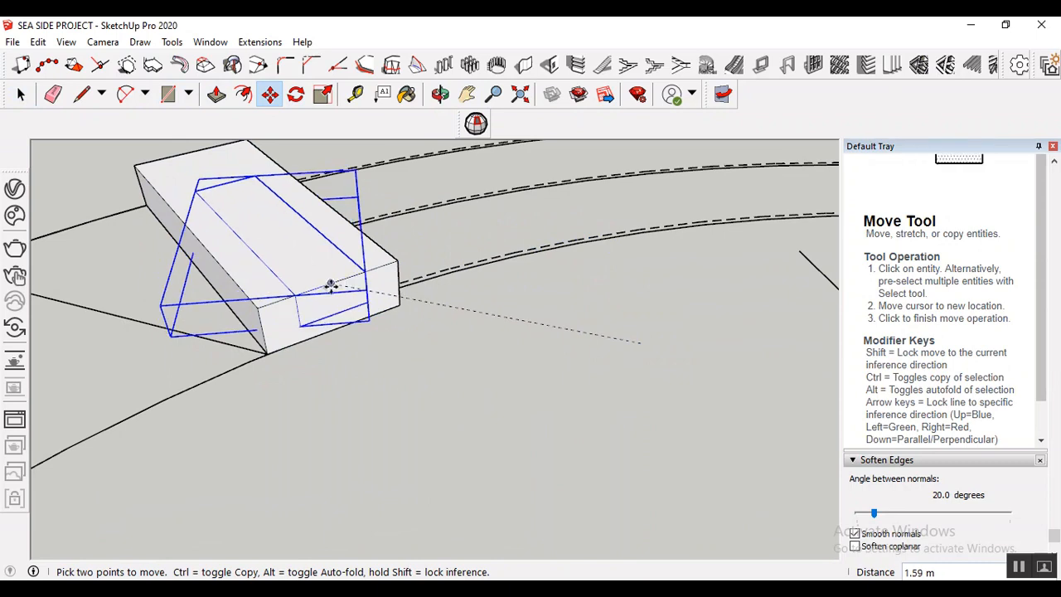
key(Escape)
- Measure the distance from the small block's short edge to the matching end edge of the large block
scroll(374, 346, down, 3)
middle_drag(374, 346, 486, 343)
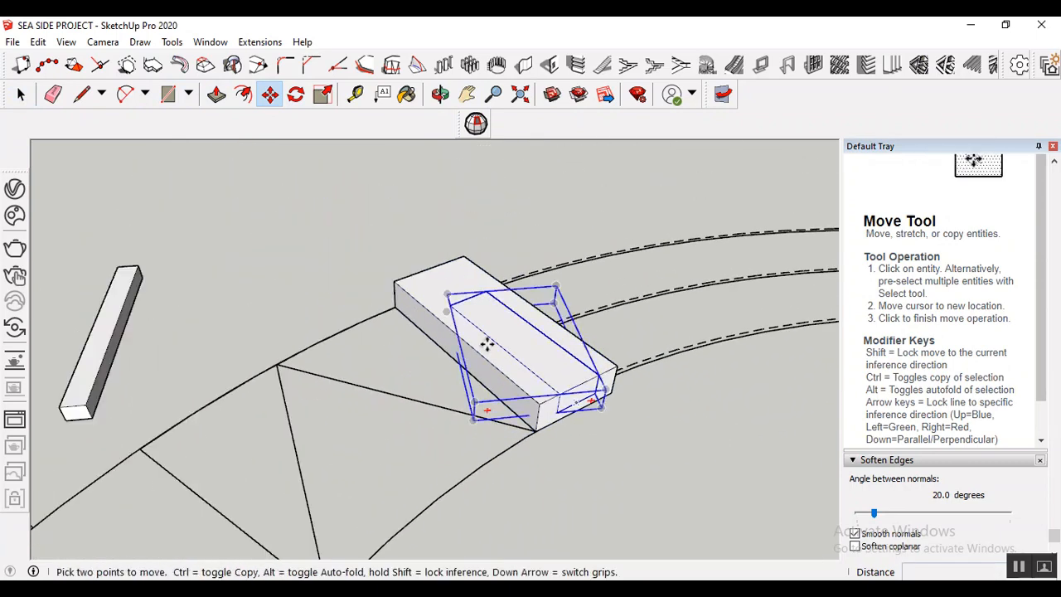
click(355, 94)
scroll(454, 264, up, 2)
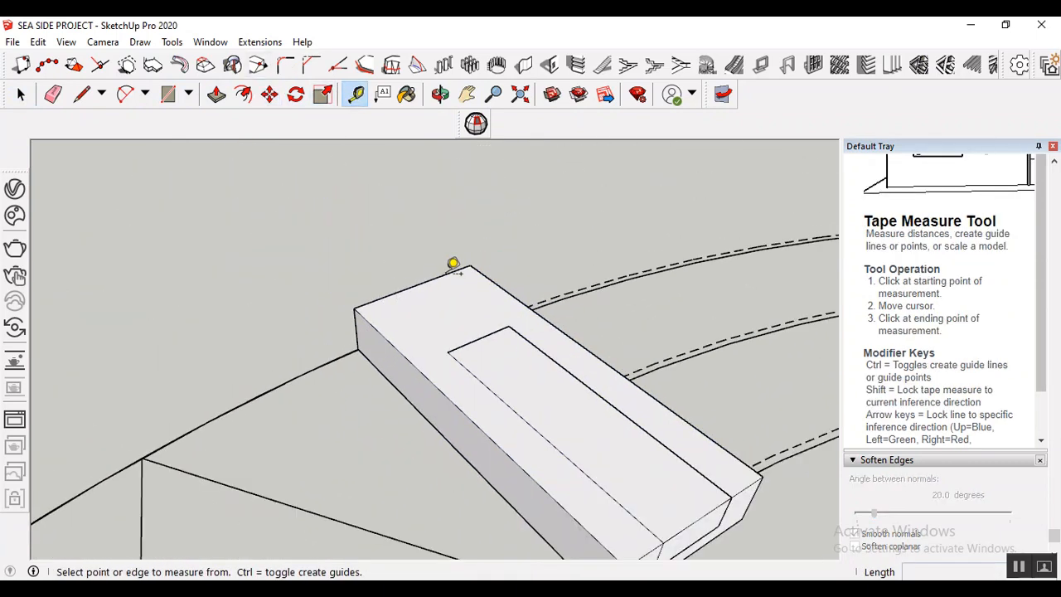
click(480, 337)
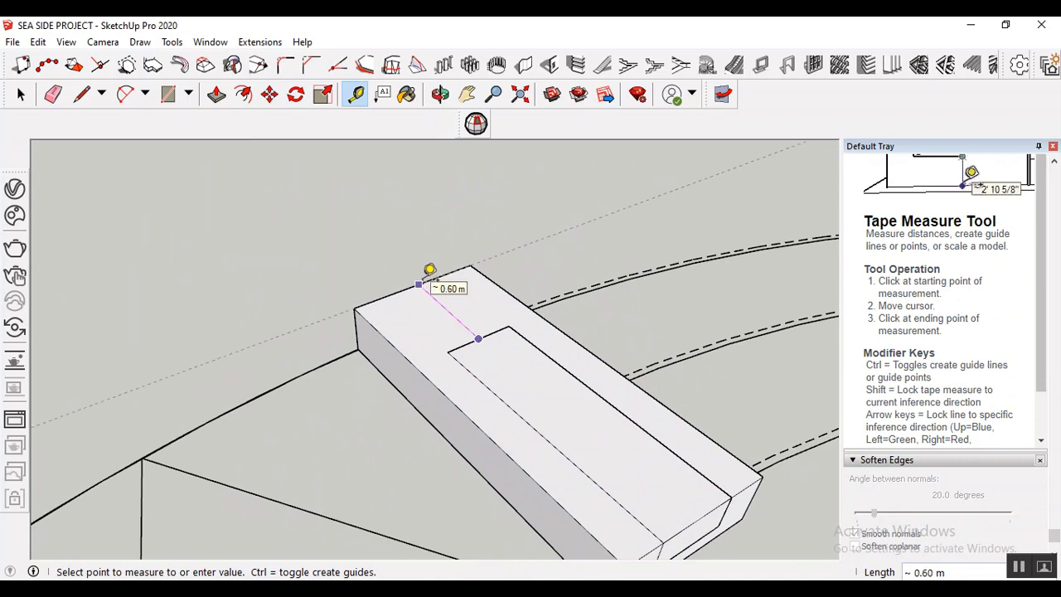
click(429, 270)
- Move the small block group parallel to the large block's long edge, toward the far short edge, to centre it lengthwise
click(20, 94)
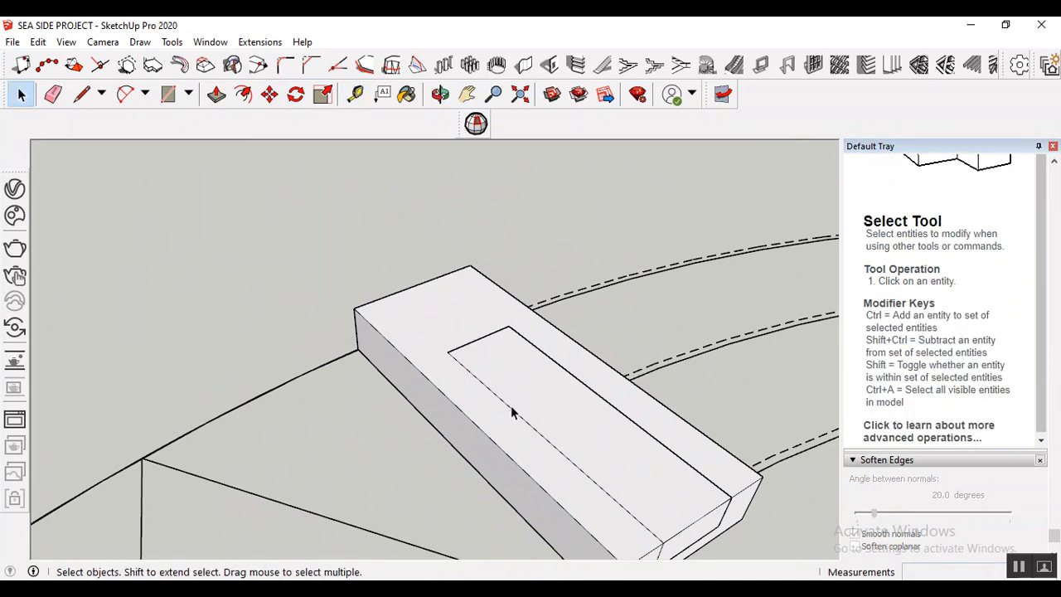
click(539, 435)
click(270, 94)
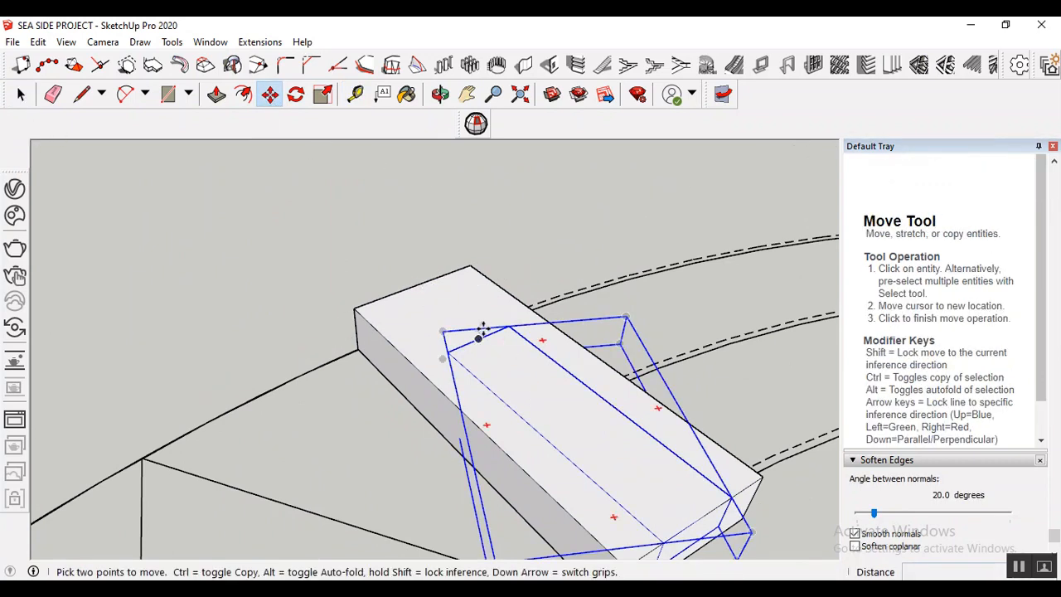
click(479, 328)
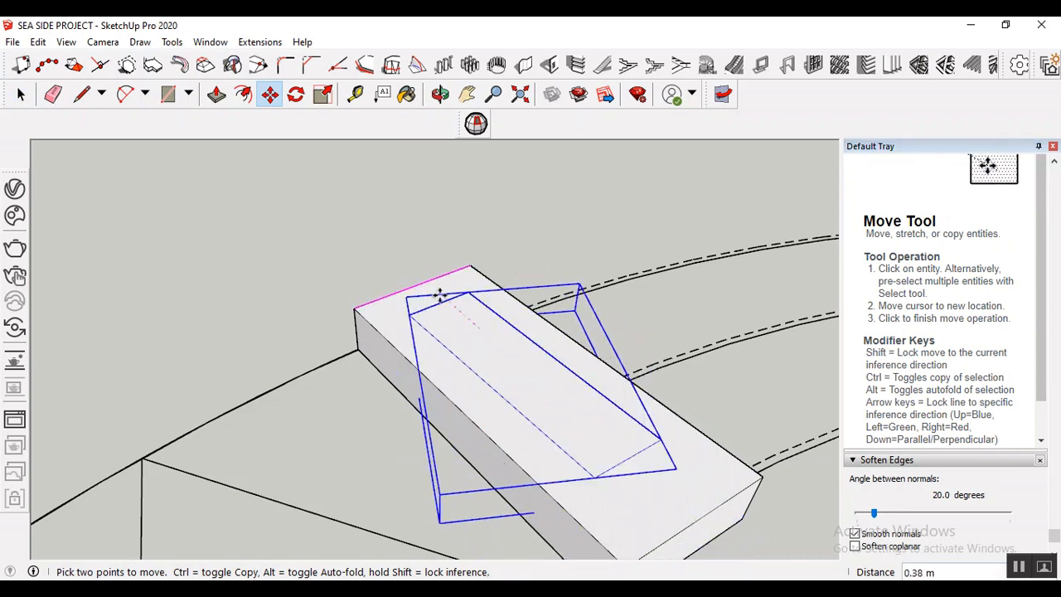
click(452, 331)
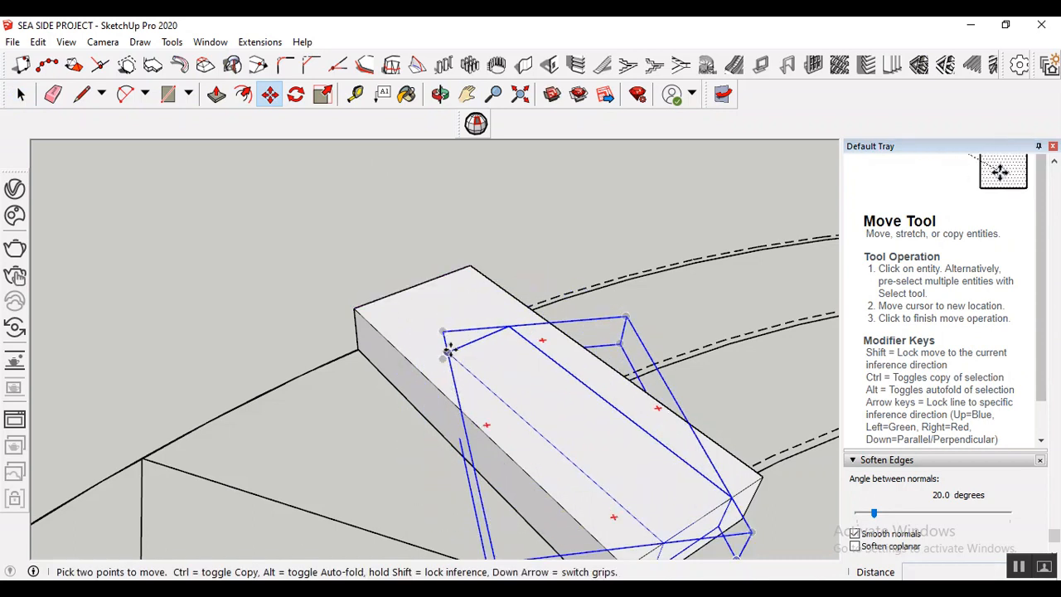
click(447, 349)
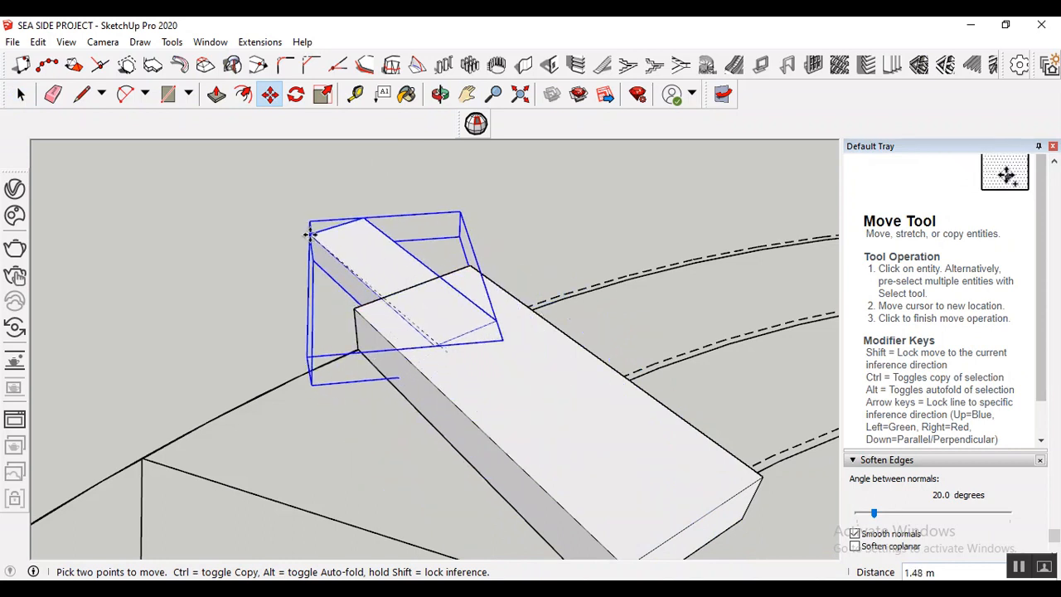
scroll(319, 225, up, 3)
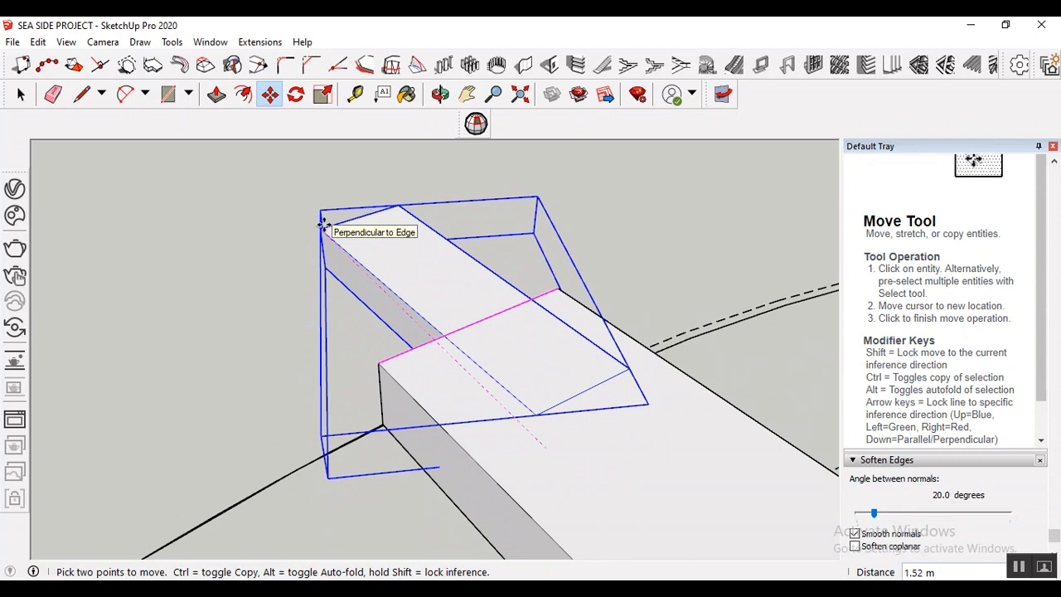
click(323, 224)
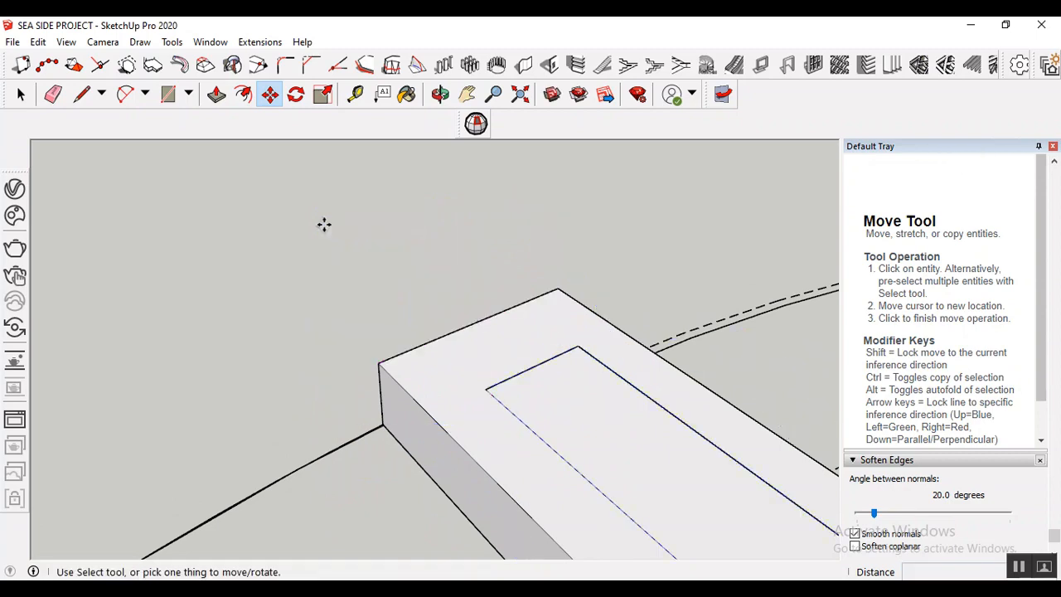
scroll(166, 291, down, 3)
scroll(456, 414, up, 3)
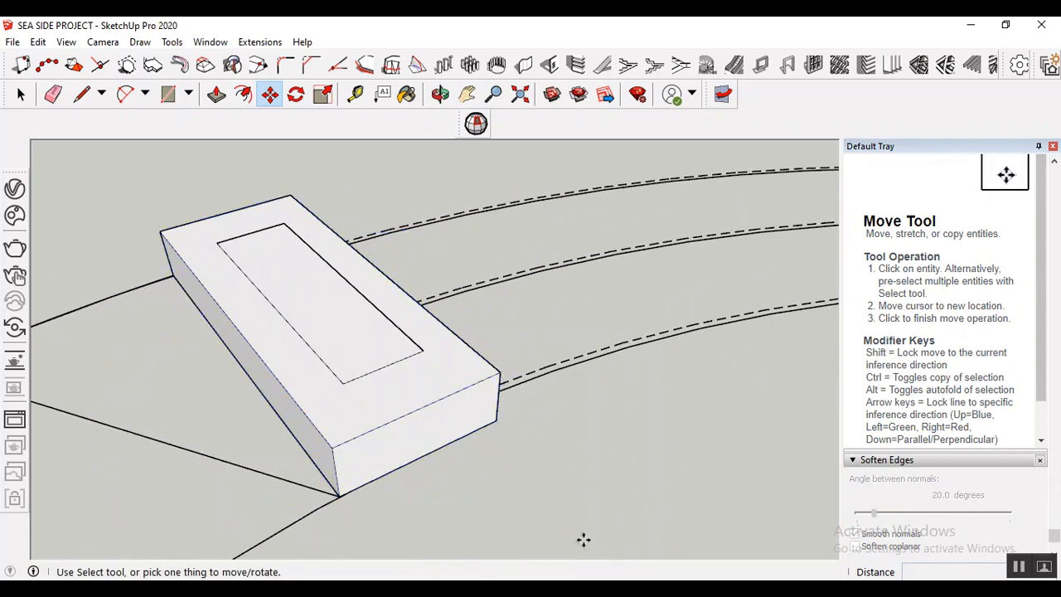
- Measure the gap from the small block's near corner to the large block's long edge
click(441, 95)
drag(464, 398, 445, 436)
scroll(332, 374, up, 3)
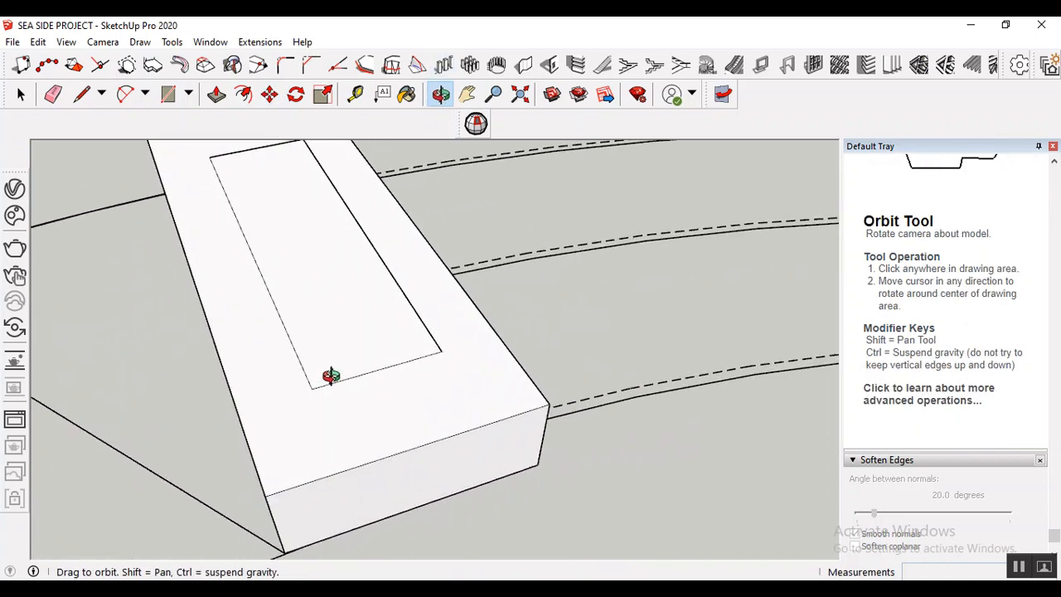
click(356, 94)
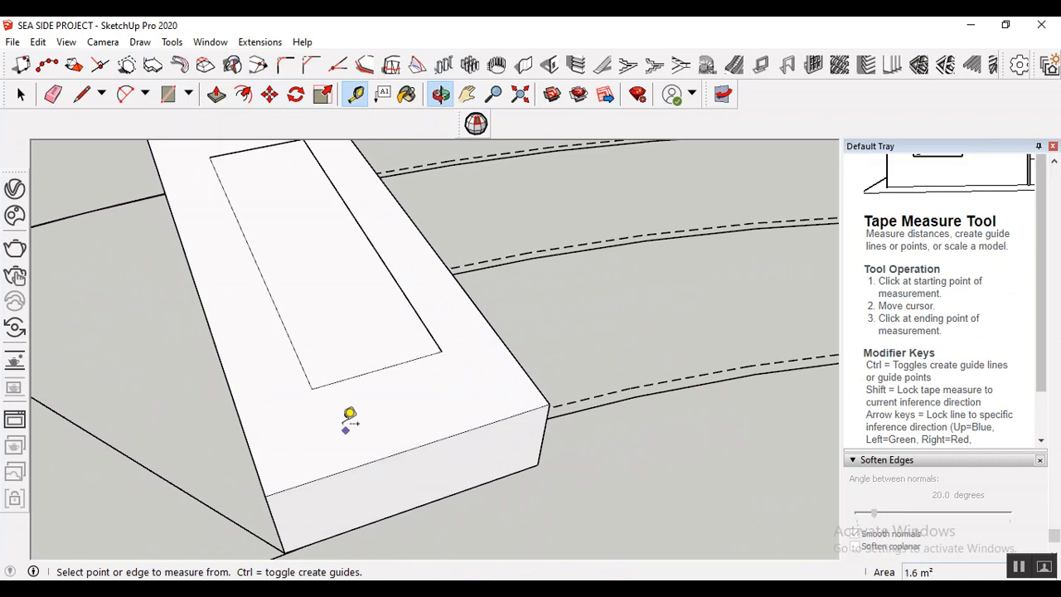
click(311, 389)
click(246, 401)
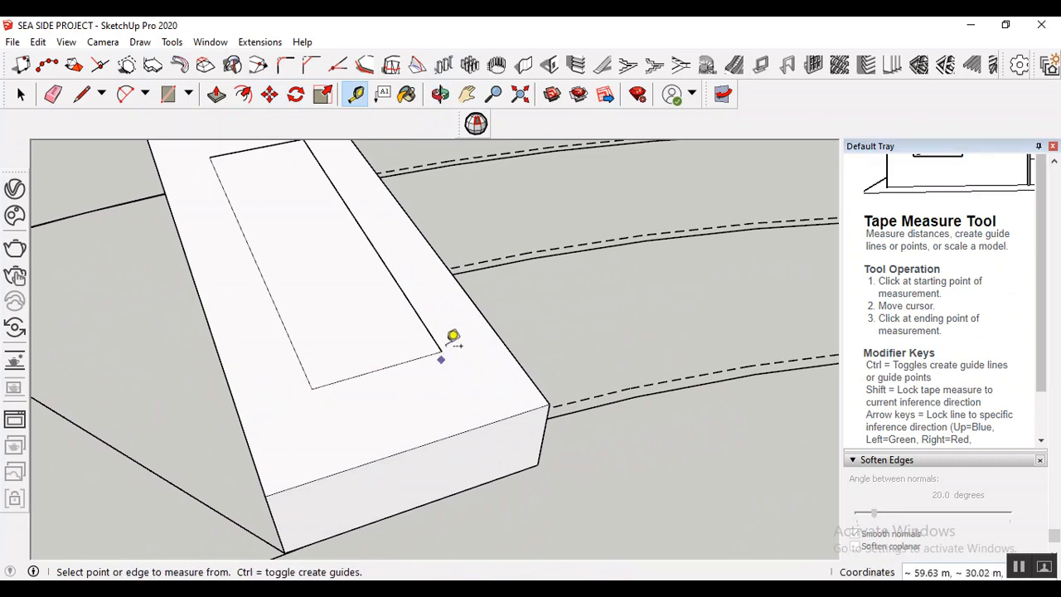
click(451, 339)
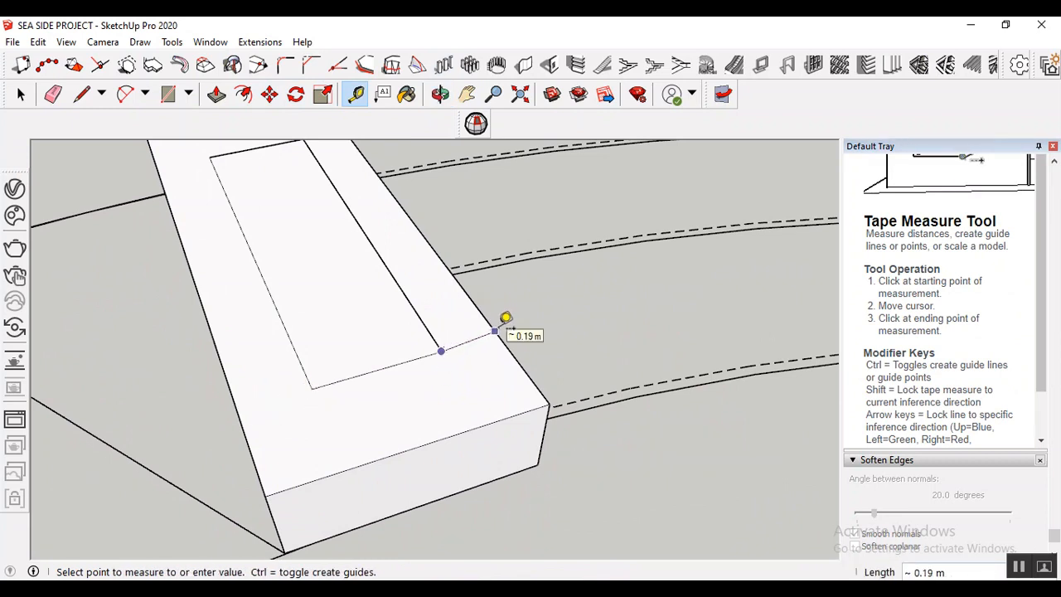
scroll(508, 329, up, 2)
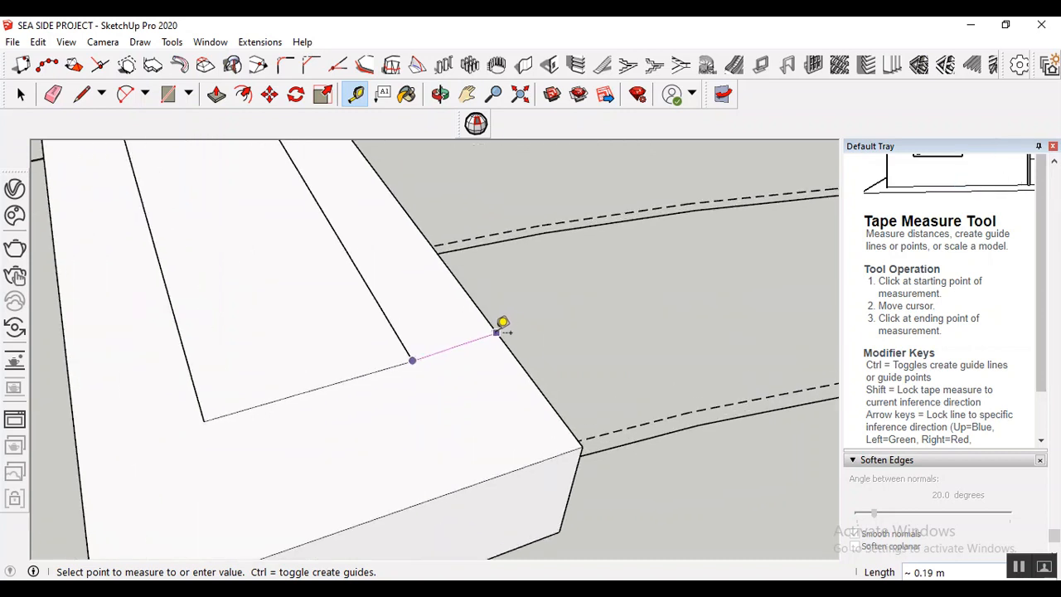
click(499, 335)
click(412, 361)
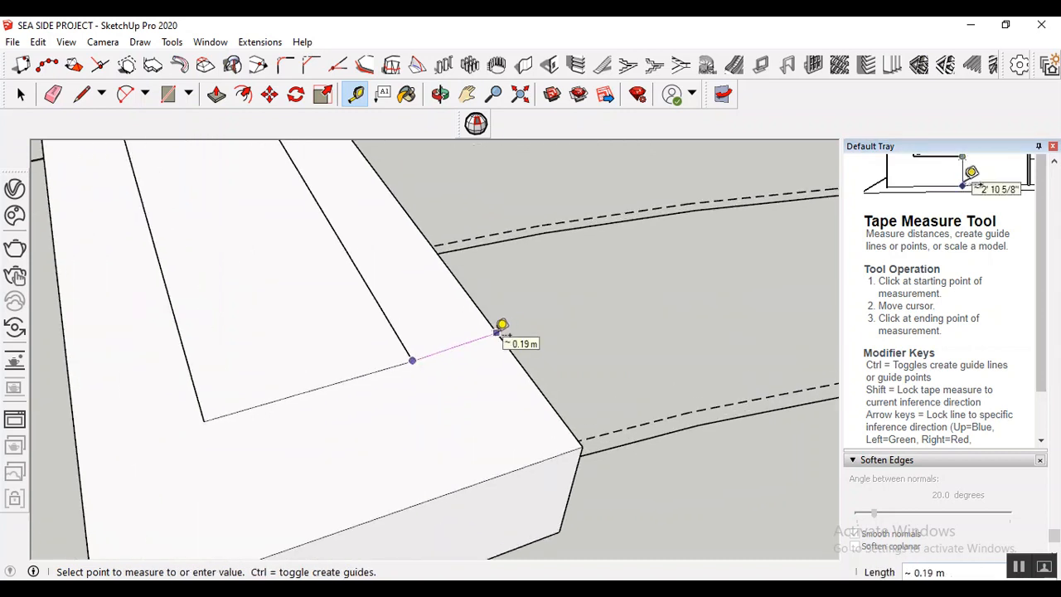
key(Escape)
key(space)
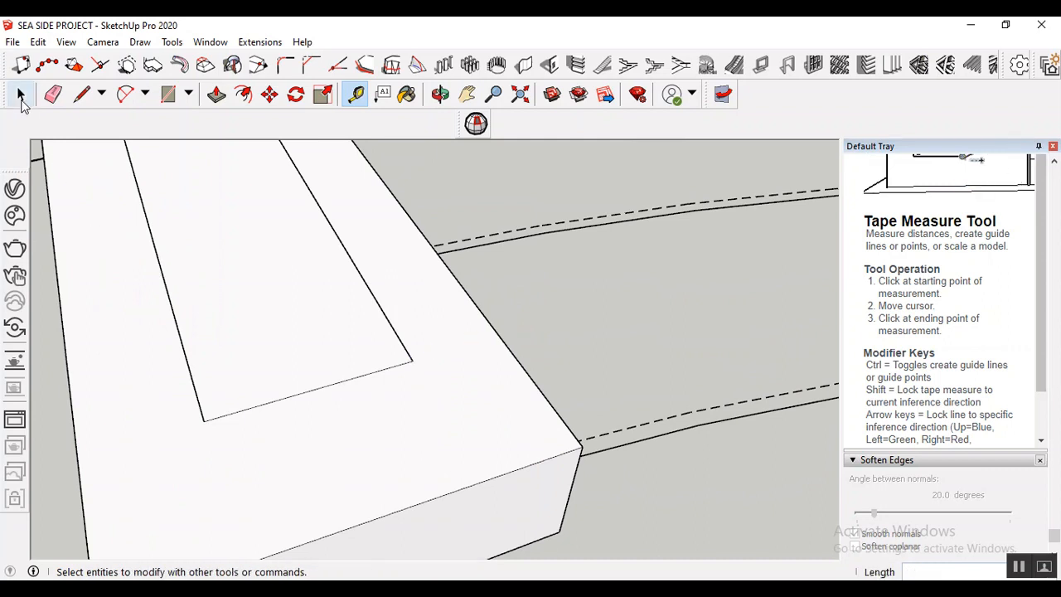
- Move the small block group perpendicular to the large block's long edge to centre it across the width
click(289, 308)
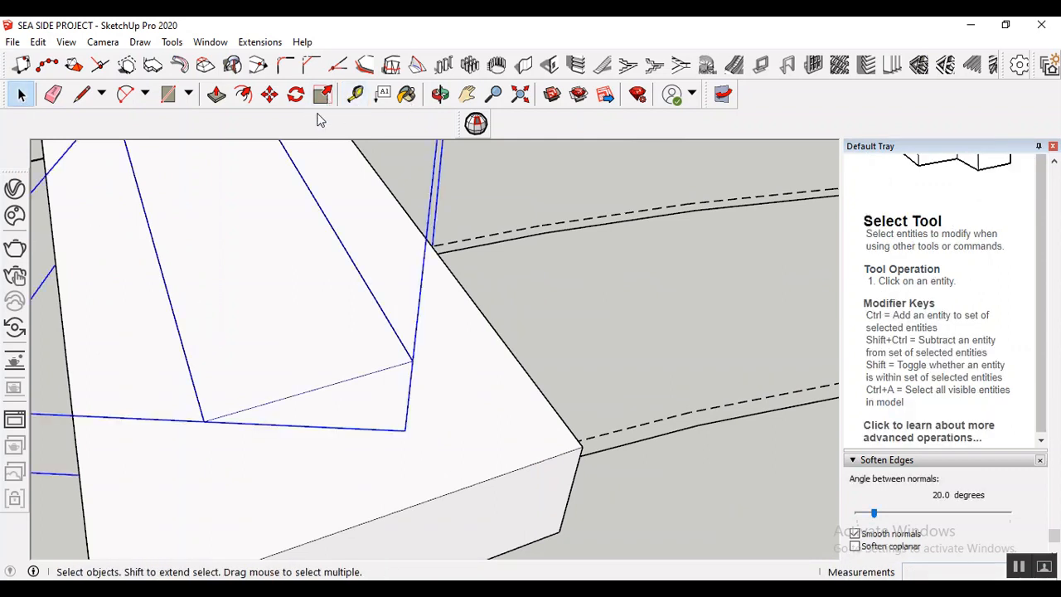
click(269, 94)
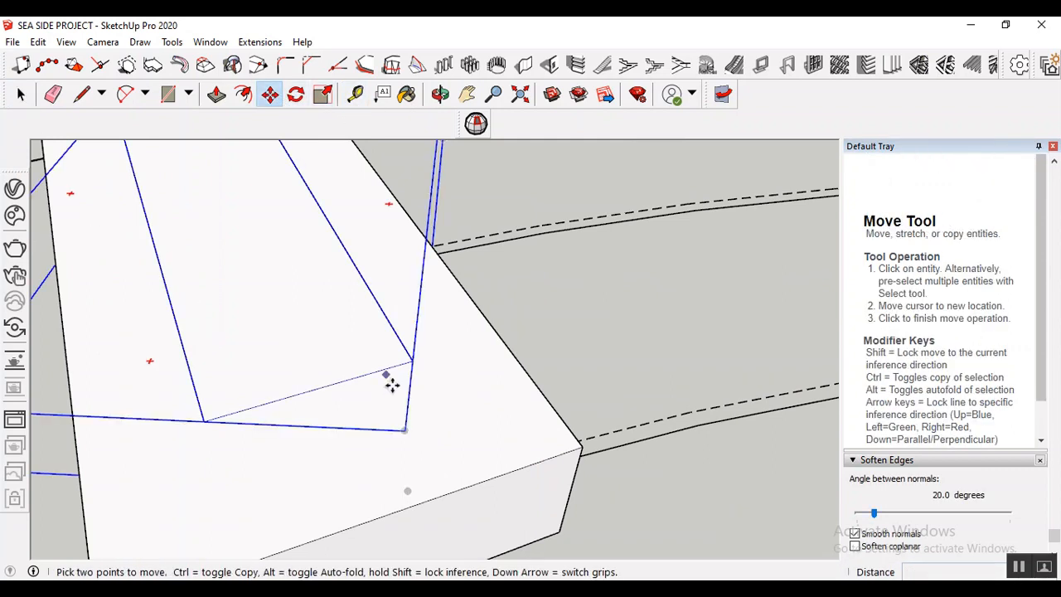
click(206, 422)
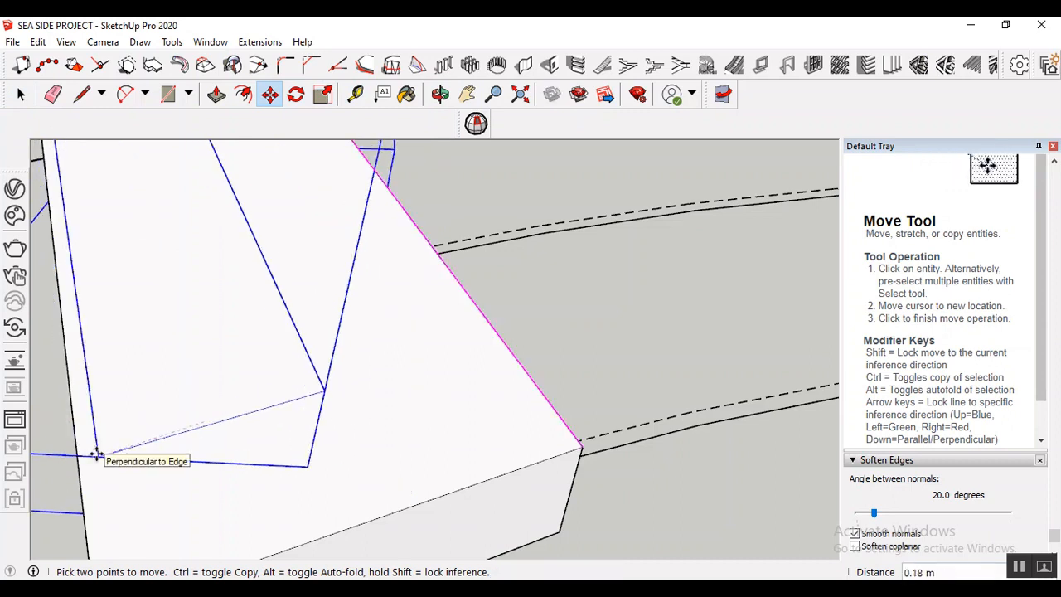
scroll(100, 440, up, 3)
click(137, 440)
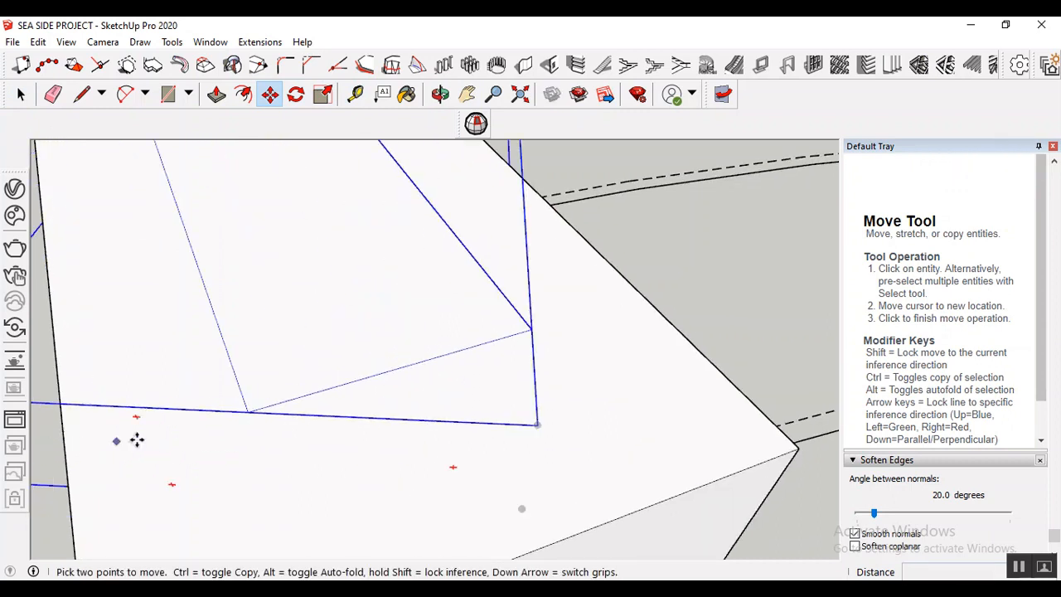
click(246, 410)
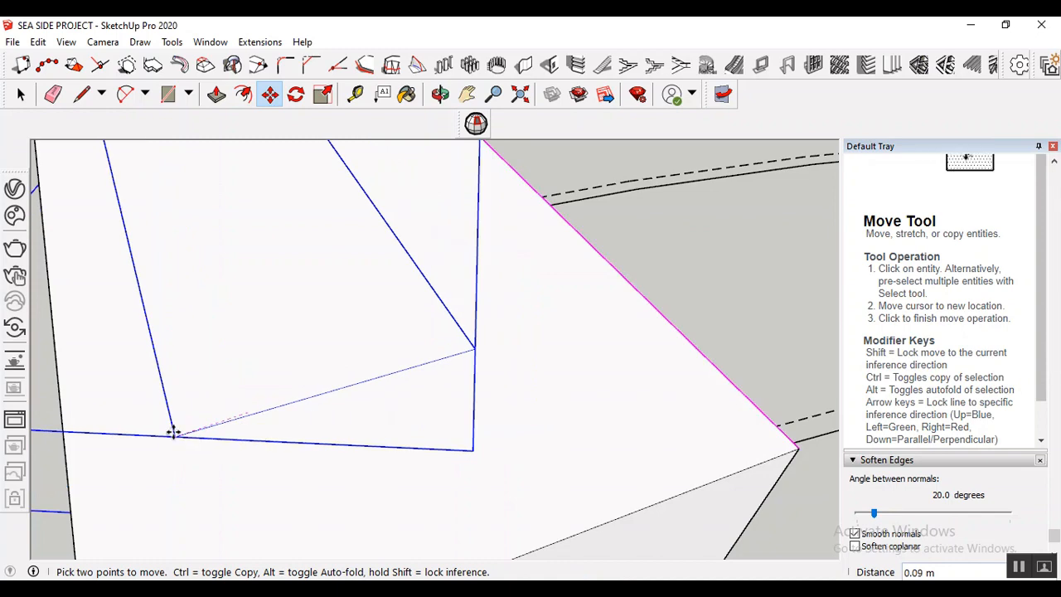
scroll(170, 429, down, 4)
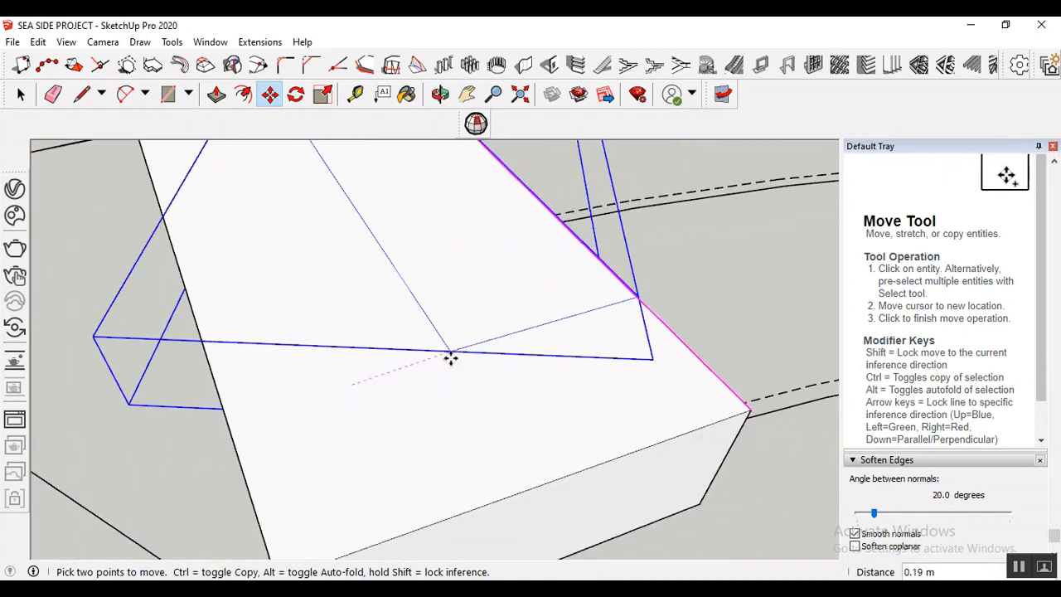
scroll(450, 359, down, 1)
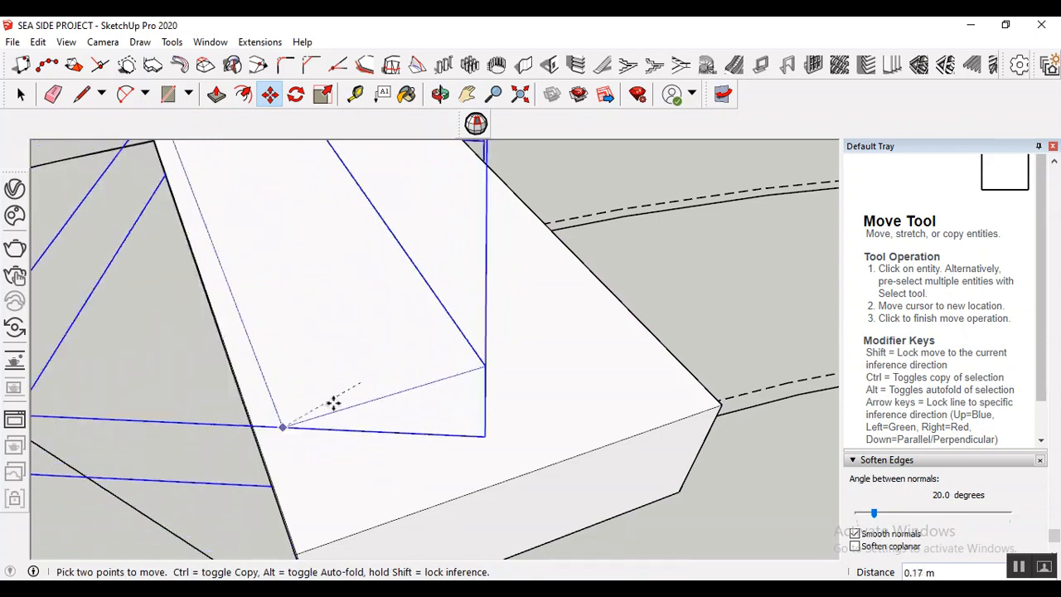
scroll(550, 316, down, 8)
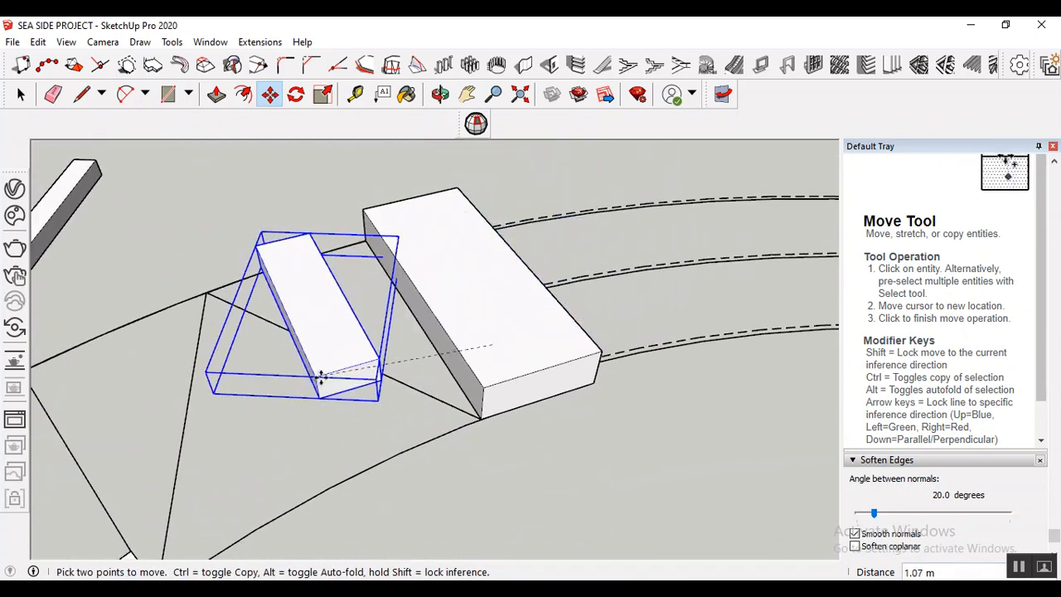
scroll(331, 398, up, 3)
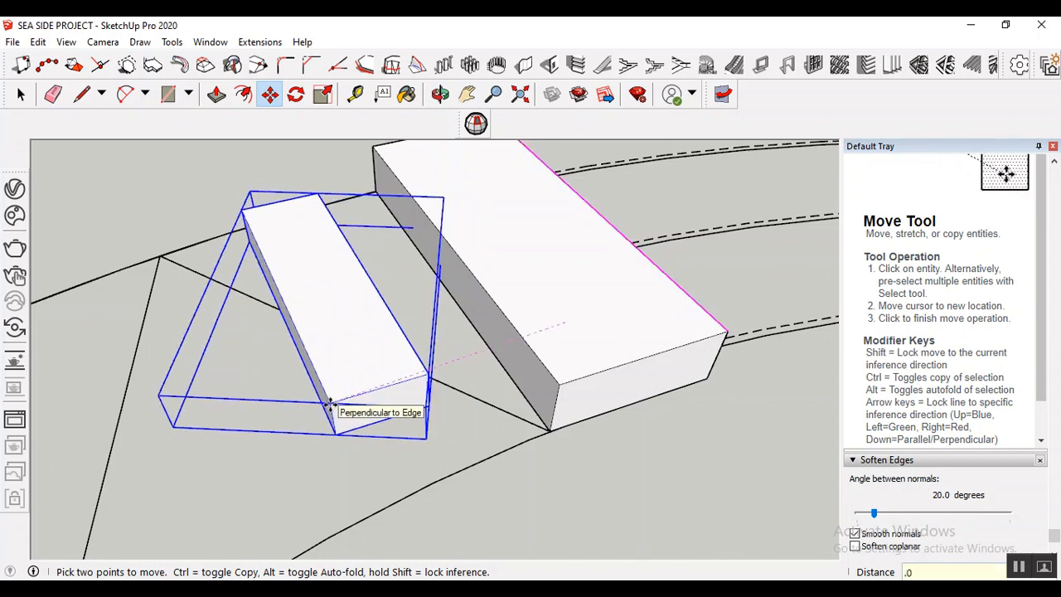
key(Return)
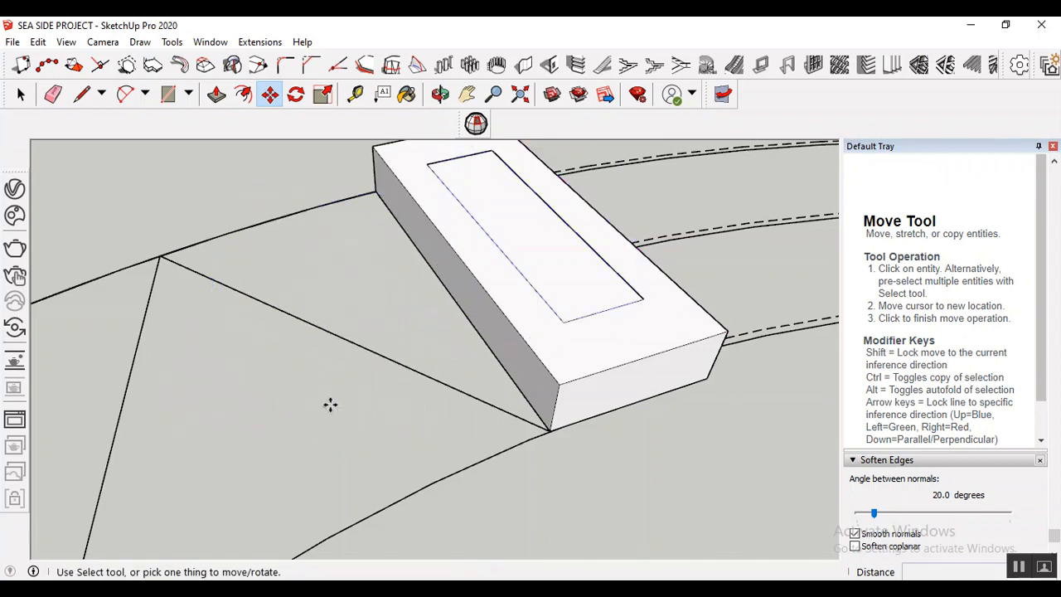
scroll(305, 406, down, 3)
scroll(483, 235, up, 2)
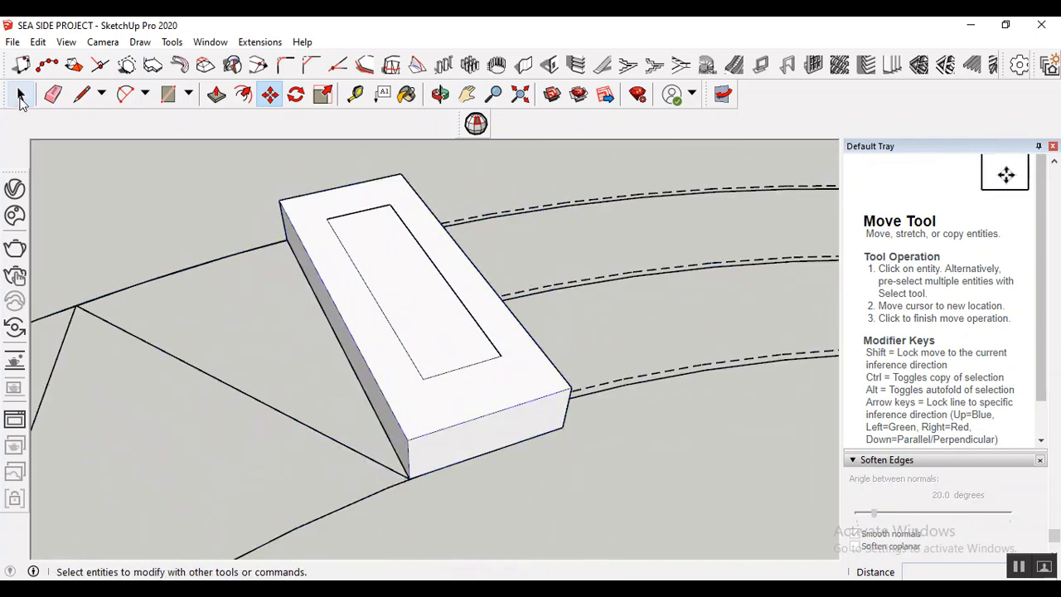
- Subtract the small block from the large block with the Subtract solid tool to cut a rectangular recess
click(21, 97)
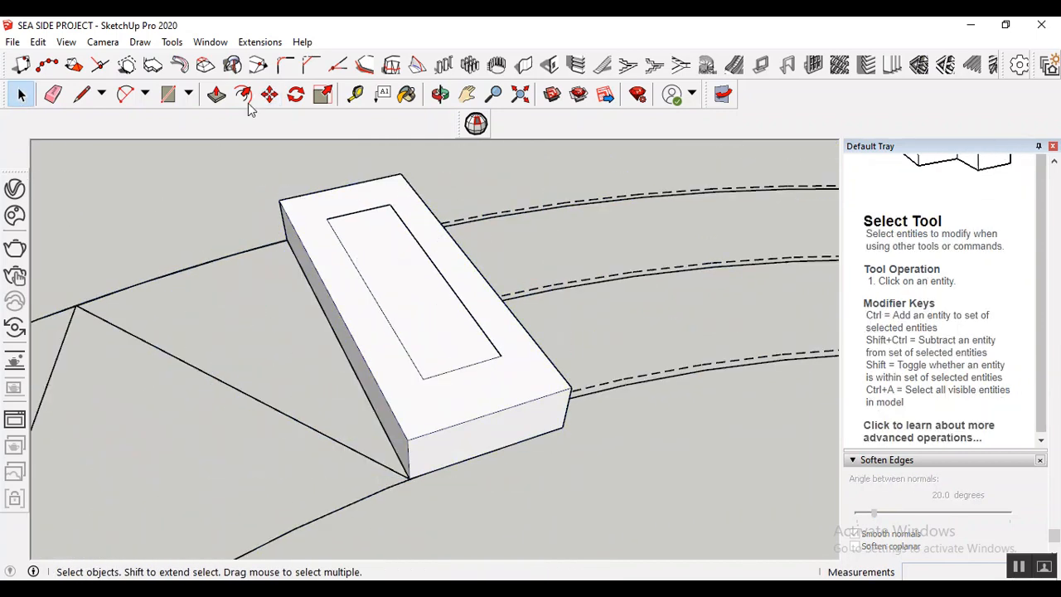
click(172, 41)
mouse_move(257, 247)
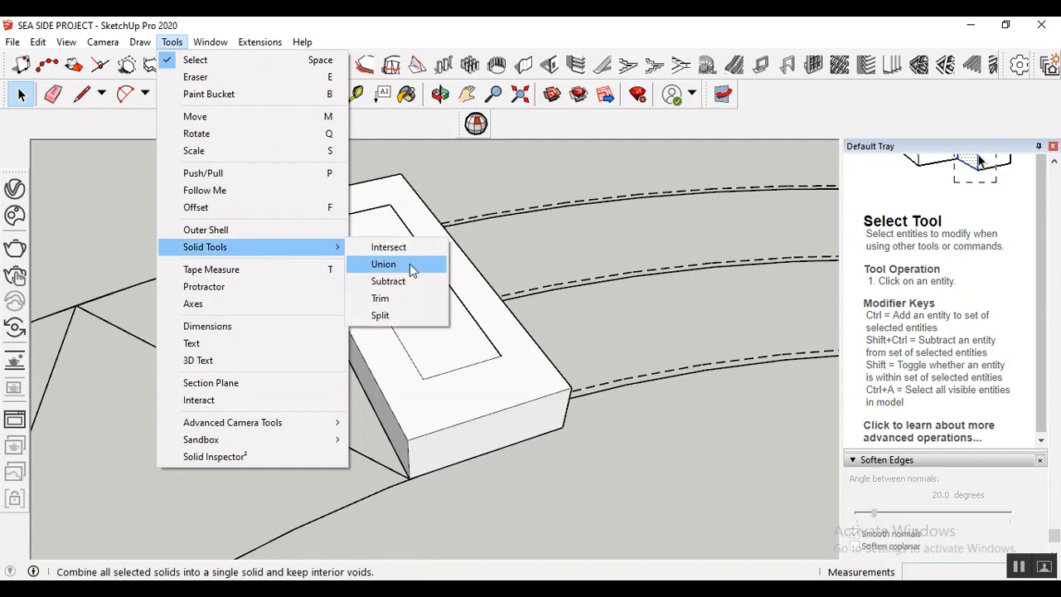
click(427, 281)
scroll(372, 349, up, 2)
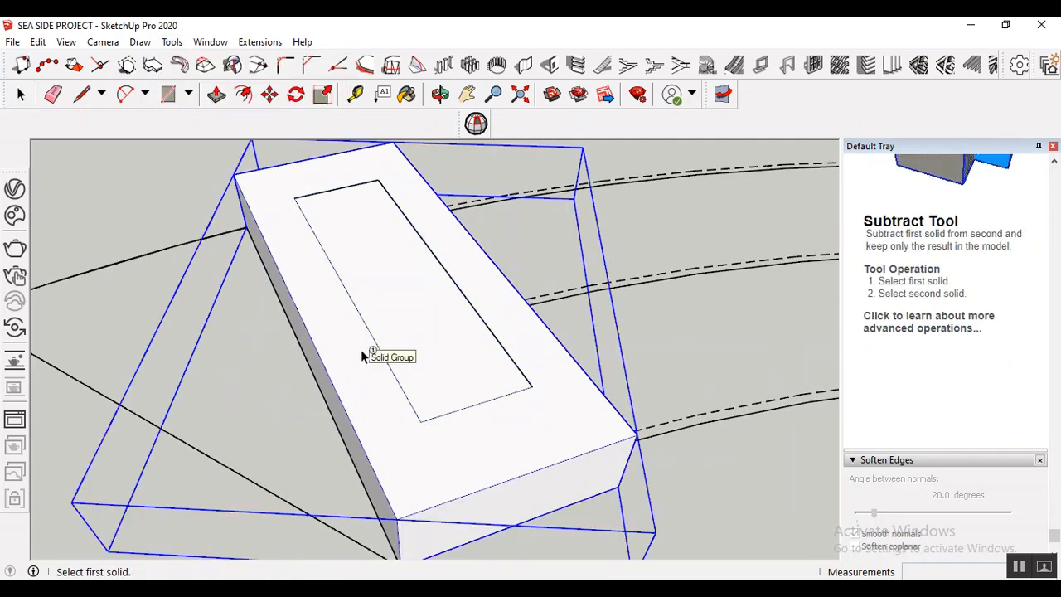
scroll(364, 349, down, 3)
click(367, 360)
scroll(415, 349, down, 2)
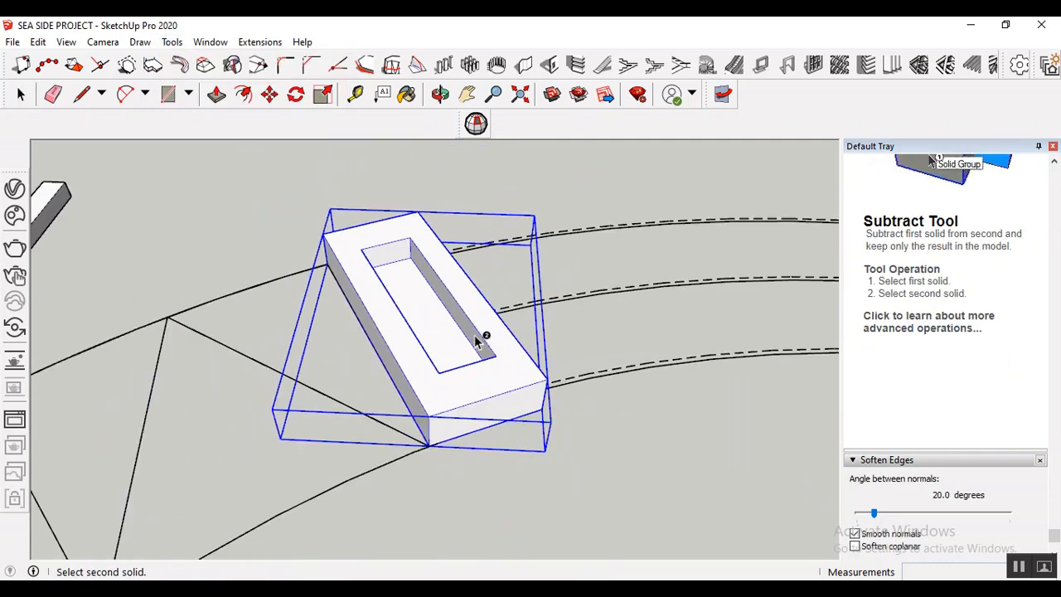
click(474, 335)
- Copy the recessed block from its inner base corner to the matching corner of the nested rectangles at the curved lines' other end
scroll(474, 335, down, 3)
scroll(465, 306, up, 2)
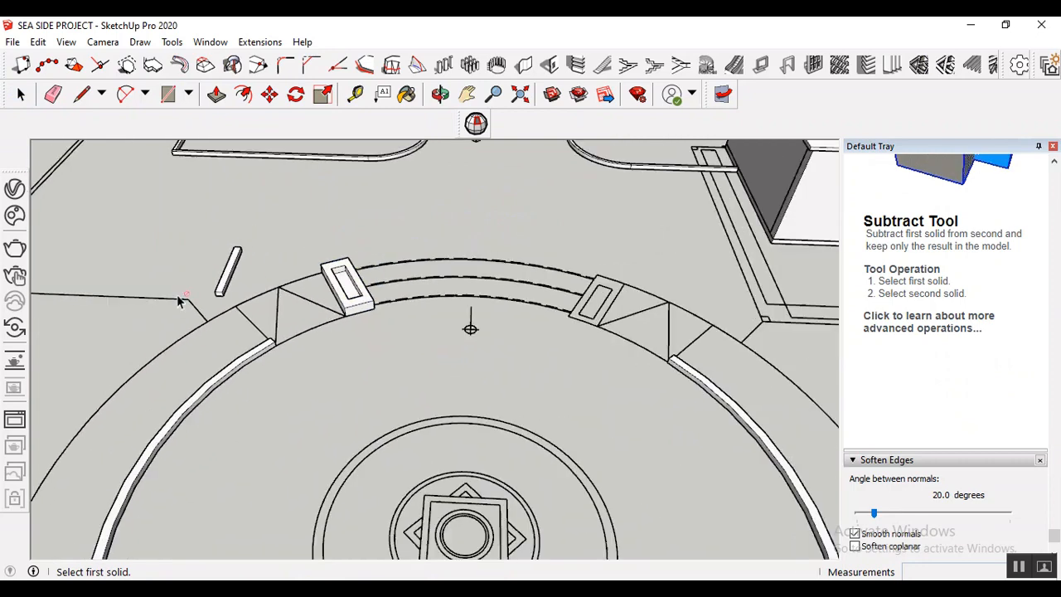
scroll(178, 301, down, 1)
scroll(523, 276, up, 3)
scroll(189, 374, up, 1)
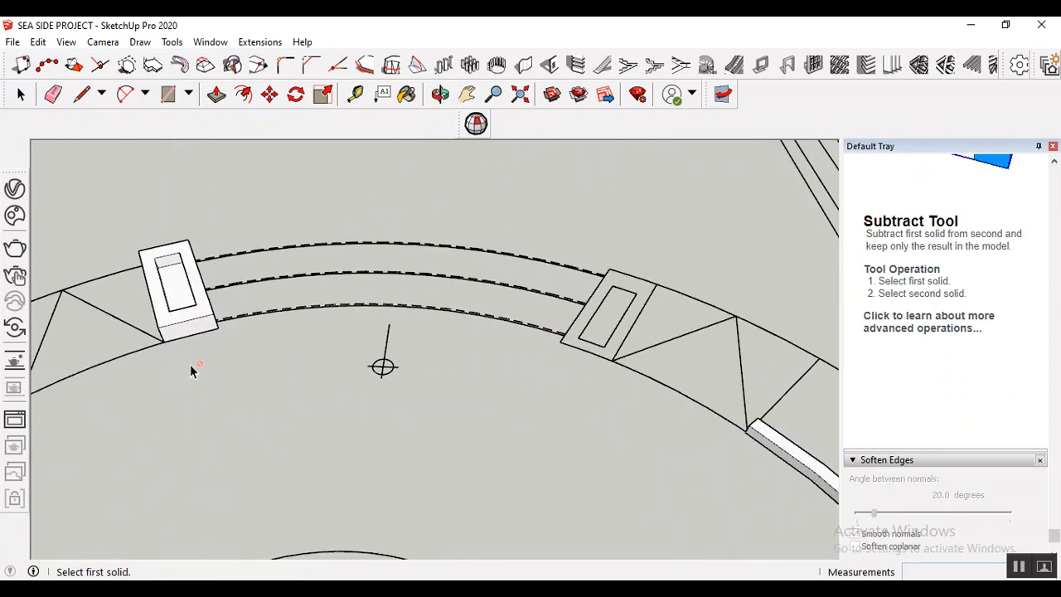
scroll(150, 294, up, 1)
key(space)
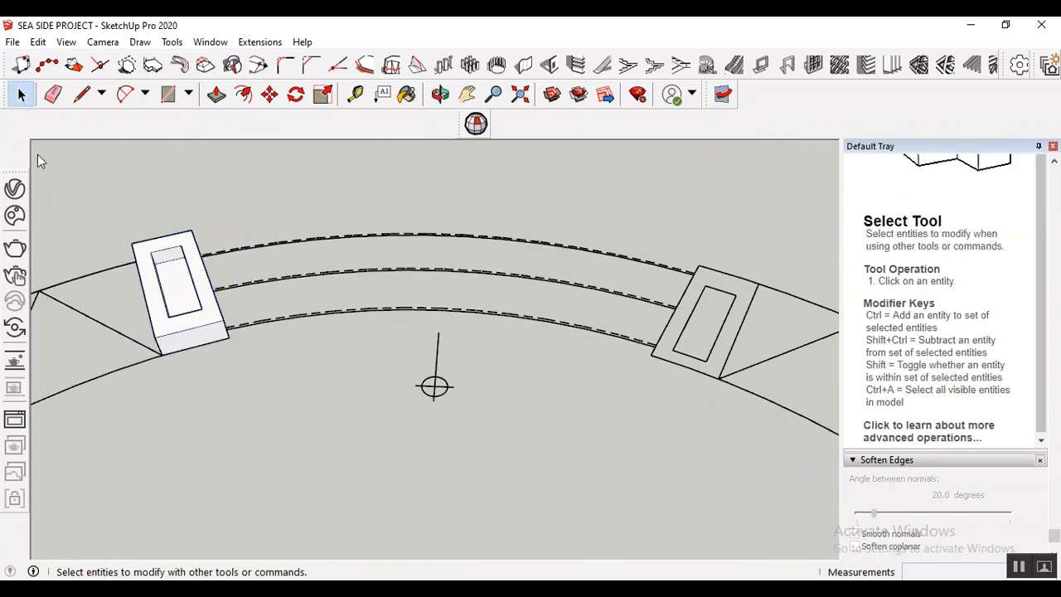
click(164, 313)
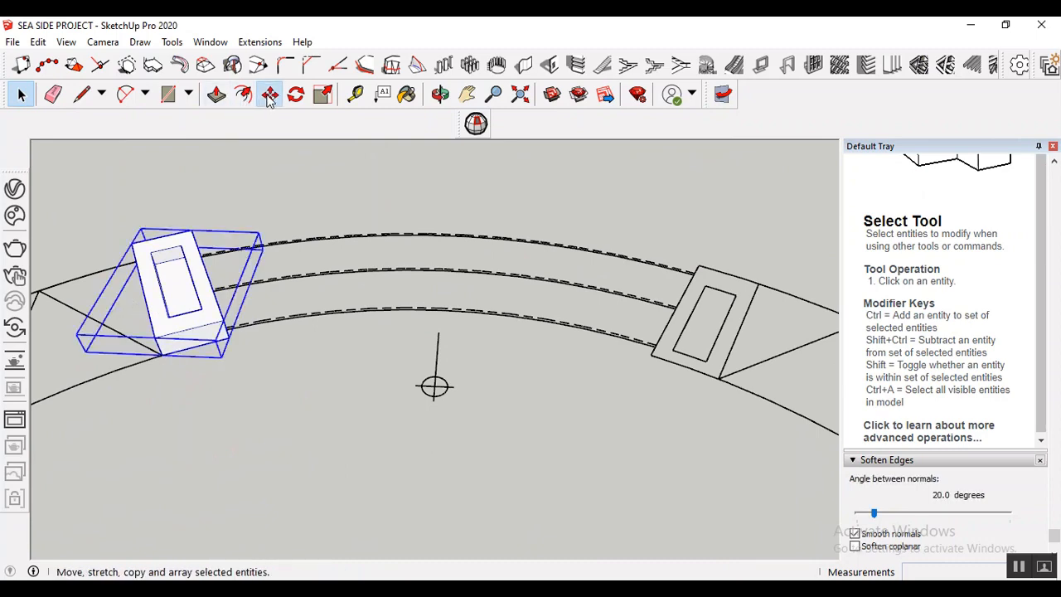
click(269, 94)
scroll(179, 403, up, 1)
scroll(179, 403, up, 1)
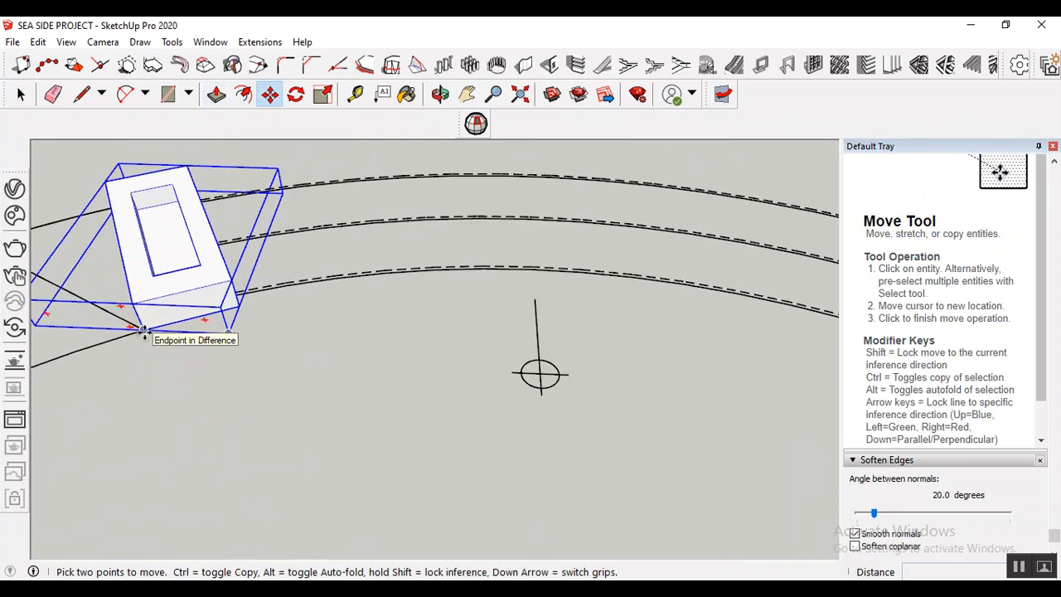
key(ctrl)
click(143, 332)
scroll(407, 315, down, 3)
scroll(658, 285, up, 4)
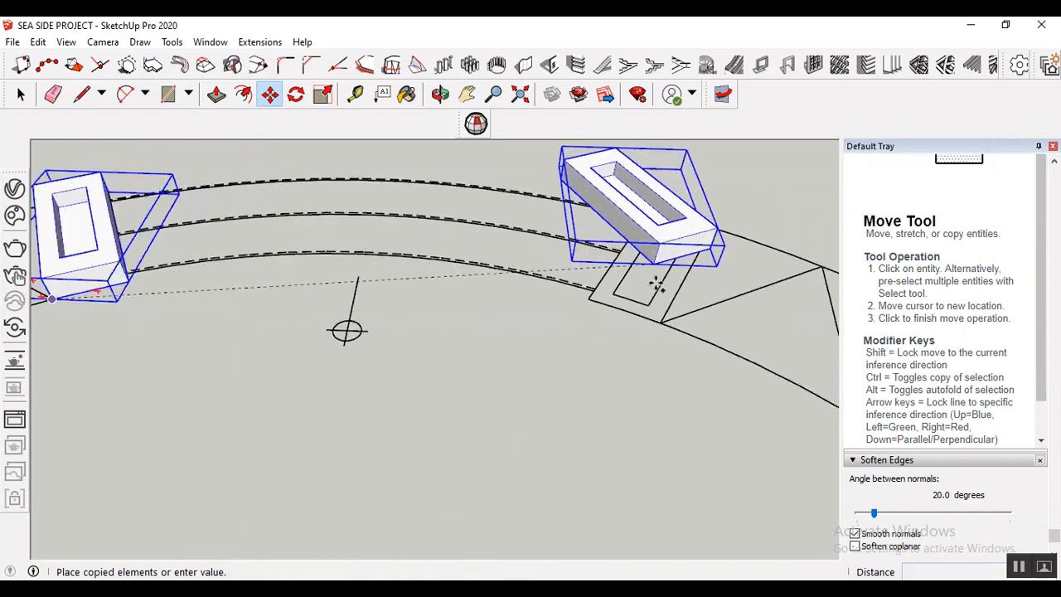
click(535, 327)
scroll(377, 423, down, 2)
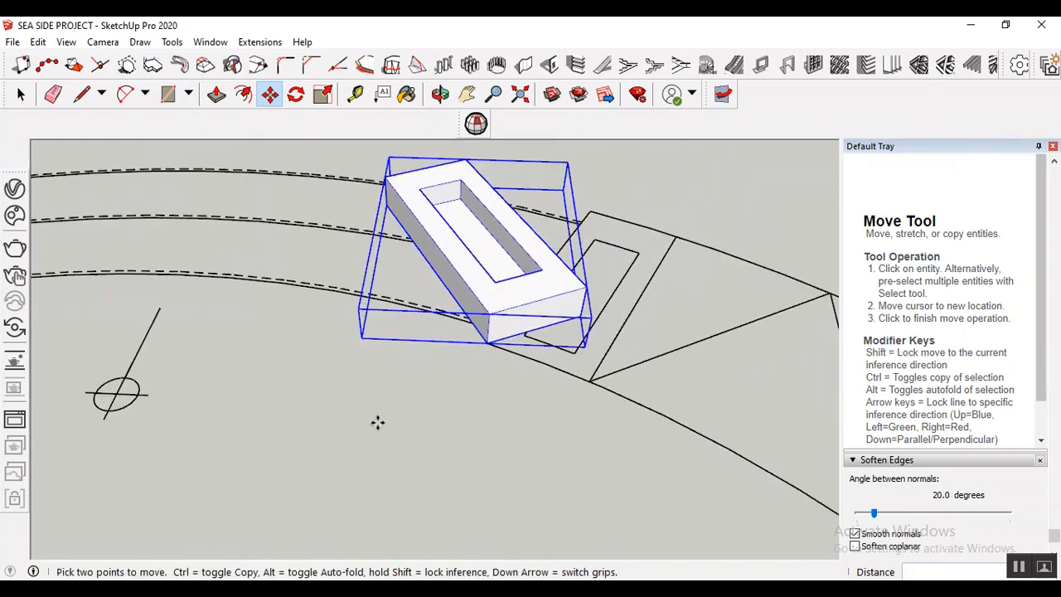
- Rotate the block copy about 50° around its inner base corner to align its short edge with the inner curve
click(296, 93)
scroll(486, 363, up, 3)
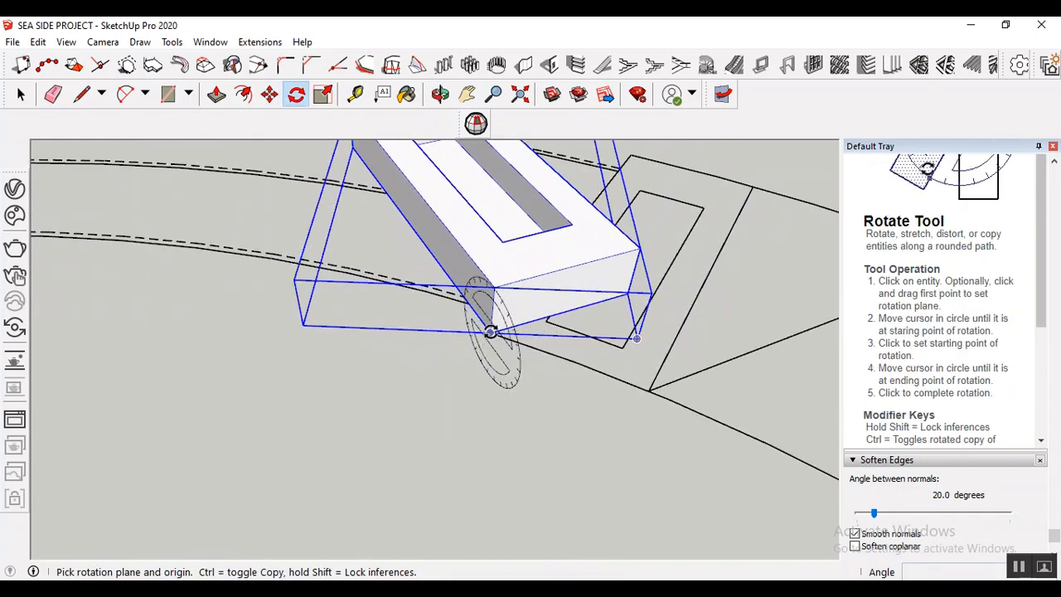
scroll(490, 333, up, 1)
drag(490, 331, 637, 299)
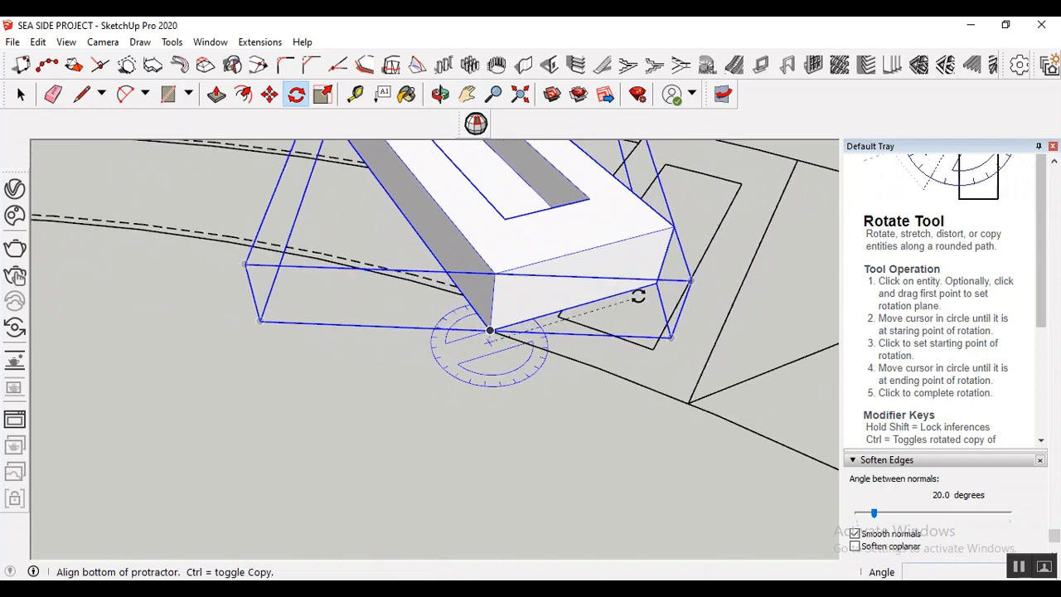
scroll(655, 283, up, 3)
click(662, 308)
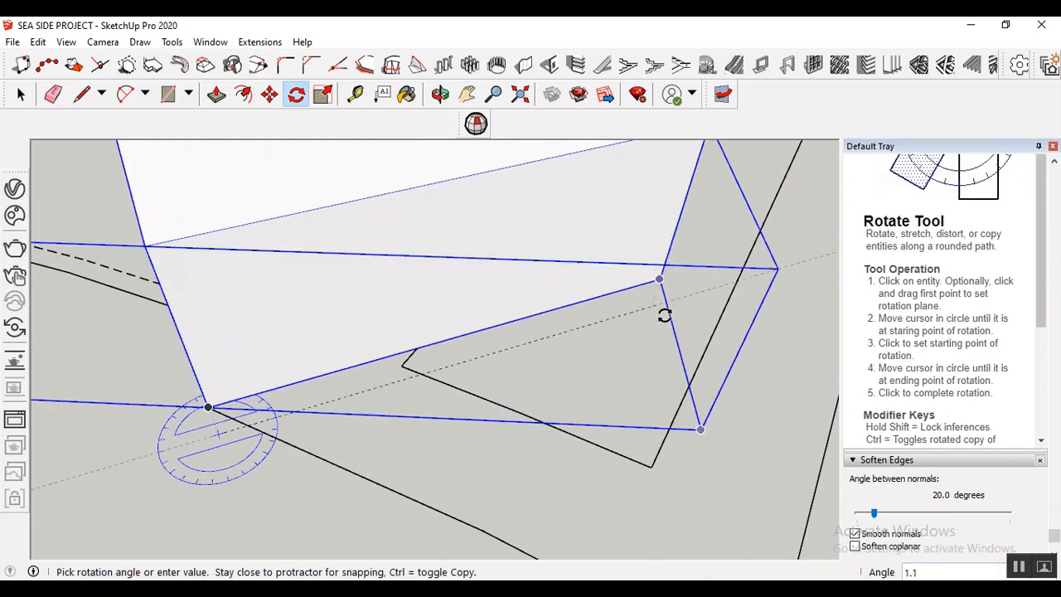
scroll(698, 373, down, 3)
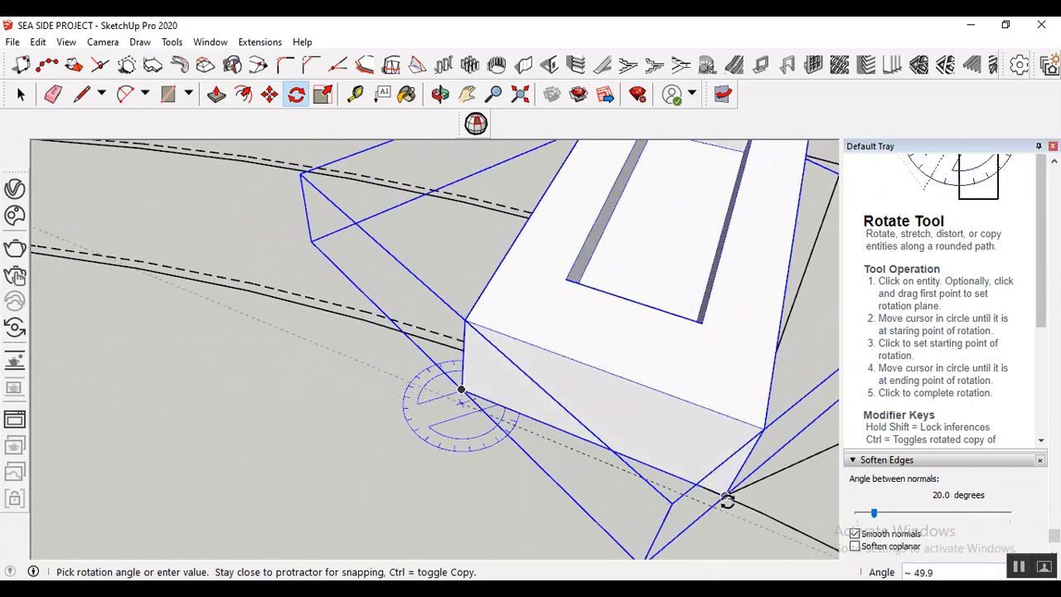
click(726, 501)
- Rotate the copy about 6.6° around the corner touching the triangle's vertex to align its long edge with the outer rectangle
scroll(390, 427, down, 4)
scroll(726, 264, up, 2)
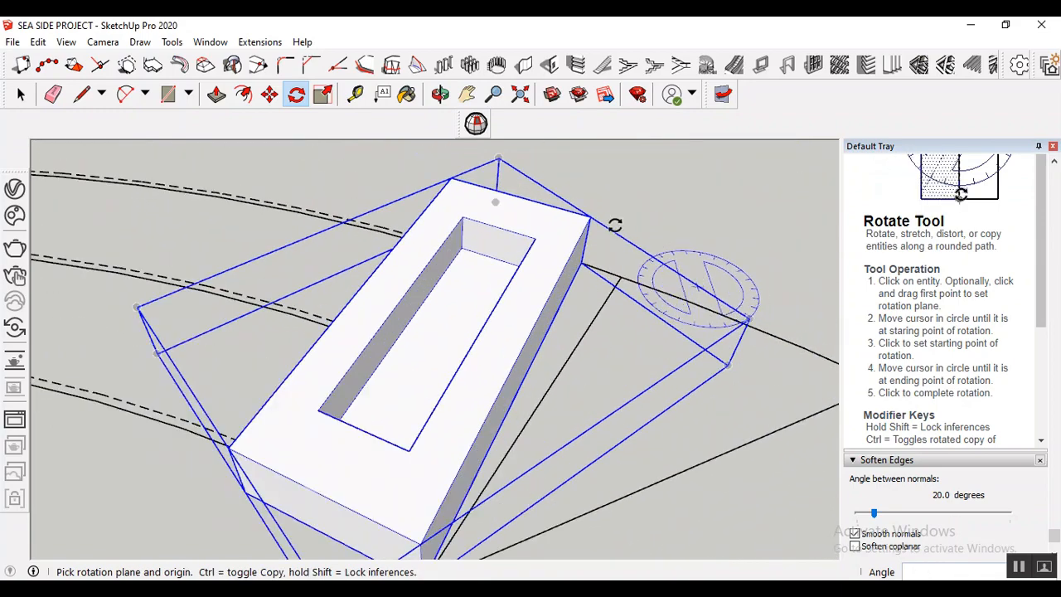
scroll(574, 220, down, 2)
scroll(613, 233, up, 2)
scroll(343, 296, down, 3)
scroll(130, 474, up, 3)
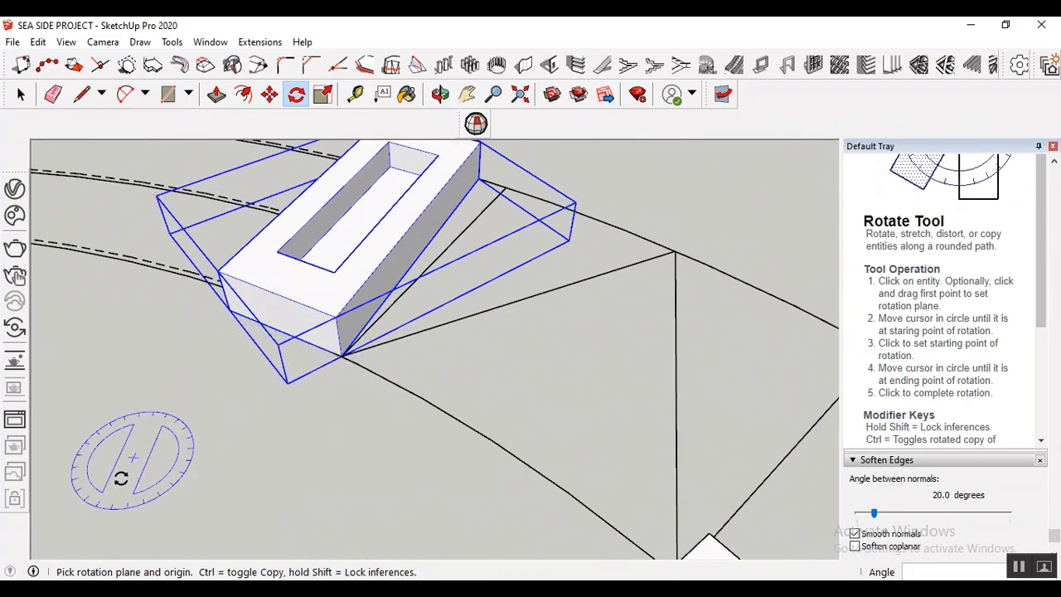
scroll(346, 383, down, 3)
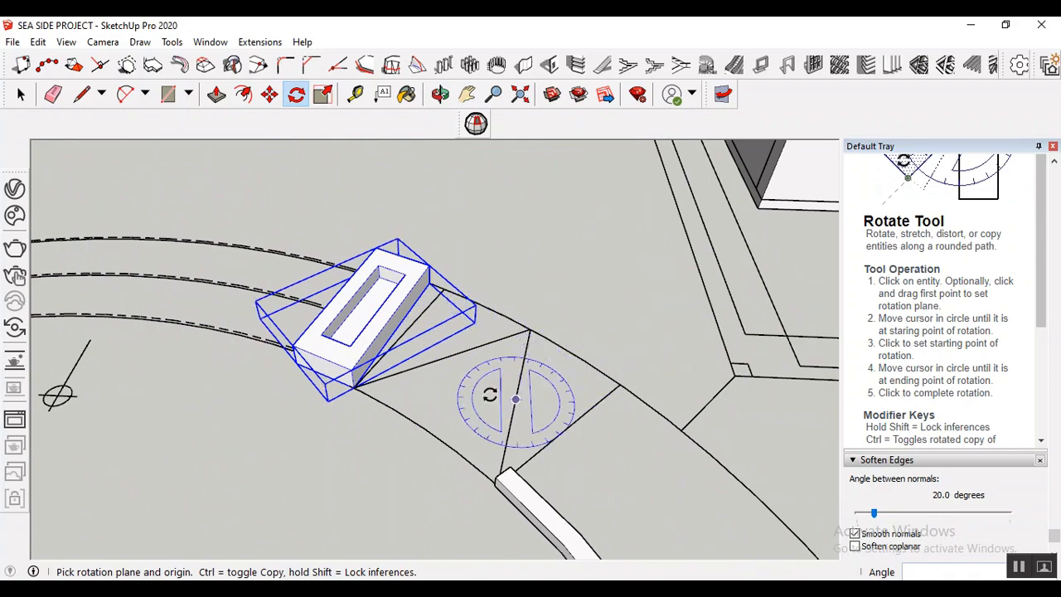
click(437, 95)
drag(393, 311, 362, 323)
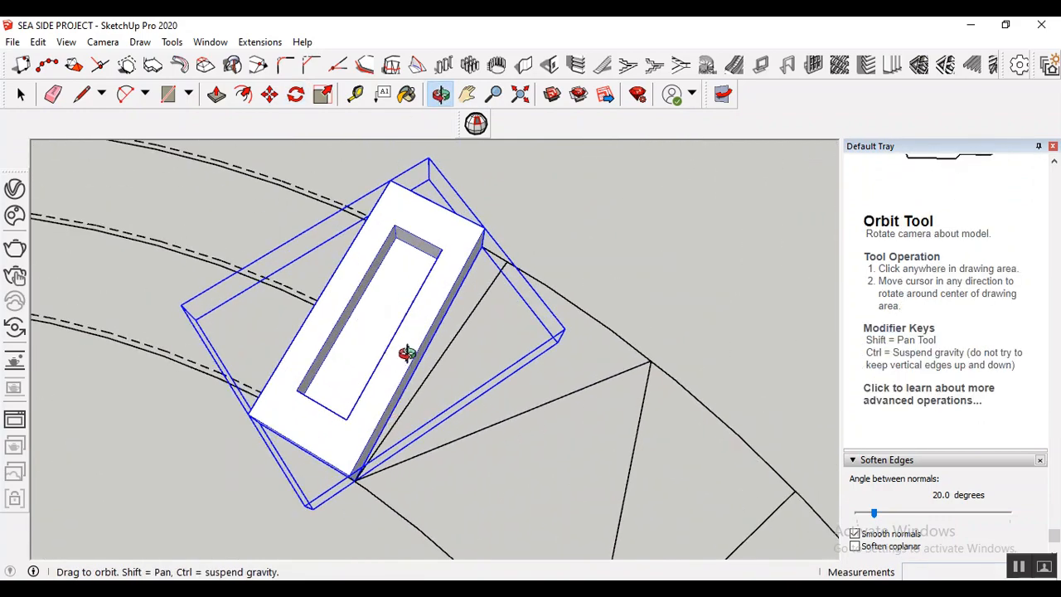
click(296, 94)
scroll(347, 514, up, 2)
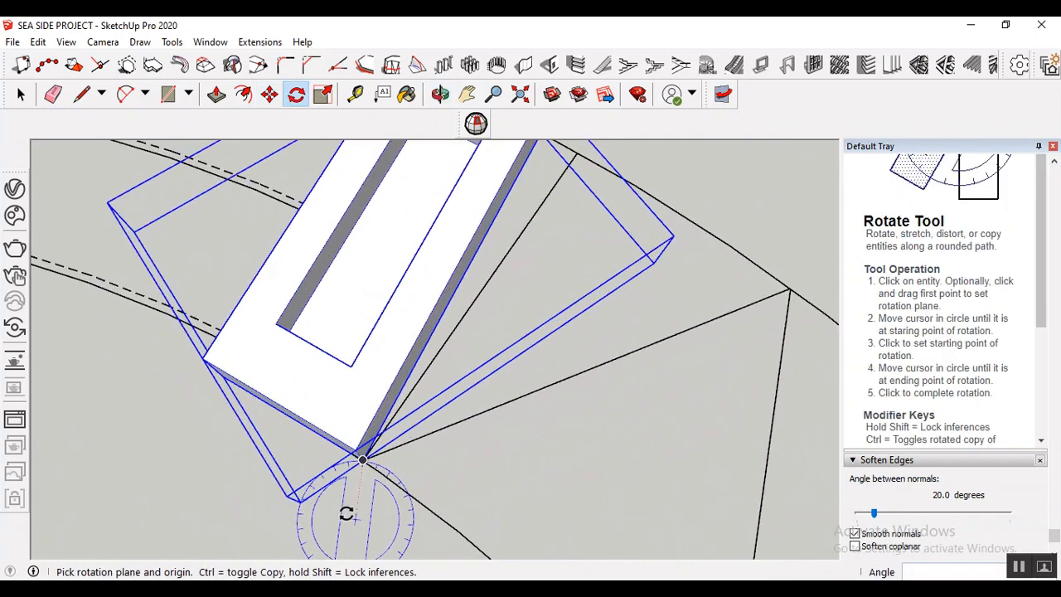
click(363, 460)
scroll(461, 339, down, 3)
scroll(516, 243, up, 3)
scroll(510, 228, up, 2)
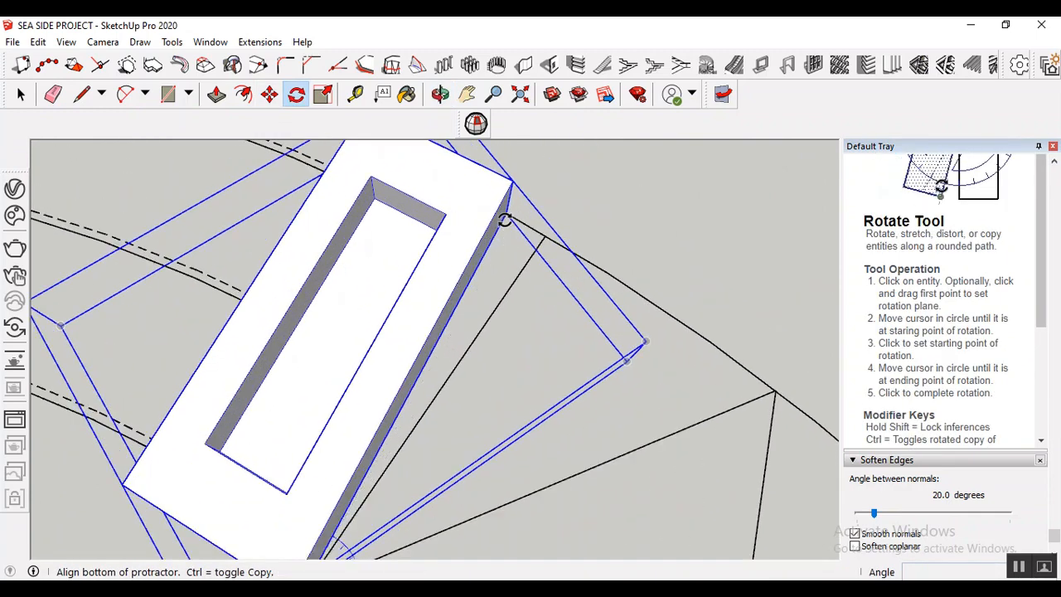
click(506, 209)
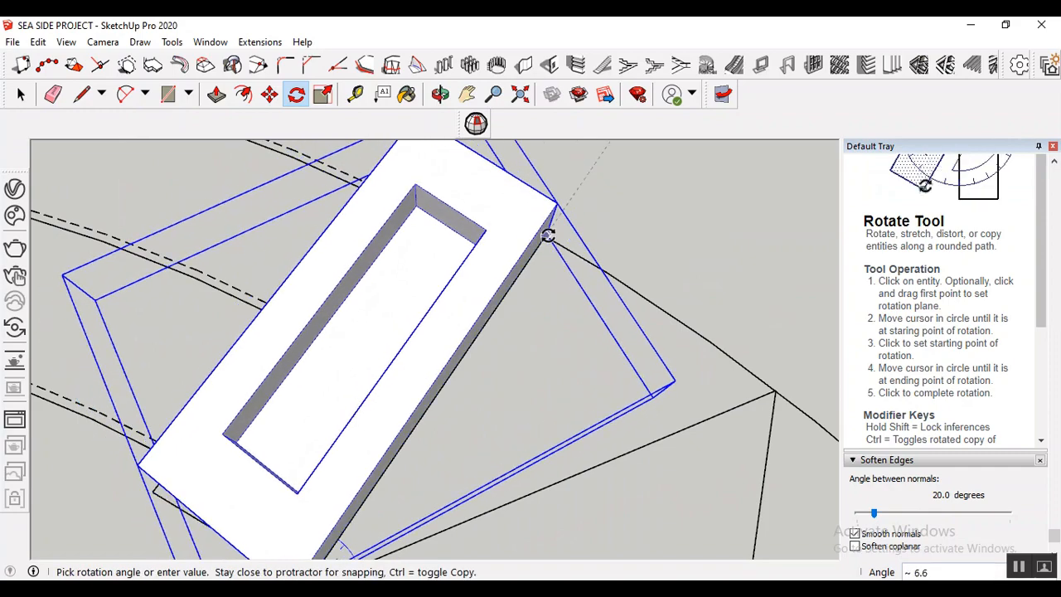
click(548, 235)
- Remove the rotated block copy from the nested rectangles
scroll(550, 282, down, 3)
scroll(374, 431, up, 3)
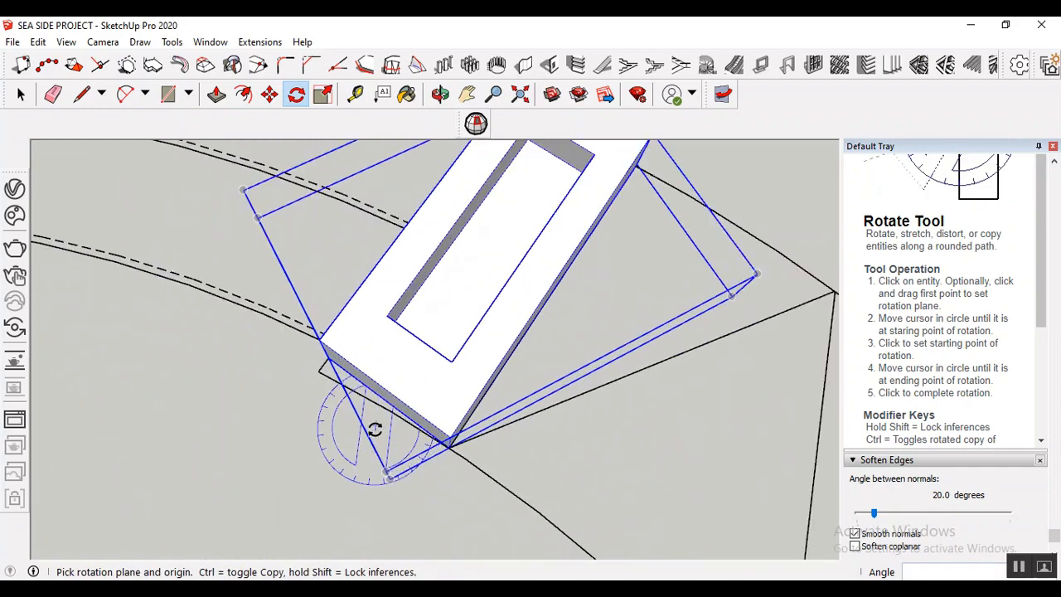
click(440, 94)
drag(298, 412, 505, 383)
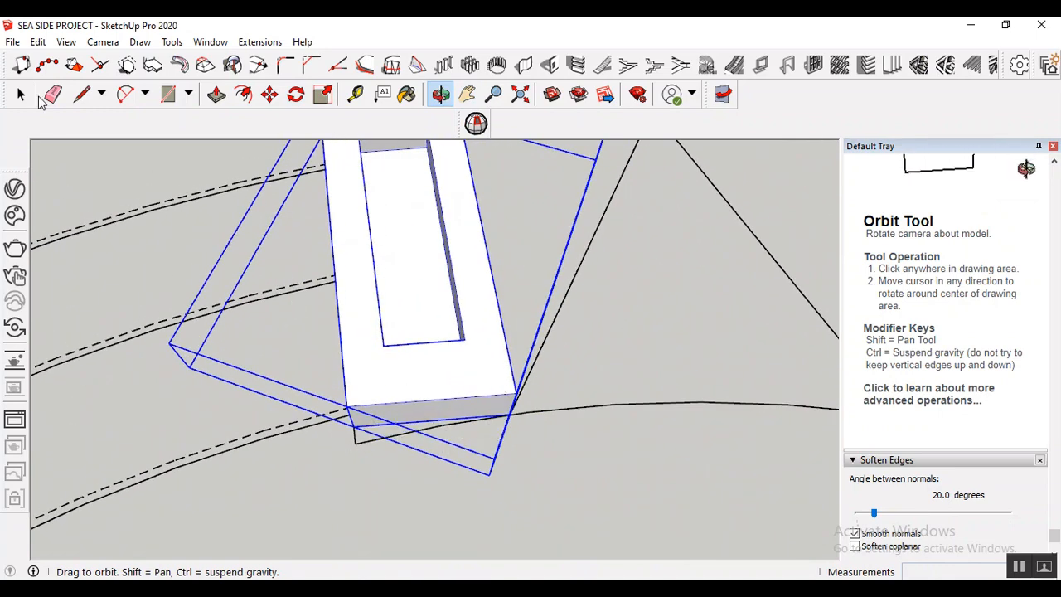
click(23, 94)
key(ctrl+z)
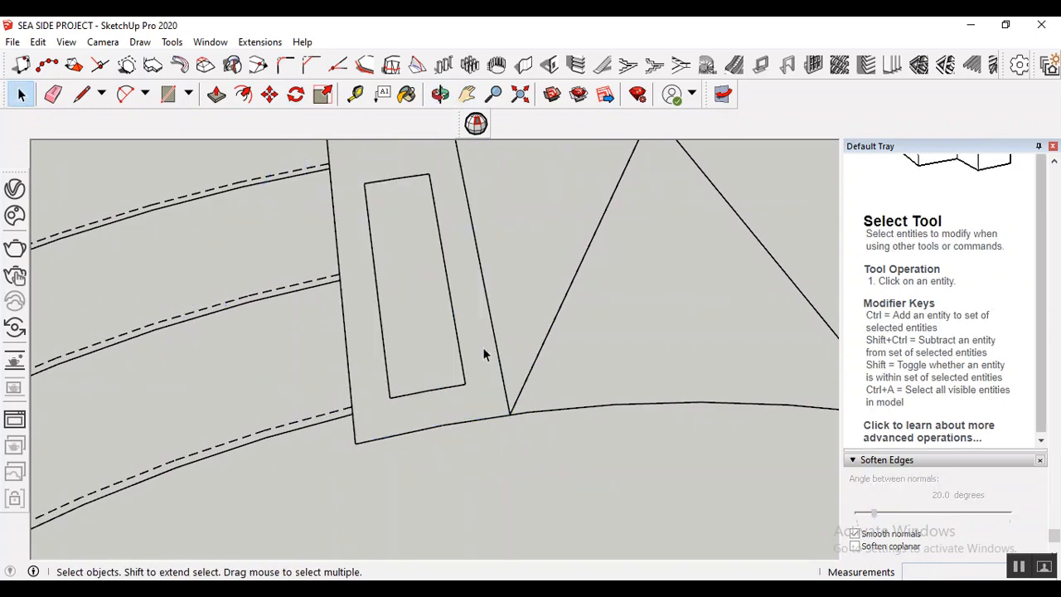
- Trace the outer rectangle at this end of the curved lines with the Line tool to form a closed face
scroll(486, 351, down, 4)
click(83, 97)
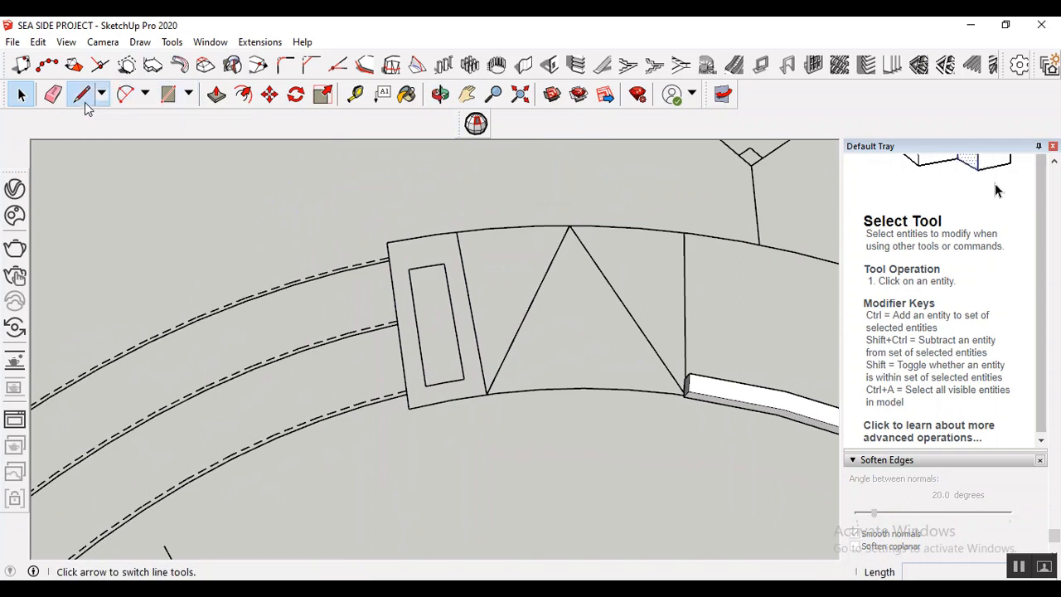
click(386, 242)
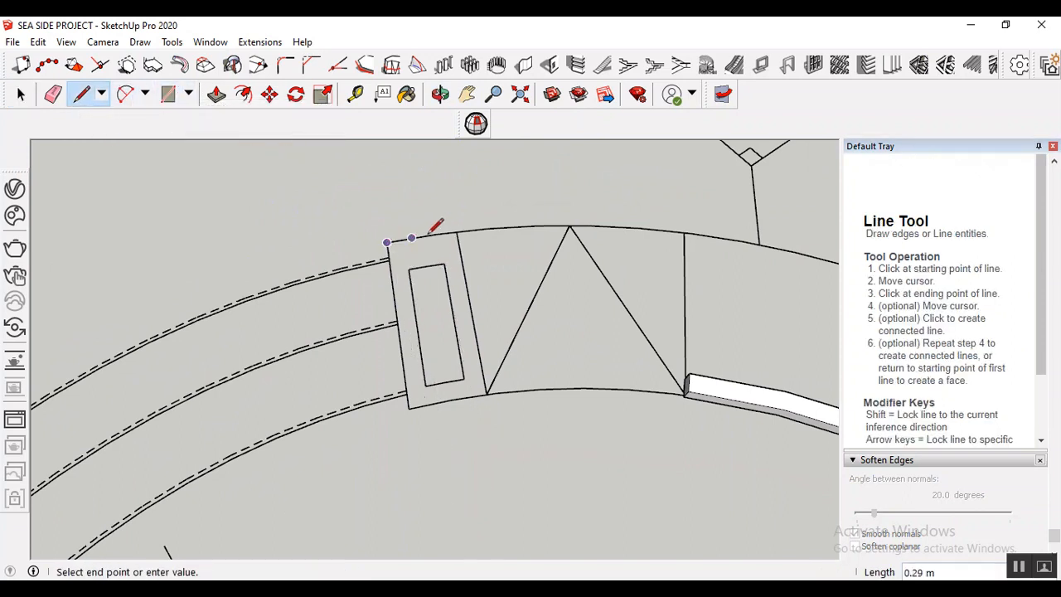
click(457, 231)
scroll(495, 416, up, 1)
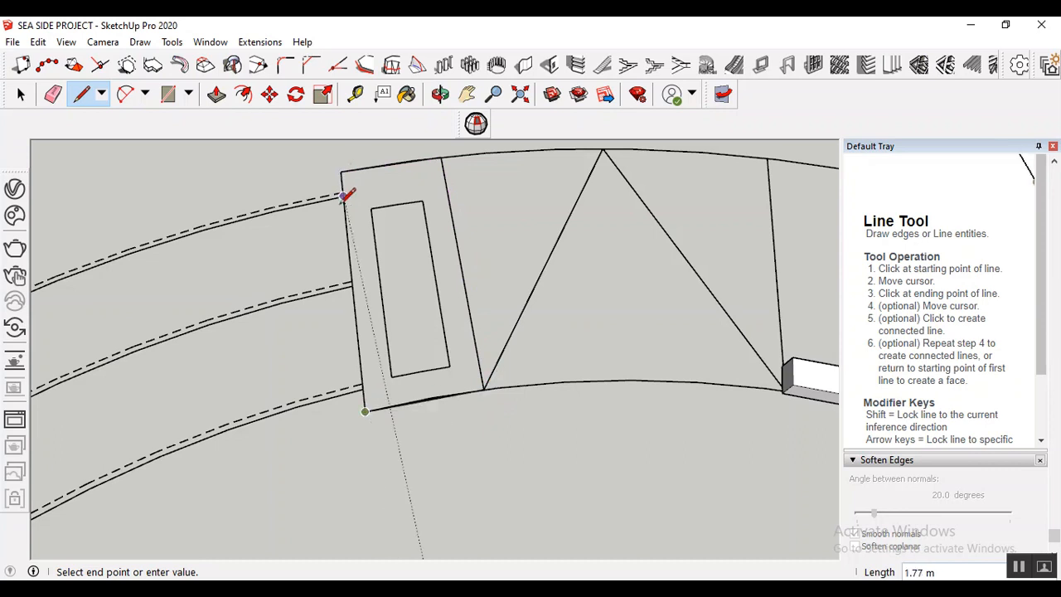
click(340, 170)
scroll(494, 302, down, 1)
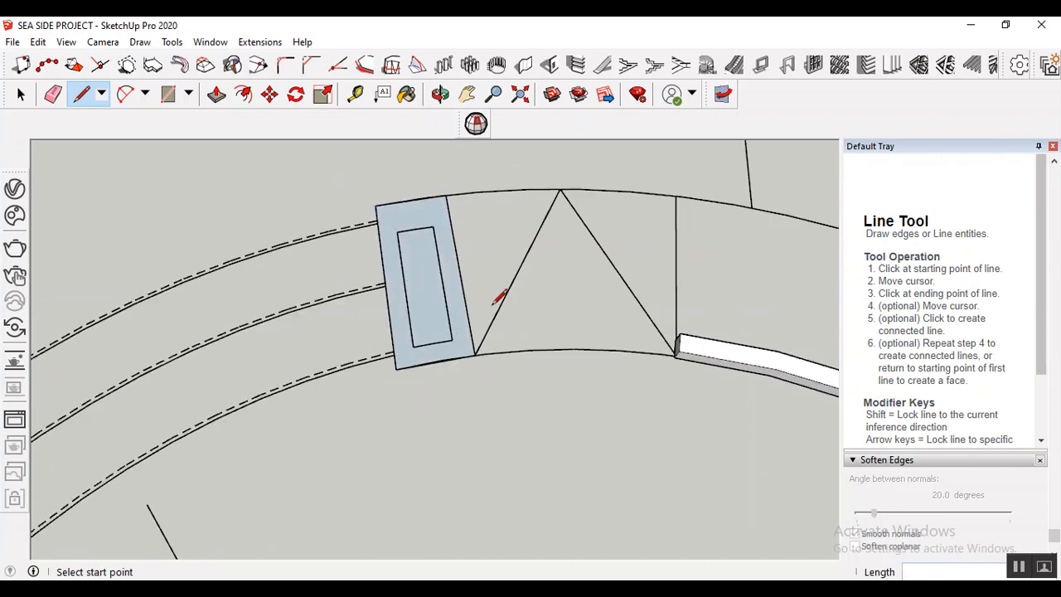
- Select the traced outer face with its edges and move it off the nested rectangles onto the curved lines
click(25, 92)
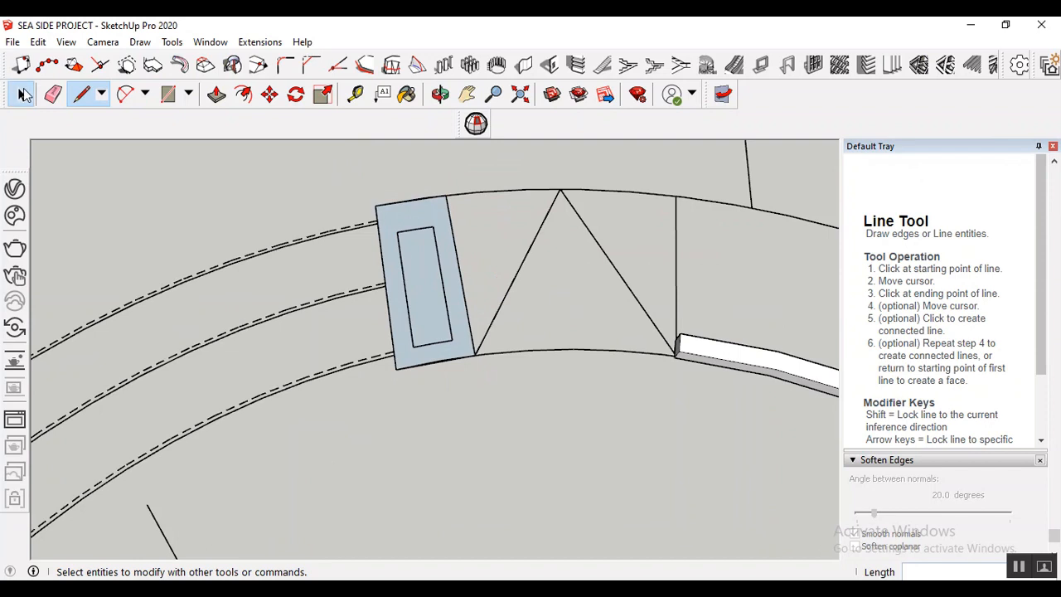
drag(335, 170, 528, 398)
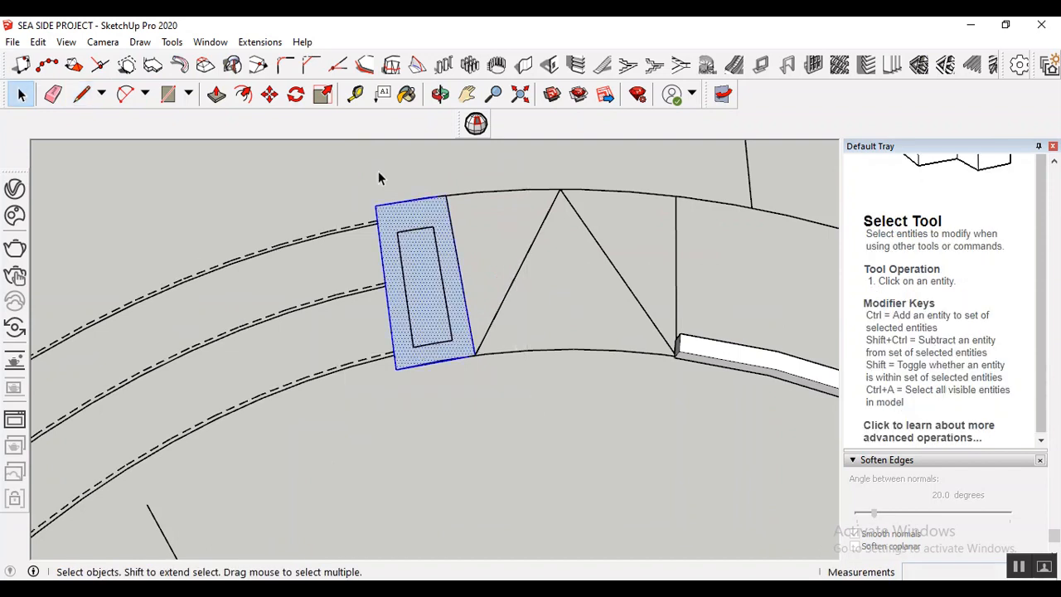
click(271, 93)
click(417, 301)
click(227, 320)
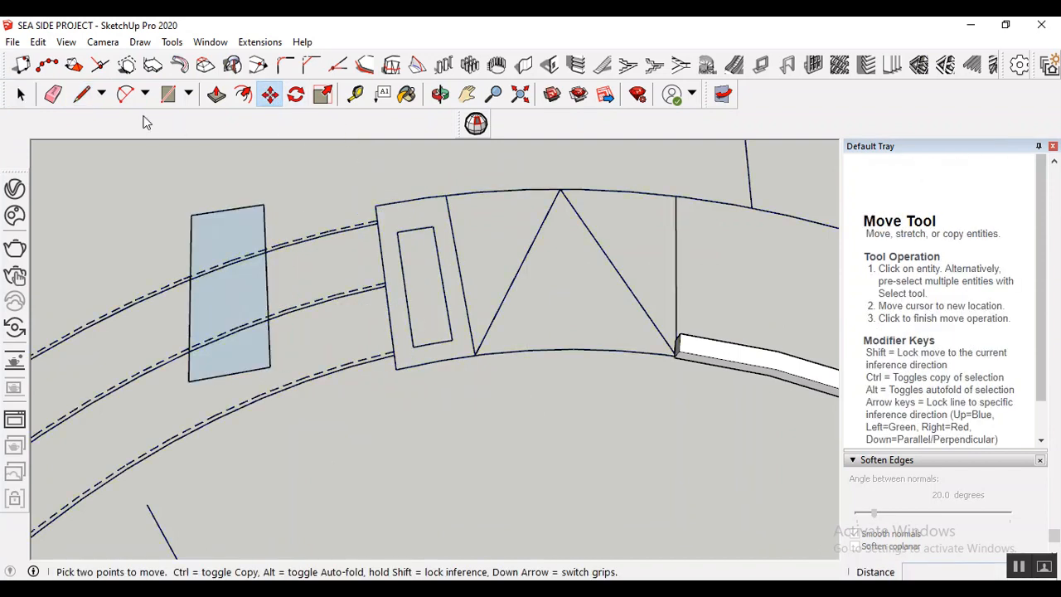
- Trace the inner rectangle with the Line tool to form a closed face
click(81, 94)
click(398, 231)
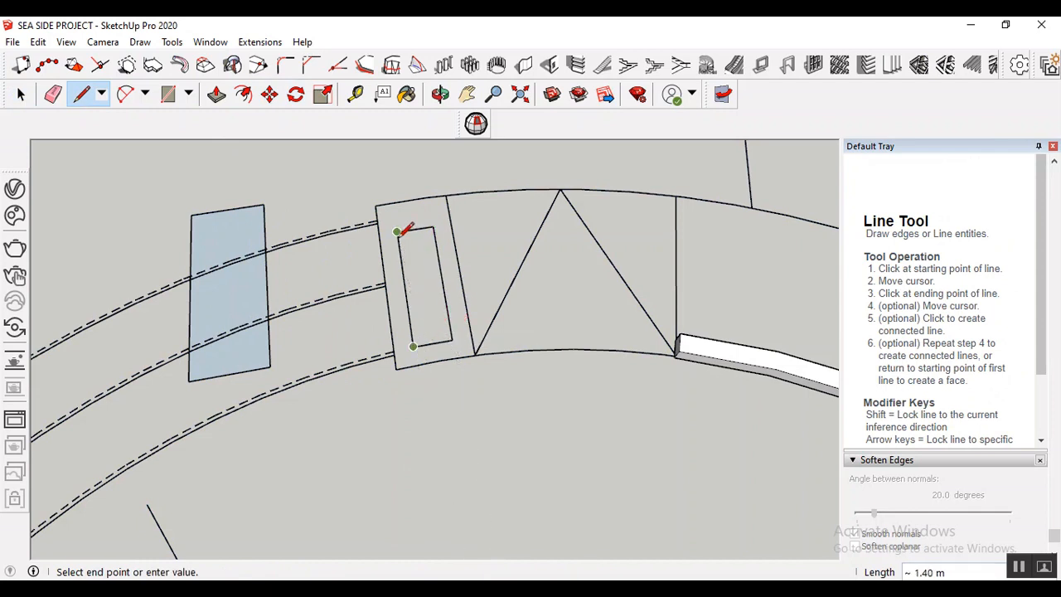
click(30, 96)
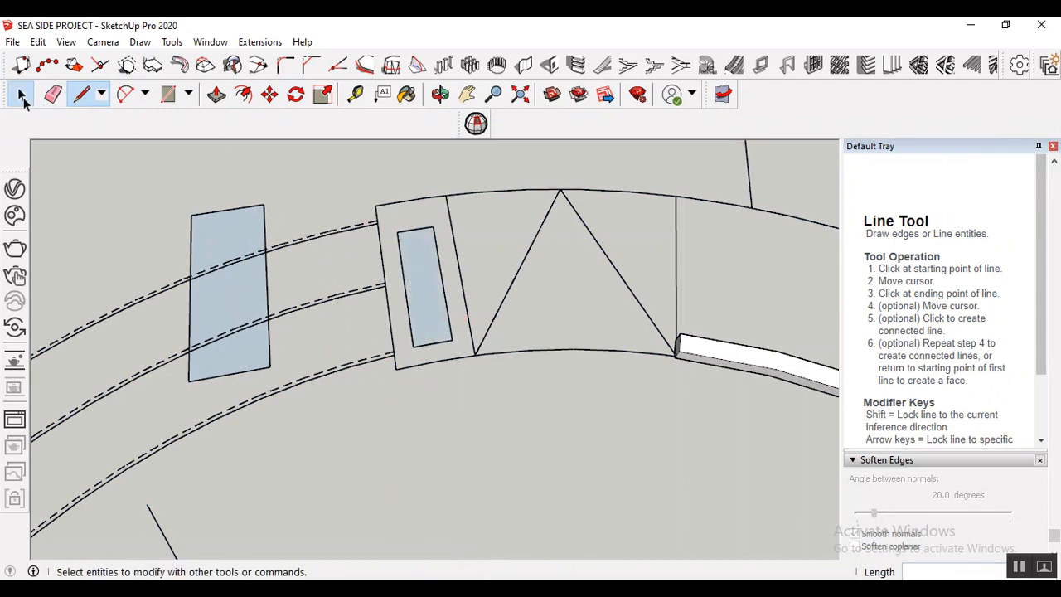
- Move the traced inner face with its edges out of the nested rectangles into the neighbouring triangular segments
drag(440, 286, 492, 407)
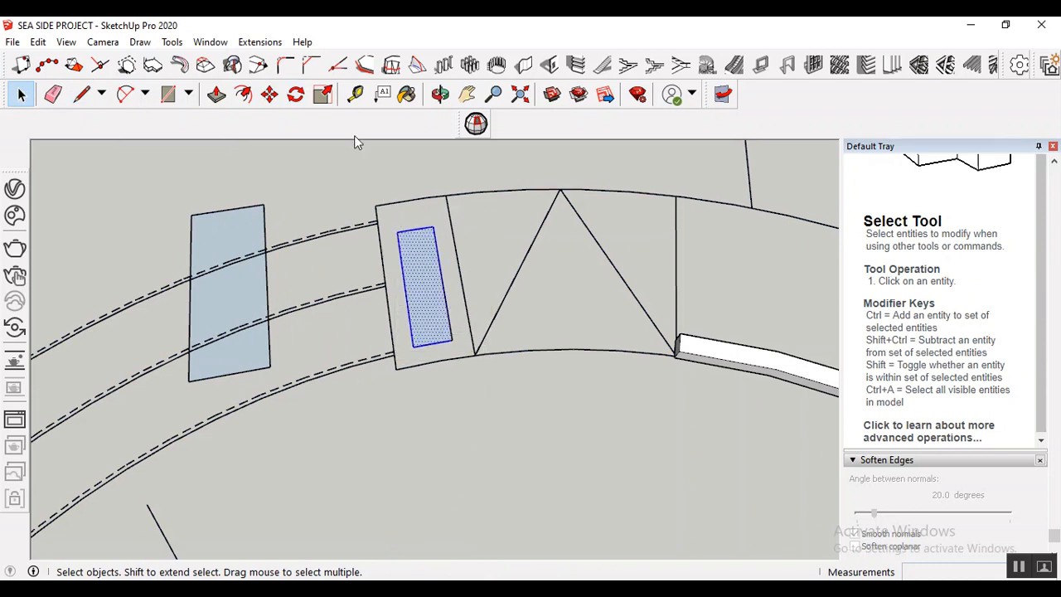
key(m)
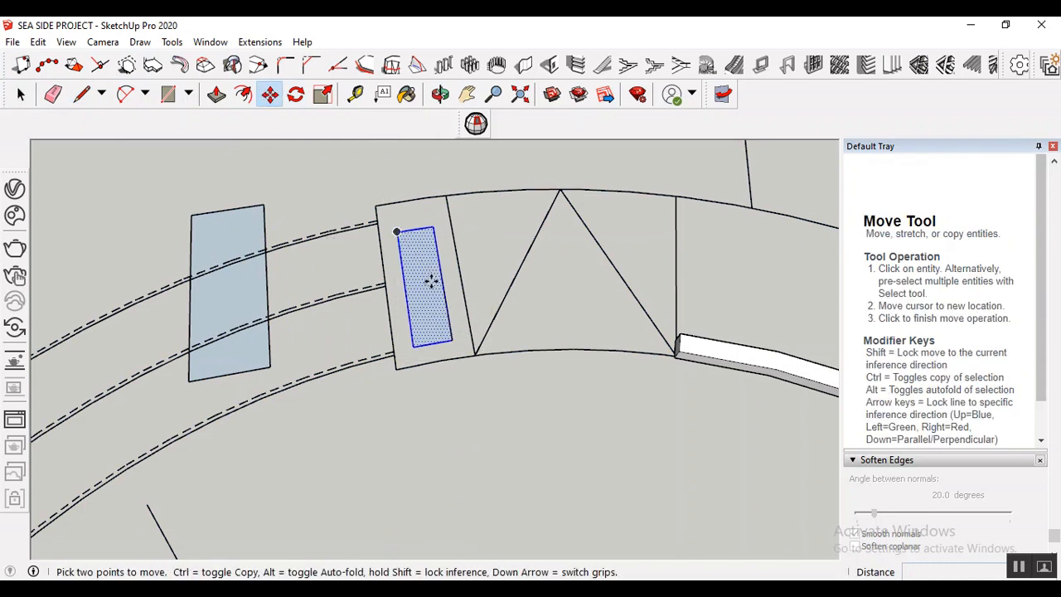
click(429, 278)
click(635, 264)
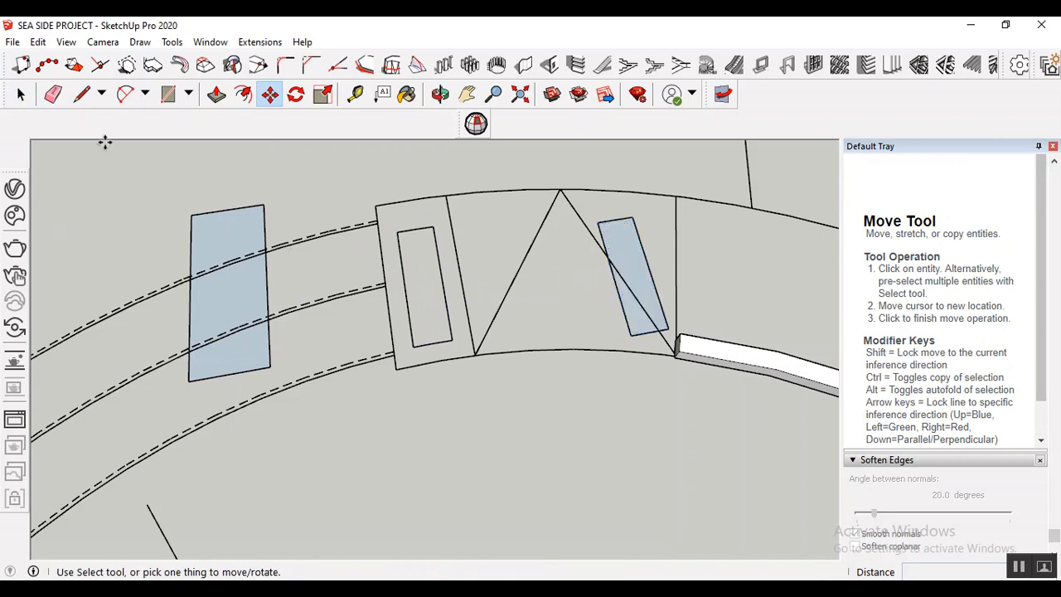
- Select the traced outer face with its edges and move it by its corner back onto the matching corner of the outer rectangle
click(21, 96)
drag(126, 168, 351, 461)
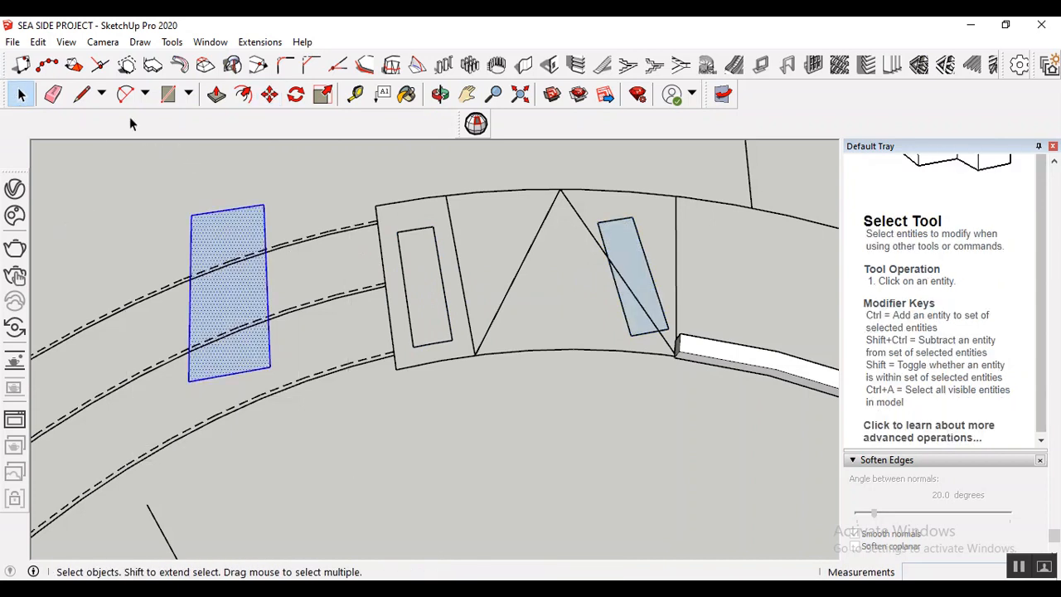
click(269, 94)
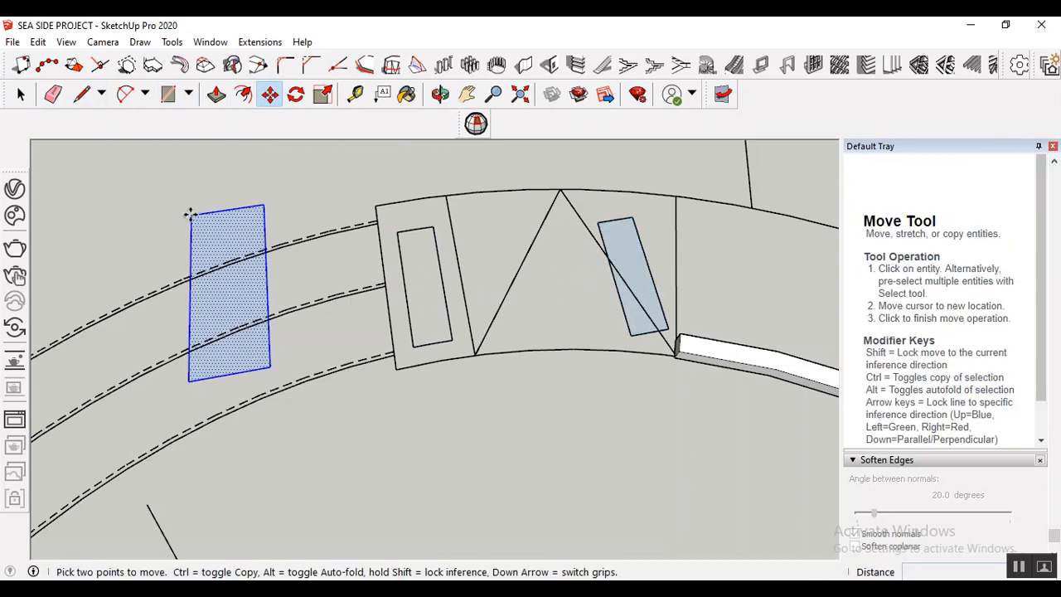
click(190, 215)
click(377, 206)
click(22, 93)
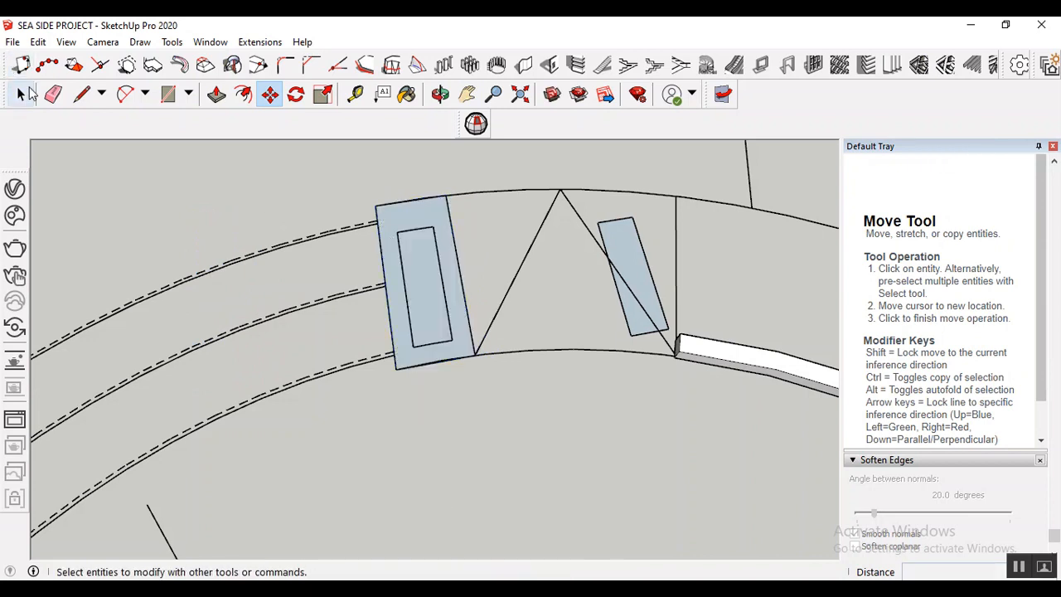
- Extrude the outer rectangle face upward into a low block with Push/Pull
click(217, 94)
click(436, 274)
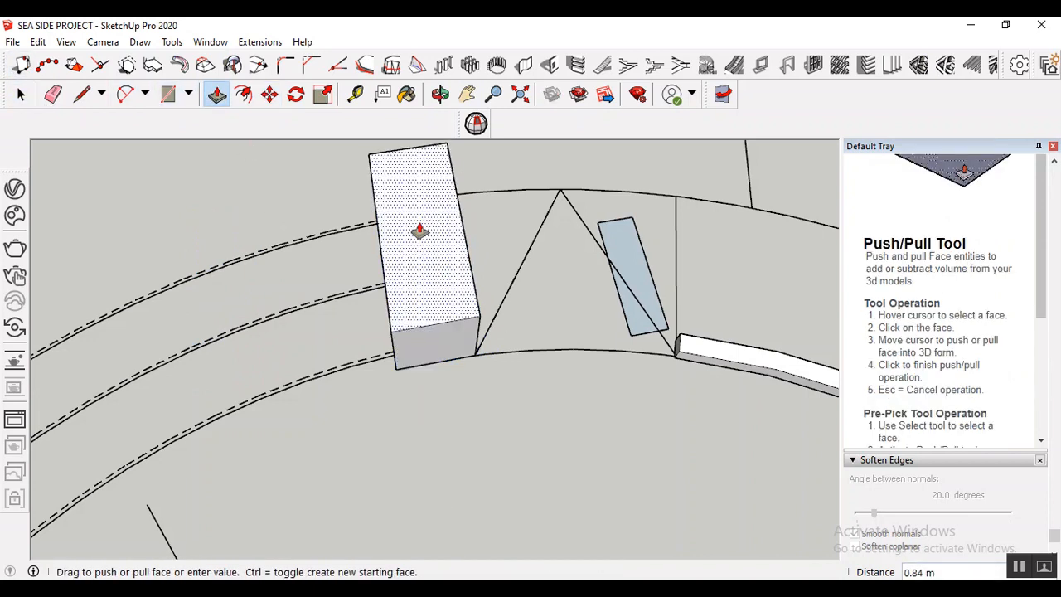
key(Return)
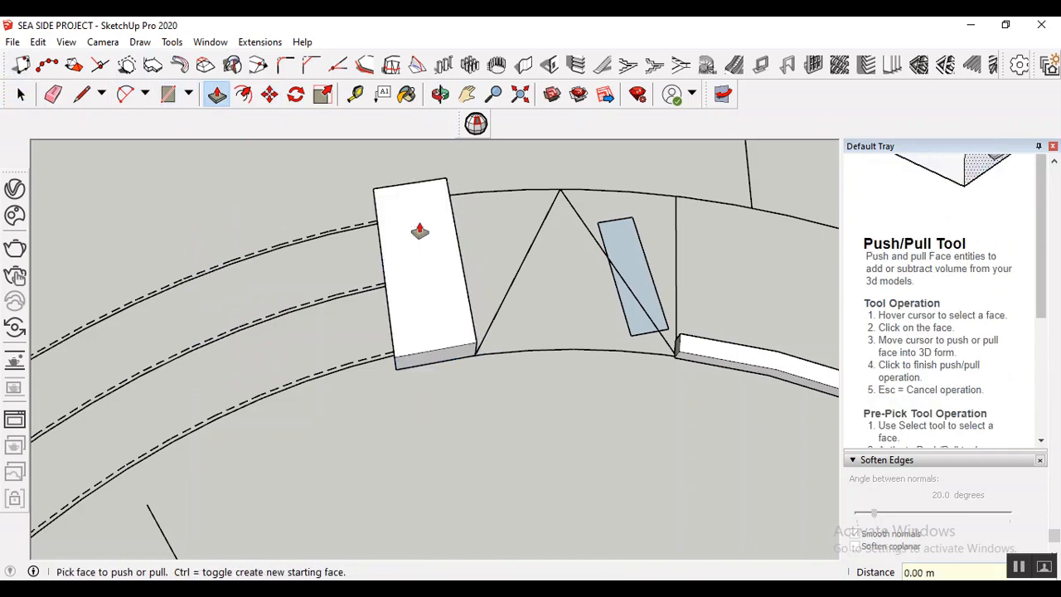
- Select the whole extruded outer block and make it a group
middle_drag(451, 351, 428, 423)
key(space)
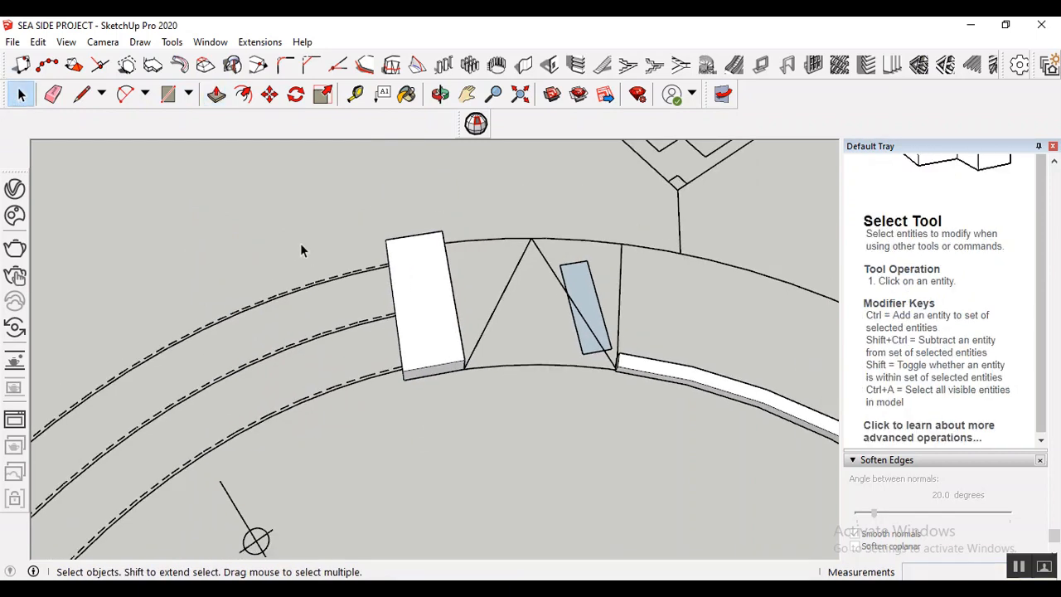
drag(506, 393, 506, 394)
right_click(423, 299)
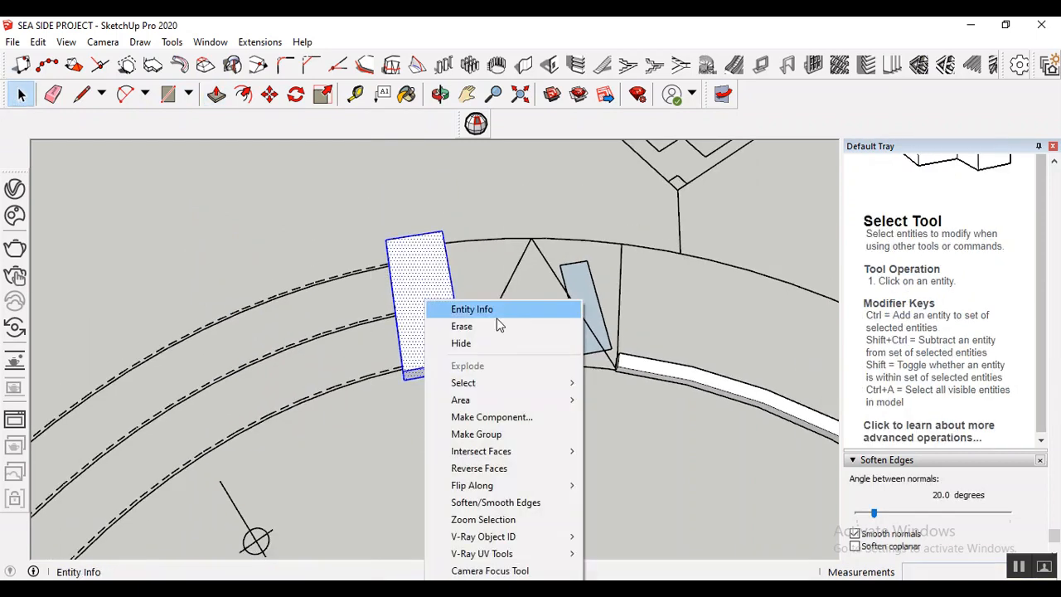
click(506, 434)
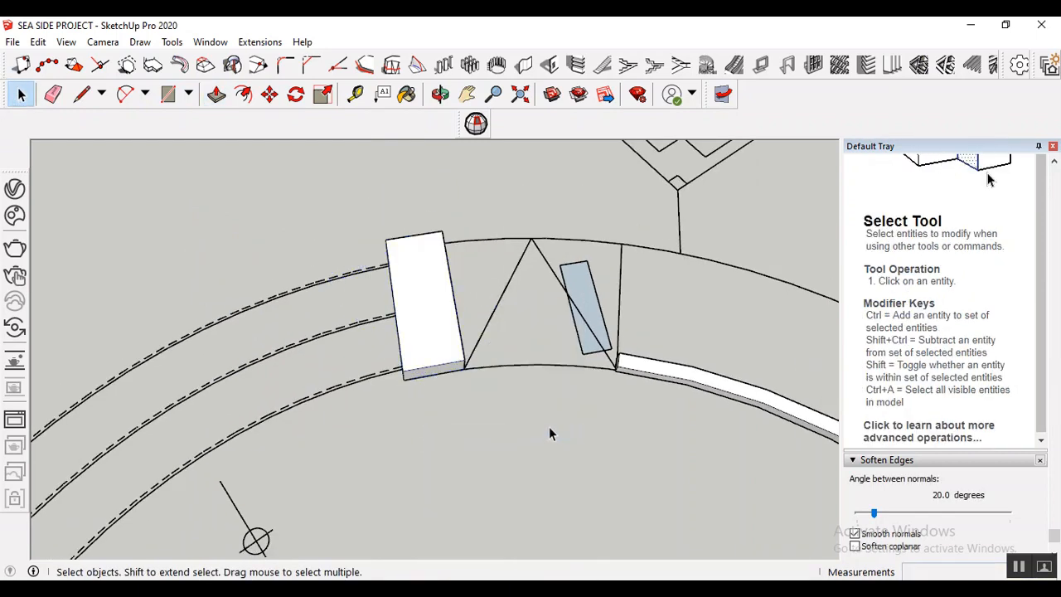
- Extrude the narrow inner face in the triangular segments upward into a low block with Push/Pull
click(216, 94)
click(581, 302)
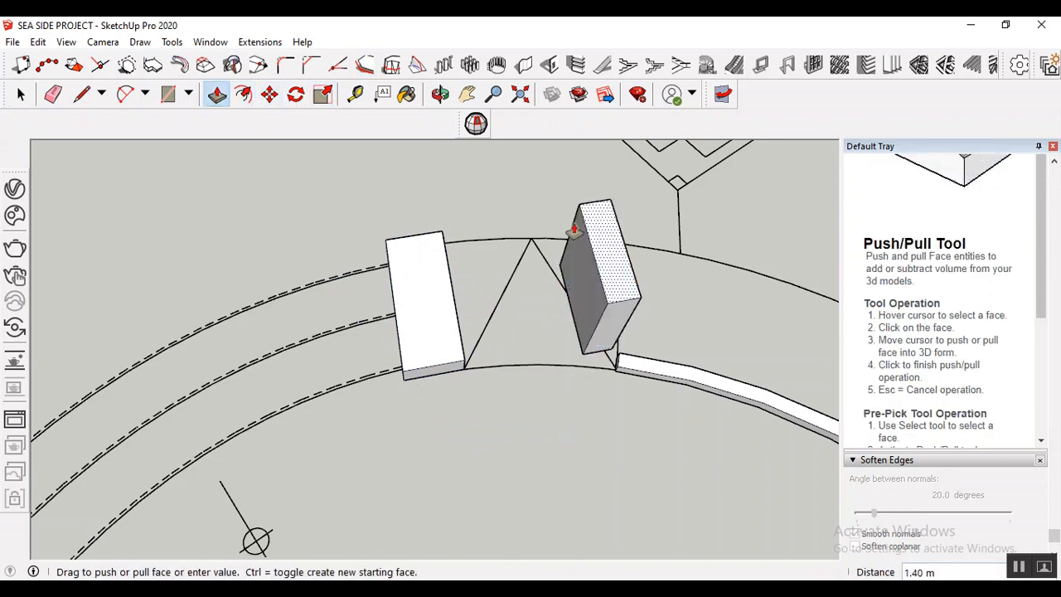
key(Return)
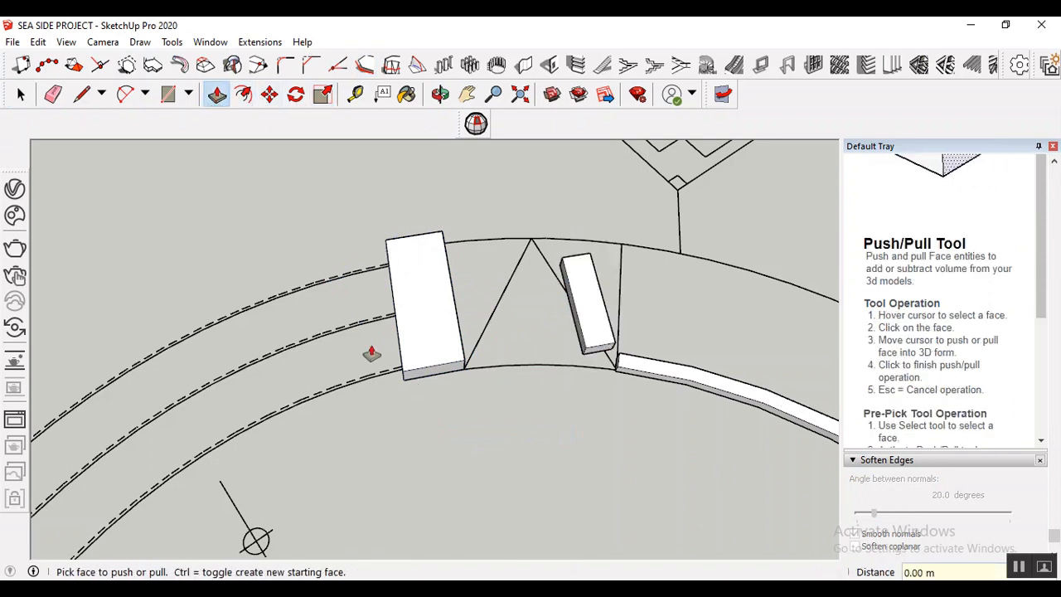
middle_drag(371, 354, 493, 377)
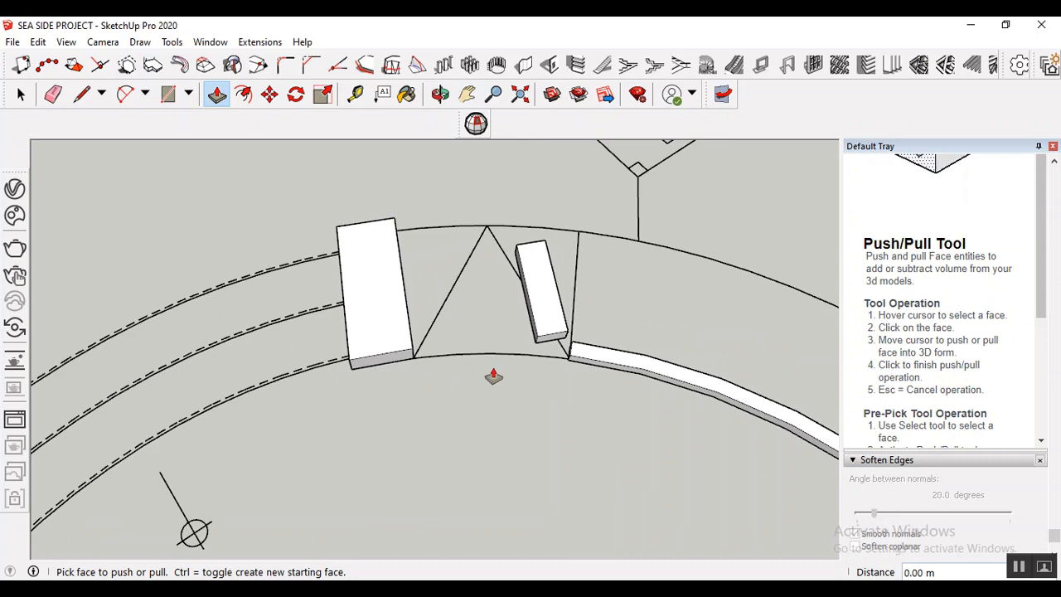
click(440, 94)
drag(467, 334, 522, 279)
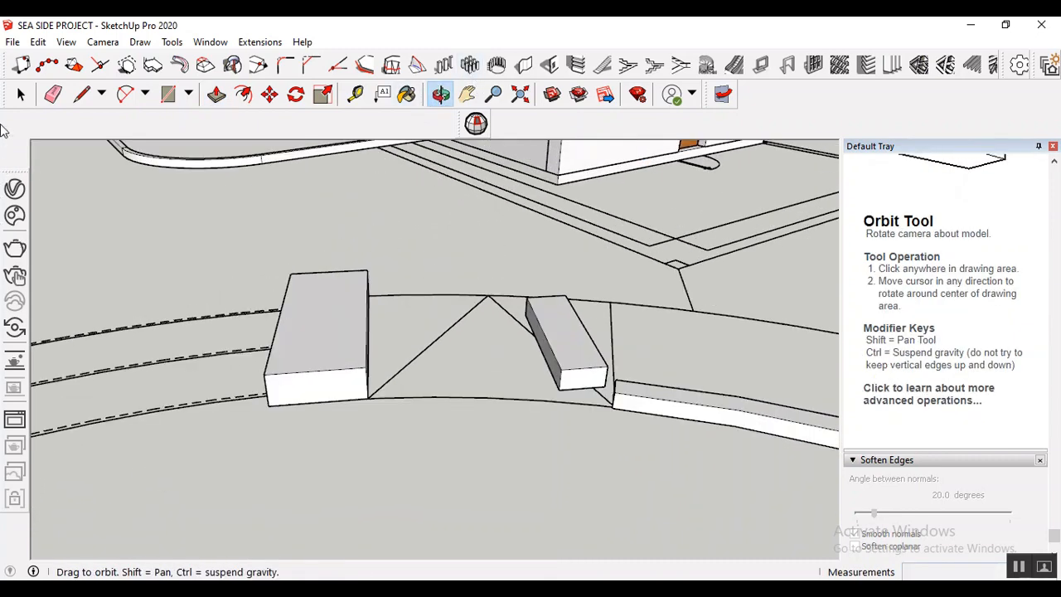
key(space)
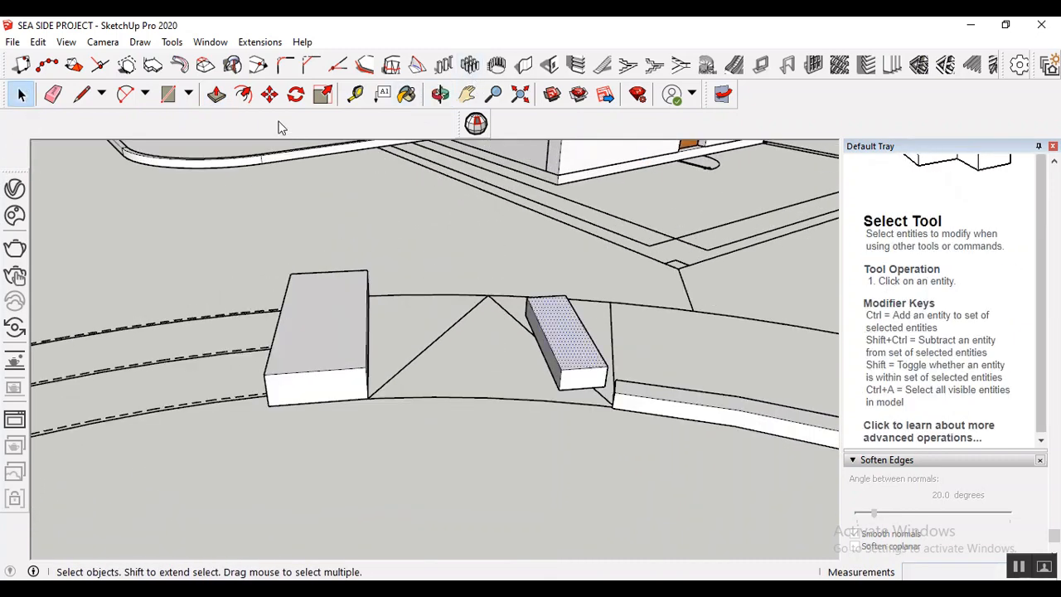
click(270, 94)
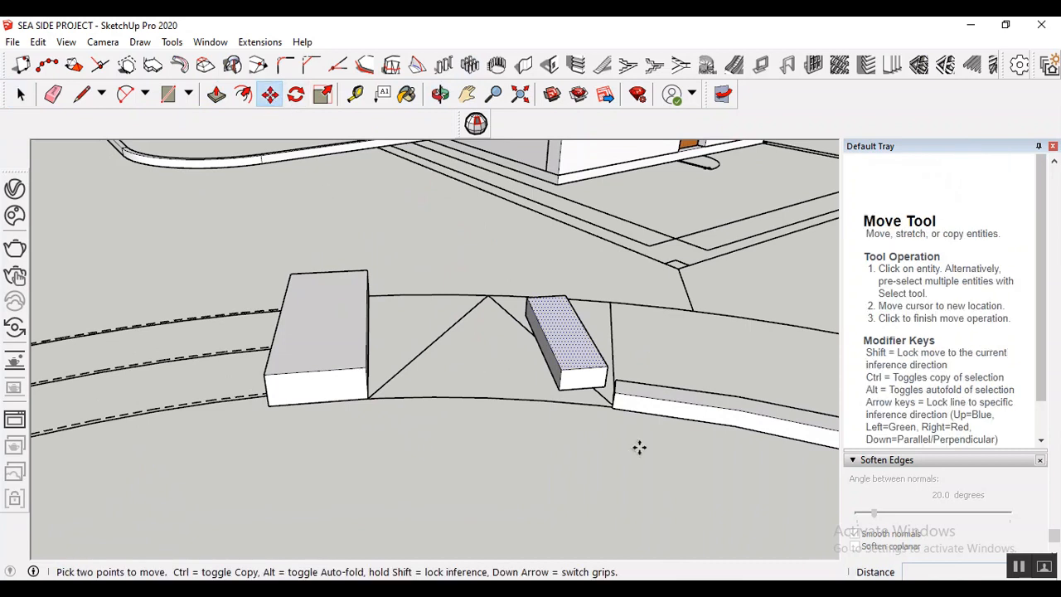
click(585, 370)
key(Escape)
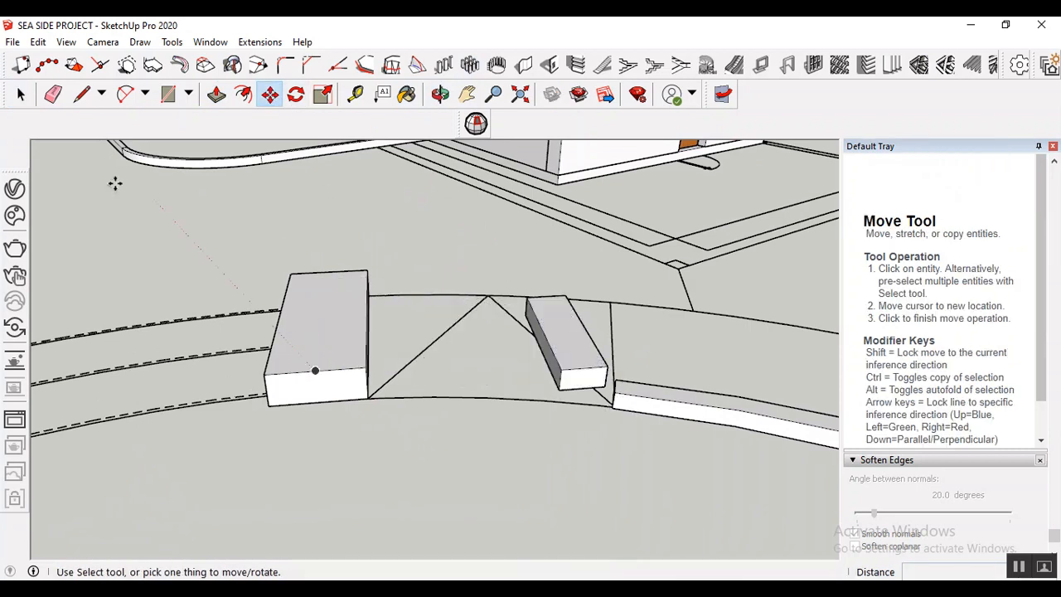
- Select the whole narrow inner block and make it a group
key(space)
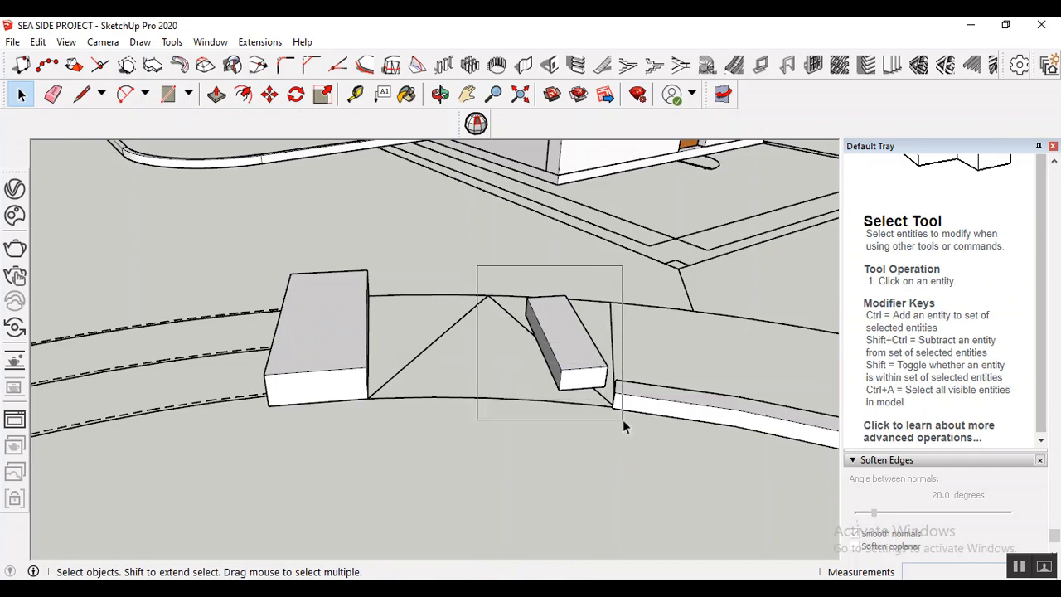
drag(623, 420, 623, 421)
right_click(580, 358)
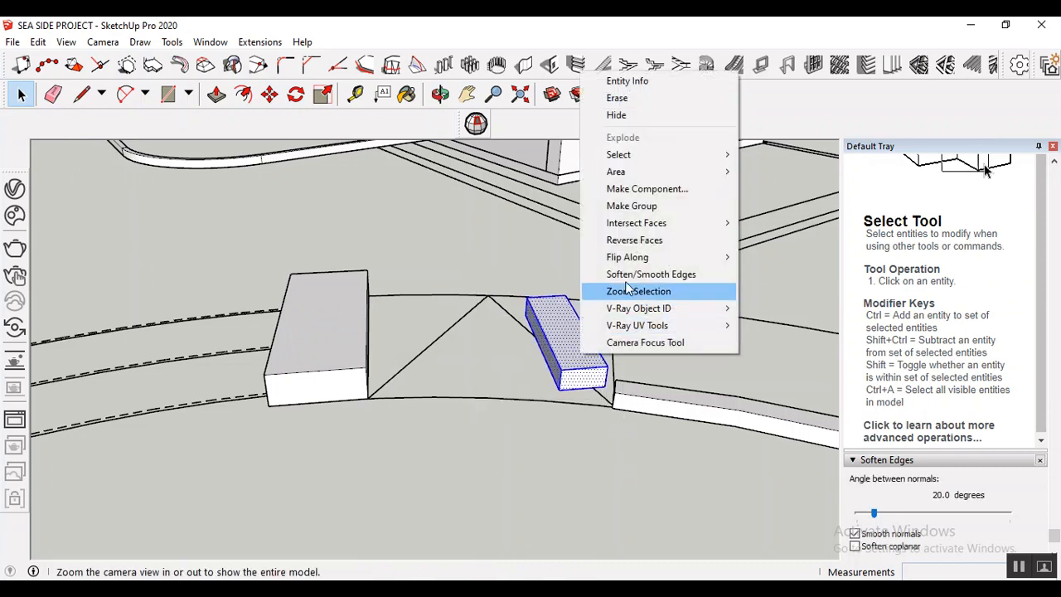
click(650, 209)
click(552, 490)
- Move the narrow block by the midpoint of its top end edge onto the midpoint of the large block's top end edge
click(269, 93)
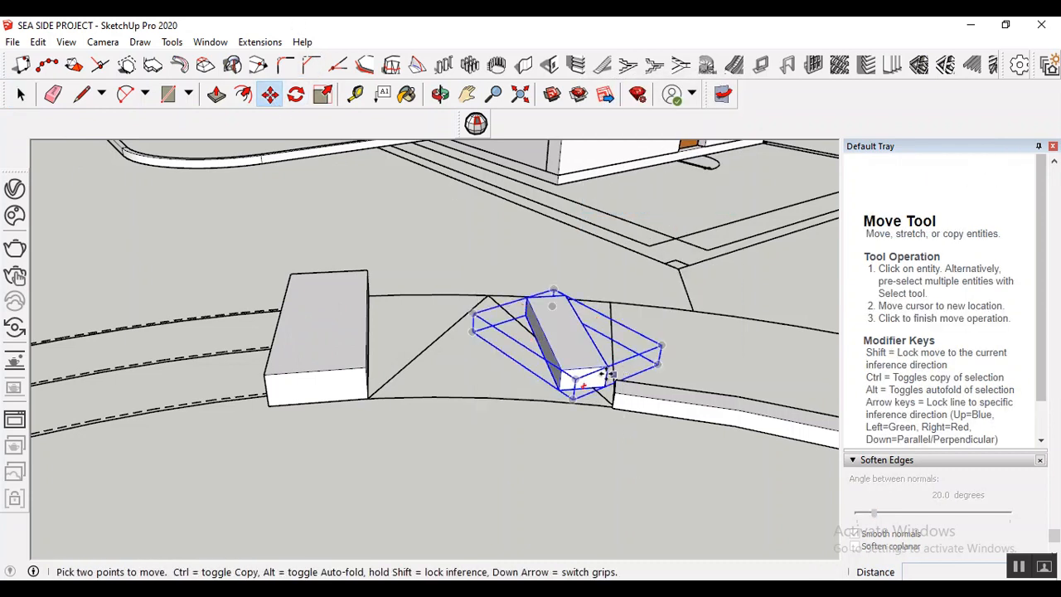
scroll(585, 370, up, 3)
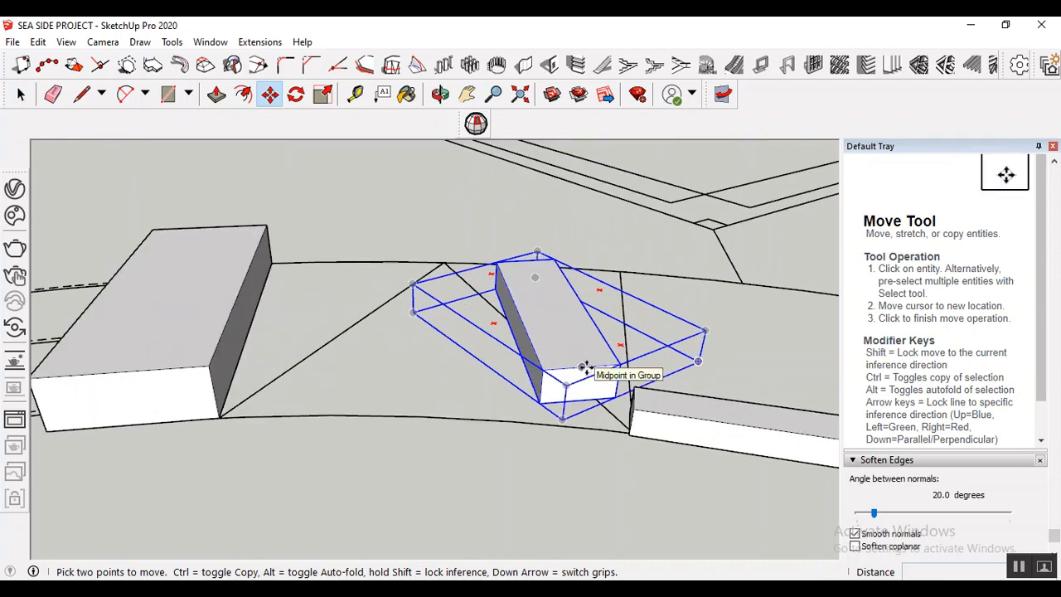
click(586, 372)
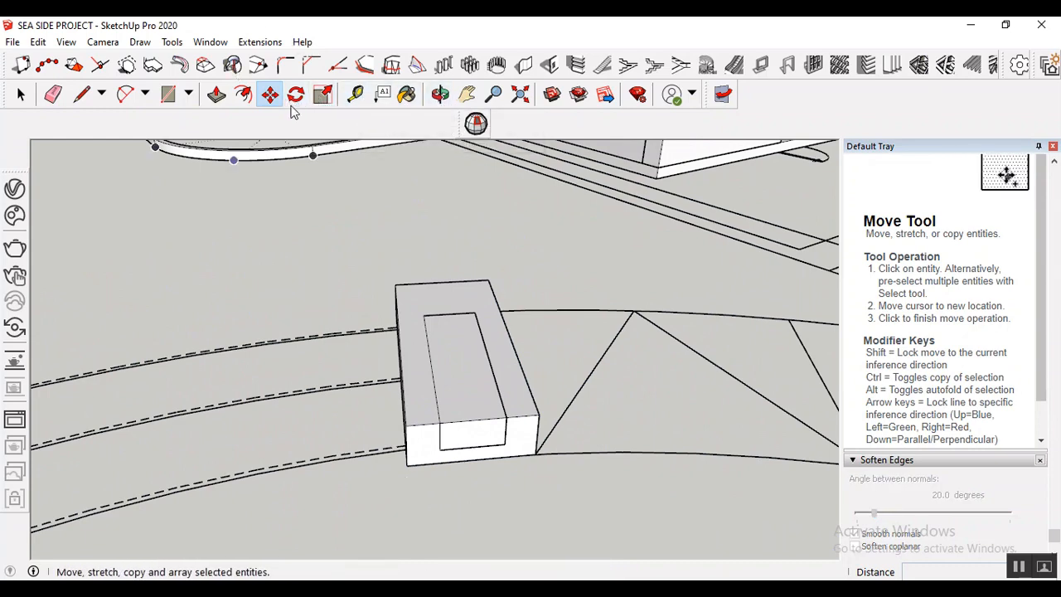
- Measure the distance from the narrow block's inner corner to the large block's far end edge with the Tape Measure
middle_drag(365, 323, 509, 363)
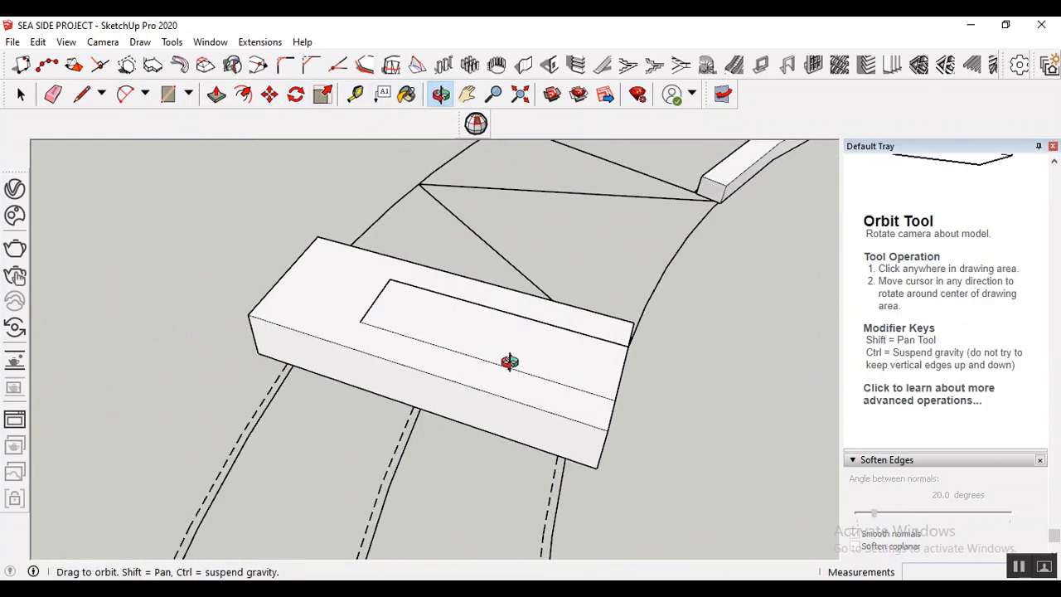
click(356, 94)
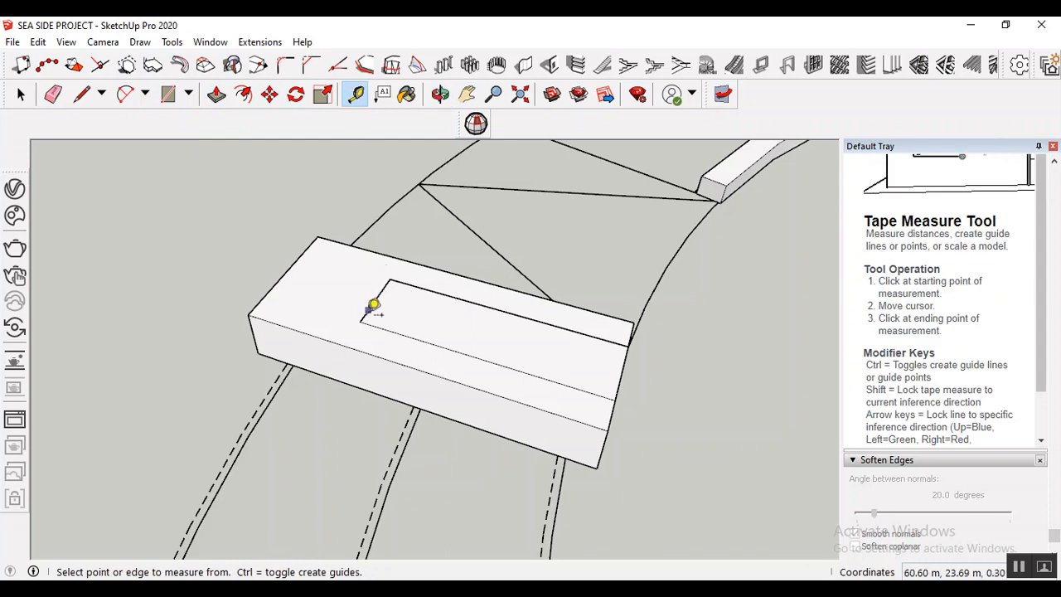
click(360, 320)
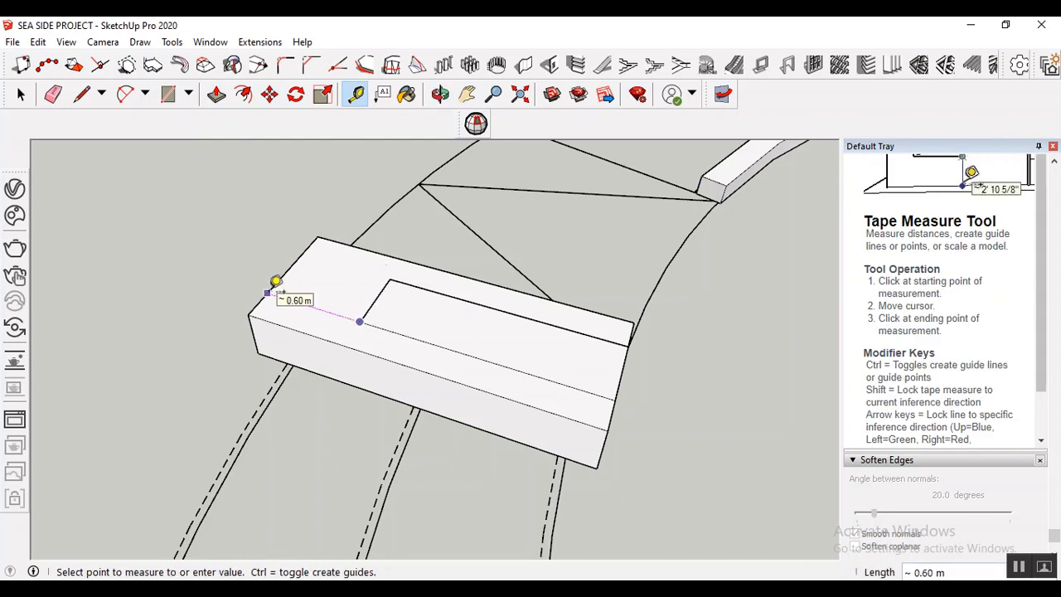
click(294, 294)
- Move the narrow block 0.3 m into the large block, perpendicular to the large block's far end edge
click(269, 94)
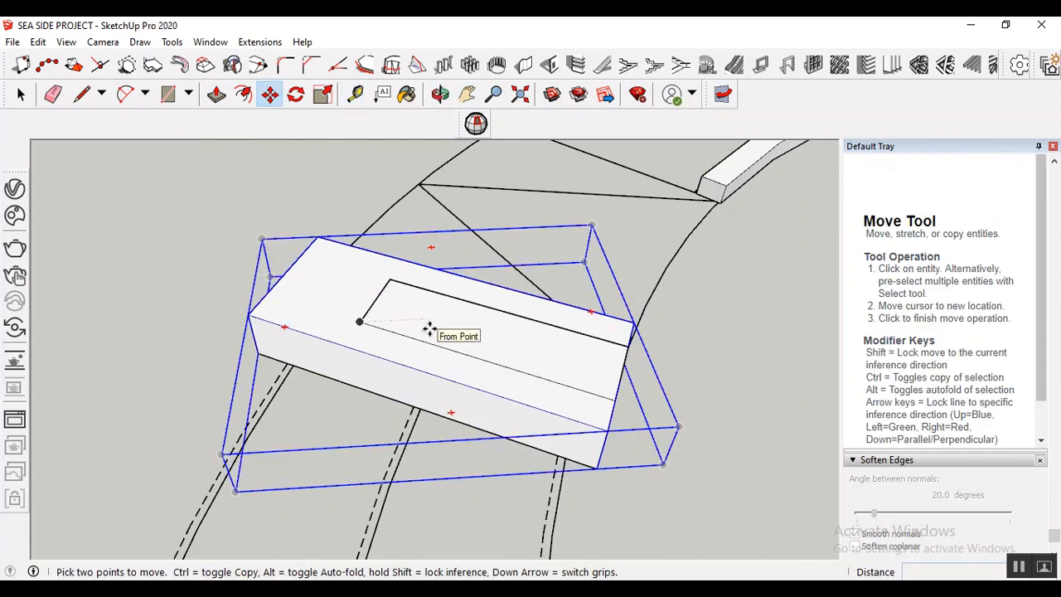
click(21, 94)
click(388, 300)
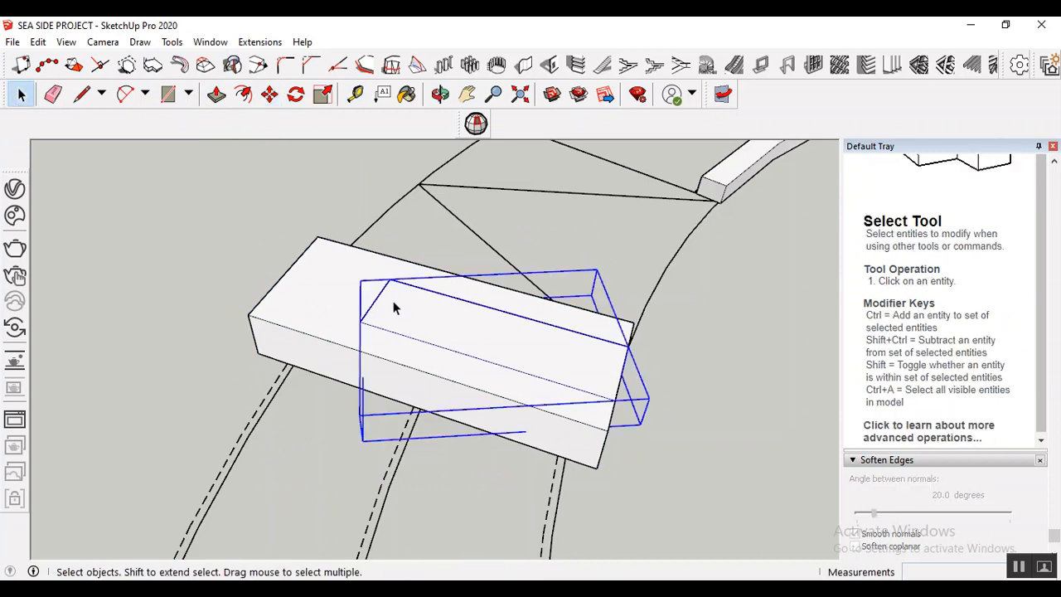
click(271, 94)
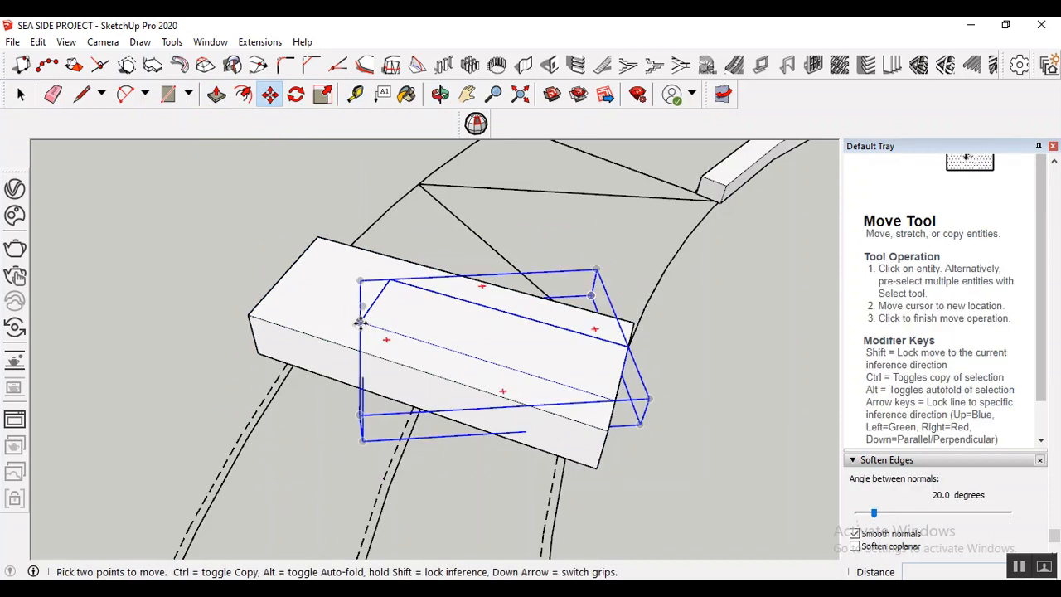
click(360, 323)
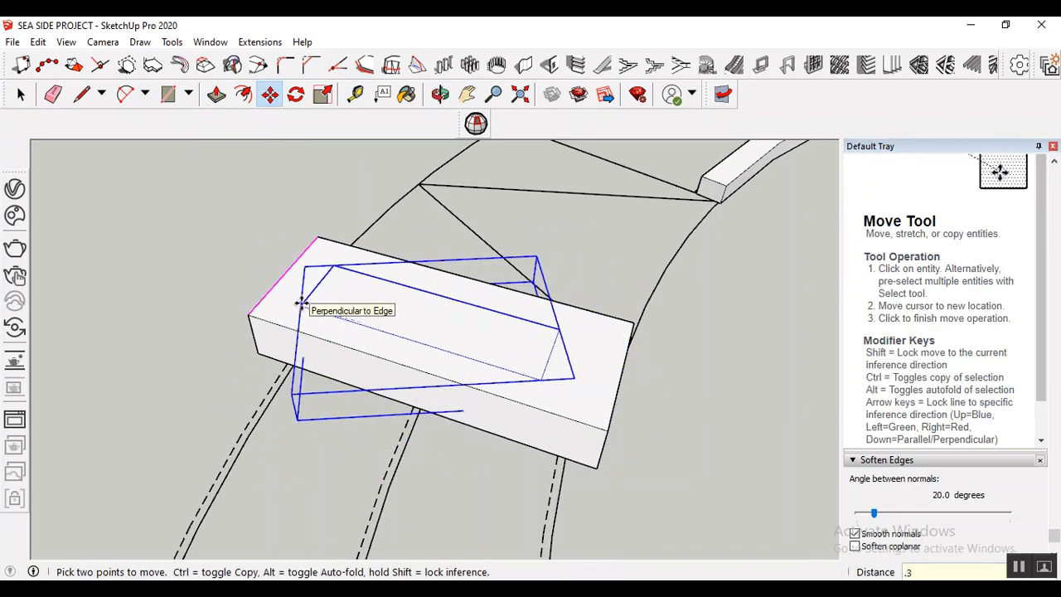
text(.3)
key(Return)
- Subtract the narrow block from the large block with the Subtract solid tool to cut the recess
scroll(92, 325, down, 3)
scroll(220, 393, up, 1)
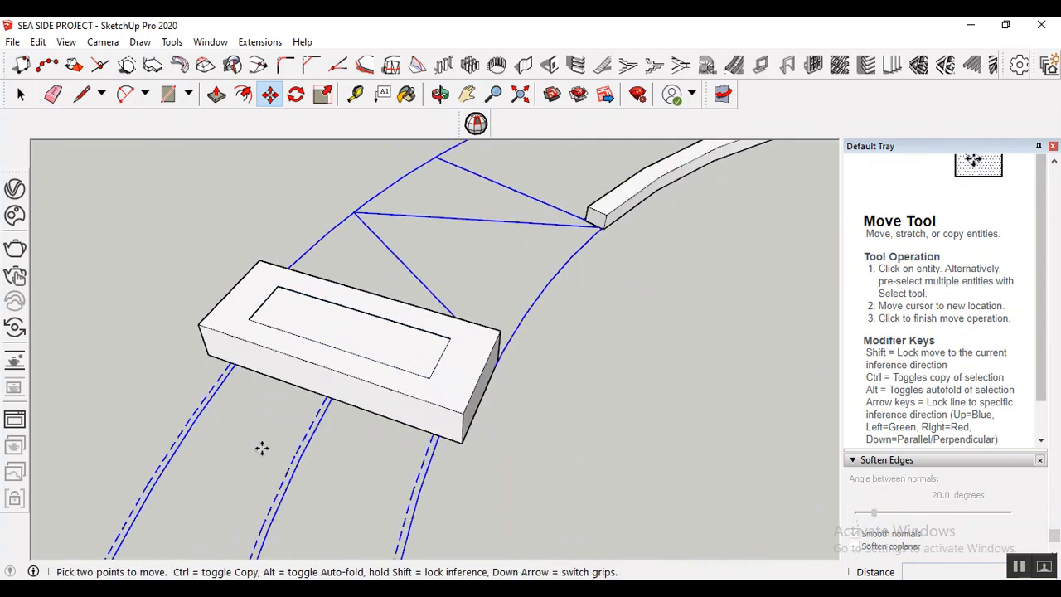
click(172, 41)
mouse_move(231, 247)
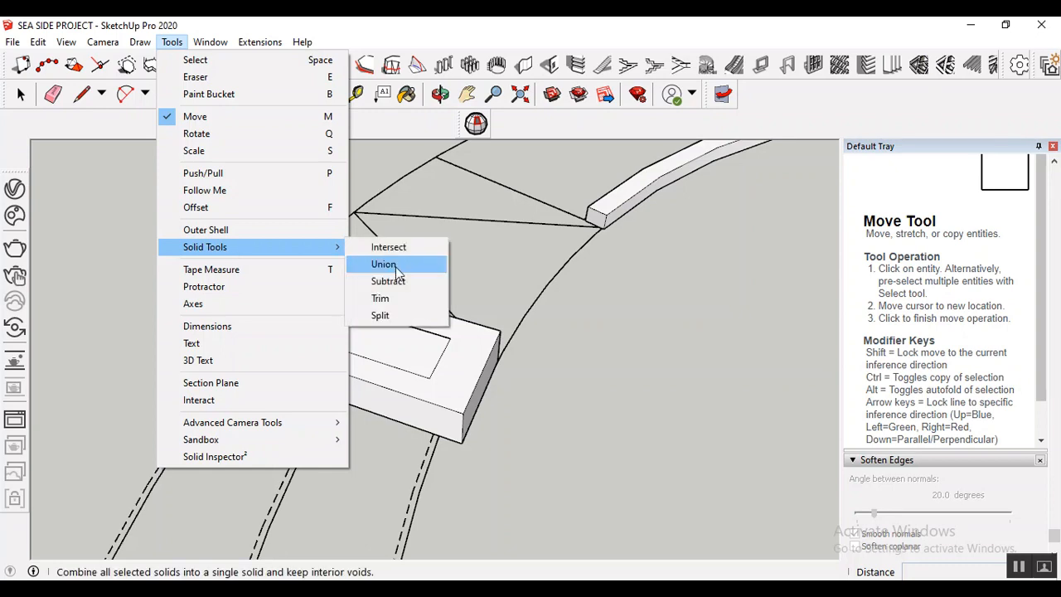
click(389, 281)
click(372, 355)
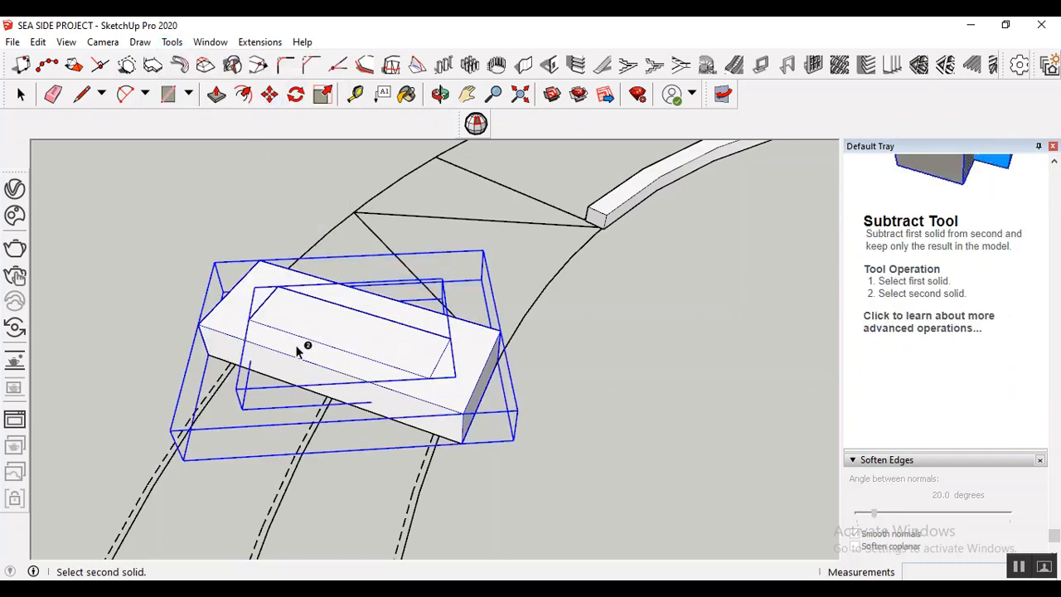
click(298, 350)
- Examine the recessed blocks at both ends of the curved lines and the adjoining curved walls
scroll(448, 383, down, 2)
scroll(451, 315, down, 3)
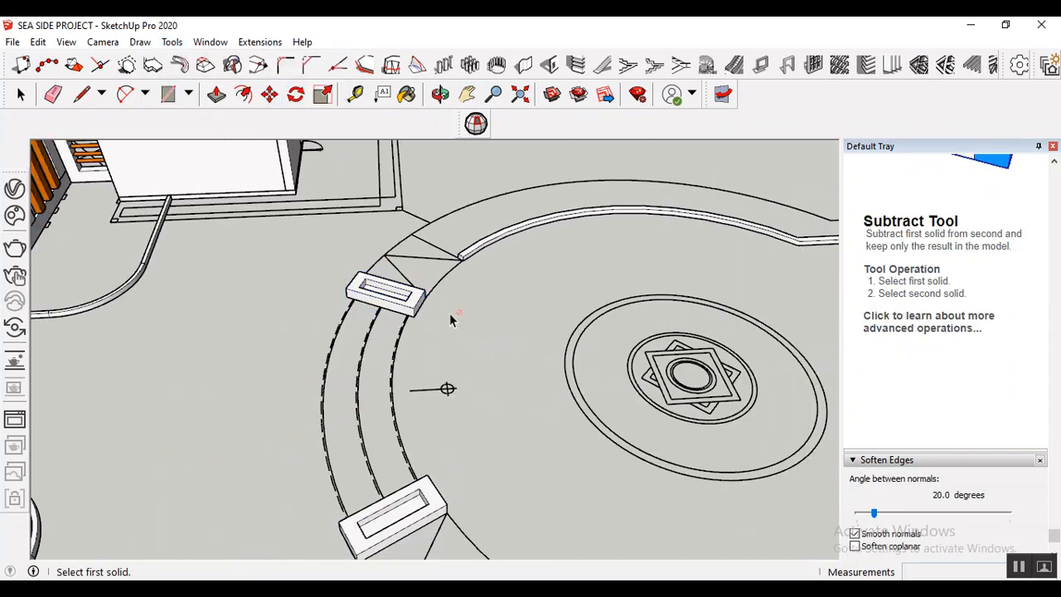
scroll(507, 412, up, 2)
scroll(329, 304, down, 2)
scroll(378, 258, up, 2)
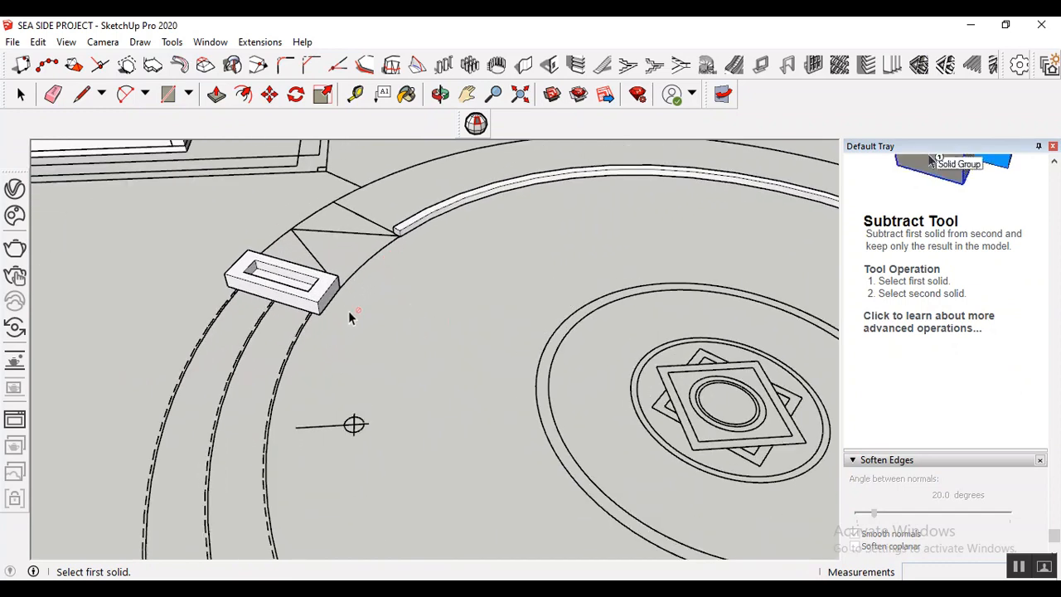
scroll(403, 287, down, 3)
scroll(365, 418, up, 2)
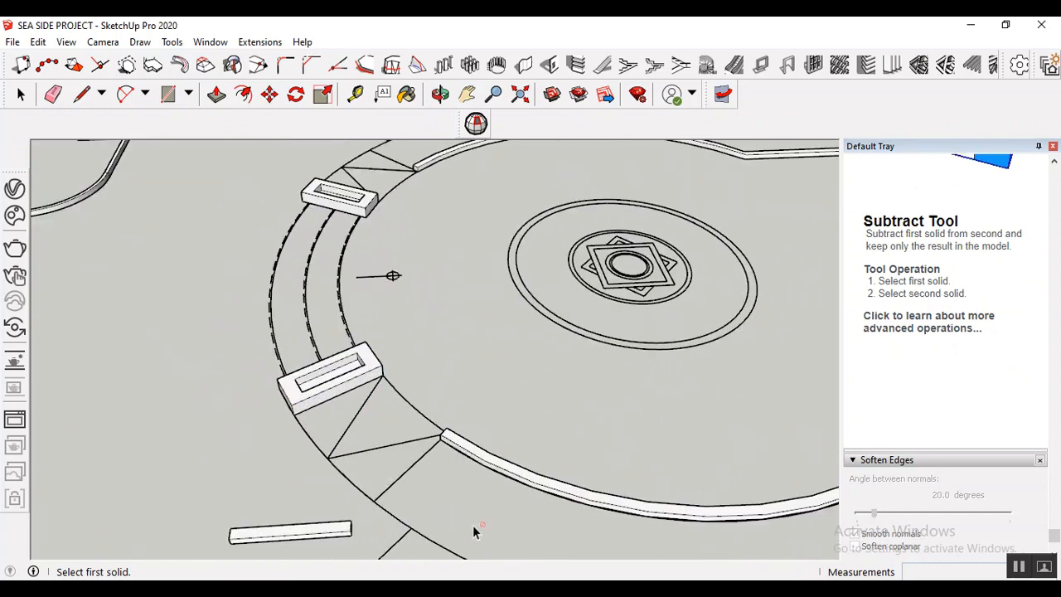
click(440, 94)
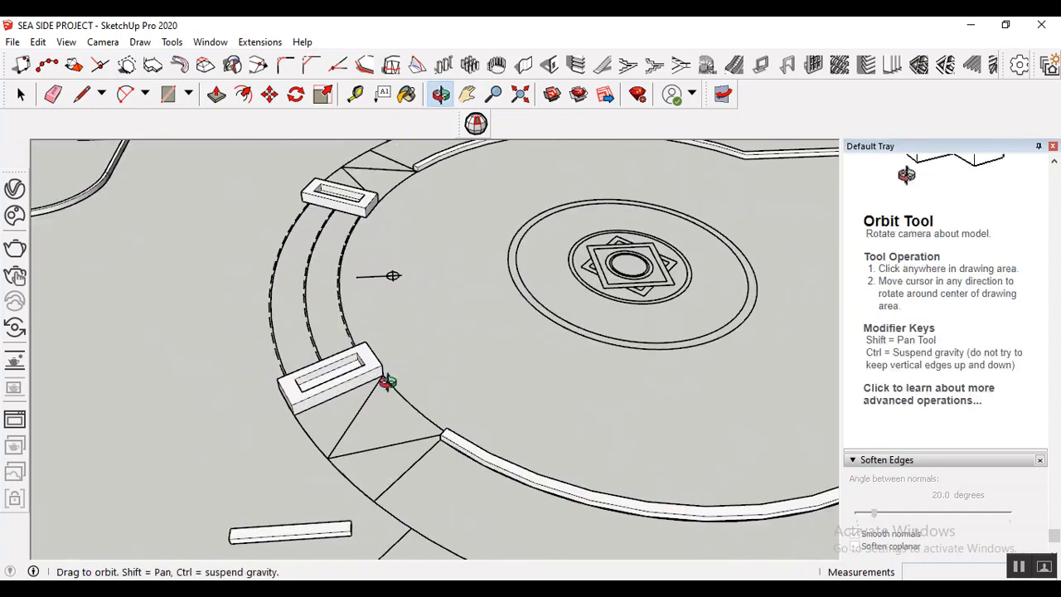
drag(399, 436, 335, 416)
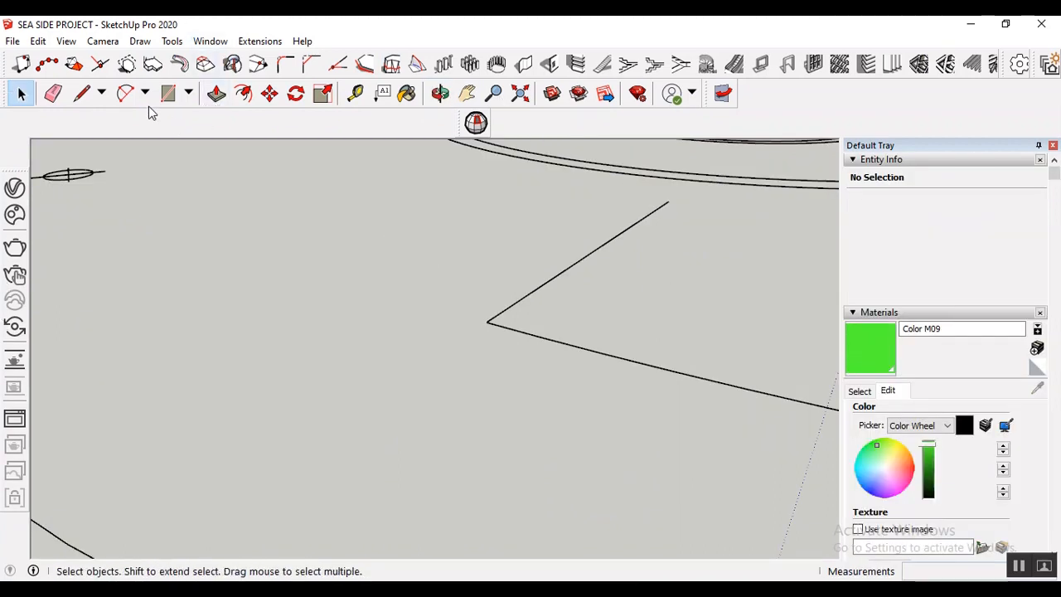
- Draw a vertical line up from the corner of the two open lines and connect its top to the straight line's free end
click(81, 94)
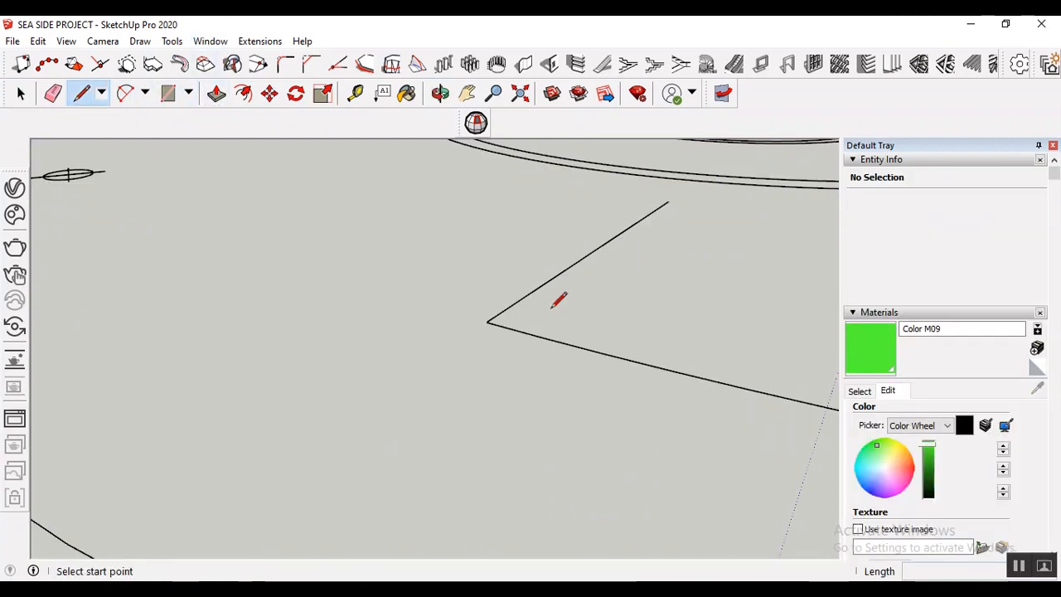
click(487, 322)
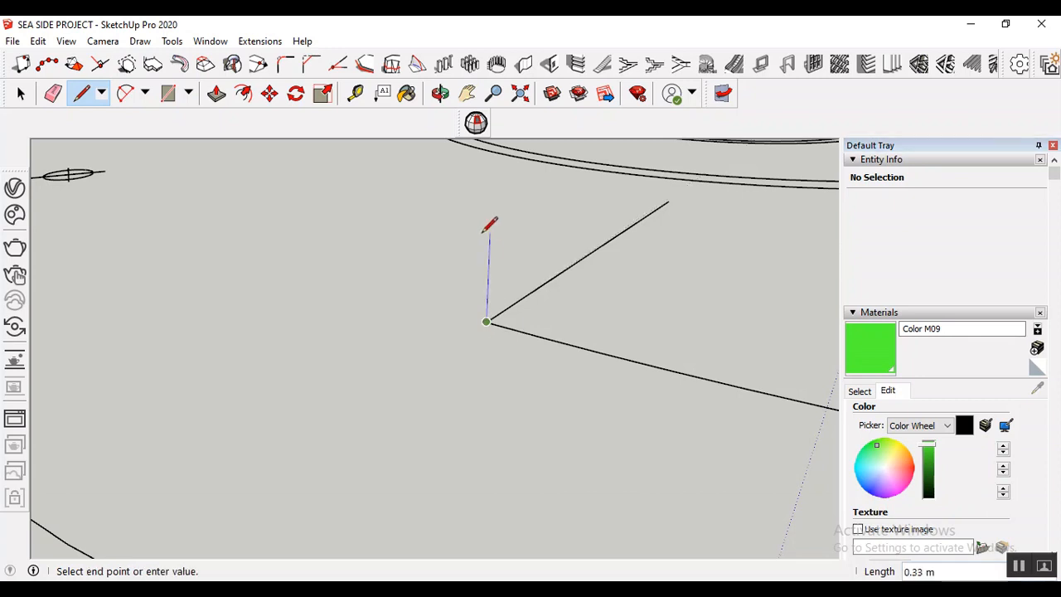
key(Return)
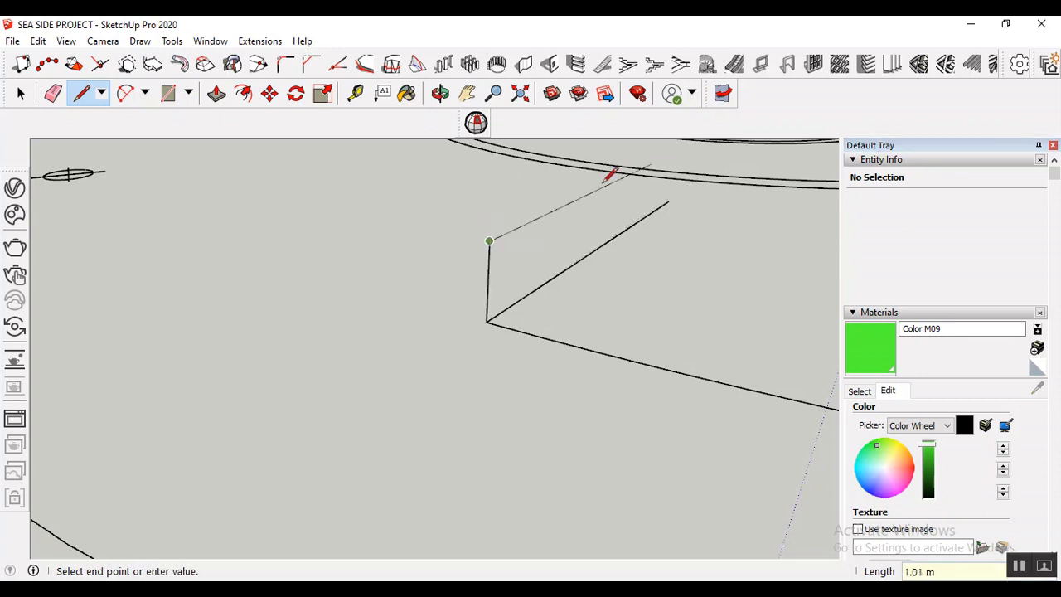
click(669, 202)
scroll(429, 309, down, 3)
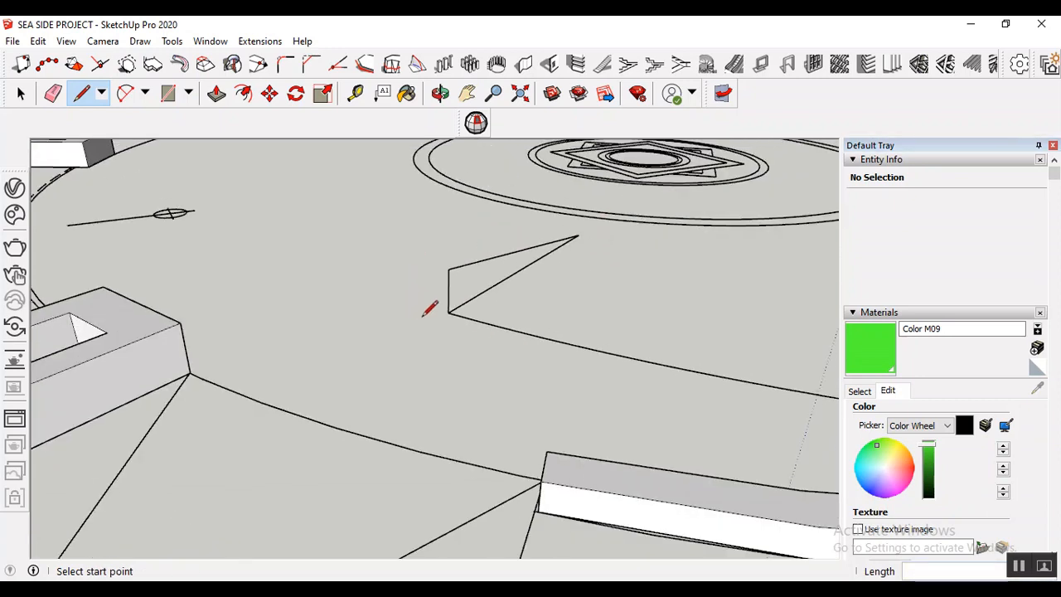
scroll(540, 330, down, 2)
scroll(629, 320, down, 2)
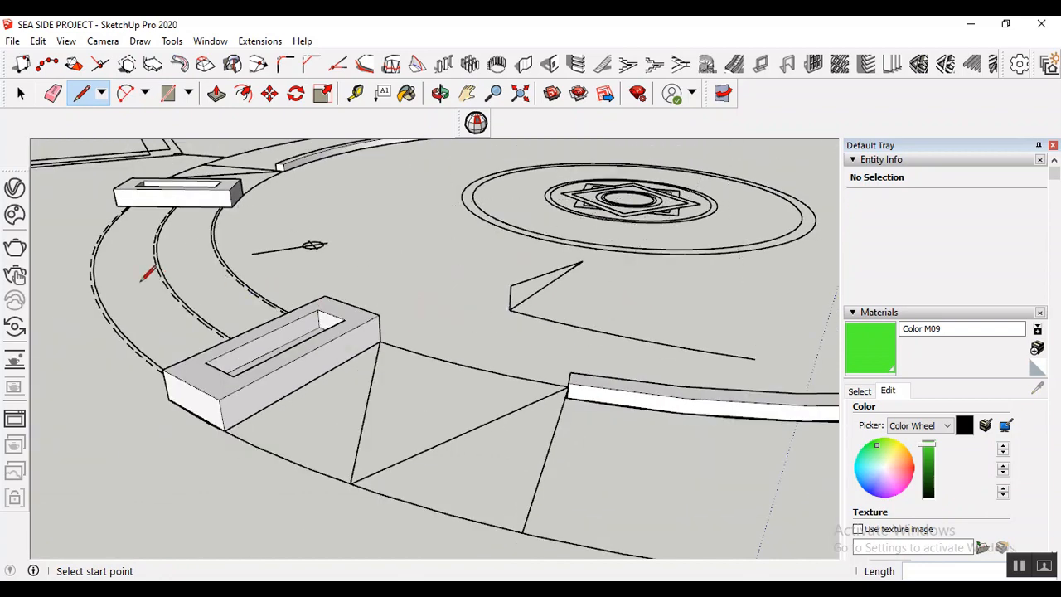
scroll(445, 308, up, 1)
scroll(545, 296, up, 1)
scroll(543, 294, up, 1)
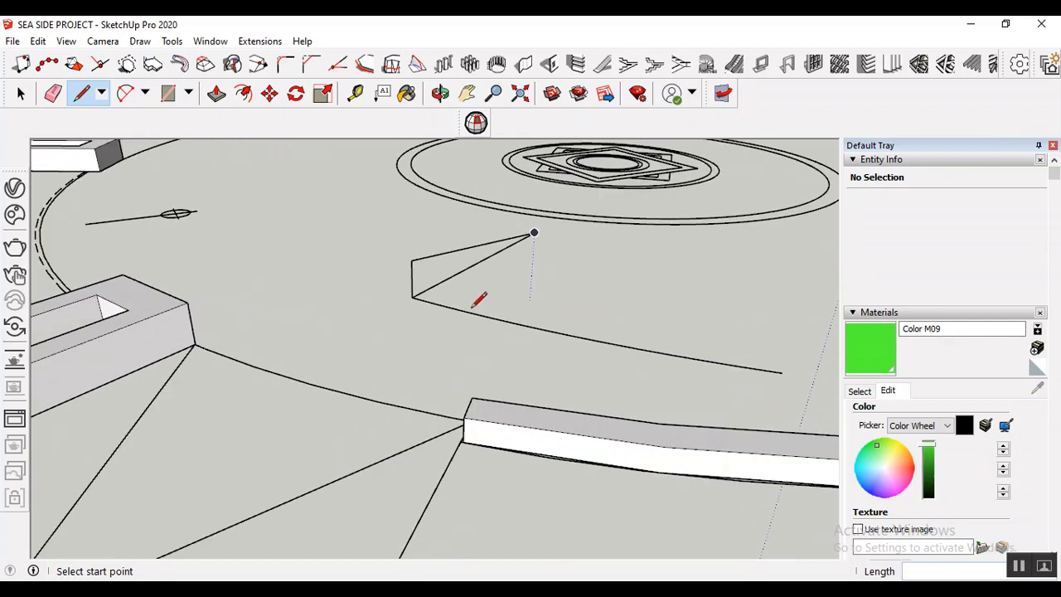
click(171, 41)
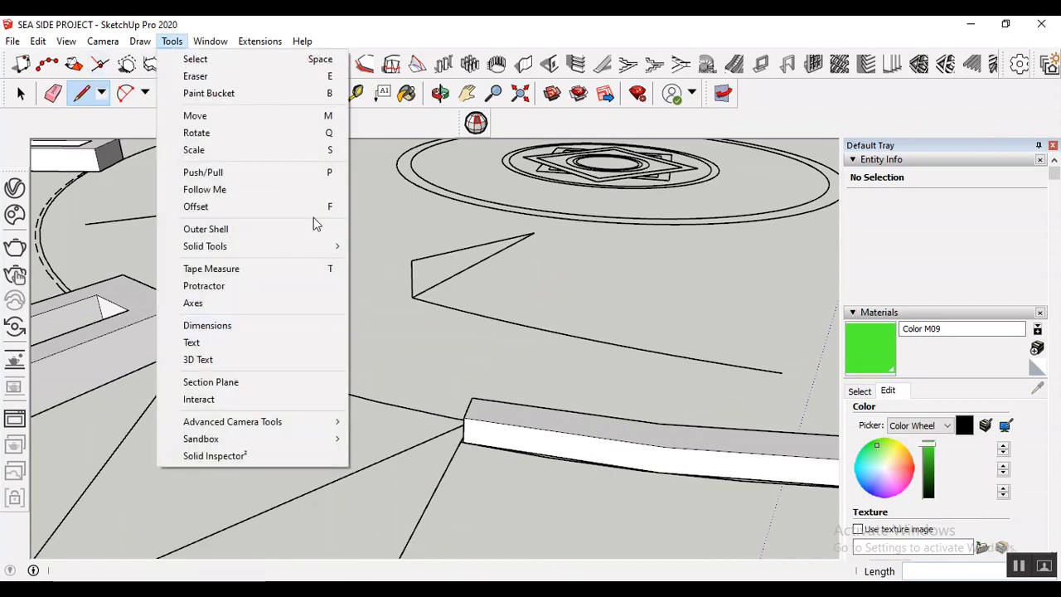
click(469, 279)
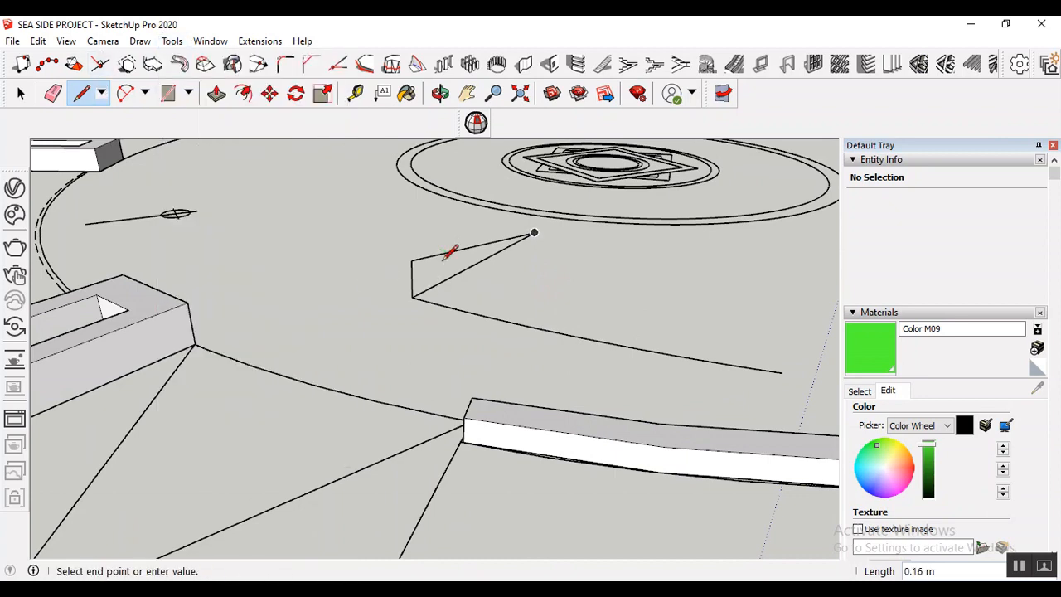
key(Escape)
click(217, 97)
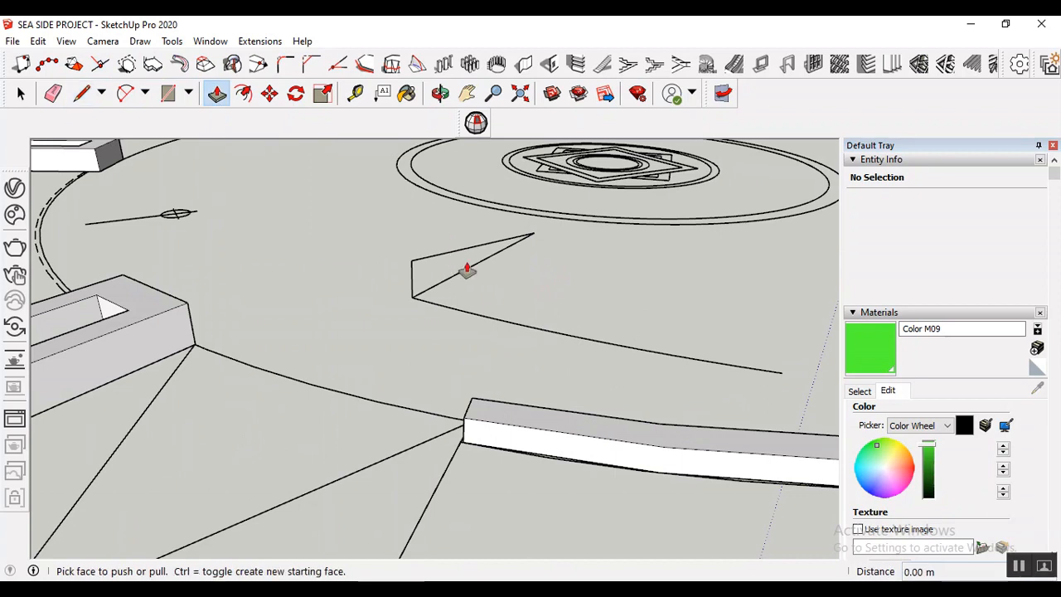
scroll(432, 299, up, 2)
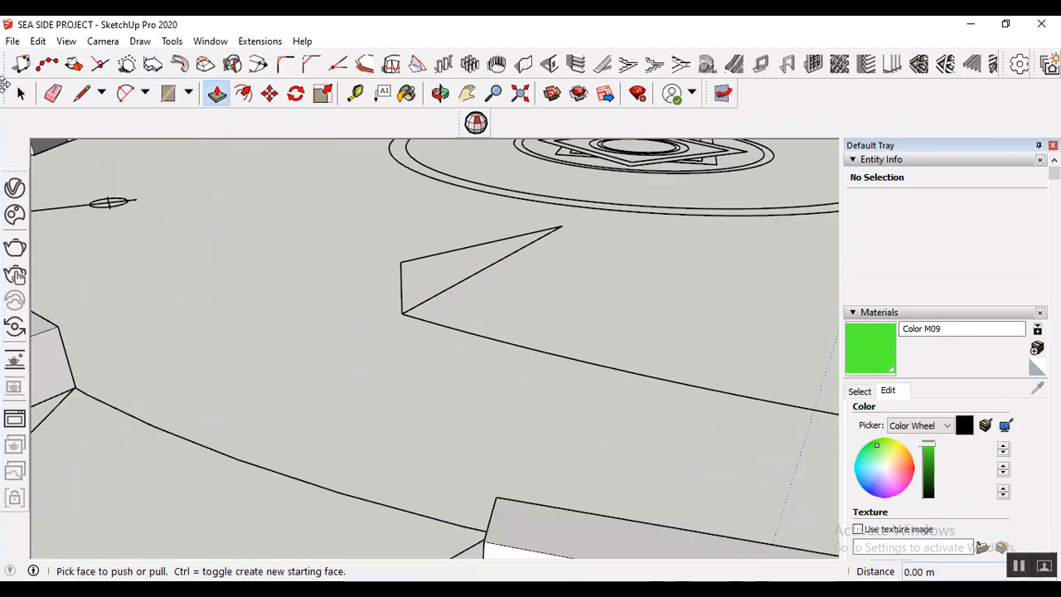
- Delete the triangle's upper sloping edge, redraw it and retrace the adjoining base edge to form a triangular face
key(space)
click(427, 260)
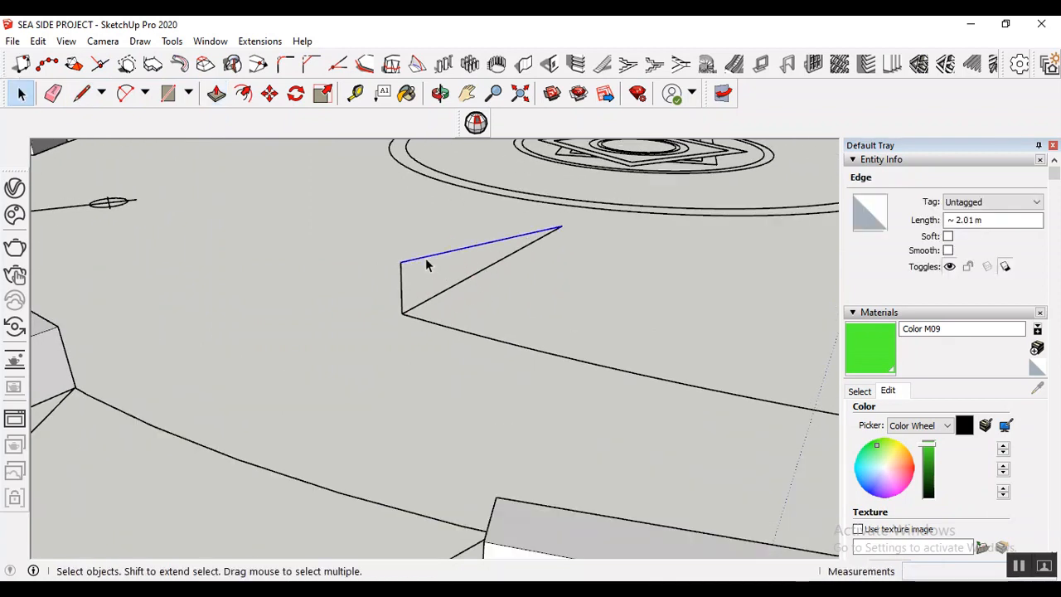
click(496, 332)
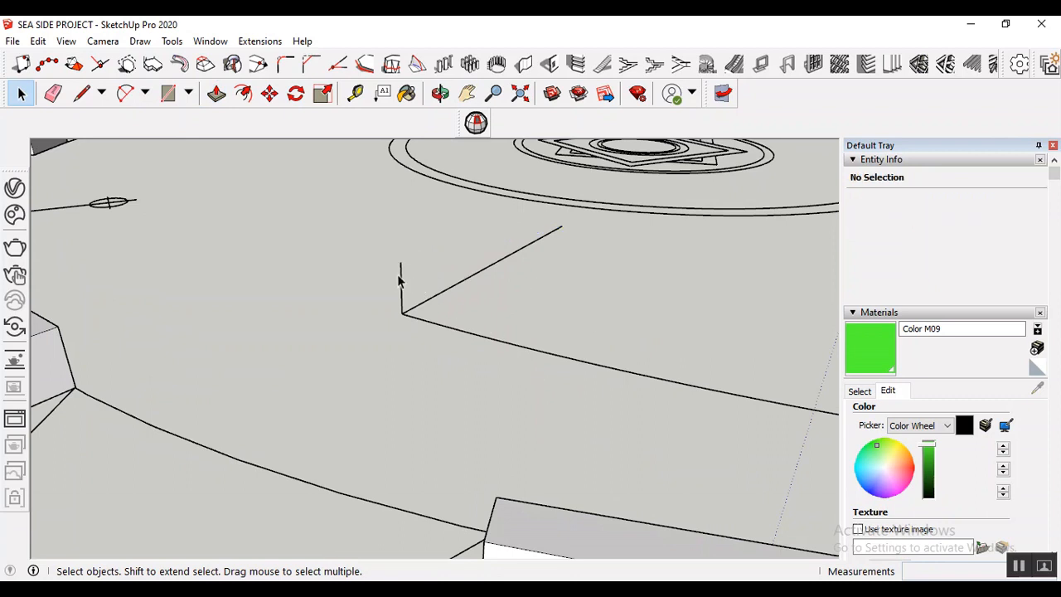
click(81, 92)
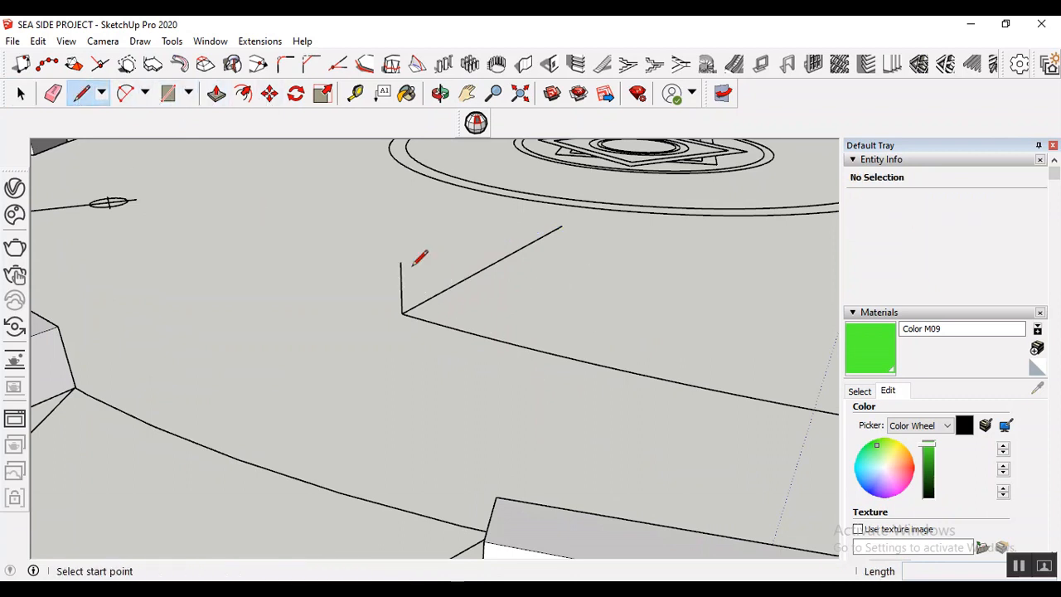
click(401, 262)
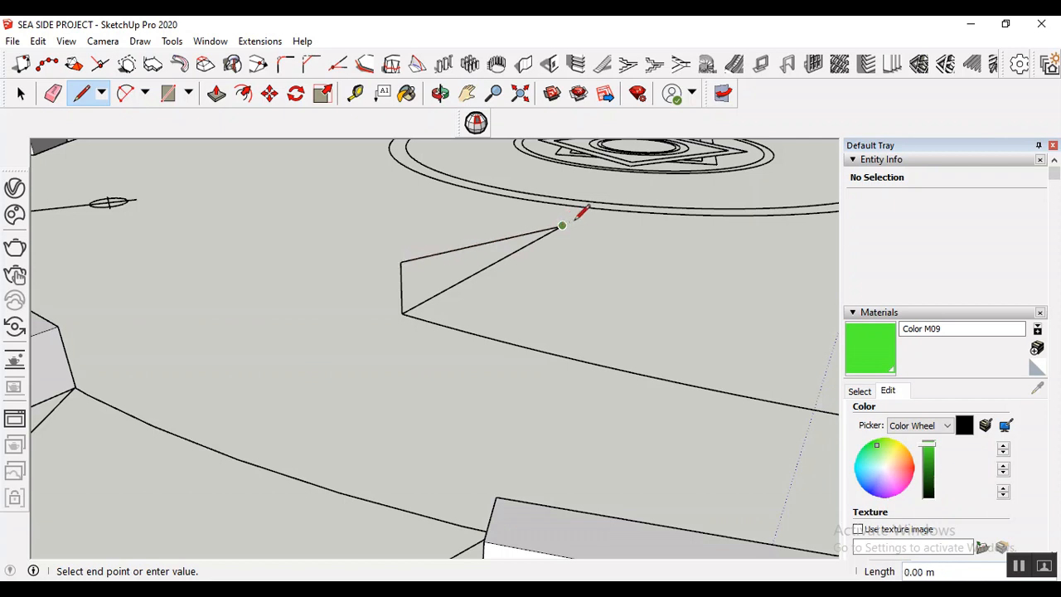
click(401, 313)
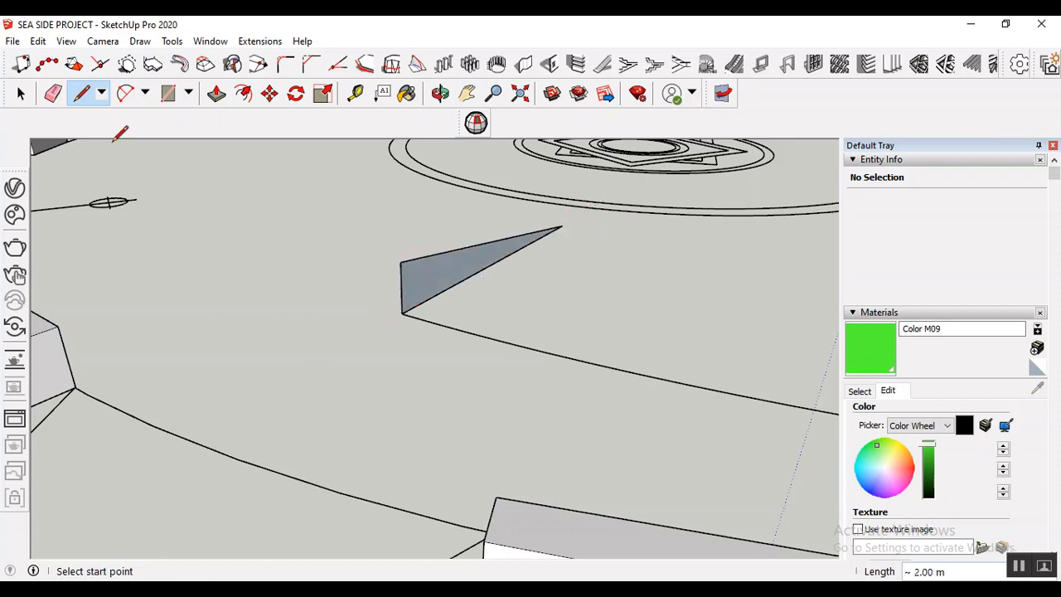
click(20, 94)
- Extrude the triangular face along the full length of the attached curved line with Follow Me
click(172, 40)
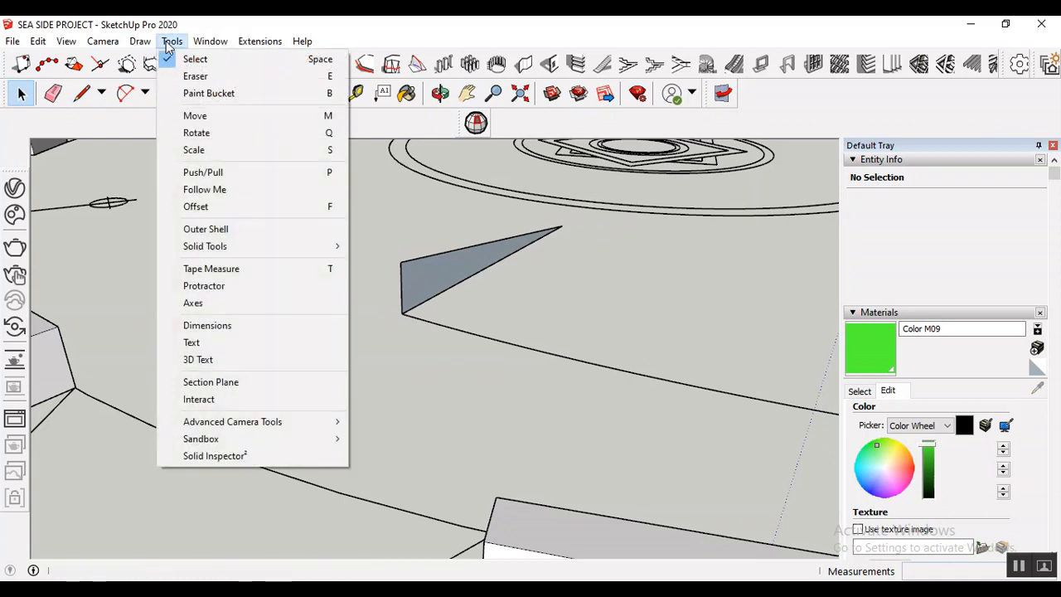
click(205, 189)
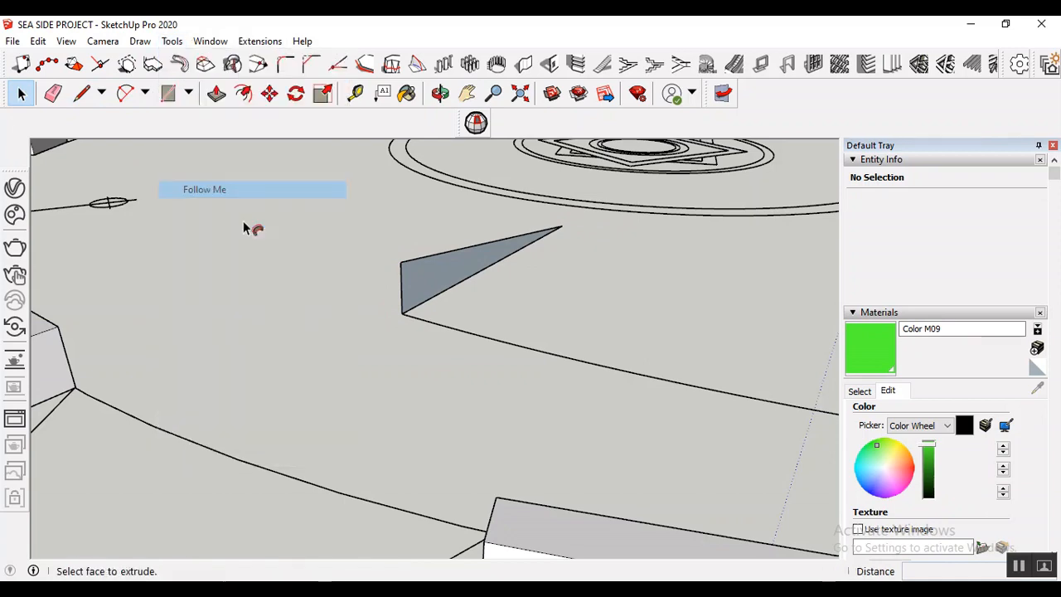
click(417, 293)
click(418, 292)
scroll(436, 328, down, 2)
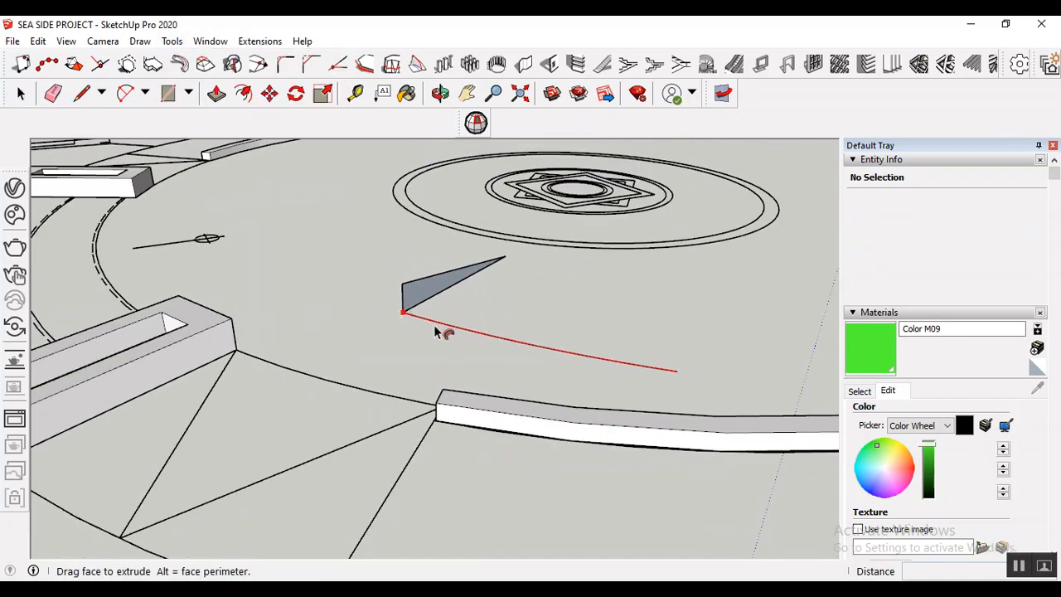
click(676, 377)
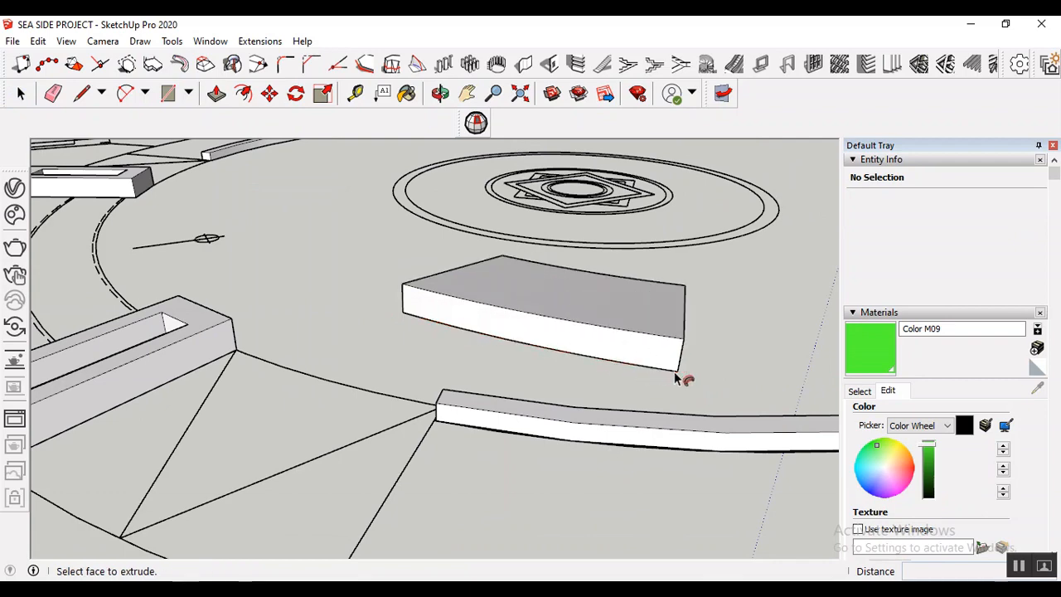
scroll(282, 342, down, 3)
scroll(509, 346, up, 1)
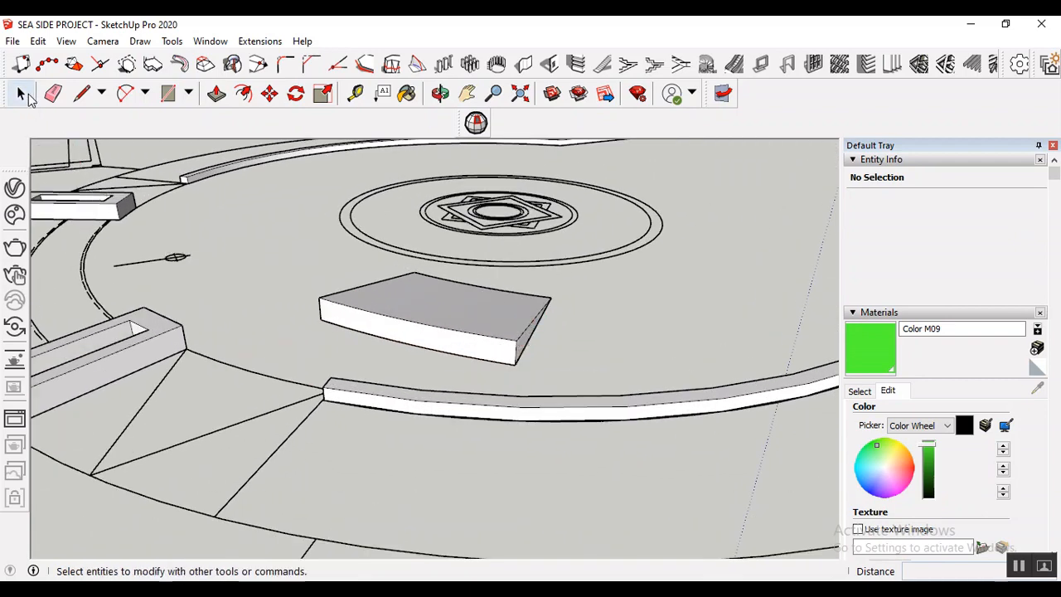
- Select the whole curved wedge and make it a group
click(21, 94)
drag(298, 251, 572, 378)
right_click(428, 310)
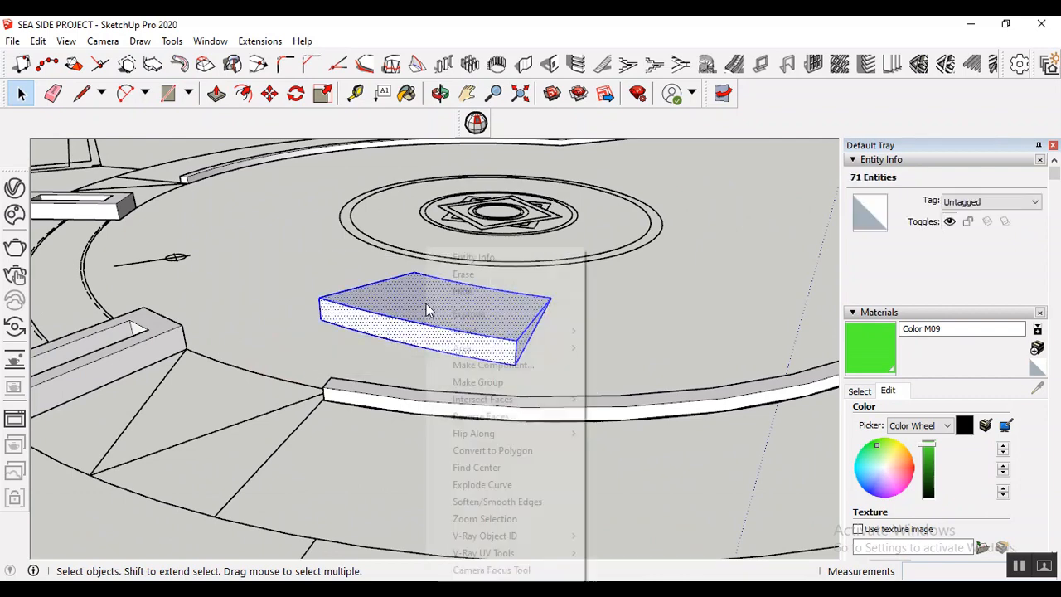
click(516, 382)
scroll(562, 325, down, 1)
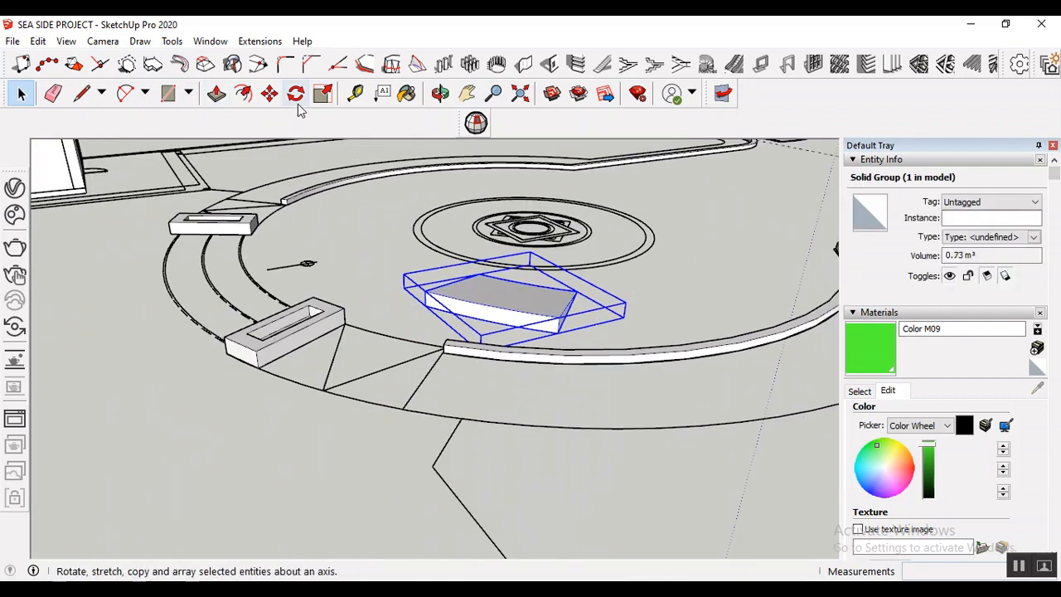
- Move the curved wedge group by its outer bottom corner onto the near recessed block's corner, filling the gap to the curved wall
click(270, 93)
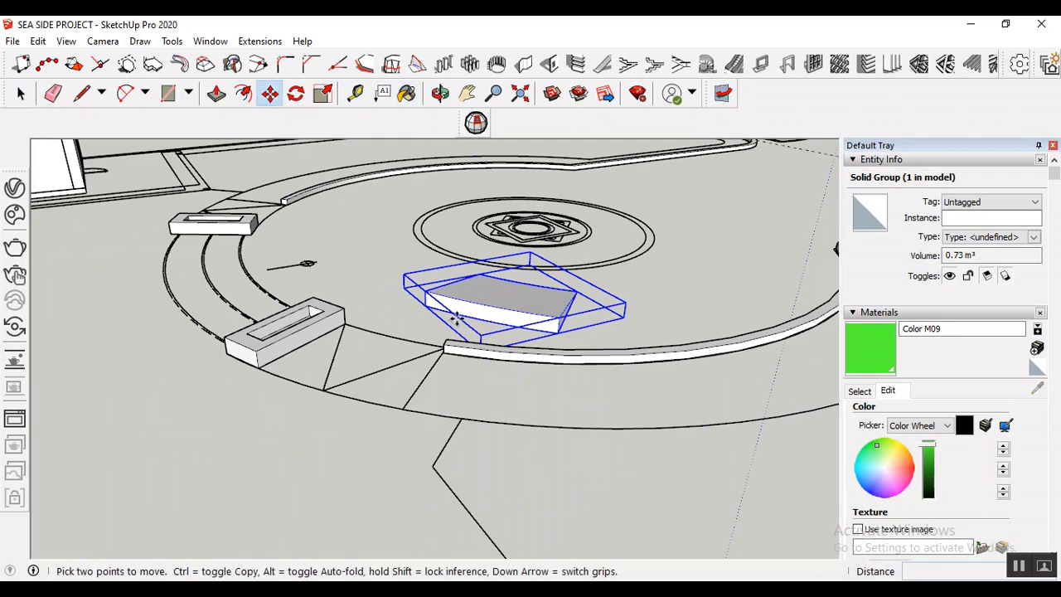
scroll(421, 311, up, 1)
click(414, 303)
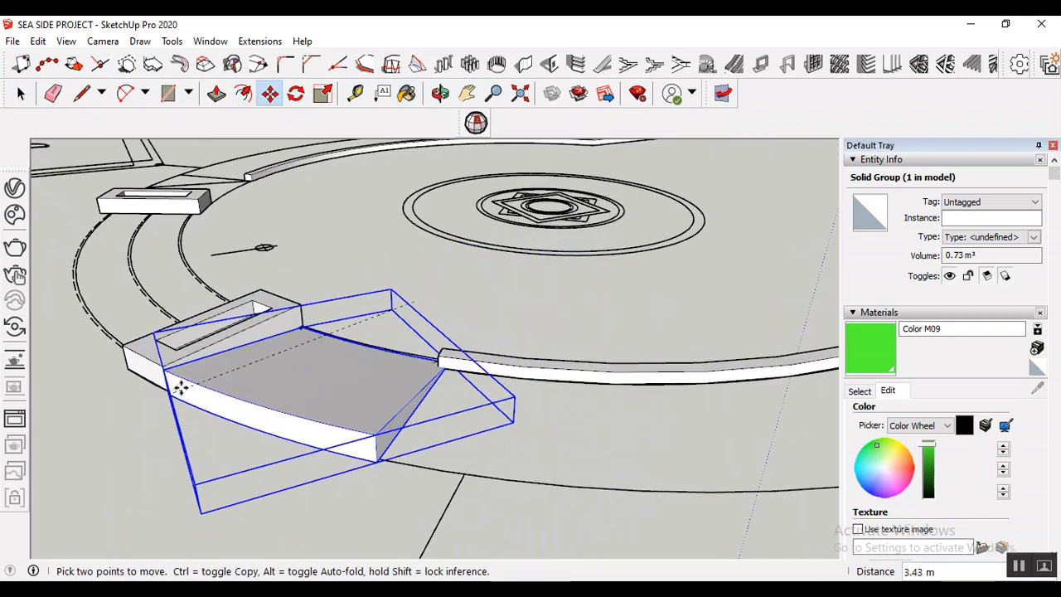
middle_drag(569, 367, 420, 476)
key(Escape)
scroll(379, 386, down, 3)
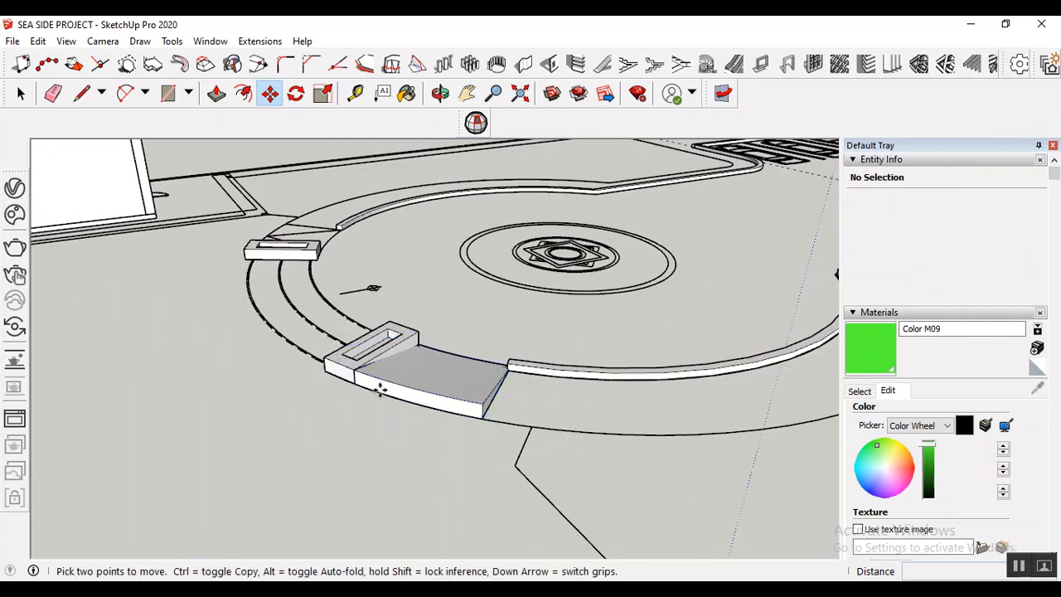
- Open the near recessed block's group, raise its top face with Push/Pull above the adjoining wedge, and finish editing the group
scroll(330, 240, up, 4)
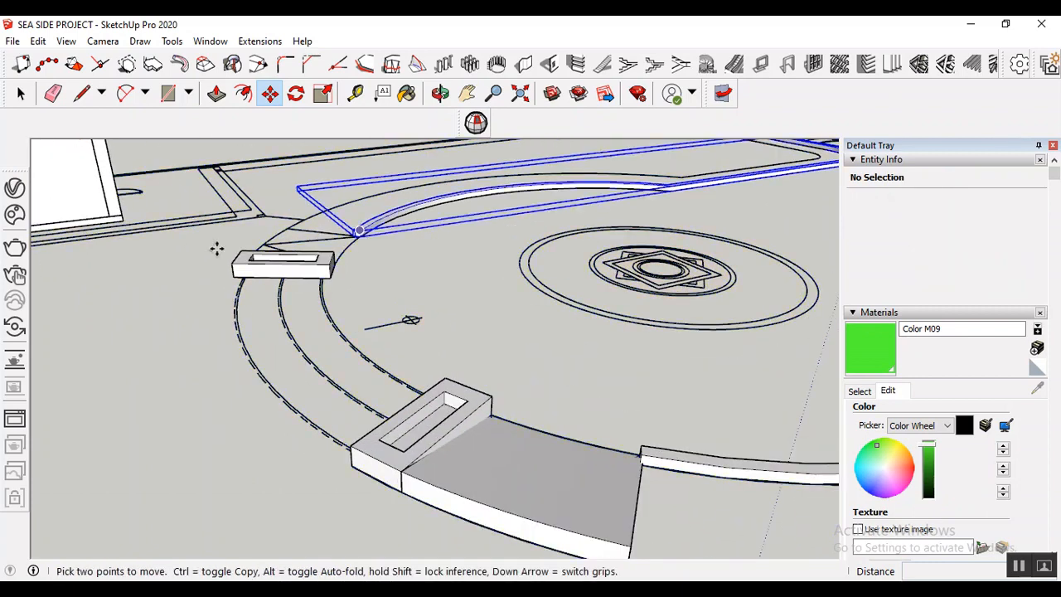
scroll(492, 323, down, 1)
scroll(452, 504, up, 3)
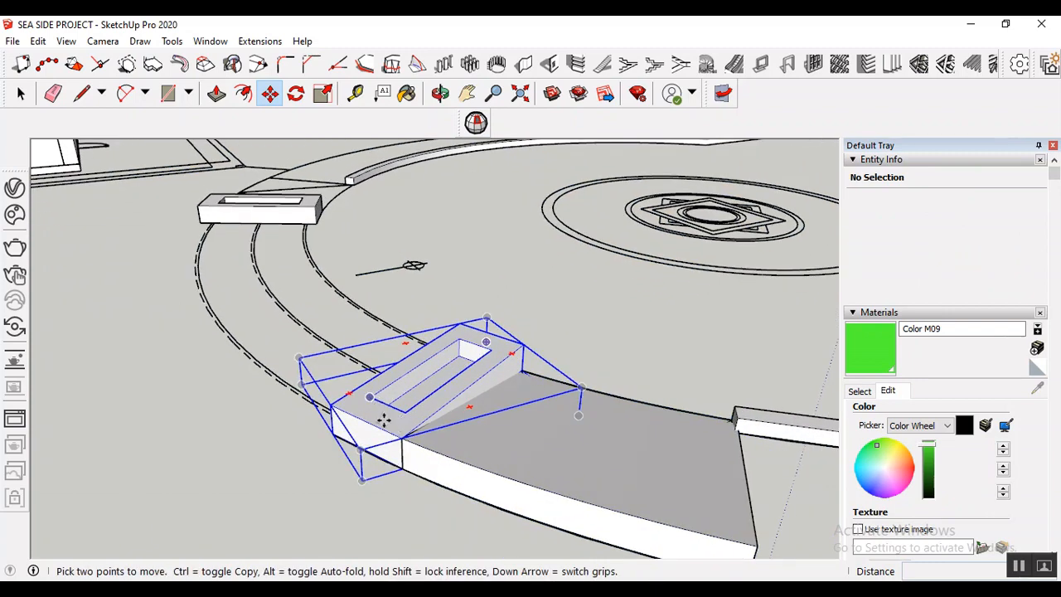
click(21, 93)
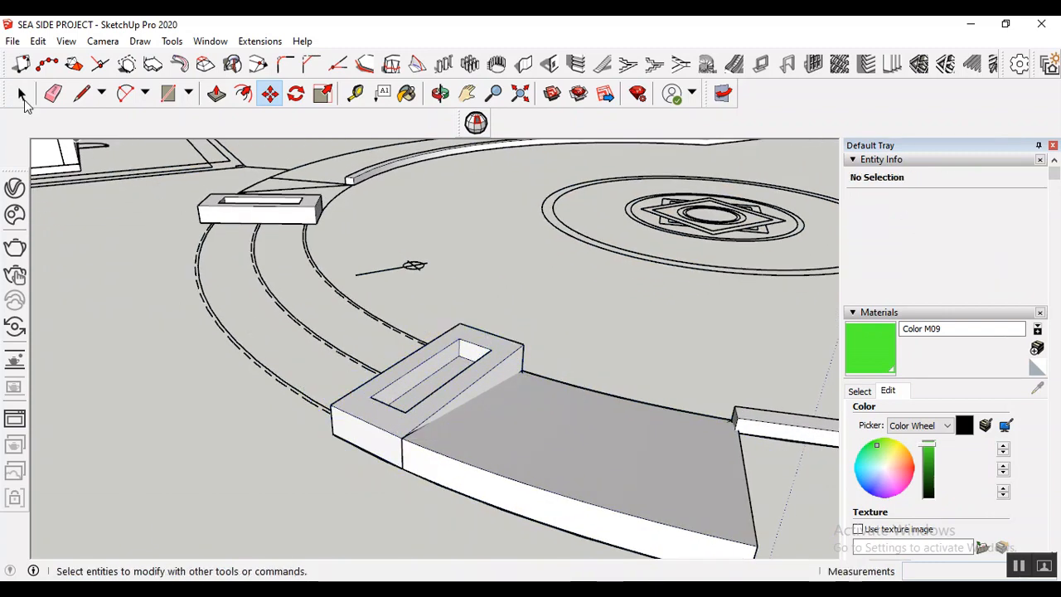
scroll(462, 406, up, 1)
double_click(401, 423)
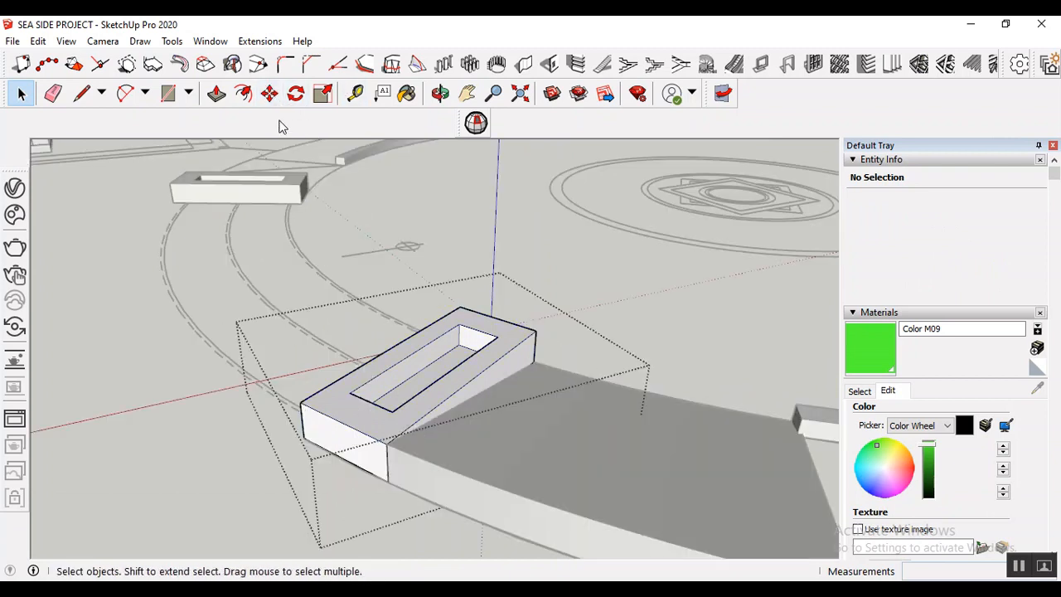
click(216, 93)
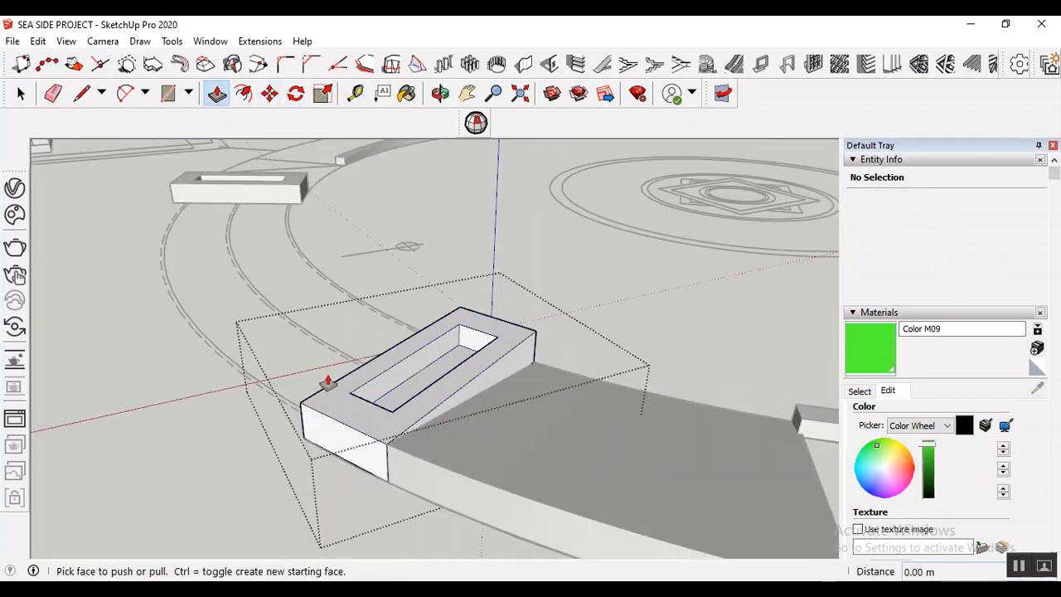
click(362, 418)
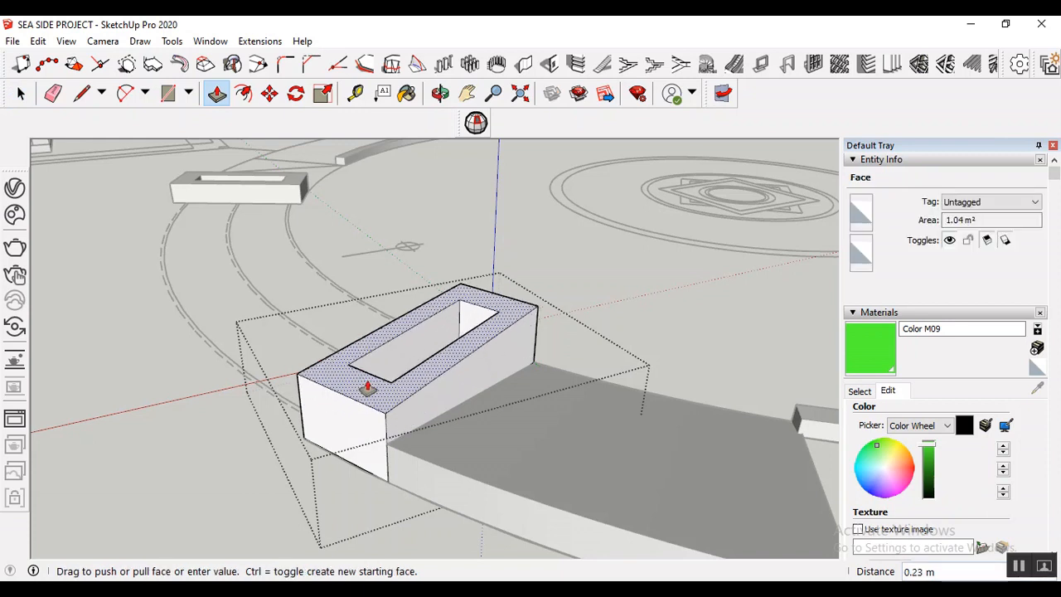
key(Escape)
click(374, 417)
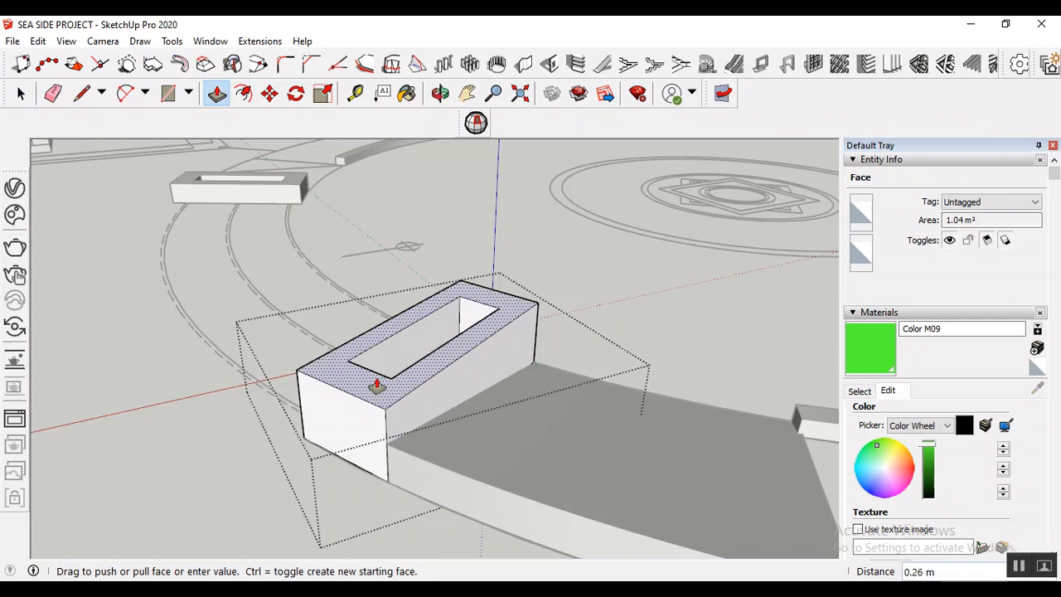
key(Return)
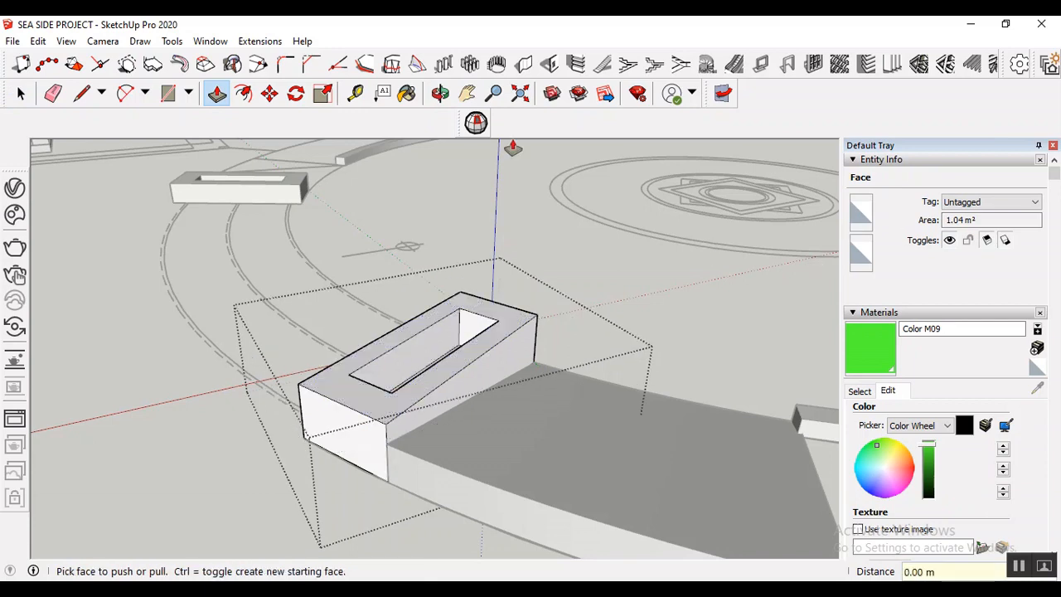
scroll(403, 372, up, 3)
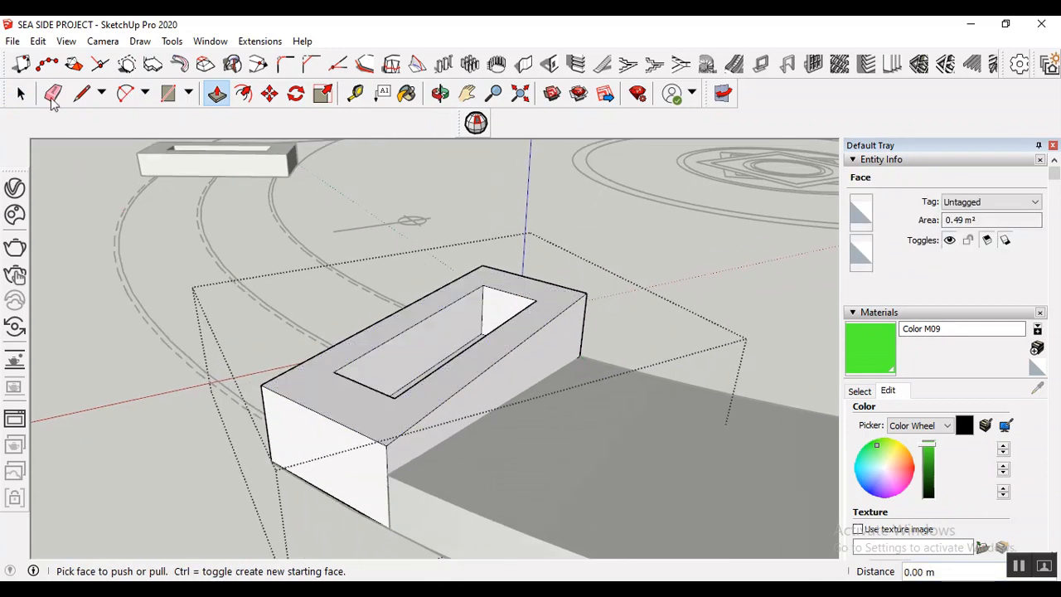
click(22, 93)
click(486, 258)
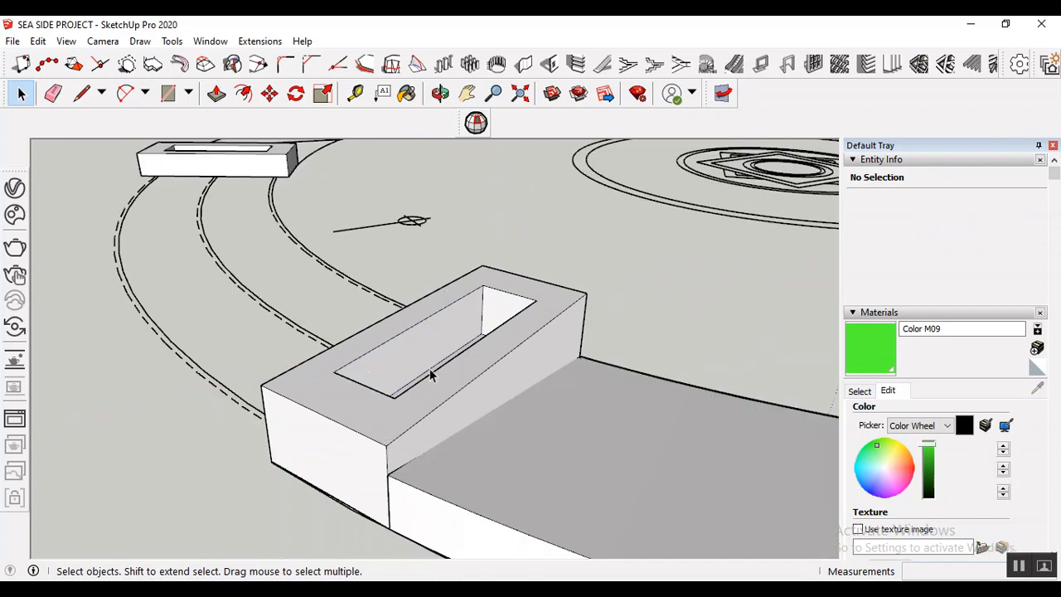
- Copy the curved wedge group by its outer bottom corner onto the outer curve at the radial line from the far wall's end
scroll(484, 344, down, 2)
scroll(632, 367, down, 2)
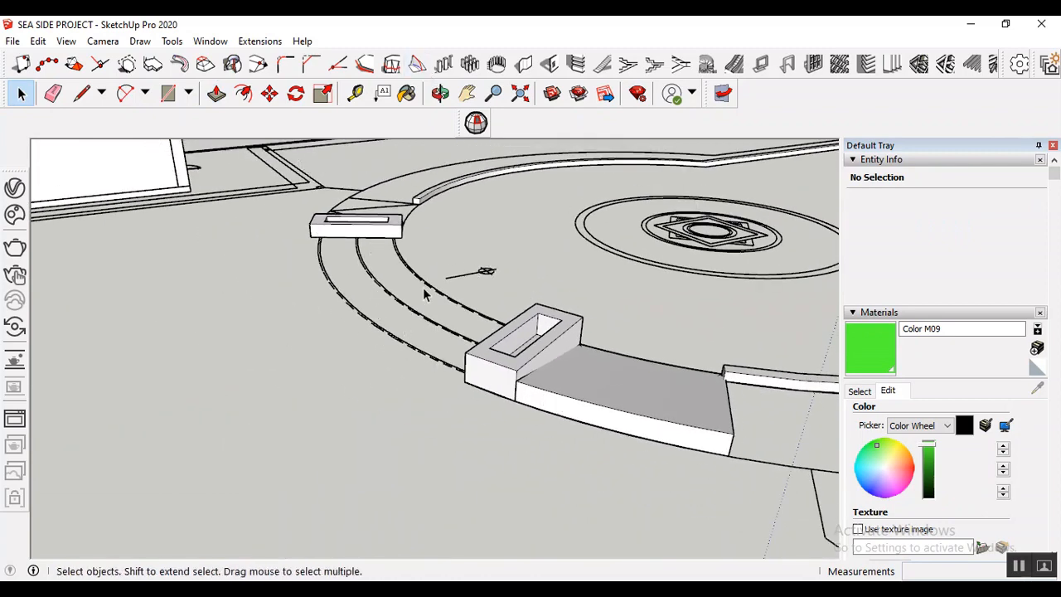
click(441, 93)
drag(293, 312, 400, 347)
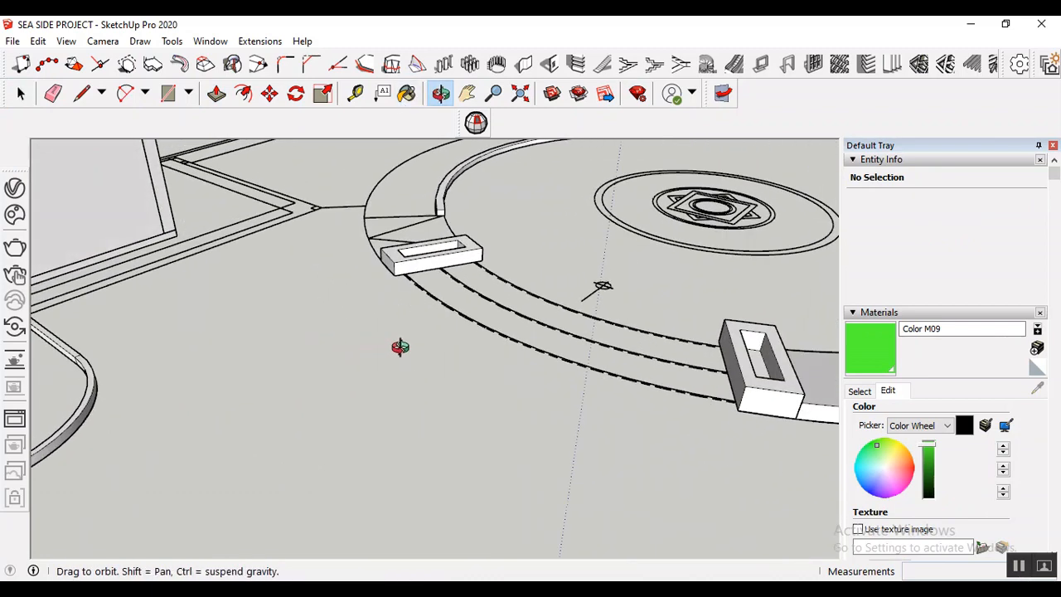
click(21, 93)
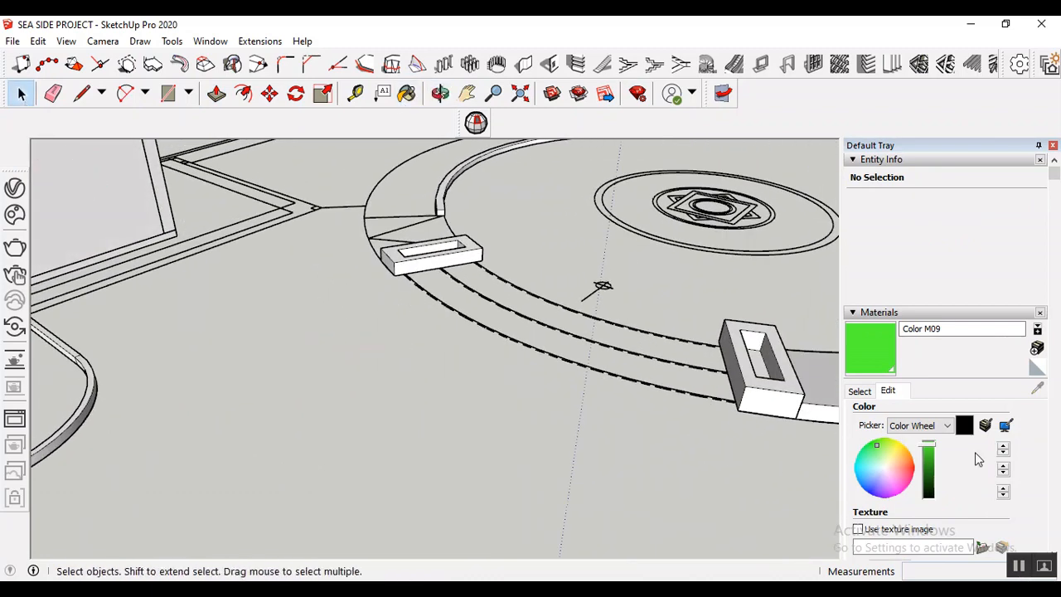
click(827, 403)
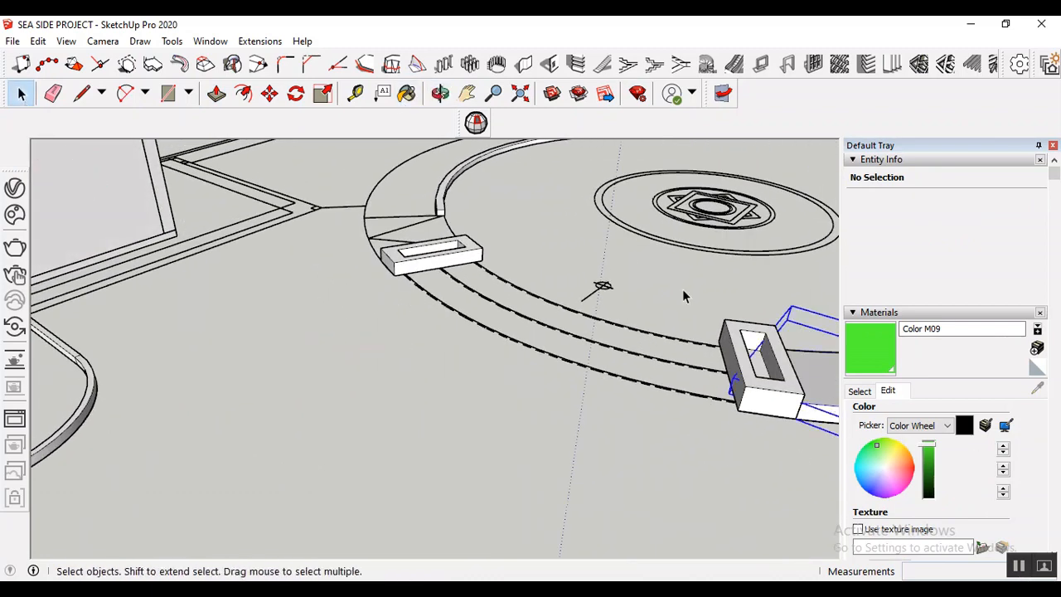
click(270, 93)
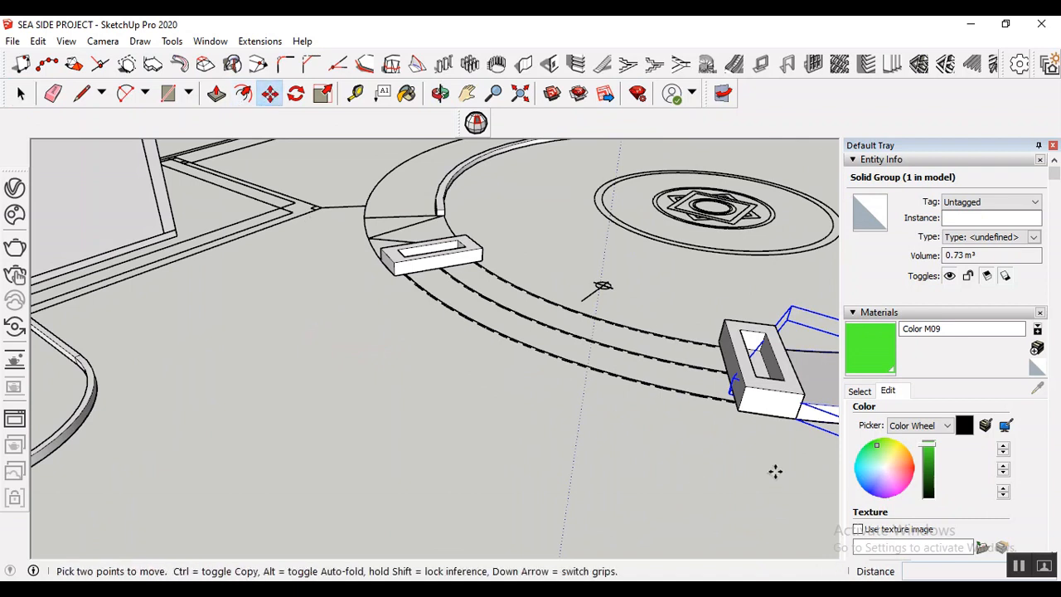
click(796, 419)
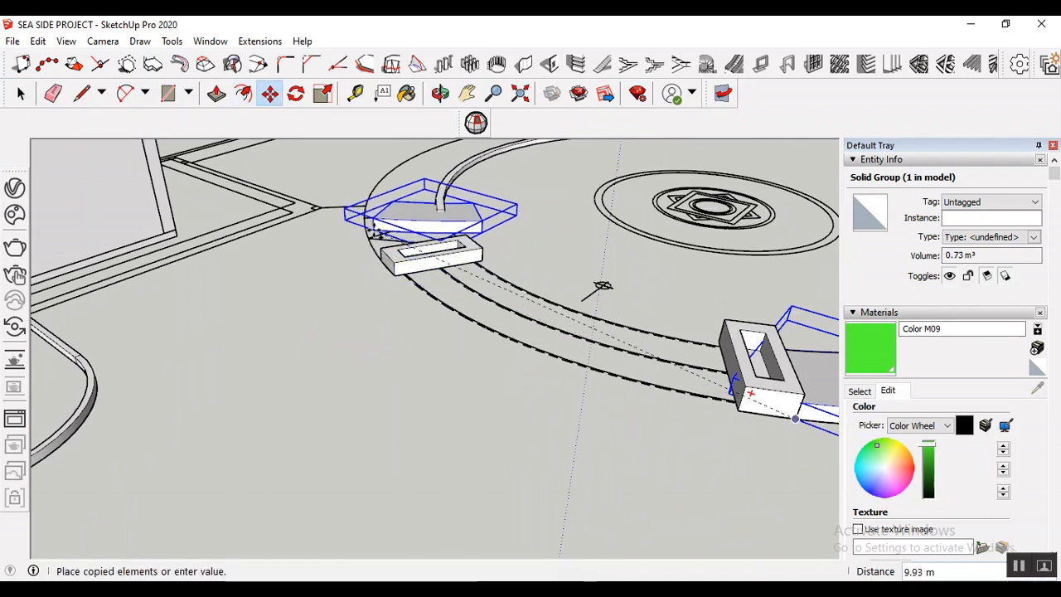
scroll(365, 217, up, 3)
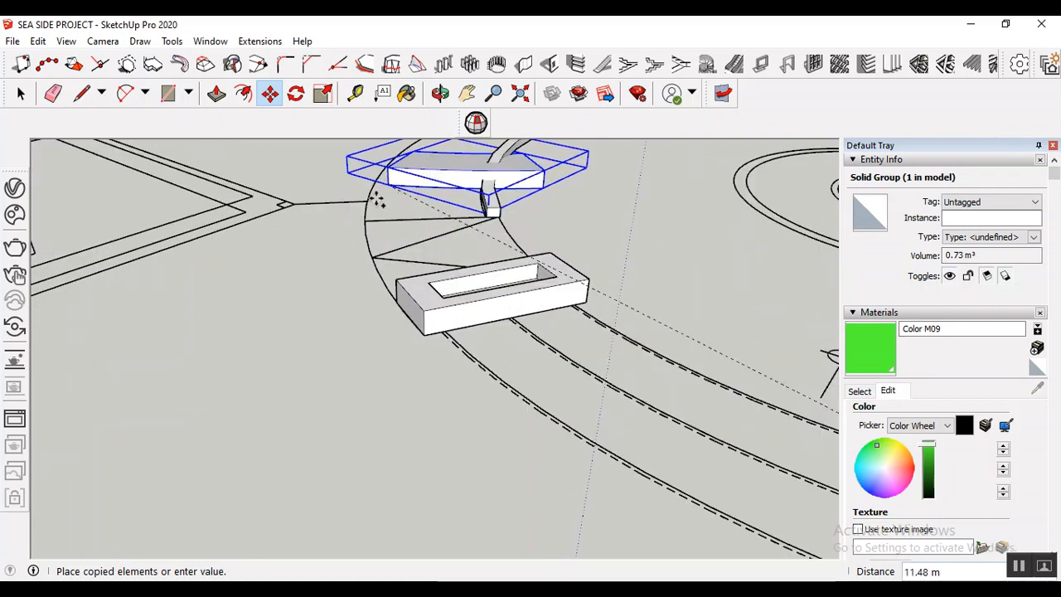
click(365, 218)
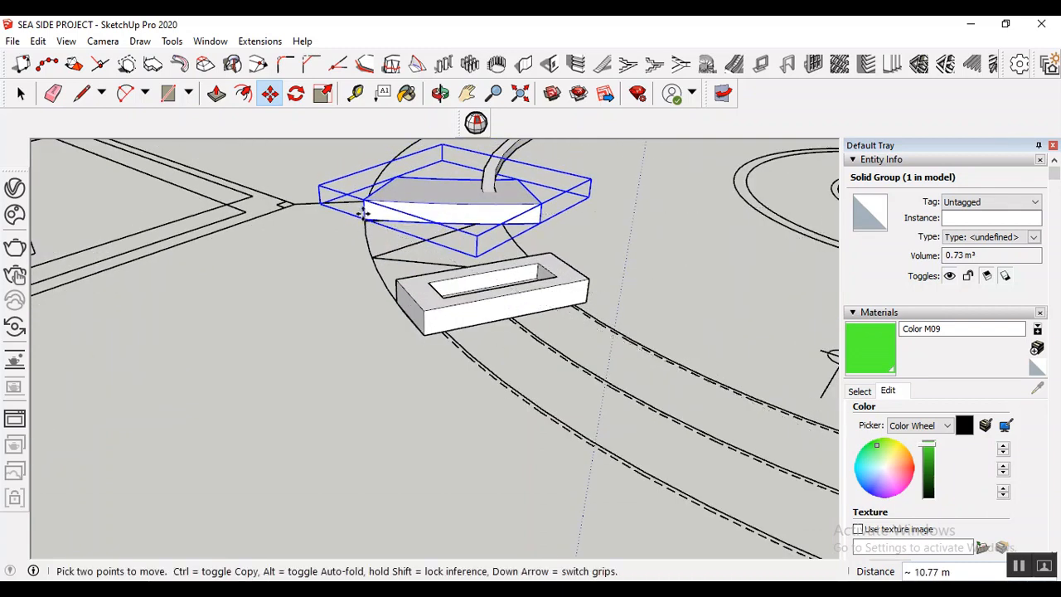
- Rotate the copied wedge about its outer bottom corner until its outer edge follows the plaza's outer curve toward the far recessed block
scroll(356, 274, up, 4)
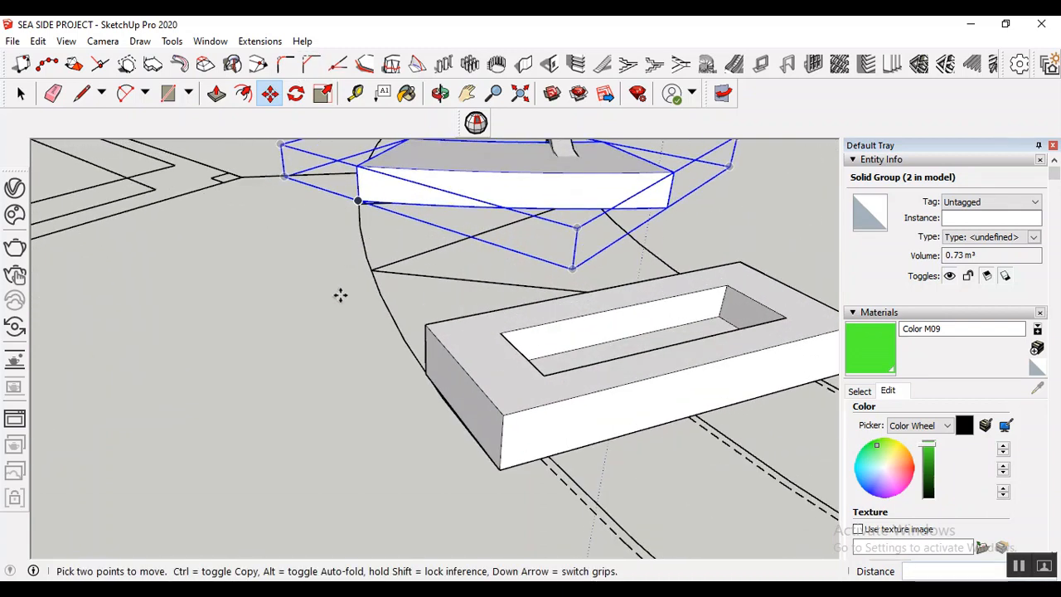
click(441, 93)
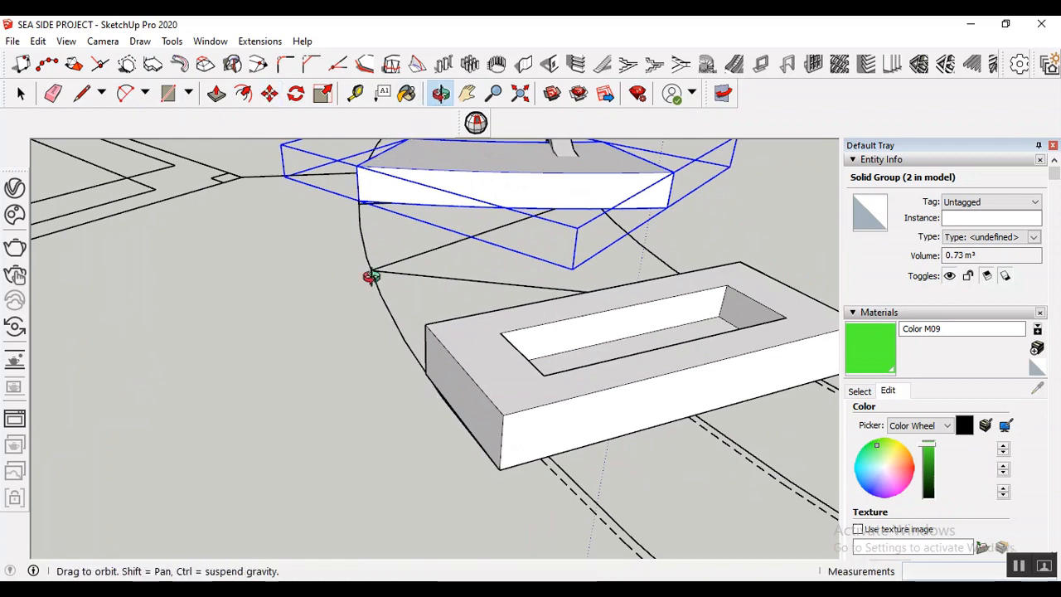
drag(370, 274, 567, 282)
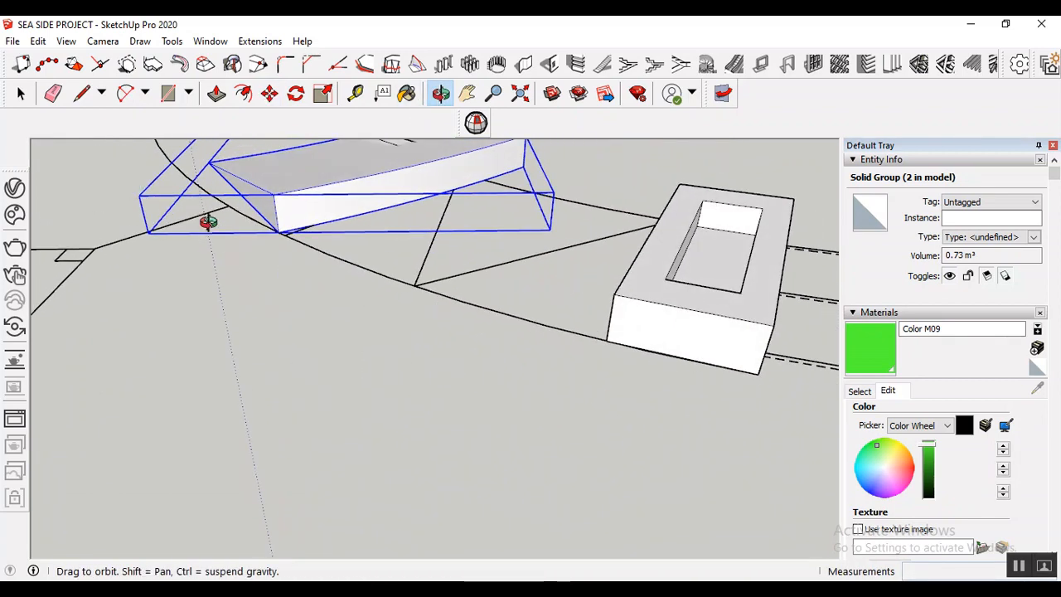
click(296, 92)
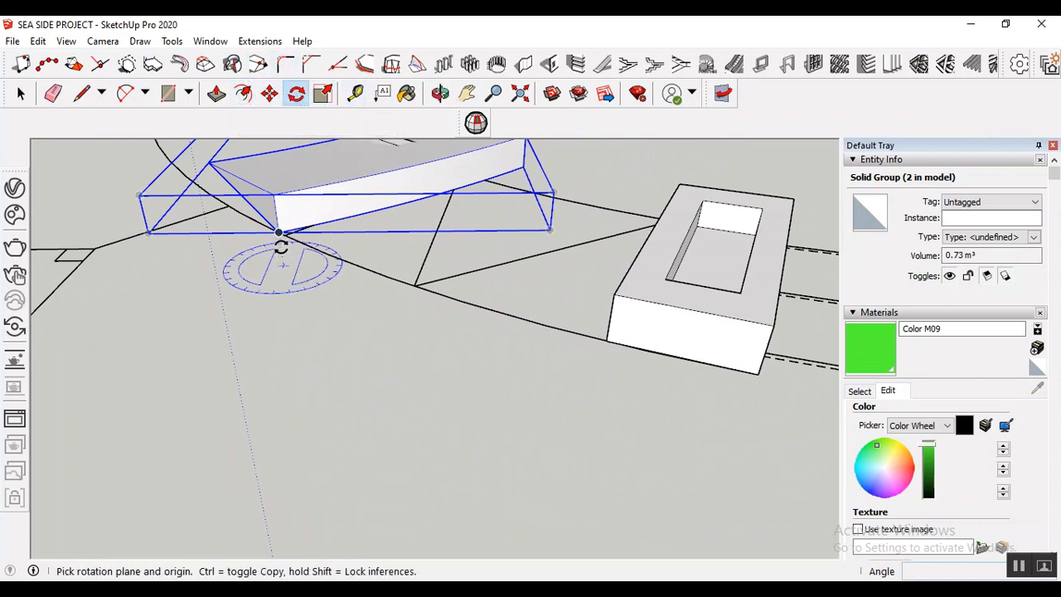
drag(278, 233, 324, 243)
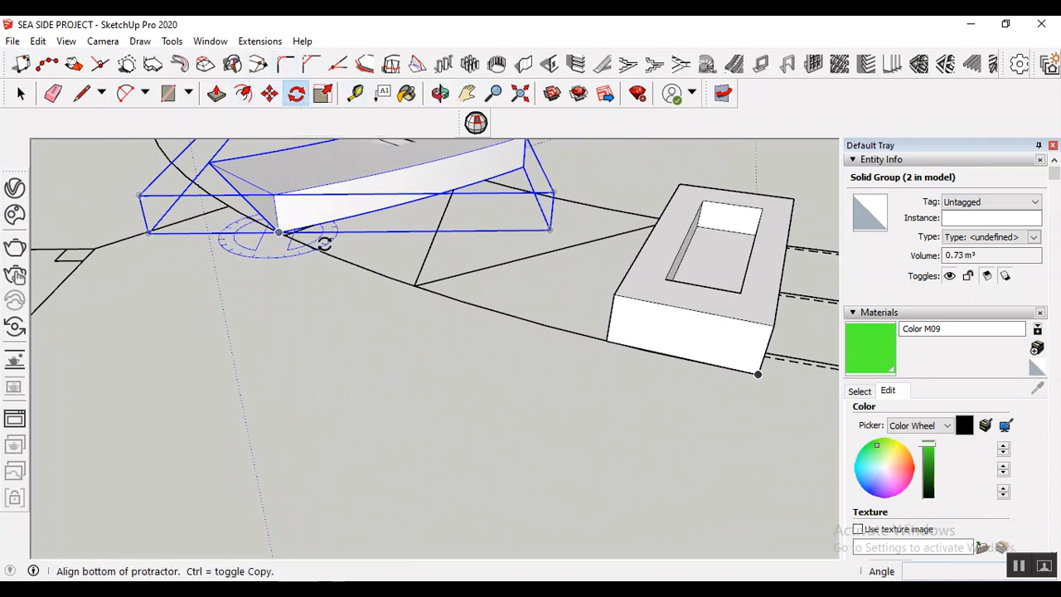
click(526, 168)
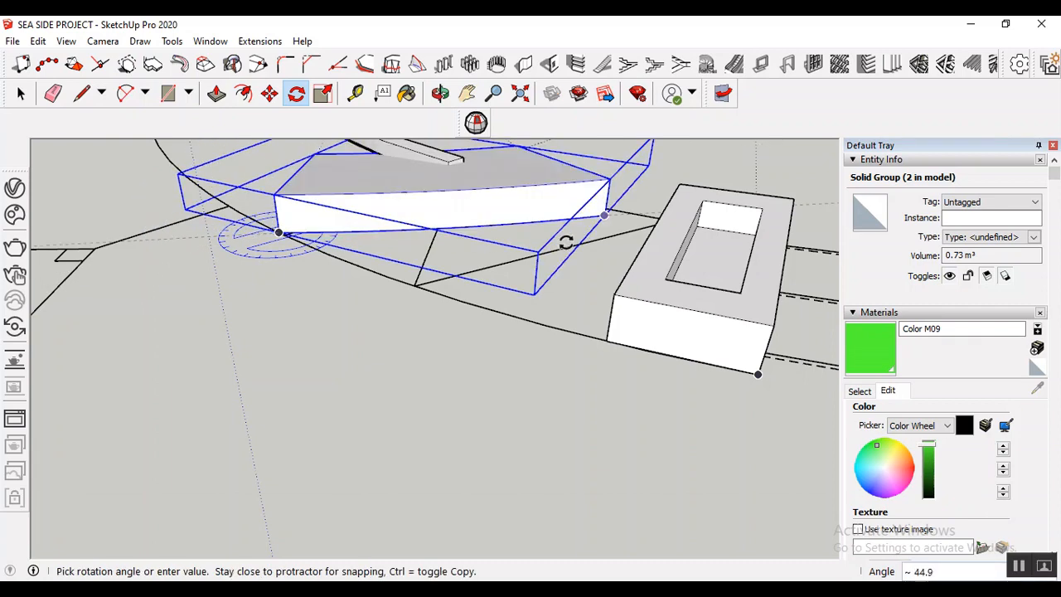
click(603, 345)
scroll(531, 398, up, 3)
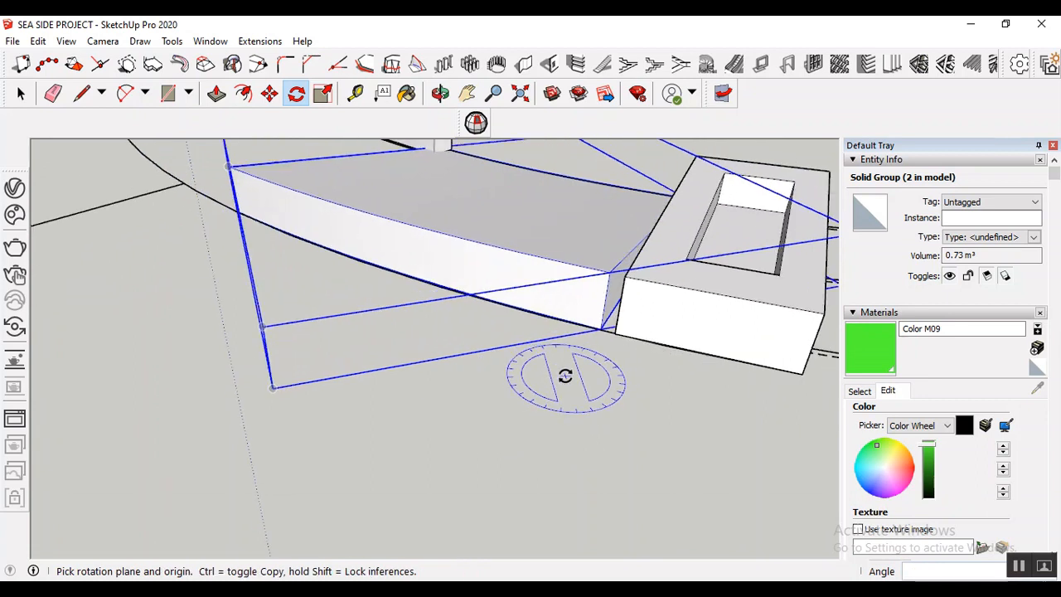
key(space)
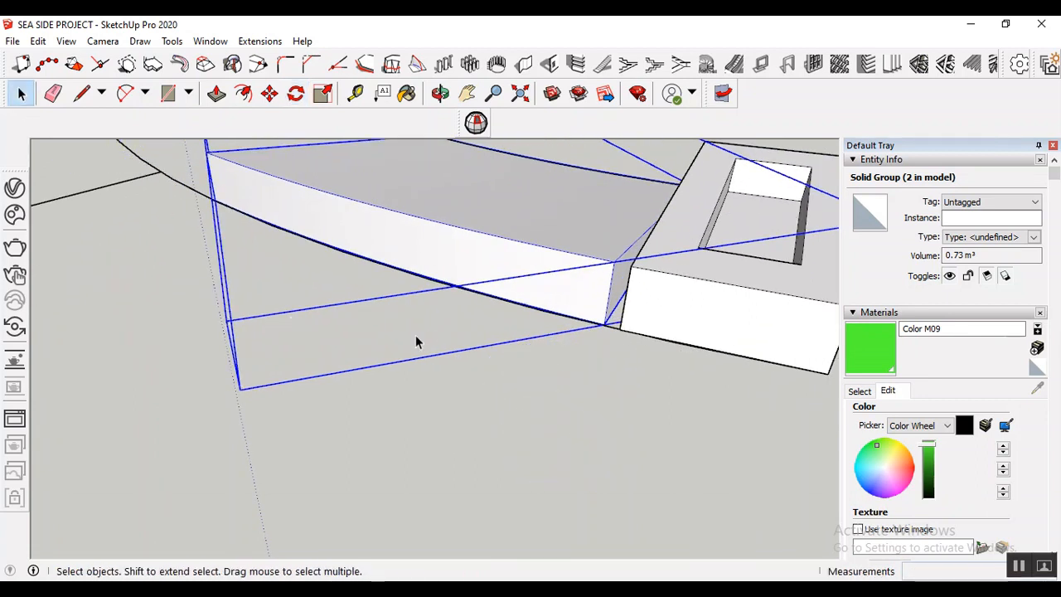
- Open the copied wedge group, extend its end face with Push/Pull to meet the far recessed block, and finish editing the group
click(587, 463)
double_click(585, 299)
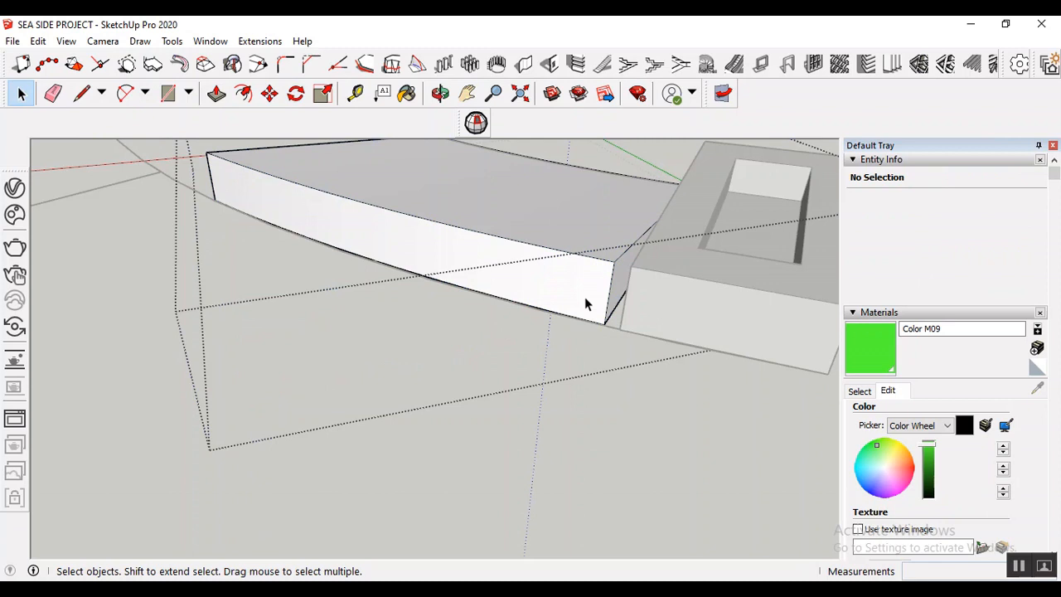
click(217, 93)
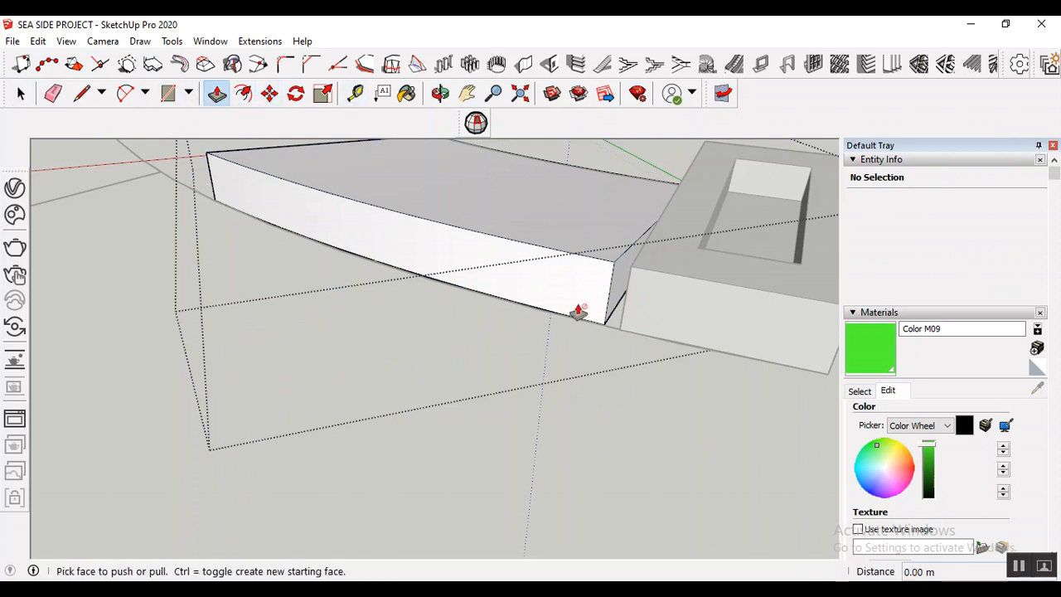
scroll(636, 312, up, 2)
drag(628, 302, 635, 334)
scroll(636, 333, down, 2)
key(space)
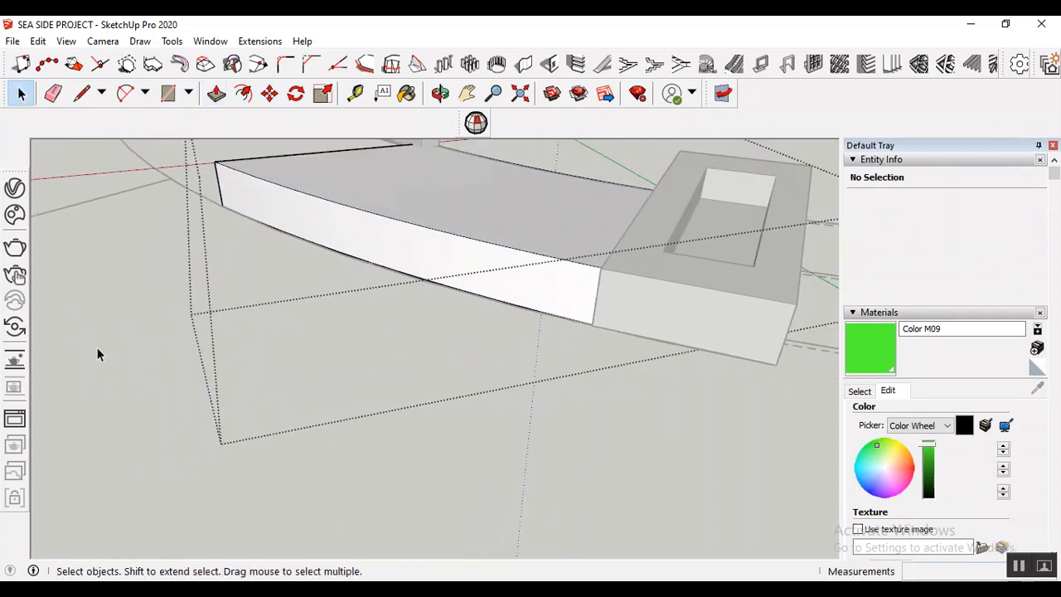
scroll(112, 319, down, 5)
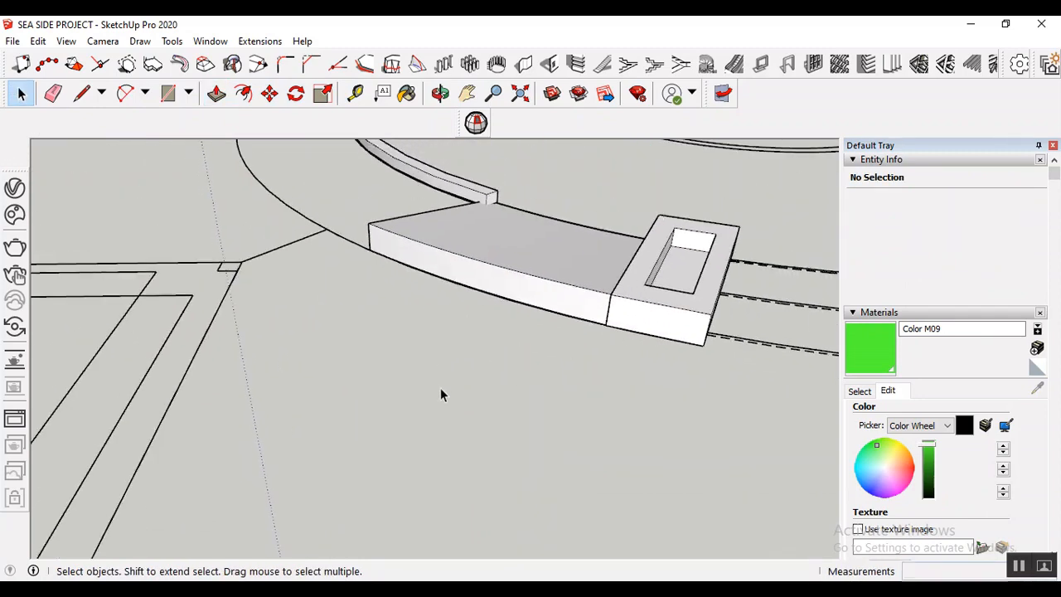
- Examine the completed wedges and the three curved step lines running between the two recessed blocks
scroll(353, 253, down, 5)
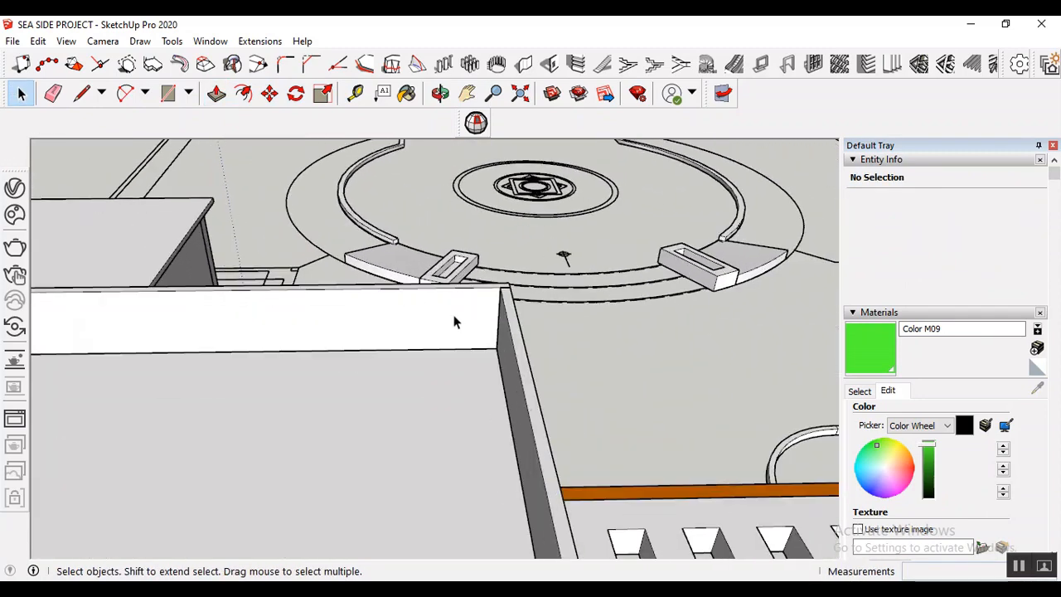
click(440, 93)
drag(581, 389, 665, 464)
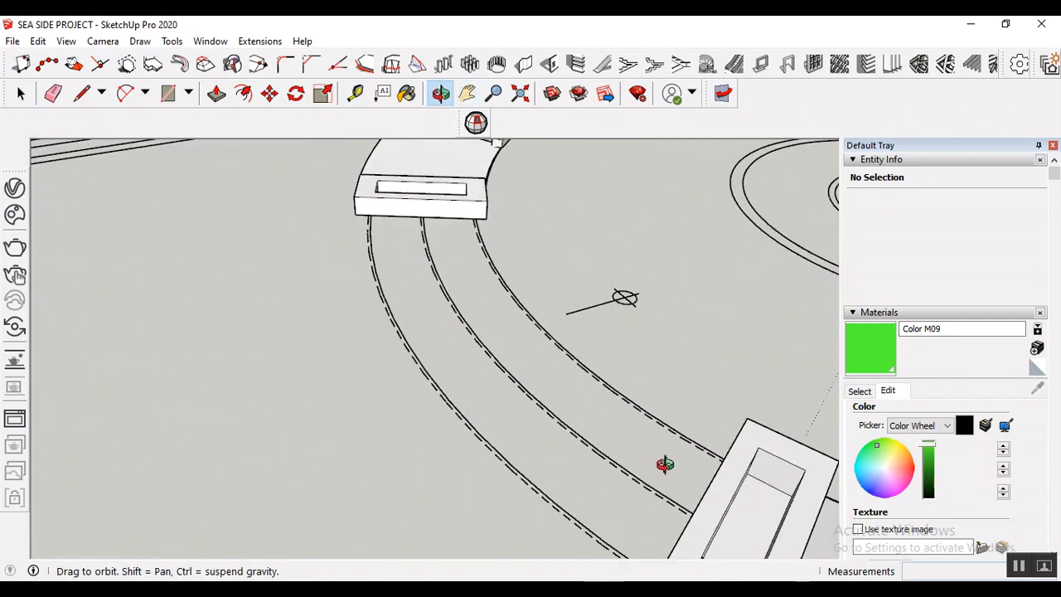
drag(367, 279, 380, 260)
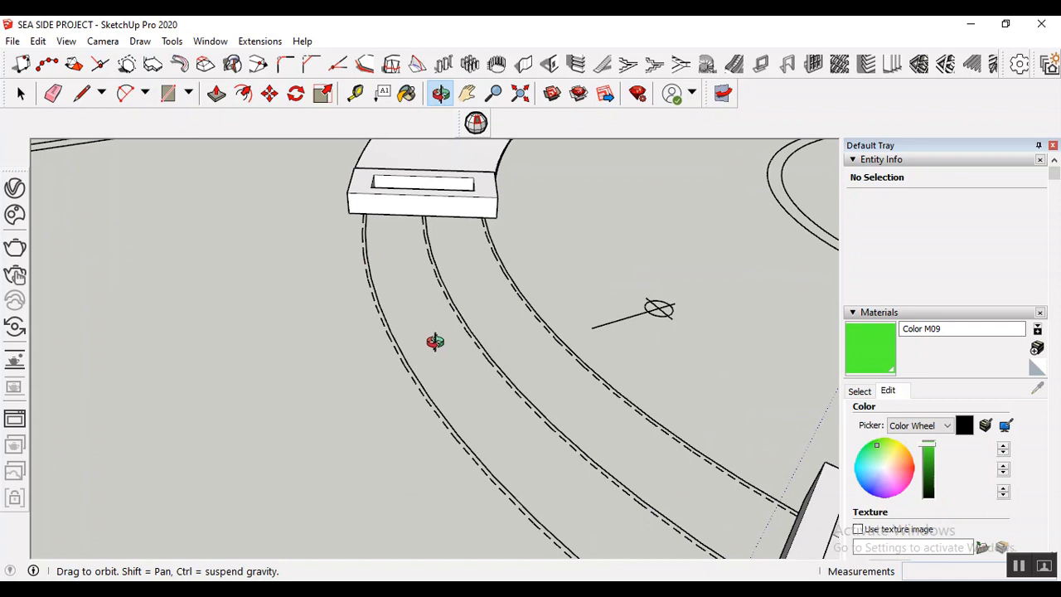
click(18, 95)
scroll(335, 372, down, 4)
scroll(491, 390, up, 1)
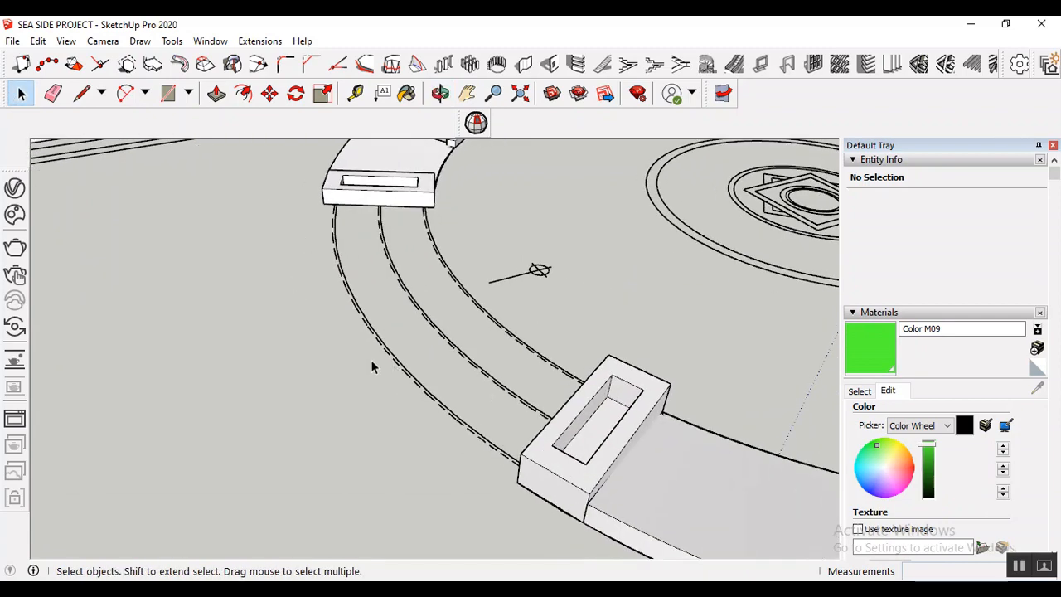
scroll(367, 355, up, 1)
scroll(295, 332, down, 1)
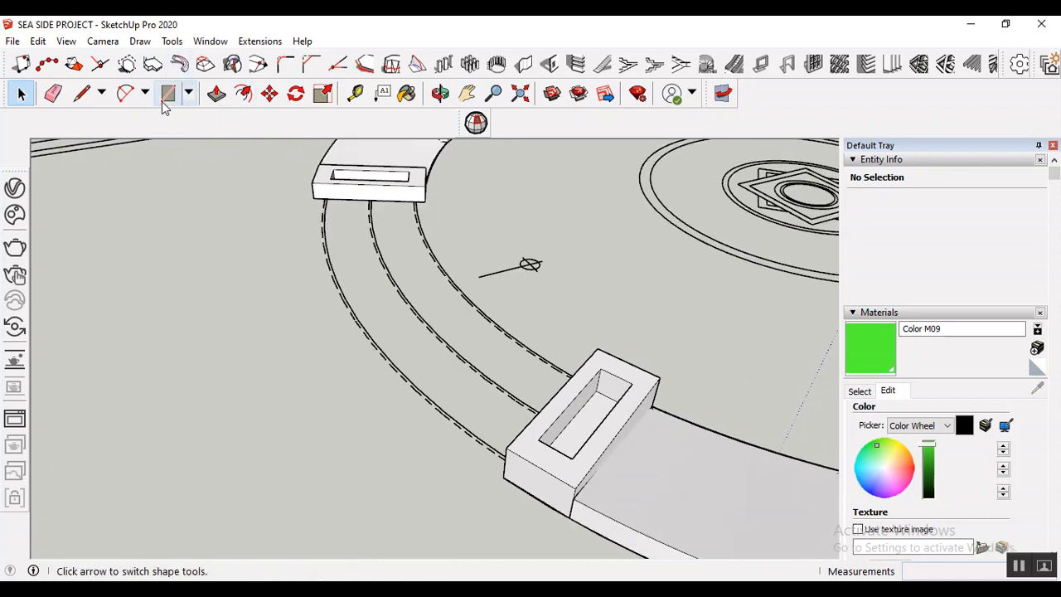
- Measure the spacing between the outer and middle curved step lines near the far recessed block
click(125, 93)
scroll(338, 182, up, 1)
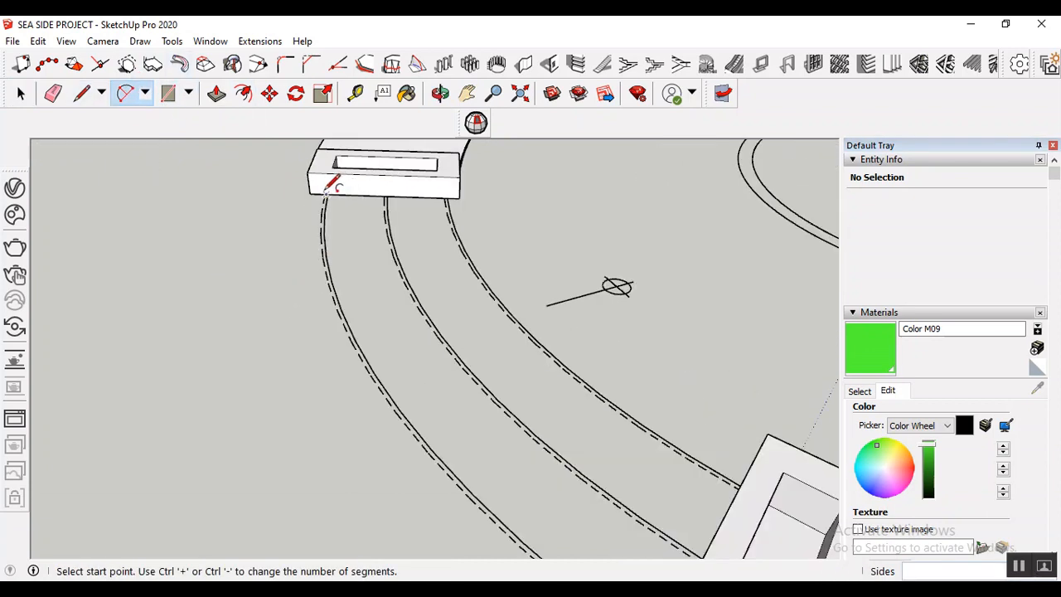
scroll(332, 186, up, 2)
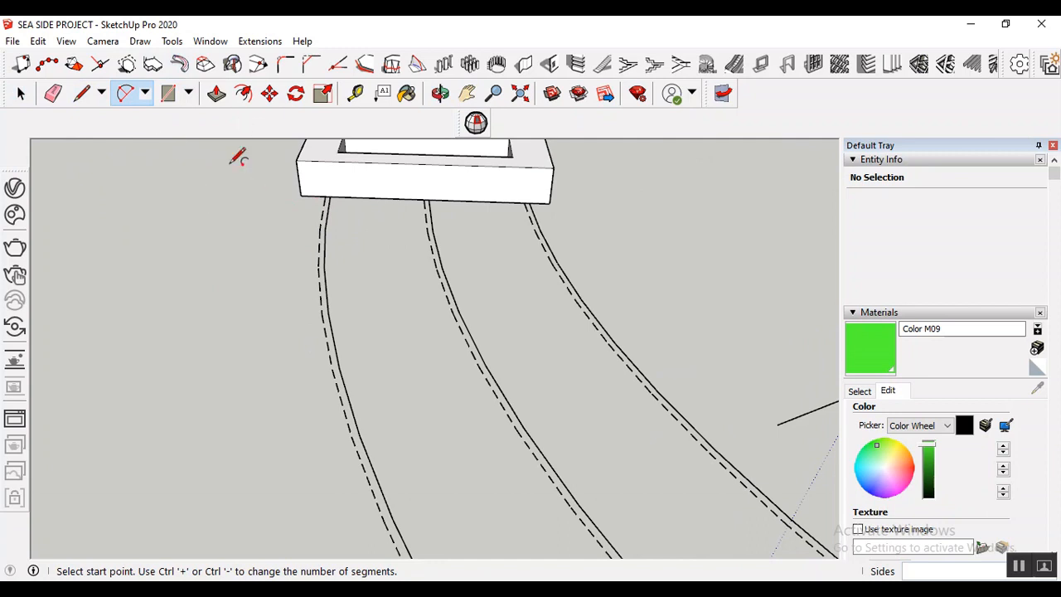
click(355, 93)
click(374, 474)
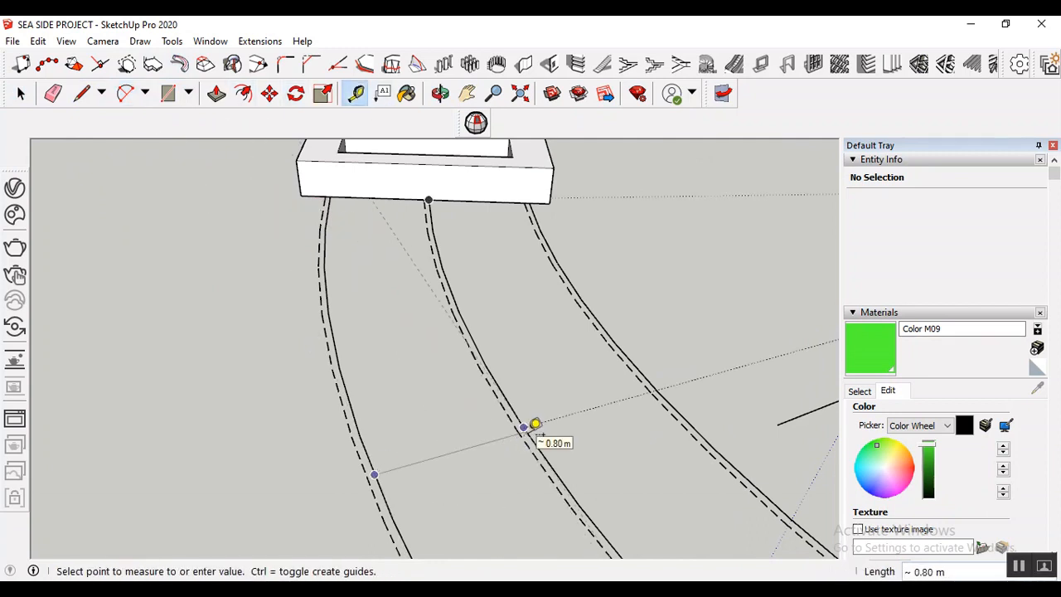
click(535, 424)
scroll(389, 357, down, 2)
click(21, 93)
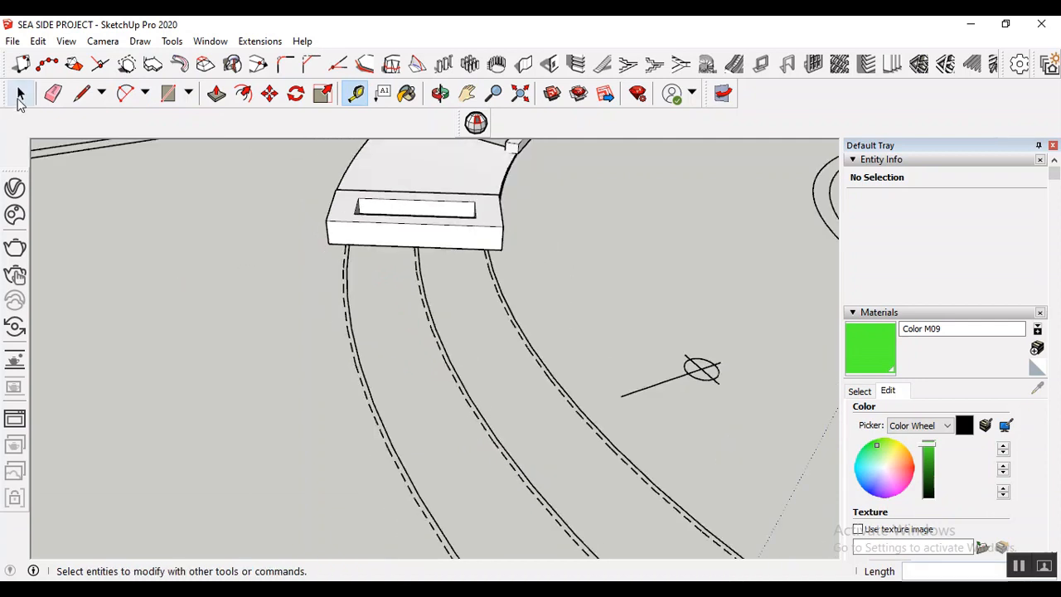
click(127, 94)
scroll(375, 222, up, 2)
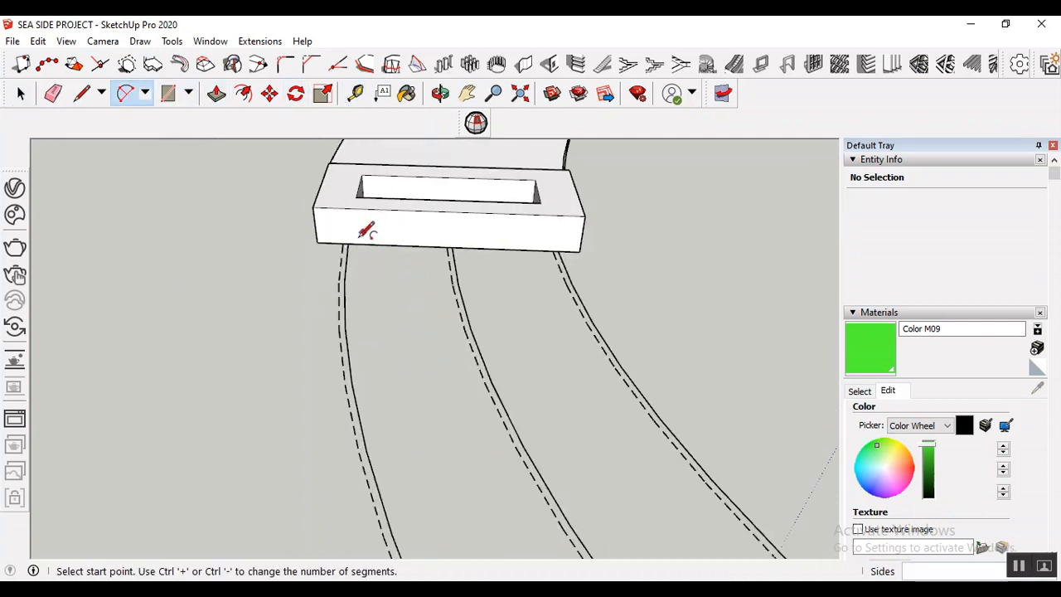
click(344, 244)
scroll(323, 249, down, 4)
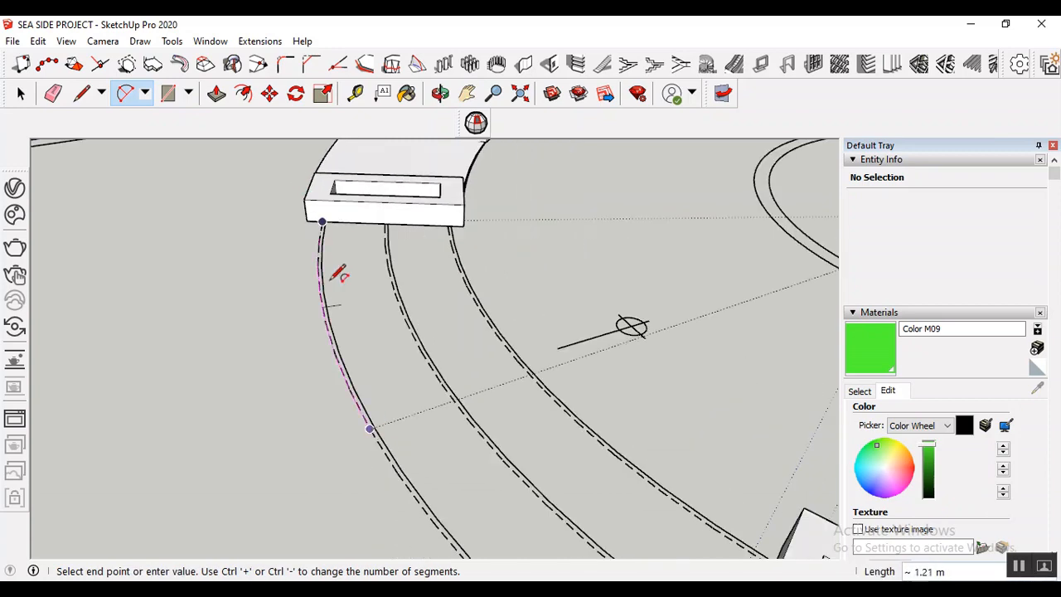
scroll(447, 540, up, 3)
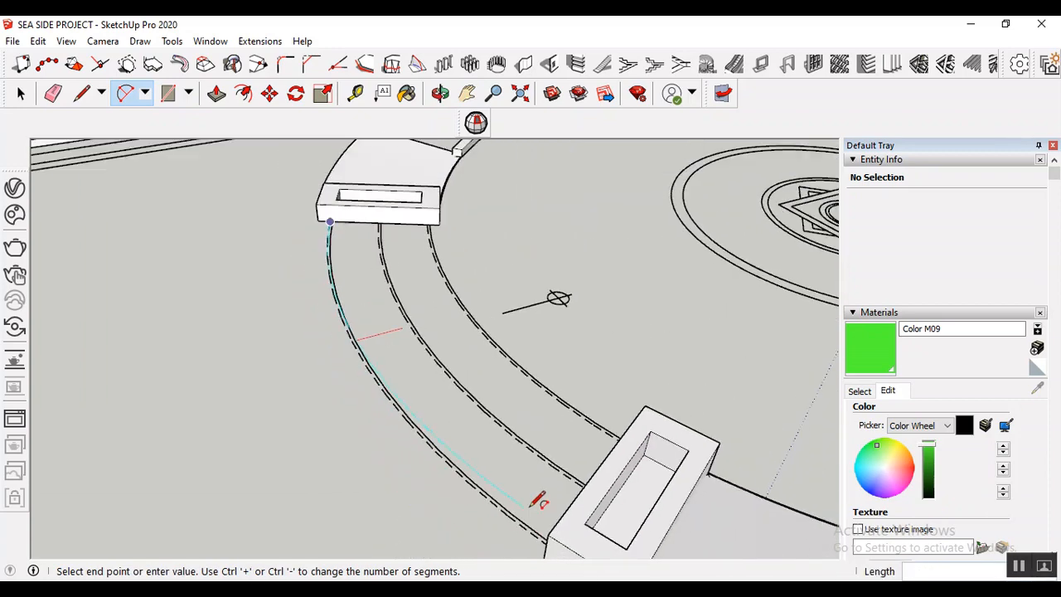
scroll(547, 531, down, 2)
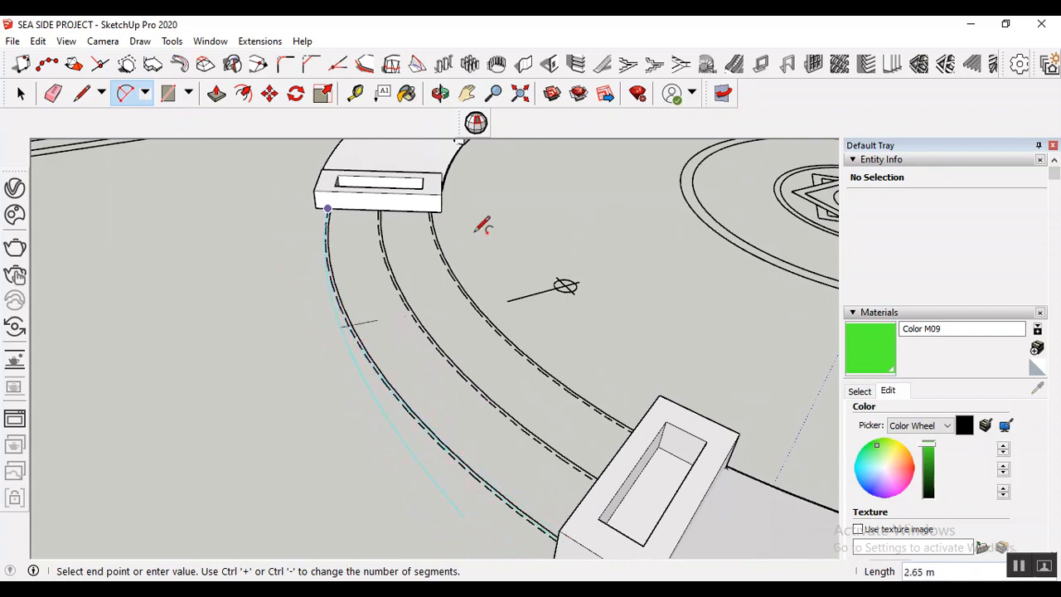
- Trace the outer curved step line with an arc from the far recessed block to the near one
click(444, 94)
drag(422, 405, 569, 417)
click(125, 93)
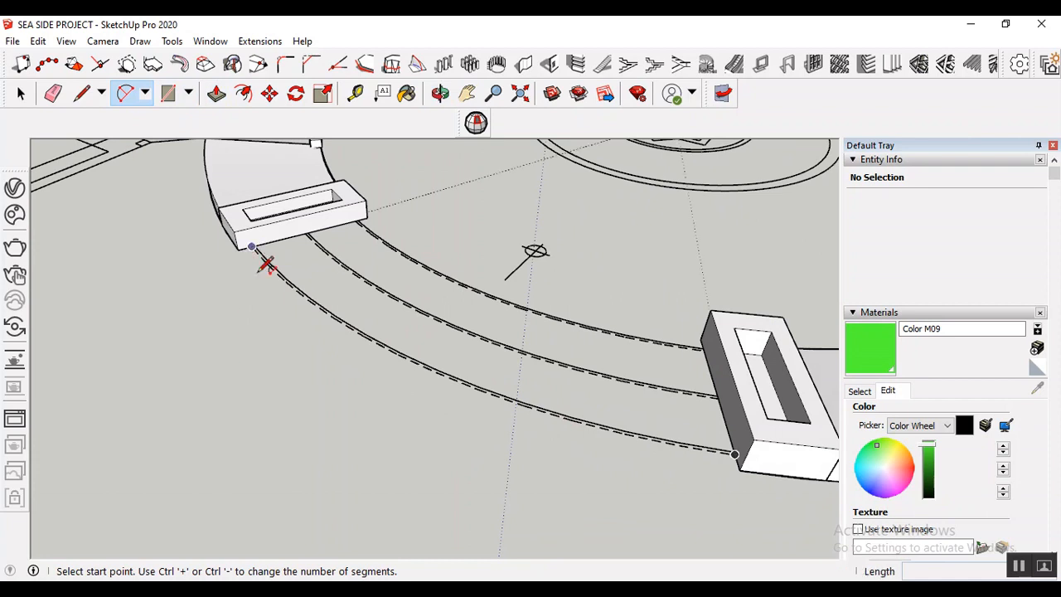
click(251, 246)
scroll(735, 455, up, 2)
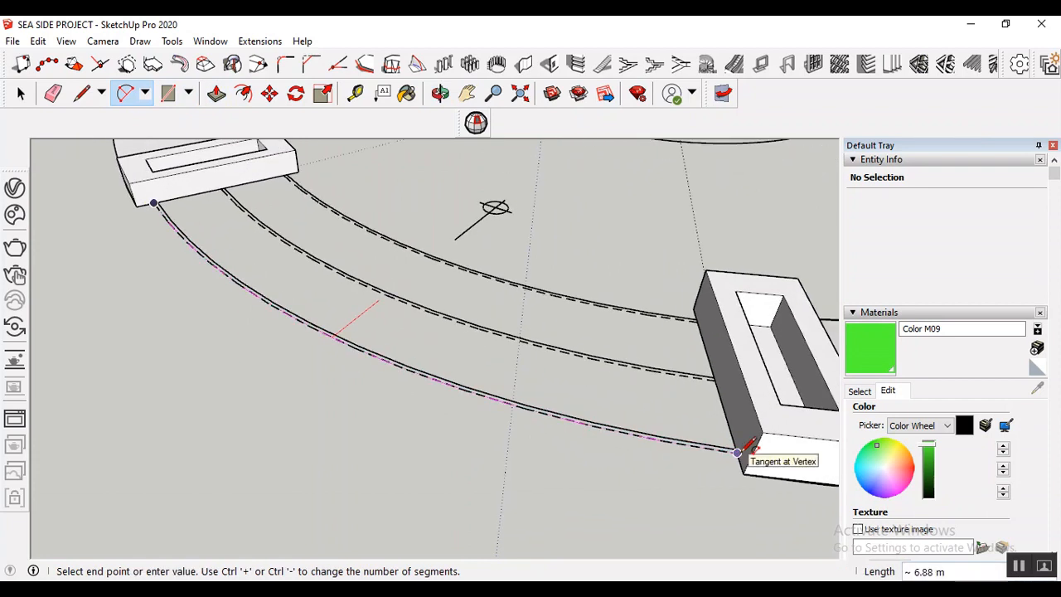
click(739, 453)
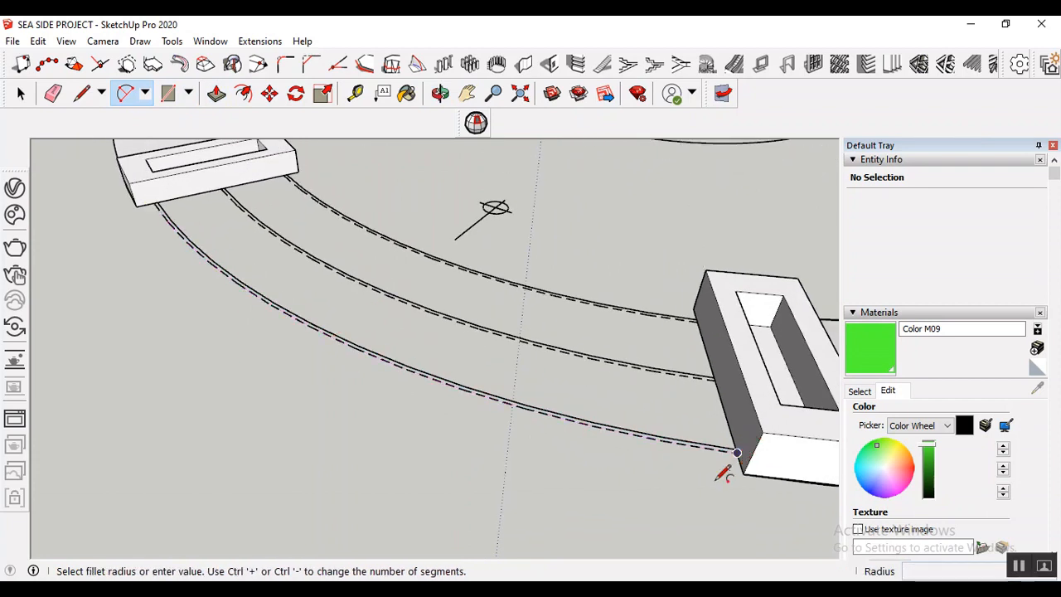
click(154, 203)
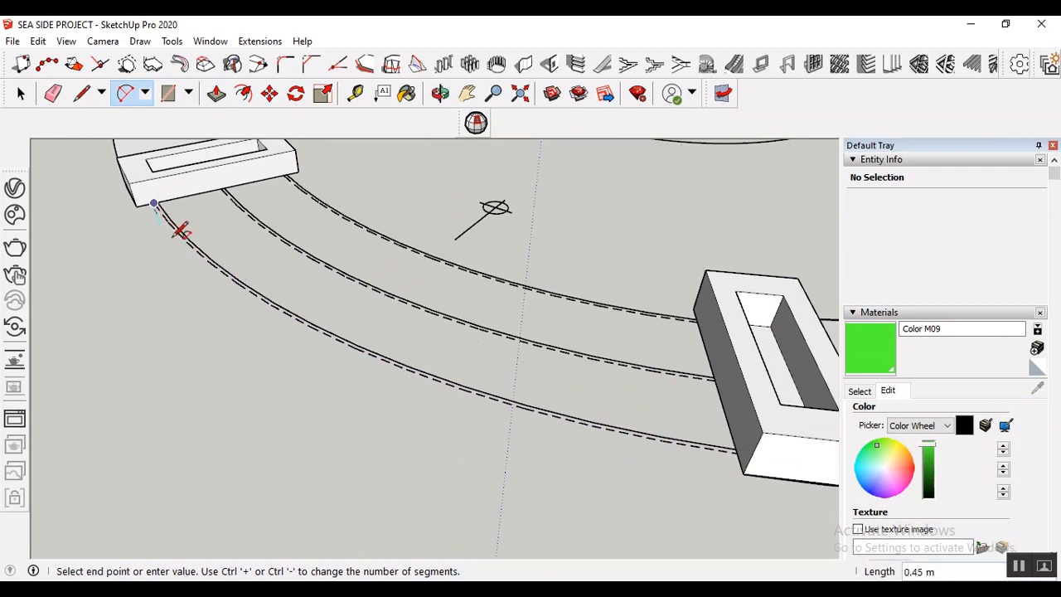
click(737, 453)
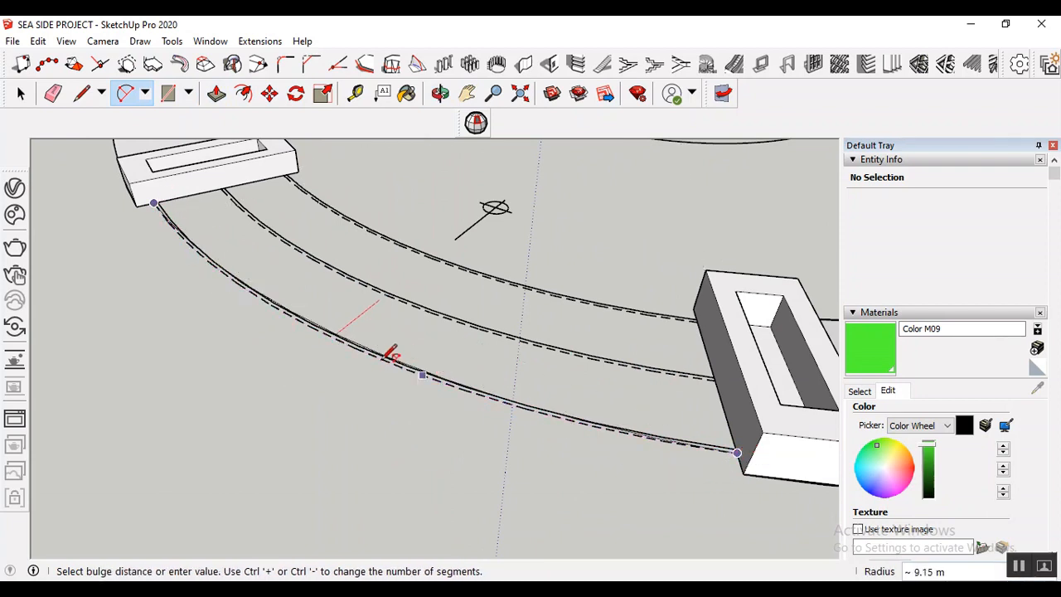
scroll(344, 334, up, 2)
click(342, 333)
scroll(339, 411, down, 2)
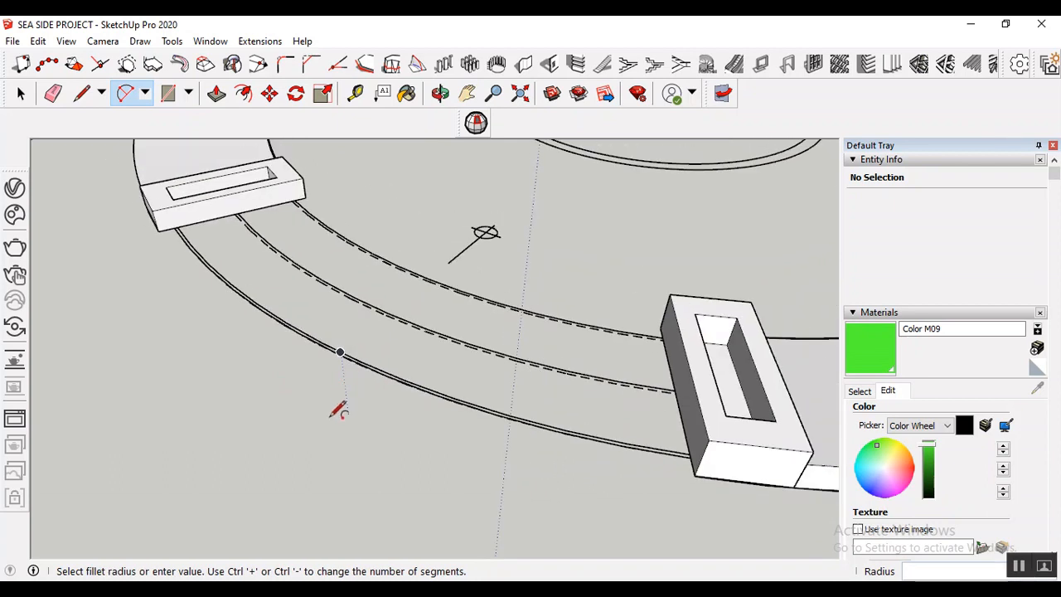
- Draw a line along the far block from the outer to the middle step line and trace the middle line with an arc to the near block
click(81, 92)
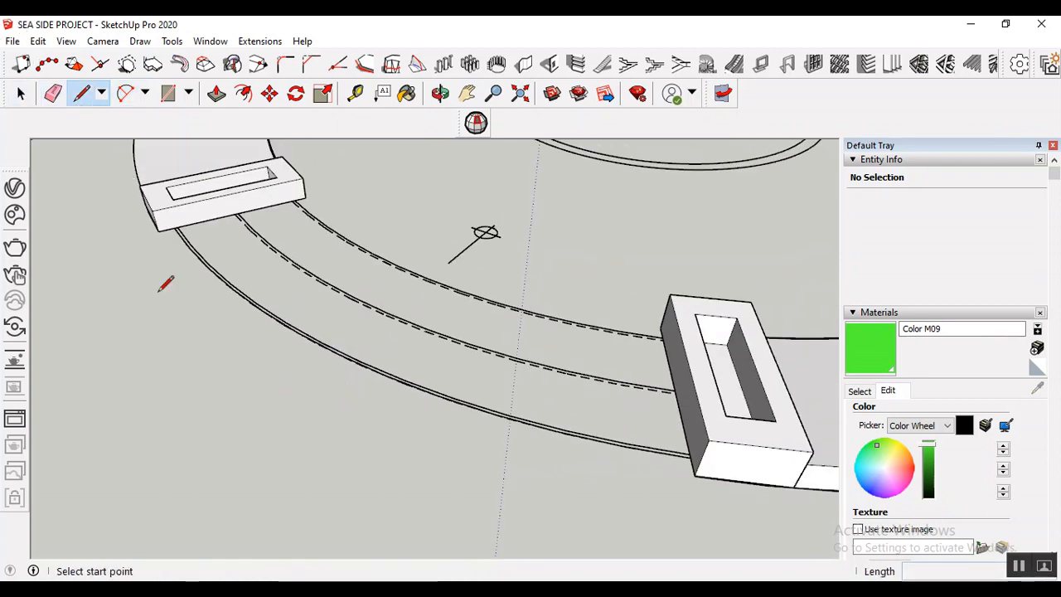
click(175, 228)
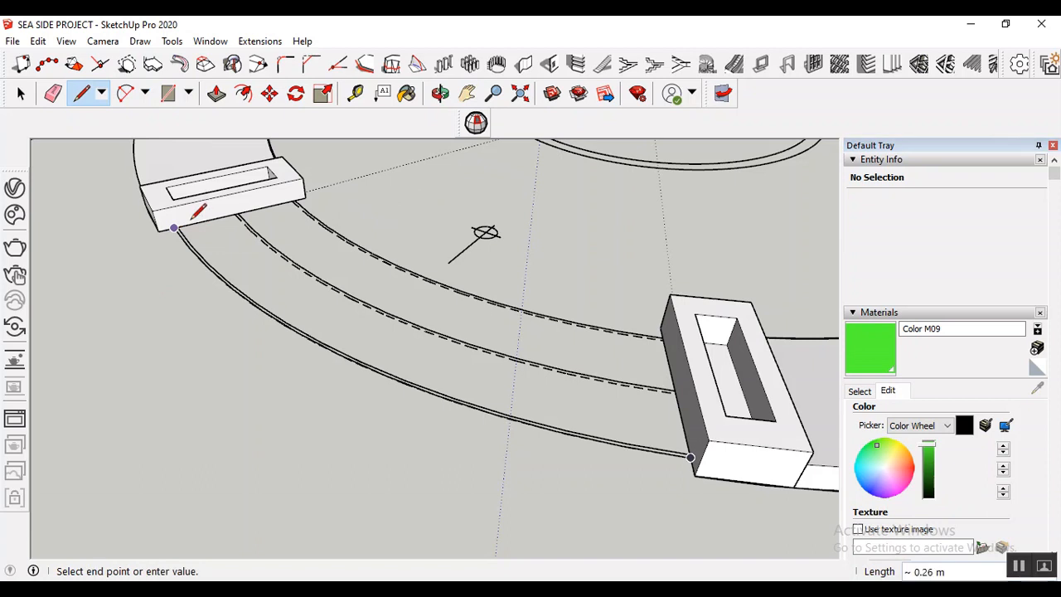
click(235, 214)
click(125, 93)
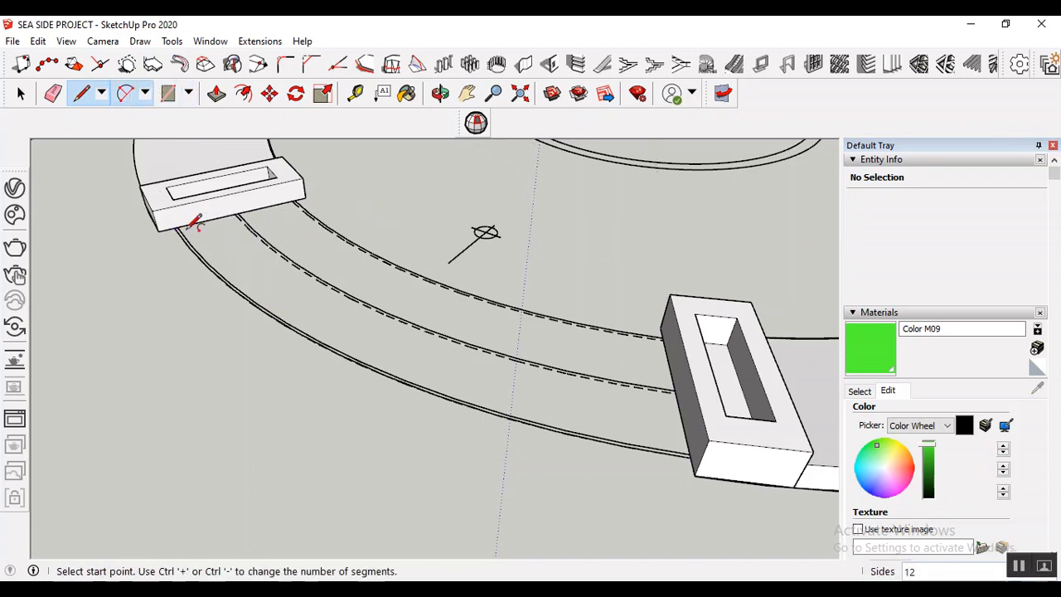
click(236, 214)
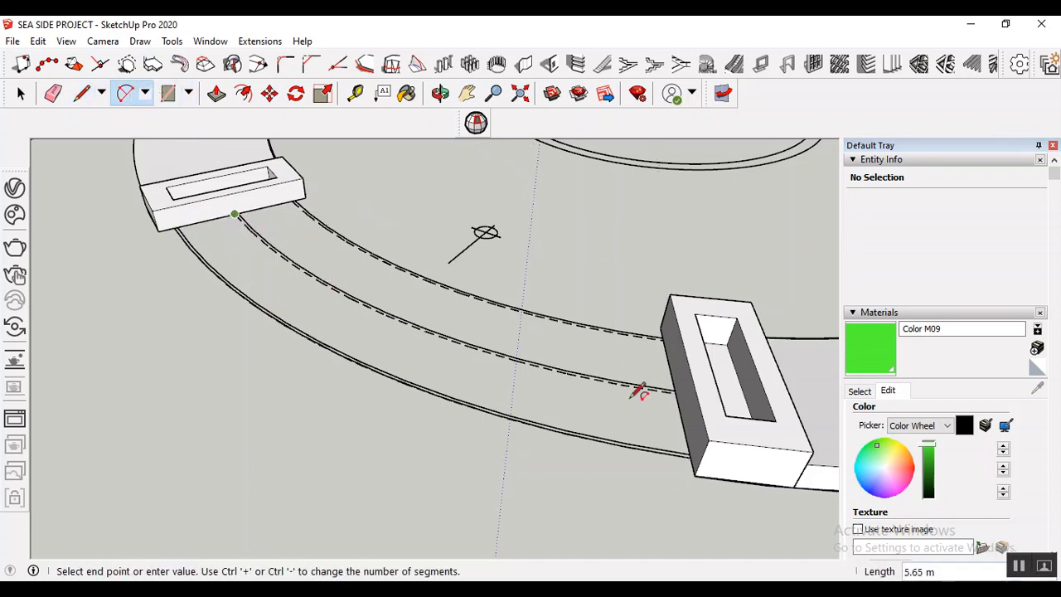
scroll(678, 391, up, 2)
click(675, 393)
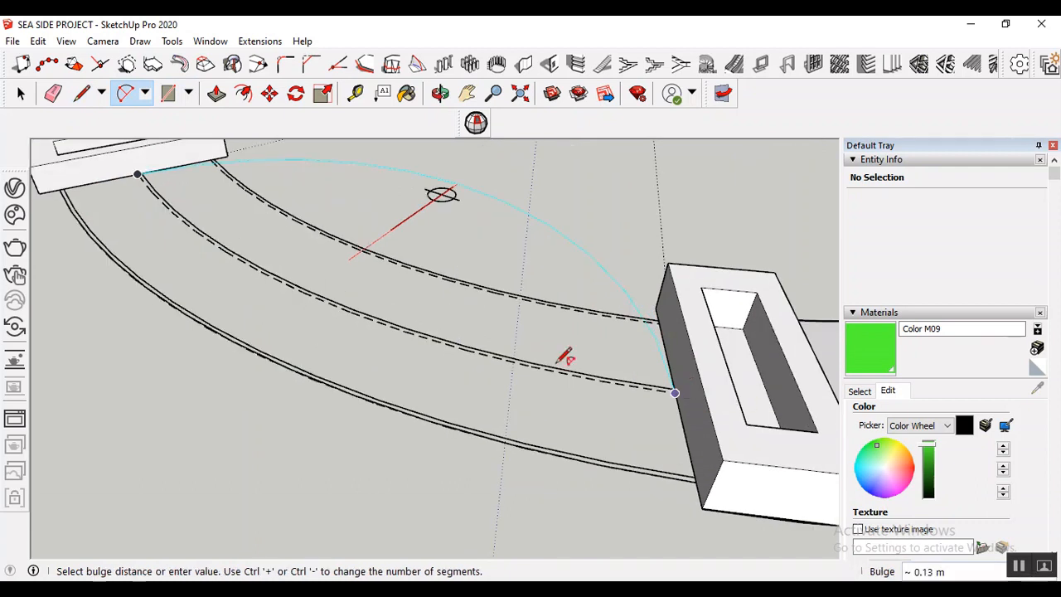
click(304, 292)
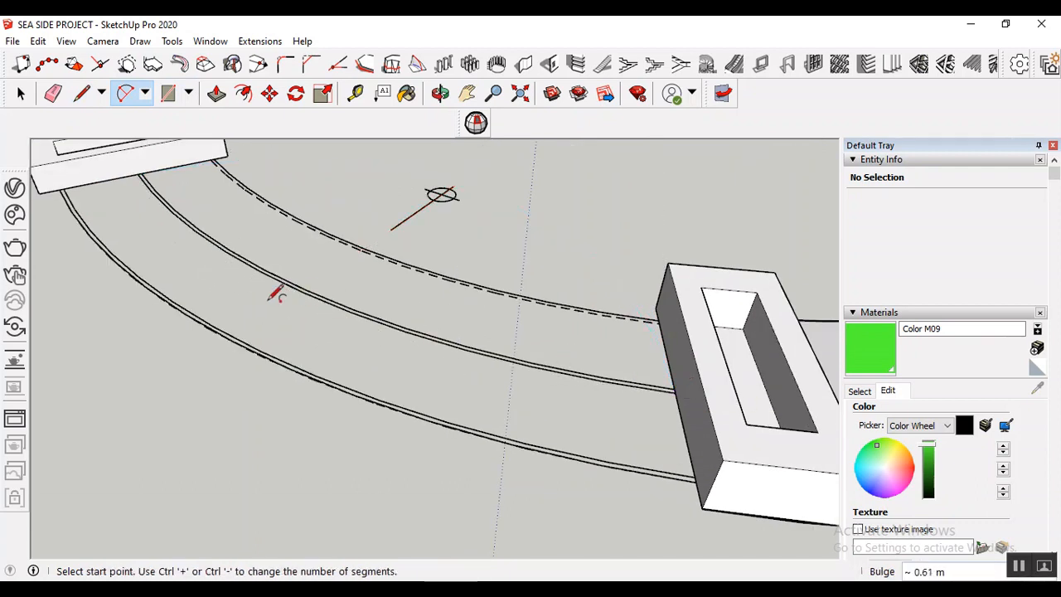
- Close the strip between the outer and middle step lines with a line along the near recessed block
click(81, 93)
click(676, 392)
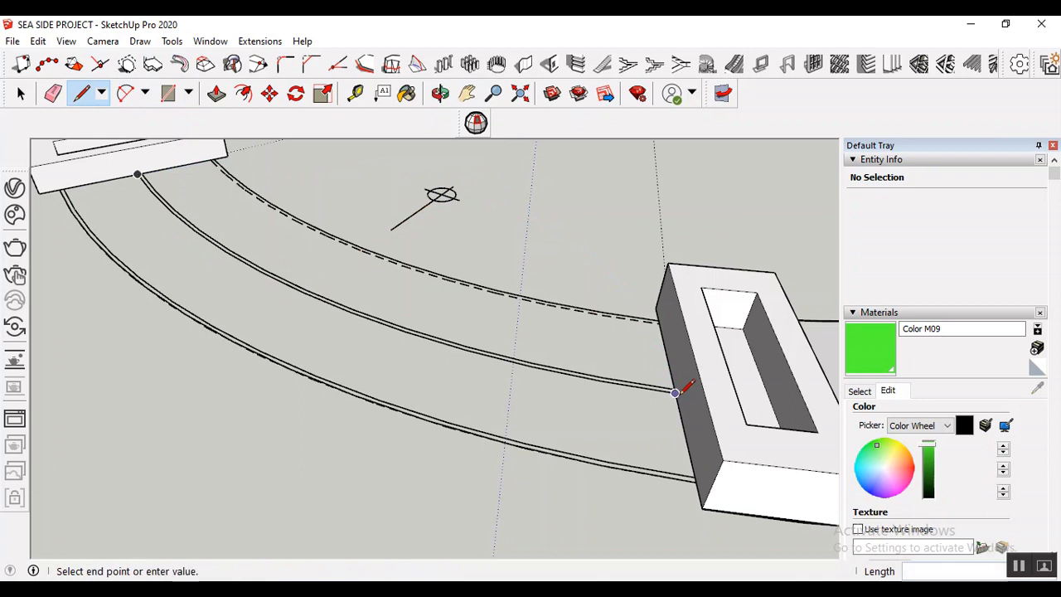
scroll(602, 402, down, 2)
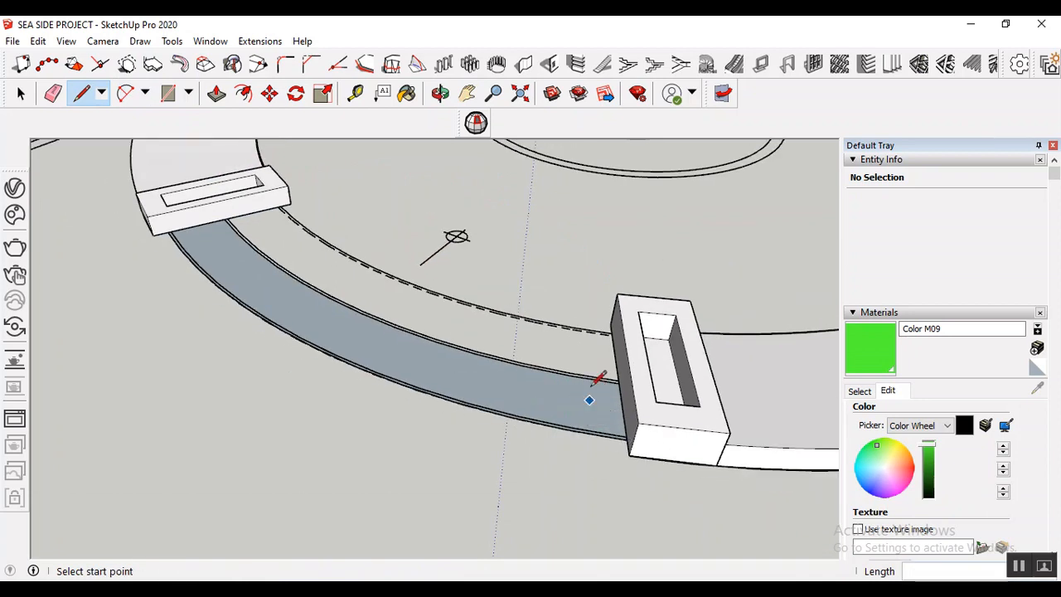
scroll(524, 329, up, 1)
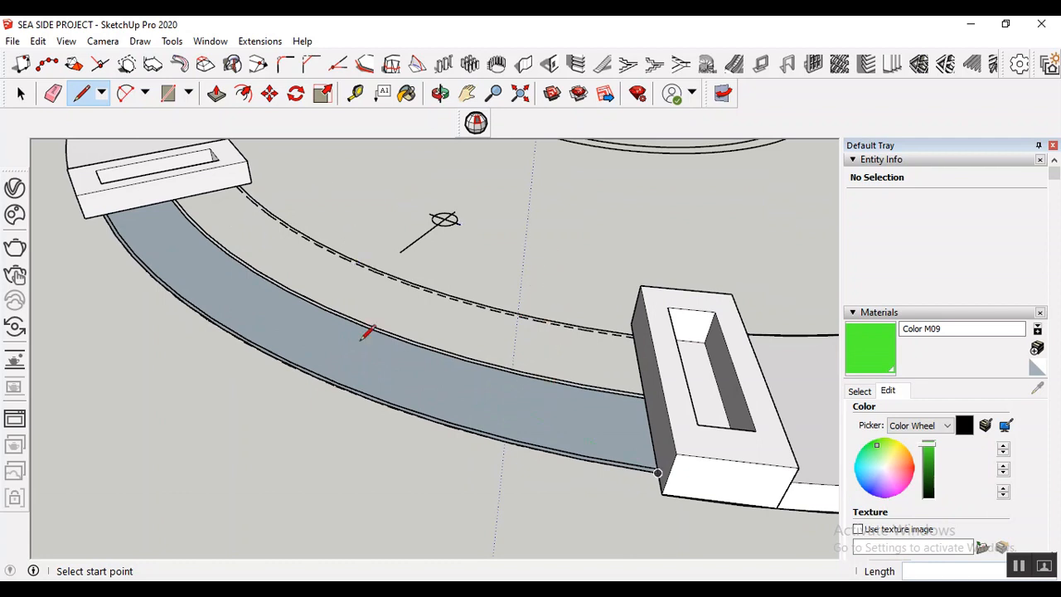
click(217, 93)
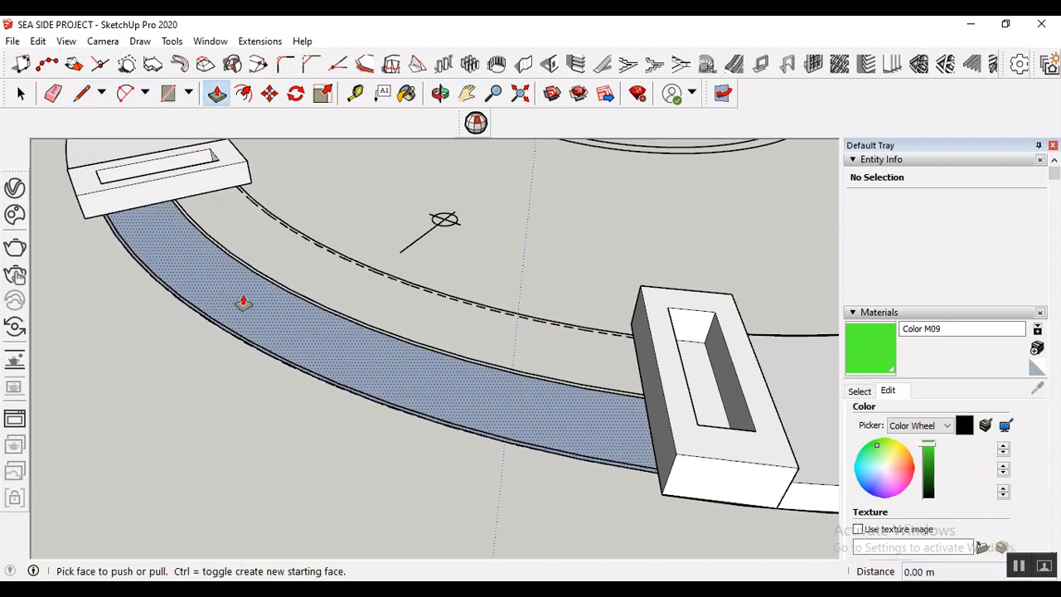
click(243, 303)
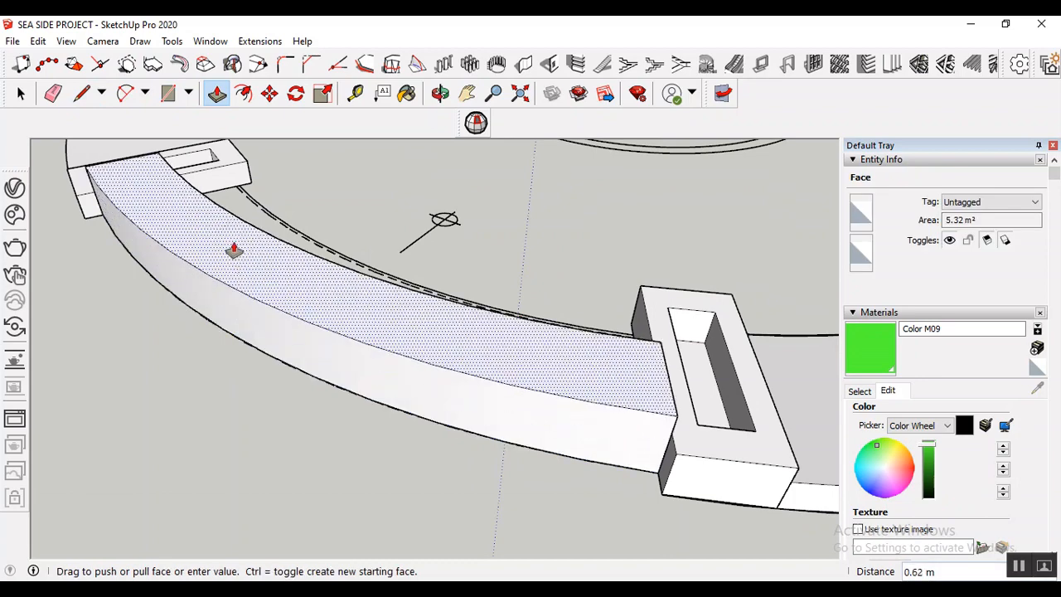
text(.)
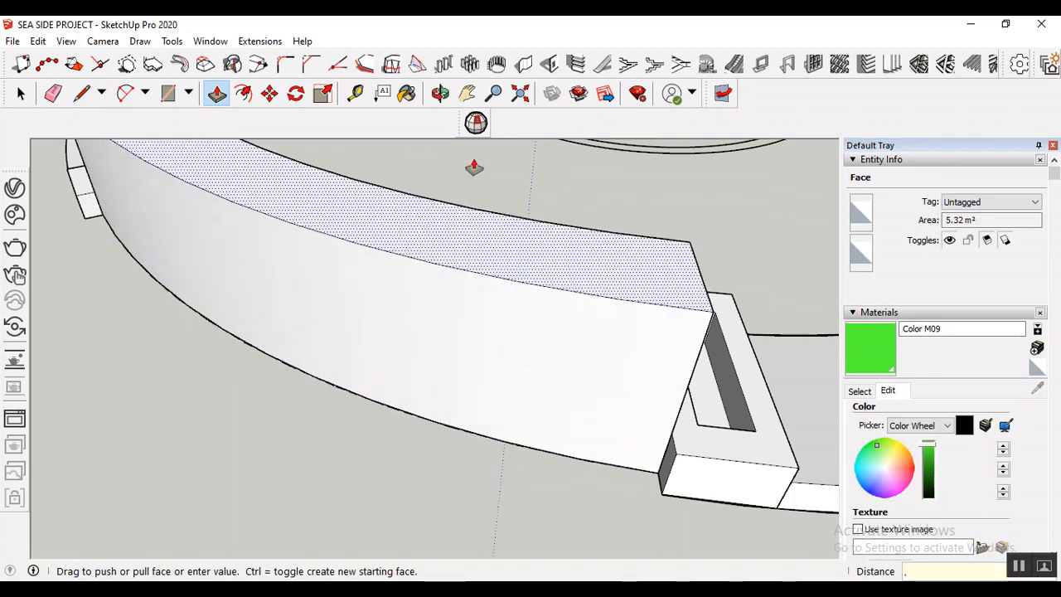
key(Escape)
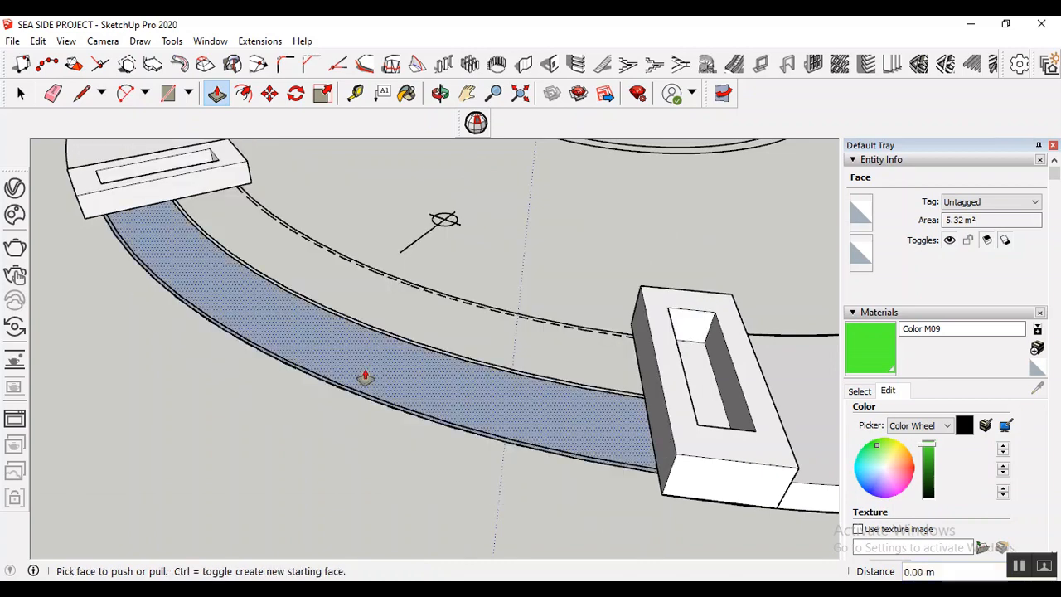
- Select the curved strip face between the outer and middle step lines and copy it onto the open ground outside the plaza
scroll(365, 376, down, 2)
click(16, 99)
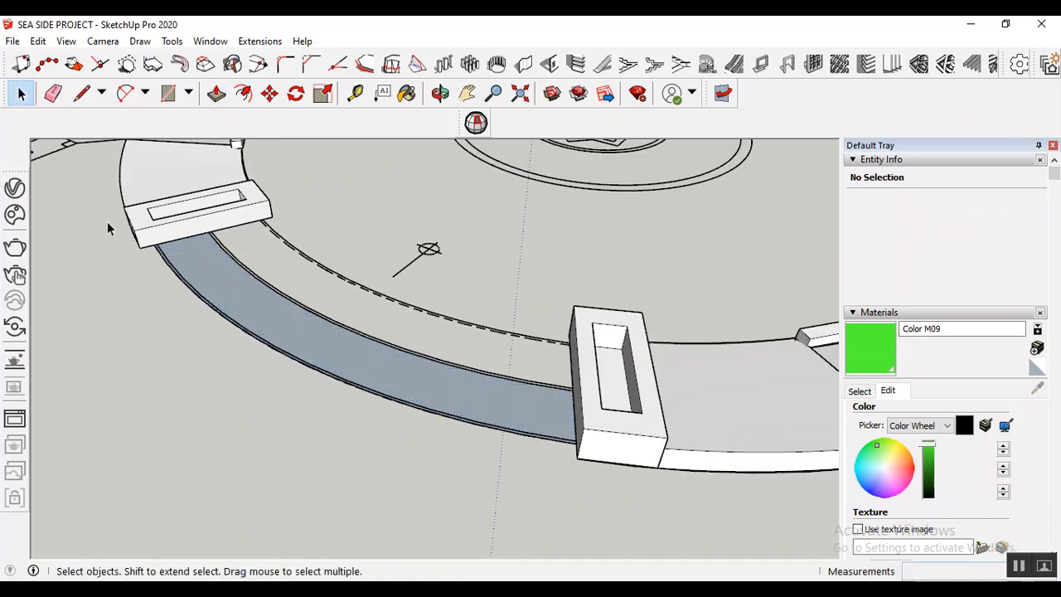
scroll(107, 221, down, 3)
drag(117, 214, 474, 405)
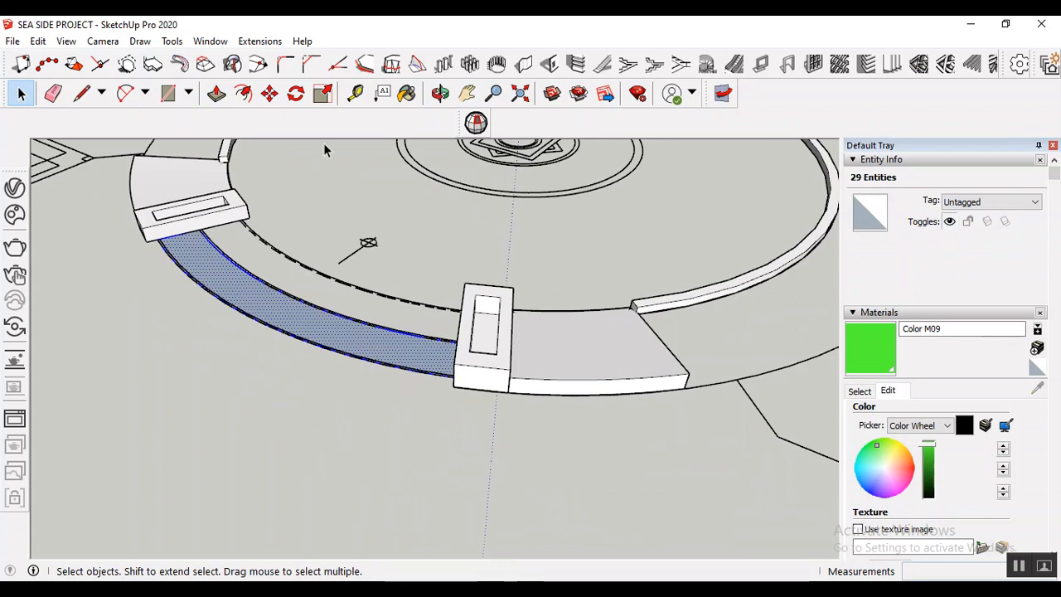
key(f)
key(m)
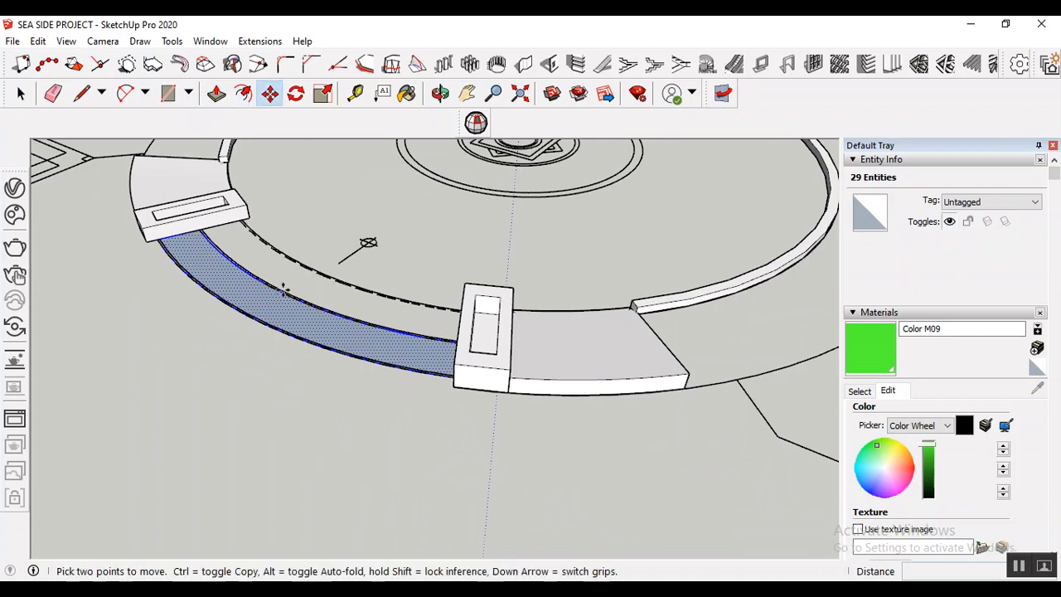
key(ctrl)
click(276, 314)
scroll(199, 419, down, 2)
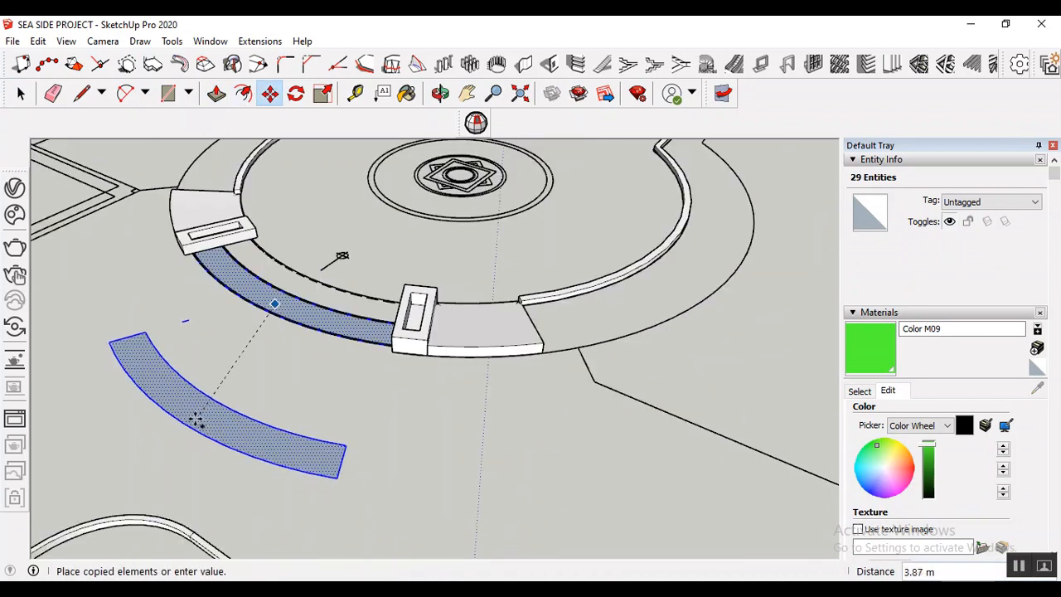
click(181, 428)
key(Escape)
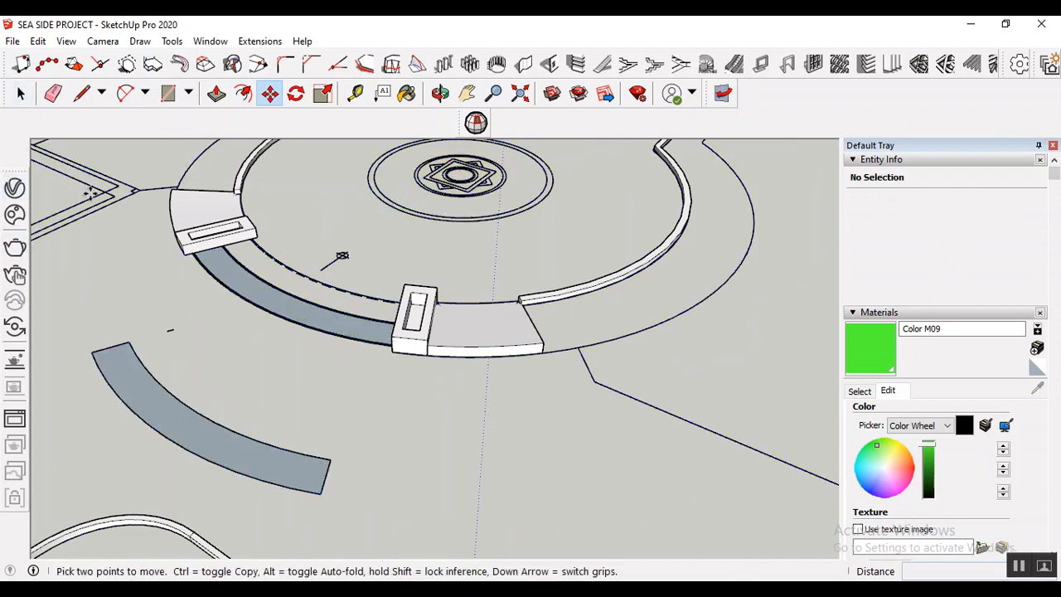
- Delete the stray short edges copied along with the curved strip
click(21, 93)
drag(199, 354, 199, 354)
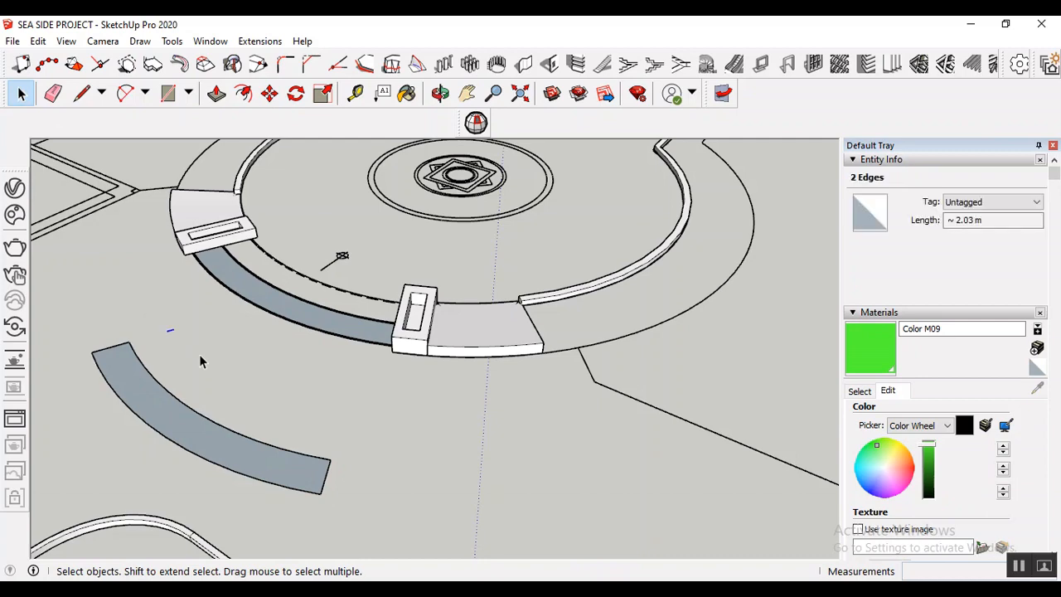
key(Delete)
- Raise the original curved strip between the two recessed blocks by 0.3 m with Push/Pull
key(p)
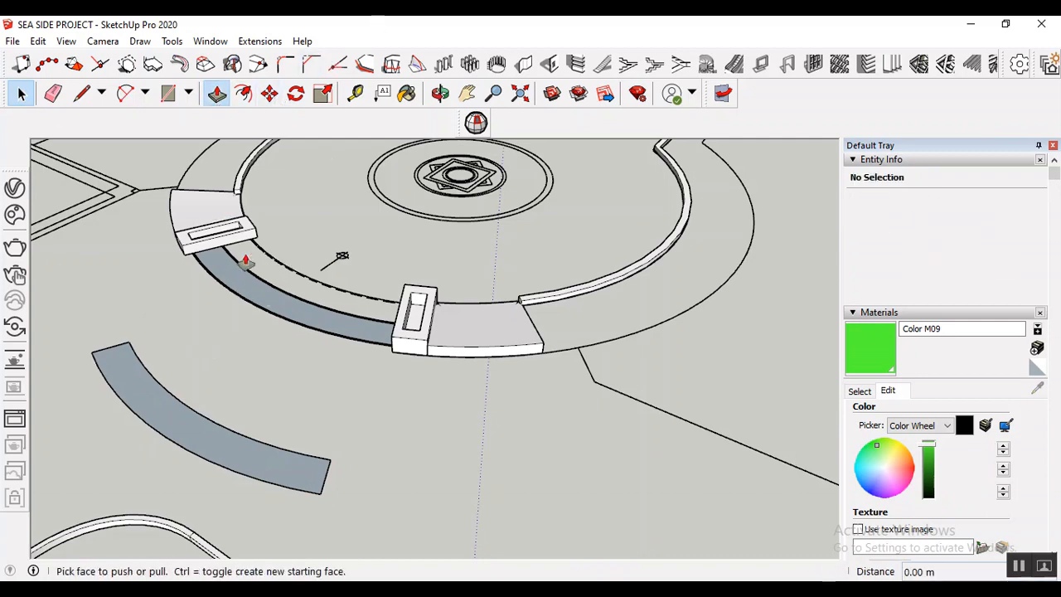
scroll(244, 256, up, 3)
click(241, 277)
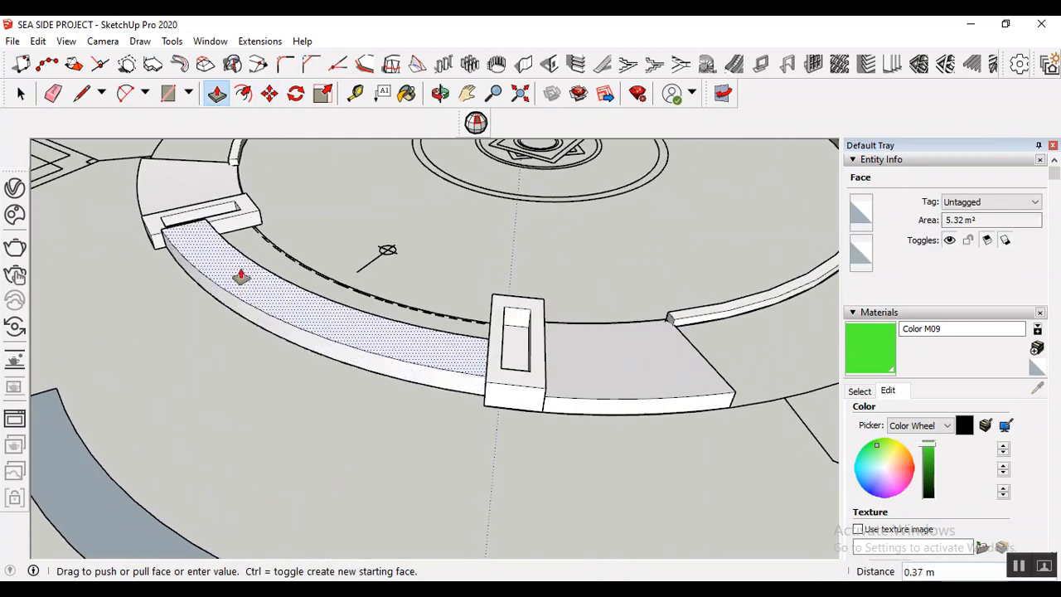
text(.3)
key(Return)
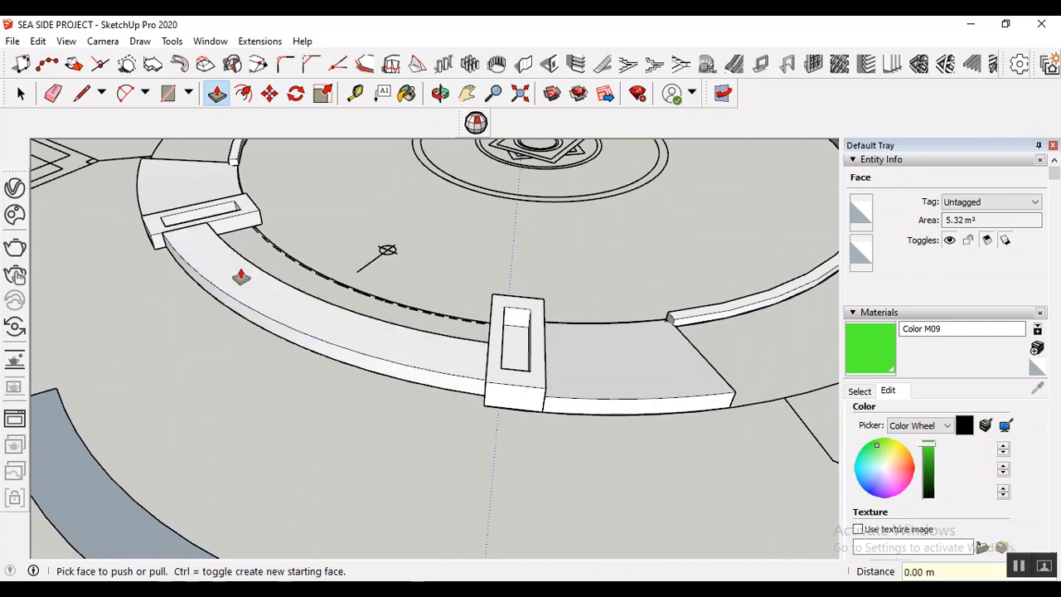
scroll(672, 278, down, 3)
scroll(356, 236, up, 5)
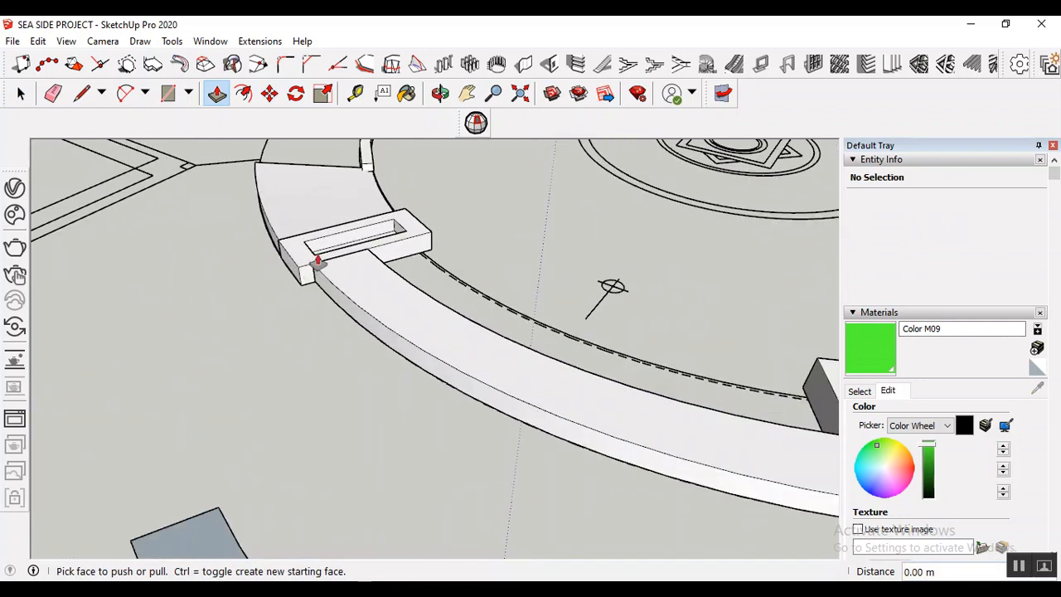
- Open the far recessed block's group, raise its top face by 0.15 m with Push/Pull, and finish editing the group
key(space)
scroll(95, 239, down, 2)
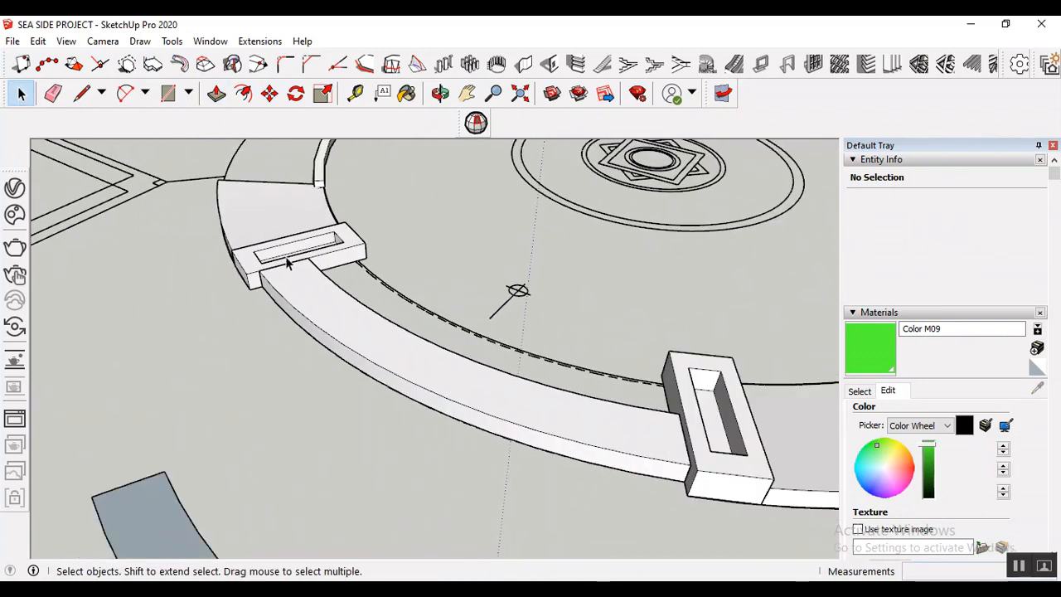
scroll(287, 264, up, 3)
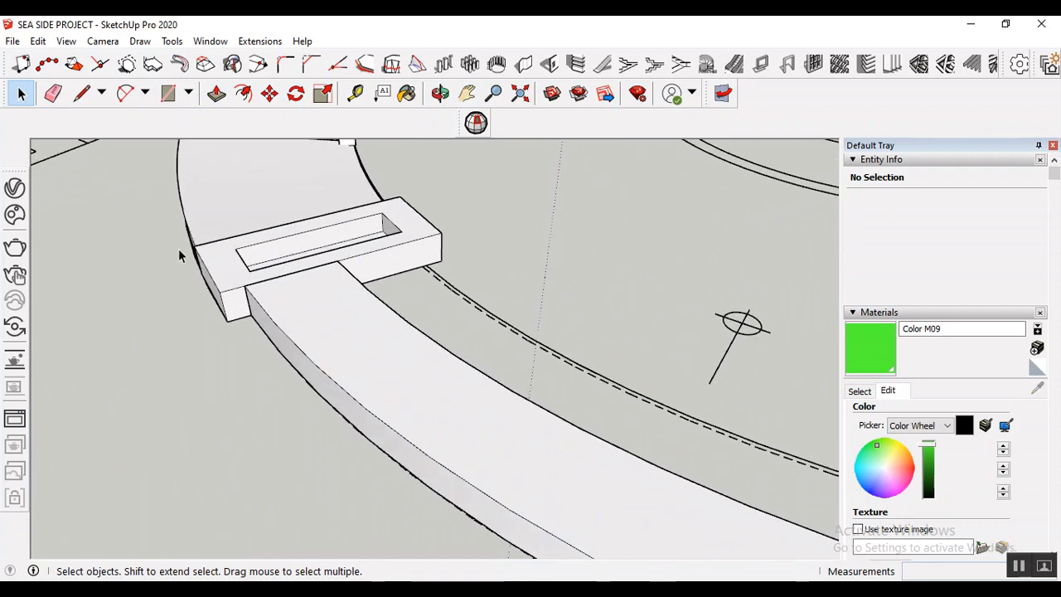
double_click(230, 274)
click(216, 92)
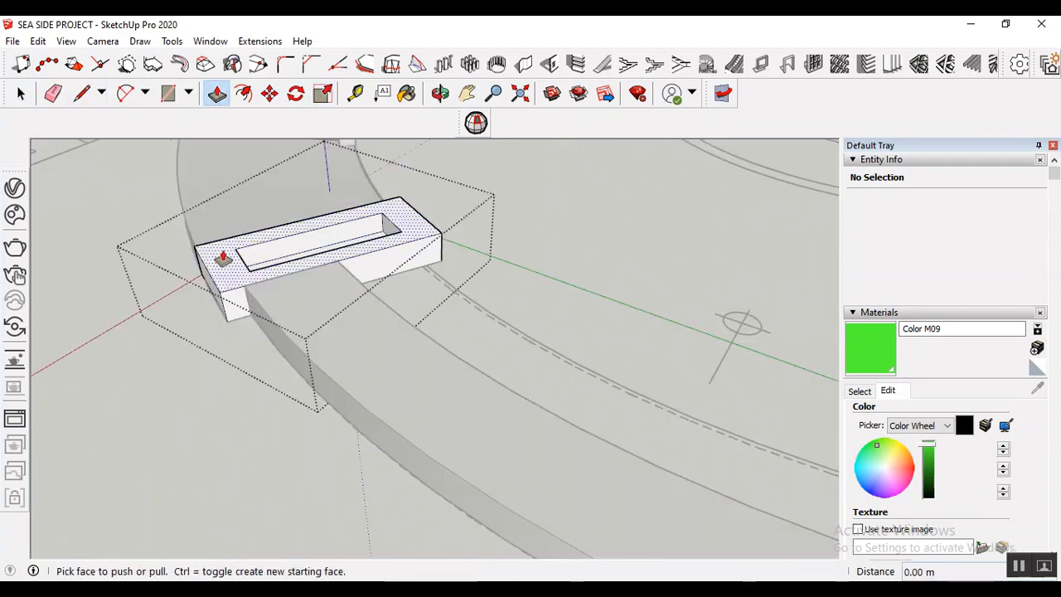
click(222, 249)
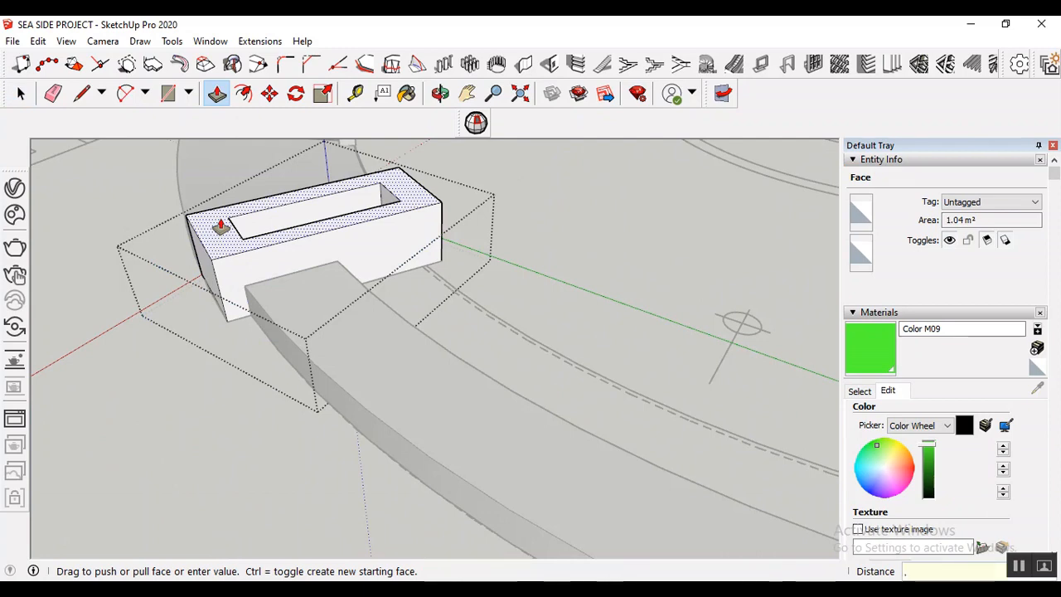
text(.15)
key(Return)
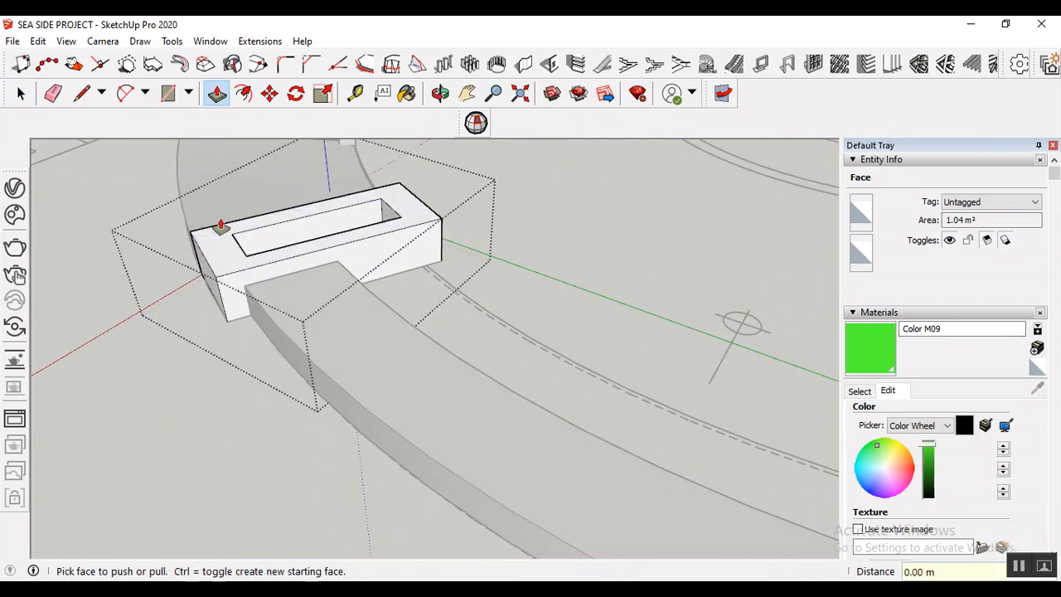
click(21, 94)
click(596, 206)
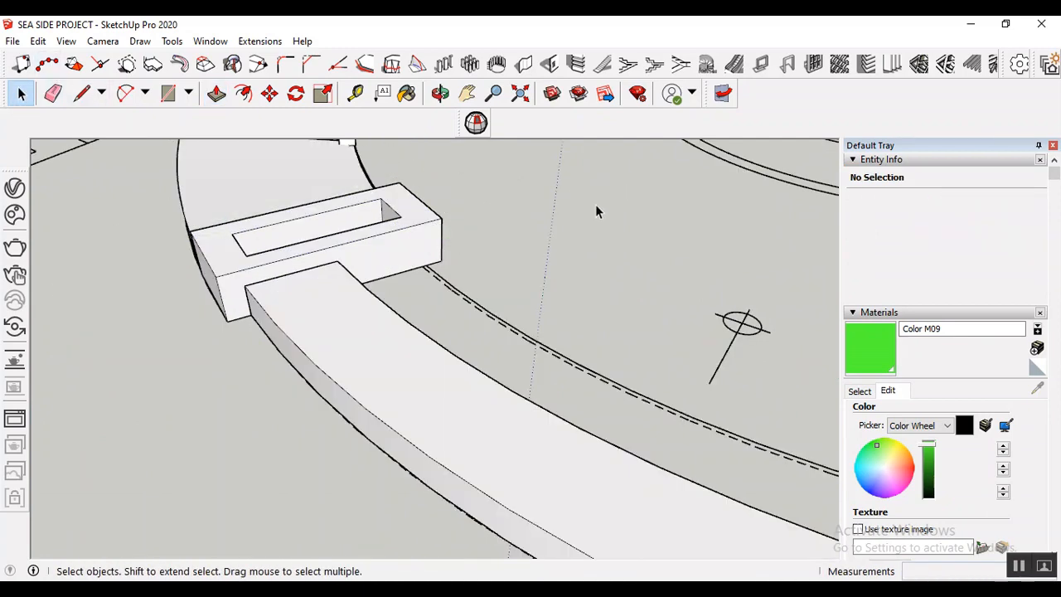
- Select all the geometry of the raised curved strip between the two recessed blocks and make it a group
scroll(103, 336, down, 2)
scroll(370, 331, down, 2)
scroll(355, 386, up, 1)
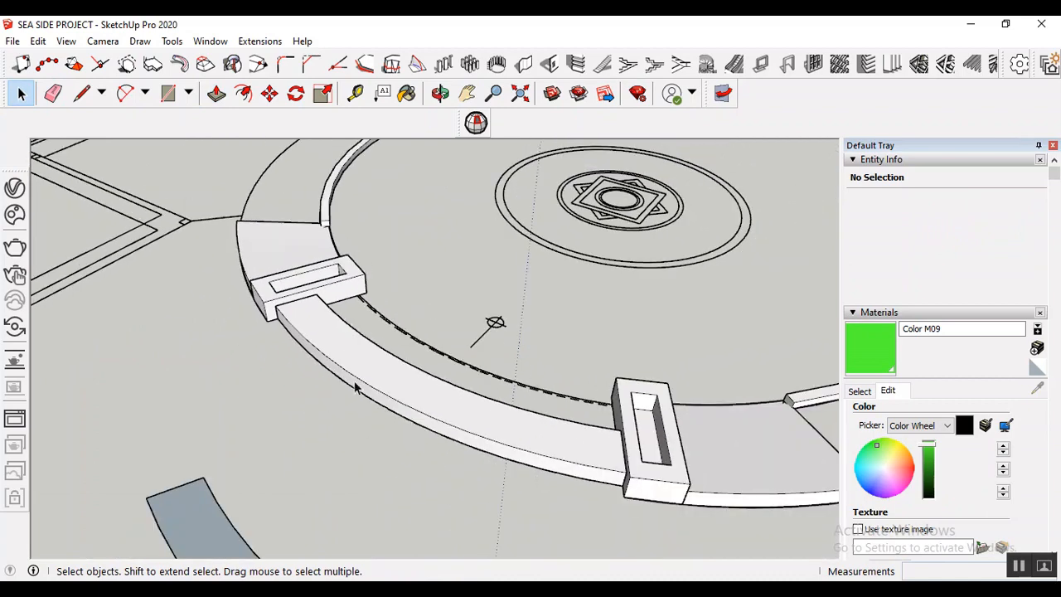
scroll(477, 448, up, 1)
scroll(367, 396, down, 1)
click(374, 399)
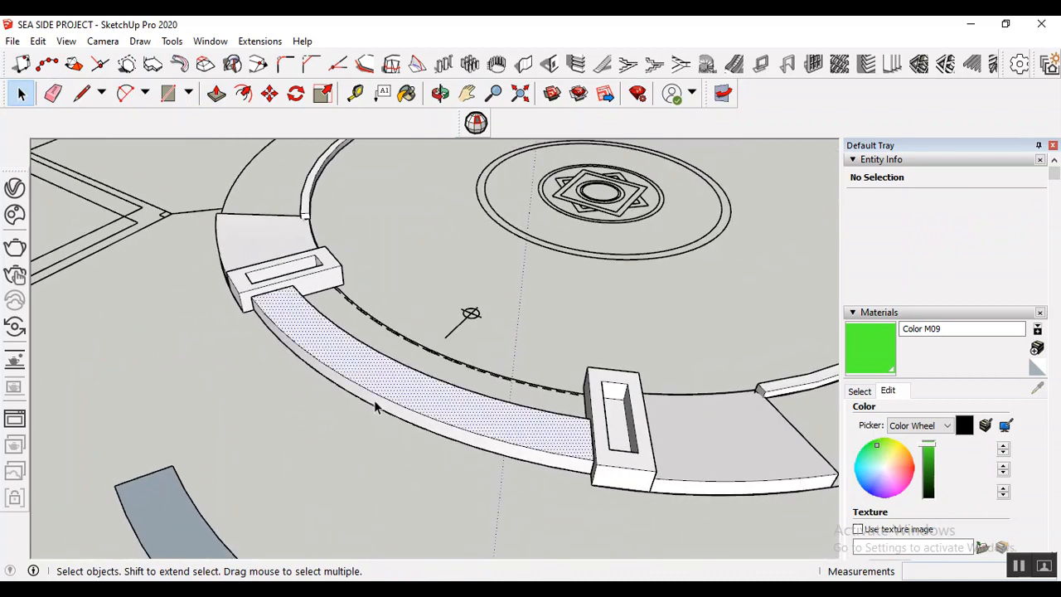
click(247, 328)
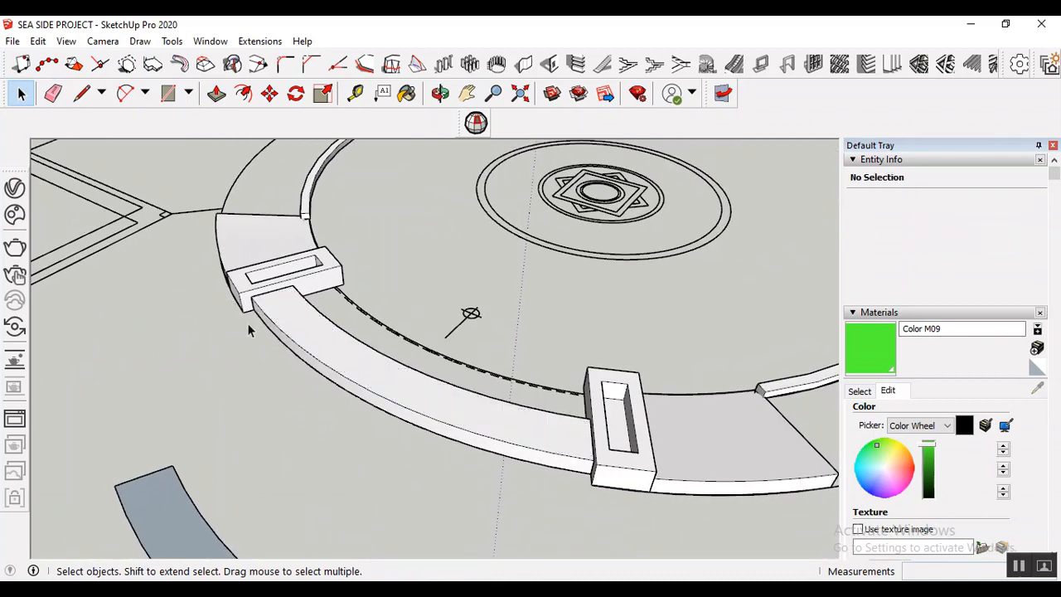
click(228, 282)
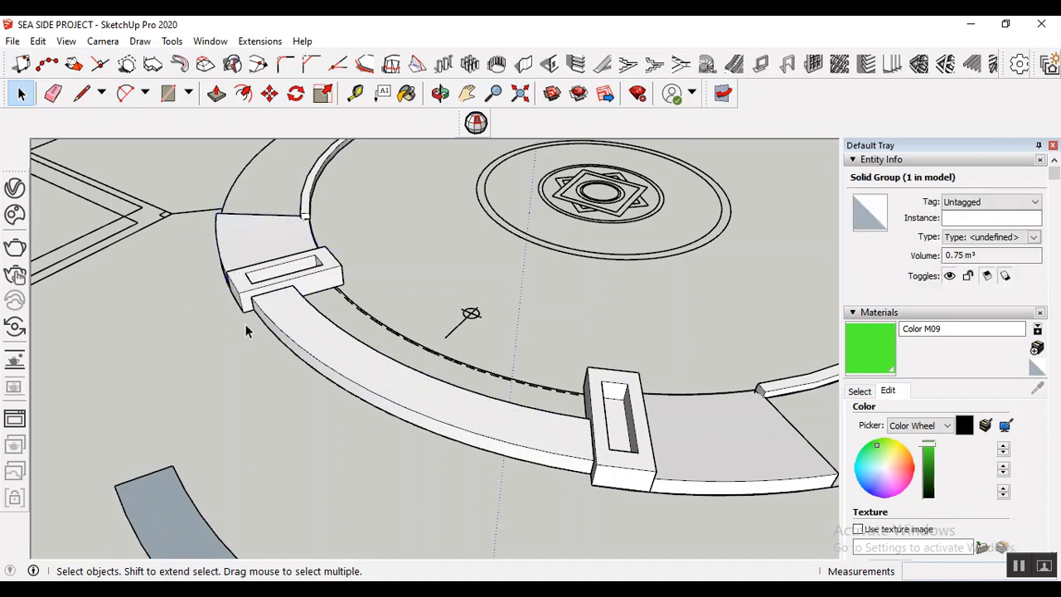
click(219, 288)
drag(219, 287, 607, 508)
right_click(349, 368)
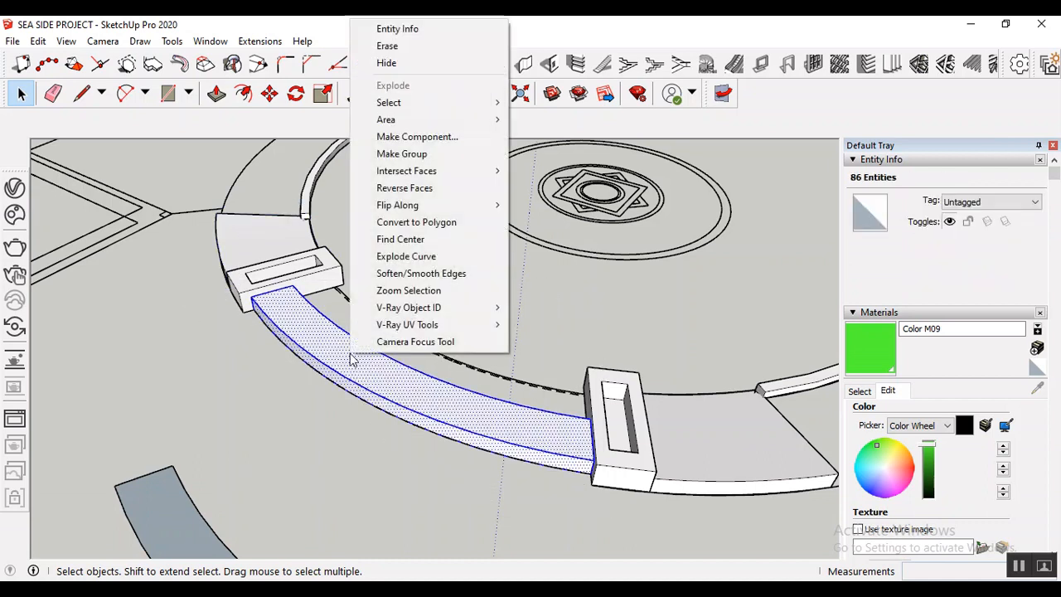
click(406, 152)
middle_drag(448, 280, 124, 362)
click(123, 363)
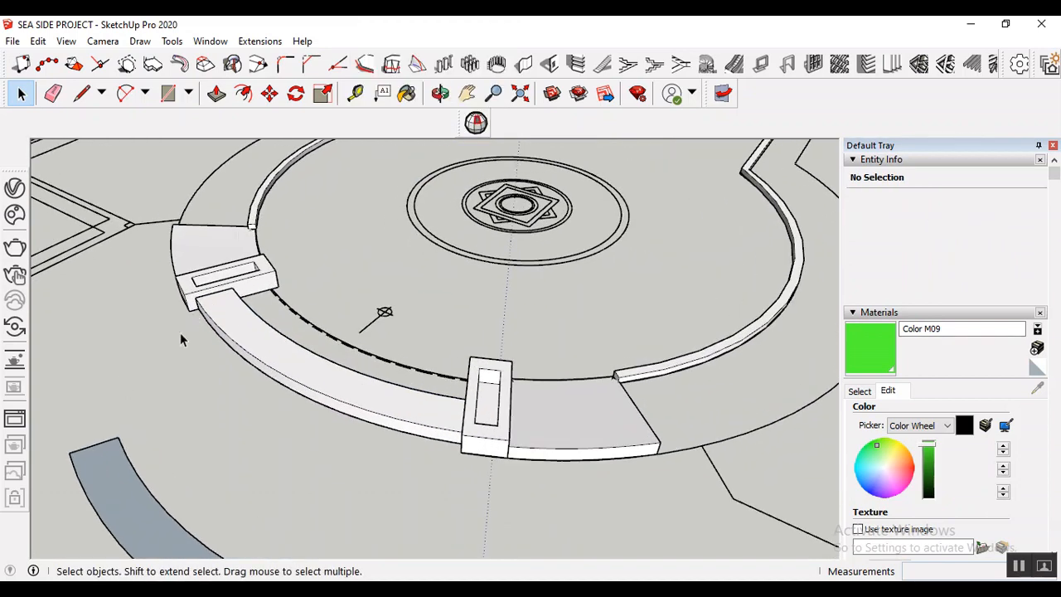
middle_drag(180, 339, 393, 165)
scroll(393, 165, up, 2)
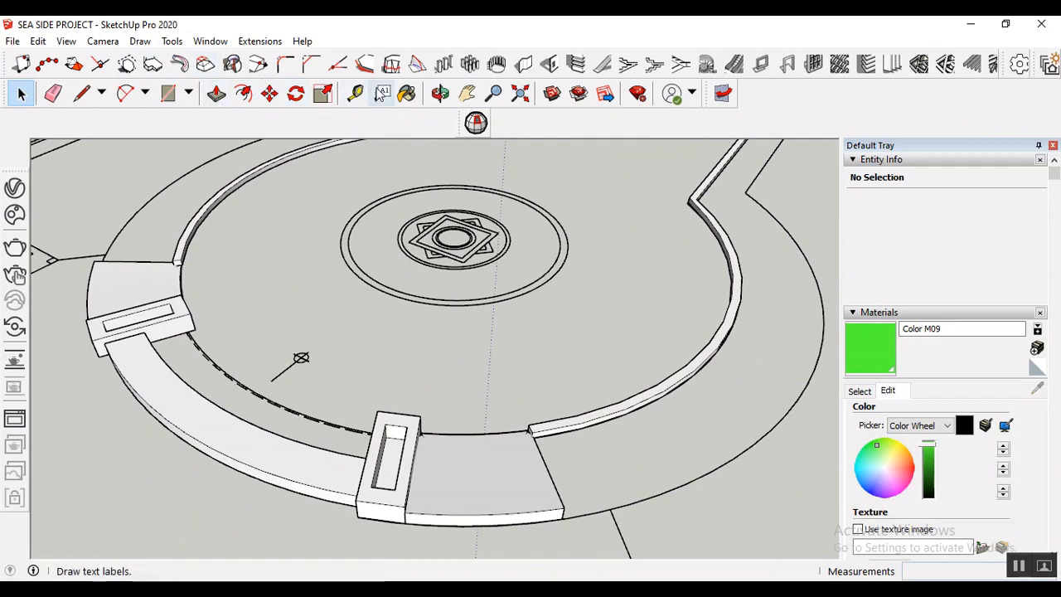
click(439, 94)
drag(146, 457, 75, 448)
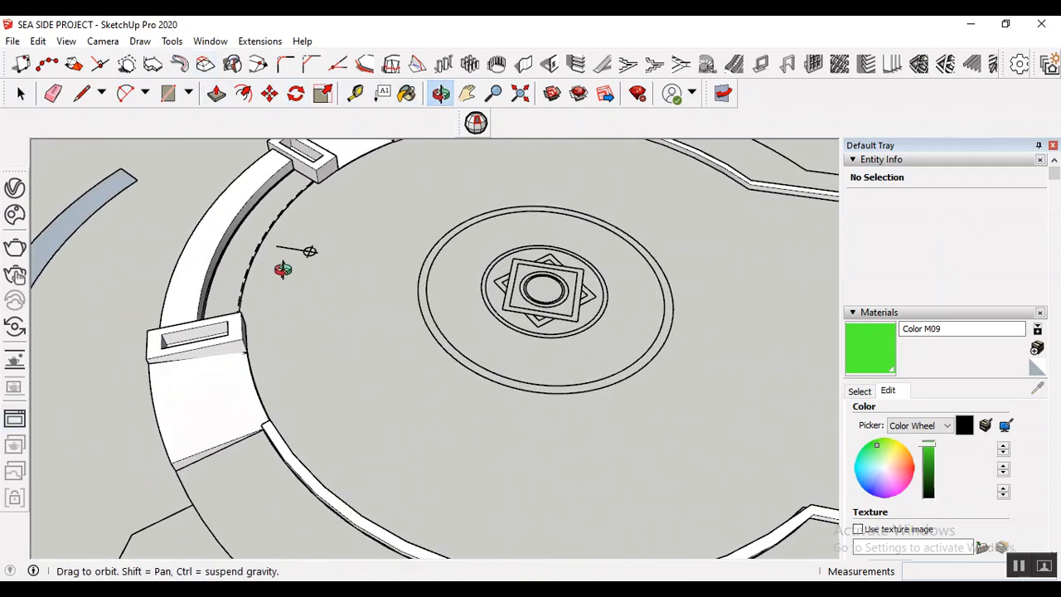
scroll(282, 270, up, 2)
drag(329, 393, 91, 374)
scroll(403, 186, up, 2)
drag(403, 186, 208, 436)
scroll(208, 436, down, 2)
drag(405, 407, 171, 353)
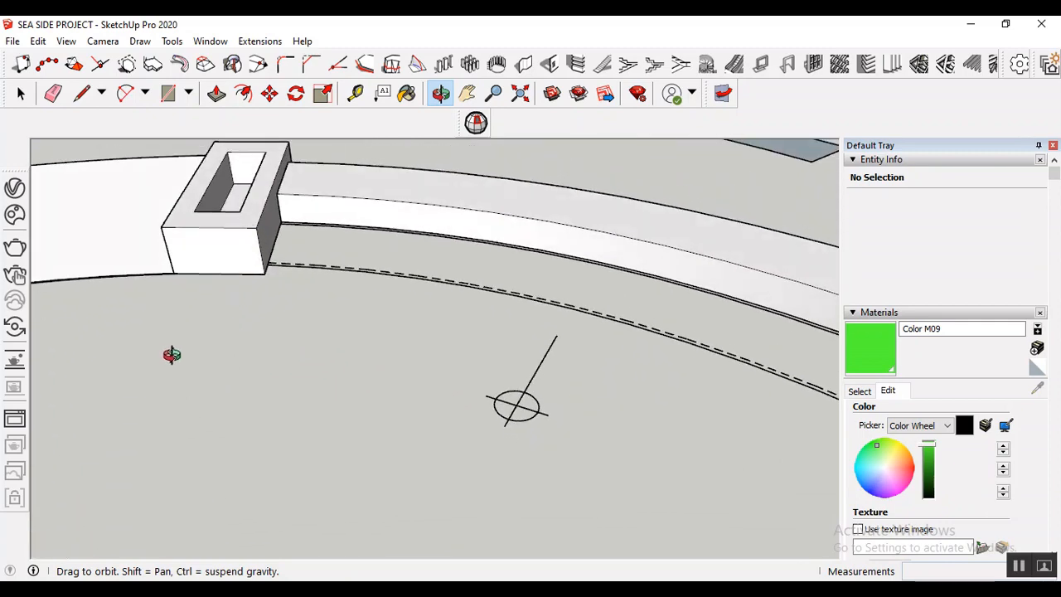
scroll(303, 233, up, 2)
scroll(286, 257, up, 1)
click(124, 92)
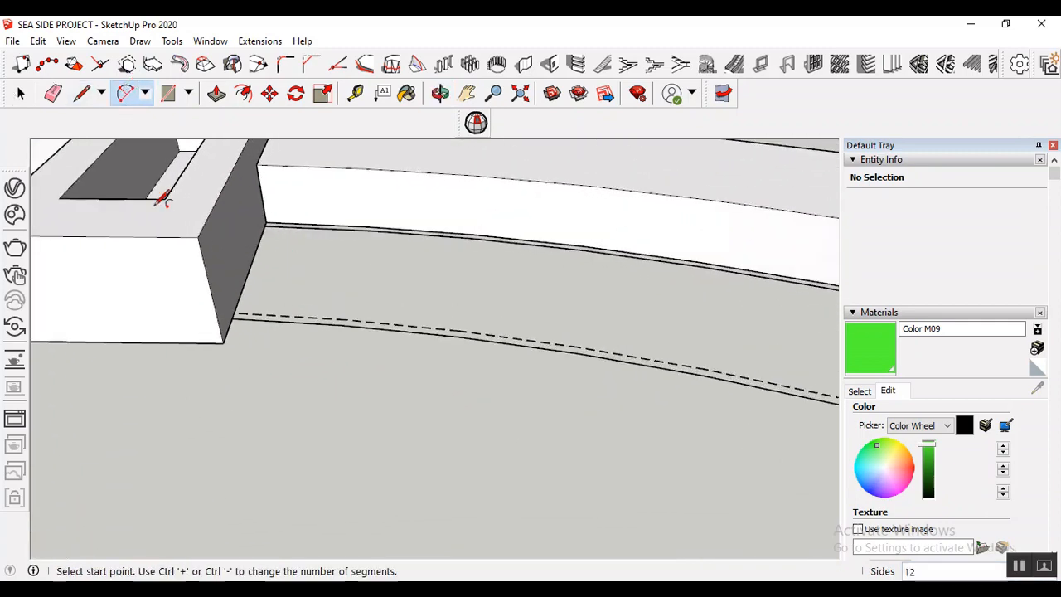
middle_drag(161, 194, 329, 230)
click(270, 226)
scroll(270, 226, down, 3)
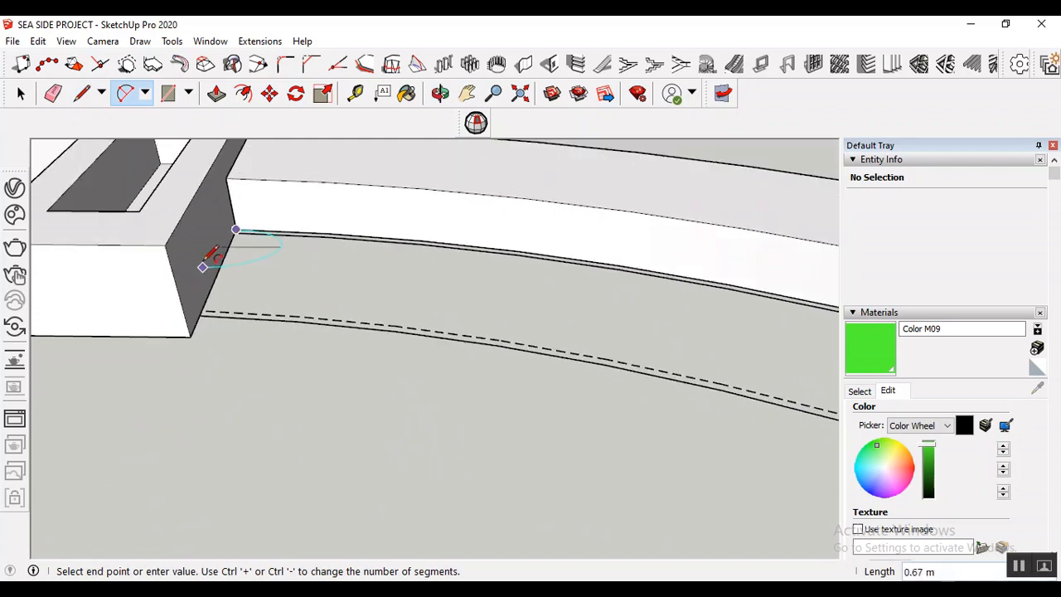
middle_drag(374, 254, 580, 364)
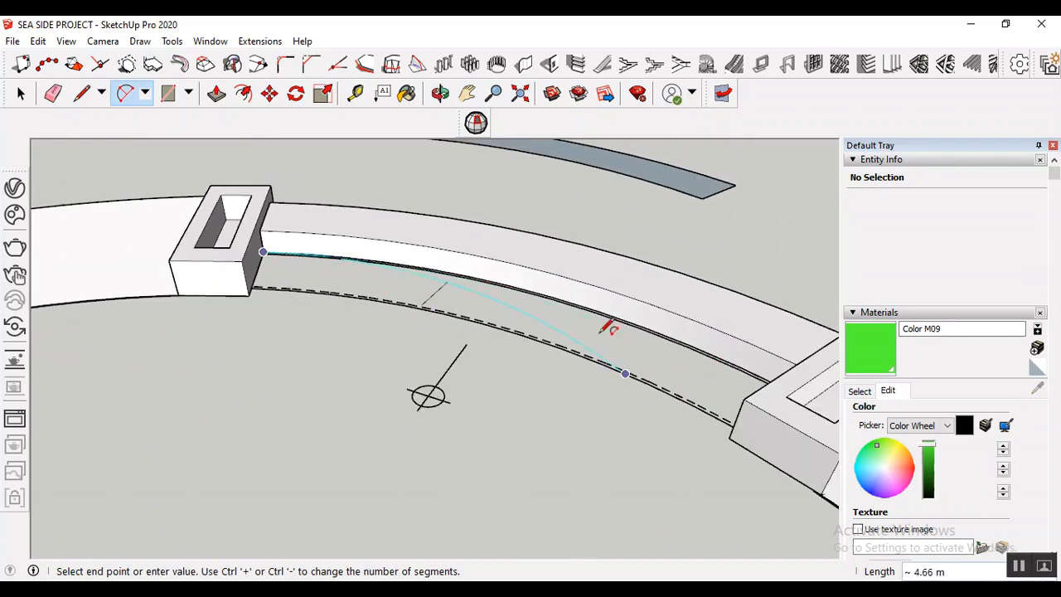
click(441, 92)
drag(398, 307, 454, 350)
drag(541, 314, 467, 494)
click(21, 93)
- Draw an arc from block to block along the raised strip's inner base edge, about 6.12 m long with a bulge of about 0.61 m
click(124, 93)
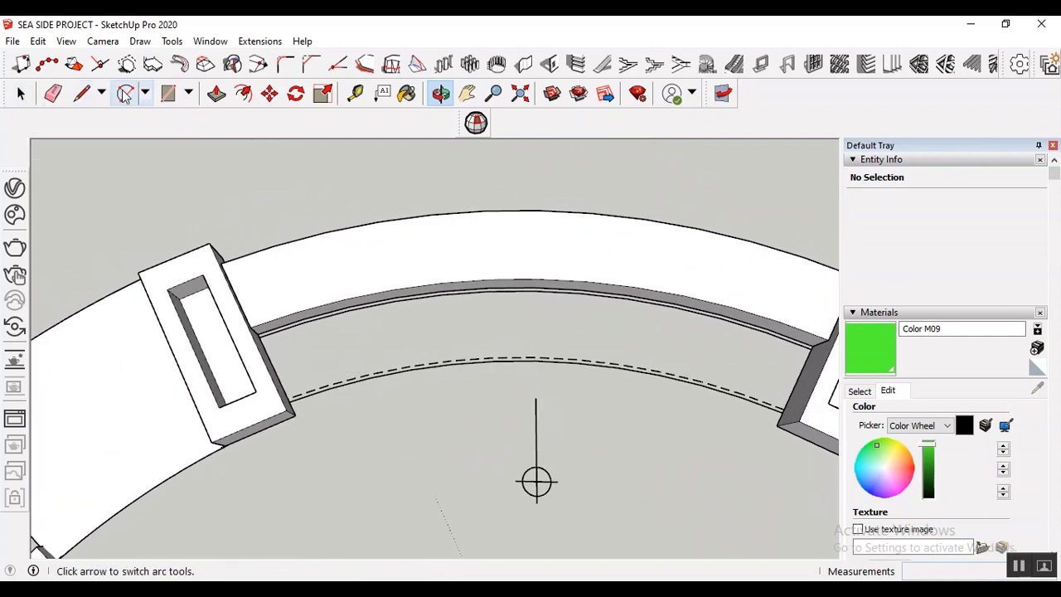
click(275, 325)
scroll(282, 353, up, 1)
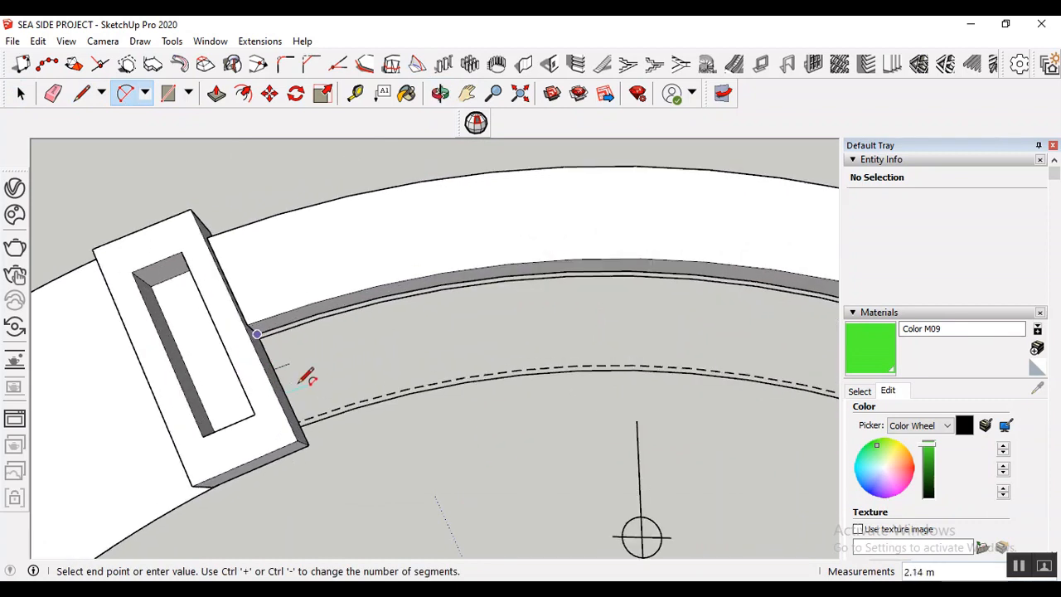
scroll(199, 323, down, 1)
scroll(197, 325, down, 1)
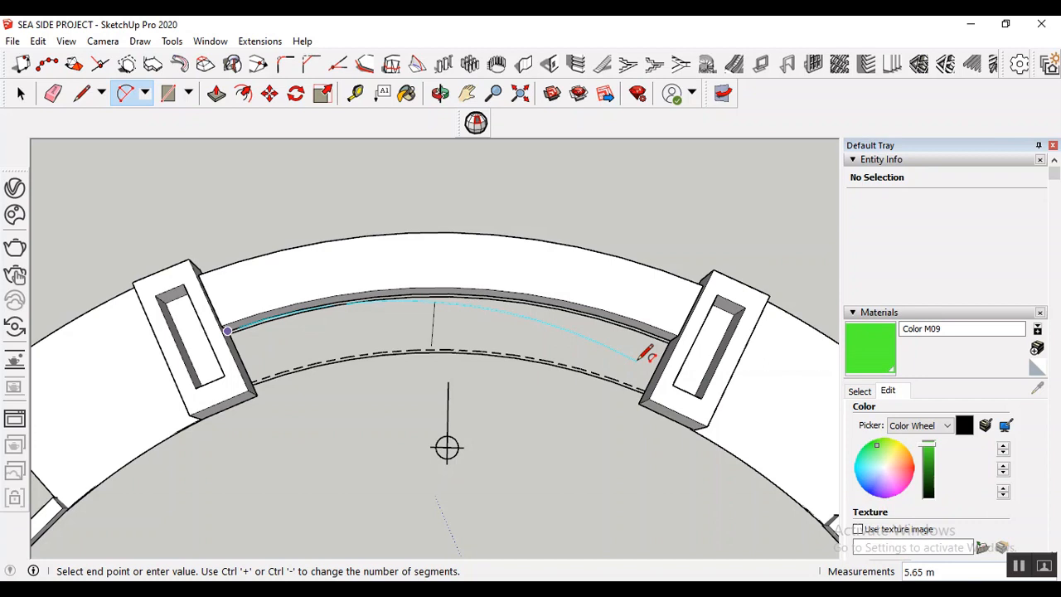
scroll(674, 339, up, 4)
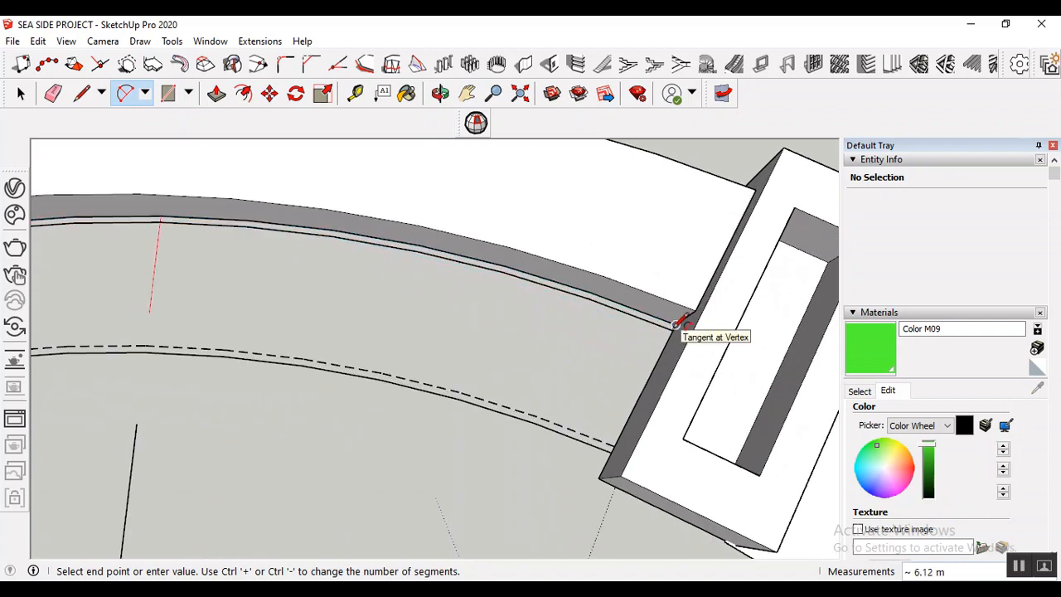
click(675, 325)
scroll(680, 330, down, 3)
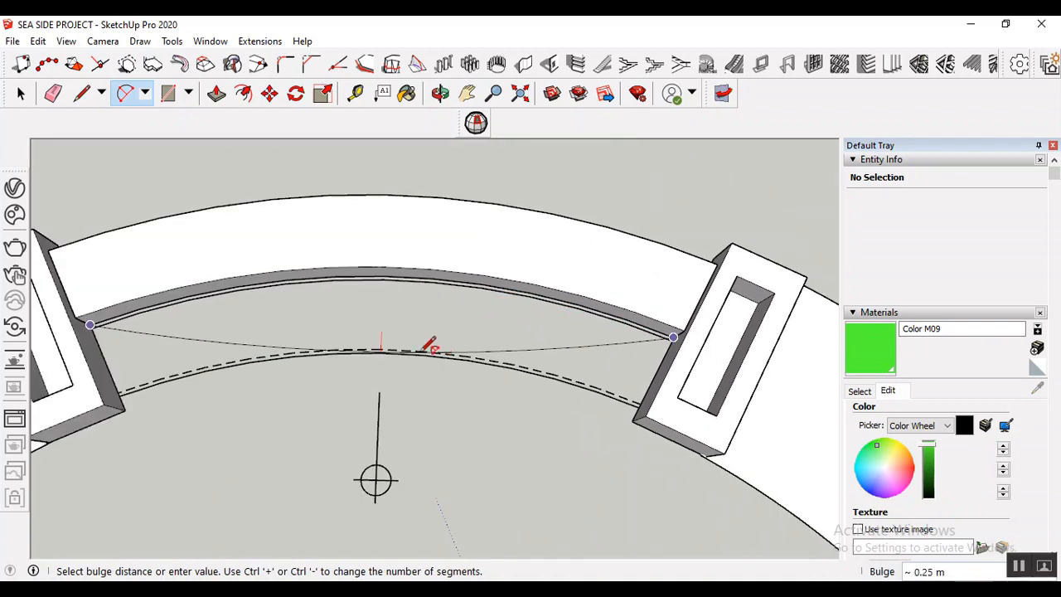
scroll(380, 292, up, 3)
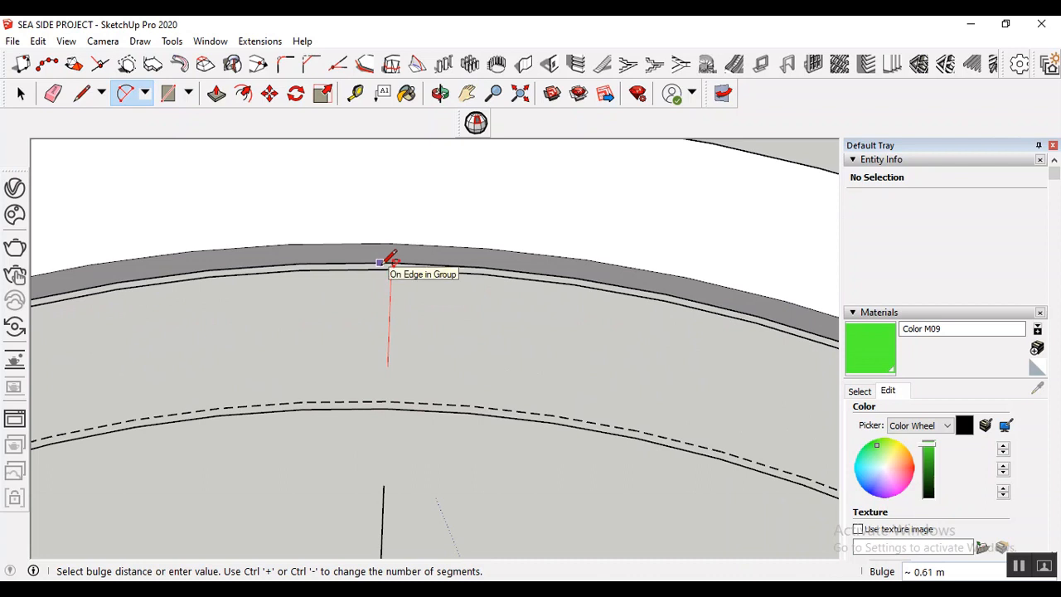
click(388, 267)
scroll(500, 286, down, 2)
scroll(135, 435, up, 1)
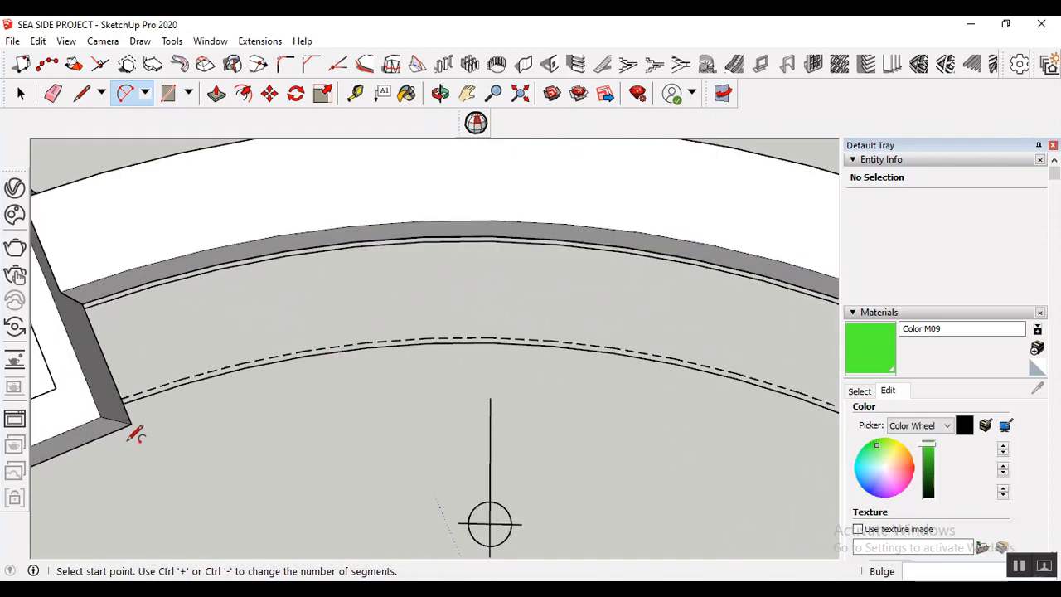
click(121, 398)
scroll(123, 396, down, 3)
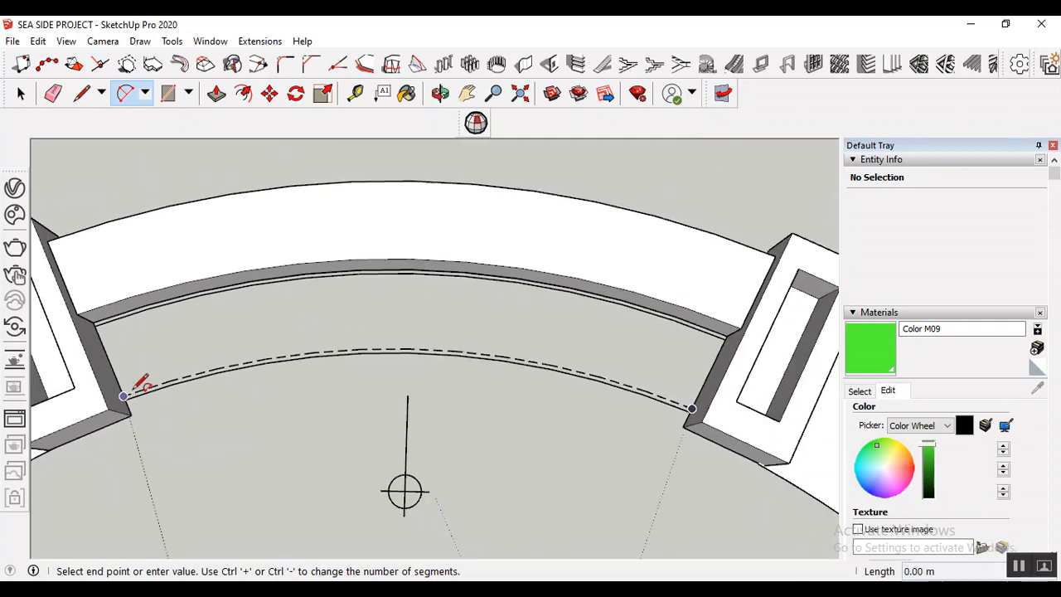
scroll(601, 406, up, 3)
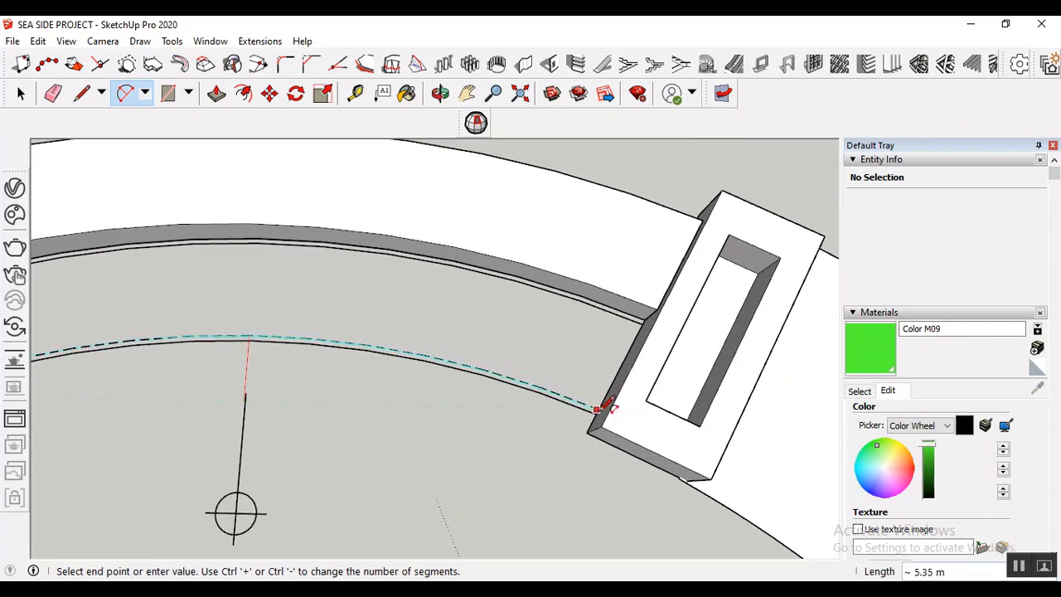
key(Escape)
- Draw a second arc between the blocks along the innermost step line, about 5.32 m long with a bulge of about 0.51 m
click(598, 409)
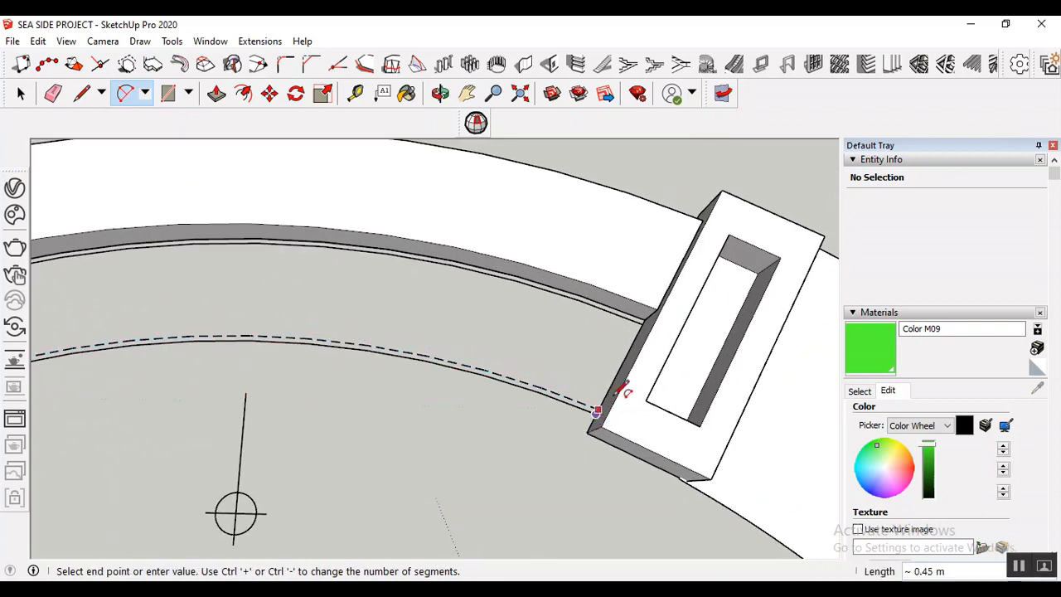
scroll(599, 409, down, 3)
scroll(226, 396, up, 2)
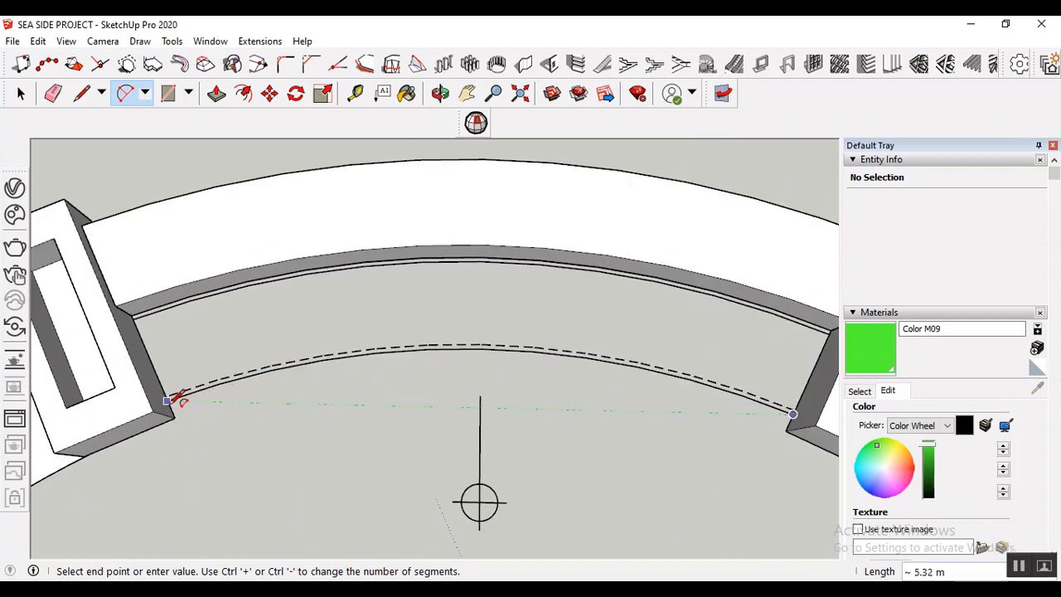
click(168, 401)
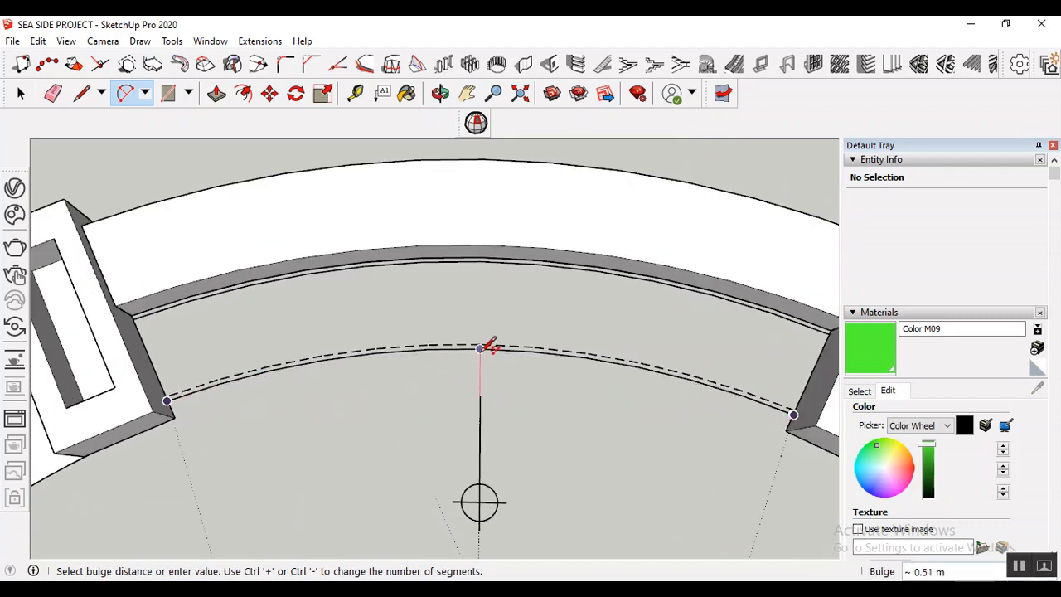
click(482, 346)
- Close both ends of the inner curved strip with straight lines along the blocks to form a face
click(81, 92)
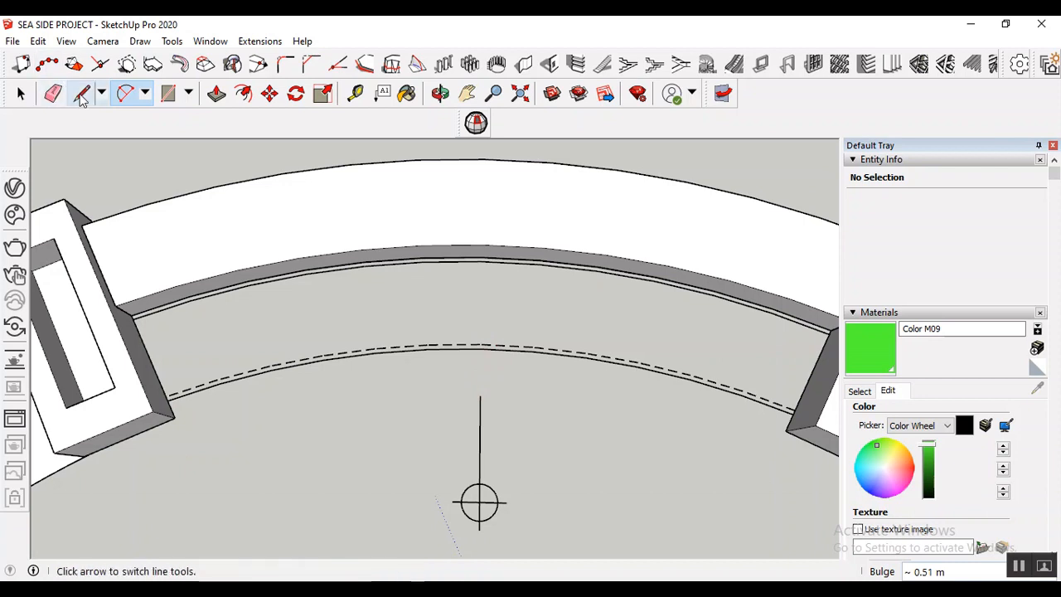
click(131, 315)
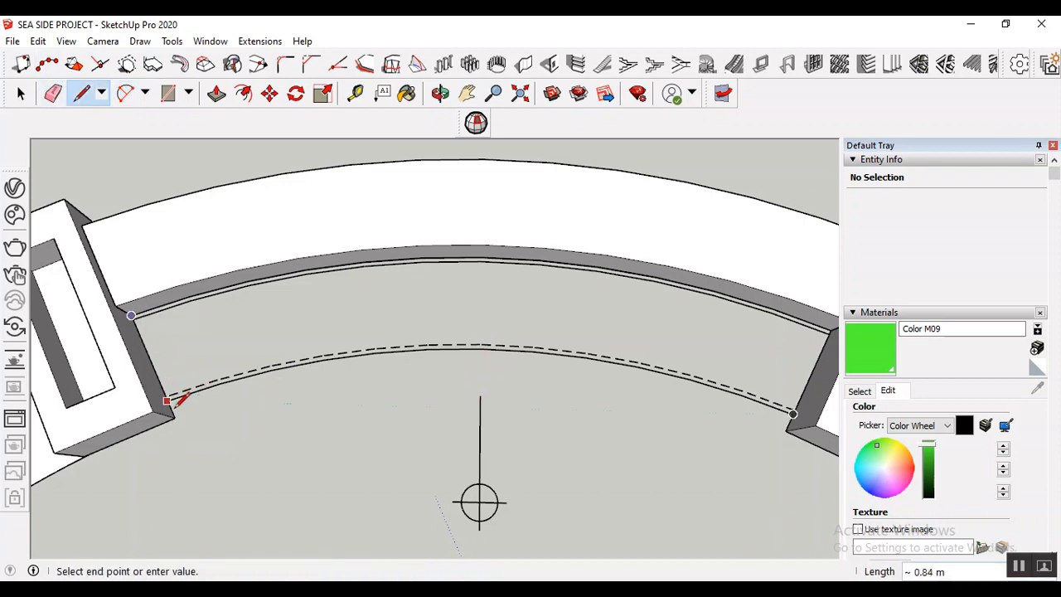
scroll(173, 401, up, 2)
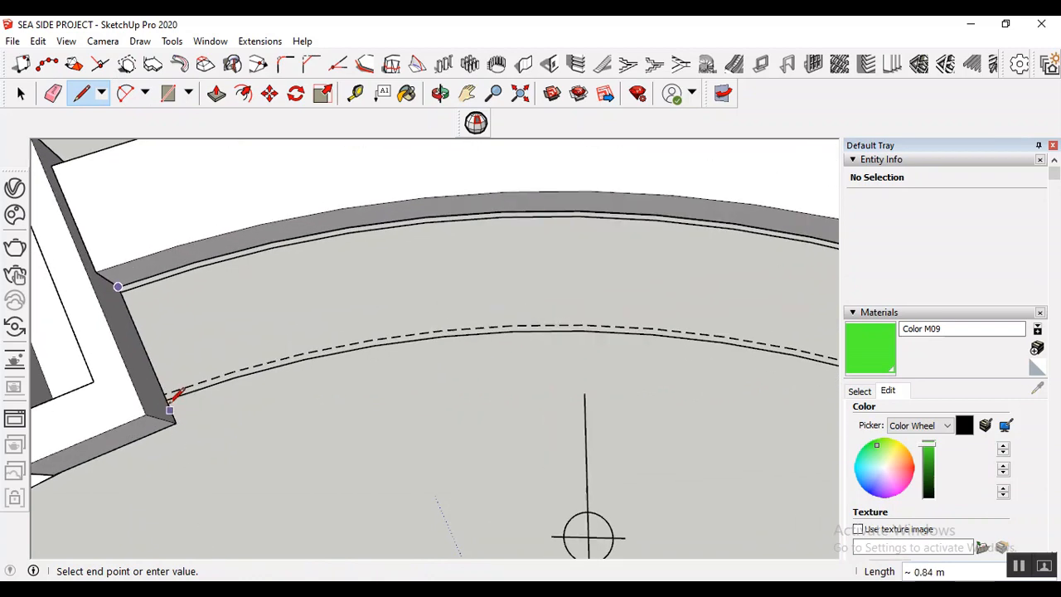
scroll(173, 395, up, 2)
key(Escape)
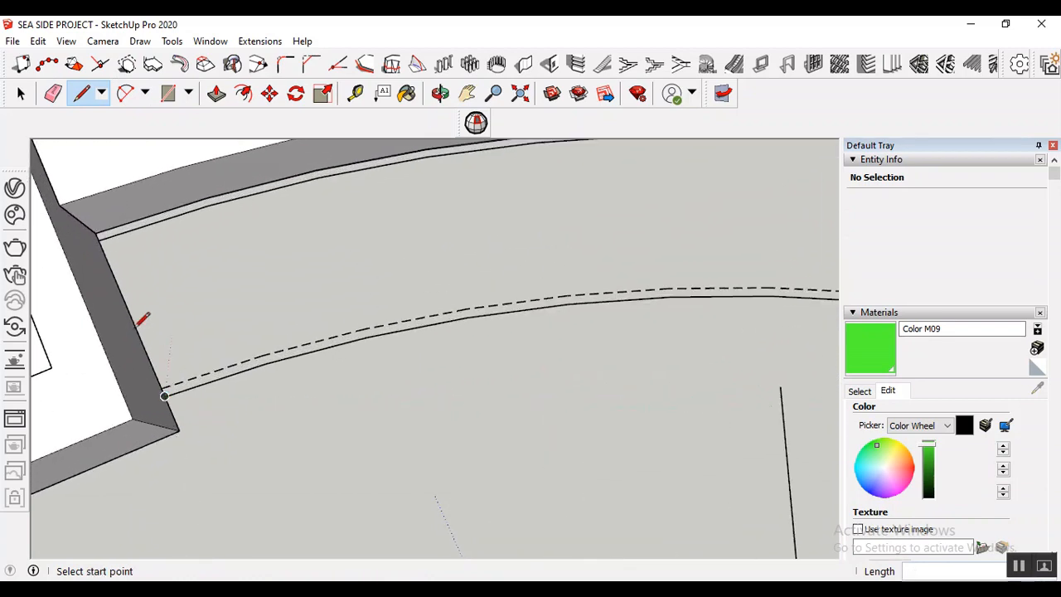
scroll(125, 315, down, 4)
scroll(718, 307, up, 3)
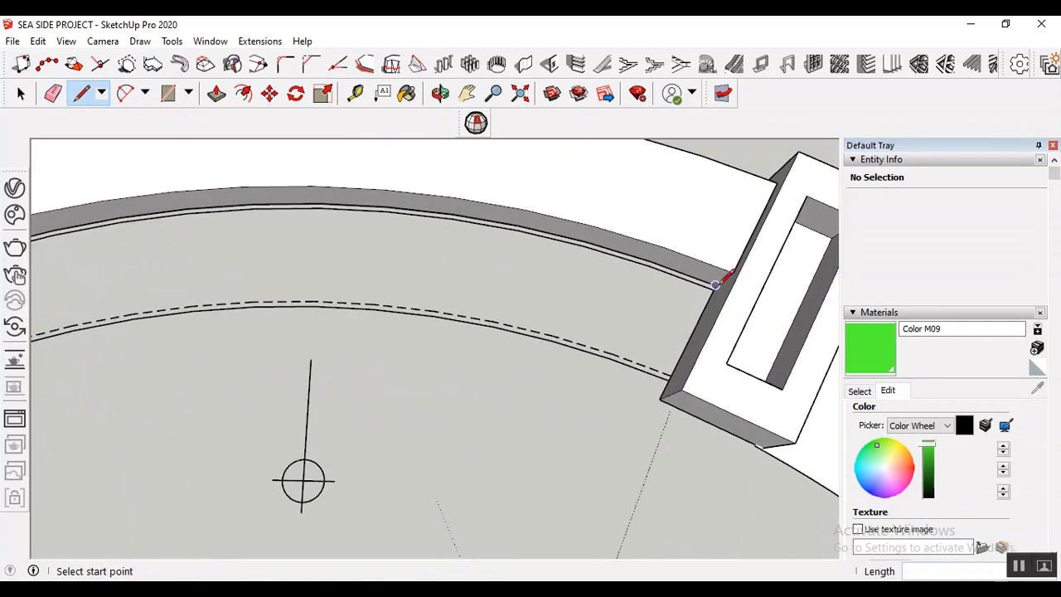
click(717, 284)
click(669, 381)
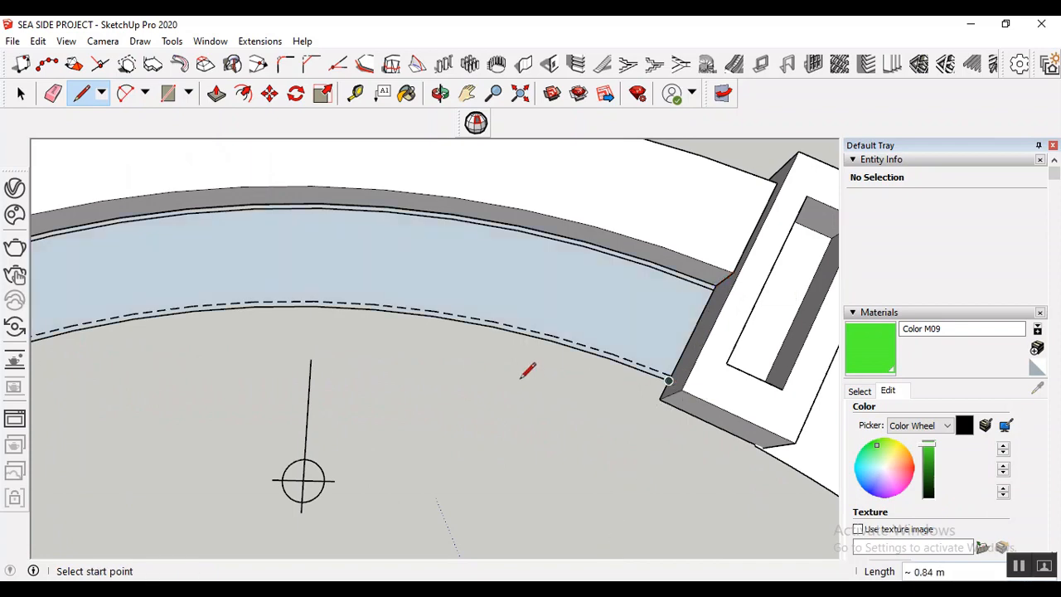
- Raise the inner curved strip face between the two recessed blocks by 0.15 m with Push/Pull
scroll(497, 372, down, 3)
click(440, 93)
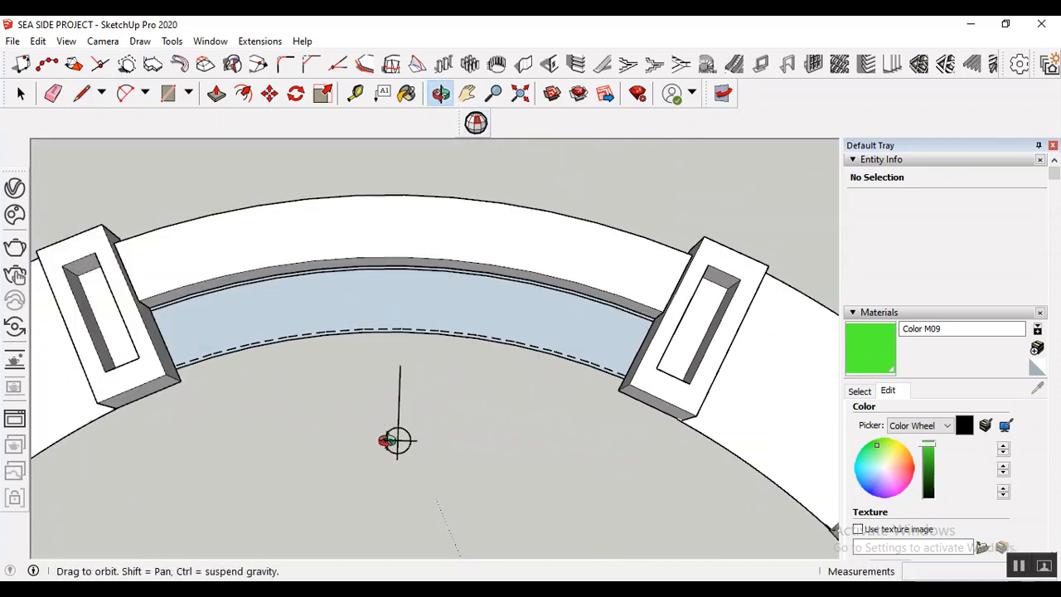
drag(388, 440, 97, 161)
click(20, 92)
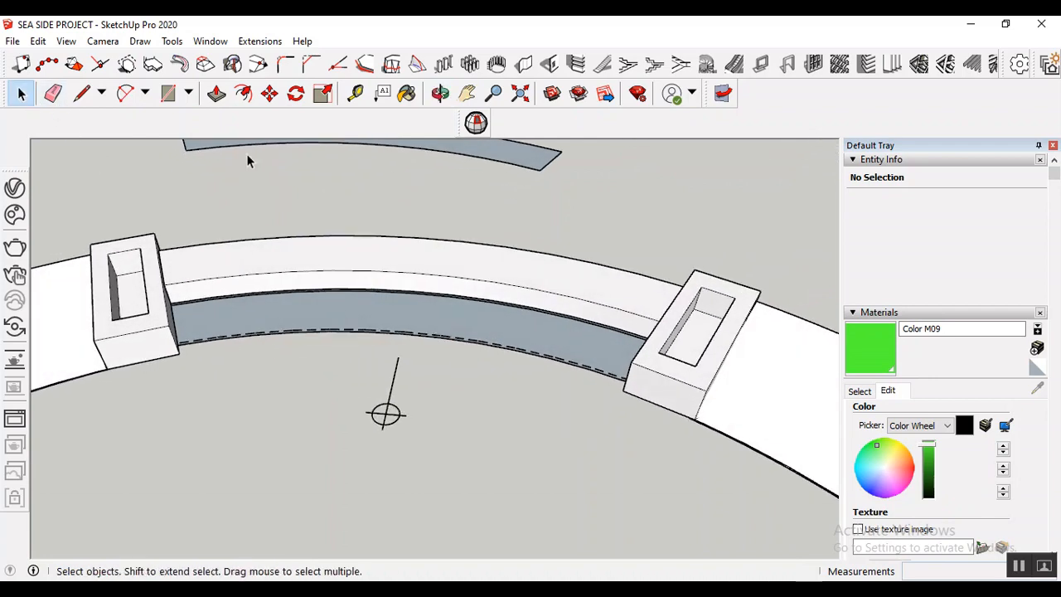
click(217, 93)
click(308, 300)
scroll(310, 298, up, 2)
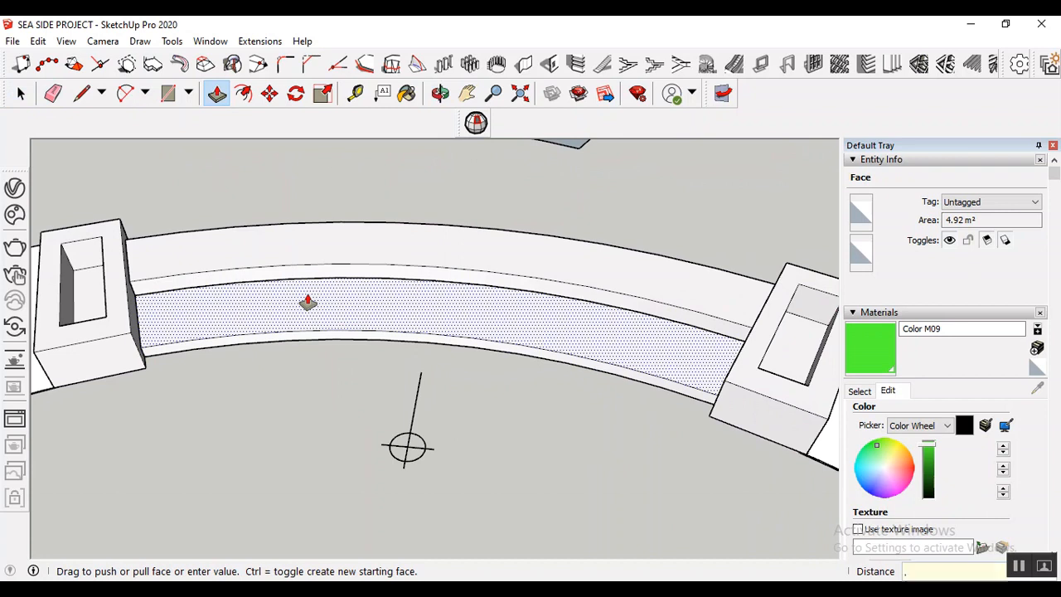
text(.15)
key(Return)
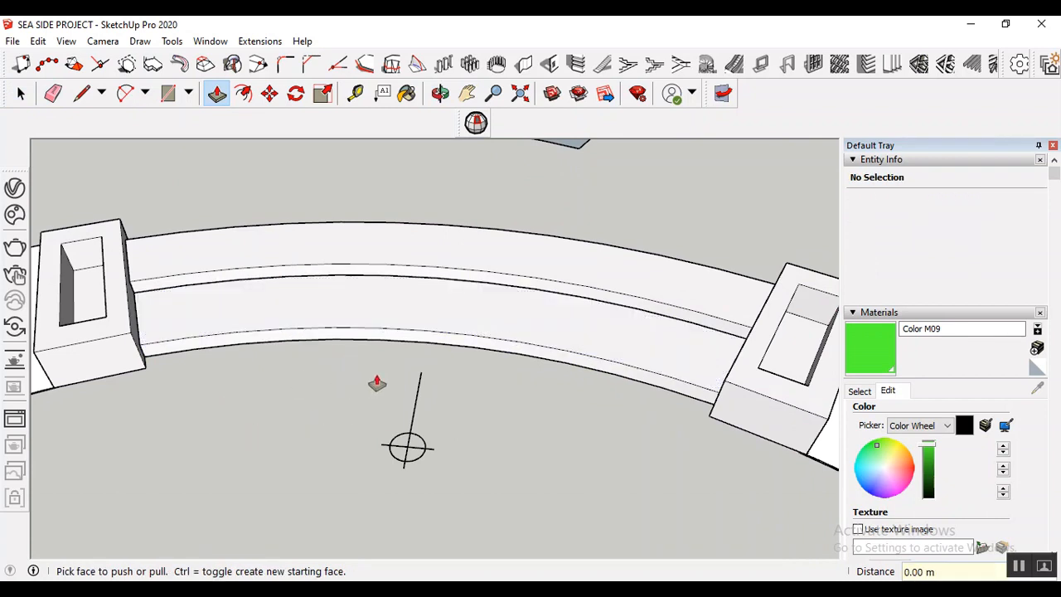
key(o)
drag(384, 383, 425, 454)
drag(359, 367, 462, 469)
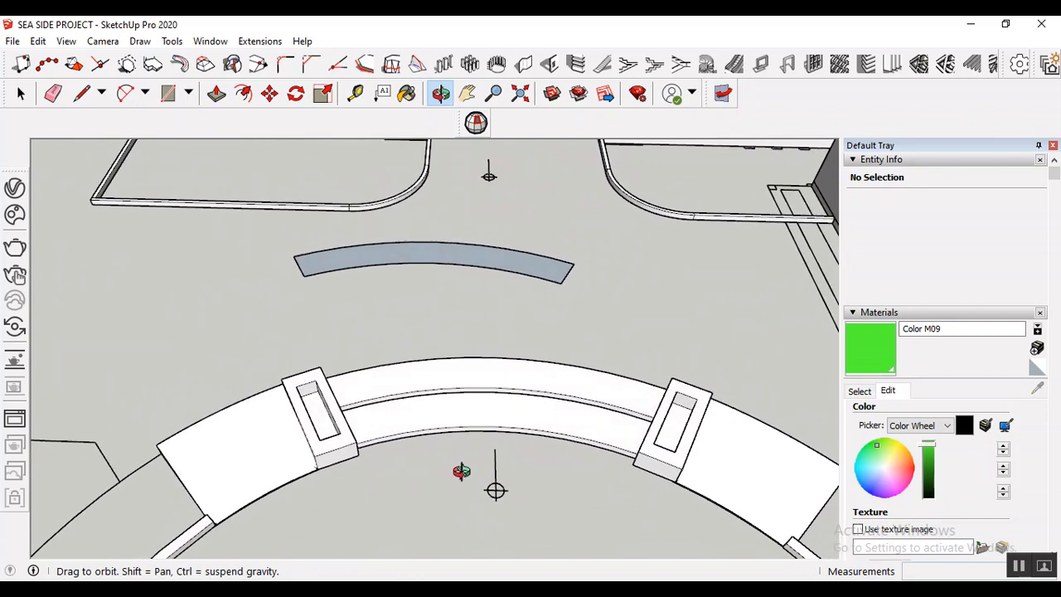
- Group the two raised curved steps between the recessed blocks into a single group
click(21, 92)
scroll(334, 381, up, 3)
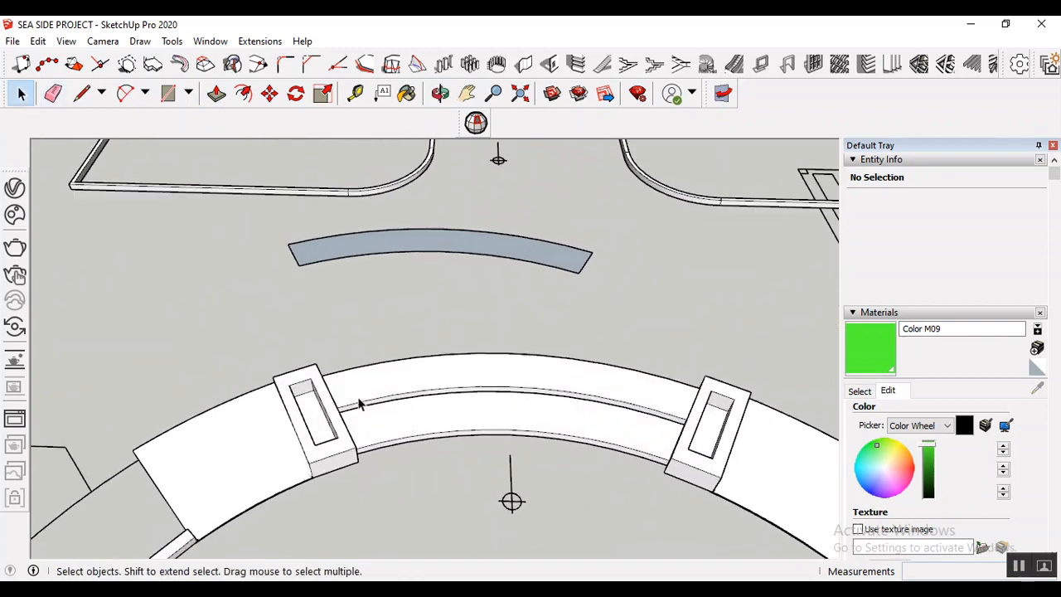
scroll(348, 431, down, 2)
scroll(307, 365, up, 2)
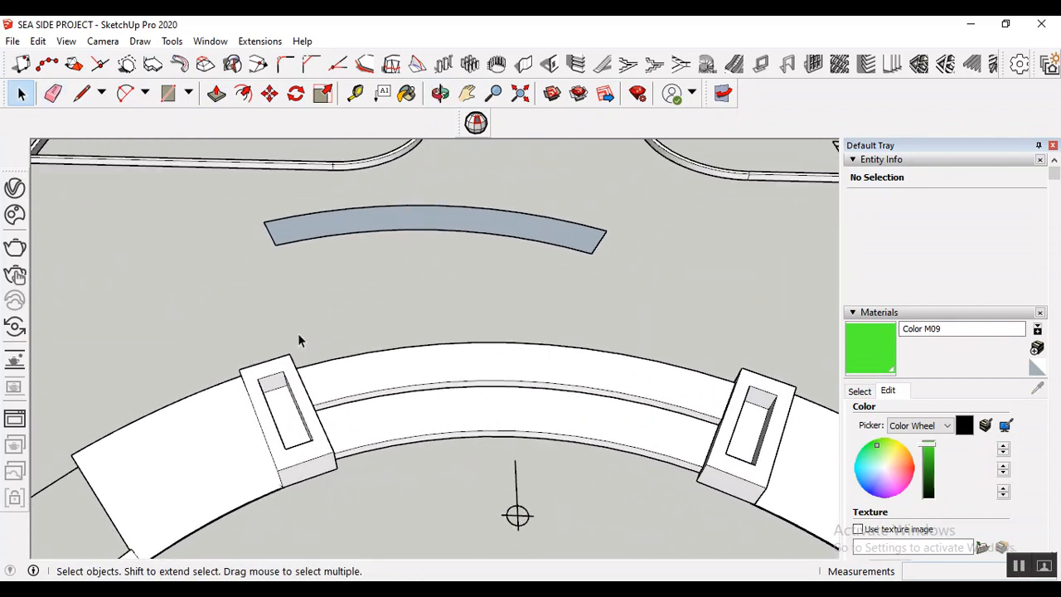
drag(323, 363, 744, 518)
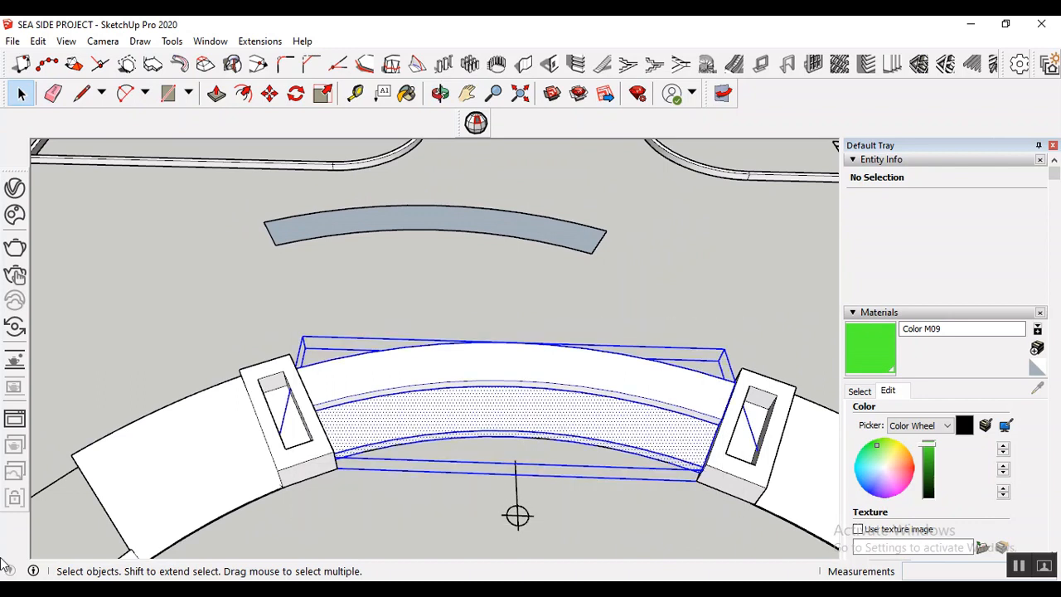
right_click(461, 417)
click(597, 211)
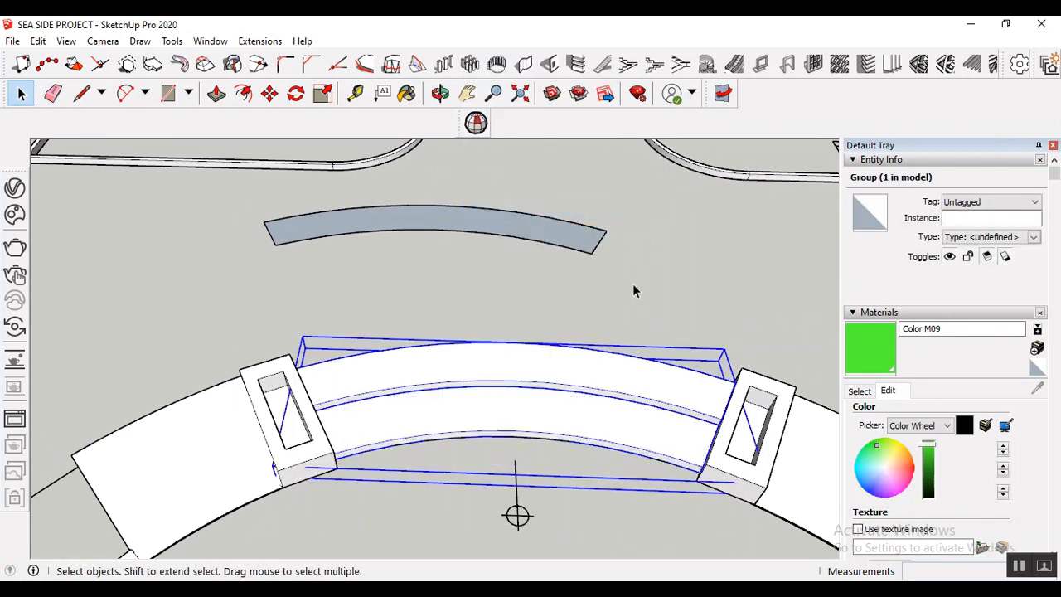
click(633, 286)
- Examine the site layout from the building and circular plaza down to the lawn outlines and parking area
middle_drag(225, 303, 450, 391)
scroll(450, 390, up, 2)
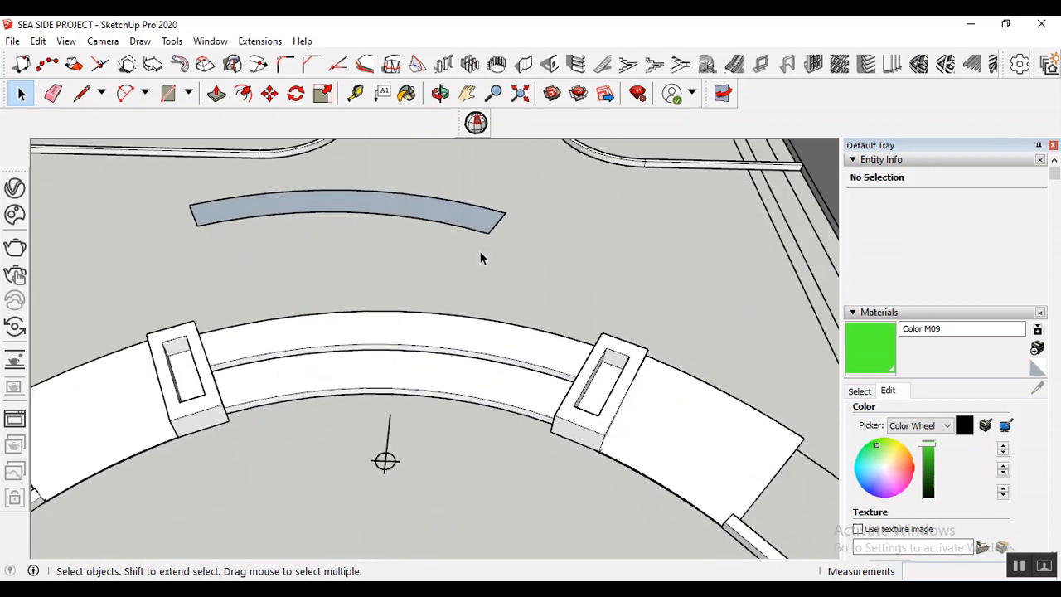
scroll(481, 258, down, 4)
scroll(433, 274, down, 2)
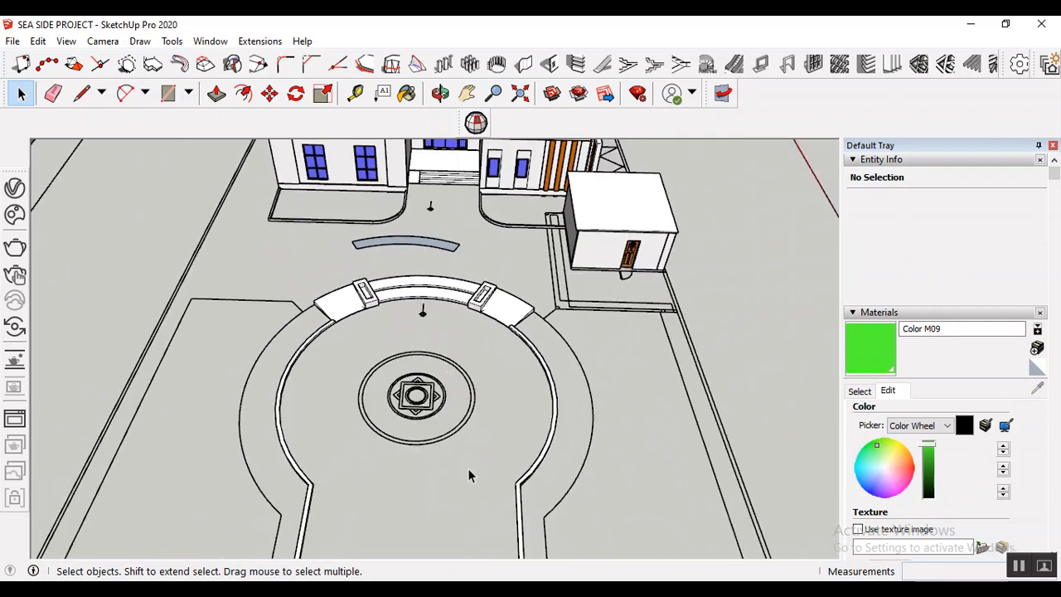
scroll(469, 364, down, 2)
scroll(406, 278, down, 2)
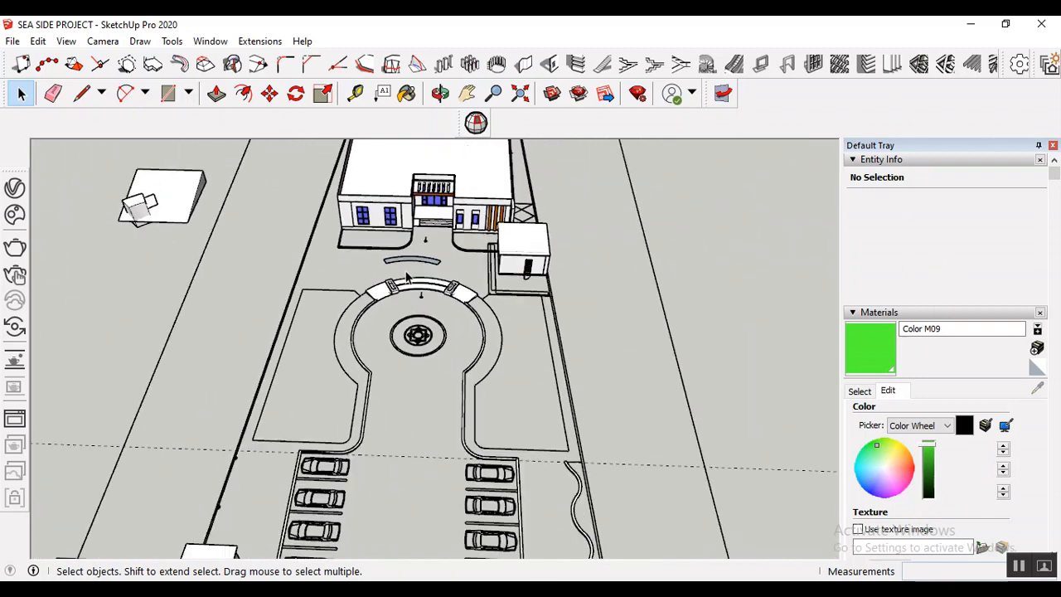
scroll(396, 356, up, 1)
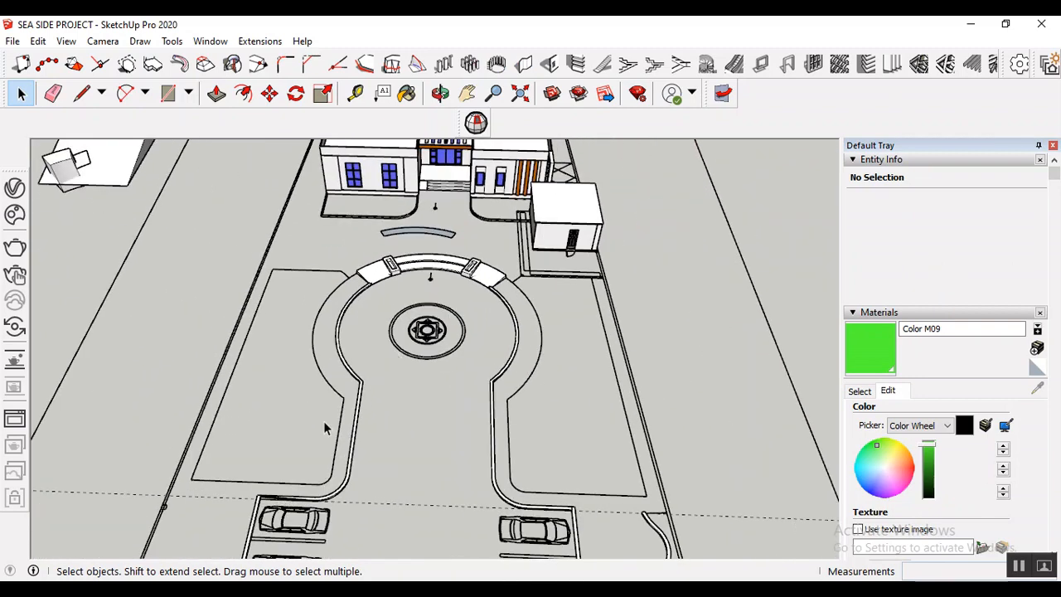
scroll(279, 313, down, 1)
scroll(295, 367, down, 1)
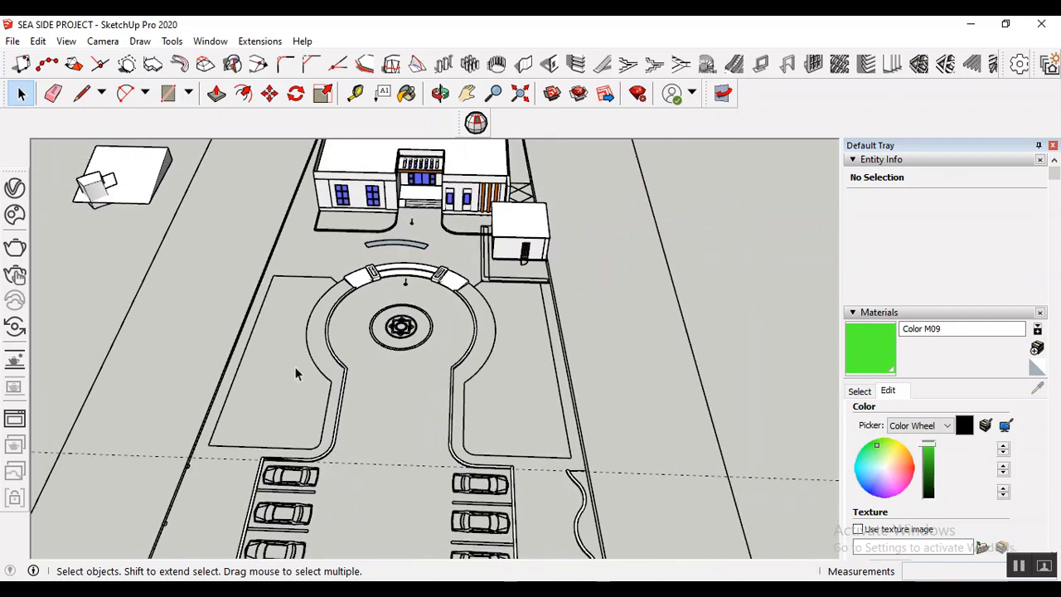
scroll(333, 274, down, 2)
scroll(306, 251, up, 2)
scroll(319, 253, down, 1)
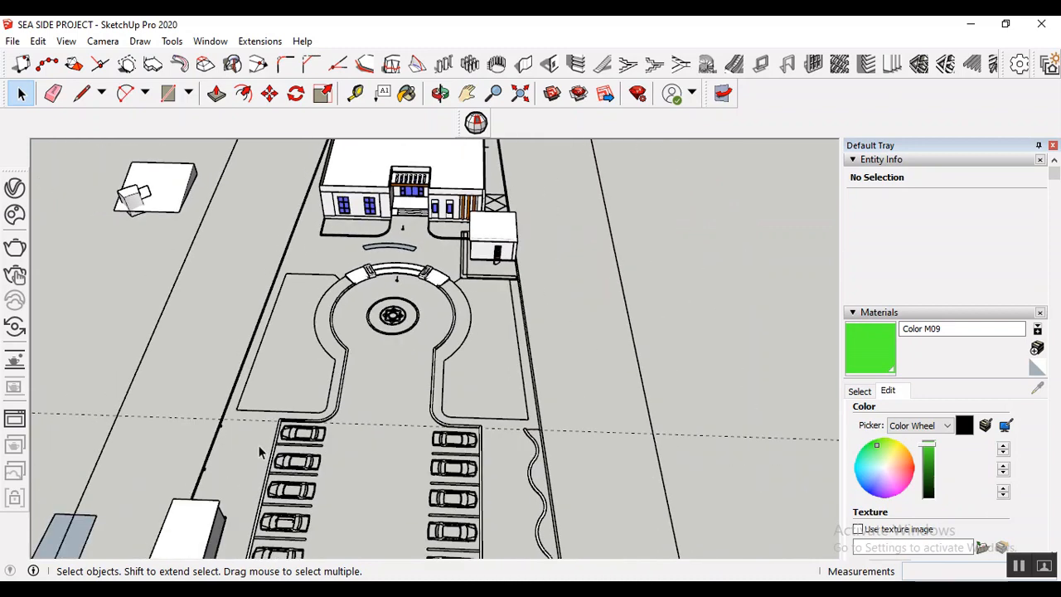
scroll(334, 331, down, 1)
scroll(430, 296, down, 1)
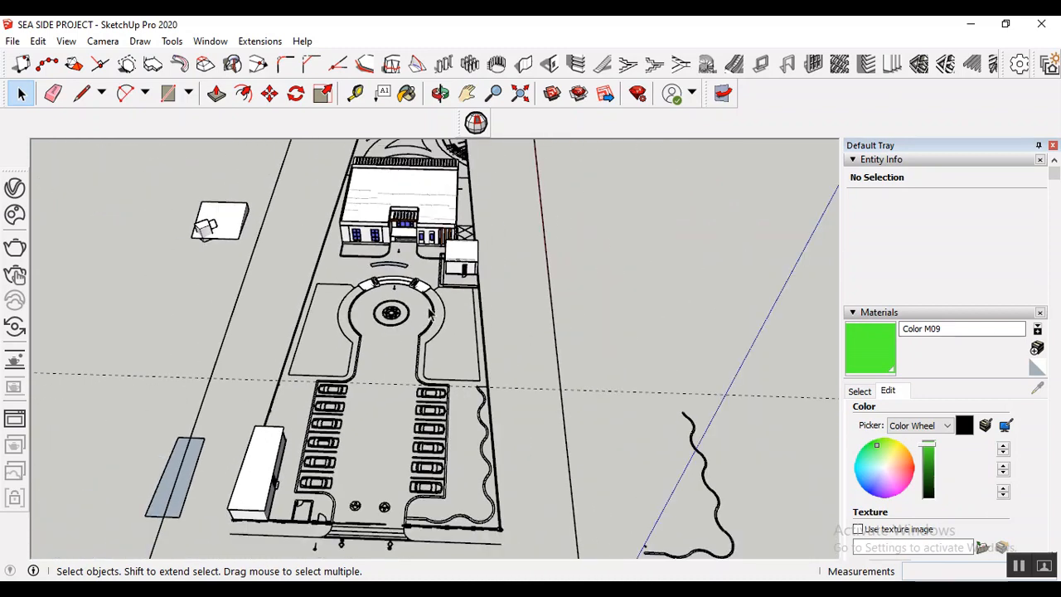
- Trace the plaza's outer curve with an arc from the wedge's outer corner to the lawn outline's inner corner, on the small building's side
scroll(438, 541, up, 2)
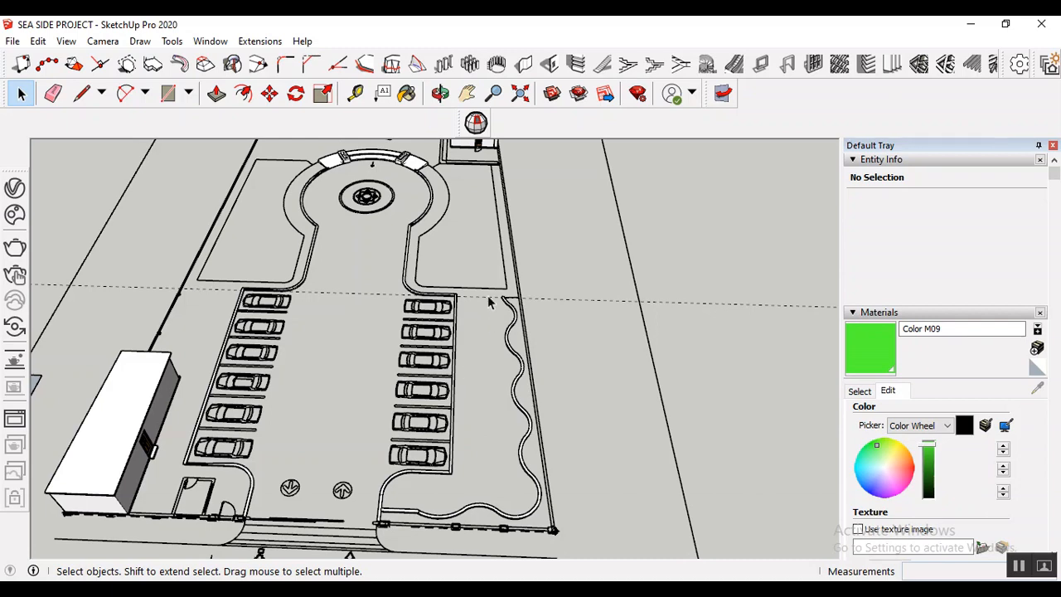
scroll(442, 206, up, 2)
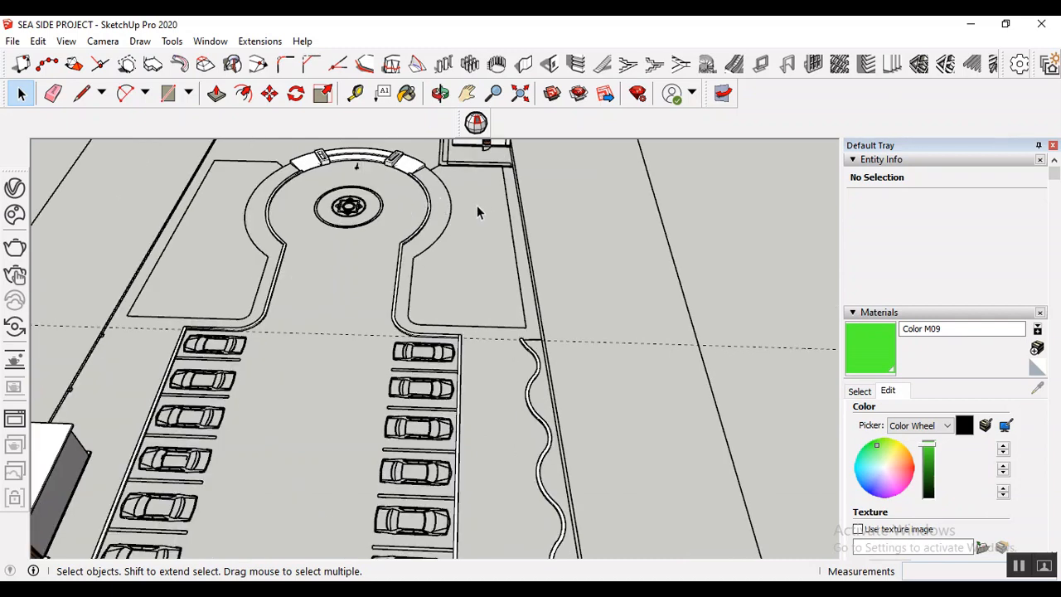
scroll(461, 251, up, 4)
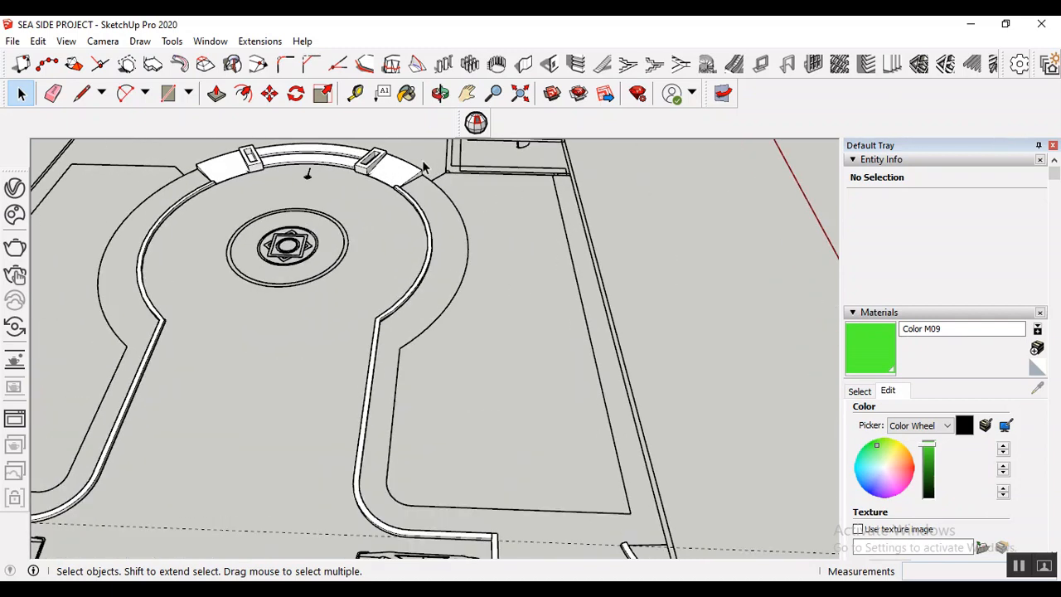
click(126, 92)
scroll(466, 221, up, 2)
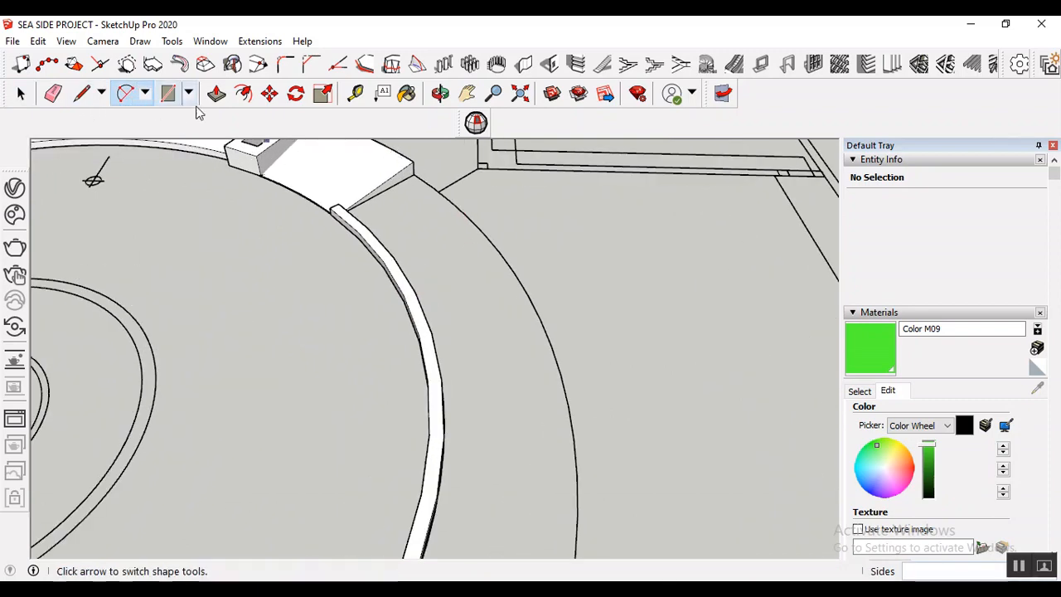
click(415, 174)
scroll(526, 279, down, 3)
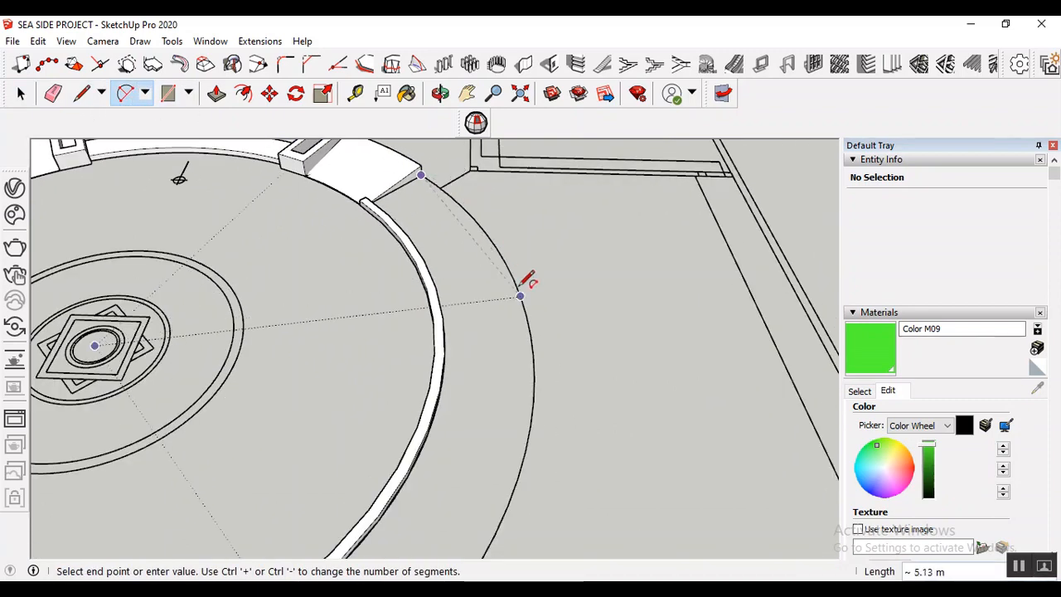
scroll(515, 199, down, 1)
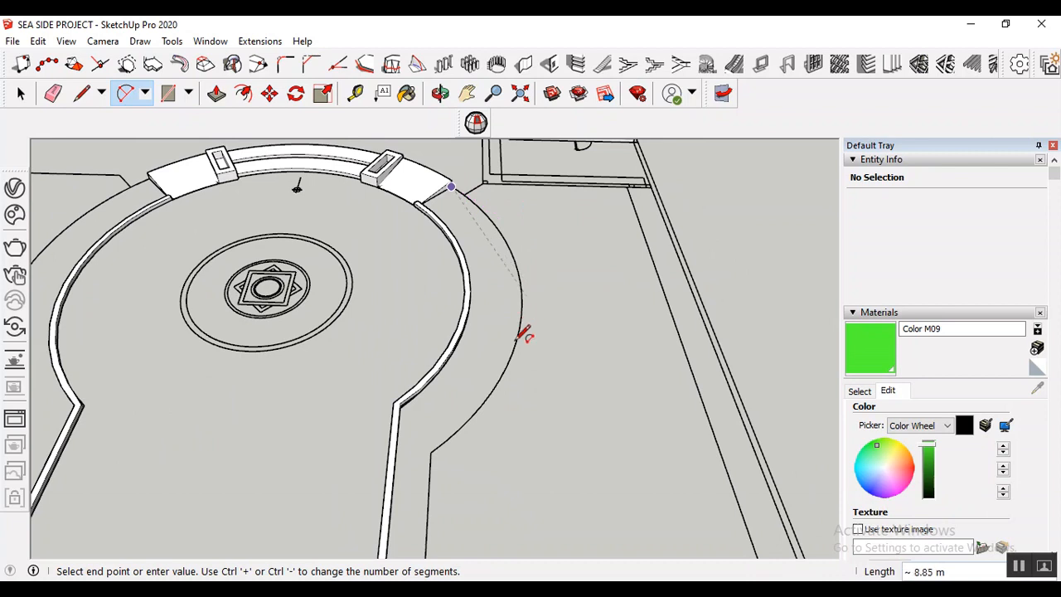
click(430, 452)
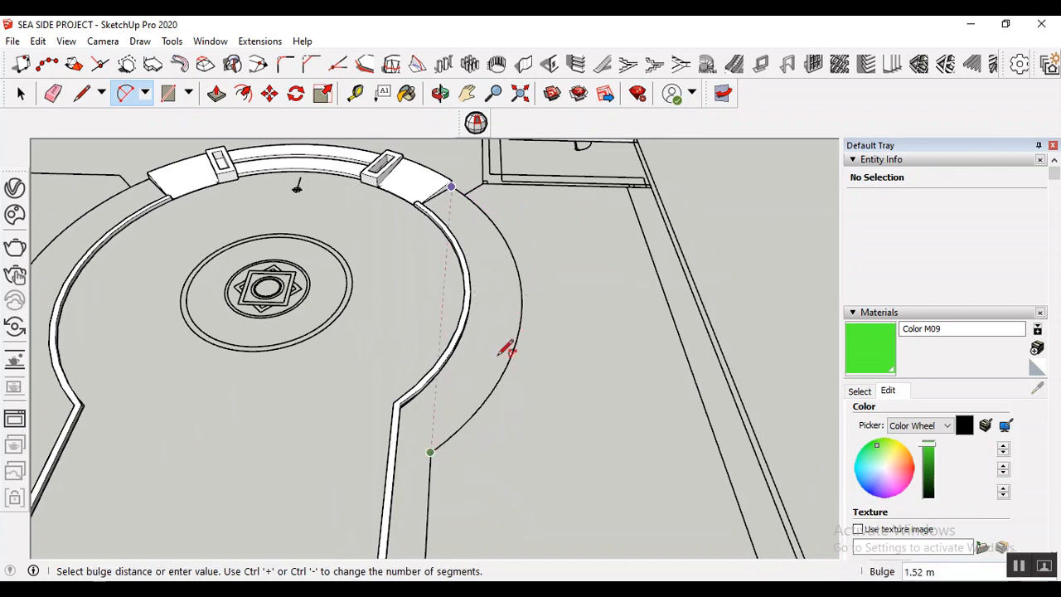
click(520, 281)
- Draw a line about 6.44 m long from the arc's end along the lawn's straight inner edge to its rounded corner
scroll(490, 201, down, 3)
scroll(483, 336, up, 2)
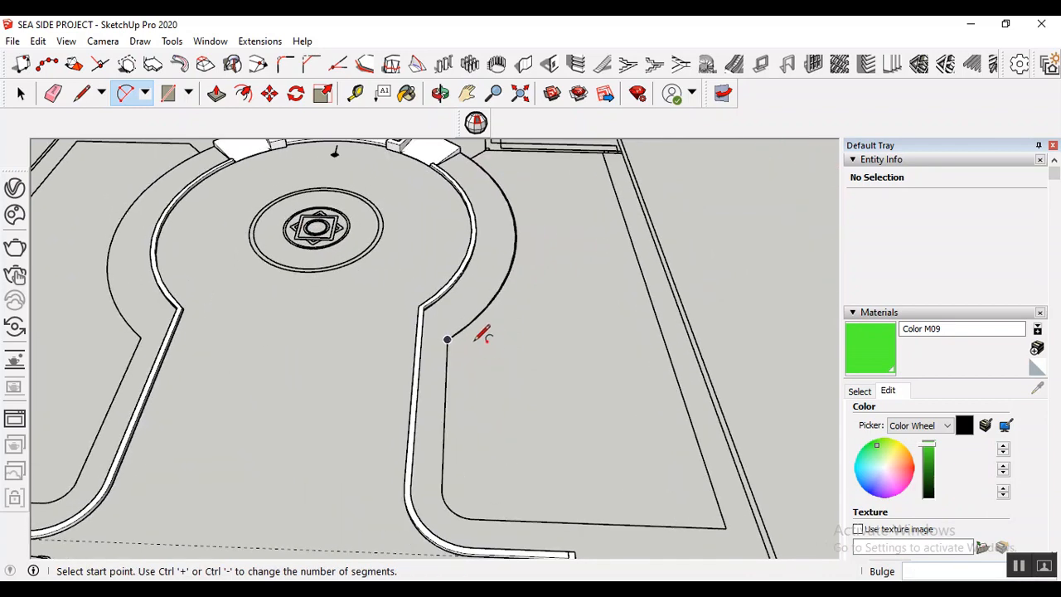
scroll(477, 363, down, 2)
scroll(479, 370, up, 2)
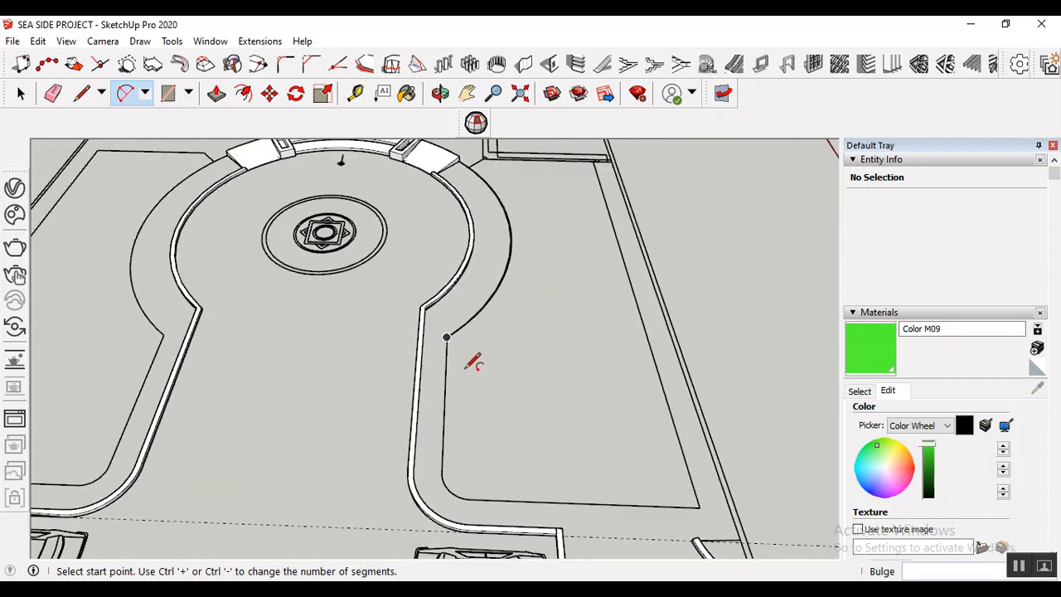
scroll(466, 368, up, 1)
scroll(373, 348, down, 2)
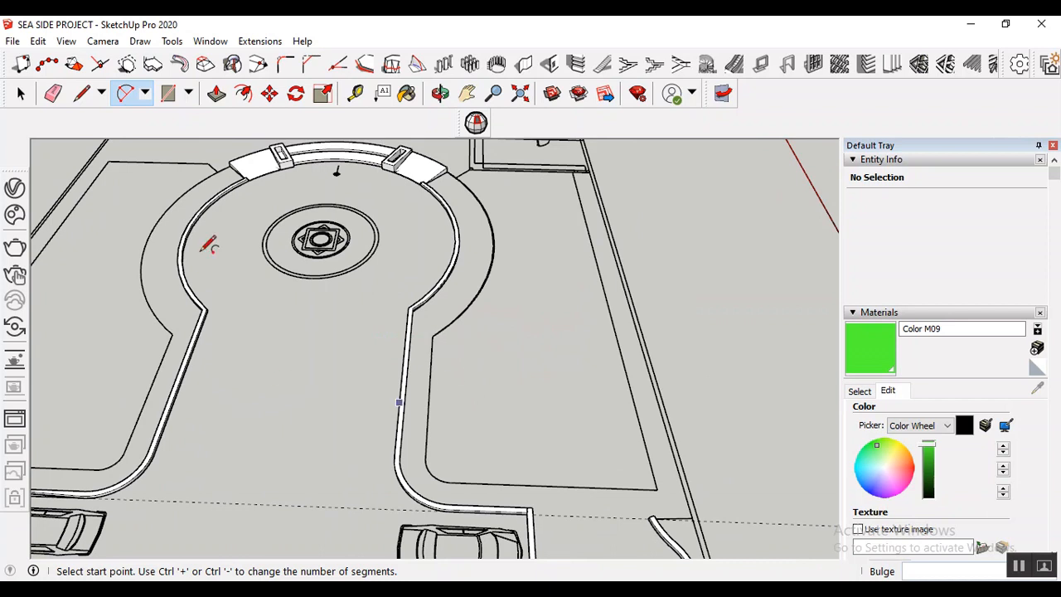
click(82, 93)
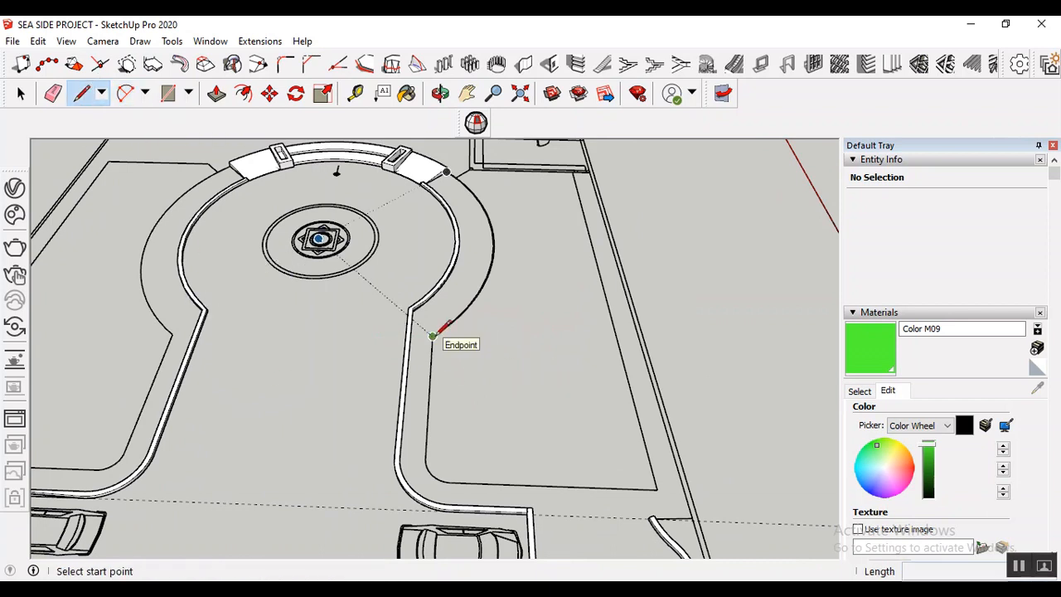
click(432, 335)
click(426, 457)
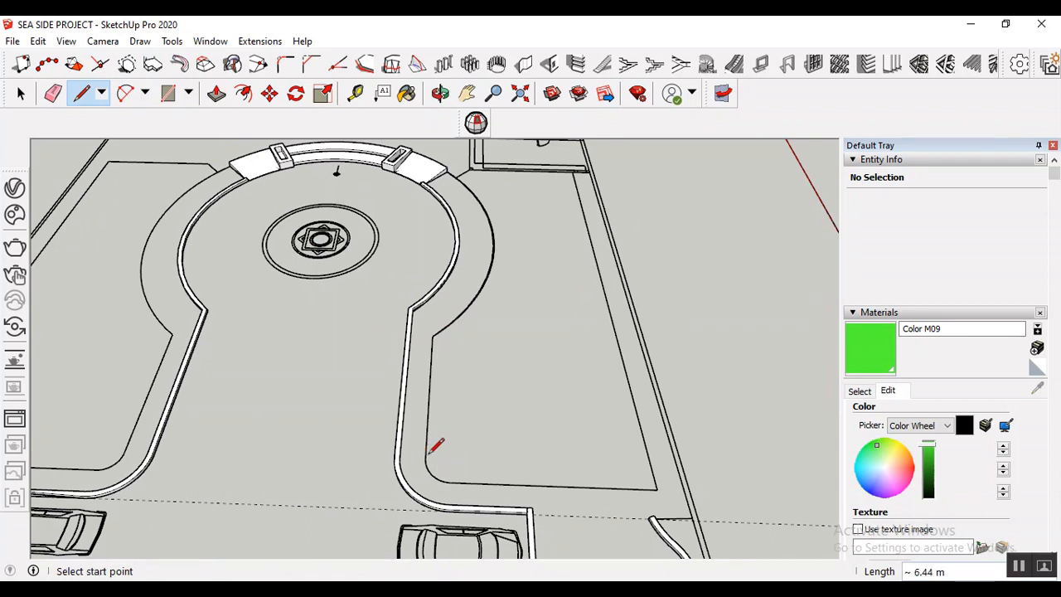
- Trace the lawn's rounded corner with a 1 m radius arc and continue with a line about 7.76 m long along the edge facing the parking
click(125, 93)
click(425, 458)
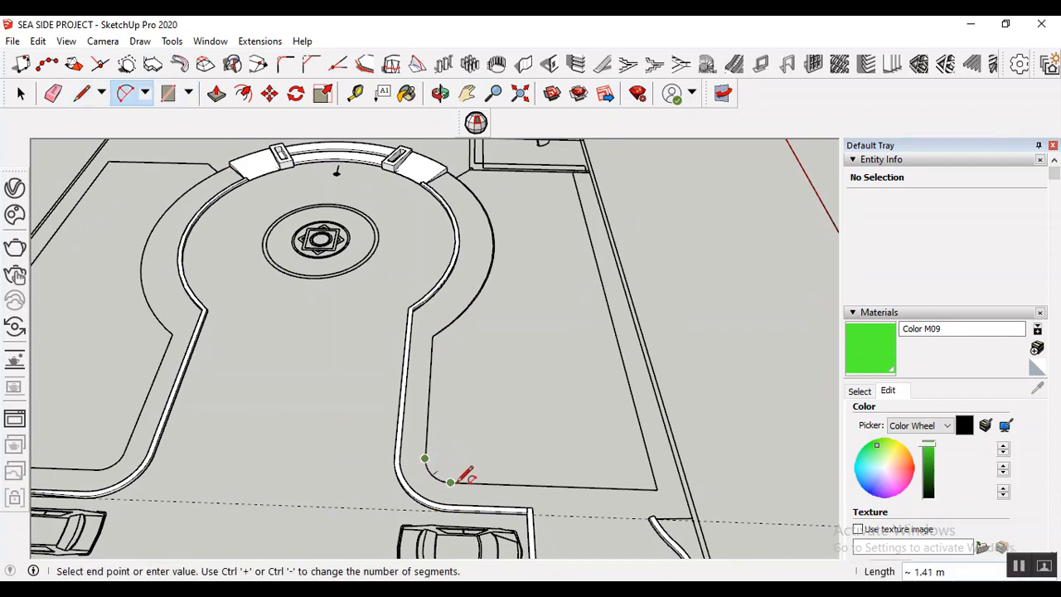
click(447, 480)
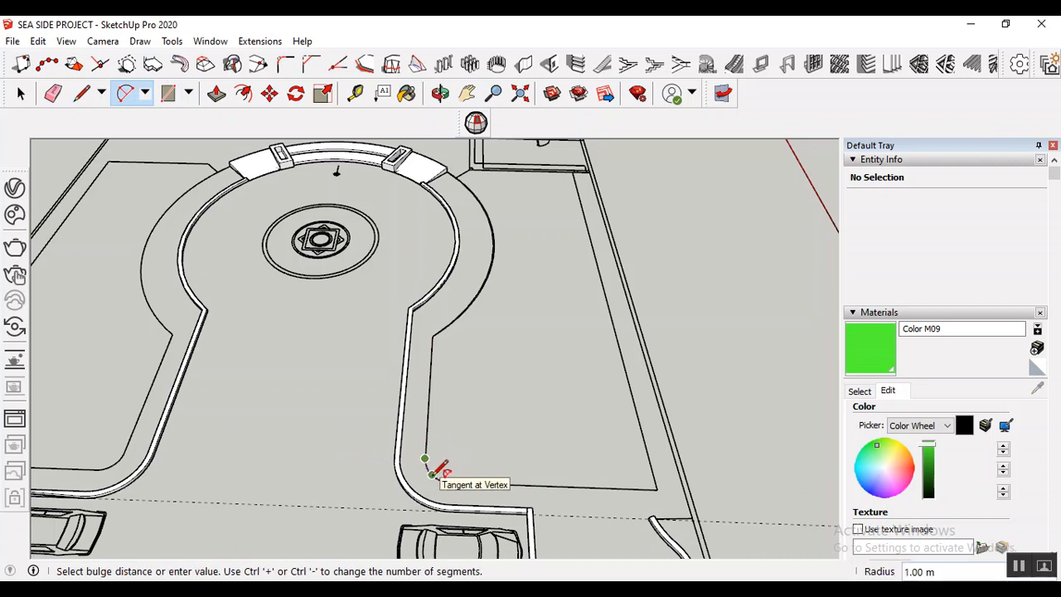
click(81, 93)
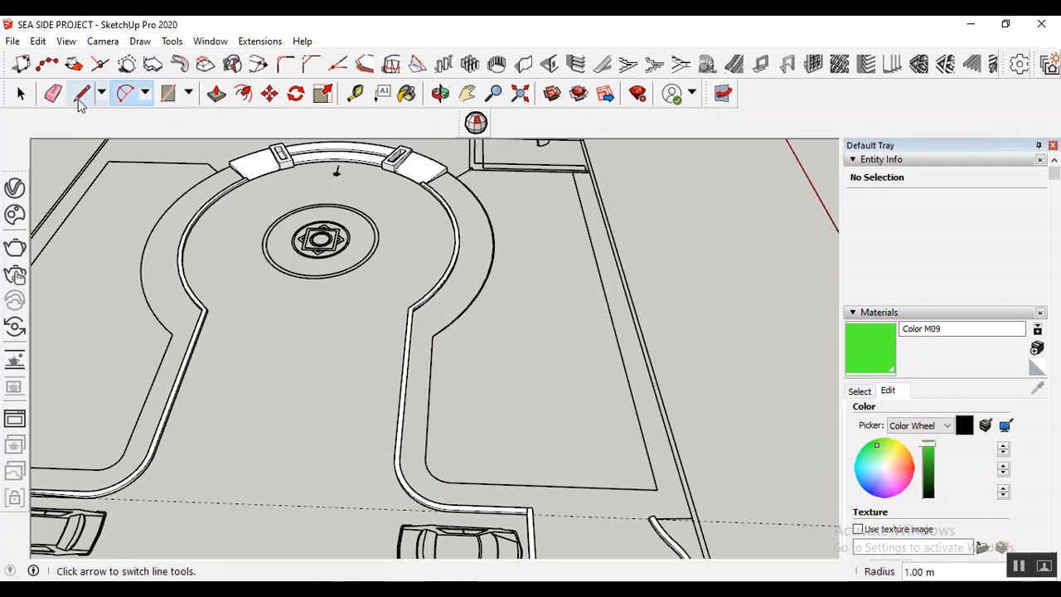
click(451, 482)
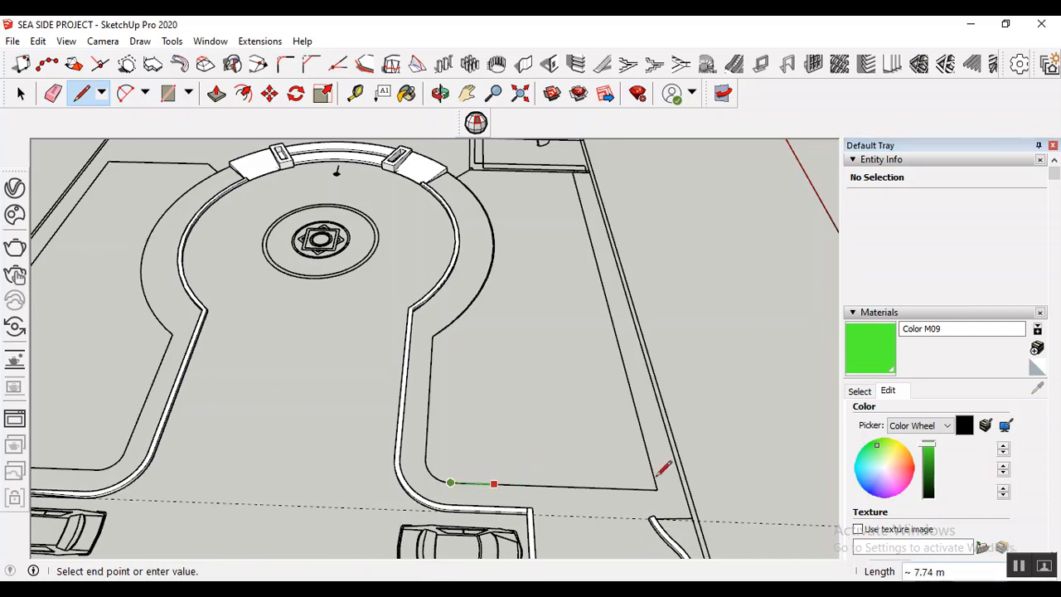
click(657, 490)
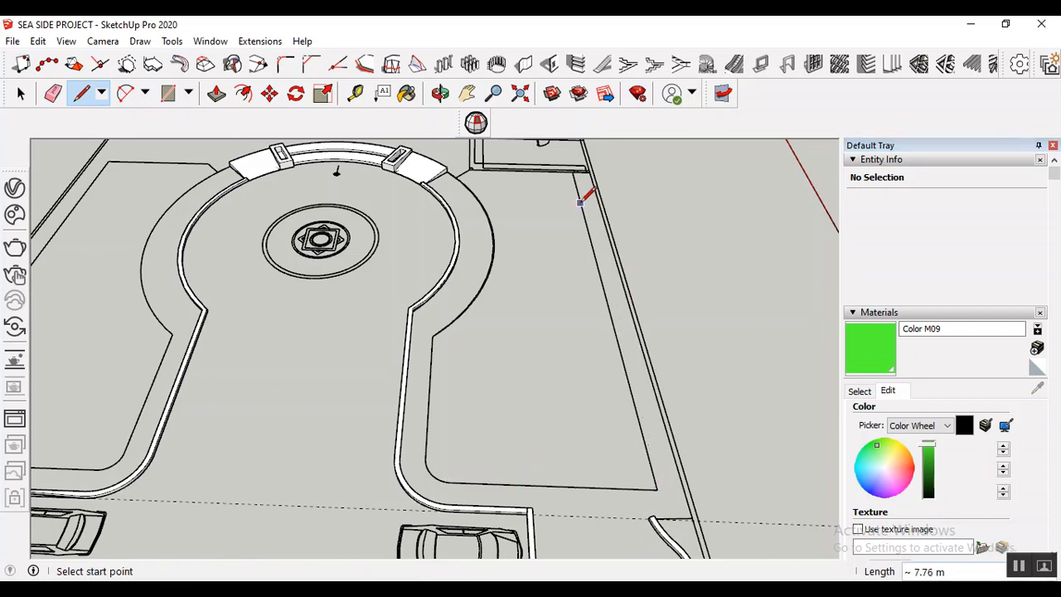
- Draw a line about 21.80 m long along the boundary wall's inner edge, from the small building's enclosure corner to the wavy curb's cross line
scroll(547, 375, down, 2)
scroll(561, 336, up, 2)
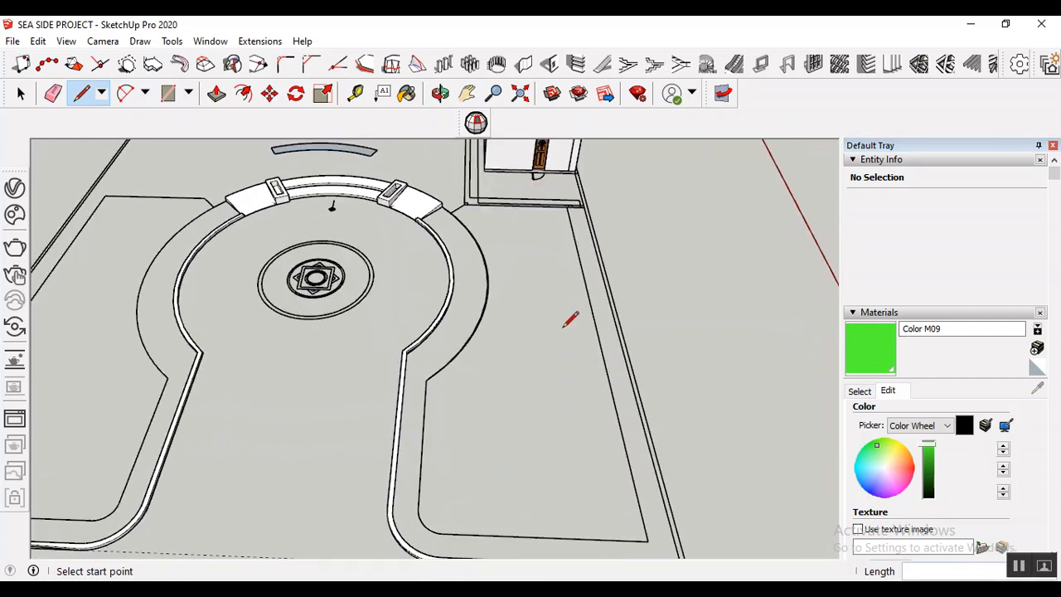
scroll(572, 227, up, 3)
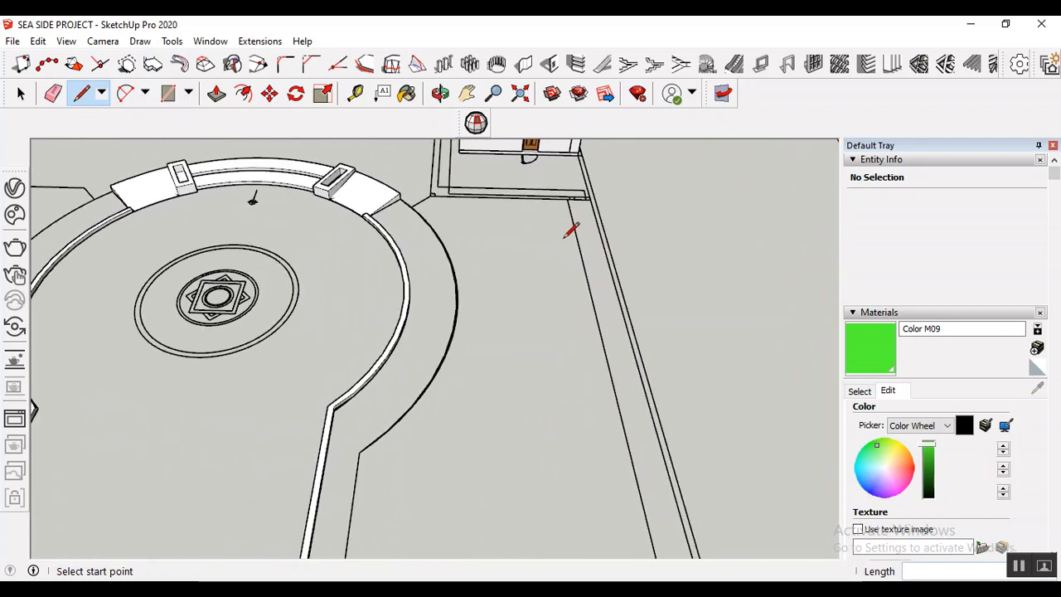
scroll(568, 282, down, 2)
scroll(567, 258, up, 3)
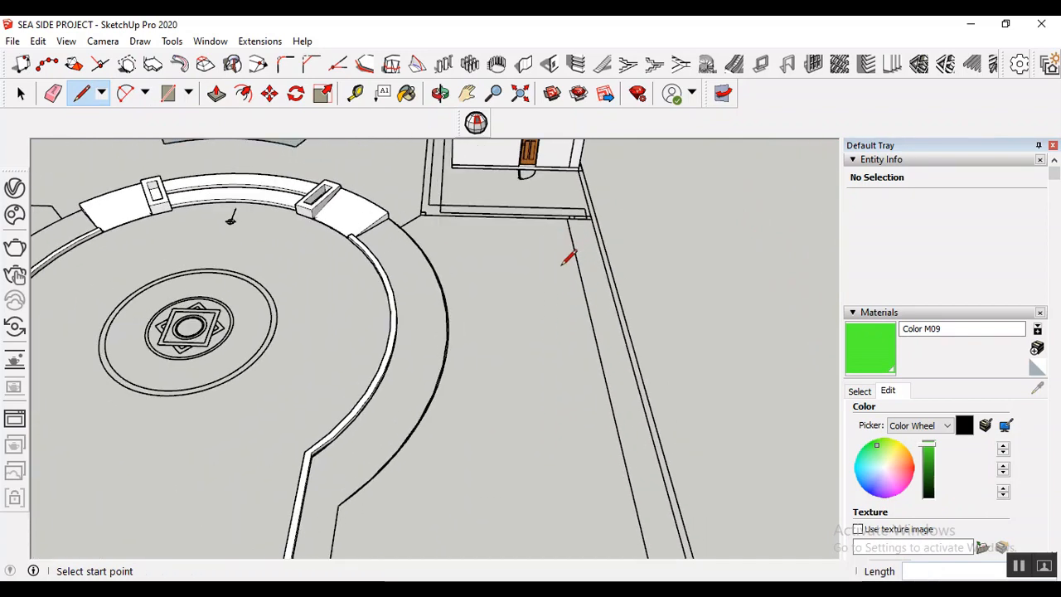
scroll(568, 267, down, 1)
scroll(571, 306, down, 1)
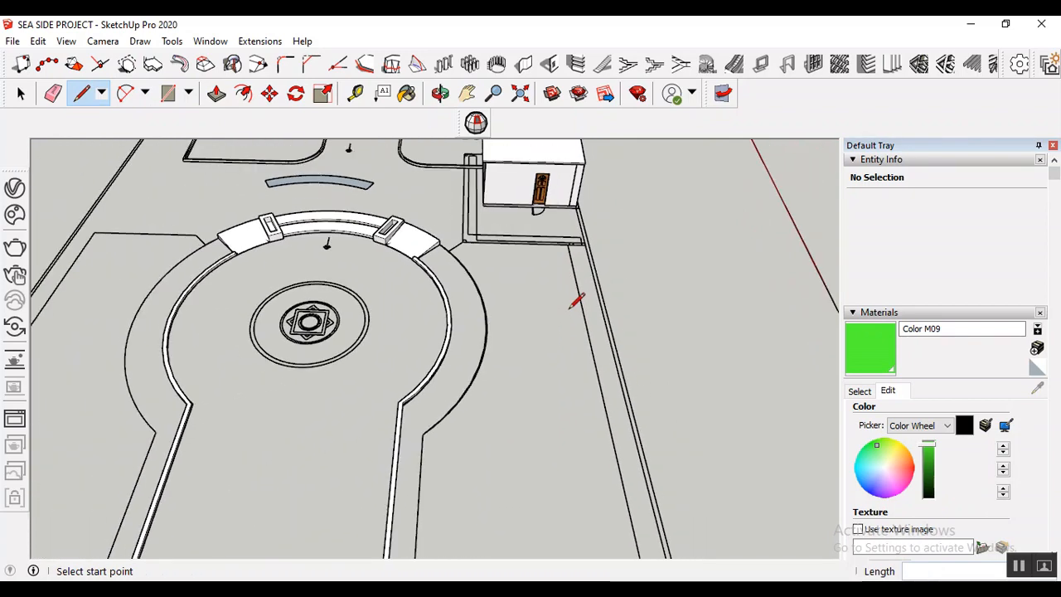
scroll(576, 283, up, 1)
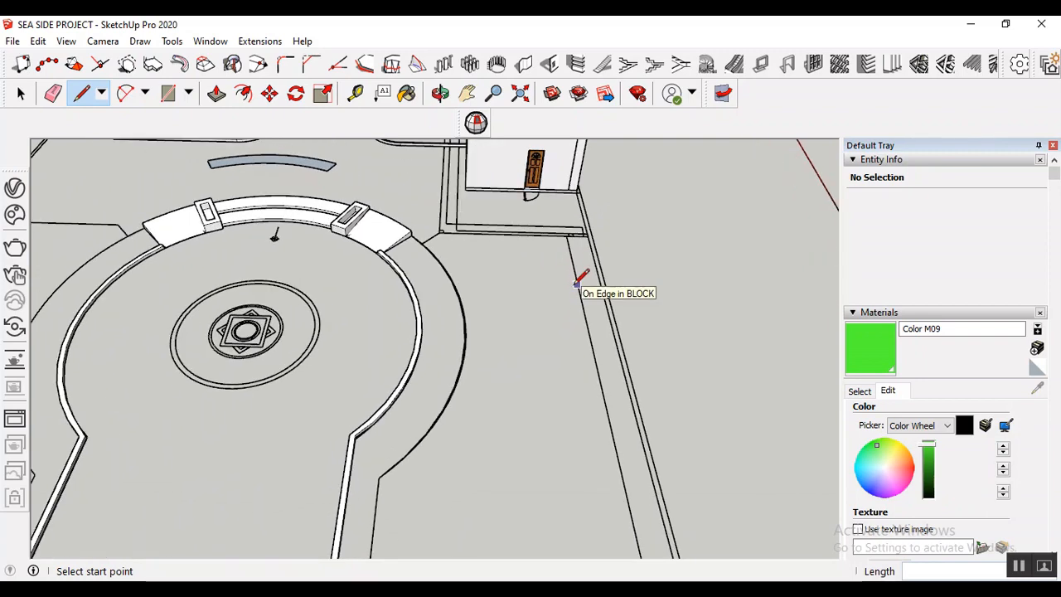
scroll(576, 267, up, 4)
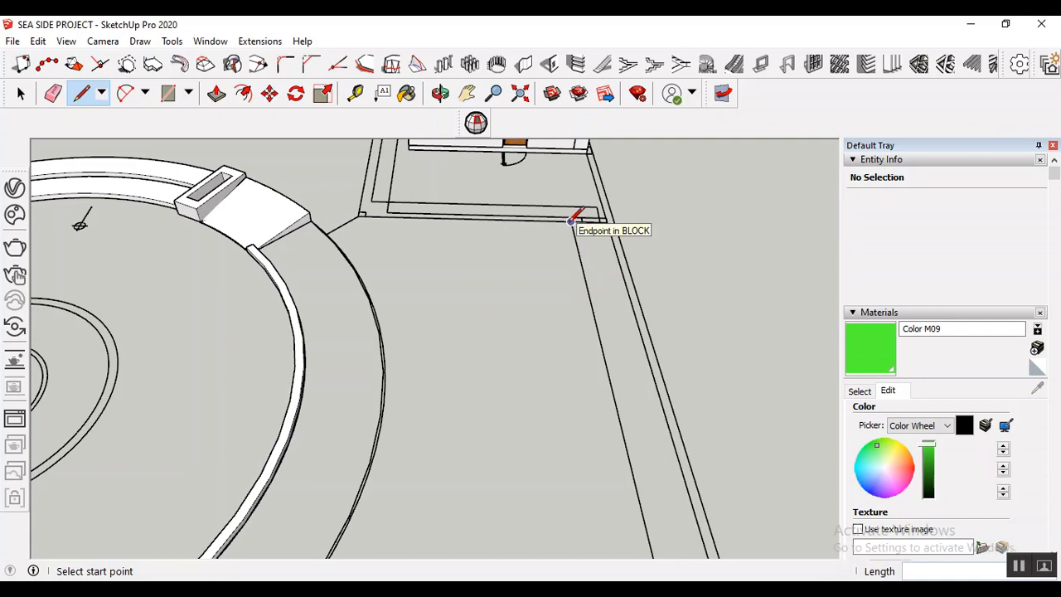
click(572, 221)
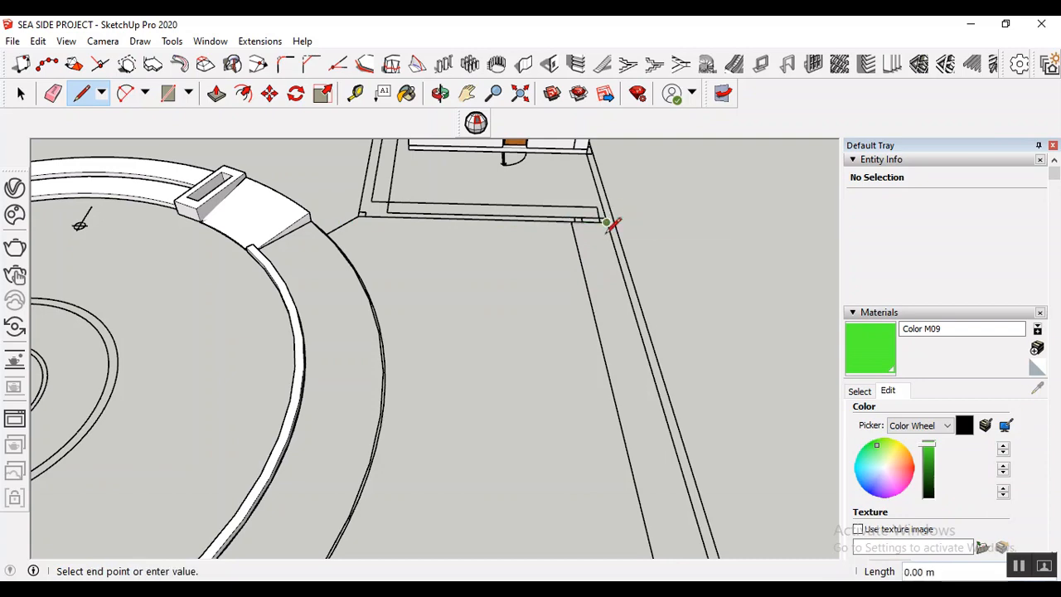
scroll(612, 214, down, 5)
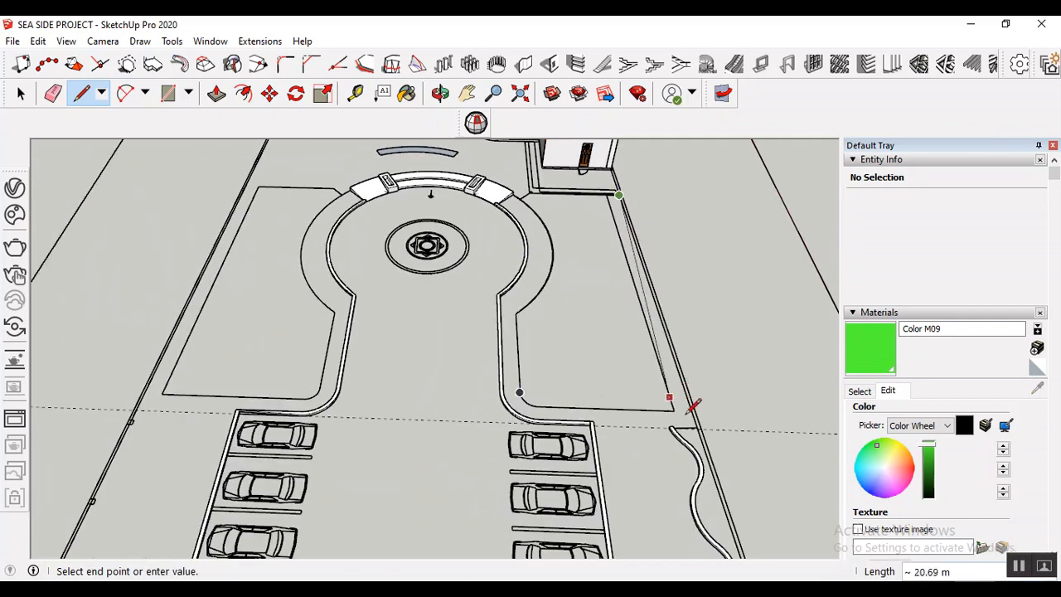
scroll(701, 422, up, 3)
scroll(702, 421, up, 2)
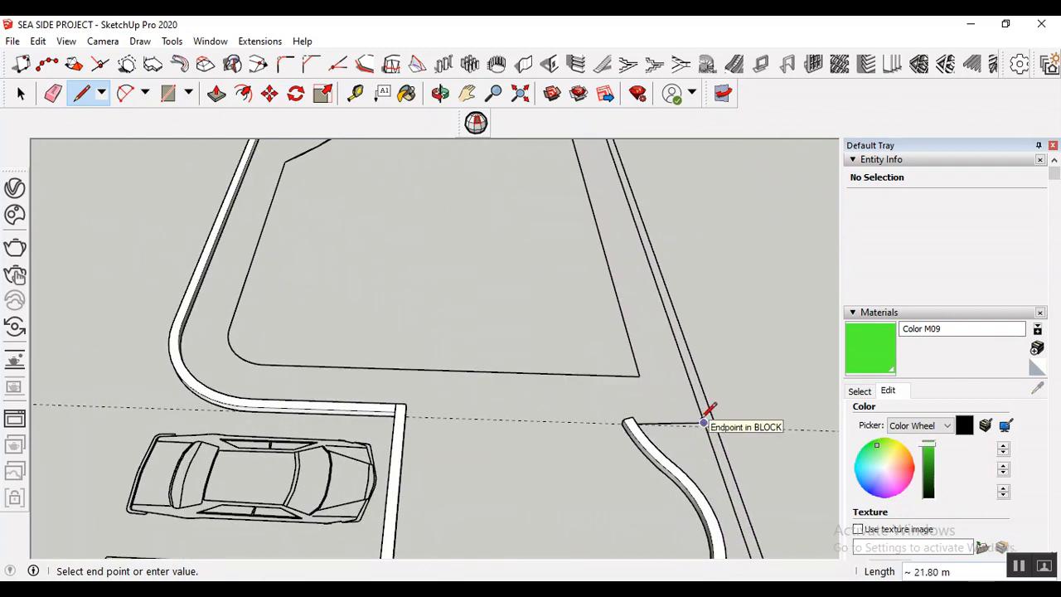
click(704, 423)
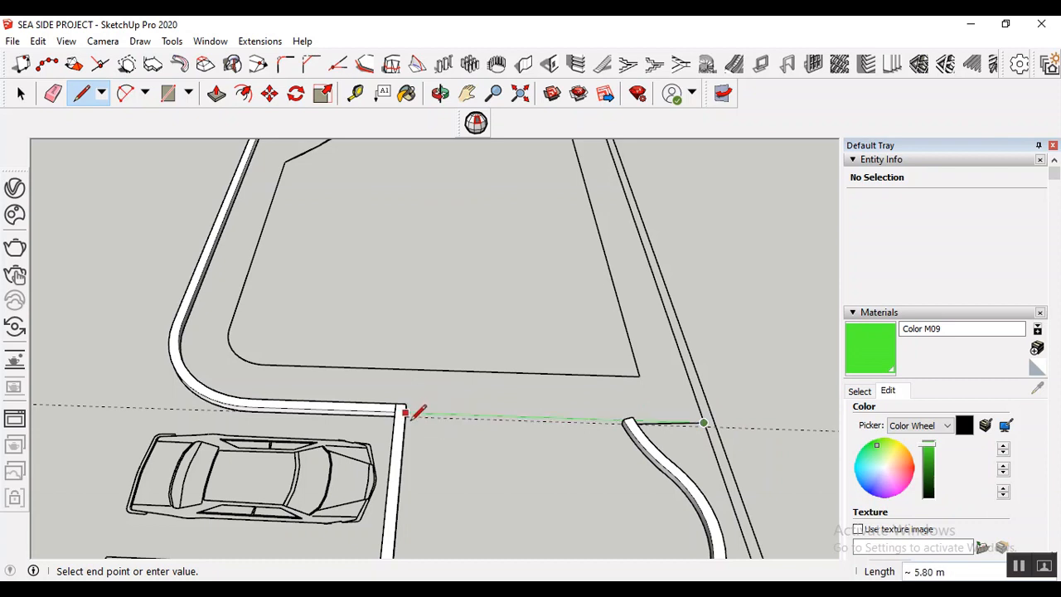
- Continue with a line about 5.80 m long across the gap to the side face of the parking curb's corner
scroll(411, 415, up, 2)
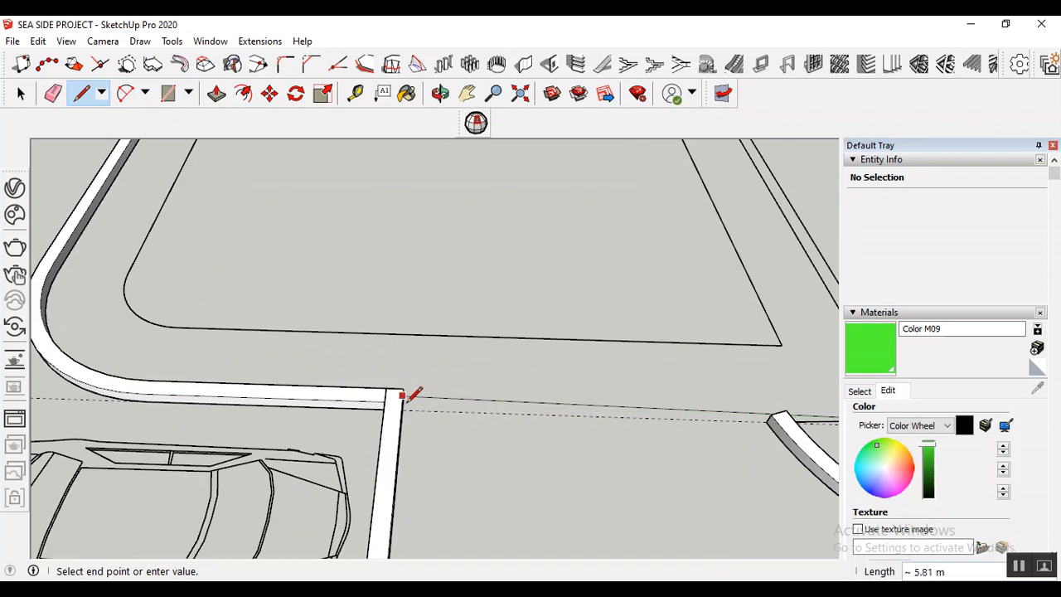
scroll(414, 398, up, 3)
scroll(413, 396, up, 1)
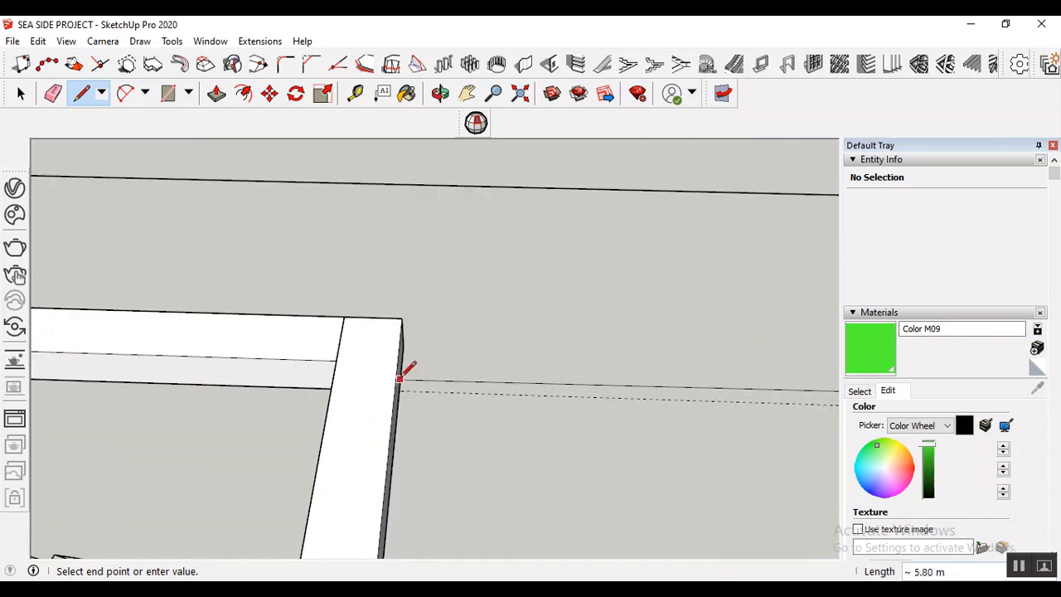
click(401, 369)
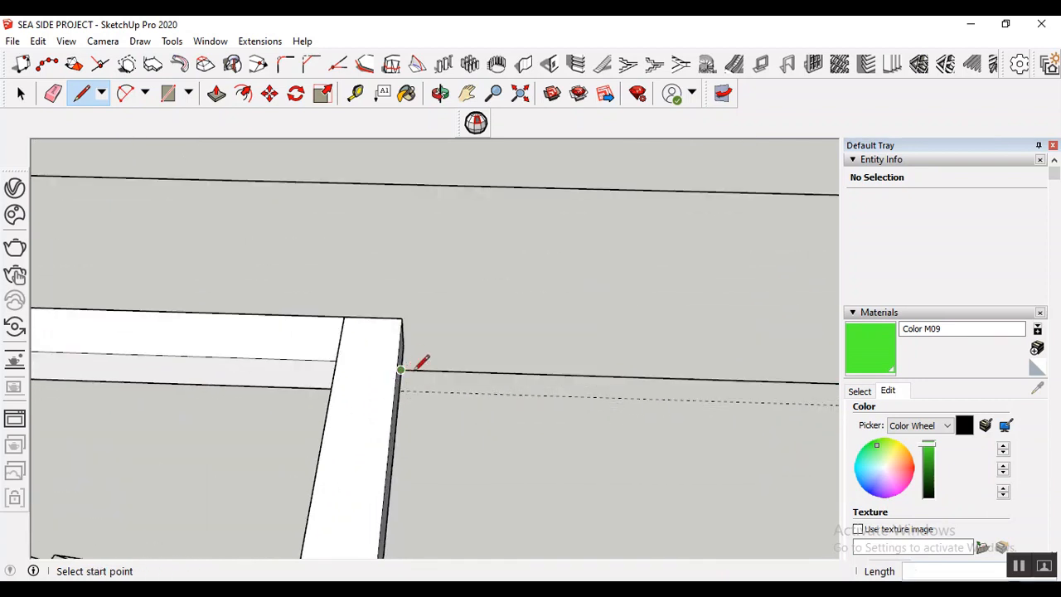
- Continue the outline with lines around the parking curb's corner up to the start of the curb's rounded bend
middle_drag(417, 365, 478, 414)
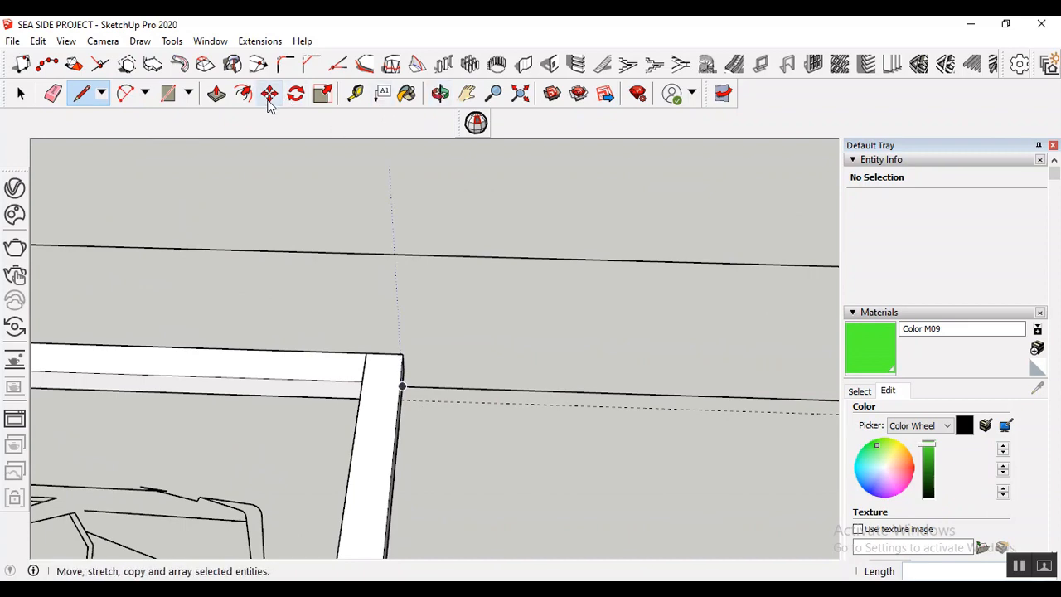
click(440, 93)
drag(417, 382, 280, 240)
click(21, 93)
click(81, 93)
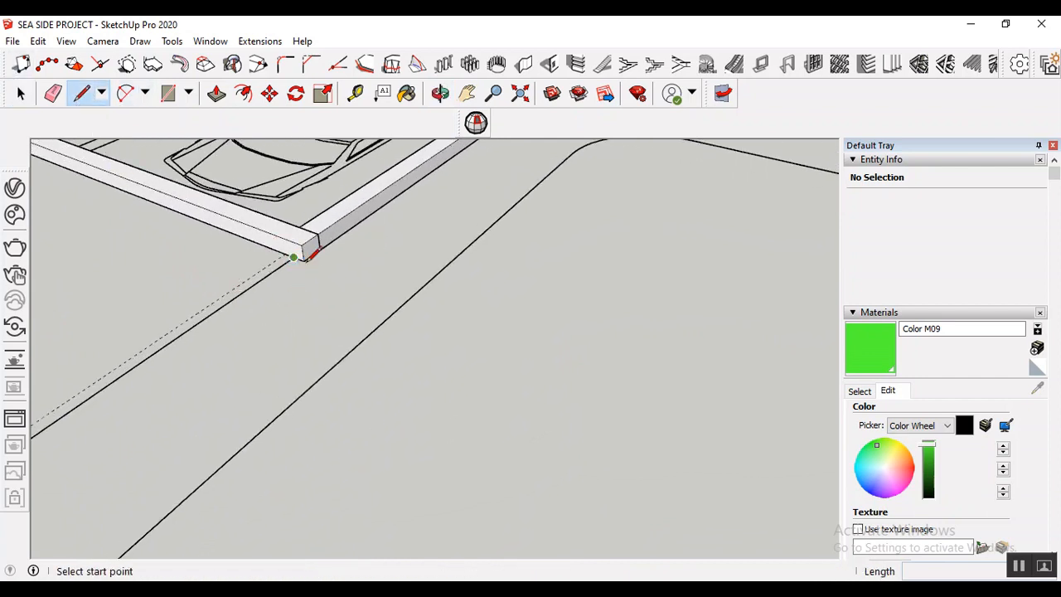
click(303, 252)
click(315, 260)
scroll(233, 361, down, 3)
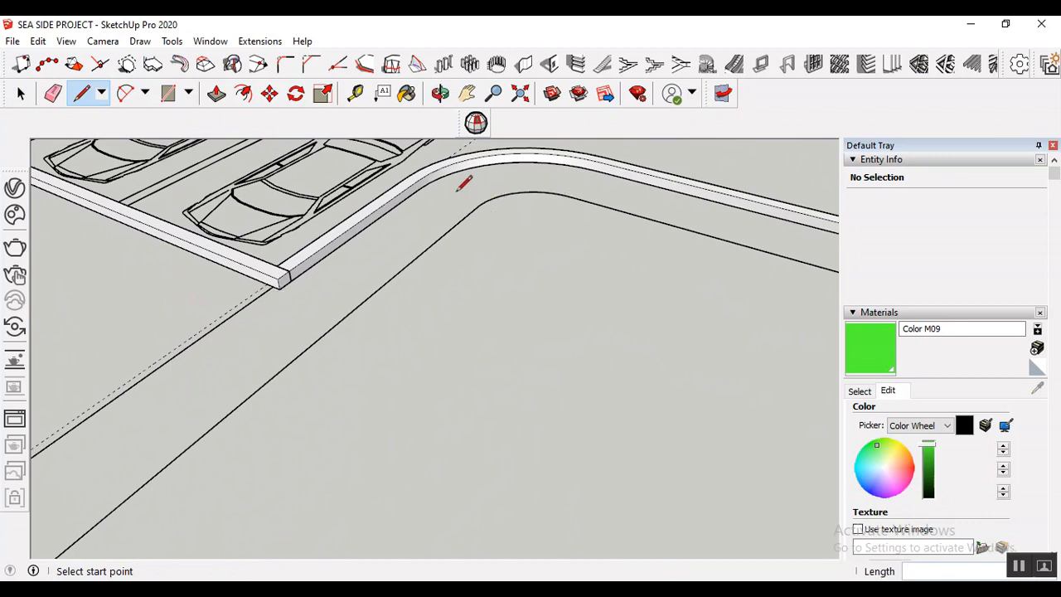
click(419, 187)
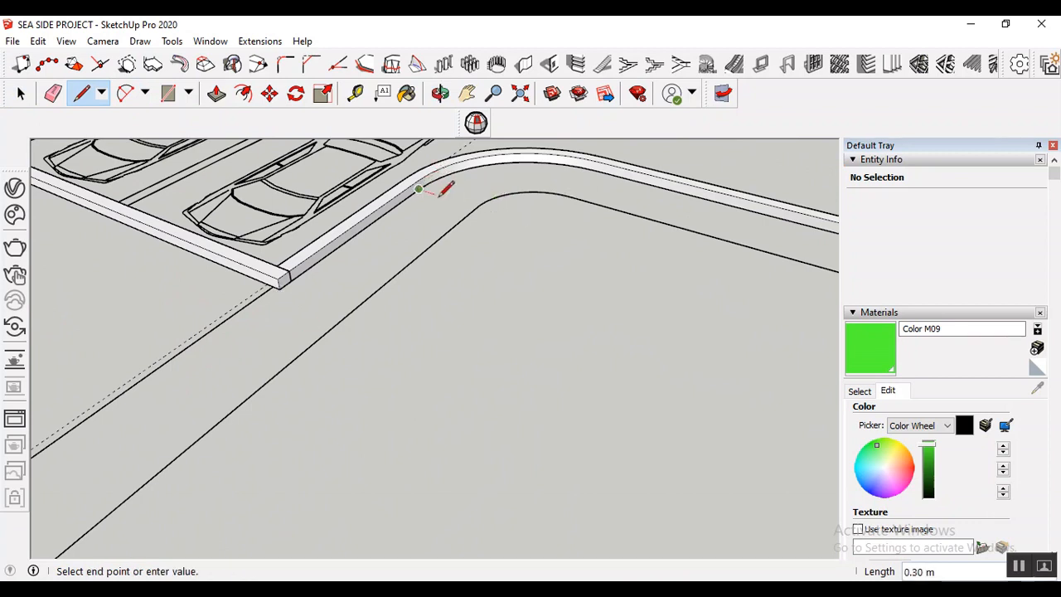
key(Escape)
- Trace the curb's rounded bend with an arc between the ends of its two straight runs on the lawn side
click(126, 95)
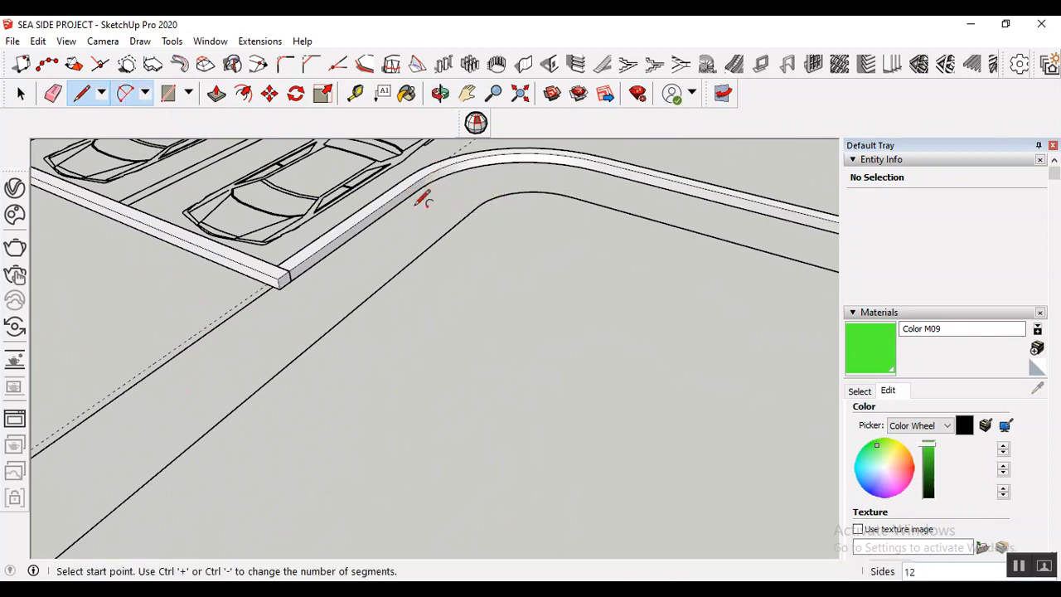
click(419, 189)
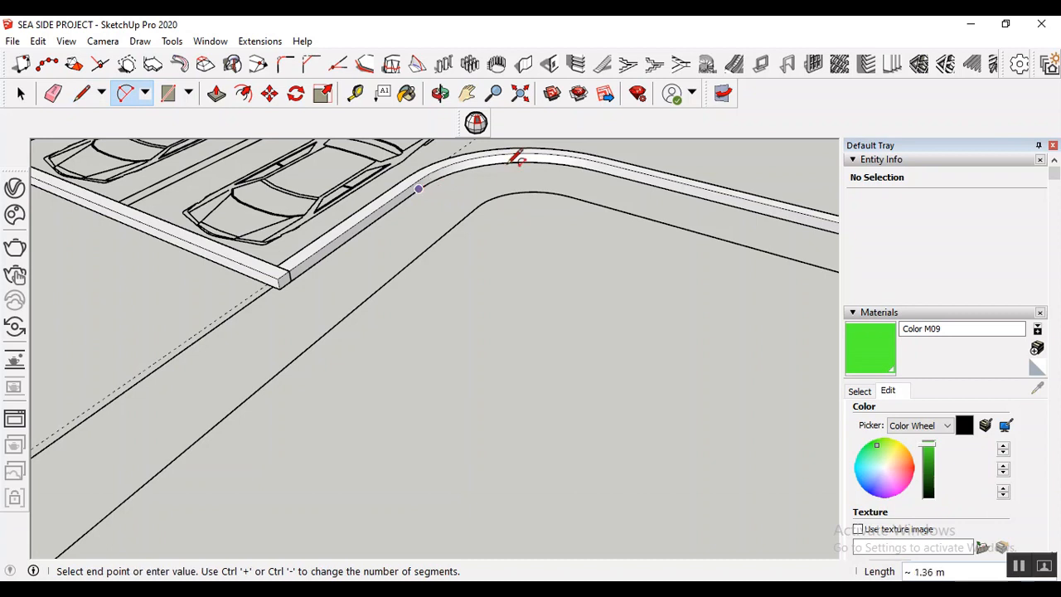
click(589, 169)
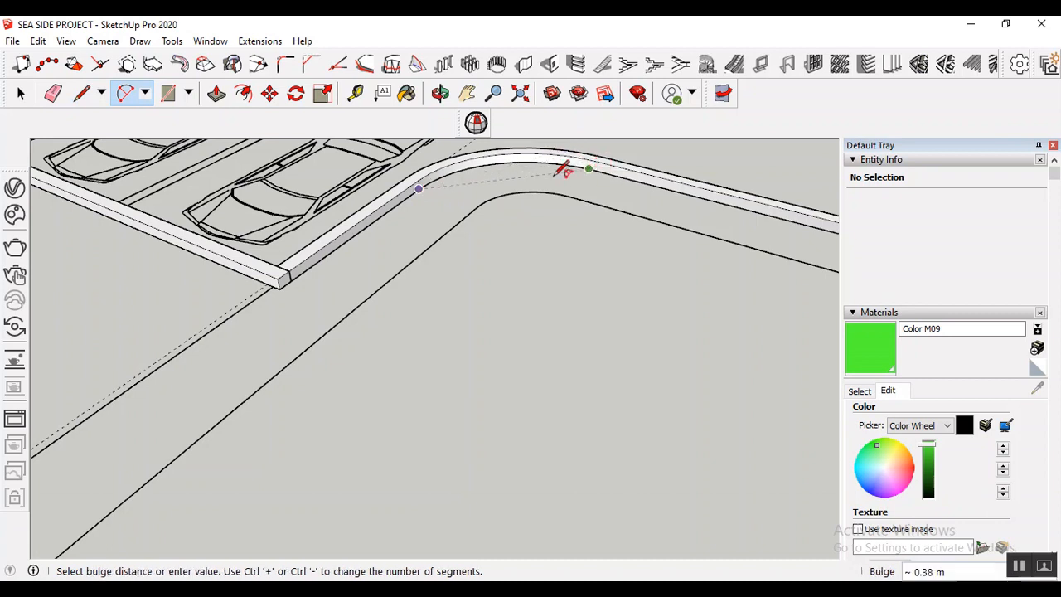
click(508, 162)
- Trace the curb's straight lawn-side edge with a line about 8.1 m long from the rounded bend to the plaza corner
click(81, 93)
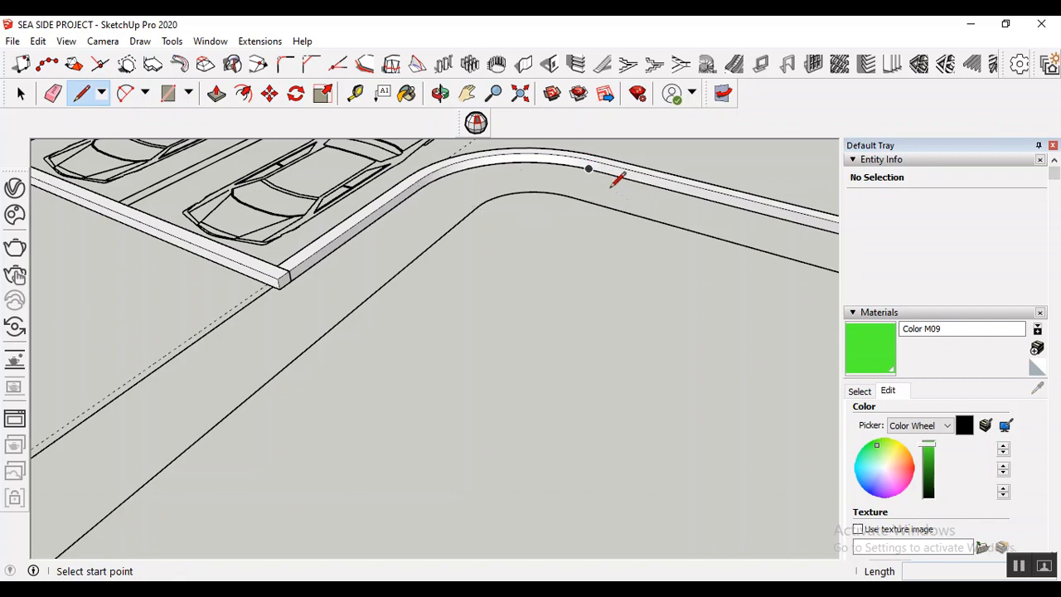
click(589, 169)
scroll(328, 199, down, 5)
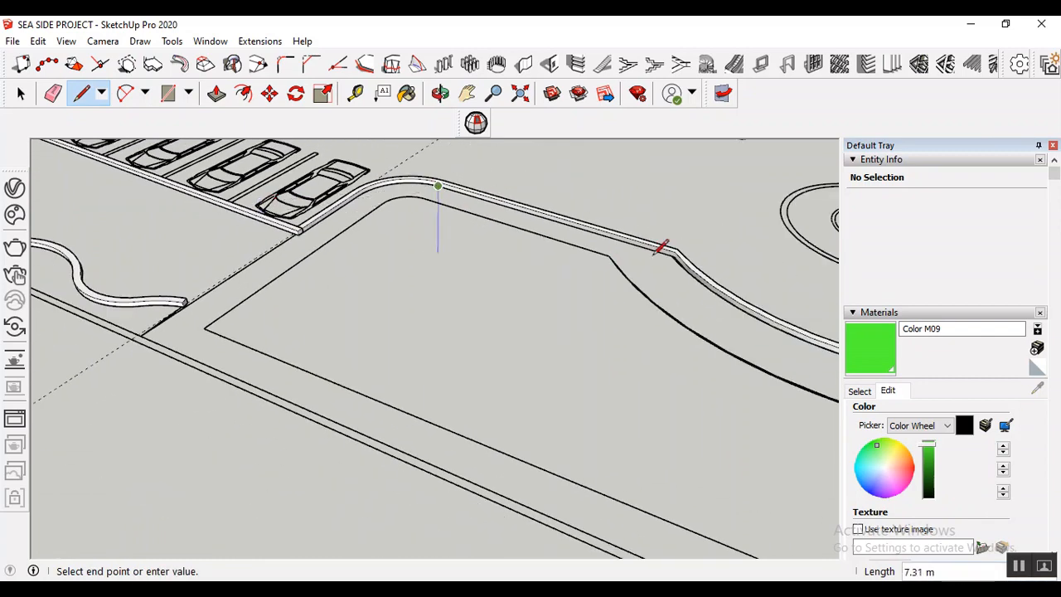
scroll(656, 254, up, 2)
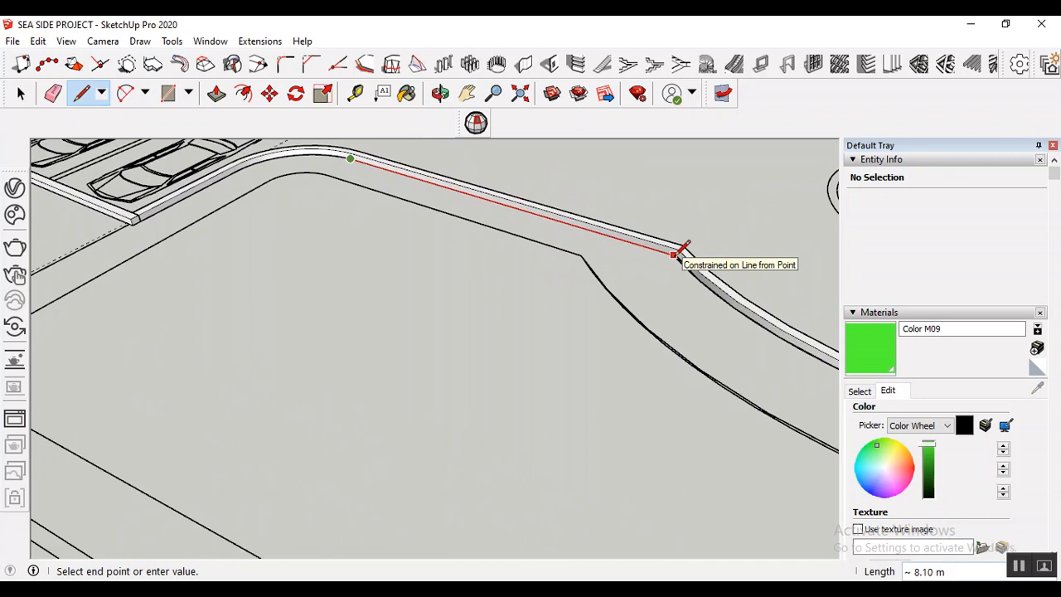
scroll(674, 254, up, 4)
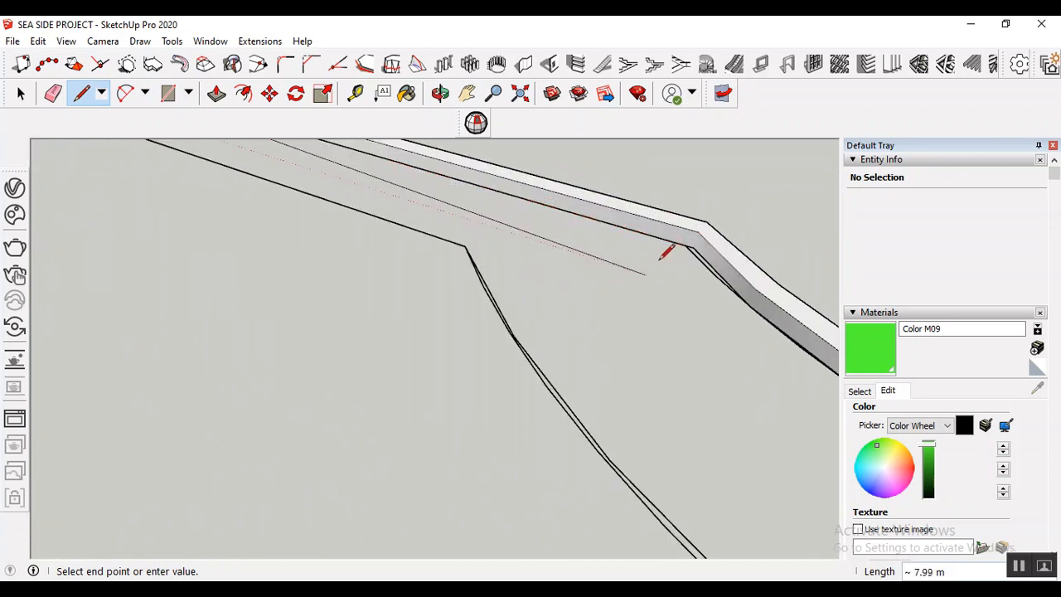
key(Escape)
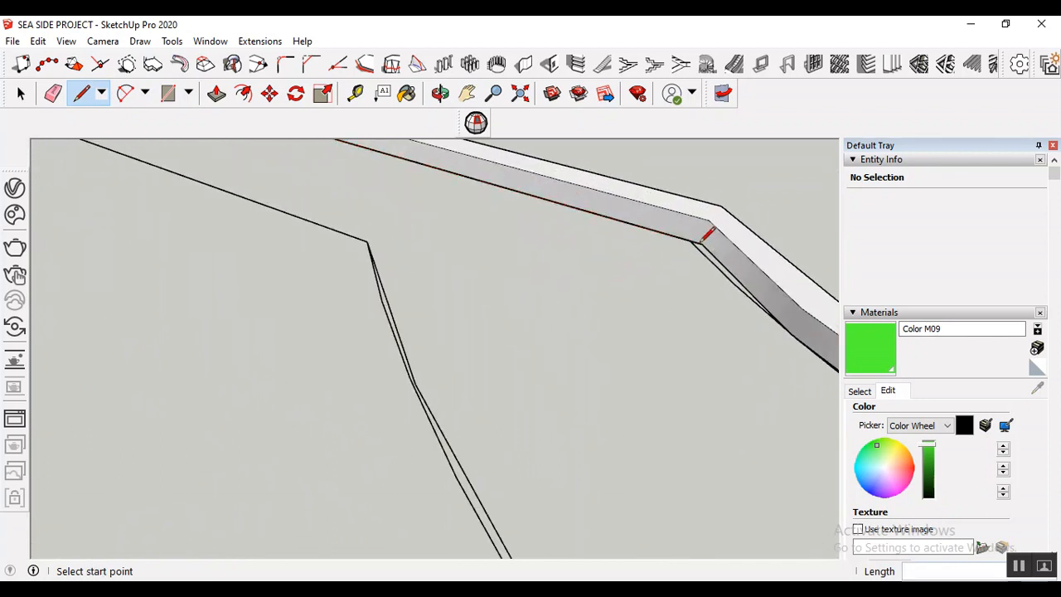
- Trace the plaza curb's outer curve with an arc spanning about 10.05 m to the wedge's inner corner, with a bulge of about 1.89 m
click(124, 93)
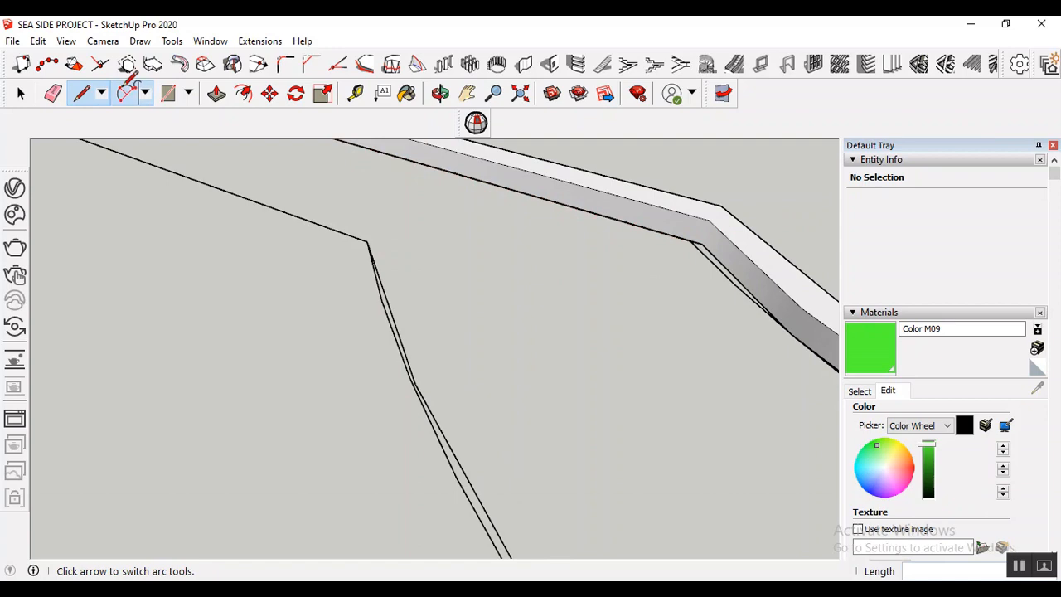
click(704, 239)
scroll(352, 229, down, 4)
scroll(337, 230, down, 4)
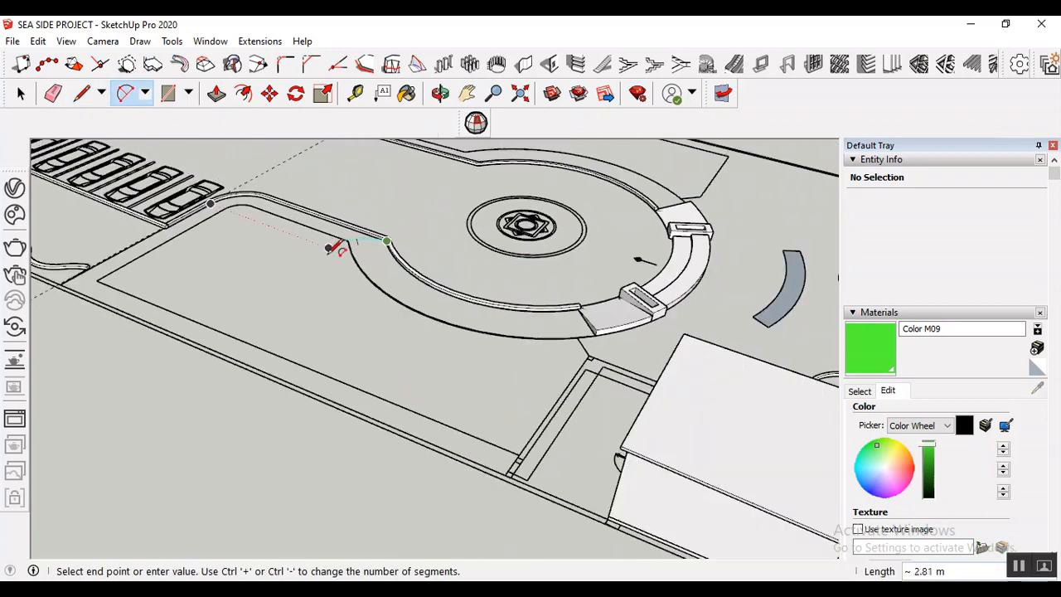
scroll(580, 315, up, 5)
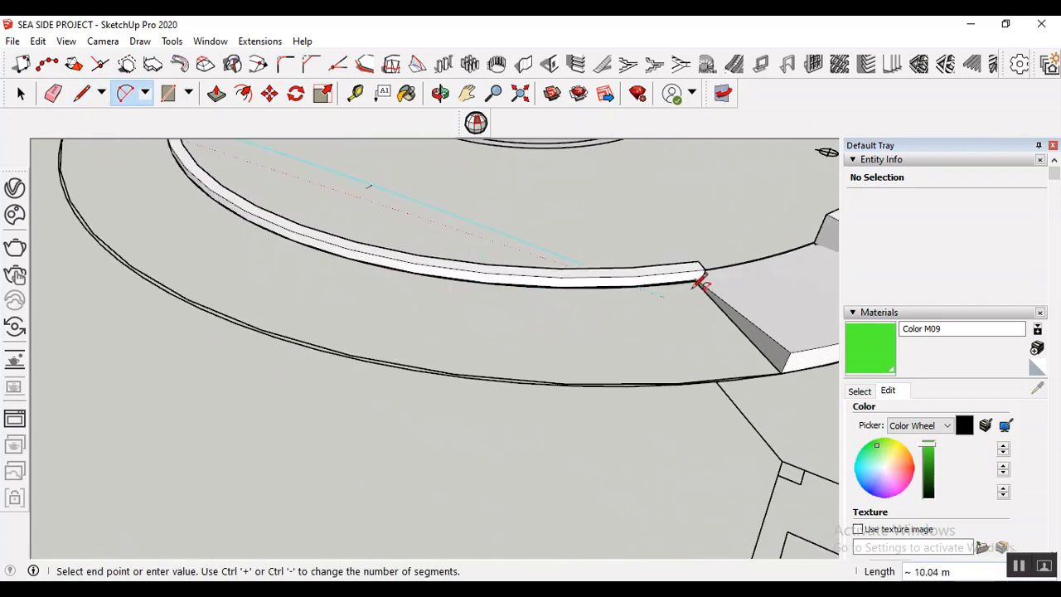
scroll(699, 286, up, 5)
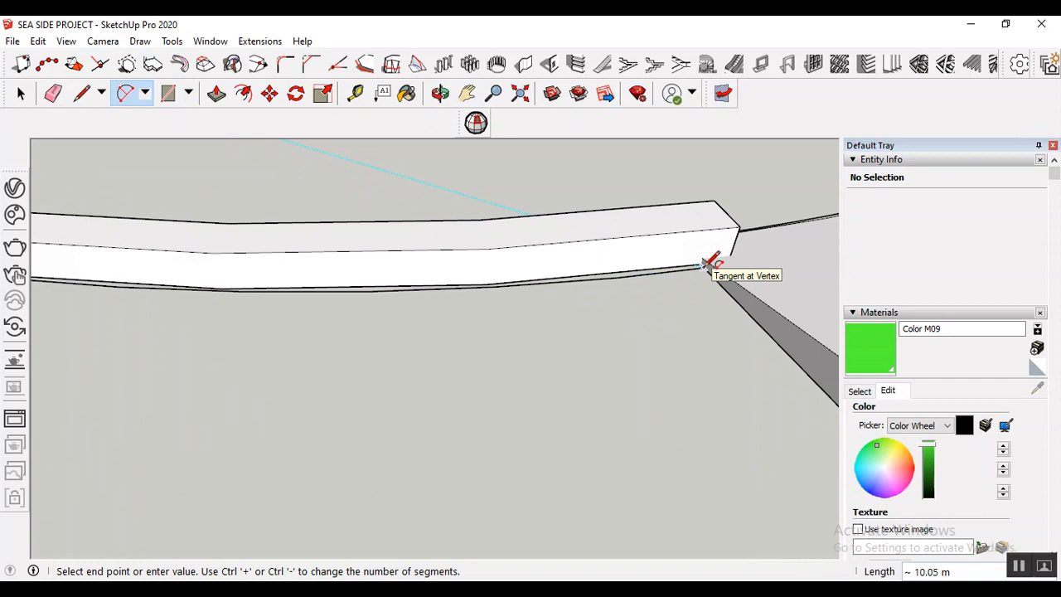
click(706, 265)
scroll(687, 332, down, 2)
scroll(331, 355, down, 2)
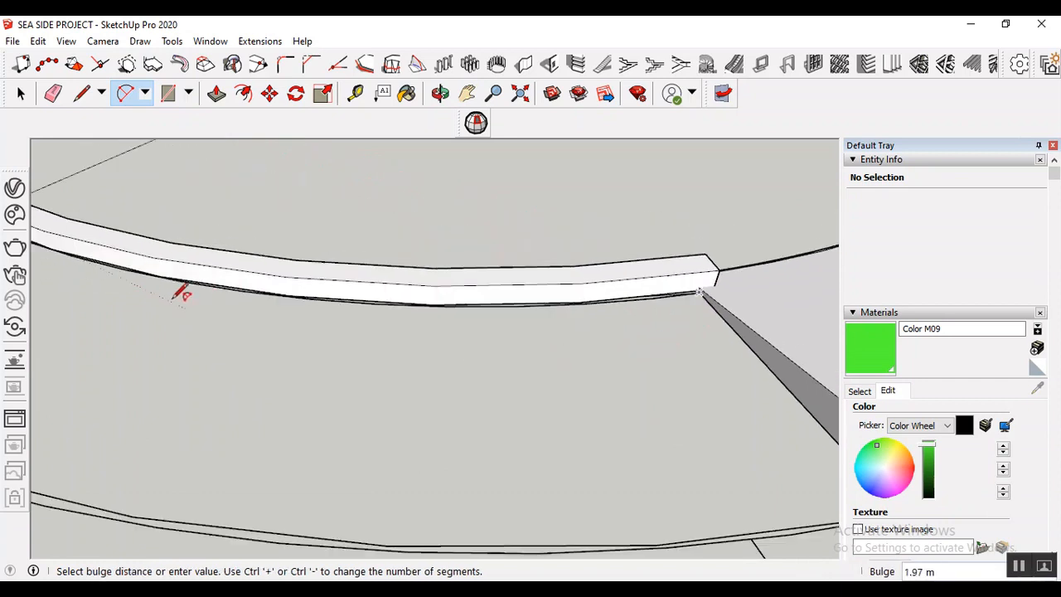
scroll(132, 264, up, 4)
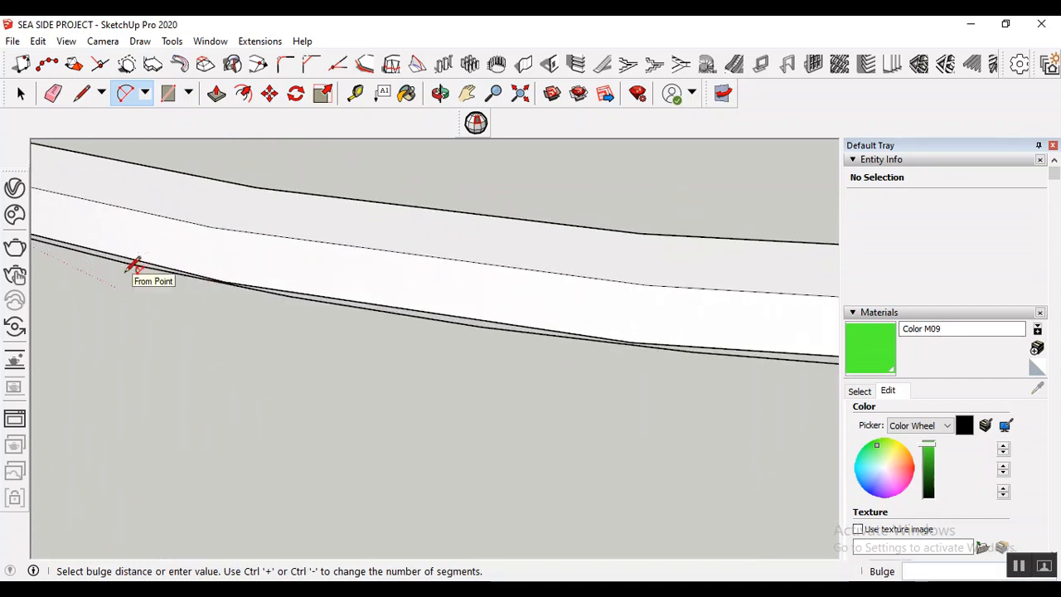
click(143, 257)
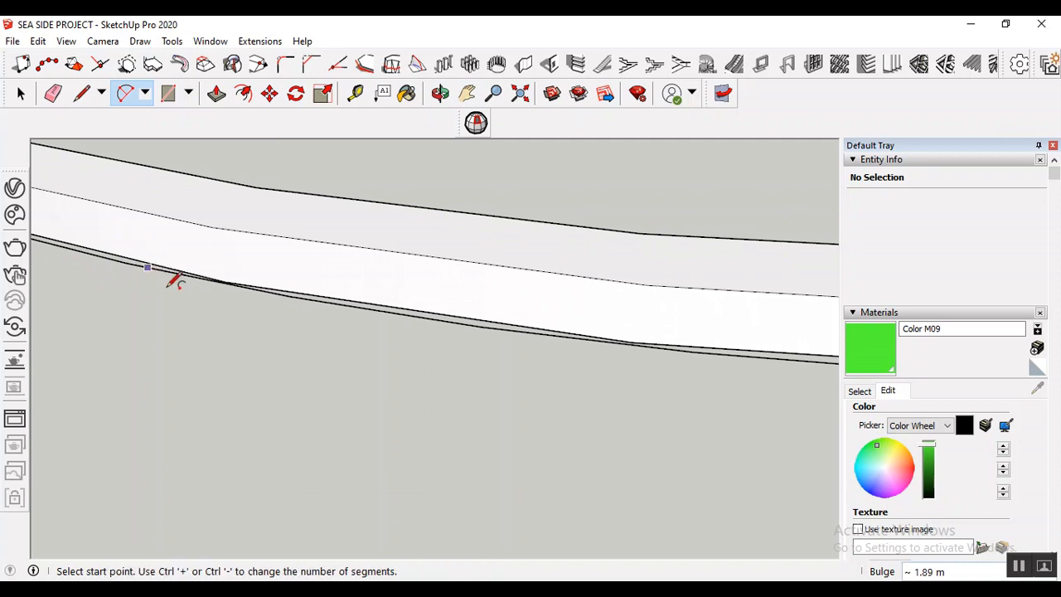
- Draw a line about 1.8 m long along the wedge's base edge, from its inner corner at the plaza curb to its outer corner
scroll(237, 249, down, 3)
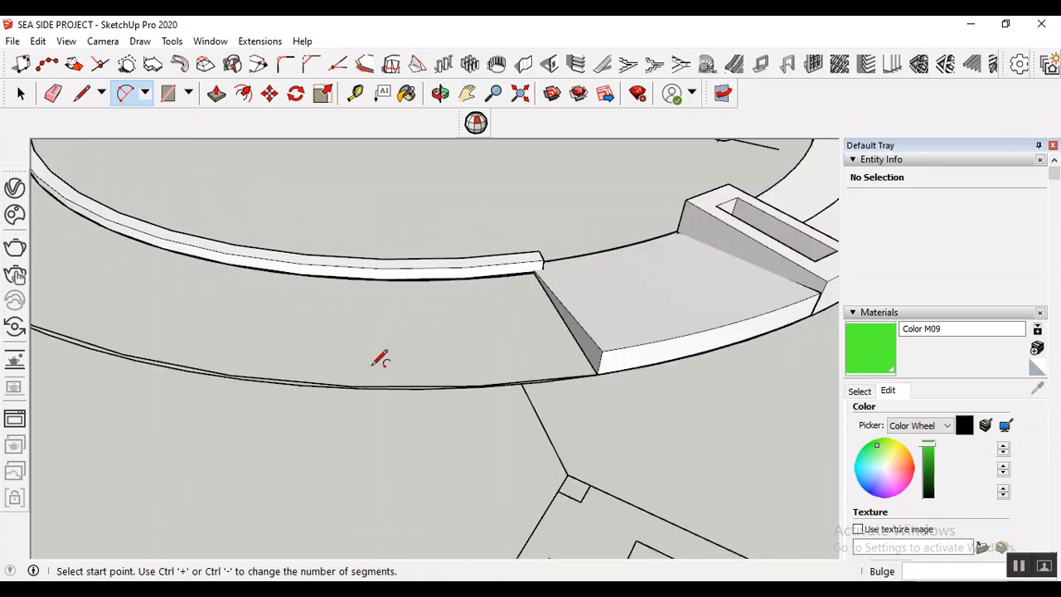
click(81, 93)
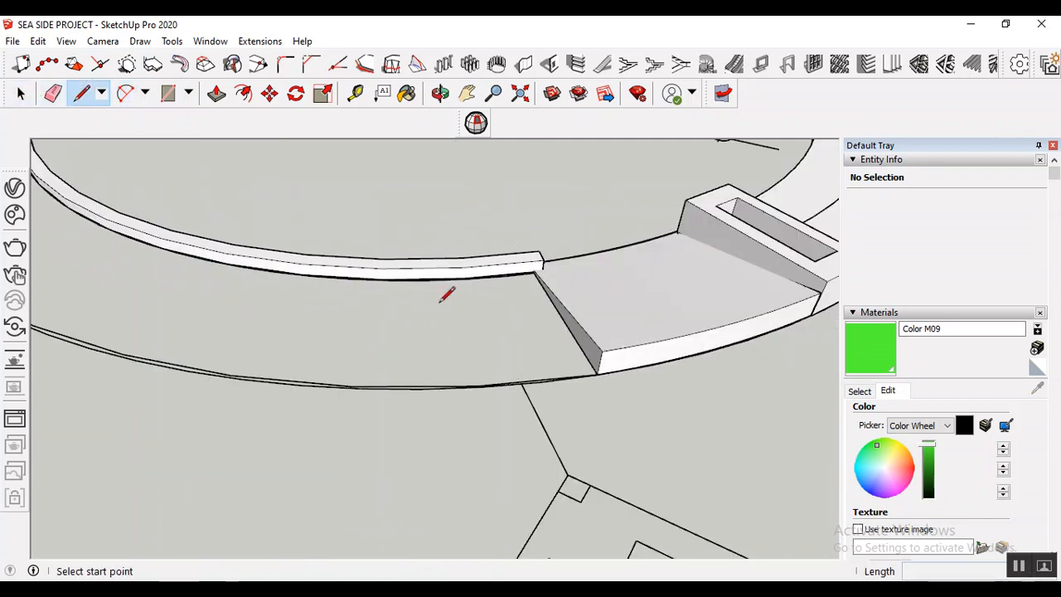
scroll(451, 296, up, 3)
scroll(585, 286, up, 2)
scroll(584, 242, up, 3)
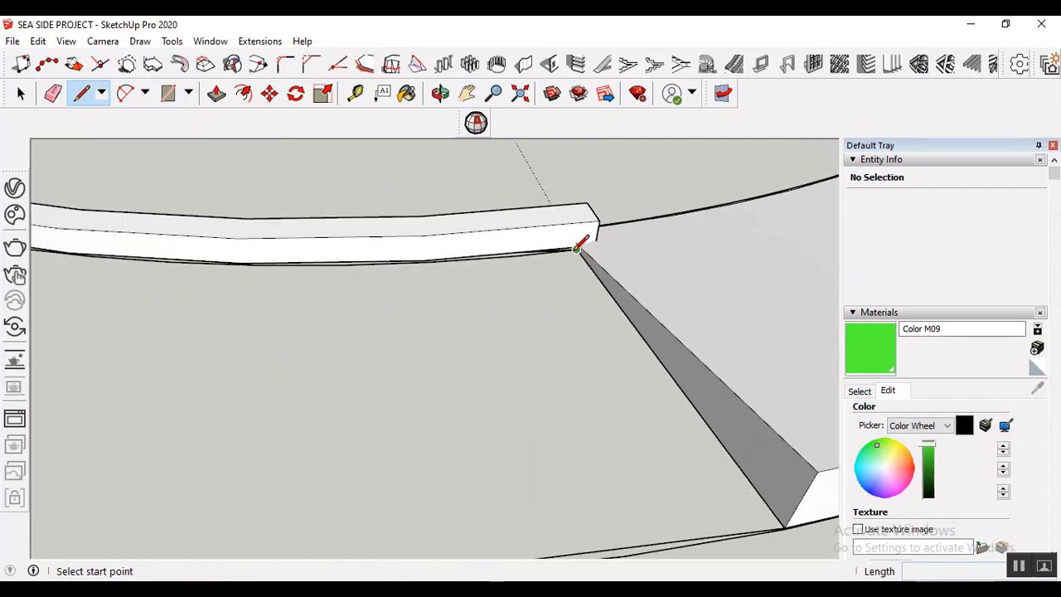
click(580, 237)
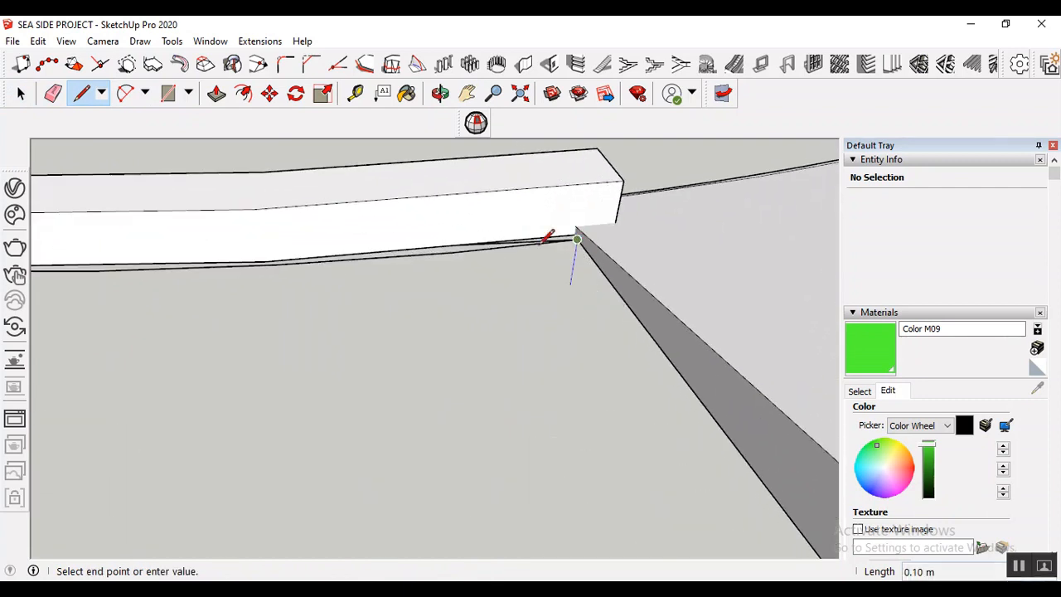
scroll(547, 249, down, 4)
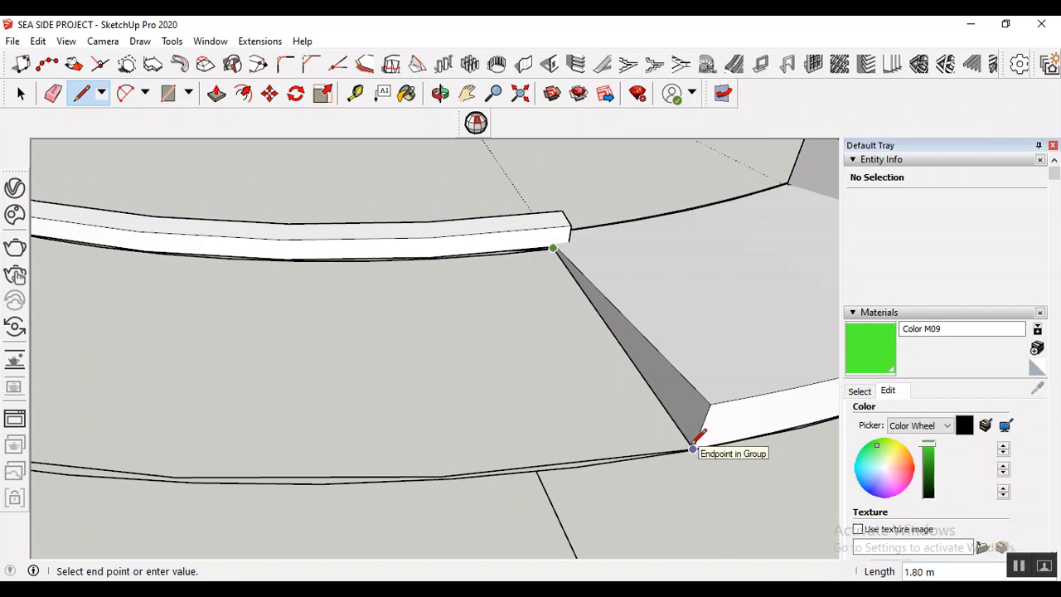
key(Escape)
scroll(694, 373, down, 6)
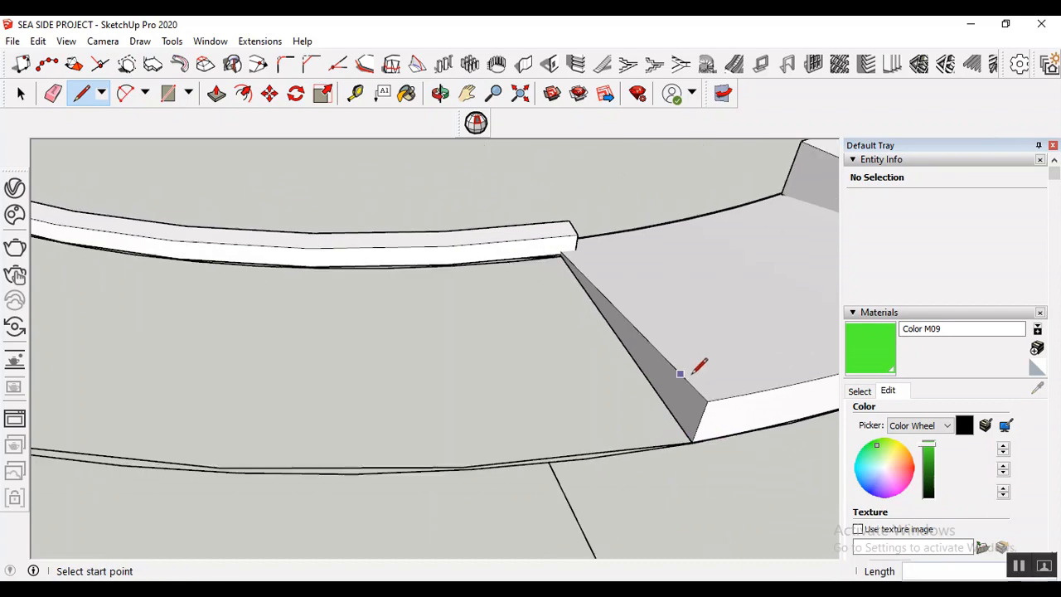
scroll(649, 352, down, 8)
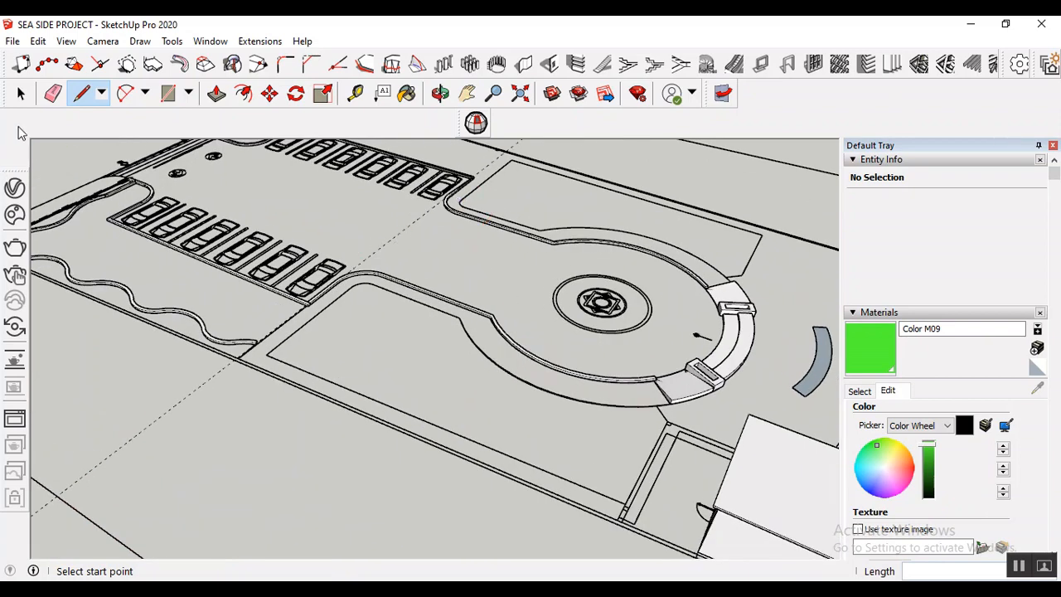
click(21, 93)
scroll(454, 335, down, 2)
scroll(181, 246, up, 2)
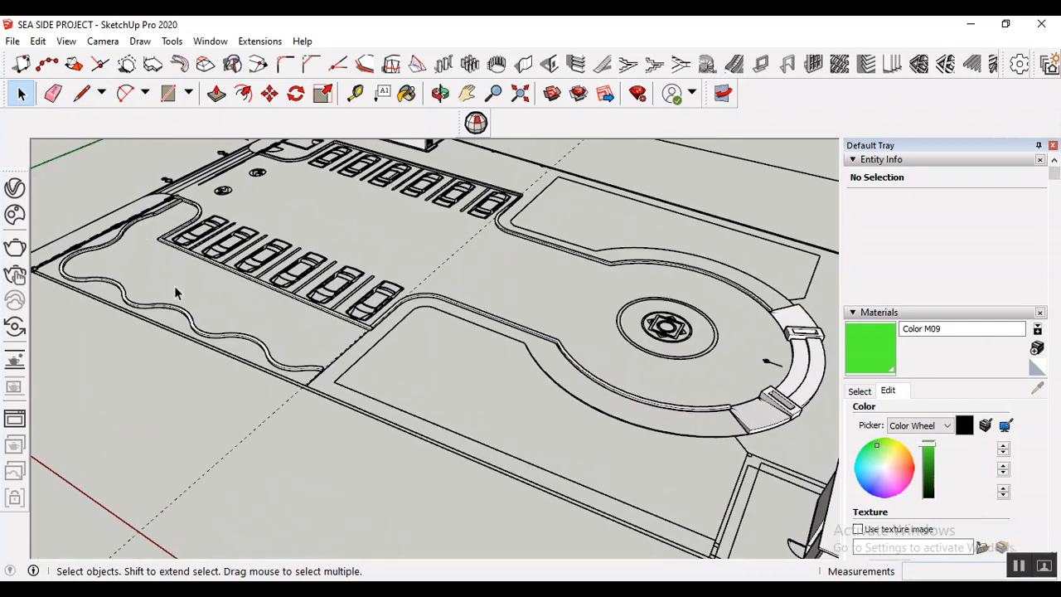
scroll(423, 347, down, 2)
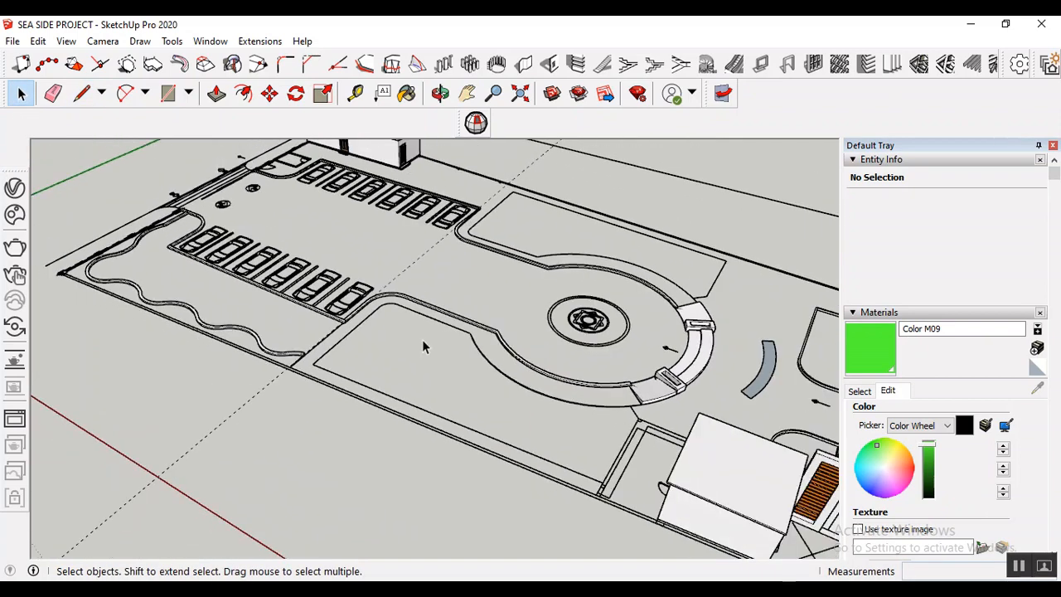
drag(223, 265, 657, 524)
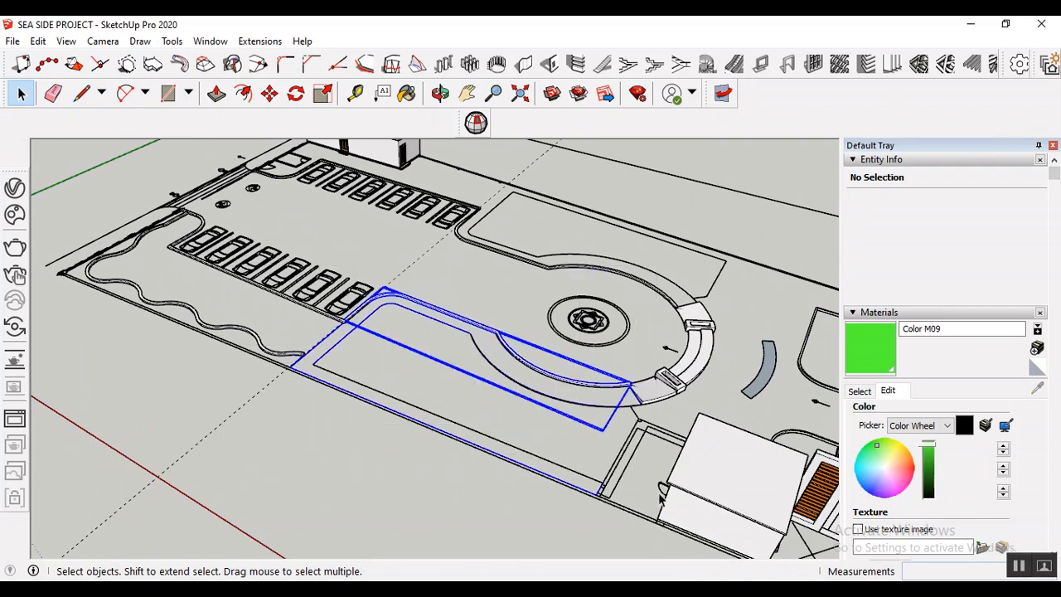
scroll(570, 440, up, 3)
scroll(479, 386, down, 3)
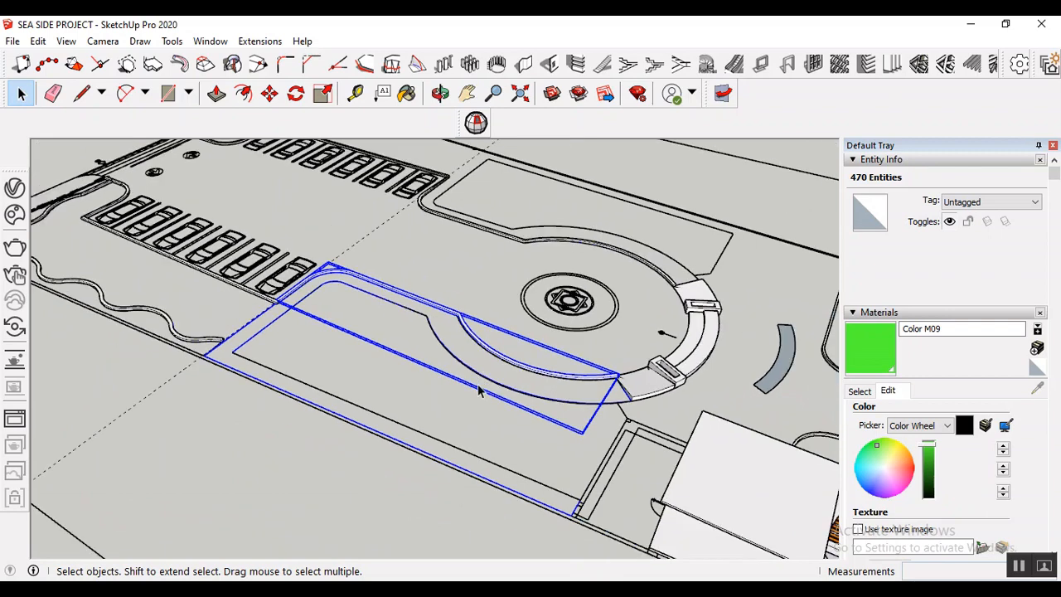
scroll(420, 439, up, 2)
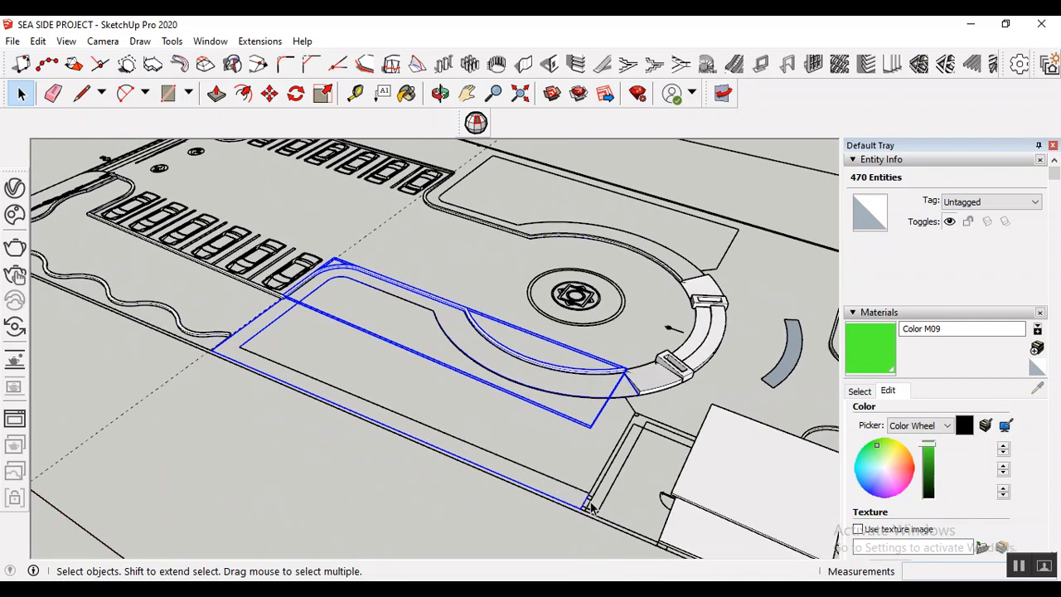
scroll(458, 465, up, 1)
click(300, 351)
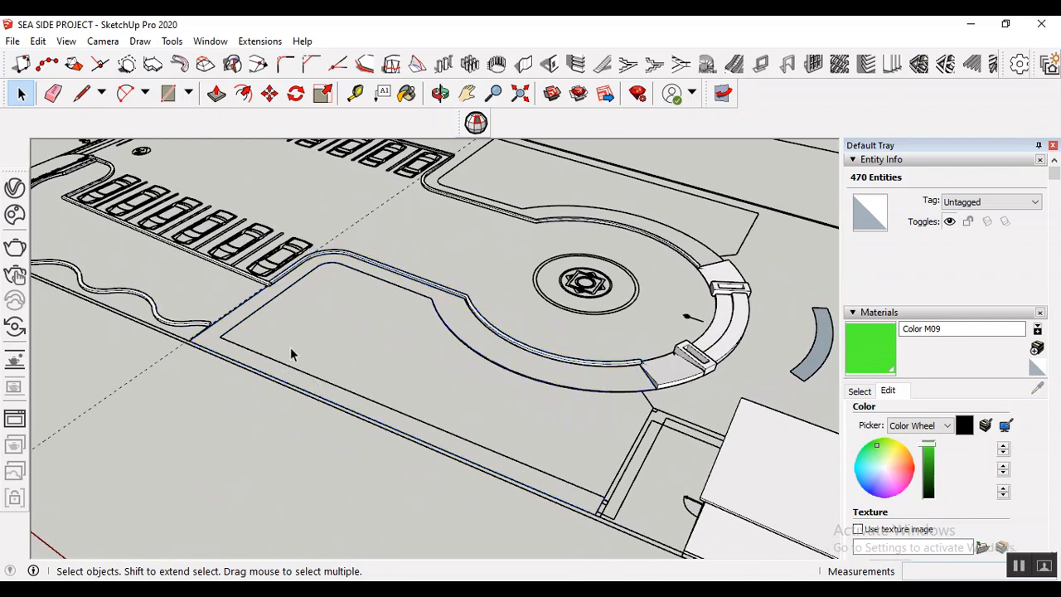
- Try to move the traced walkway outline's edges without the curb group, and clear the selection
drag(126, 238, 669, 531)
scroll(512, 344, up, 1)
scroll(511, 343, up, 2)
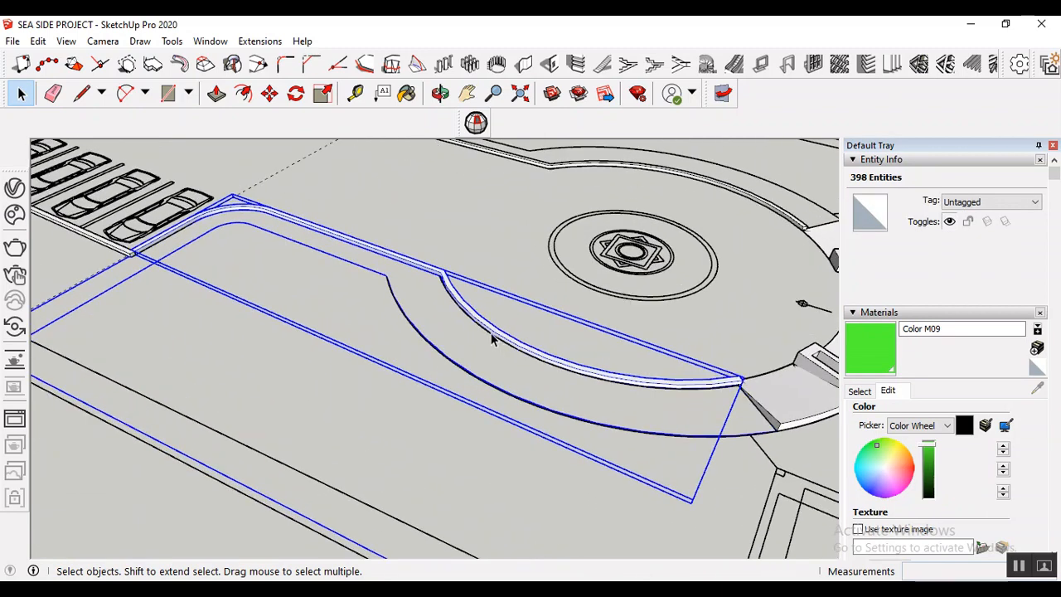
shift+click(495, 336)
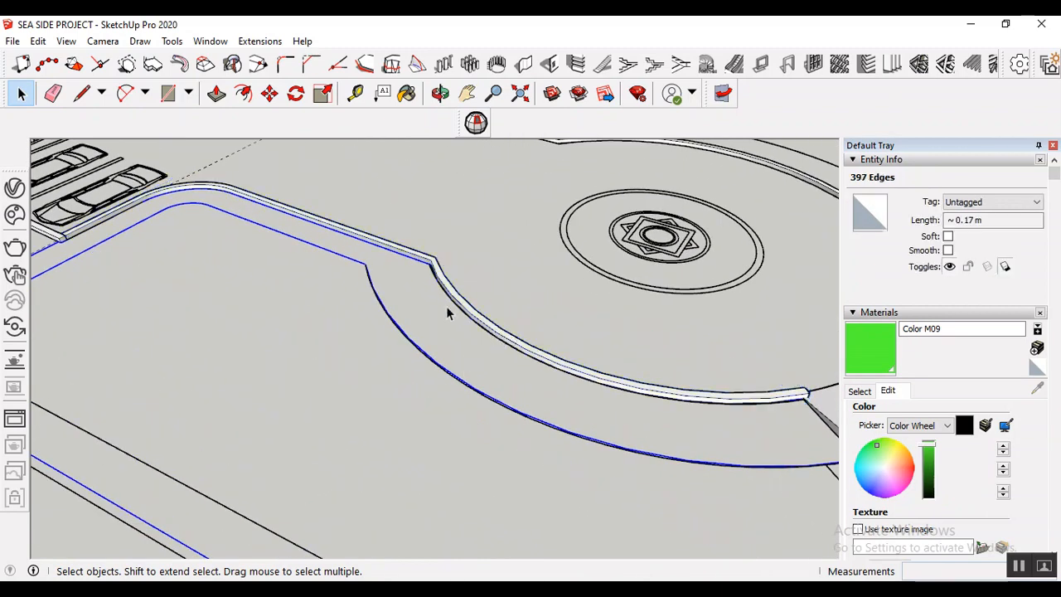
scroll(419, 297, down, 3)
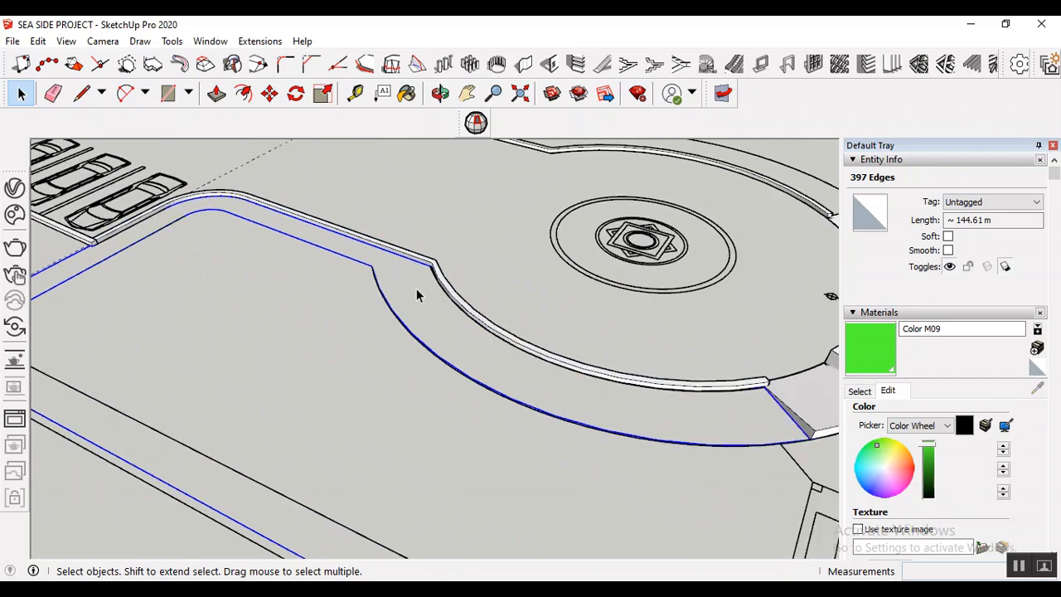
click(269, 93)
click(312, 316)
scroll(340, 332, down, 1)
scroll(340, 332, down, 1)
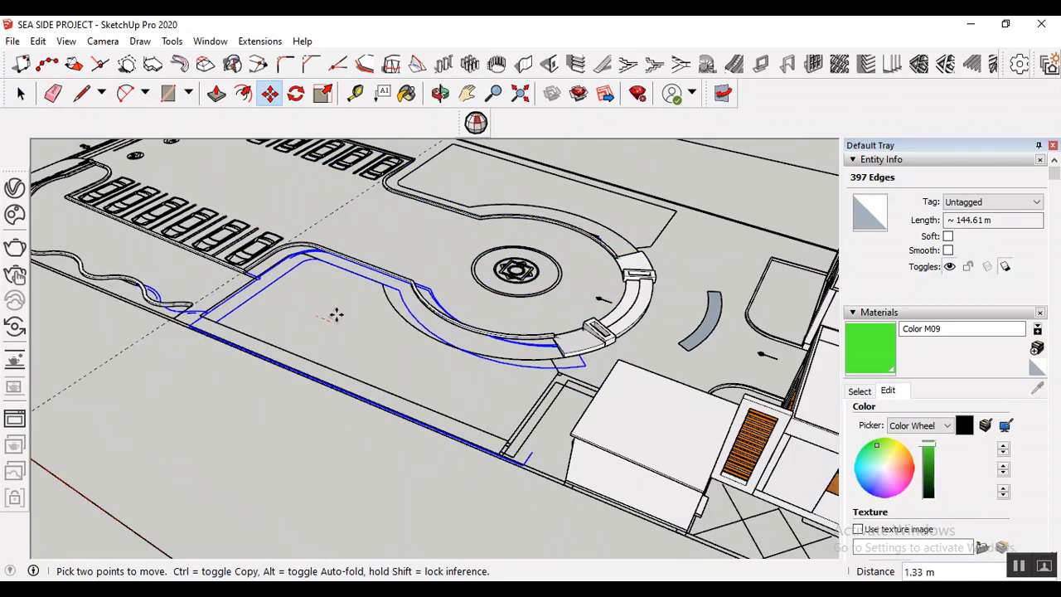
key(Escape)
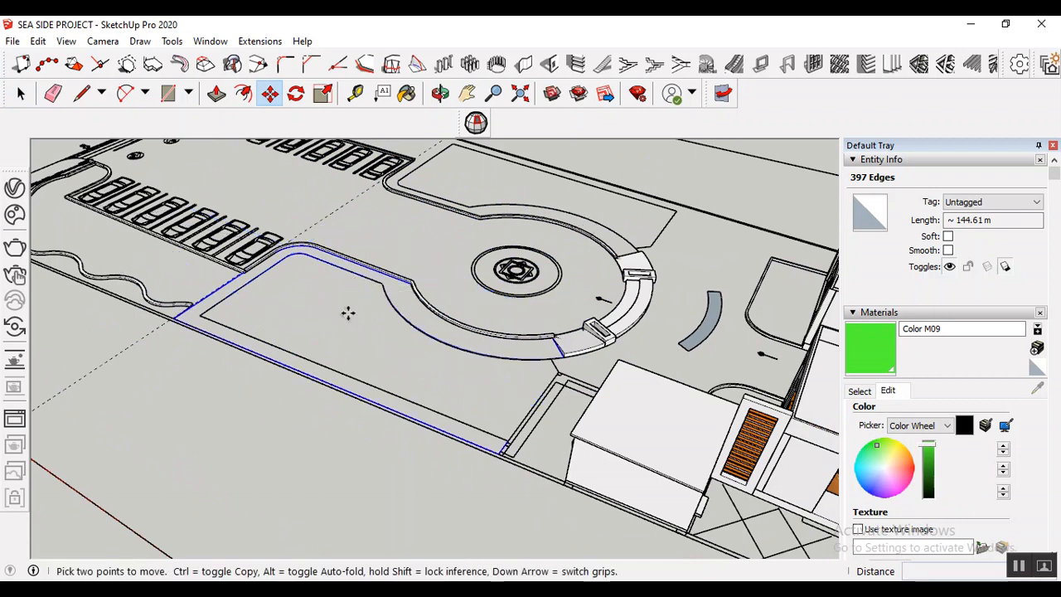
scroll(307, 294, up, 2)
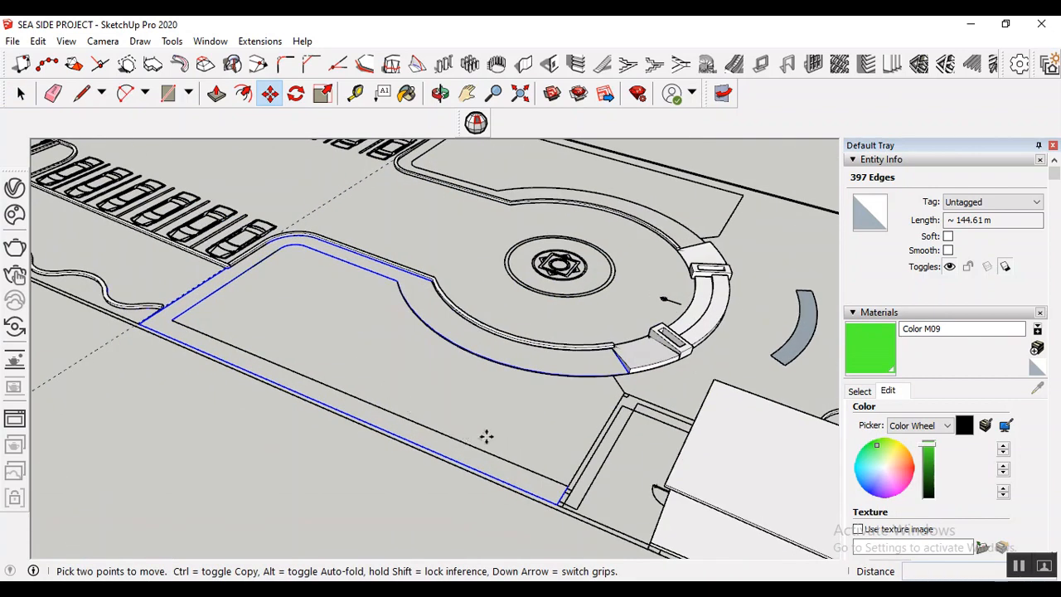
scroll(514, 456, up, 2)
key(ctrl+t)
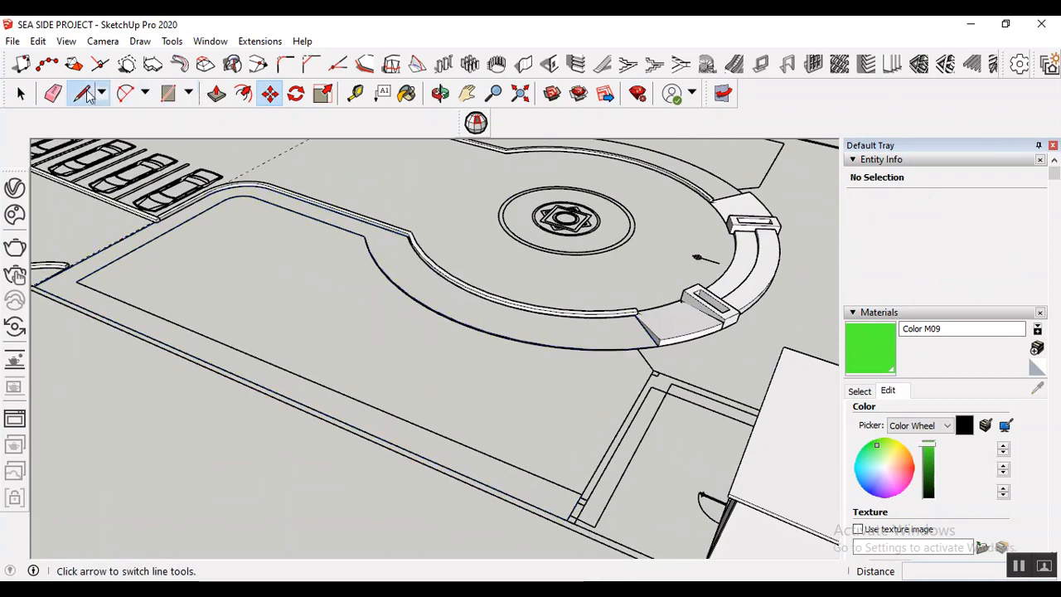
- Draw a line about 1 m long closing the border strip between the lawn's inner and outer outlines at the corner
click(83, 94)
click(75, 281)
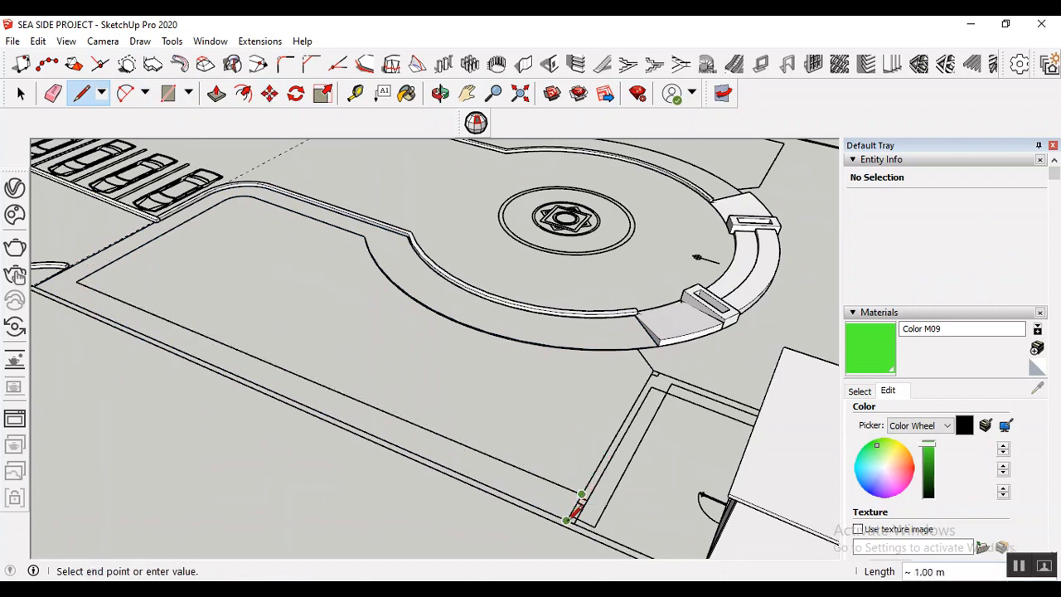
click(568, 518)
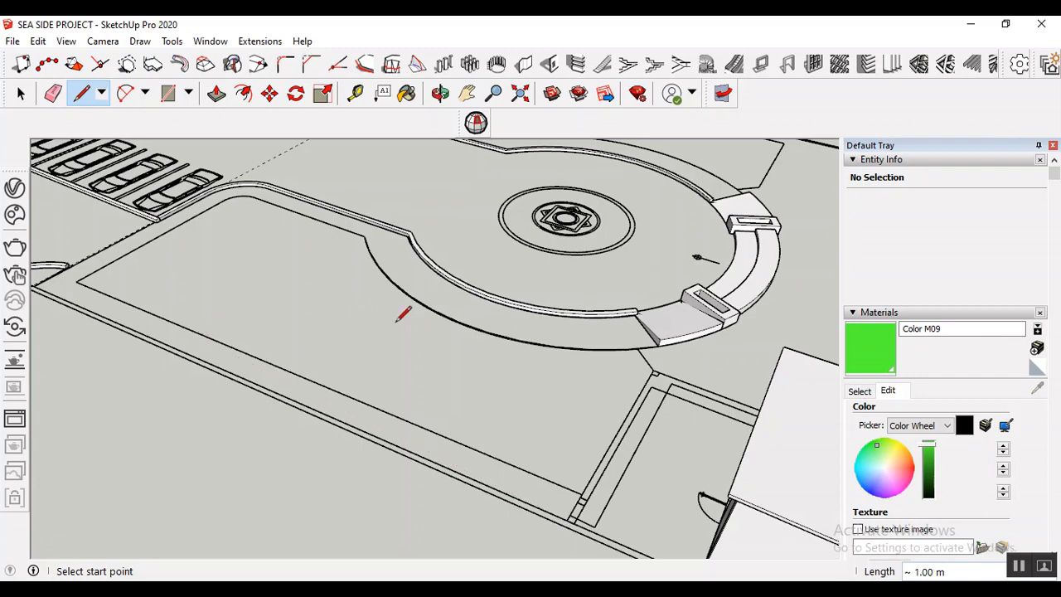
scroll(404, 314, down, 1)
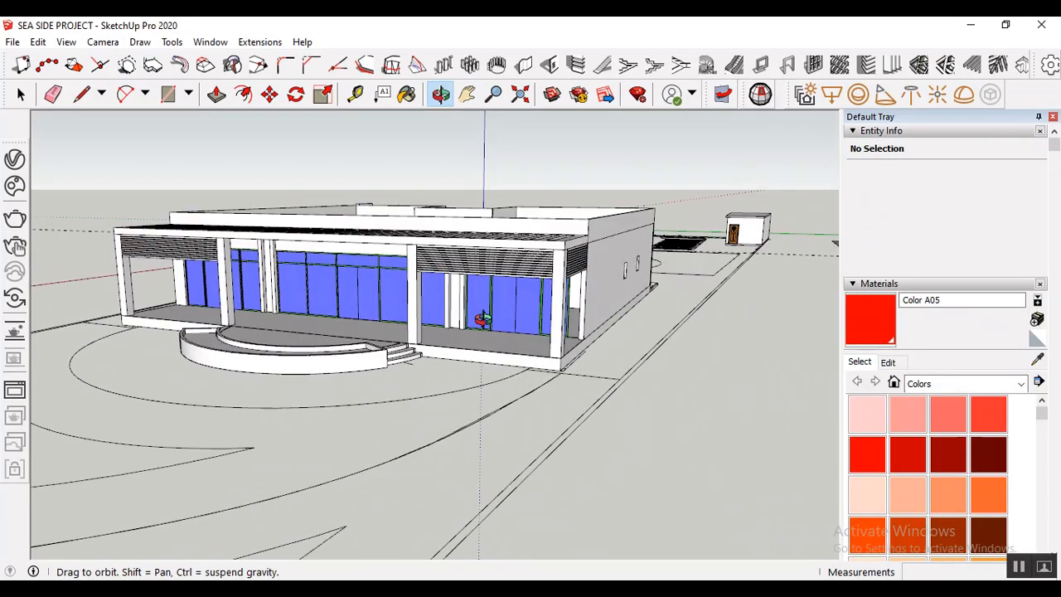
- Examine the building model and its site plan together with the second copy of the plan beside it
middle_drag(382, 398, 321, 415)
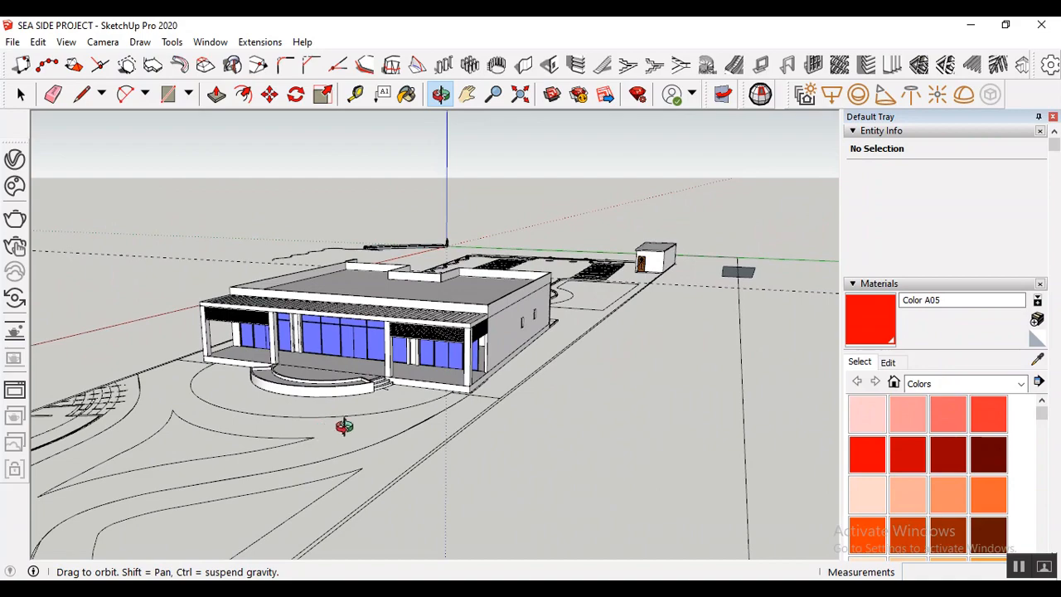
drag(574, 306, 296, 479)
scroll(532, 376, up, 3)
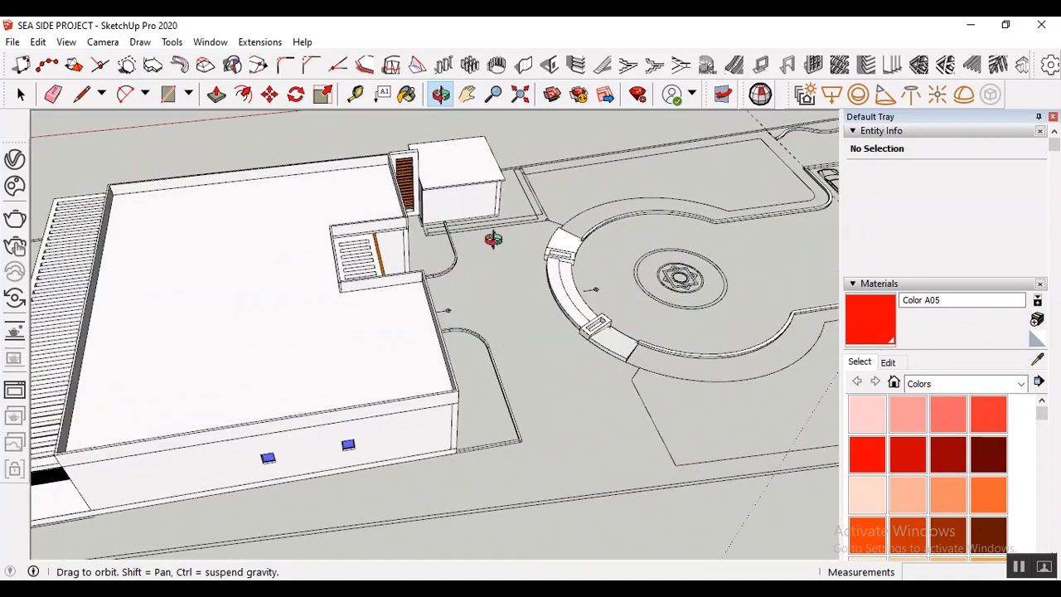
scroll(560, 382, down, 10)
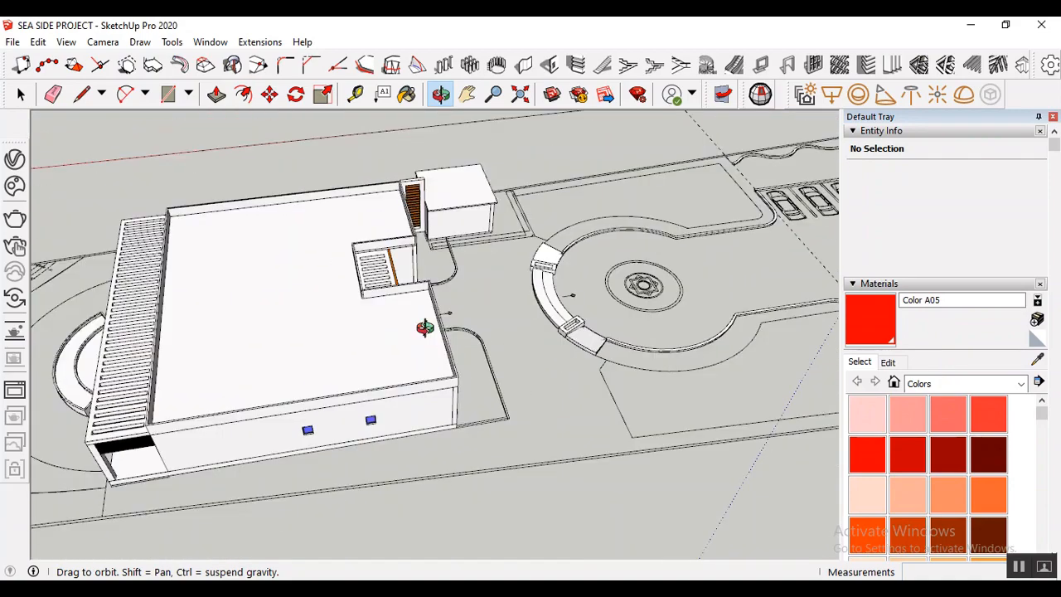
scroll(370, 292, down, 4)
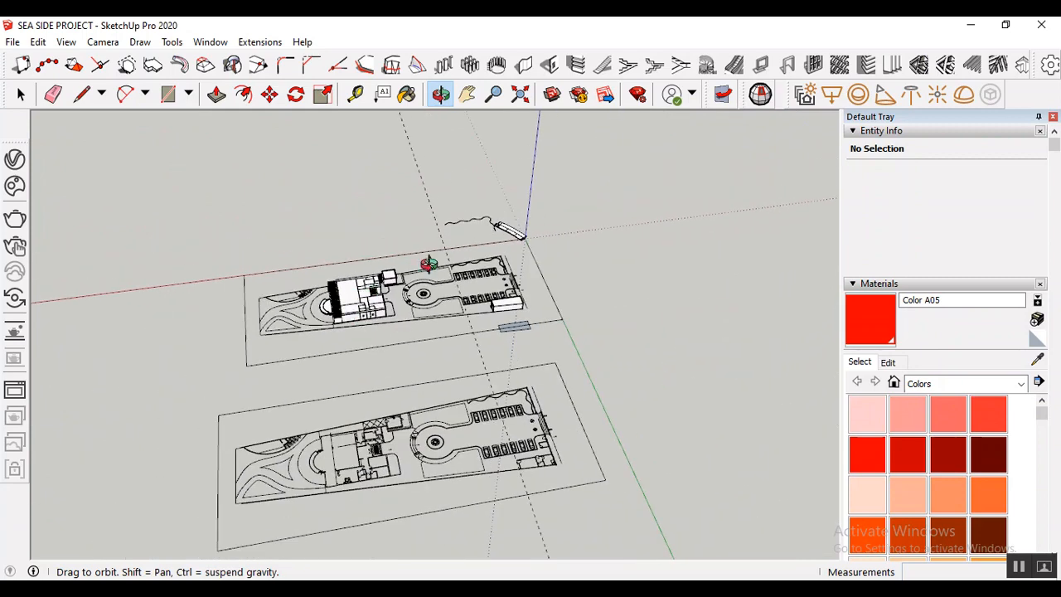
scroll(419, 393, up, 3)
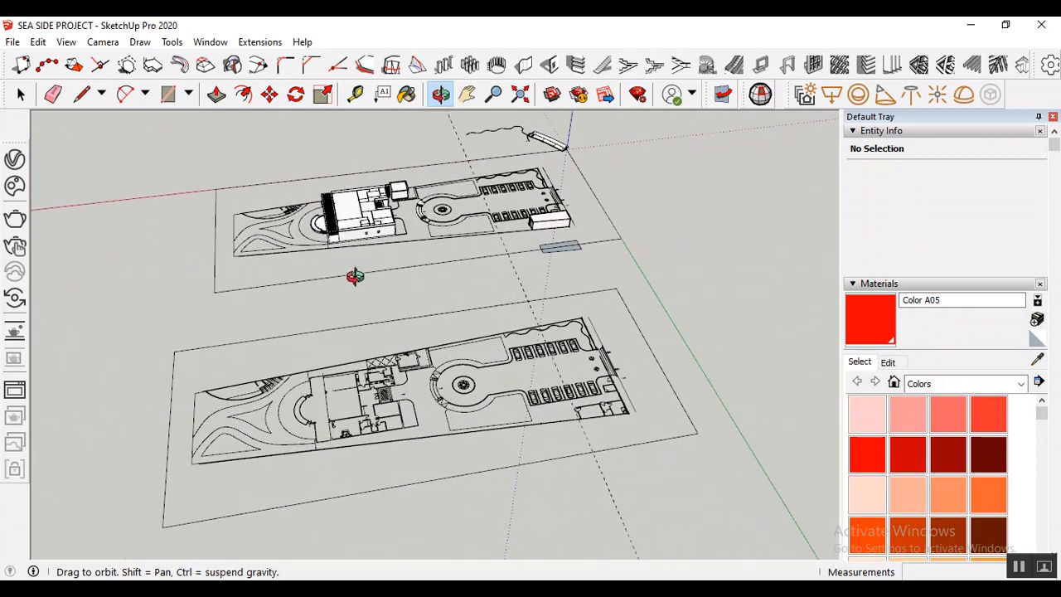
key(space)
click(252, 238)
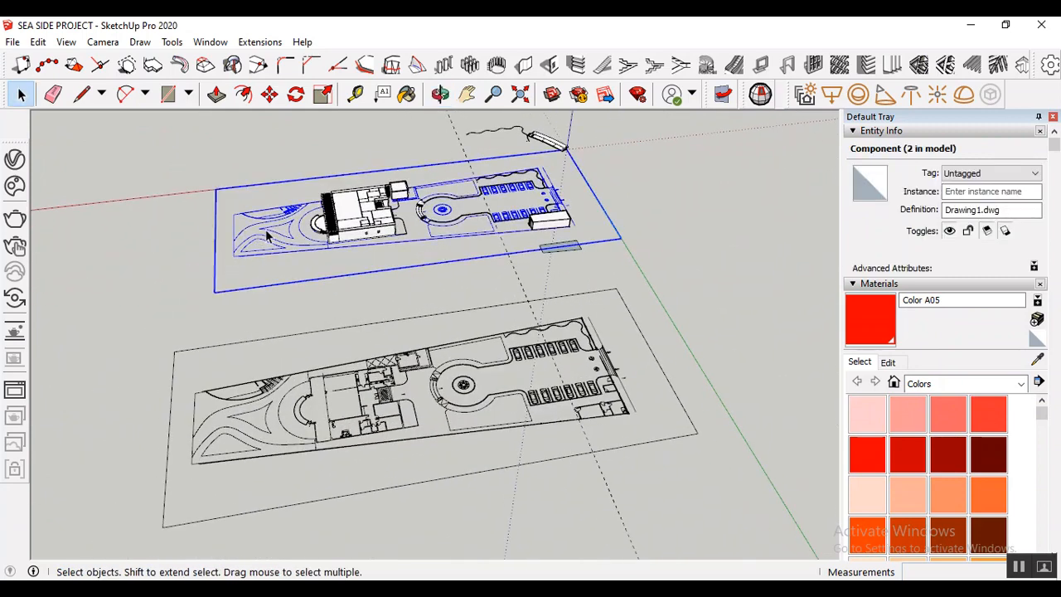
click(326, 310)
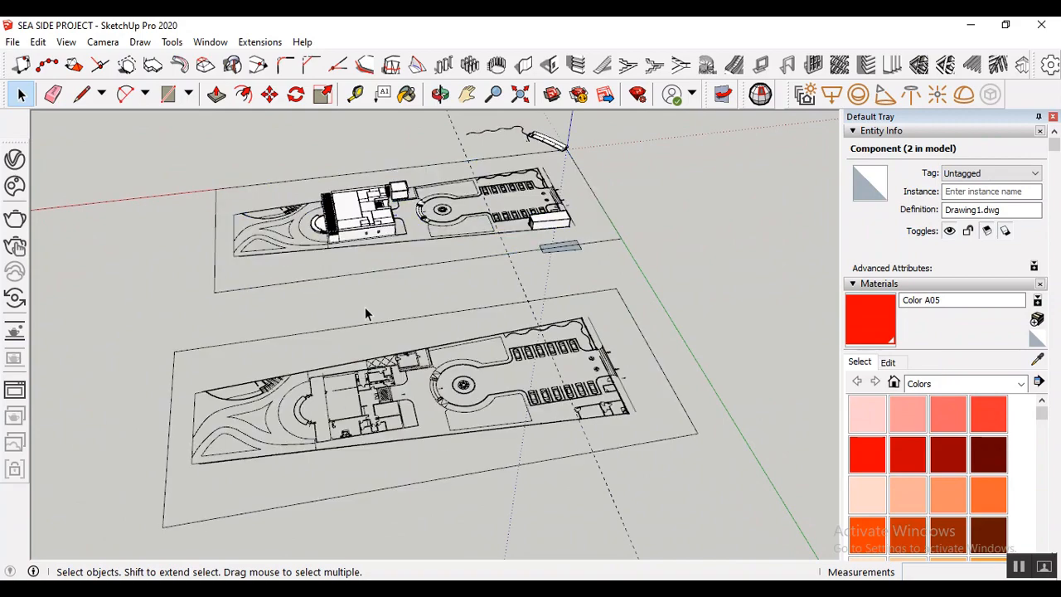
- Inspect the paving area in the plan copy and the separate paving outline lying beyond the plan
scroll(346, 440, up, 5)
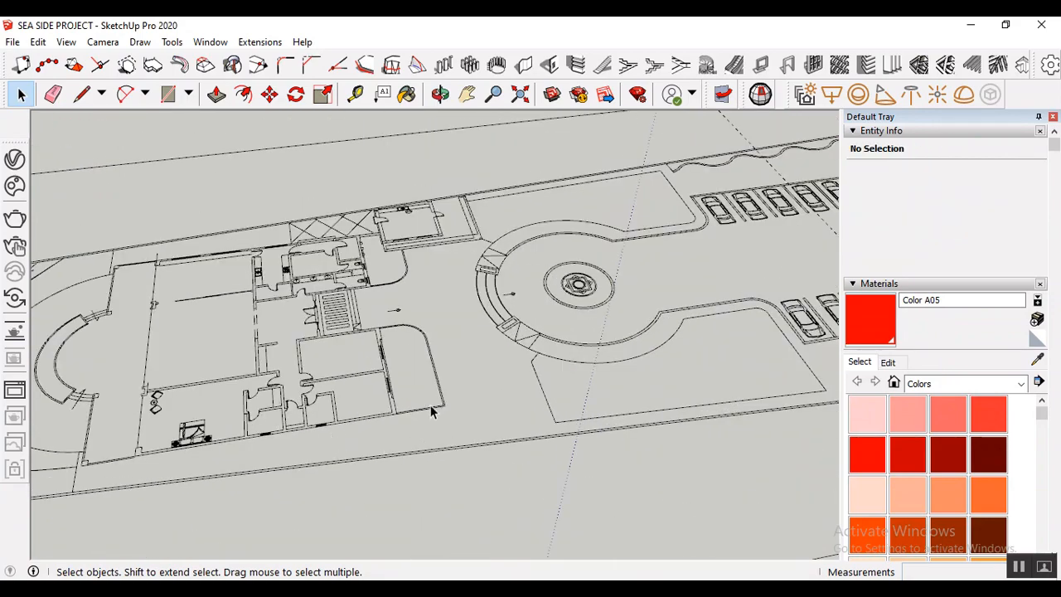
scroll(416, 267, down, 6)
scroll(476, 387, up, 6)
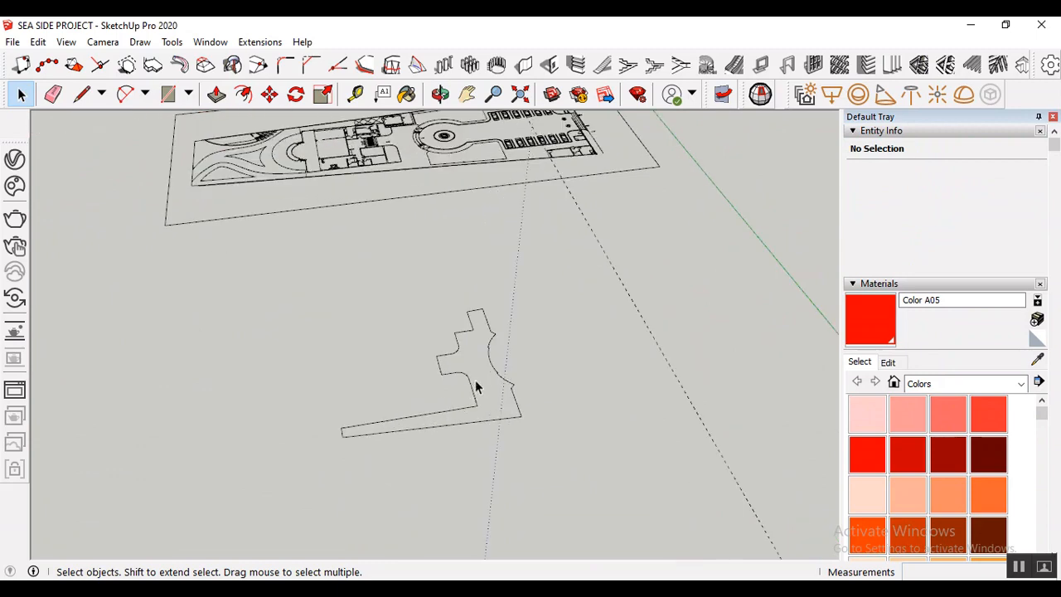
scroll(481, 389, up, 2)
scroll(476, 360, down, 8)
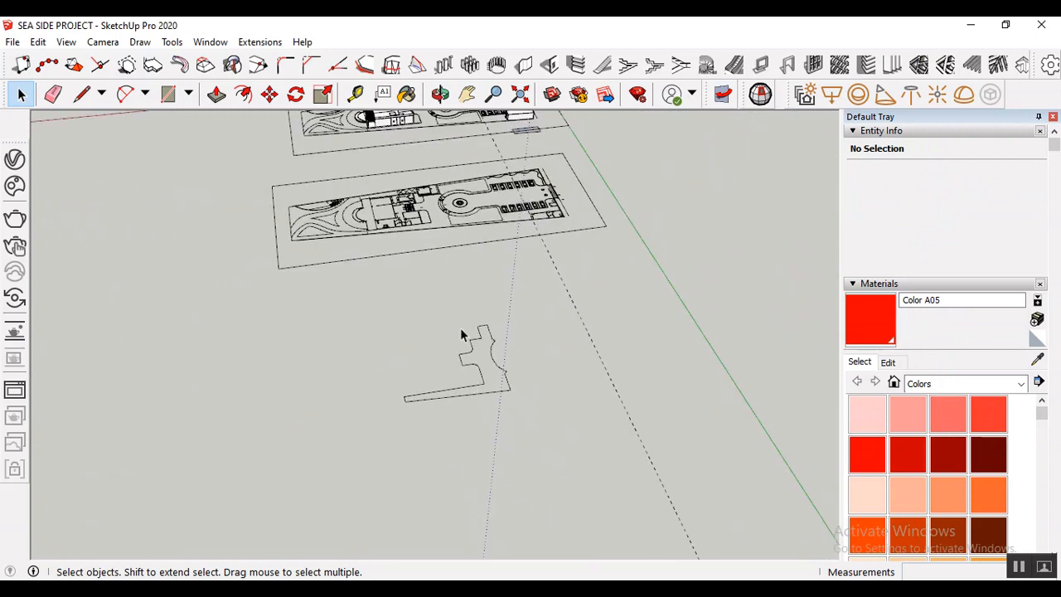
scroll(391, 179, up, 4)
scroll(392, 178, up, 2)
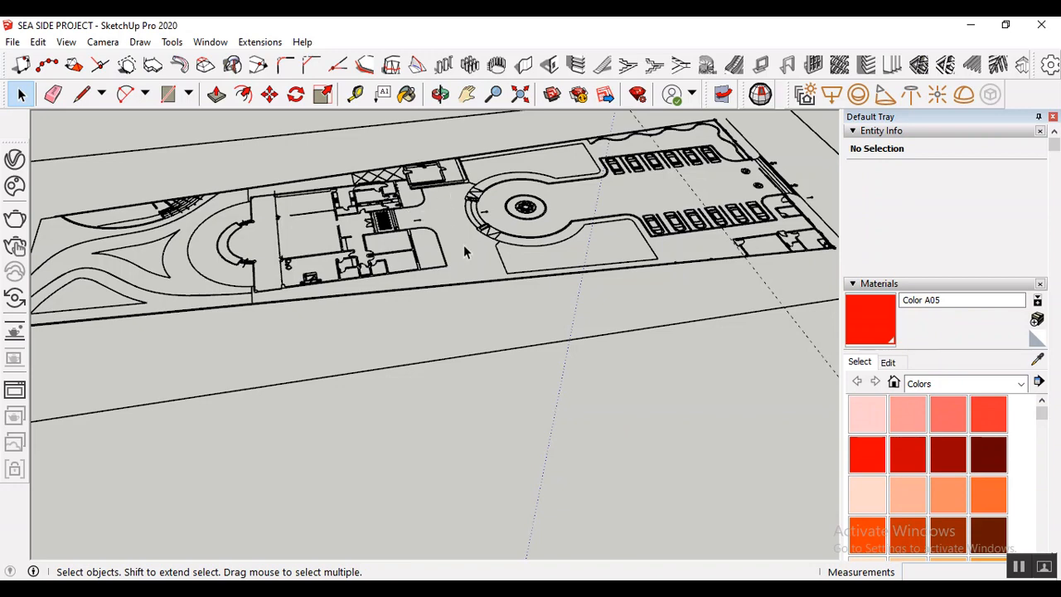
scroll(373, 289, down, 6)
scroll(448, 472, up, 5)
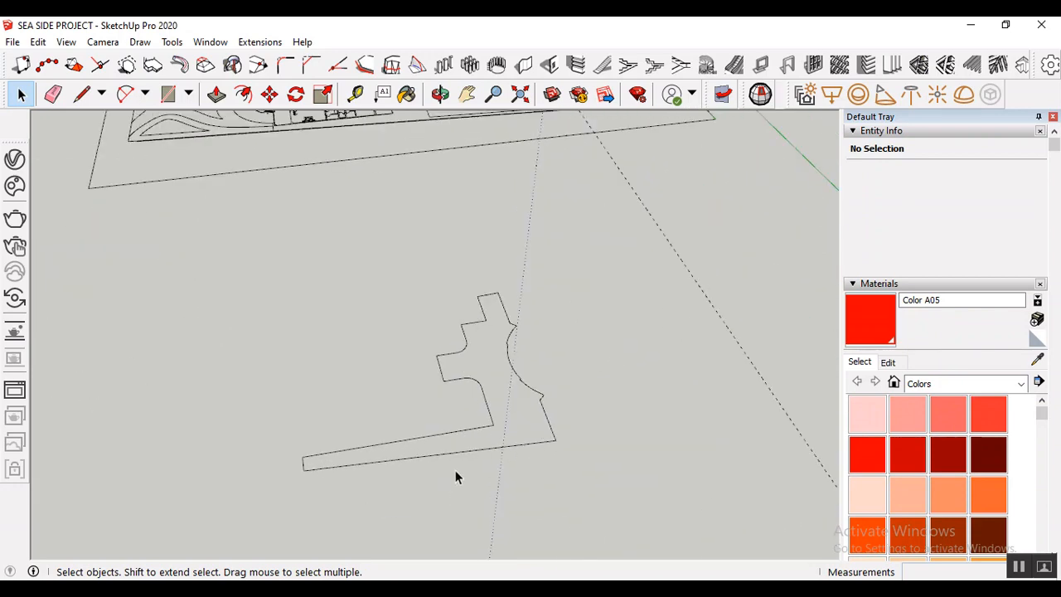
scroll(459, 467, up, 1)
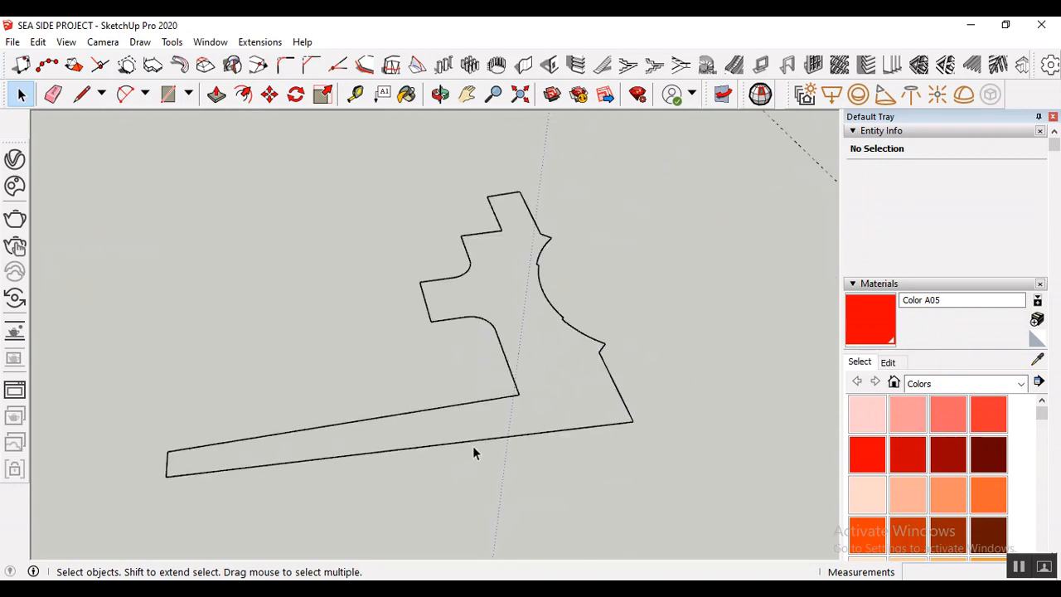
scroll(514, 281, down, 2)
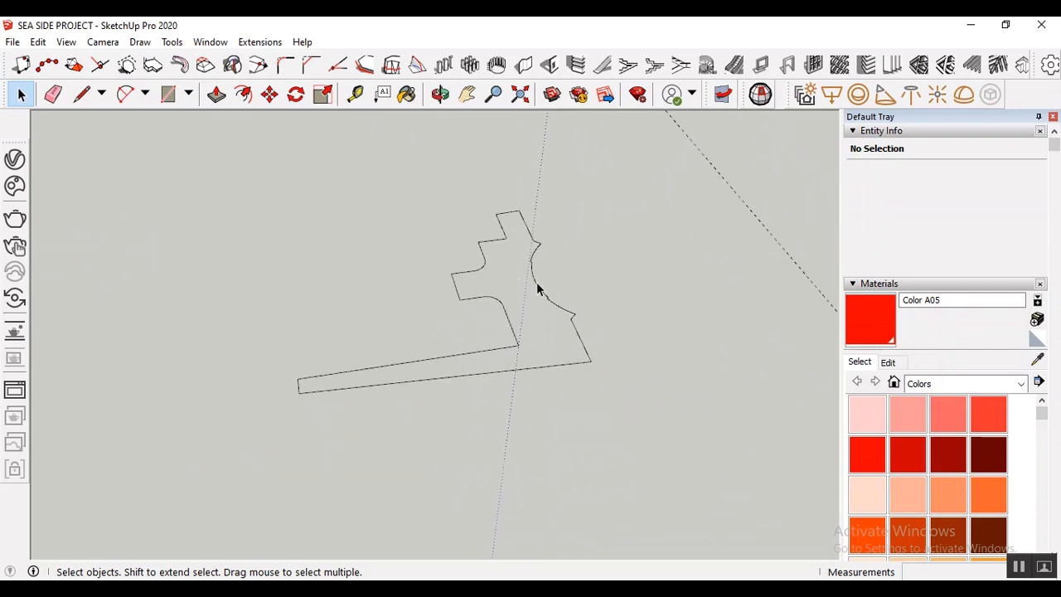
- Delete one short edge segment of the paving outline's concave curve and undo the deletion
click(537, 285)
scroll(536, 285, up, 6)
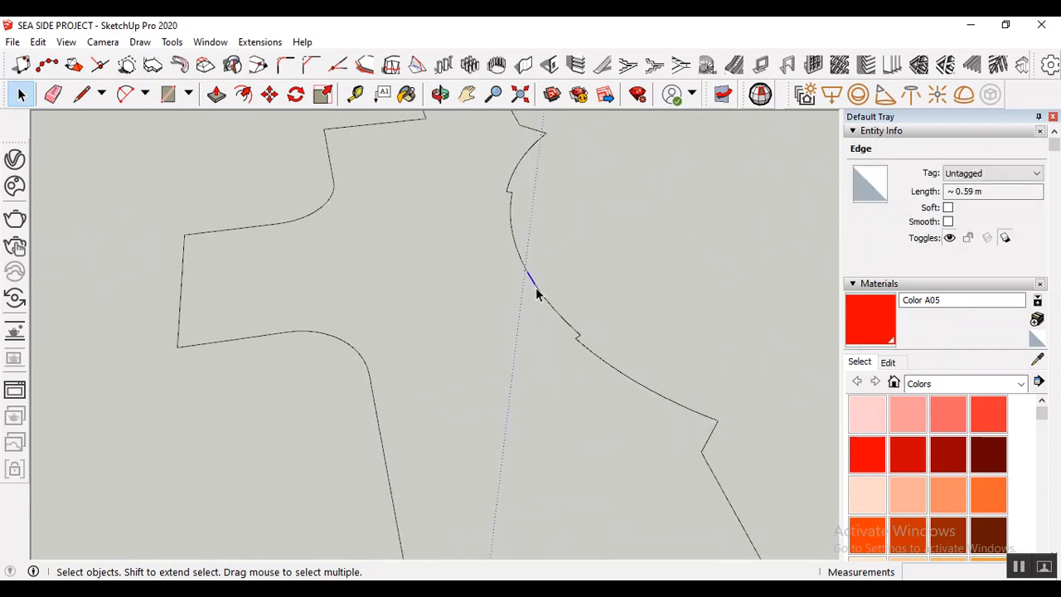
click(549, 305)
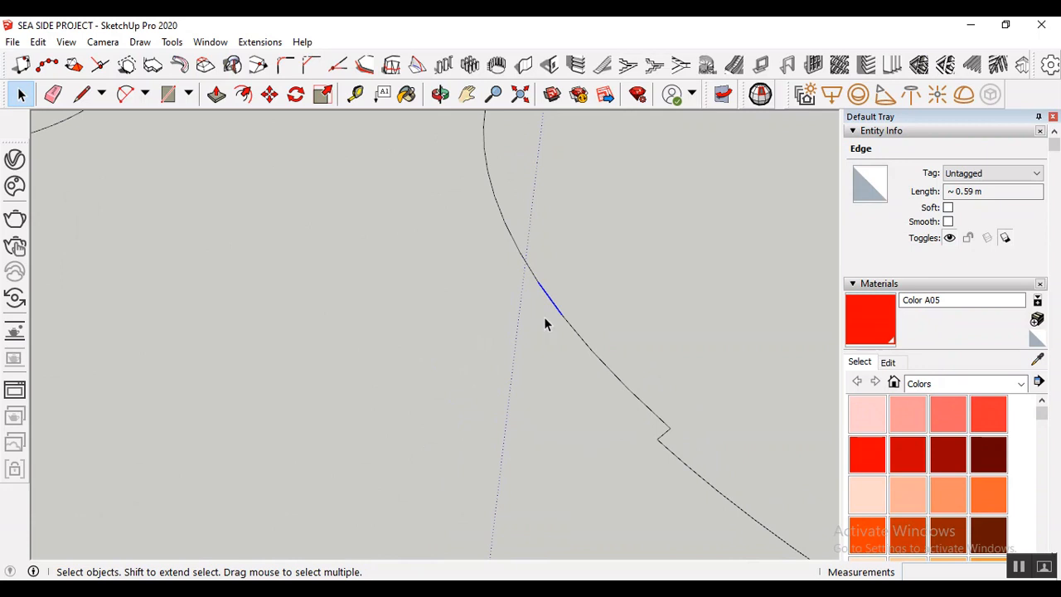
key(Delete)
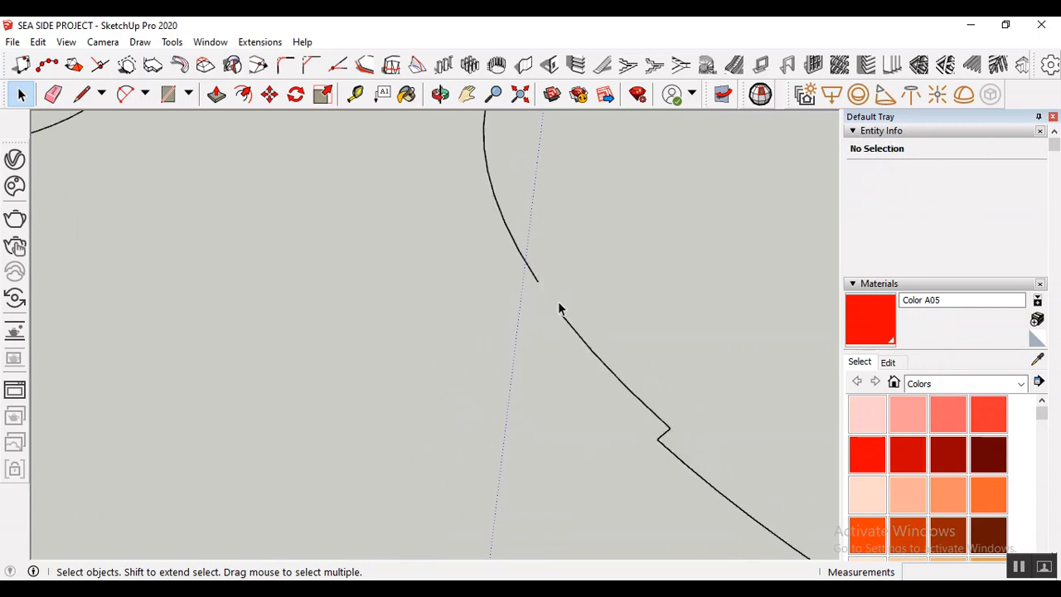
key(ctrl+z)
scroll(529, 286, down, 2)
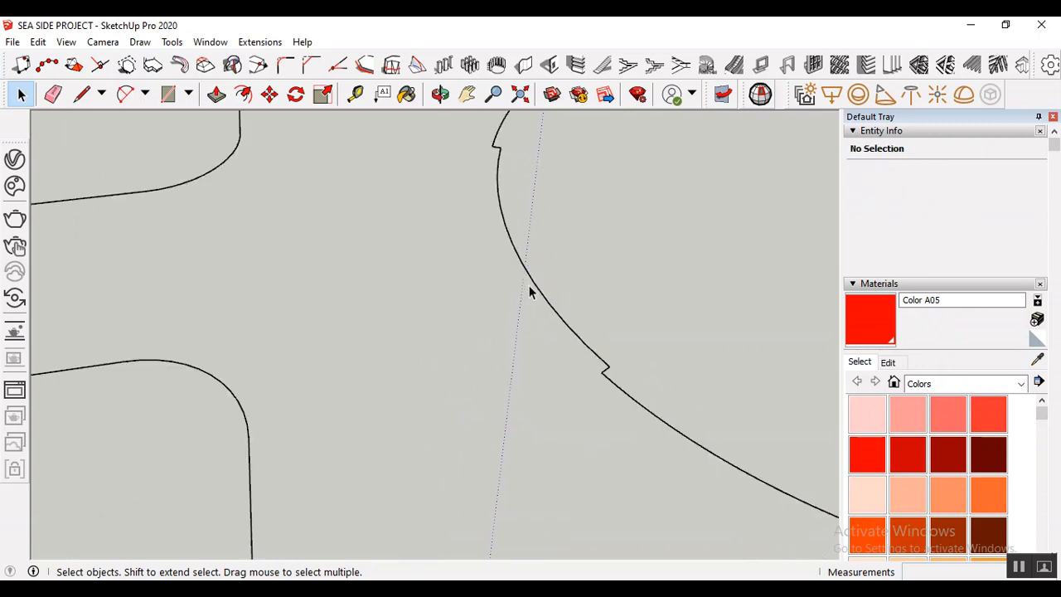
scroll(529, 286, down, 6)
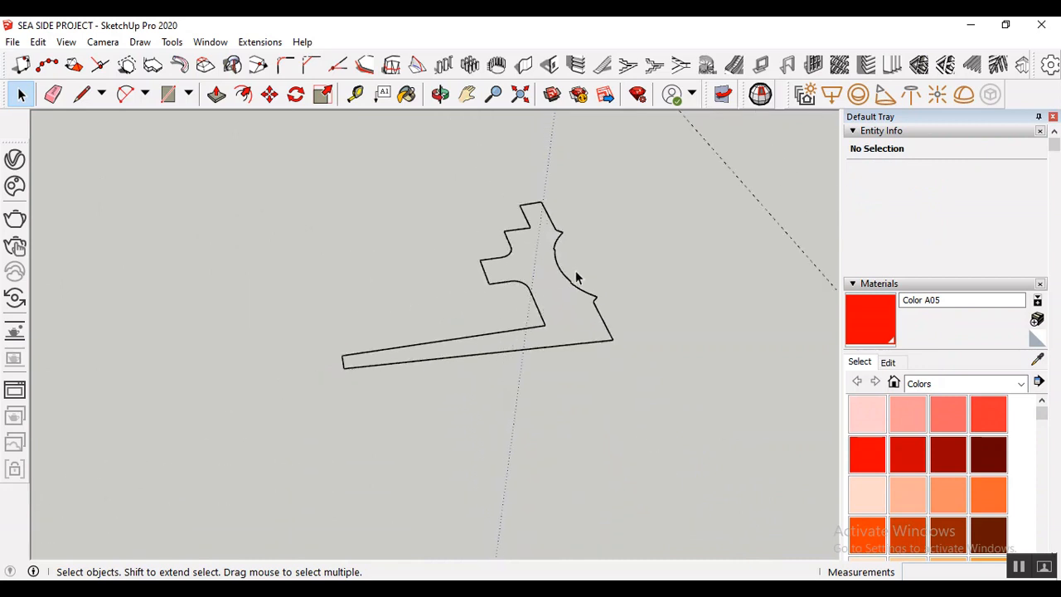
- Weld all edges of the separate paving outline into one continuous curve
scroll(578, 277, up, 2)
click(240, 42)
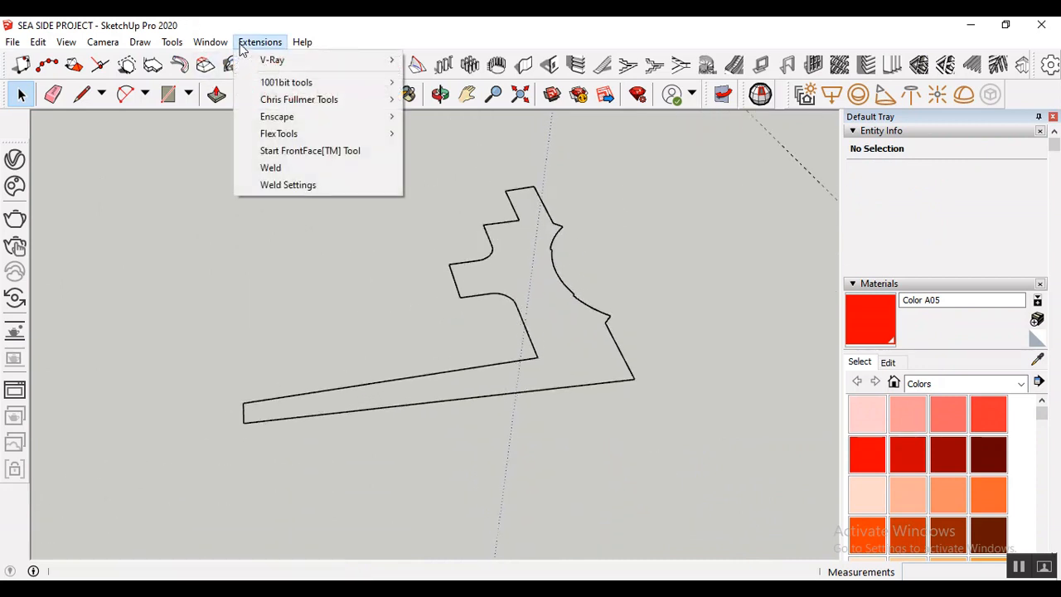
click(274, 168)
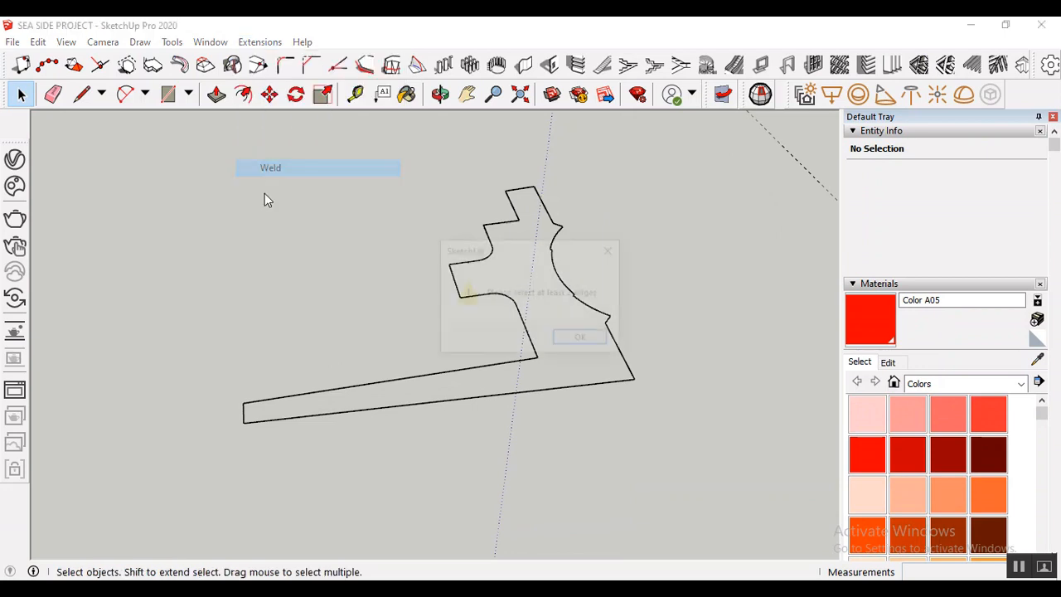
click(586, 339)
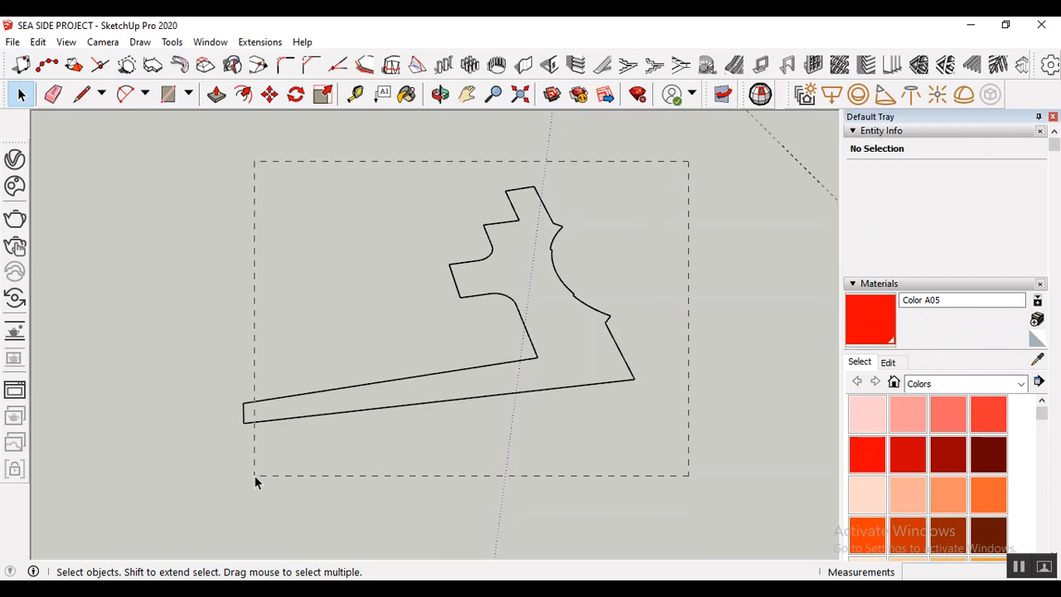
drag(255, 475, 248, 478)
click(259, 42)
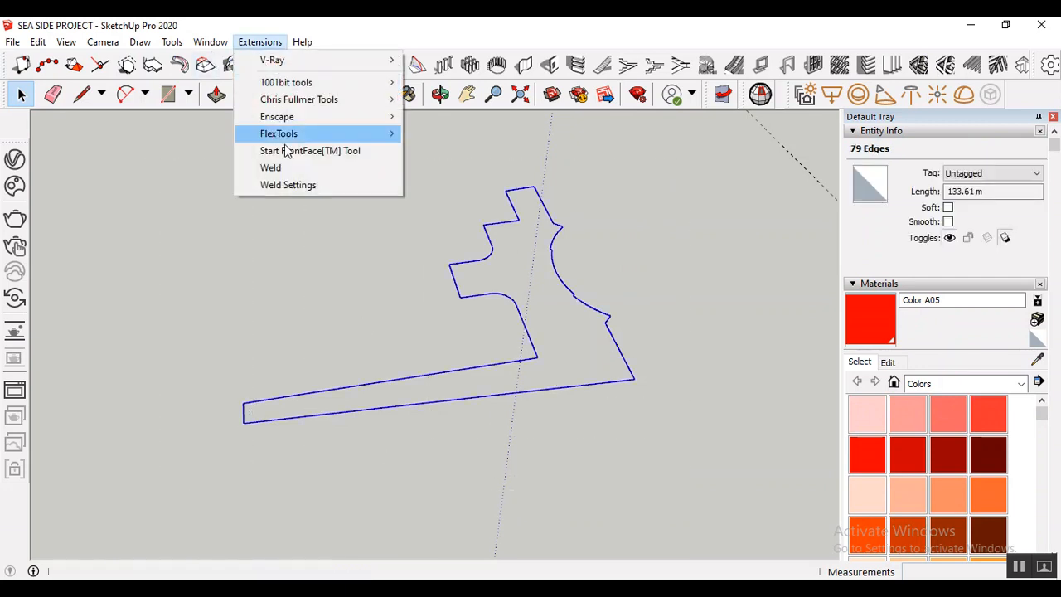
click(274, 168)
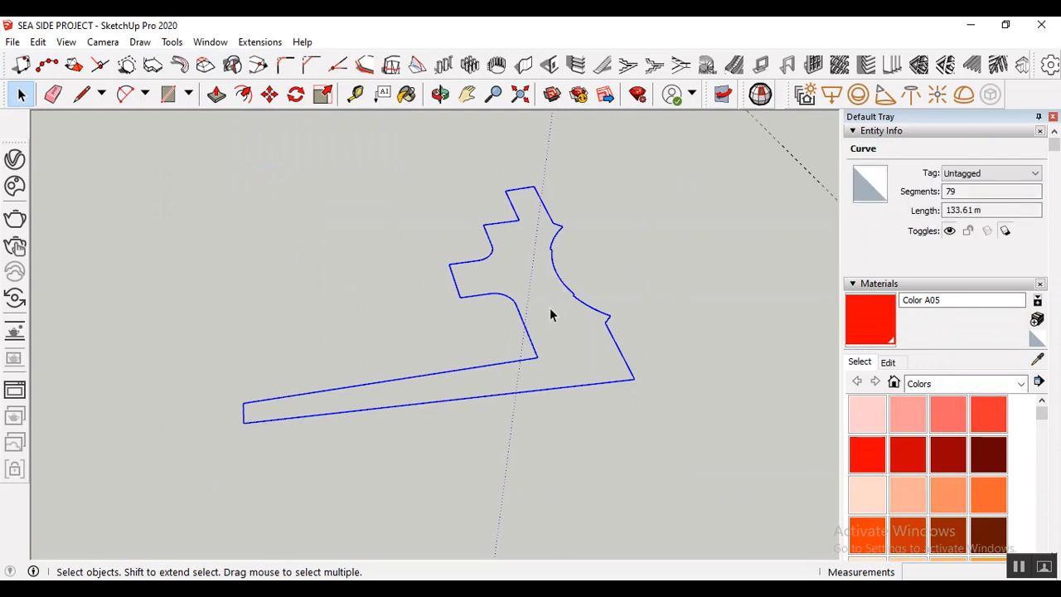
- Explode the welded paving outline back into separate edges and clear the selection
click(217, 94)
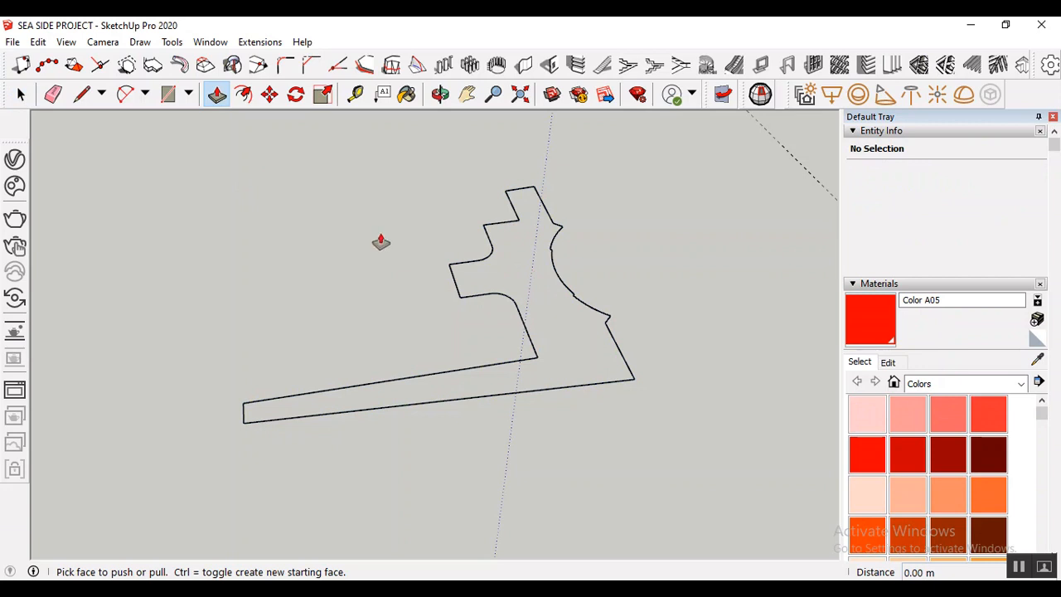
click(21, 94)
key(ctrl+a)
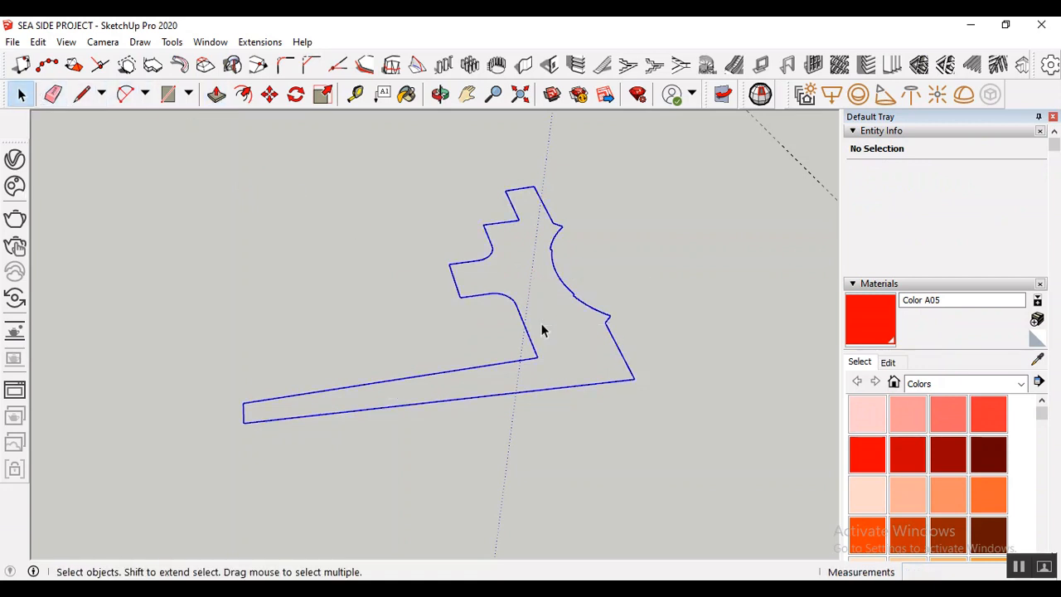
click(561, 290)
right_click(561, 283)
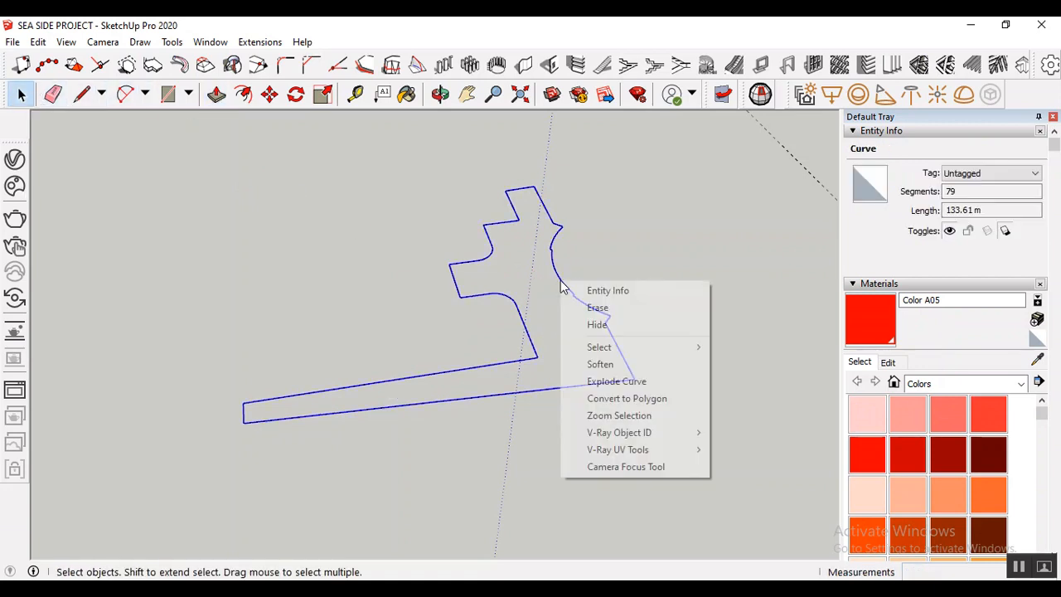
click(609, 382)
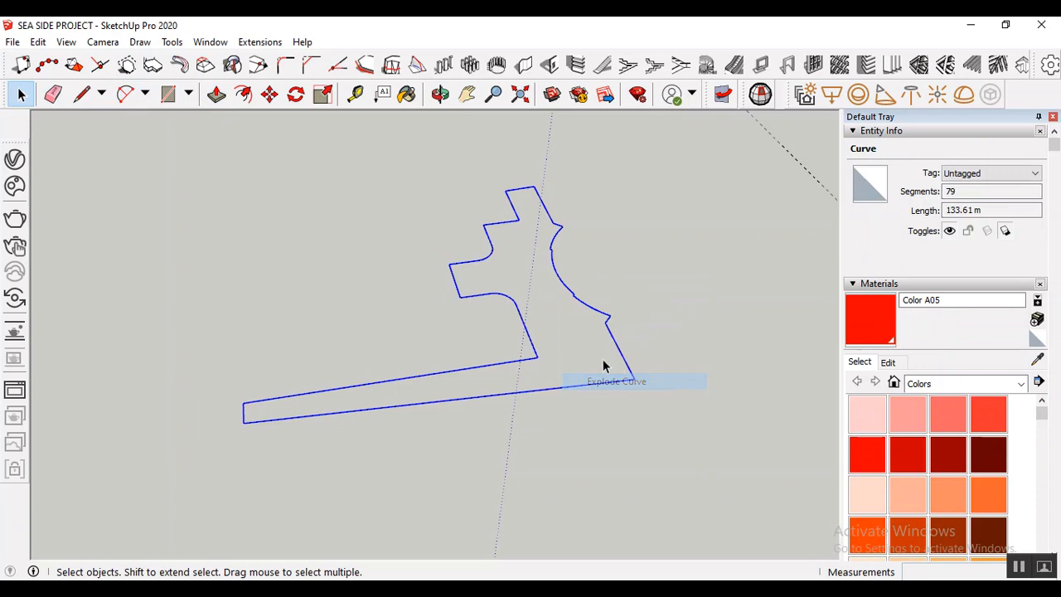
click(573, 298)
click(537, 362)
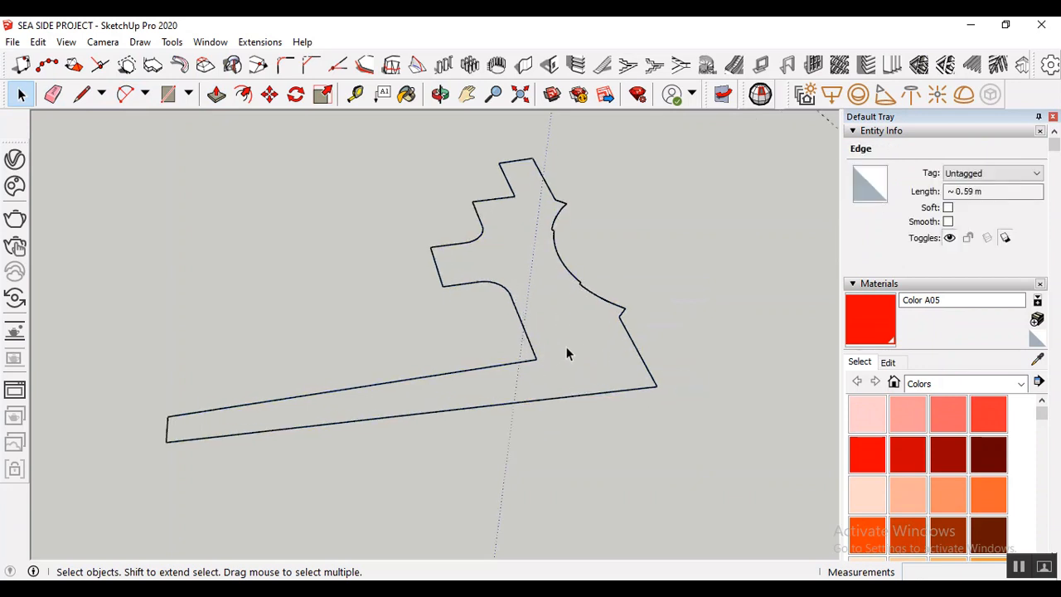
click(567, 349)
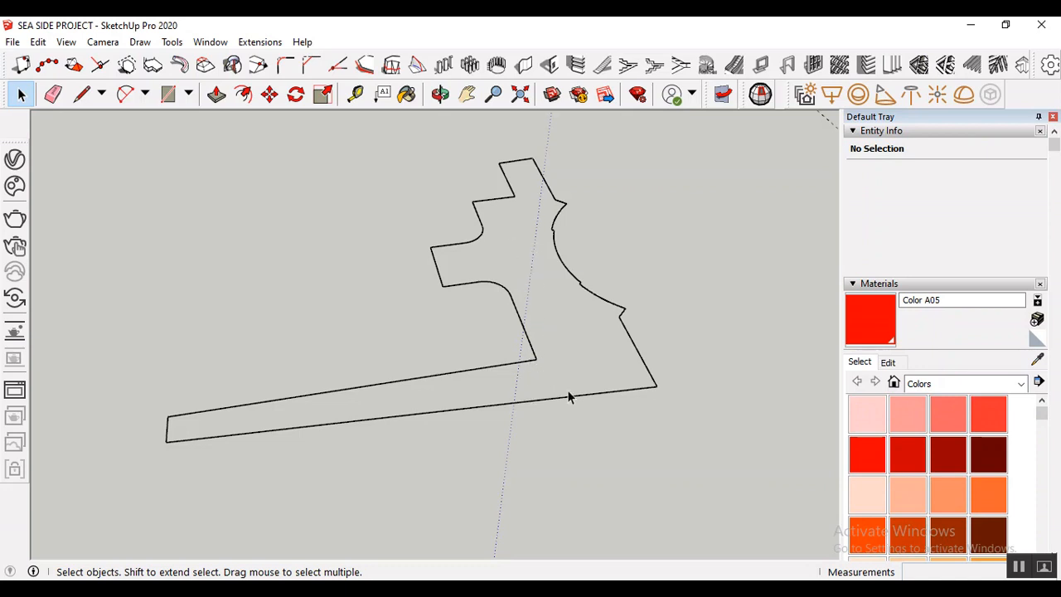
- Fill the paving outline with a face by drawing a line from its inner corner to the opposite edge, then erase that dividing line
click(81, 93)
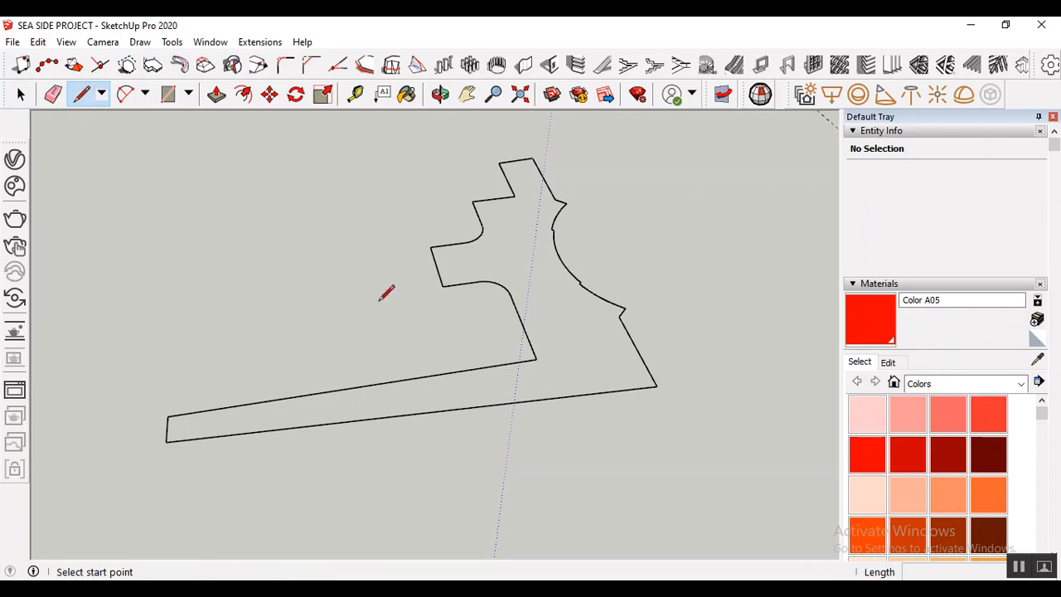
click(537, 358)
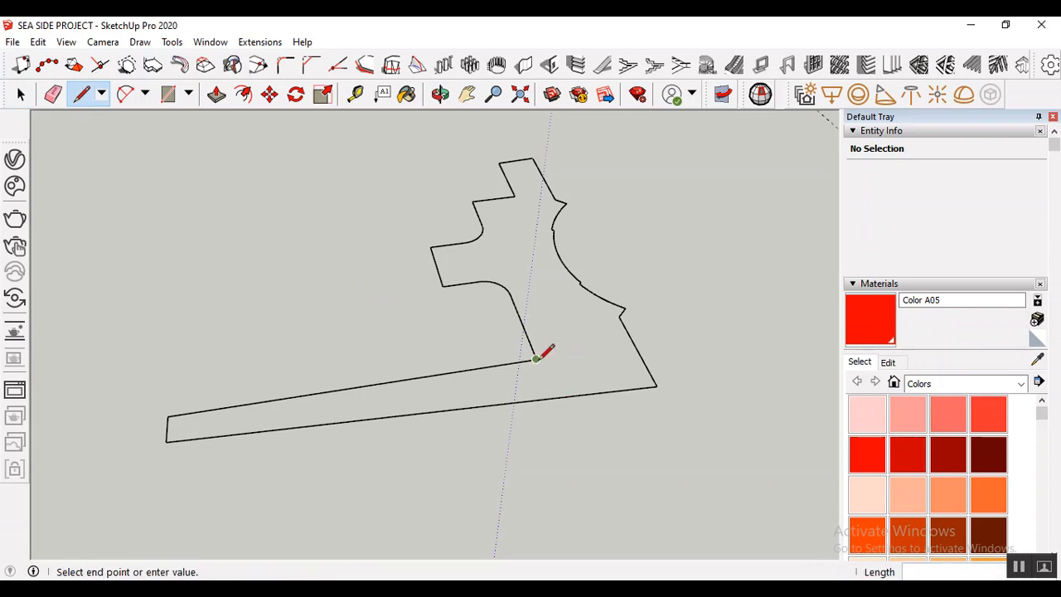
click(553, 398)
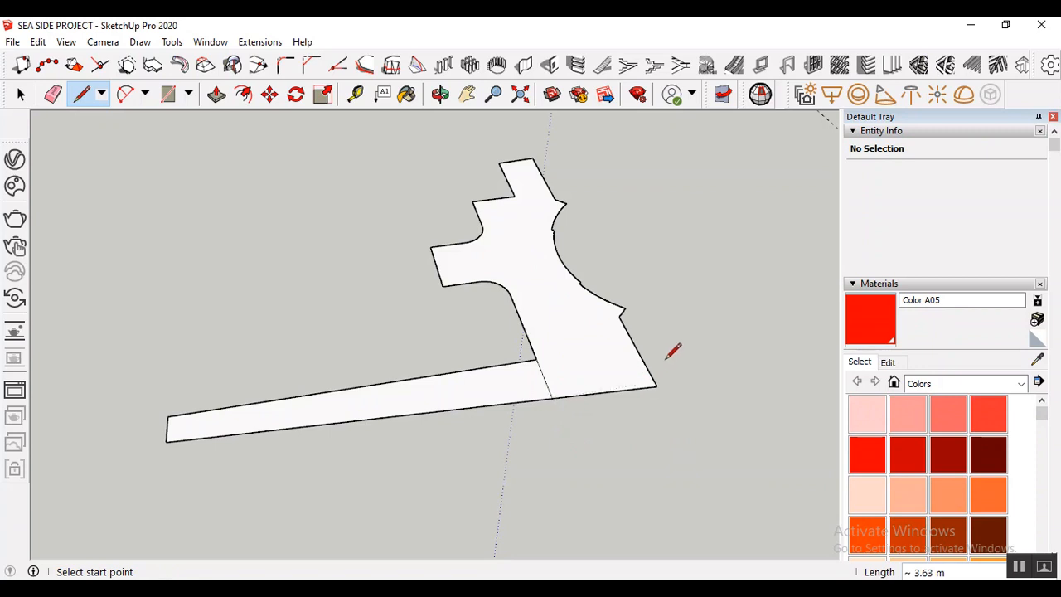
scroll(388, 404, down, 3)
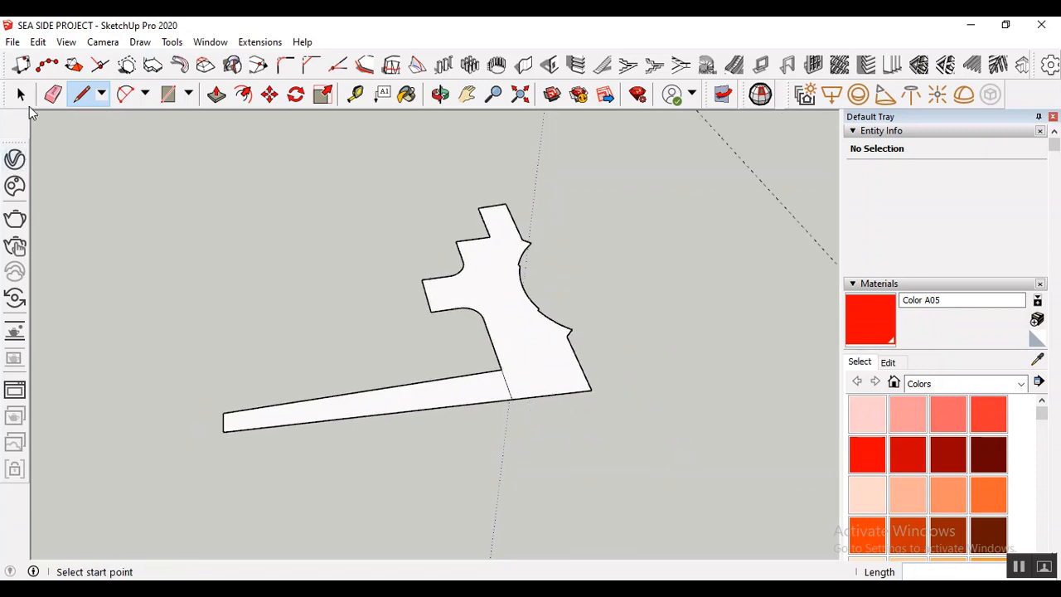
click(21, 93)
click(54, 93)
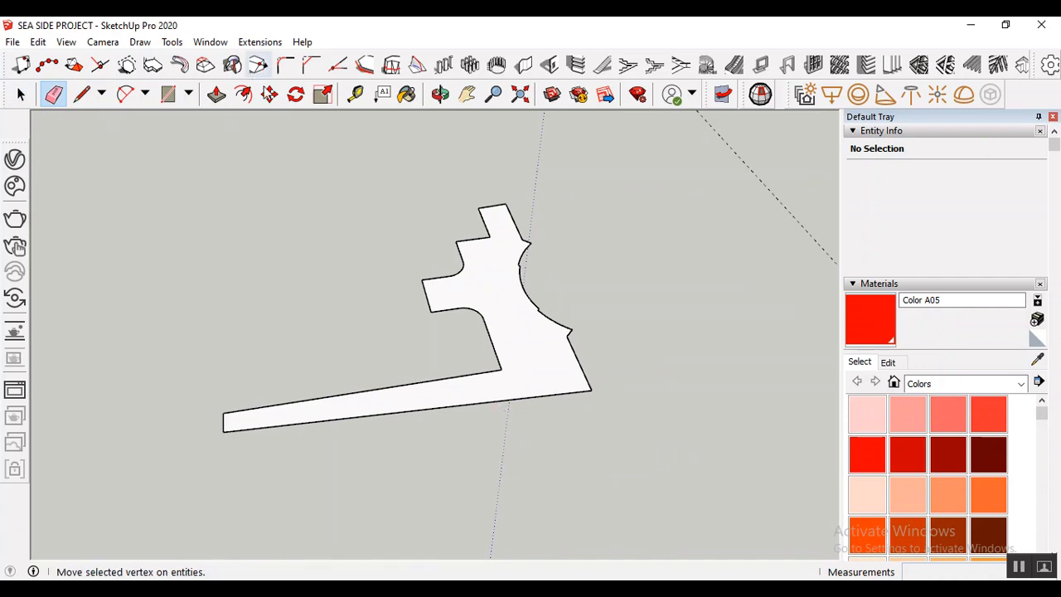
- Extrude the paving face upward by 0.15 m with Push/Pull
click(216, 93)
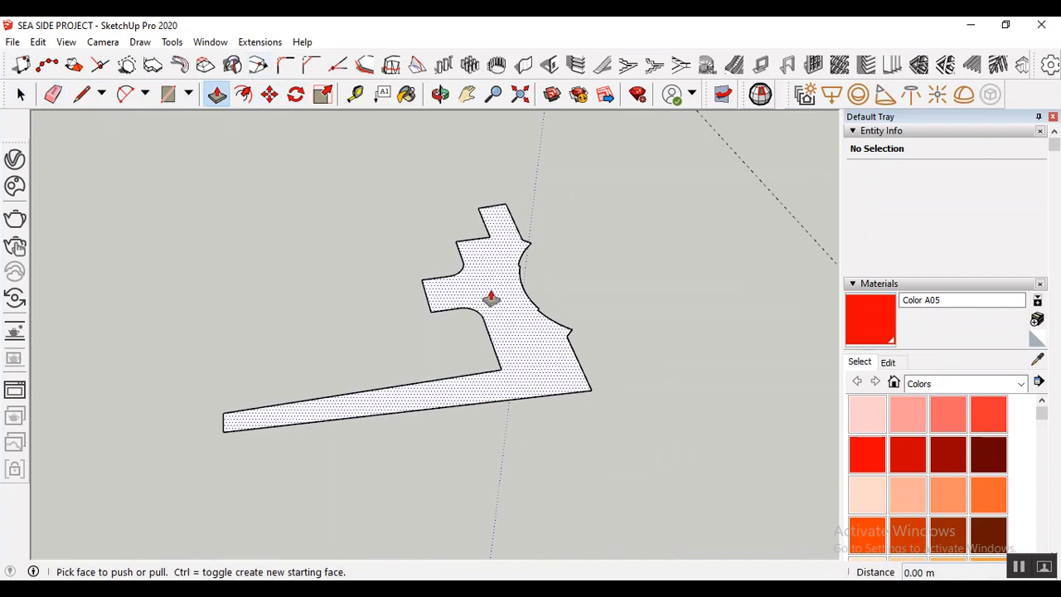
drag(486, 298, 520, 267)
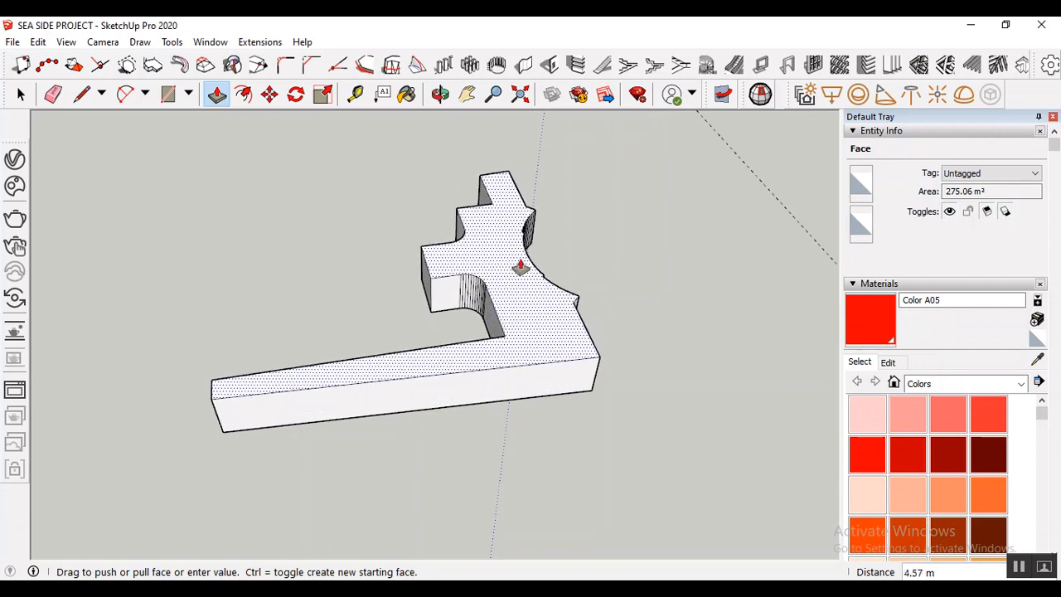
mouse_move(521, 267)
mouse_down()
mouse_move(514, 296)
mouse_move(515, 279)
mouse_up()
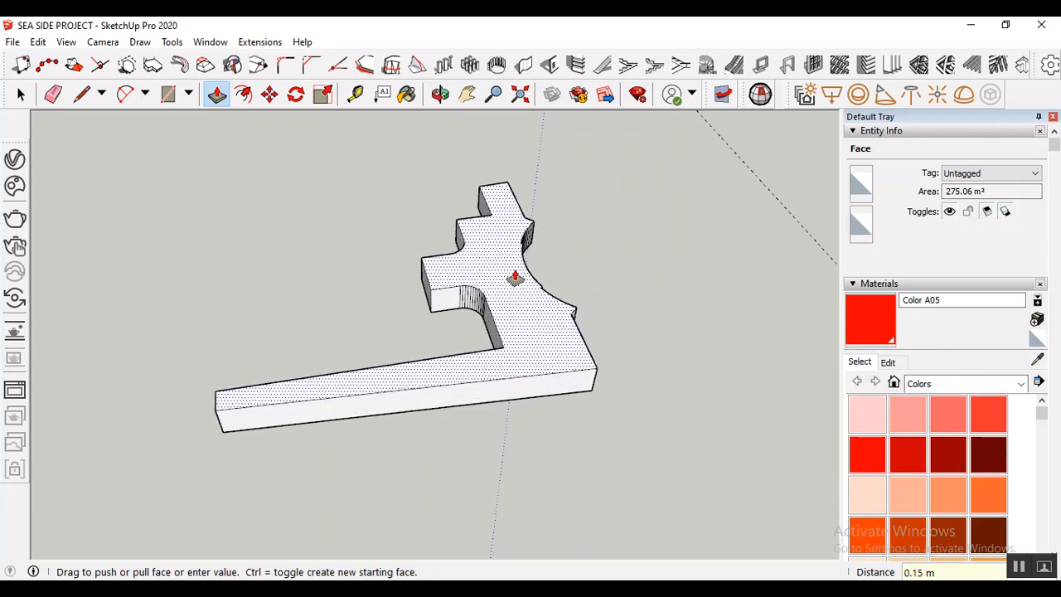
key(Return)
- Select all the geometry of the extruded paving slab and make it a group
click(18, 98)
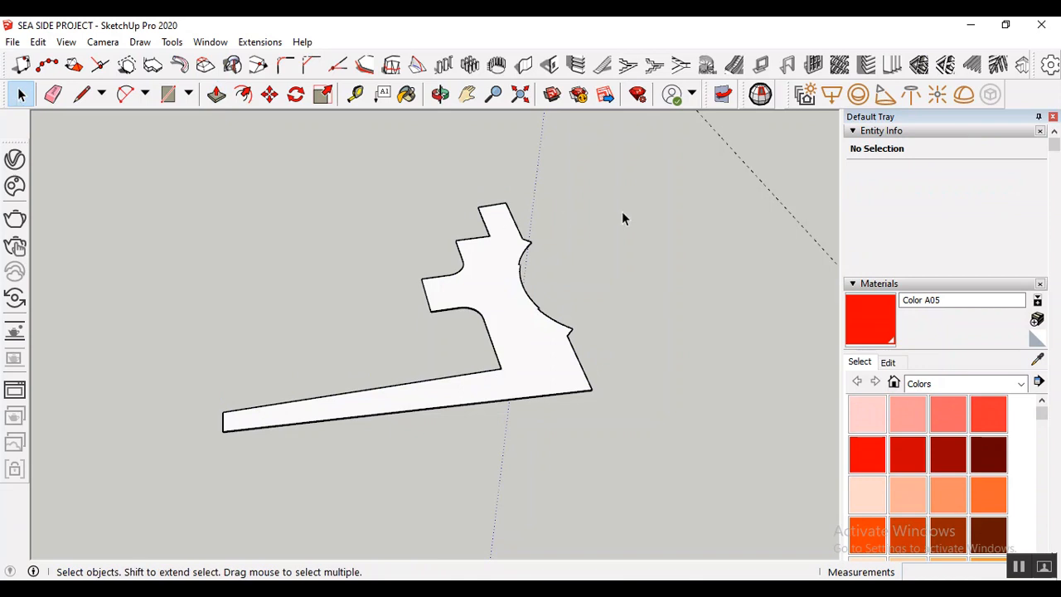
drag(161, 513, 161, 513)
right_click(517, 325)
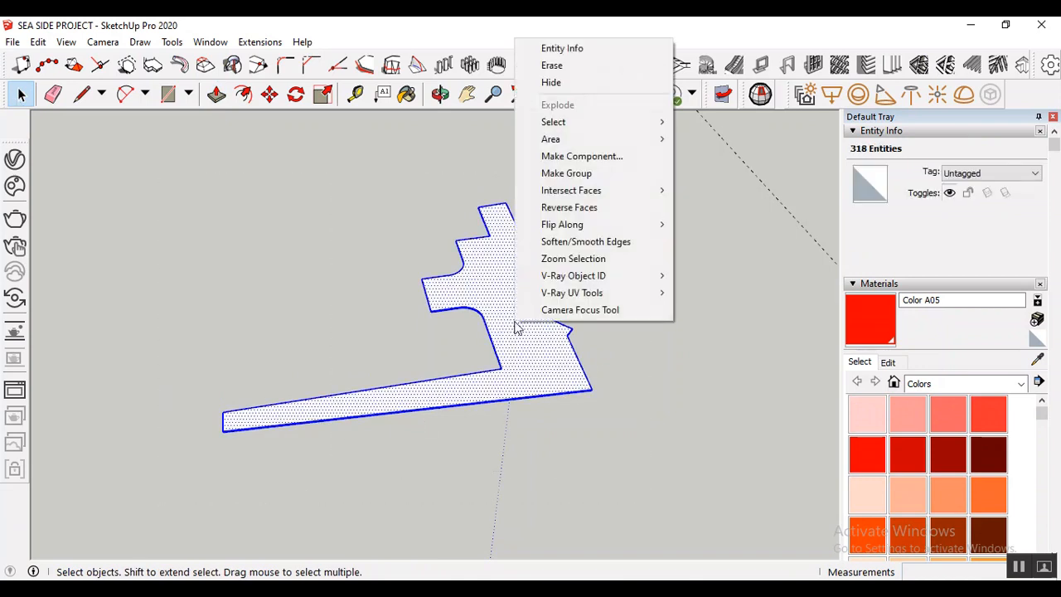
click(593, 174)
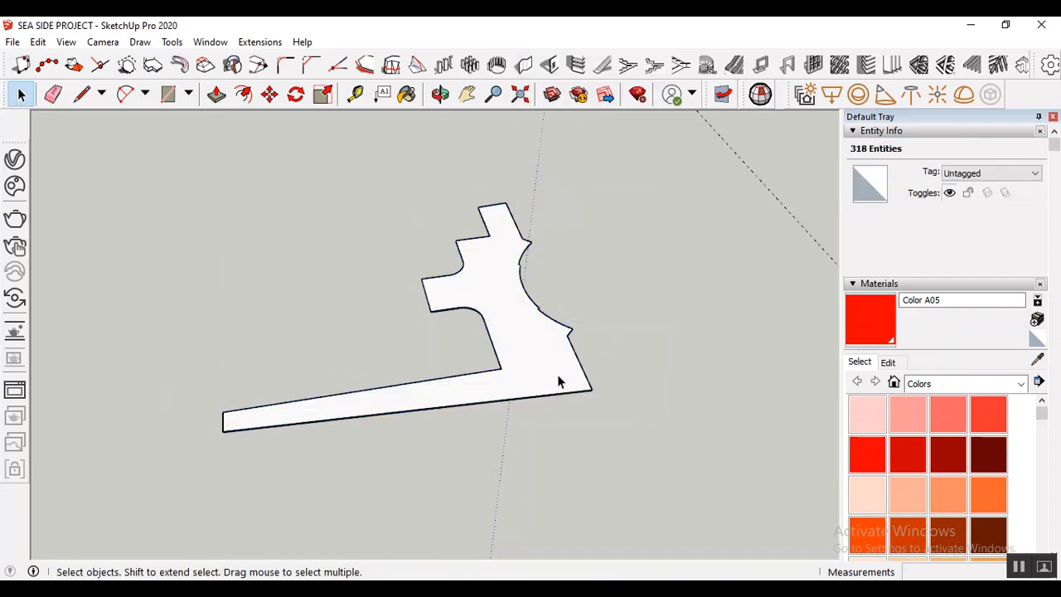
- Move the paving group onto the plan copy, snapping the lower outer corner of its narrow end to the matching plan corner
scroll(558, 385, up, 3)
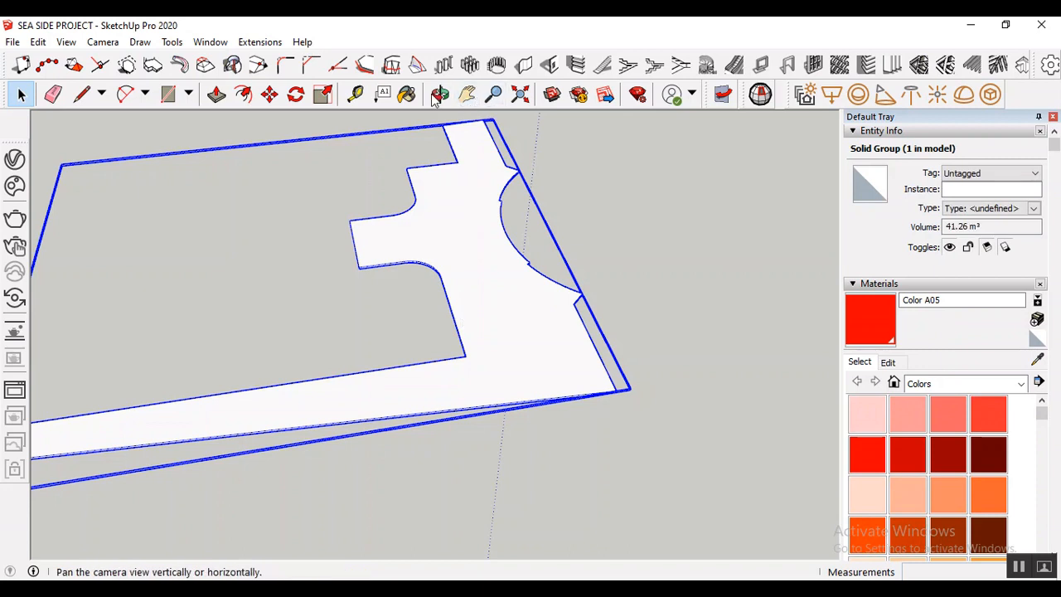
click(270, 94)
scroll(777, 310, down, 5)
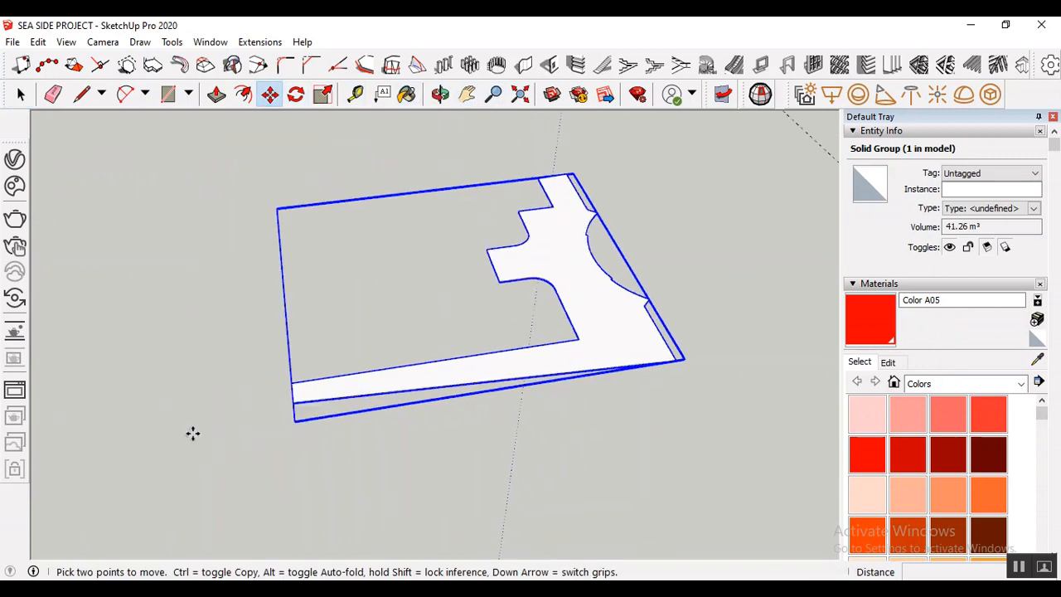
scroll(377, 382, up, 7)
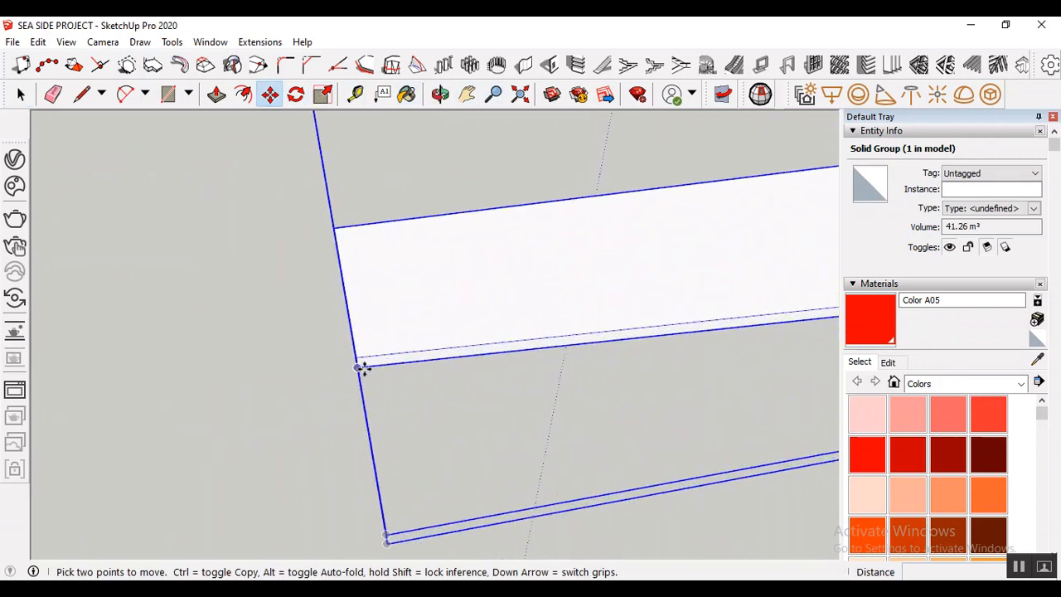
click(374, 389)
scroll(424, 423, down, 6)
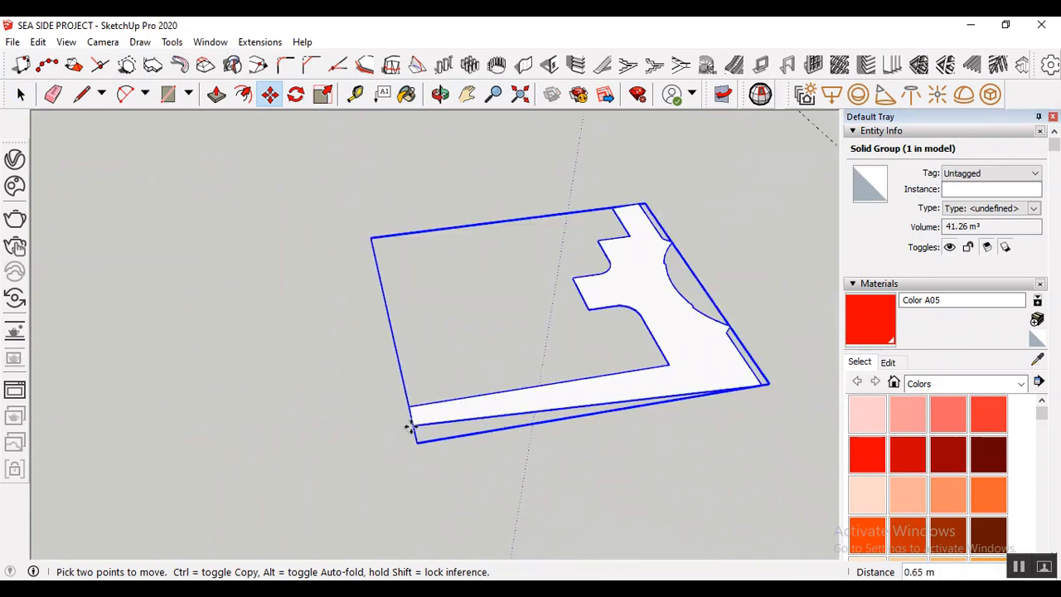
scroll(318, 190, up, 5)
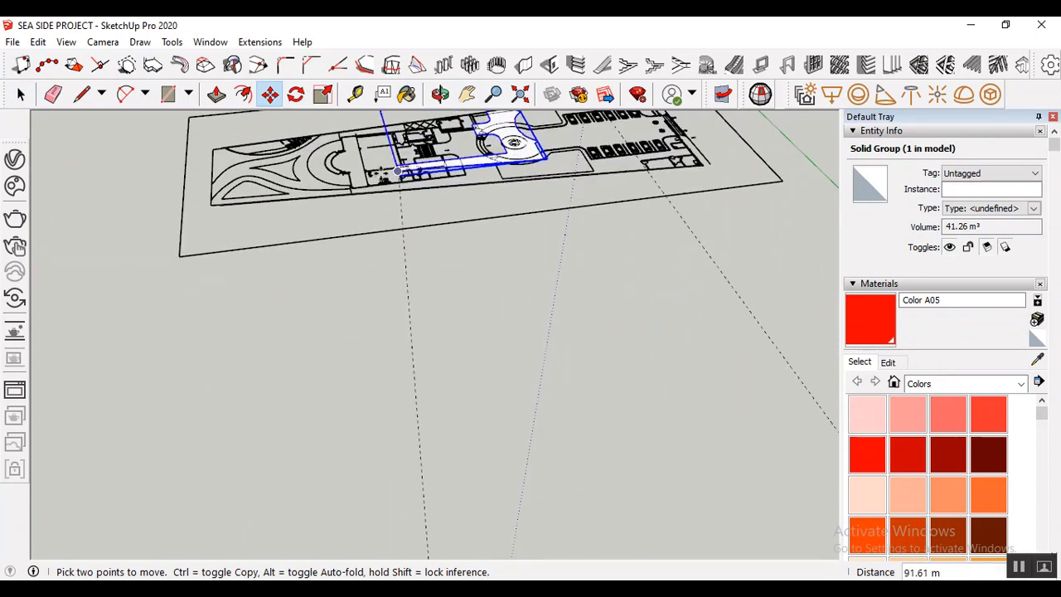
scroll(318, 189, up, 8)
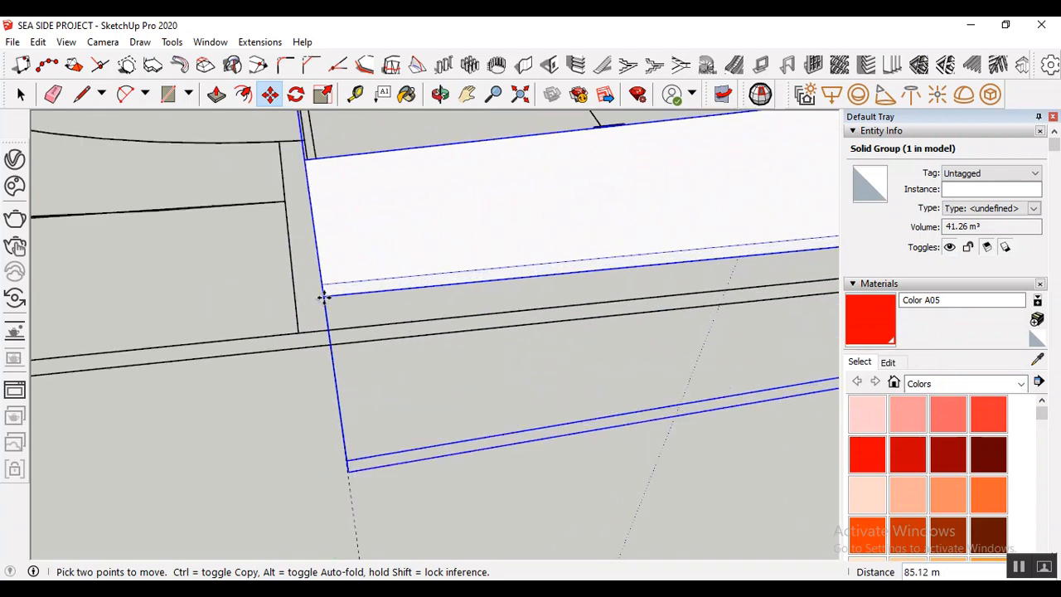
click(298, 331)
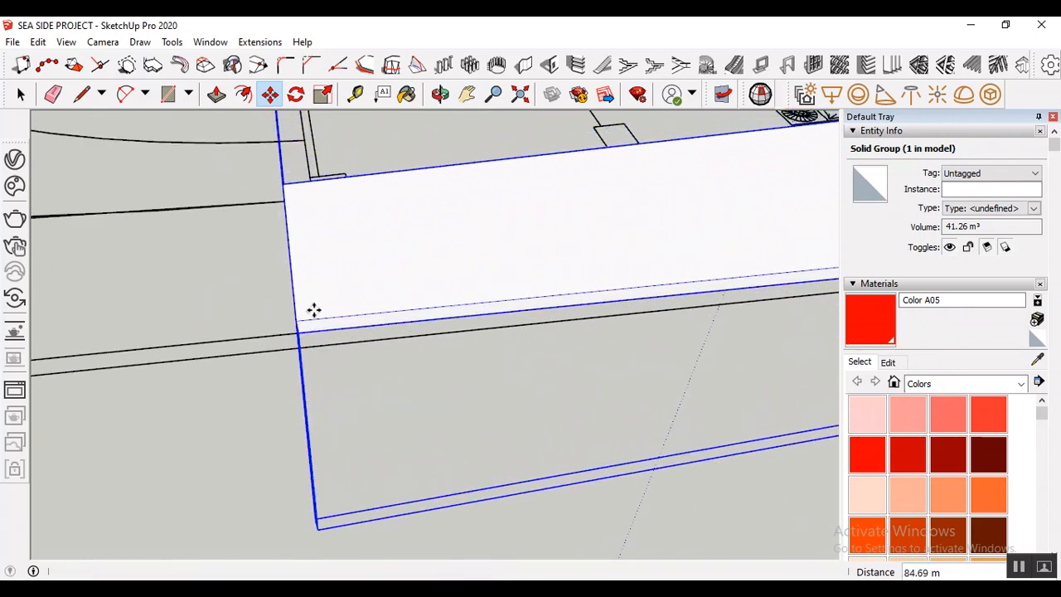
- Examine how the paving group's edges fit the plan copy's linework, especially along the curved steps beside the roundabout
scroll(219, 283, down, 3)
scroll(199, 277, down, 4)
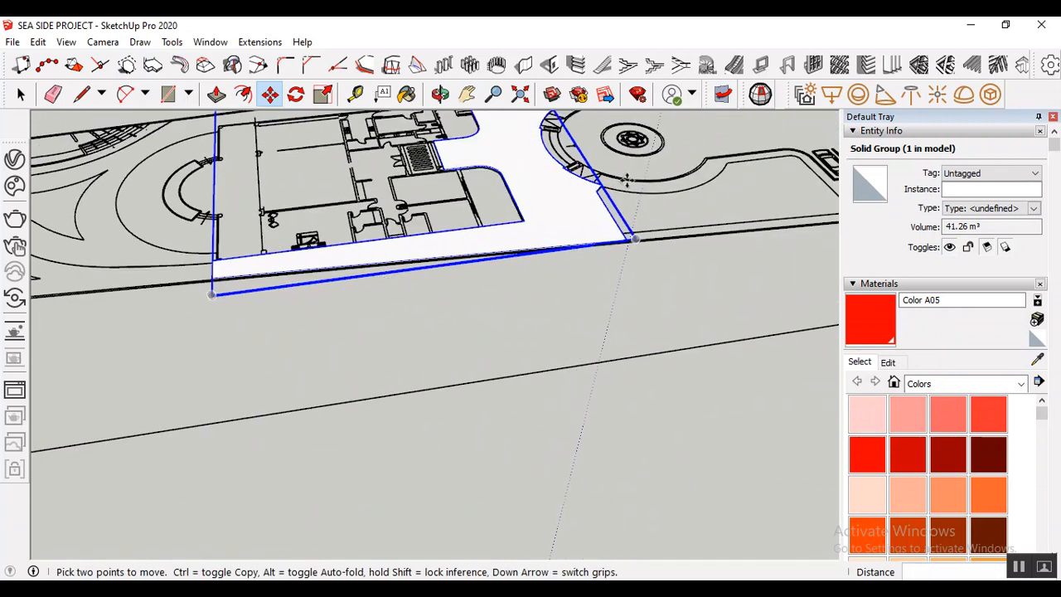
scroll(618, 170, up, 3)
scroll(585, 197, up, 2)
scroll(550, 234, up, 2)
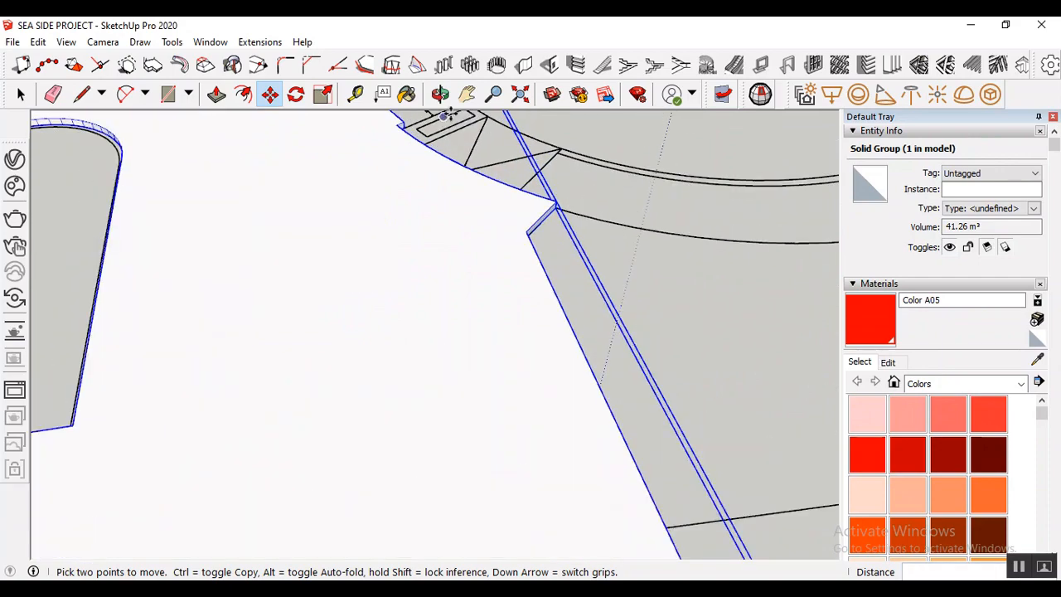
middle_drag(552, 238, 643, 349)
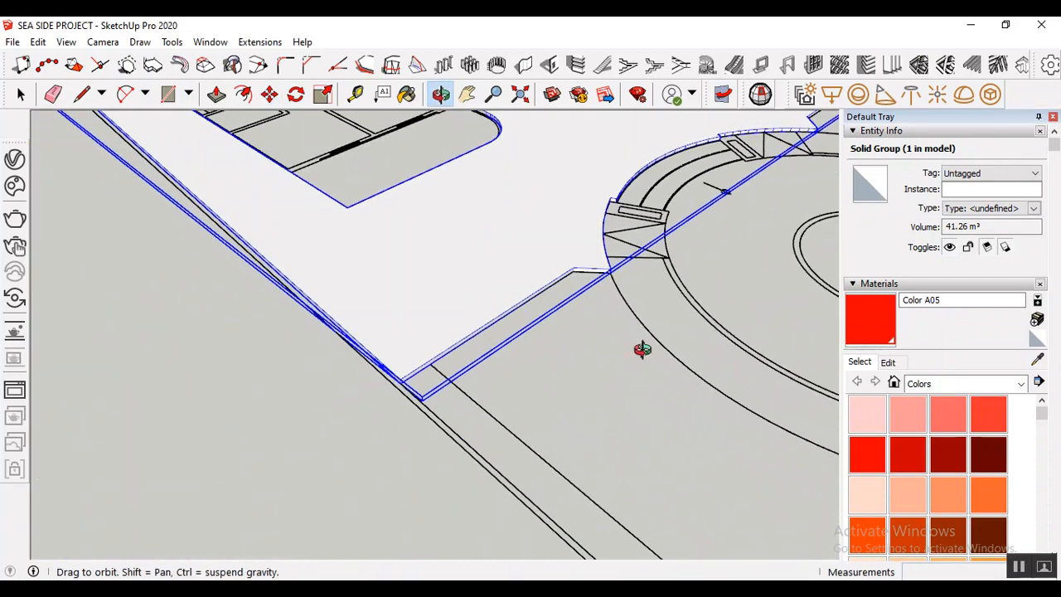
scroll(668, 181, up, 4)
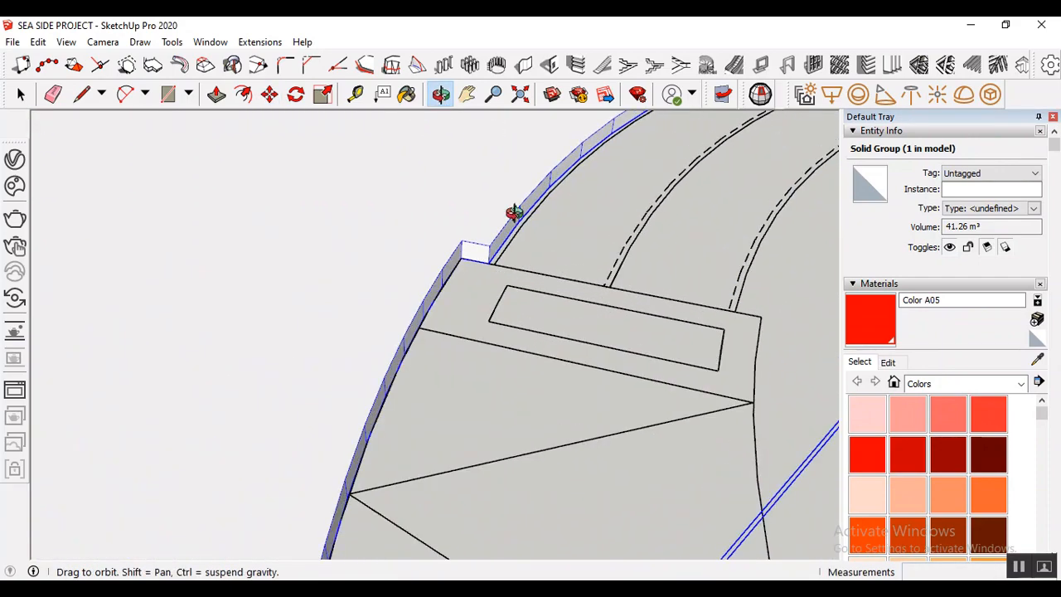
scroll(325, 271, up, 2)
scroll(505, 299, down, 10)
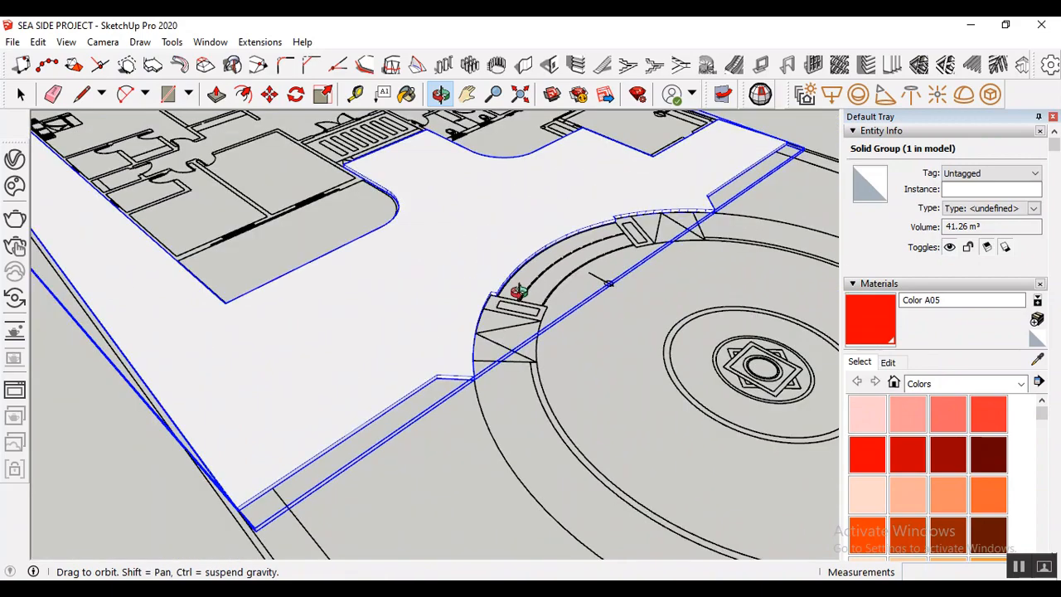
scroll(507, 295, down, 1)
scroll(399, 326, down, 3)
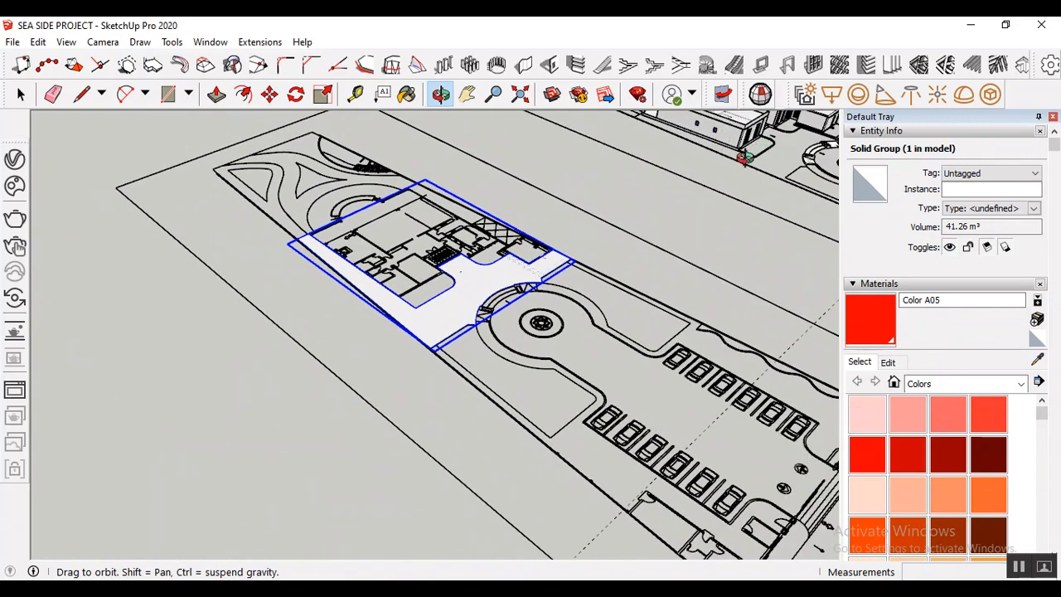
scroll(483, 297, up, 1)
scroll(485, 297, up, 8)
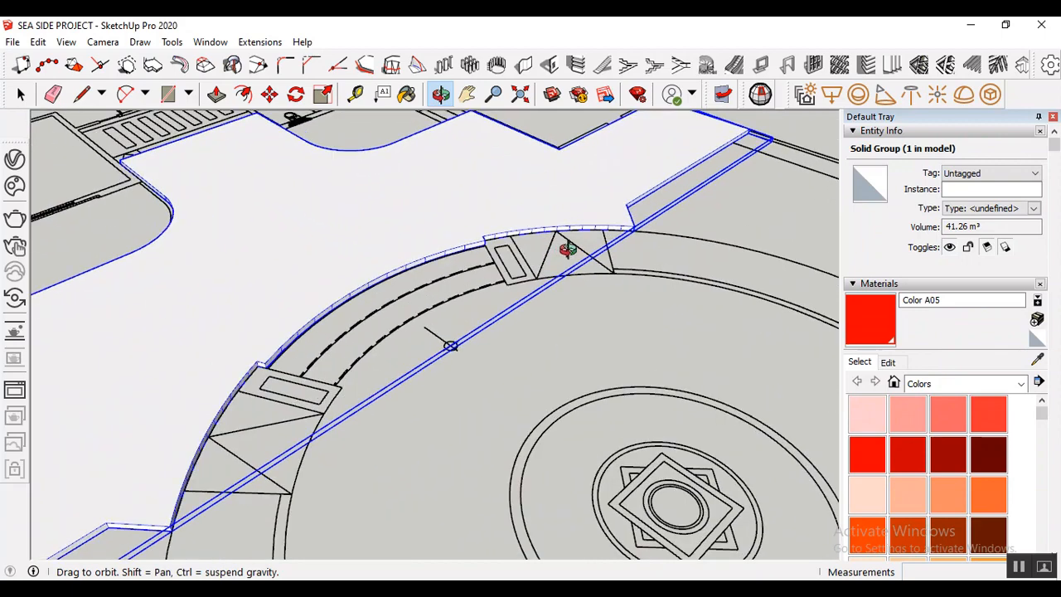
scroll(581, 244, up, 2)
scroll(431, 332, down, 3)
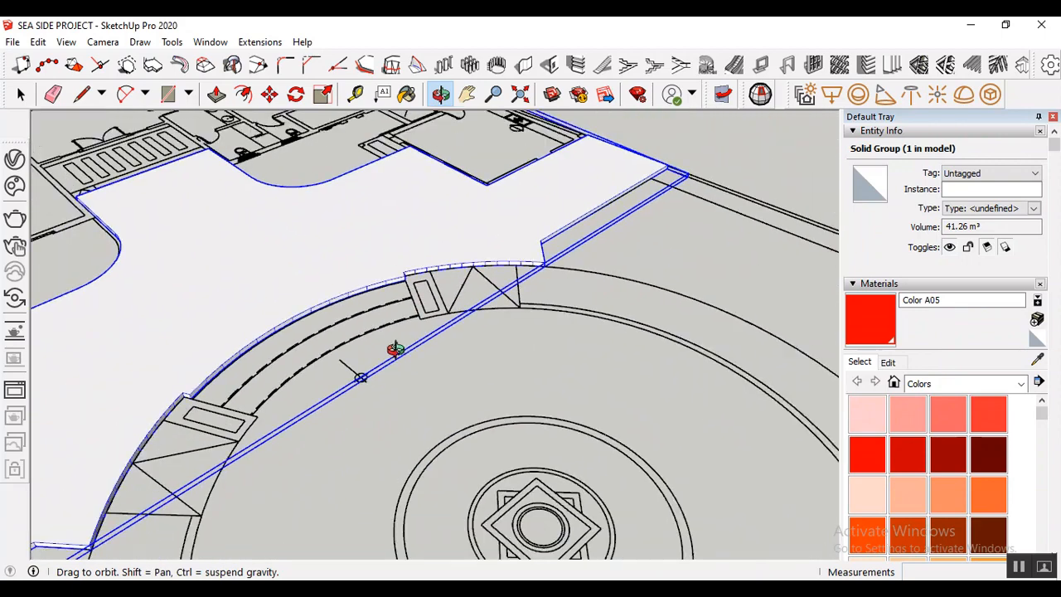
scroll(635, 180, up, 3)
scroll(645, 195, down, 1)
scroll(645, 196, down, 3)
scroll(646, 191, up, 1)
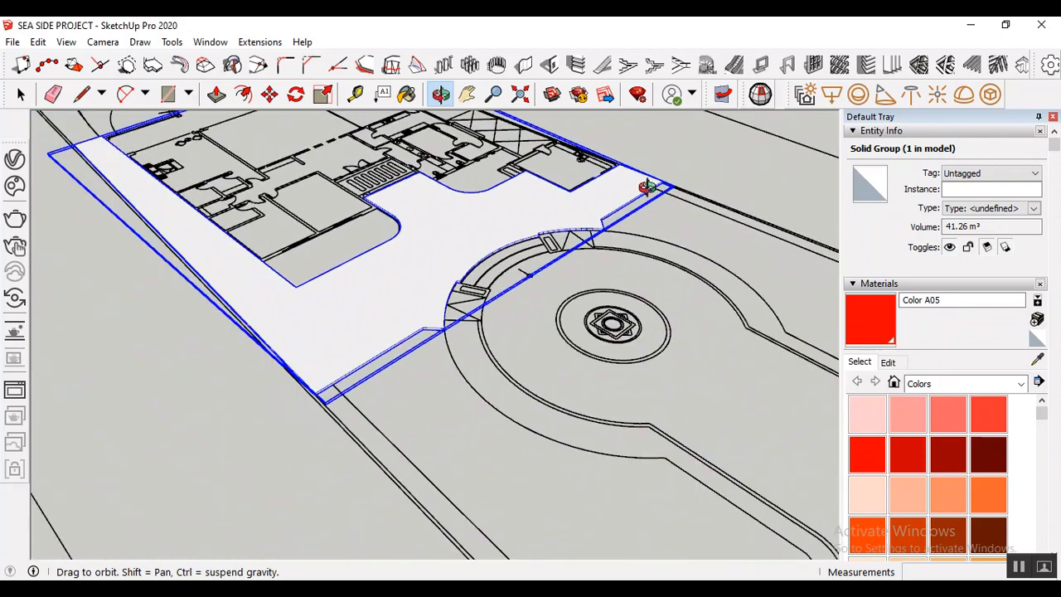
- Move the paving group from the plan copy to the plan with the modelled building, snapping its lower end corner to the matching corner, and deselect it
key(m)
scroll(349, 229, down, 2)
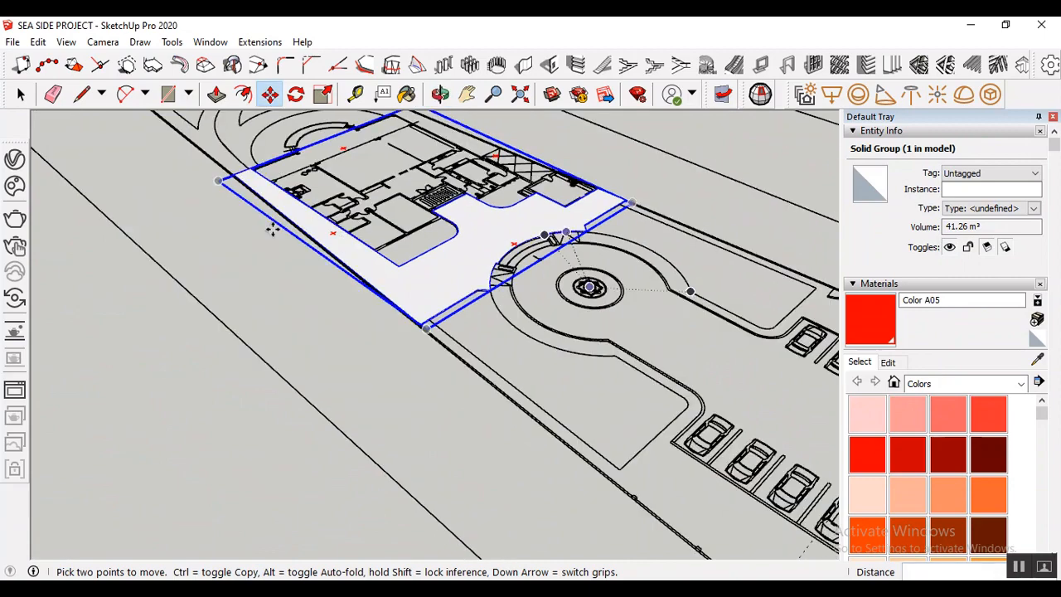
click(21, 93)
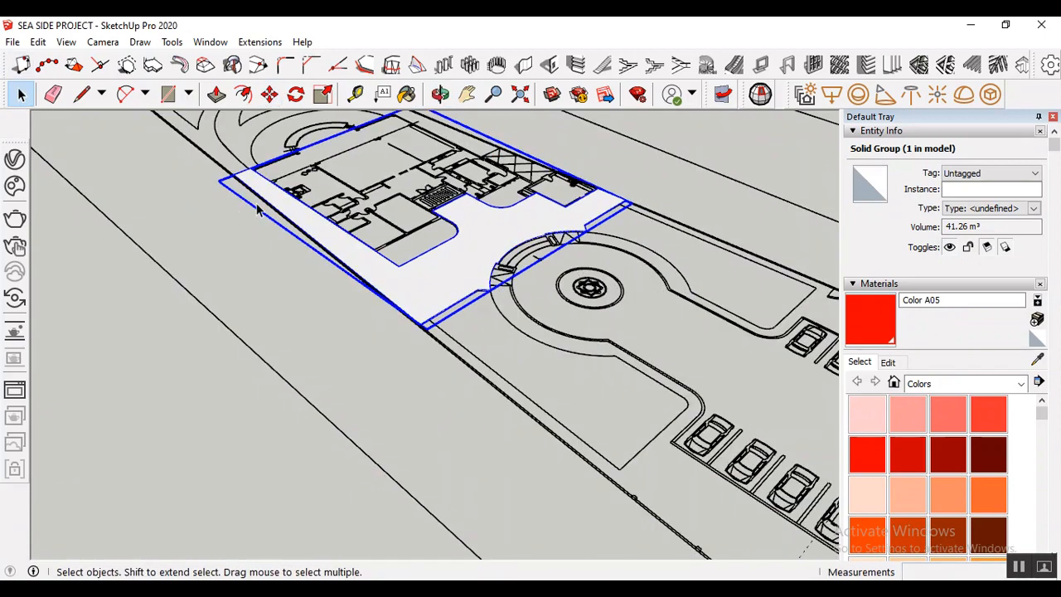
click(270, 93)
scroll(230, 181, up, 6)
scroll(233, 177, up, 4)
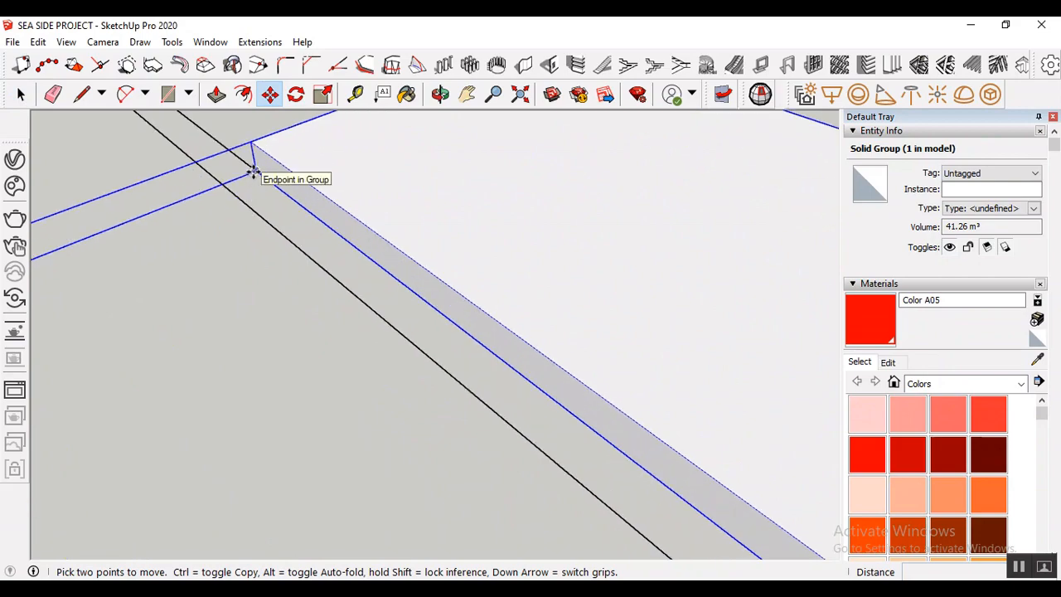
click(254, 172)
scroll(268, 282, down, 4)
scroll(189, 308, down, 8)
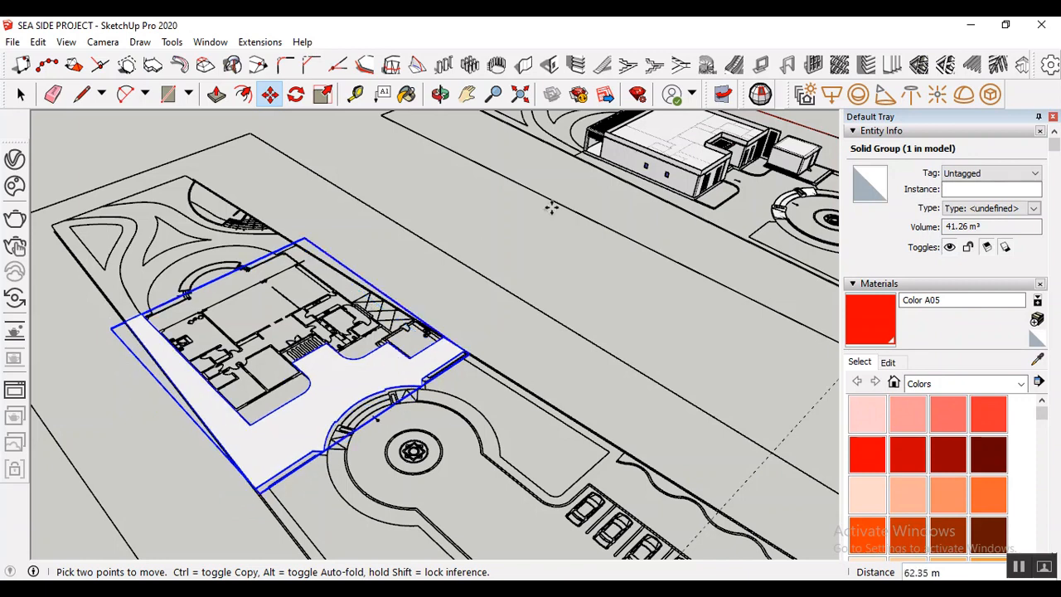
scroll(570, 134, up, 6)
scroll(553, 156, up, 5)
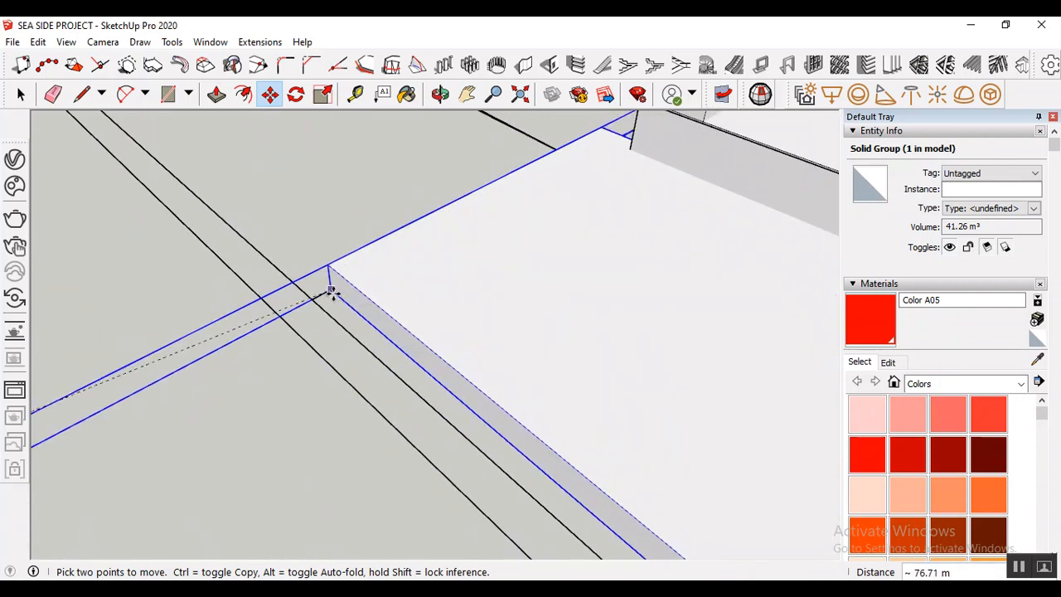
click(311, 300)
scroll(336, 259, down, 4)
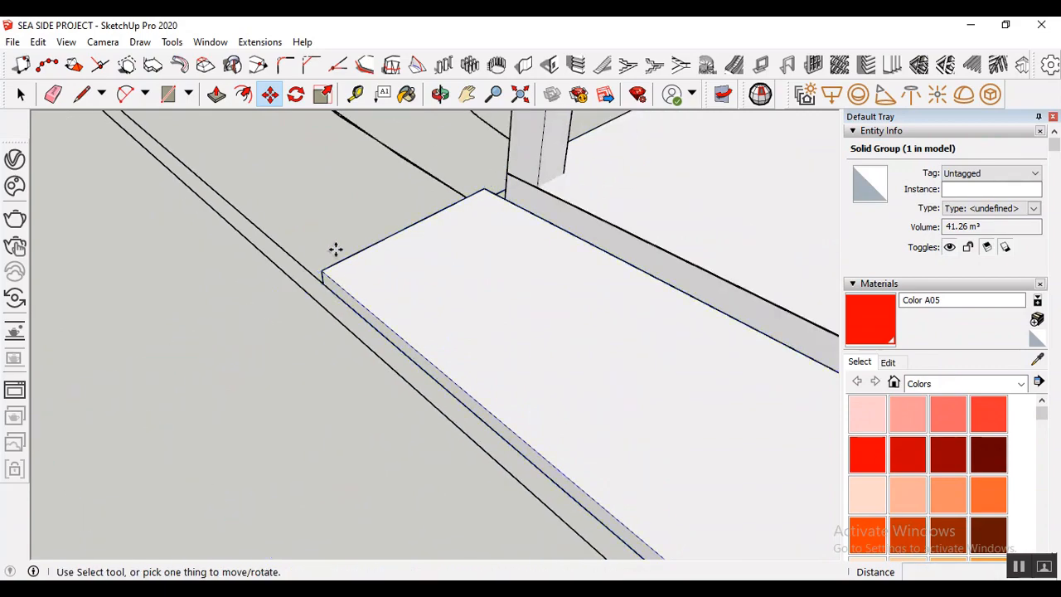
key(Escape)
- Examine how the moved paving group fits around the building, the planting beds and the curved steps beside the roundabout
scroll(322, 216, down, 5)
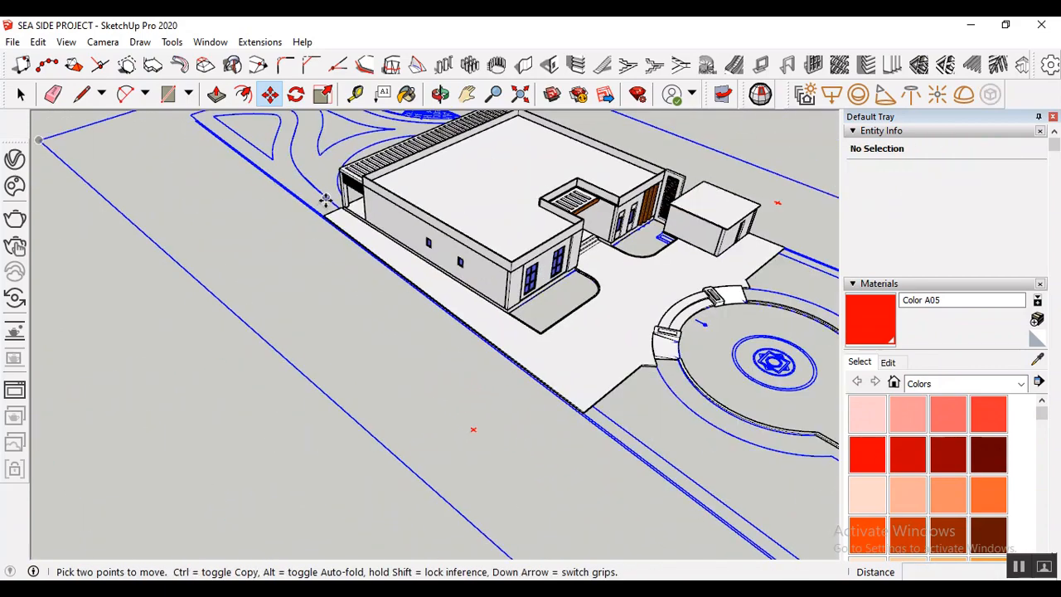
scroll(632, 325, up, 10)
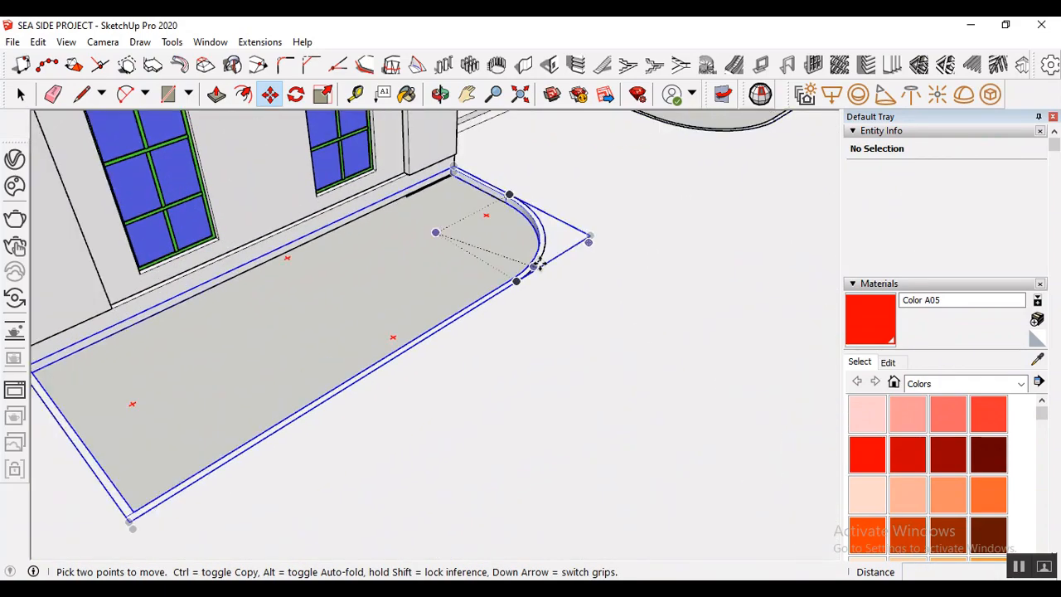
middle_drag(492, 260, 263, 282)
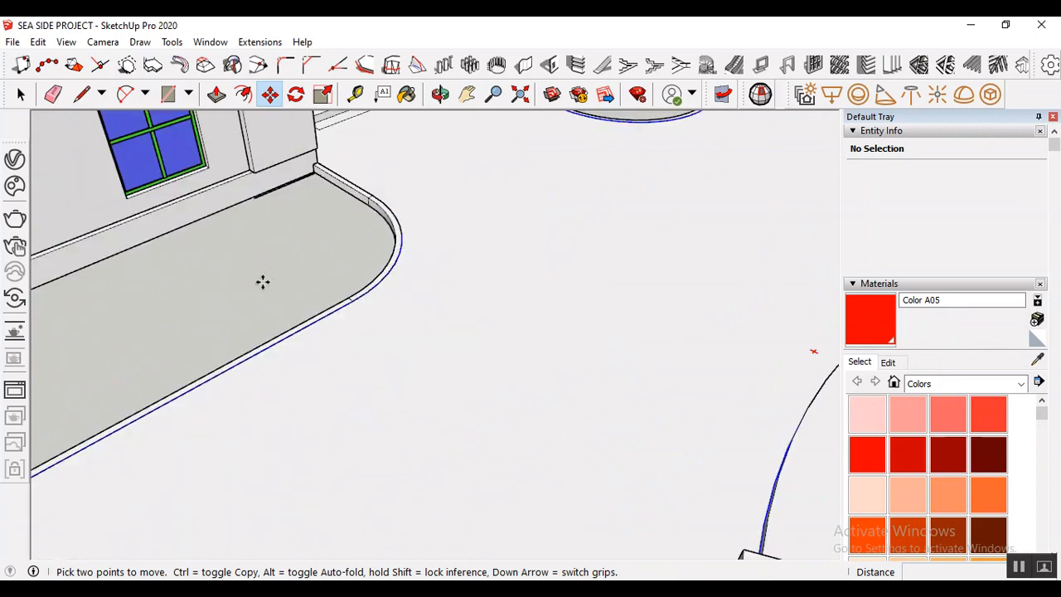
scroll(297, 228, down, 2)
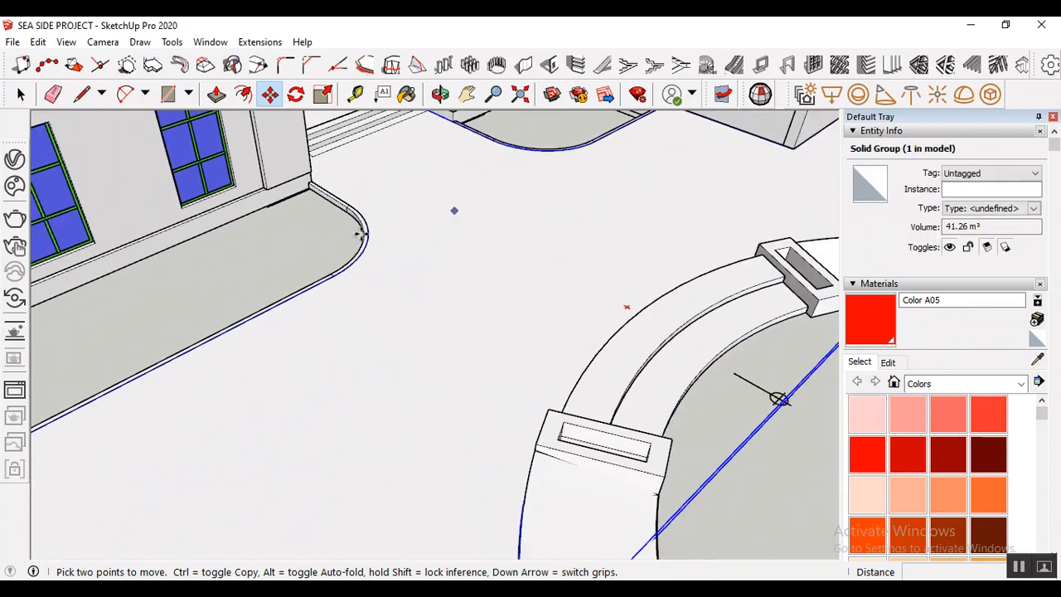
scroll(357, 244, down, 3)
scroll(386, 256, up, 3)
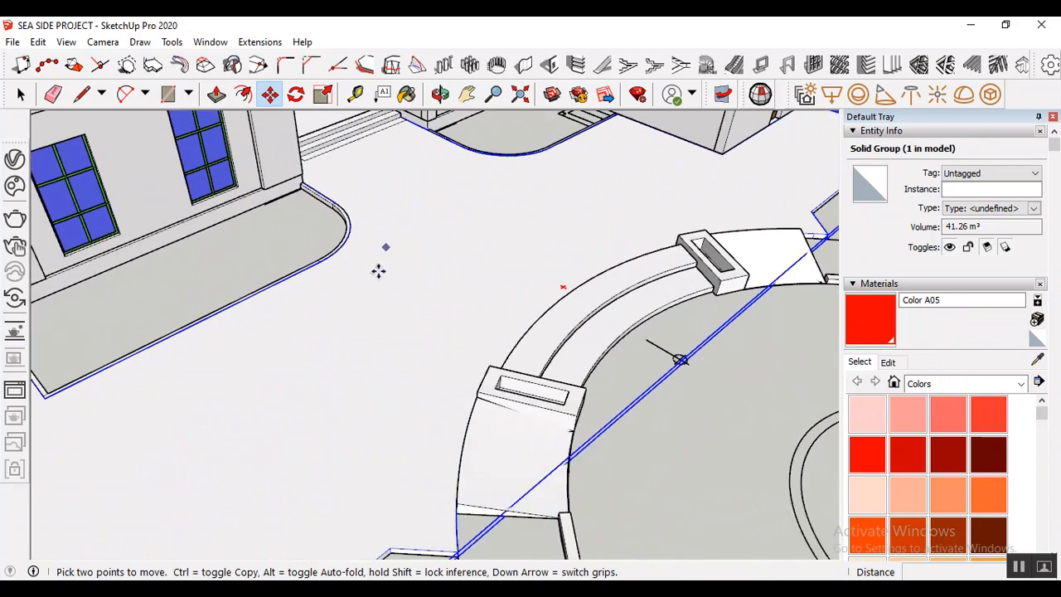
click(440, 94)
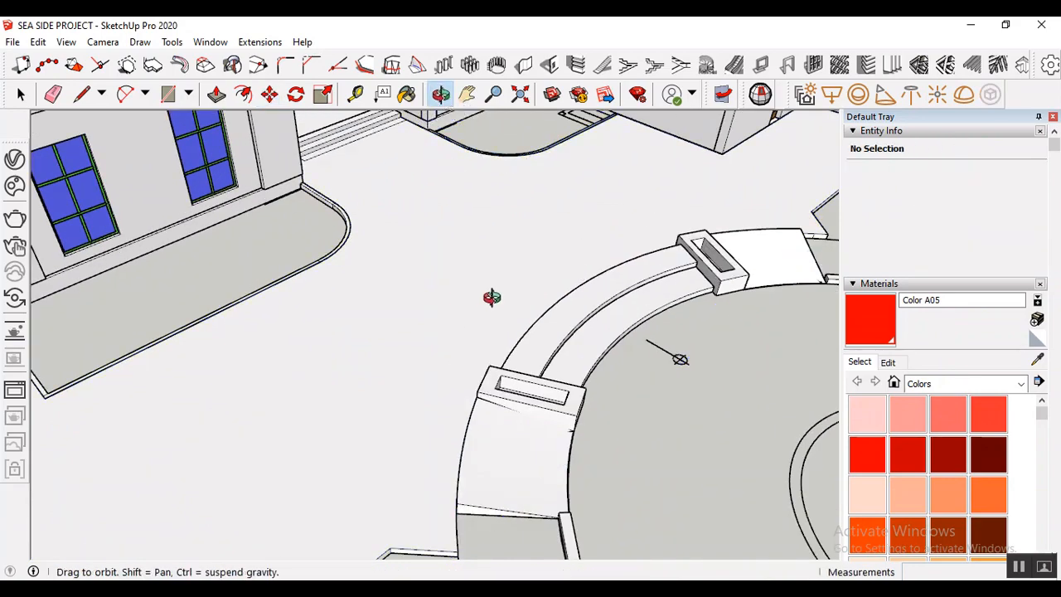
drag(493, 298, 456, 295)
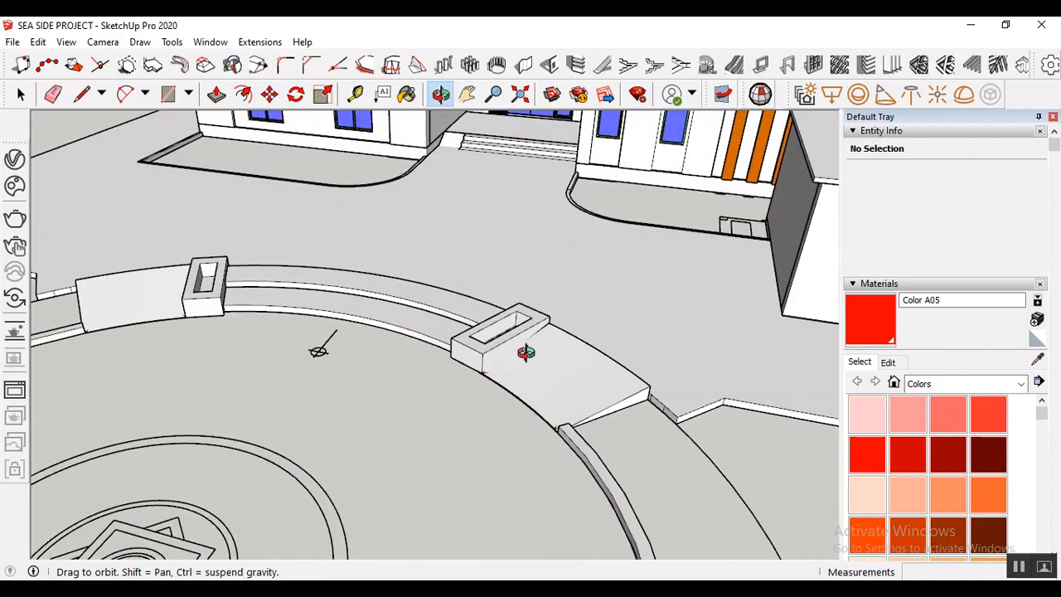
drag(539, 278, 645, 260)
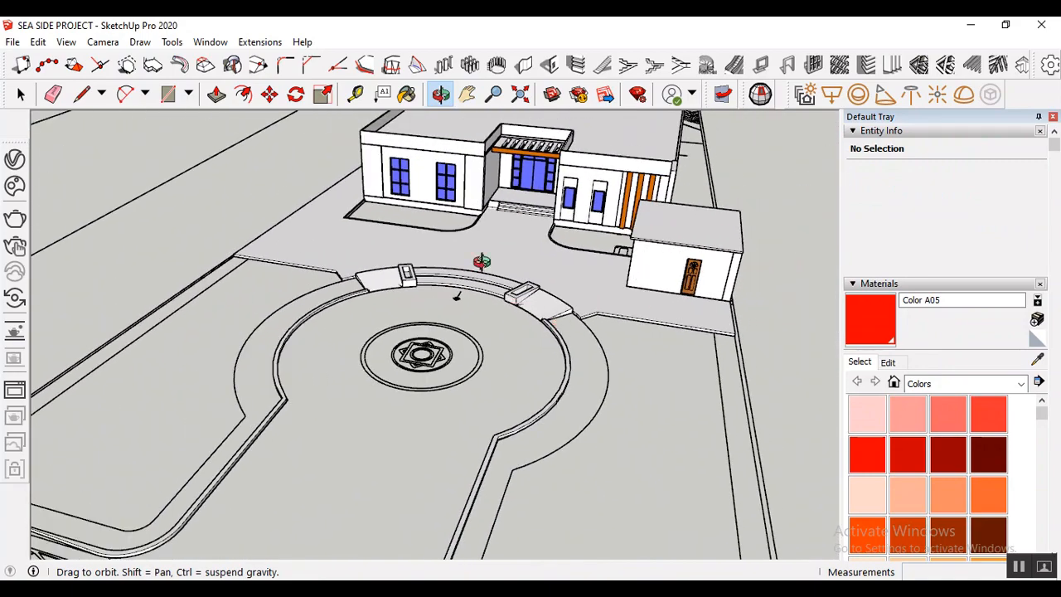
drag(481, 262, 387, 240)
- Switch the material library from Colors to the Tile collection and pick the Basic Tile material
click(21, 94)
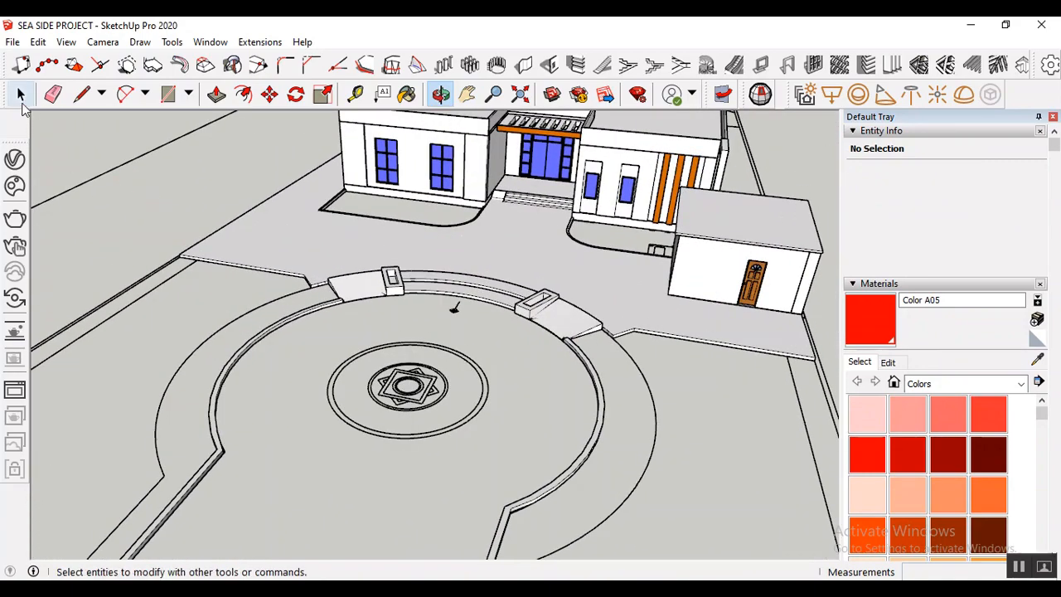
click(933, 384)
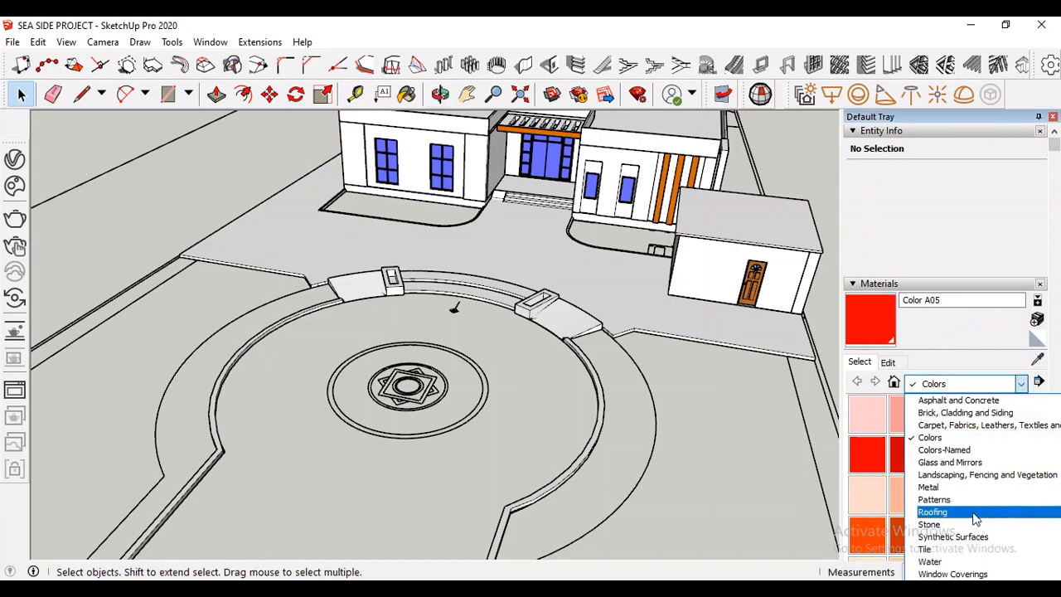
scroll(974, 561, up, 1)
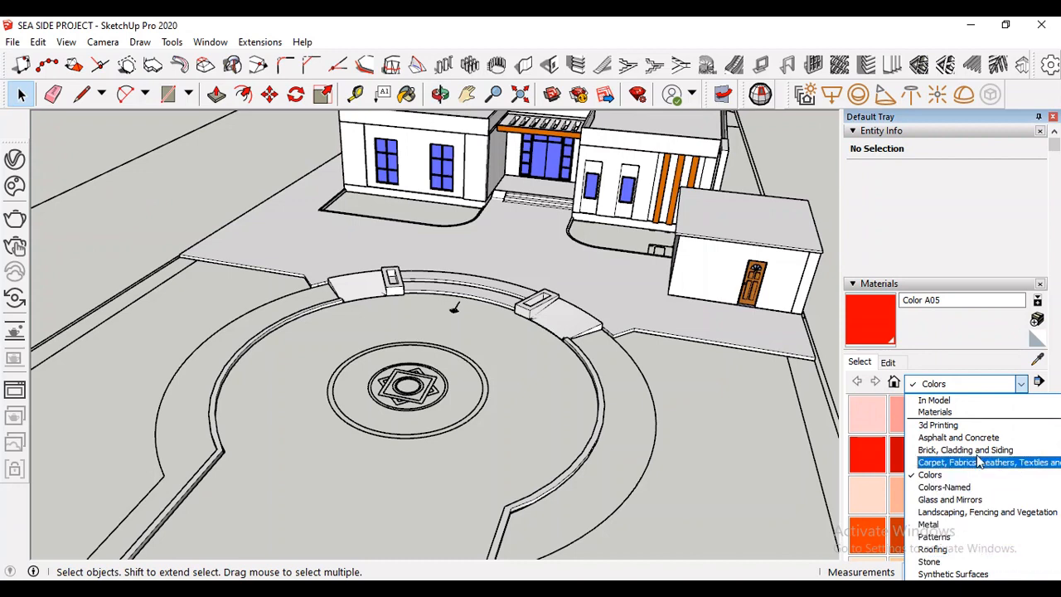
scroll(978, 497, down, 1)
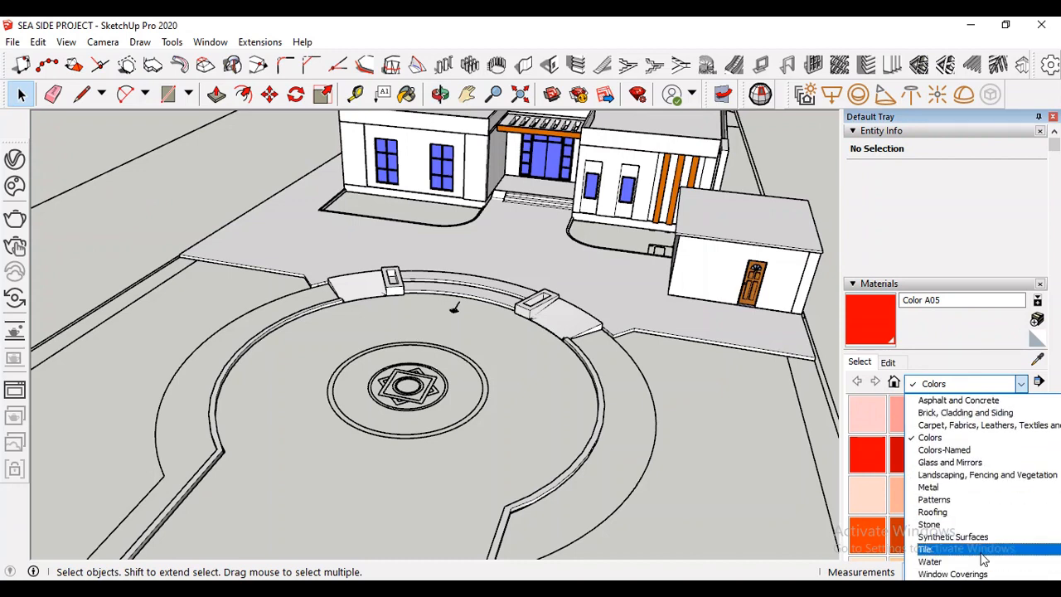
click(925, 549)
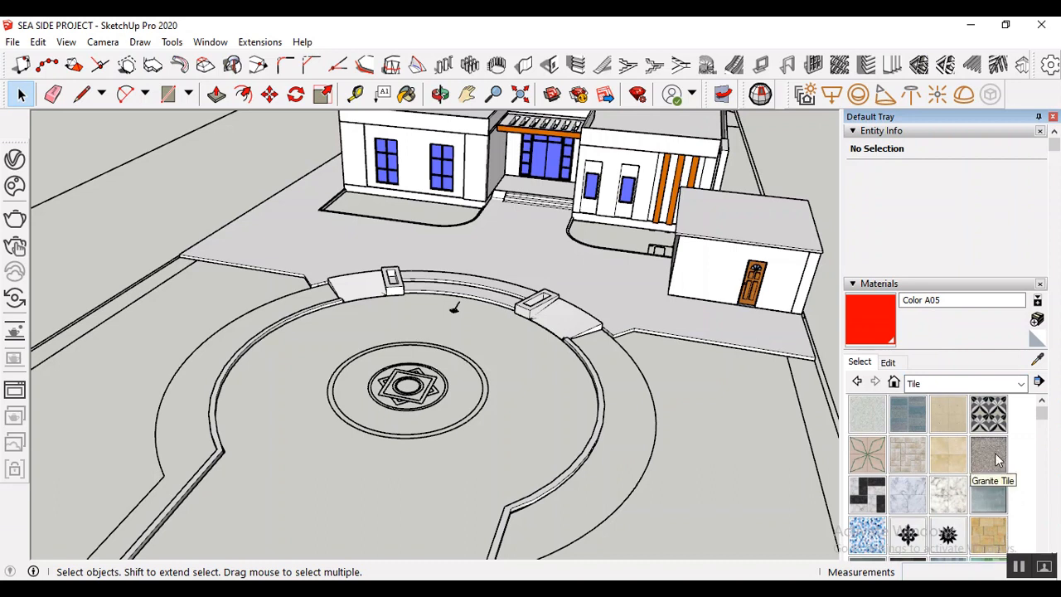
click(879, 423)
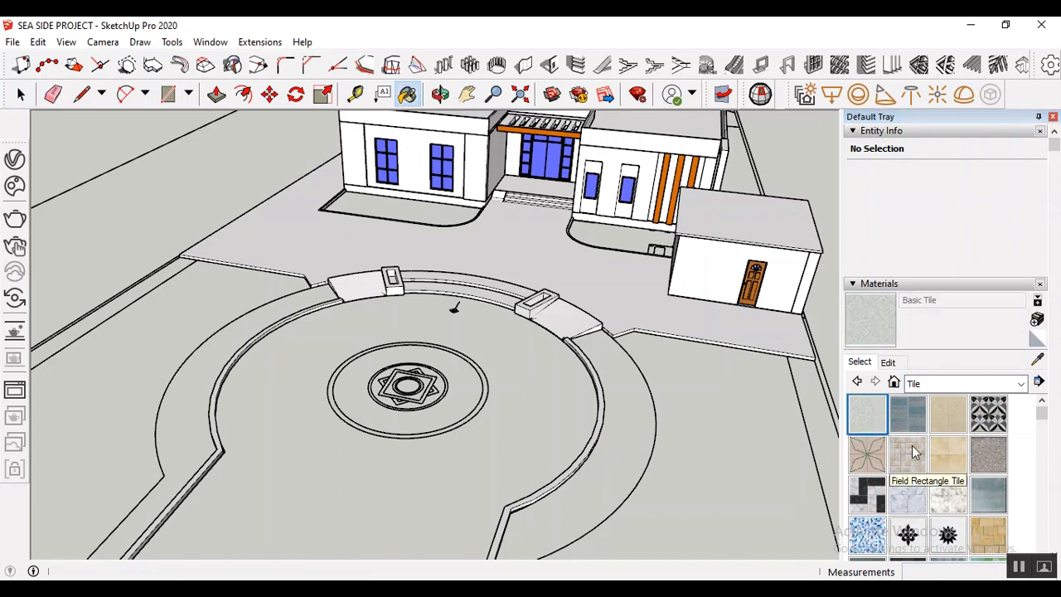
- Browse the other tile materials, then paint the paving group around the building with Basic Tile
scroll(912, 445, down, 5)
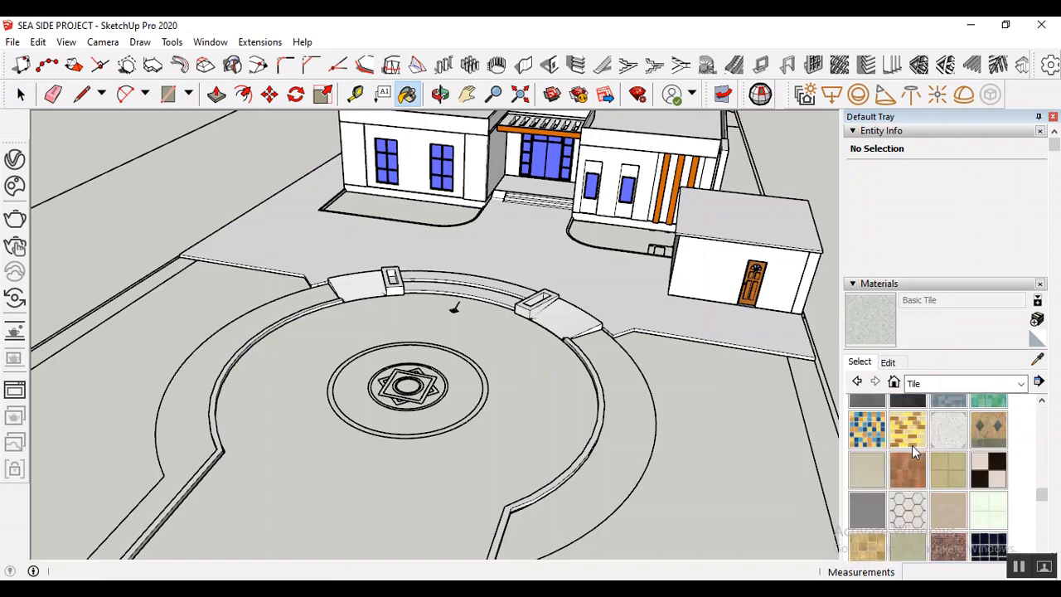
scroll(978, 496, down, 3)
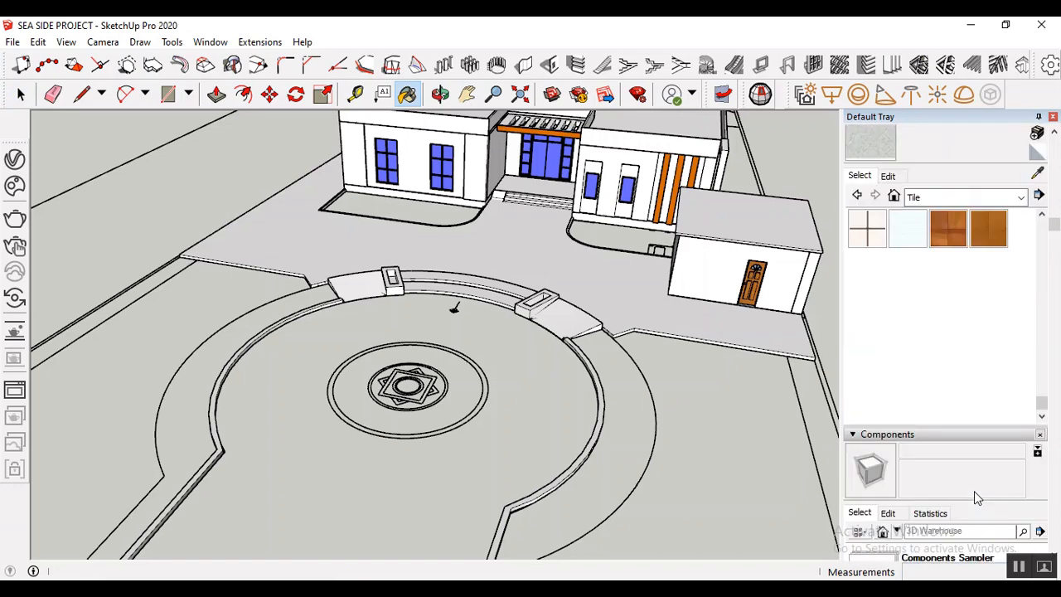
scroll(945, 203, up, 3)
scroll(945, 452, up, 6)
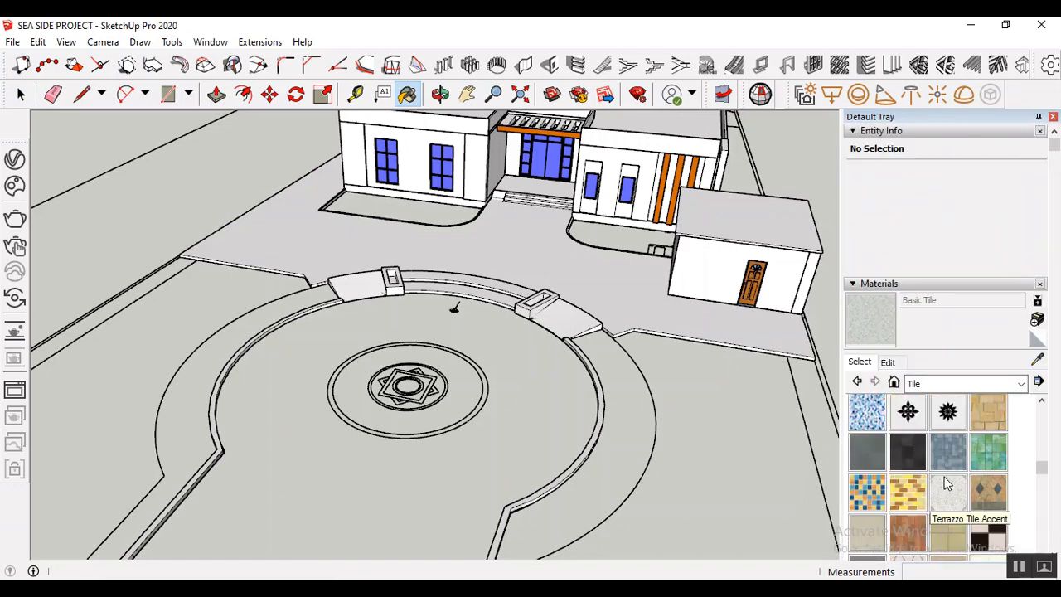
scroll(945, 487, up, 1)
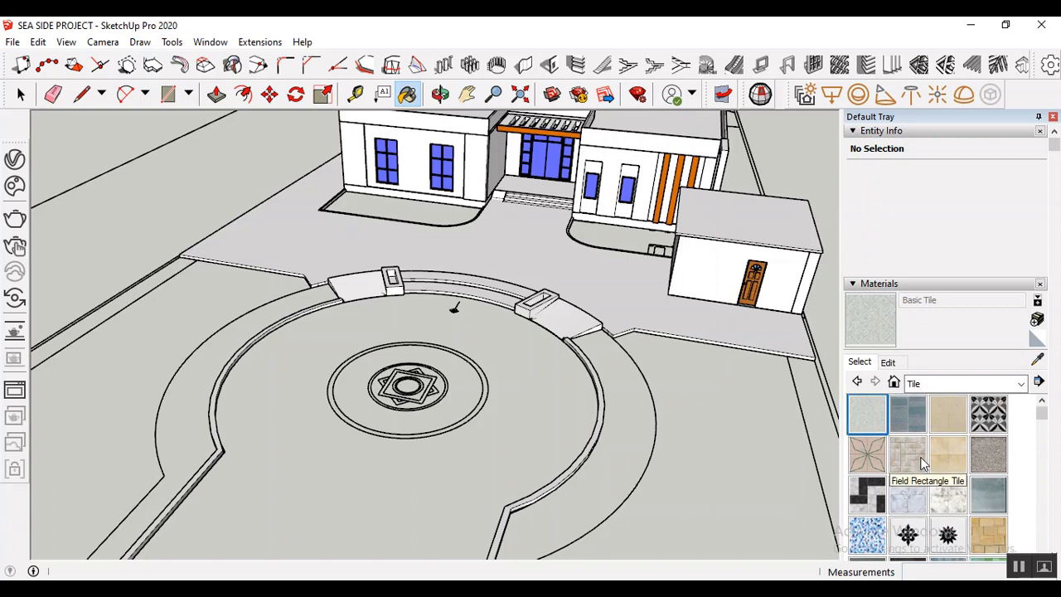
click(867, 417)
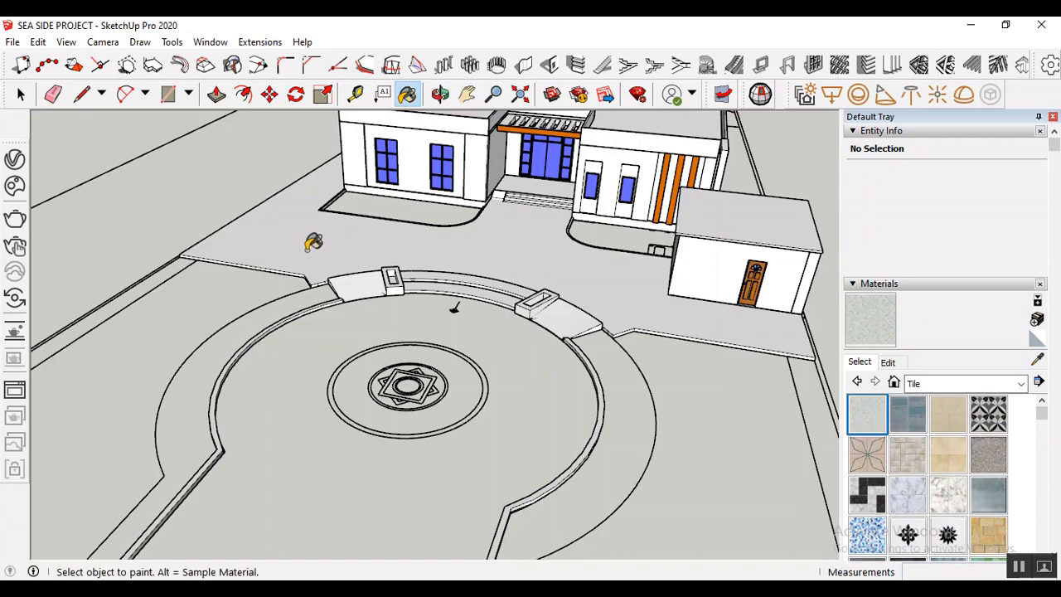
scroll(340, 236, up, 2)
scroll(323, 261, up, 4)
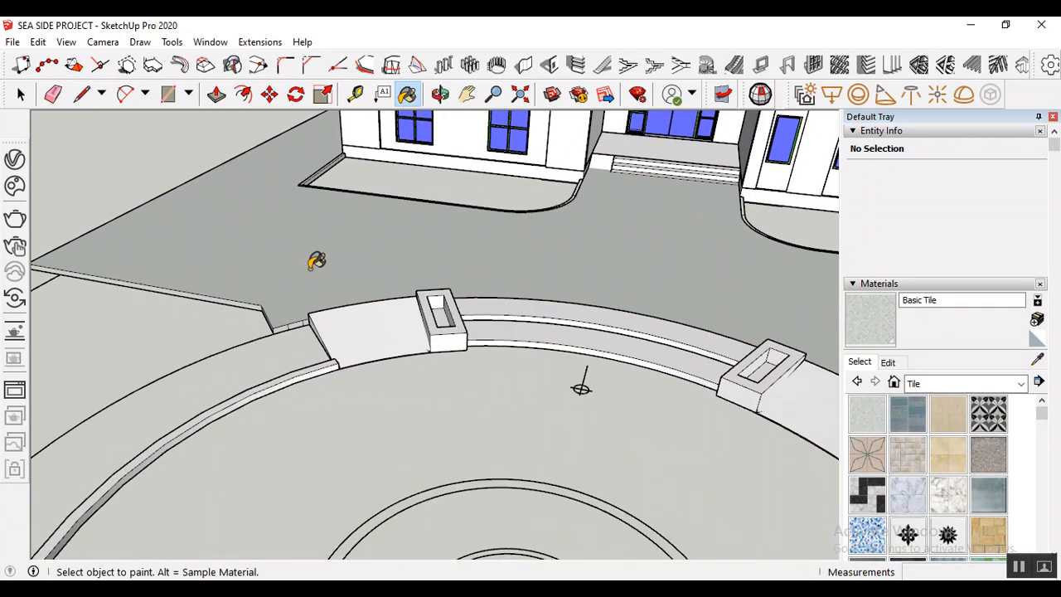
scroll(431, 248, up, 2)
scroll(460, 267, up, 5)
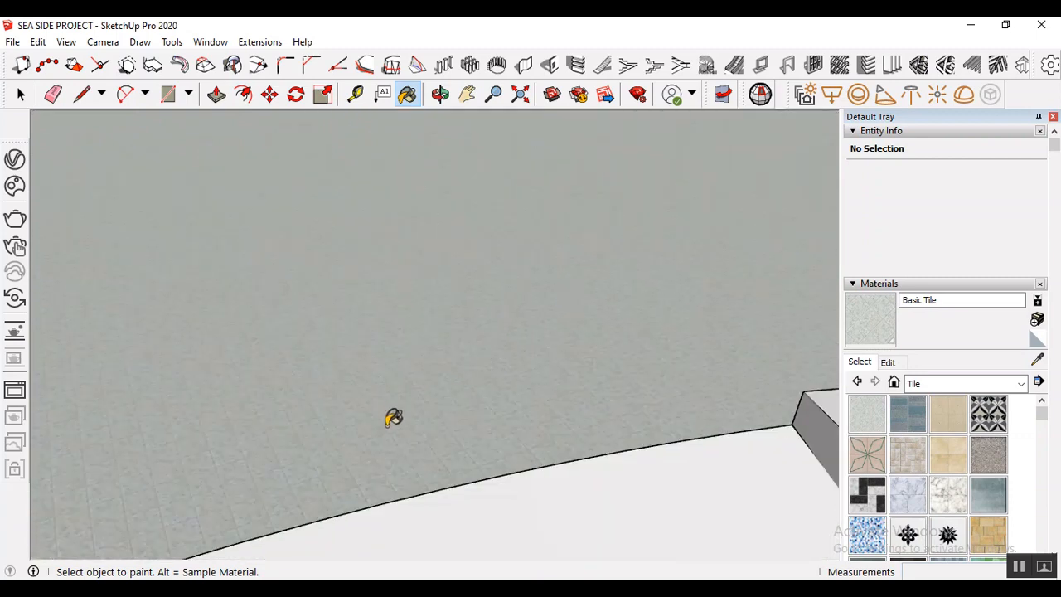
scroll(419, 428, up, 4)
scroll(431, 307, down, 3)
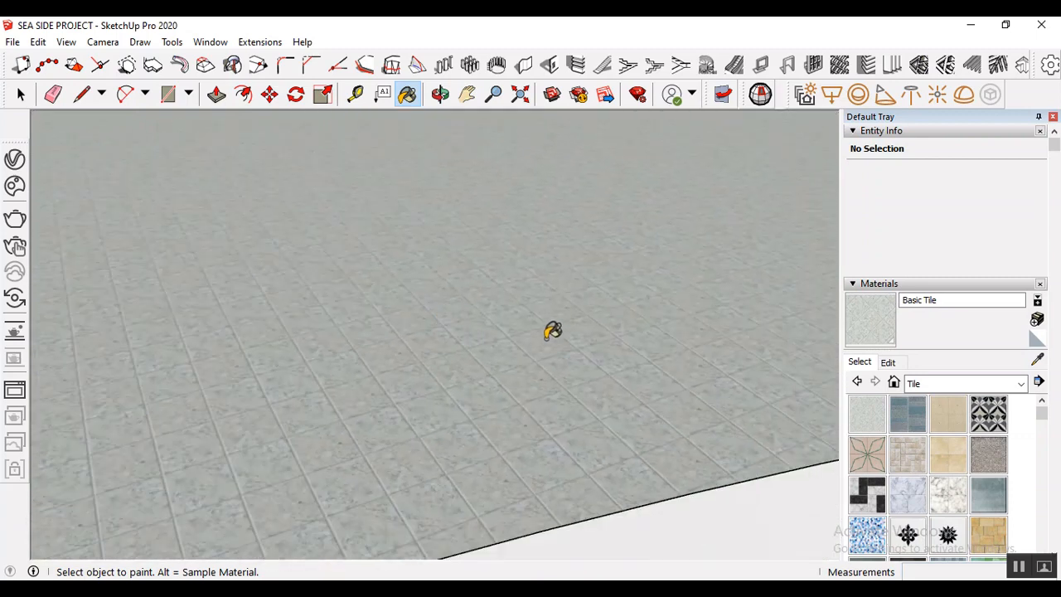
- Select the tiled paving group and darken the Basic Tile material's colour slightly
key(space)
click(480, 354)
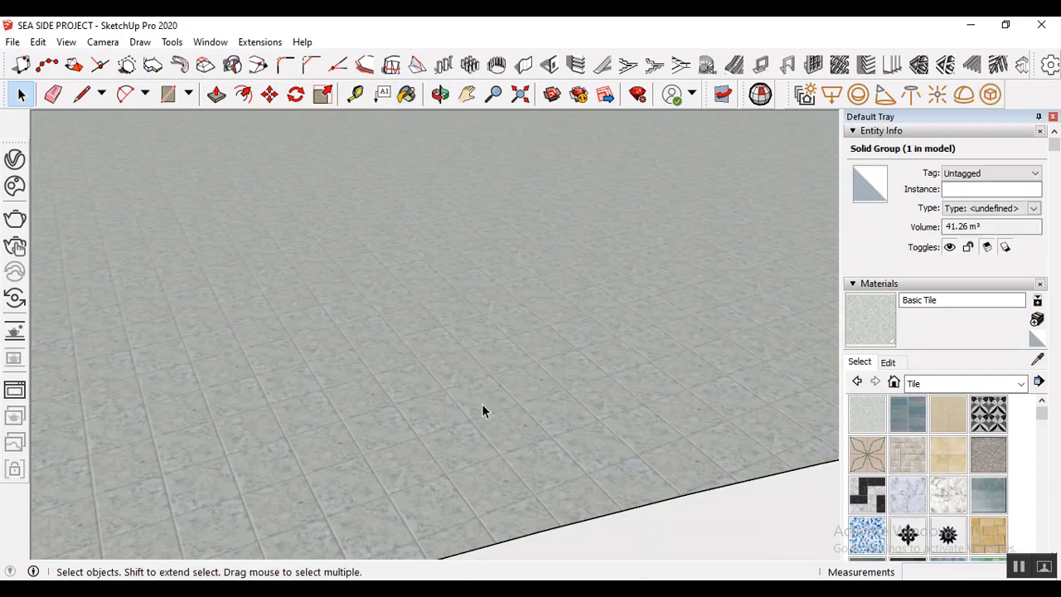
scroll(614, 423, down, 3)
scroll(601, 401, down, 2)
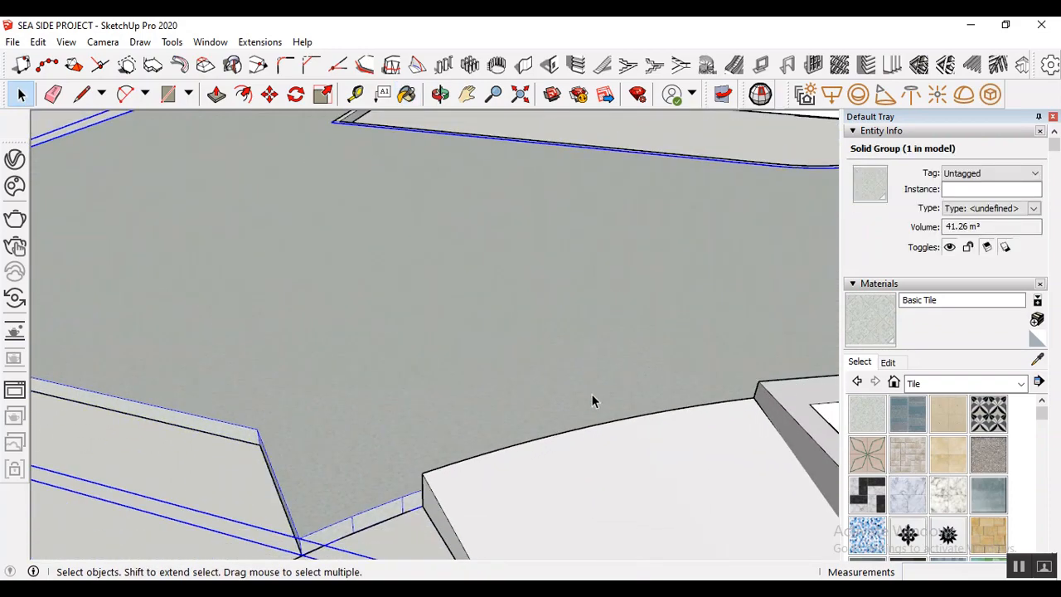
scroll(534, 410, up, 3)
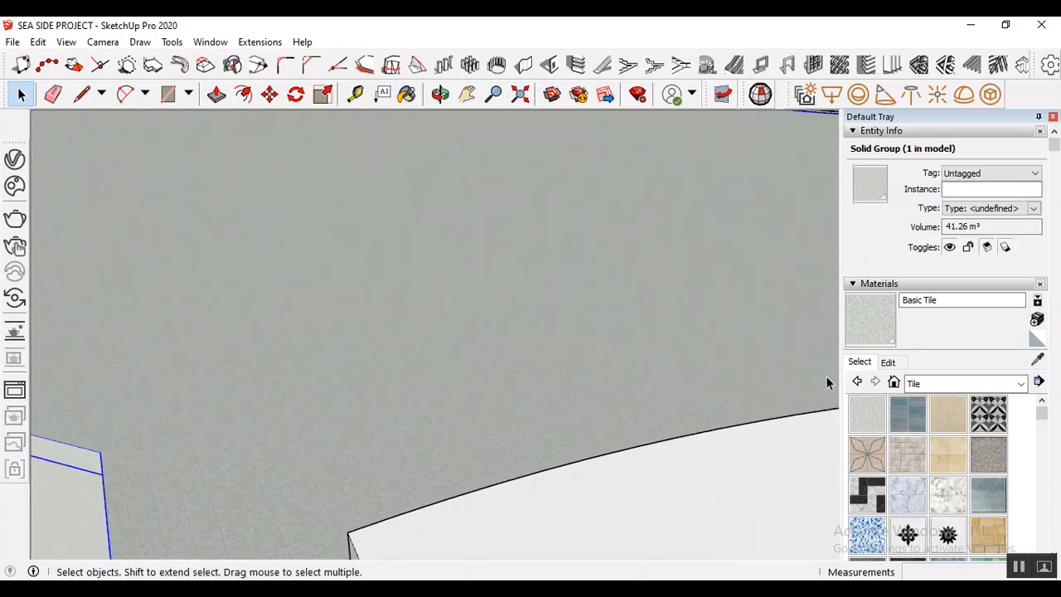
click(888, 362)
scroll(920, 512, down, 3)
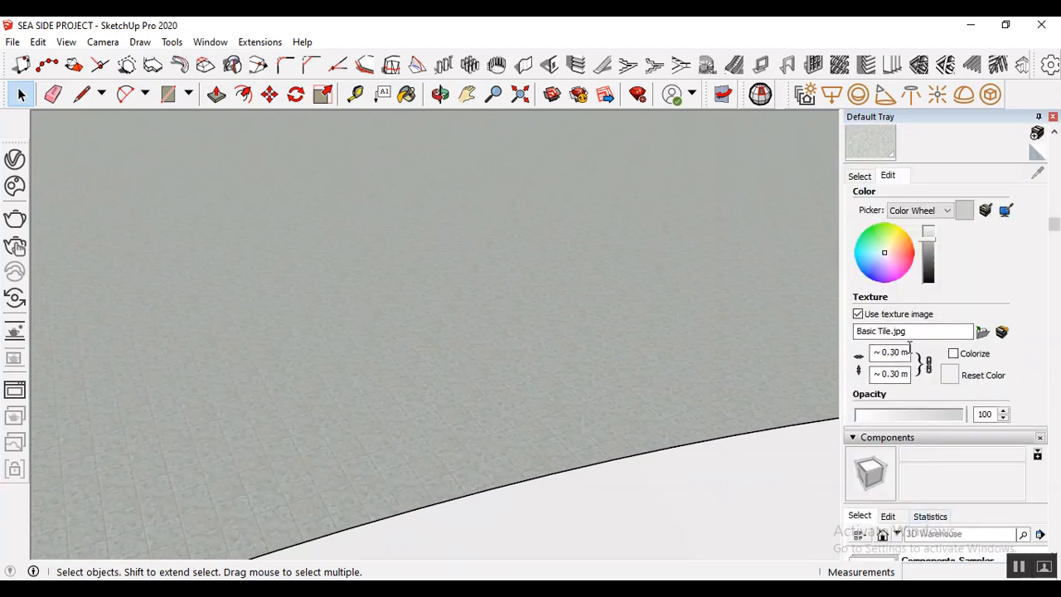
click(930, 260)
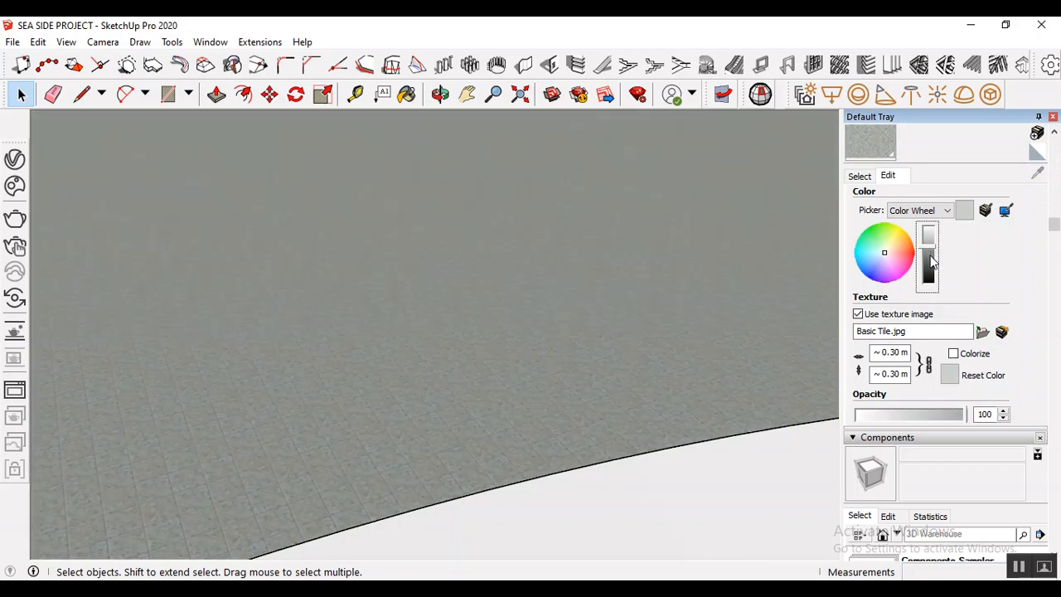
scroll(436, 396, down, 5)
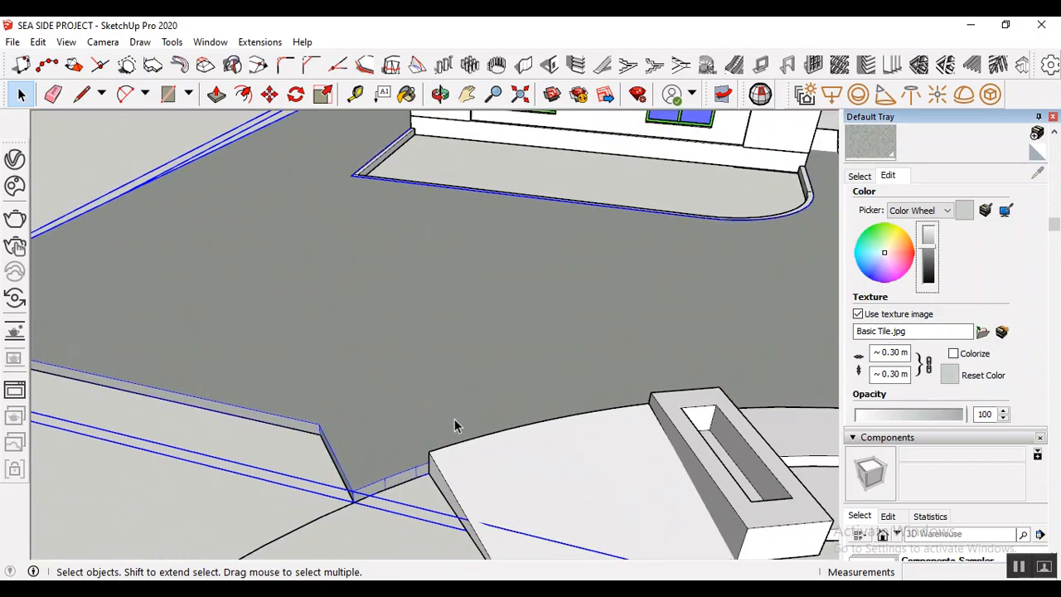
- Set the Basic Tile texture width to 0.60 m, keeping its aspect ratio locked
scroll(725, 335, up, 3)
scroll(772, 401, up, 3)
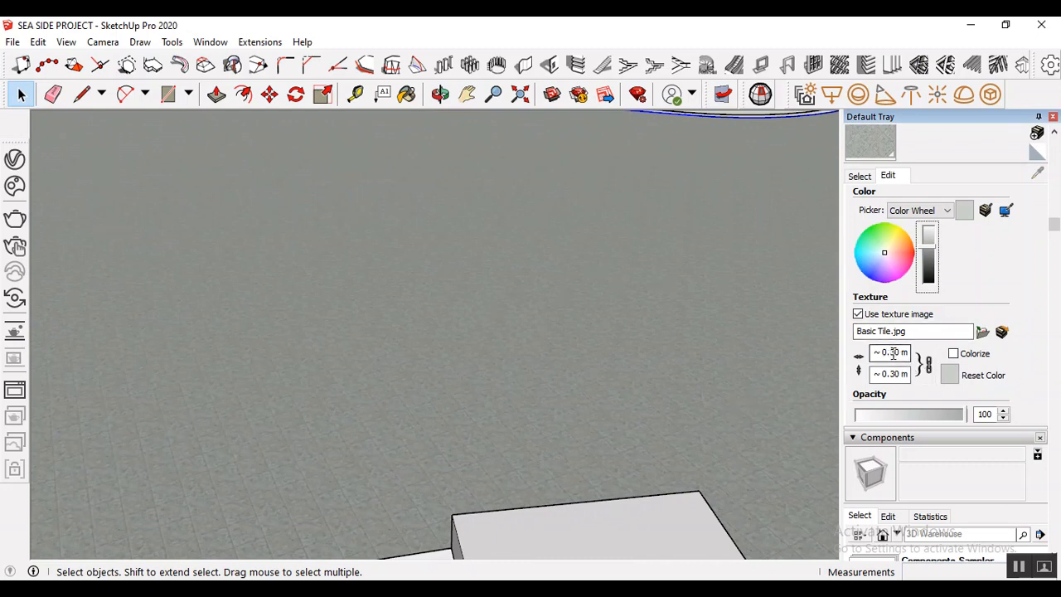
drag(893, 352, 932, 357)
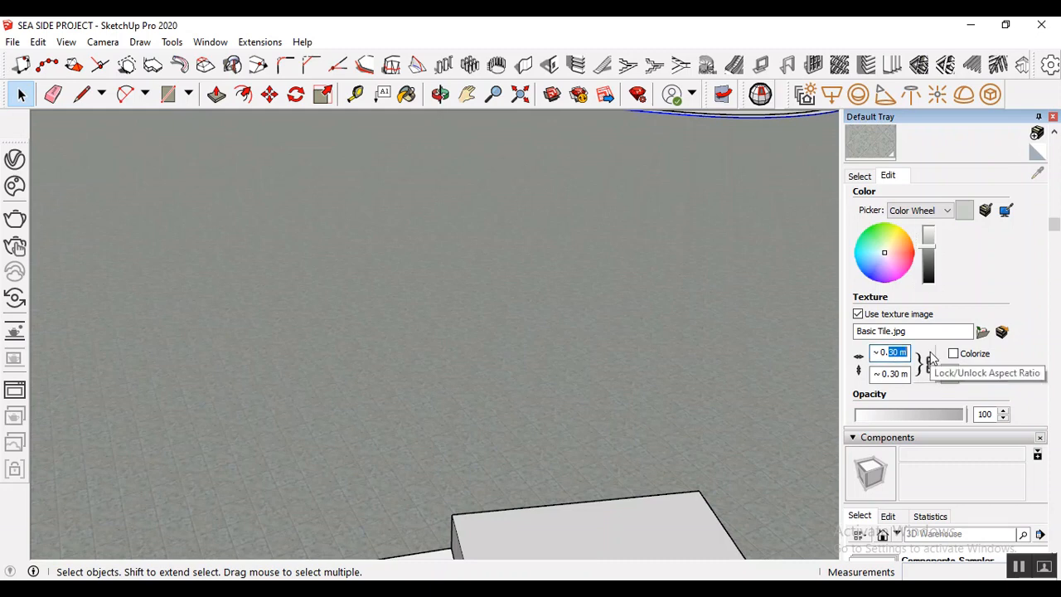
text(0.60)
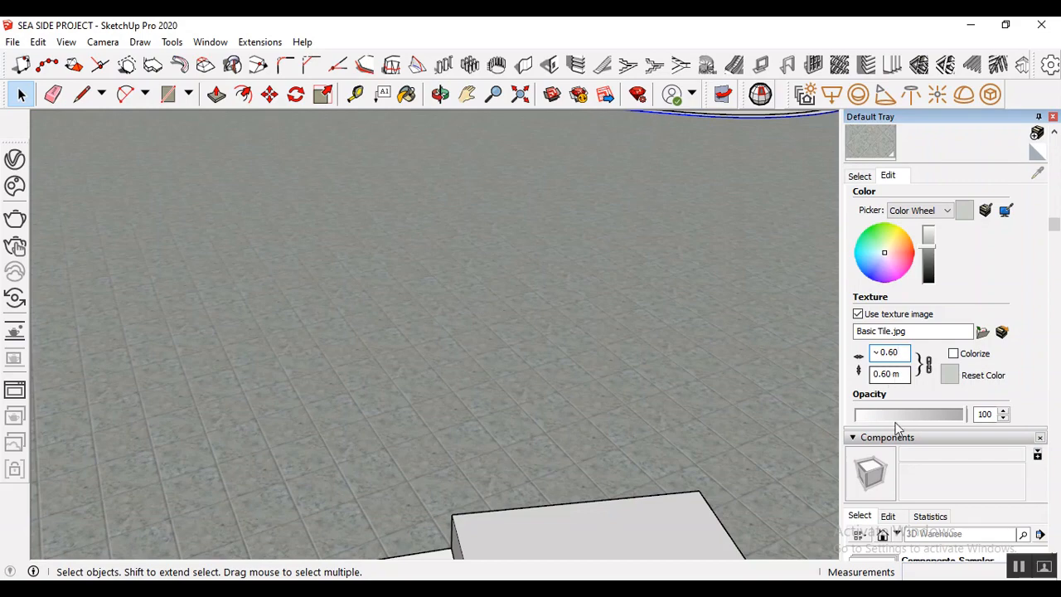
- Examine the tile texture's scale across the paving near the curved steps, and deselect the paving group
scroll(557, 390, down, 5)
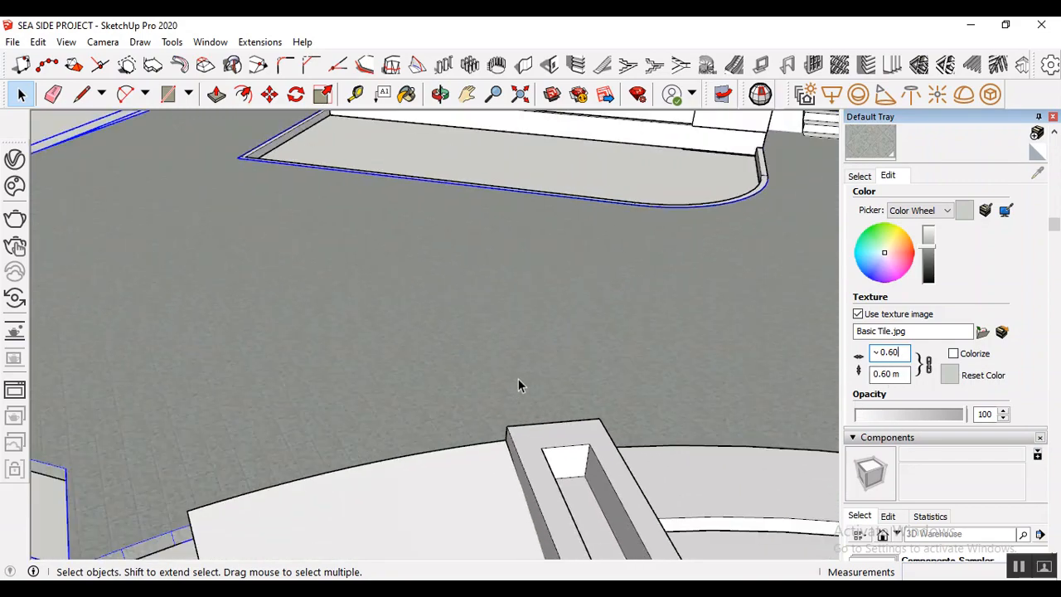
scroll(553, 335, down, 4)
scroll(547, 350, up, 4)
scroll(486, 422, up, 3)
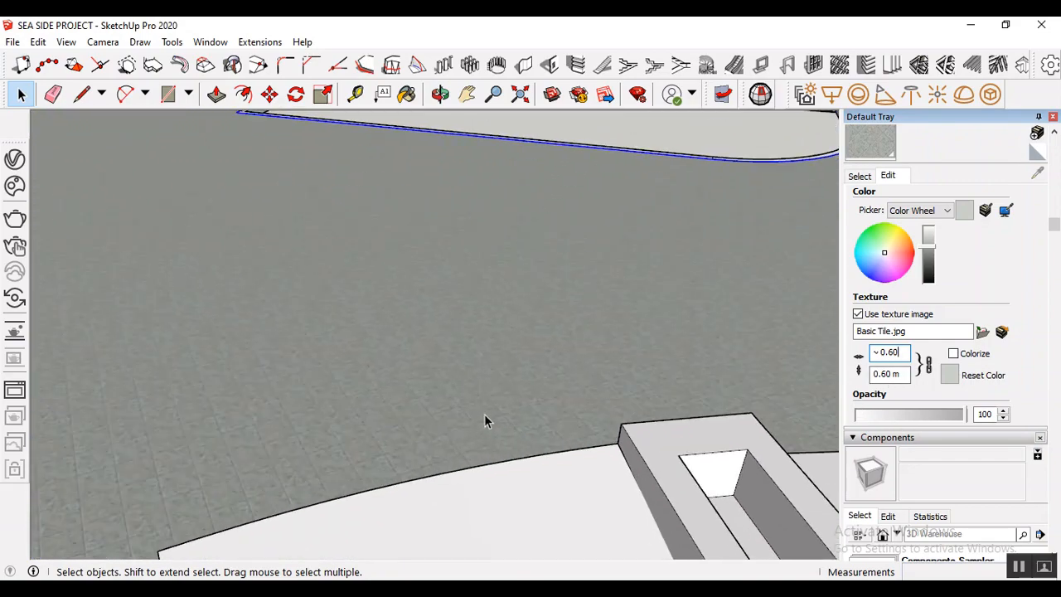
scroll(564, 440, up, 3)
scroll(566, 436, down, 3)
scroll(583, 314, down, 3)
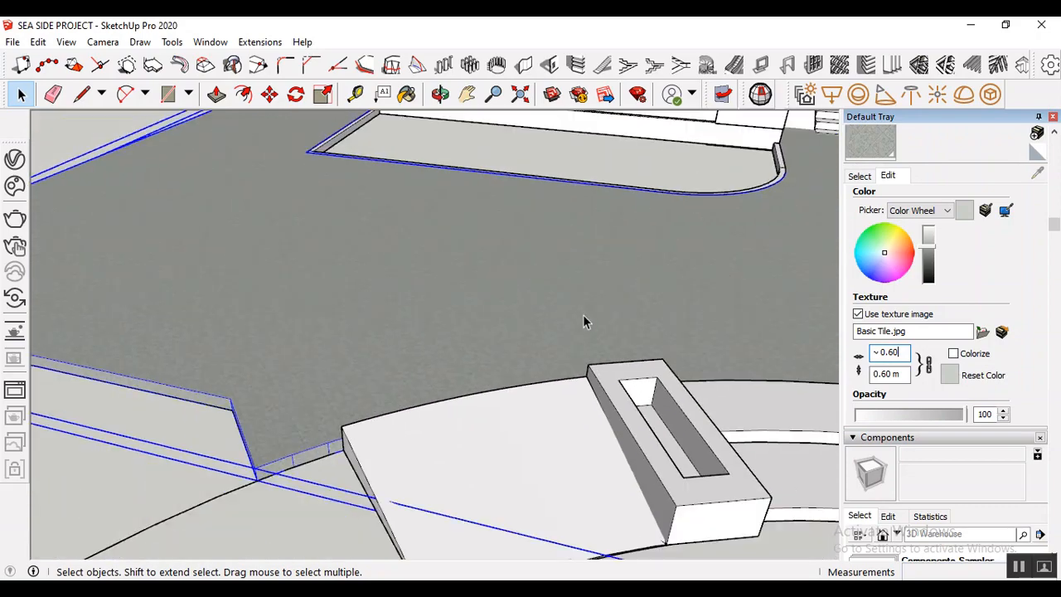
scroll(243, 471, down, 1)
click(124, 398)
scroll(398, 303, down, 5)
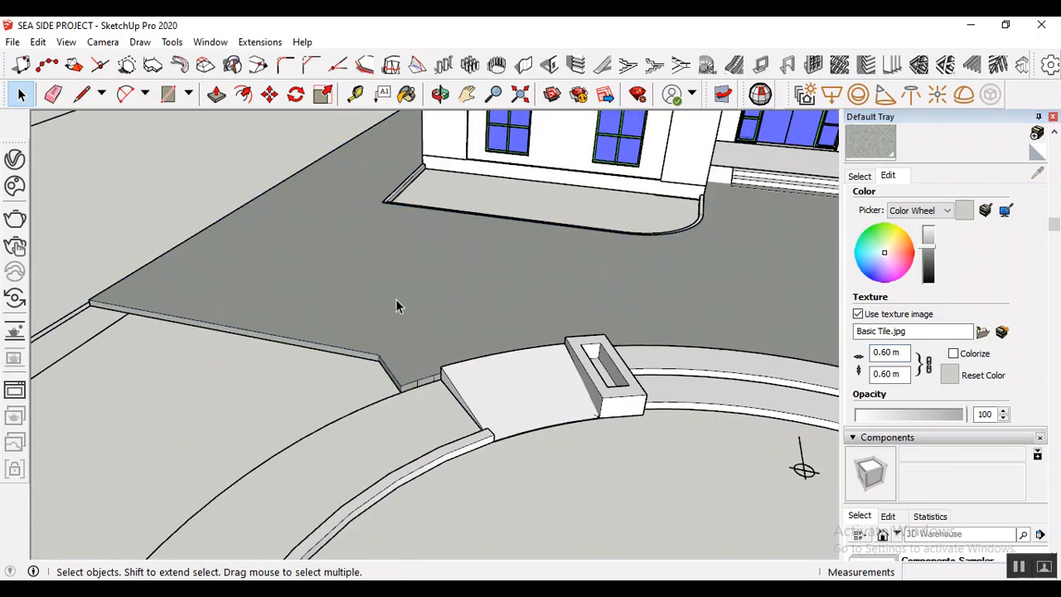
- Select the Basic Tile paving group around the building
scroll(569, 315, up, 4)
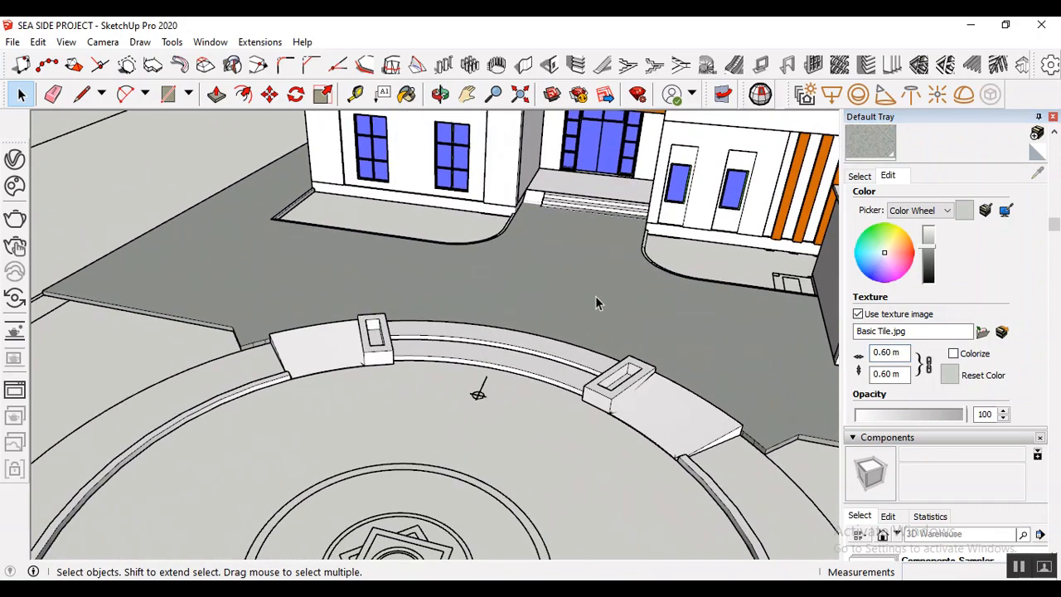
double_click(545, 318)
scroll(905, 301, up, 3)
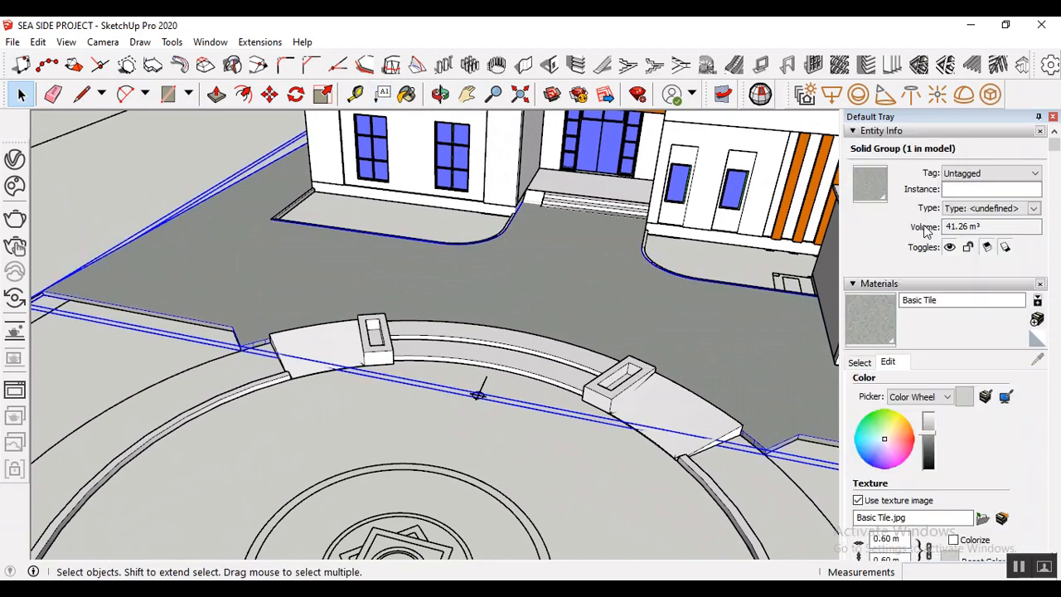
click(884, 337)
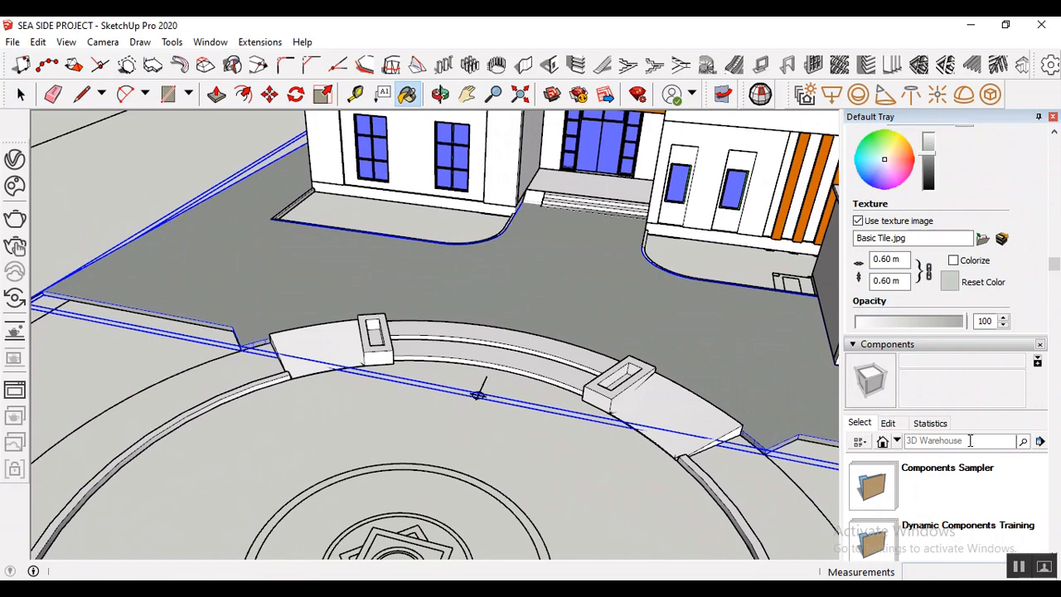
scroll(954, 315, up, 5)
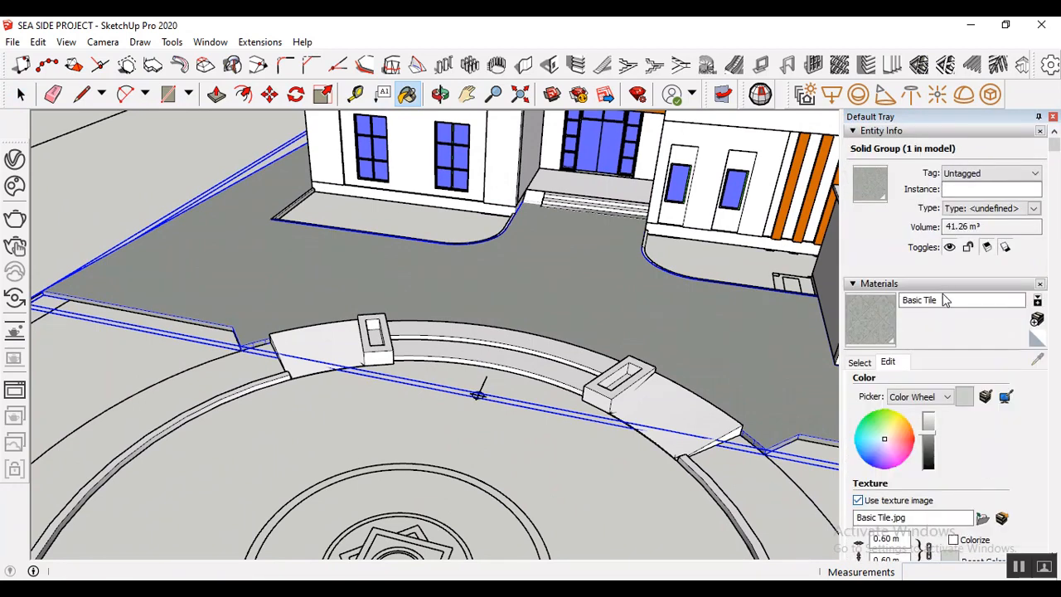
click(951, 396)
click(912, 406)
click(970, 174)
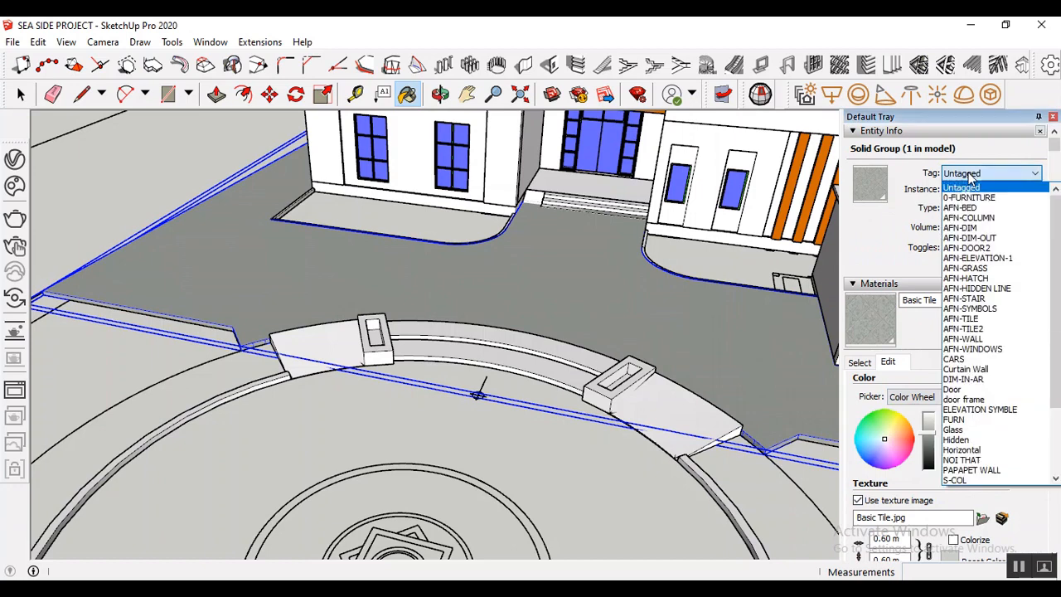
click(894, 303)
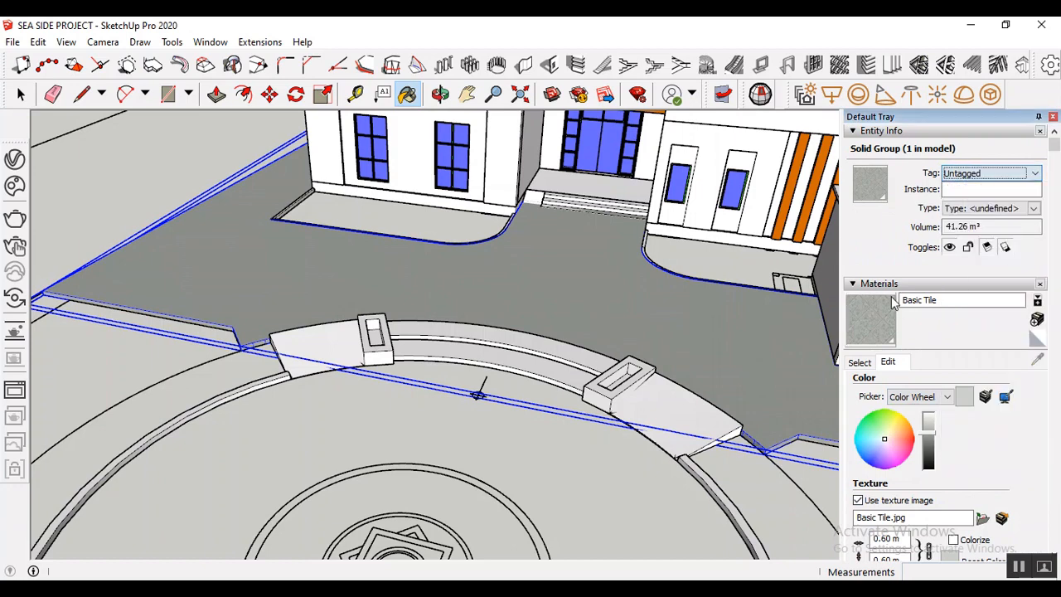
click(863, 284)
click(943, 286)
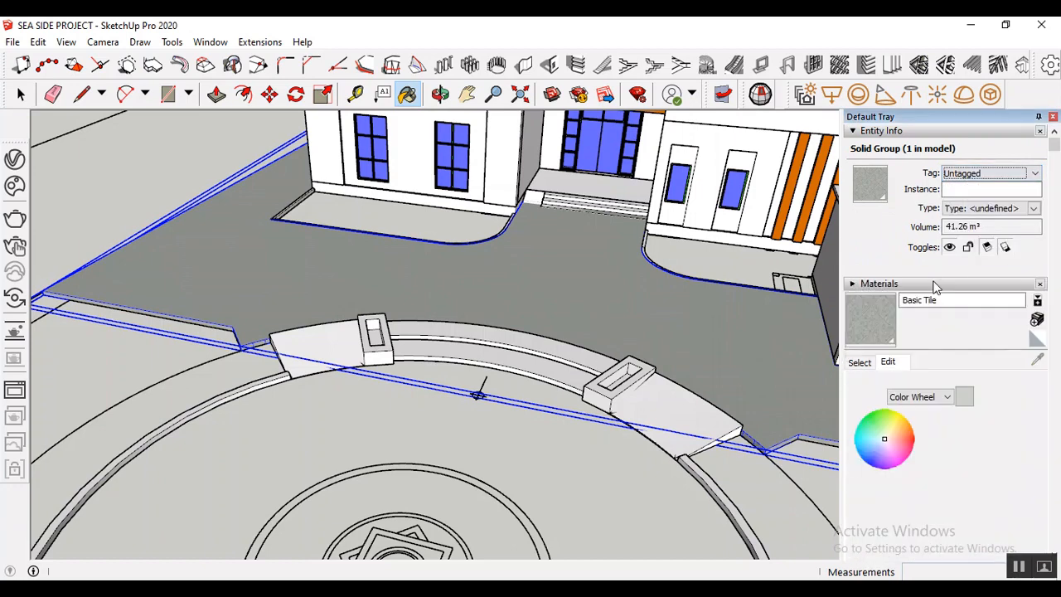
click(964, 300)
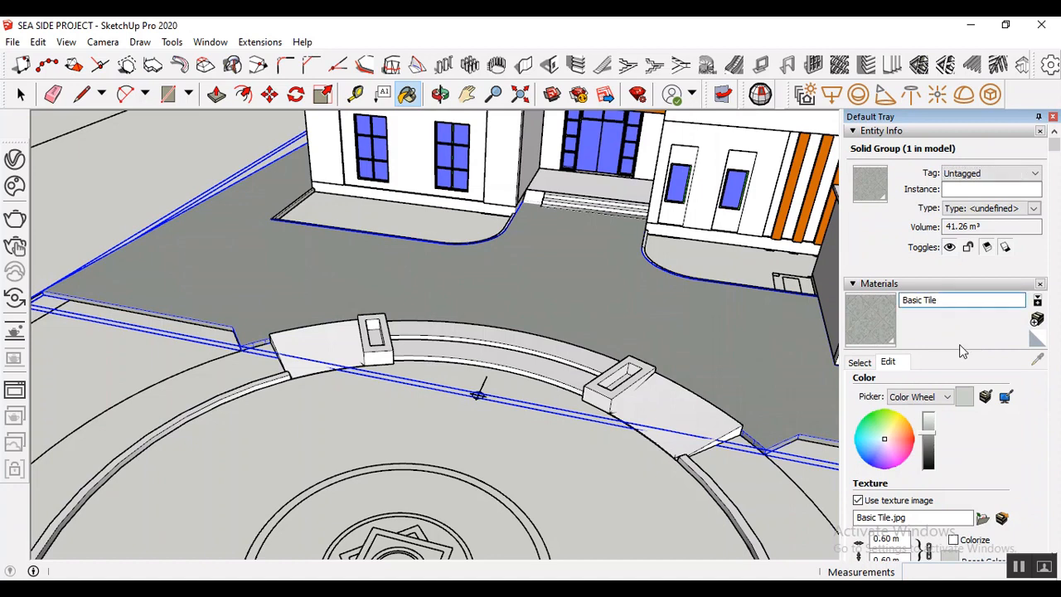
- Repaint the paving group around the building with the Field Rectangle Tile material and deselect it
click(862, 363)
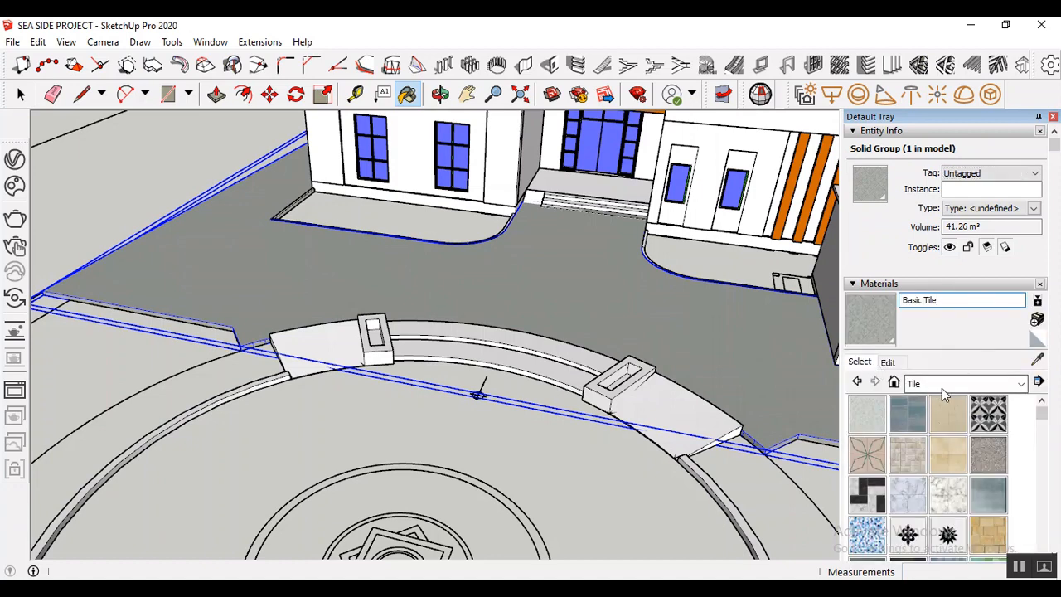
click(908, 454)
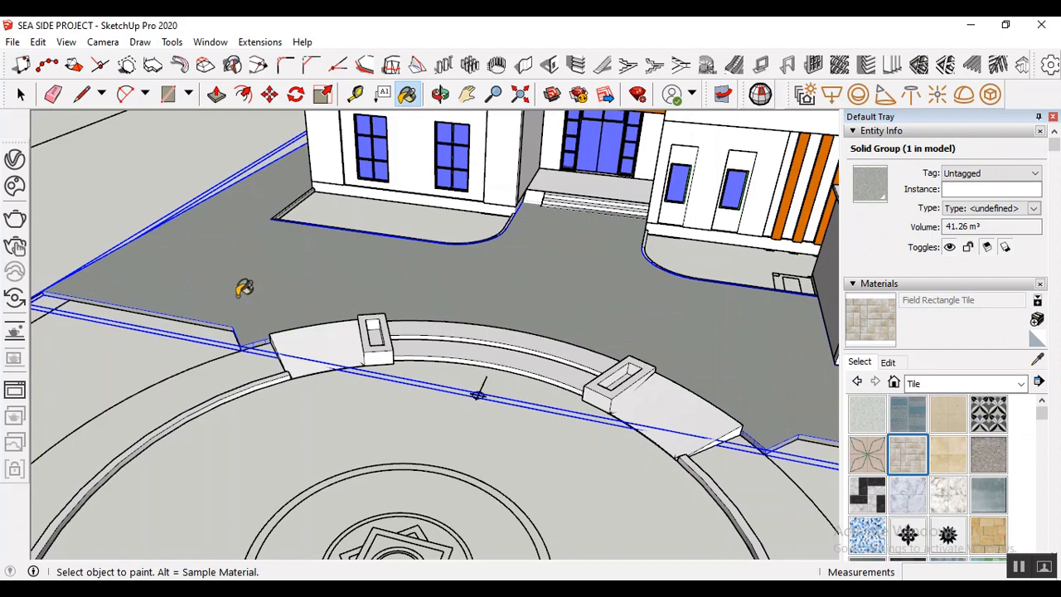
click(265, 282)
scroll(279, 299, up, 1)
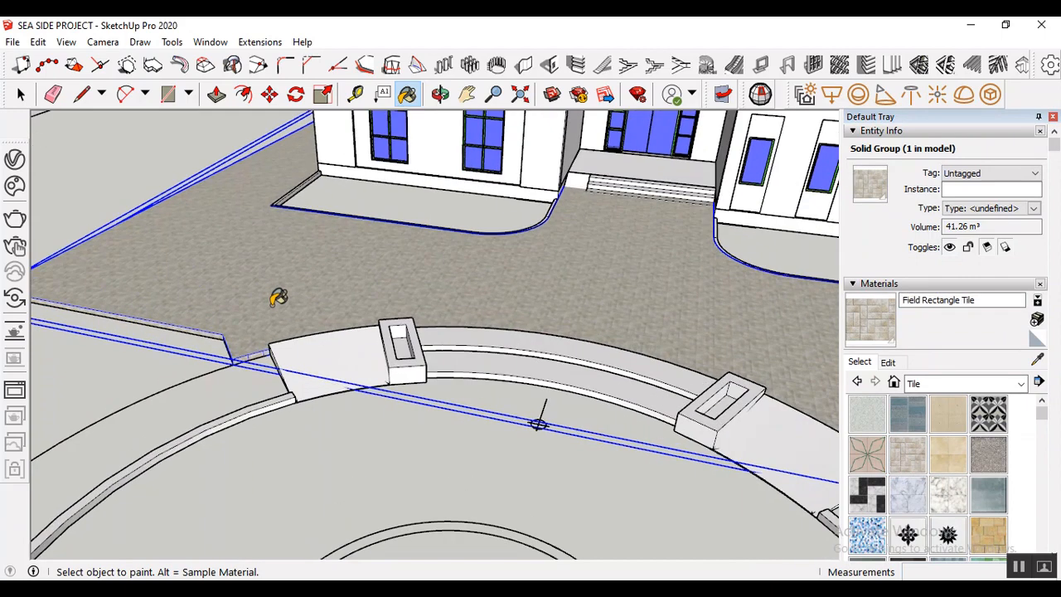
scroll(261, 342, up, 4)
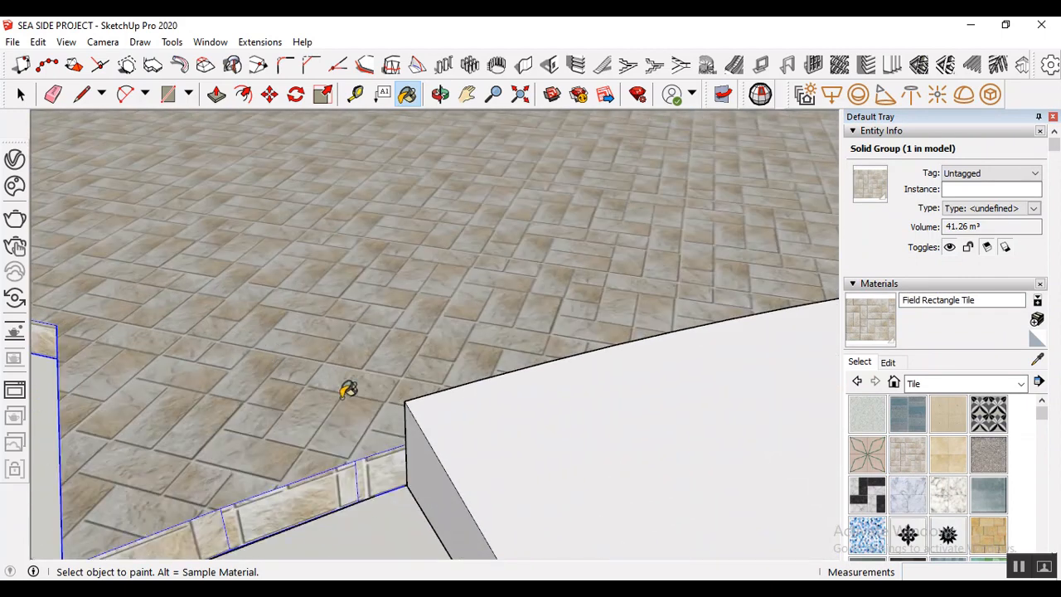
scroll(379, 357, down, 3)
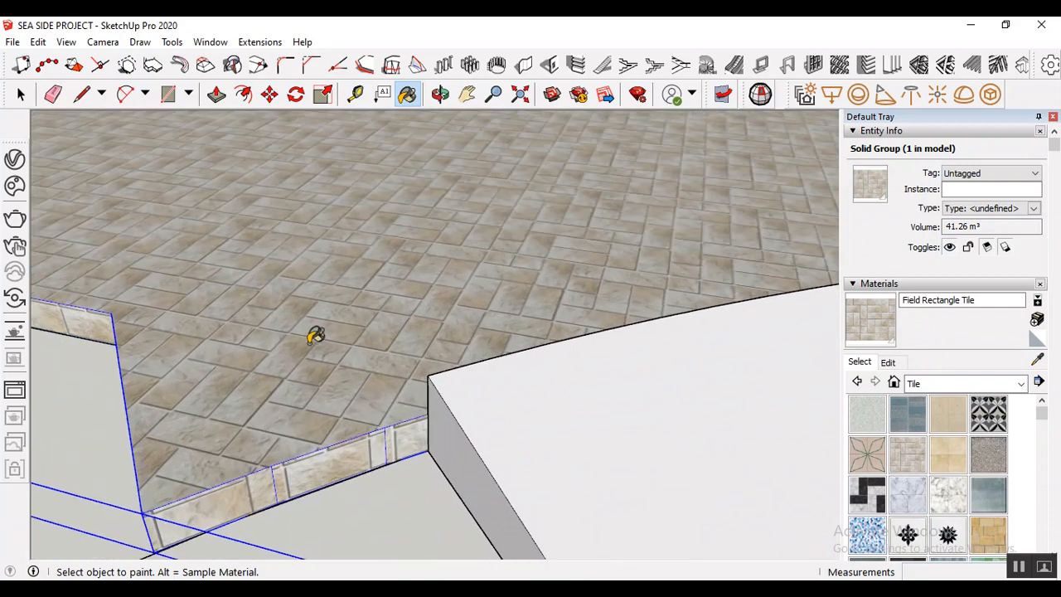
scroll(315, 336, down, 4)
click(22, 94)
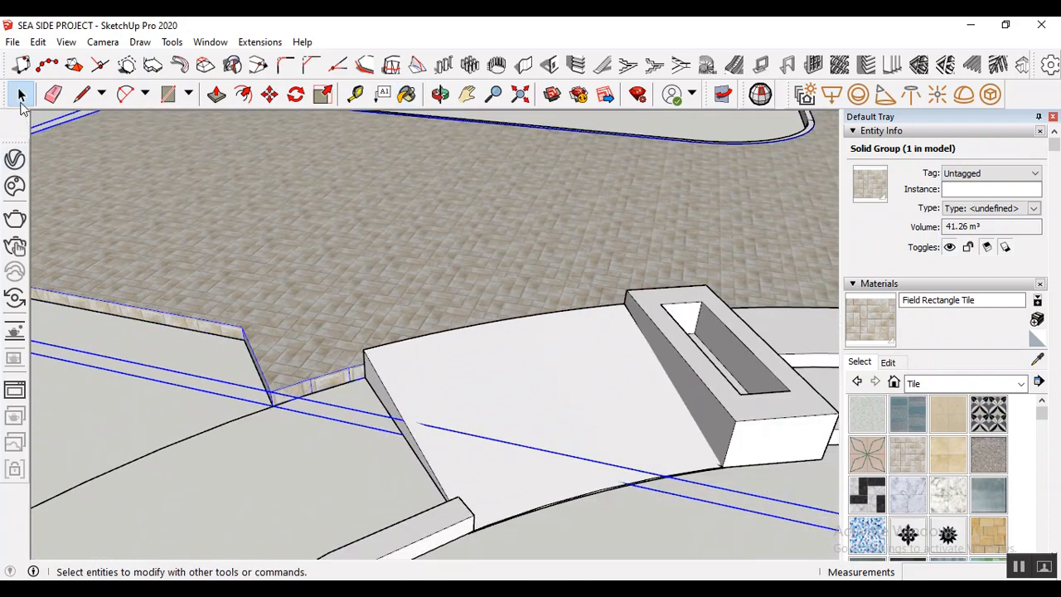
scroll(346, 379, down, 5)
click(470, 507)
scroll(251, 455, down, 4)
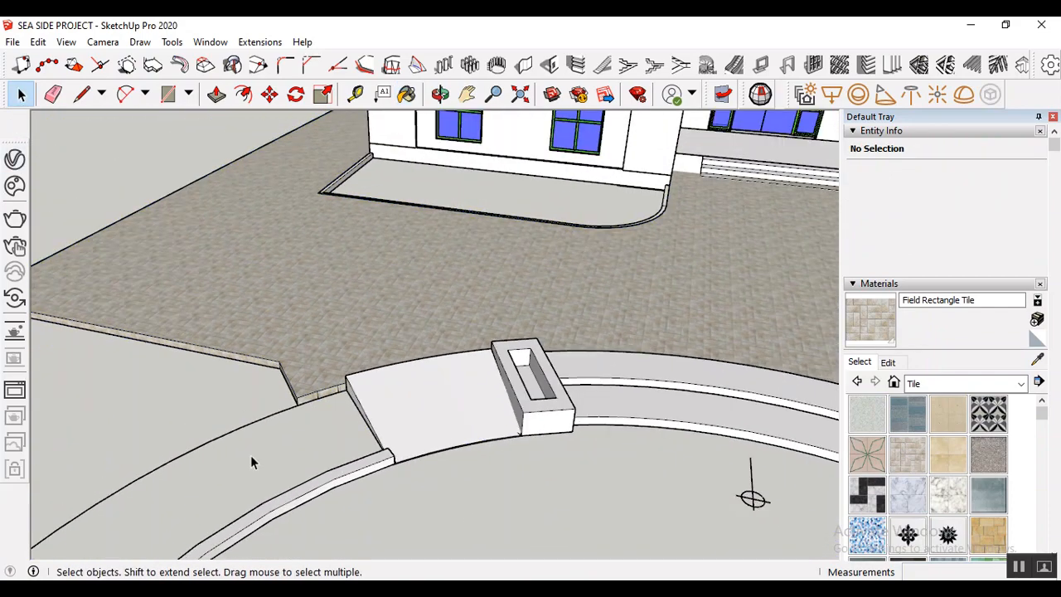
- Examine the new tile pattern on the paving and the curb around the round-cornered bed beneath the building's windows
scroll(238, 334, down, 4)
scroll(475, 275, up, 1)
scroll(448, 318, up, 6)
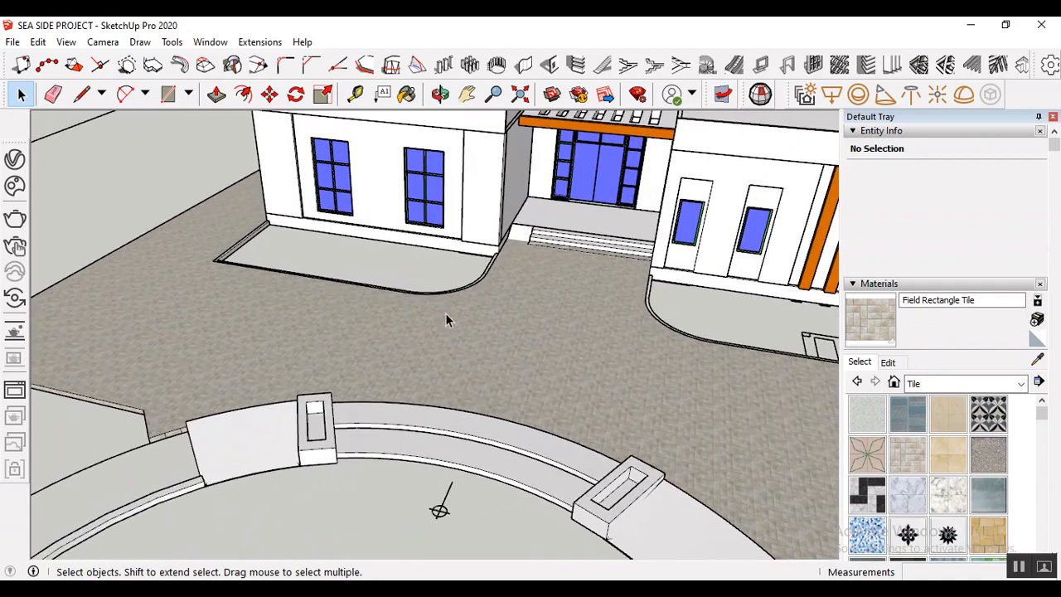
scroll(579, 309, down, 1)
scroll(413, 286, up, 5)
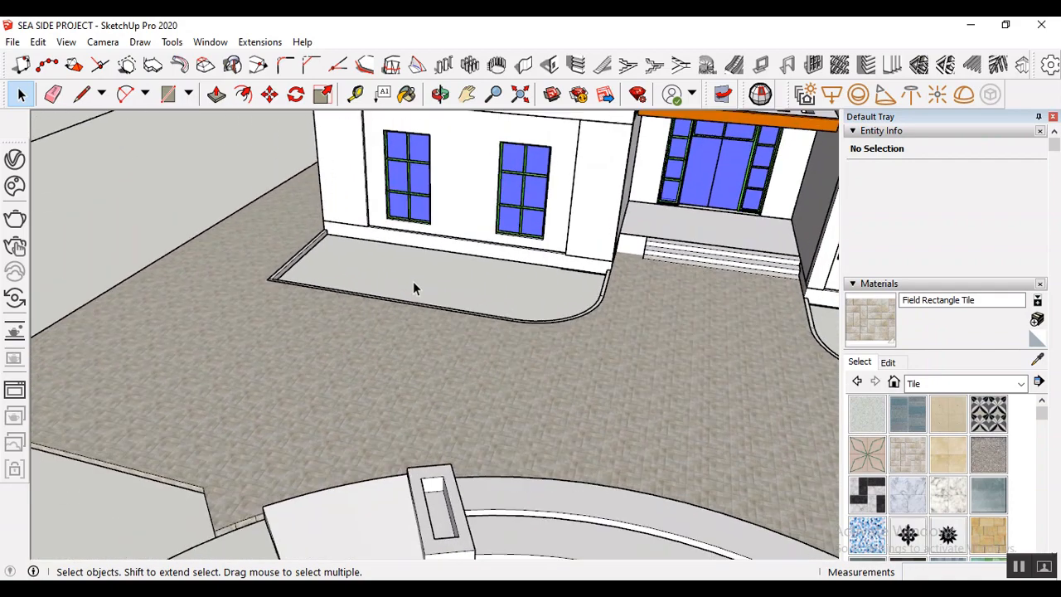
scroll(260, 248, up, 3)
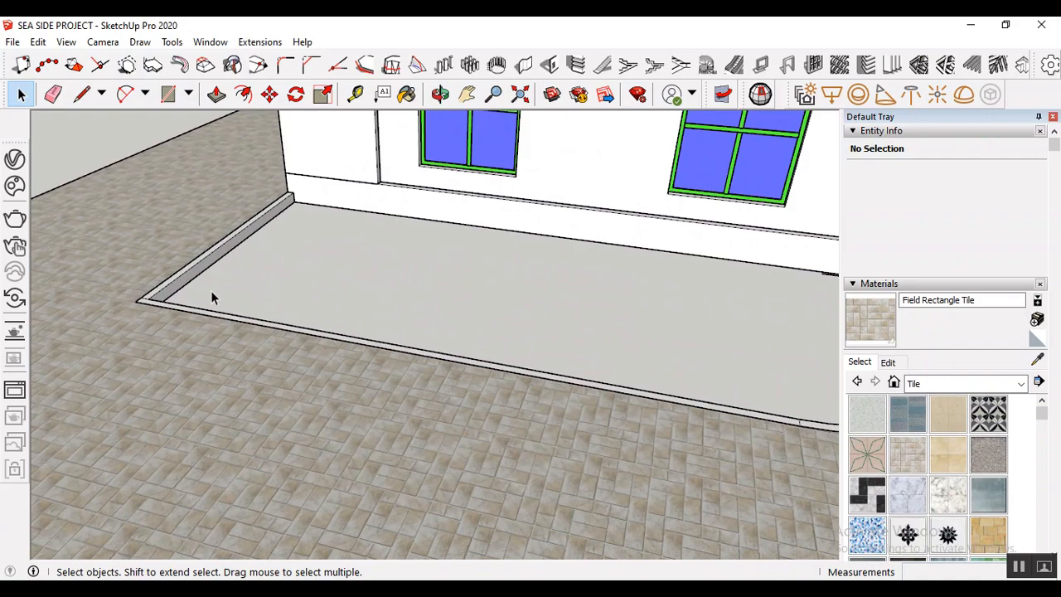
scroll(199, 293, up, 2)
scroll(148, 317, up, 4)
scroll(245, 287, down, 4)
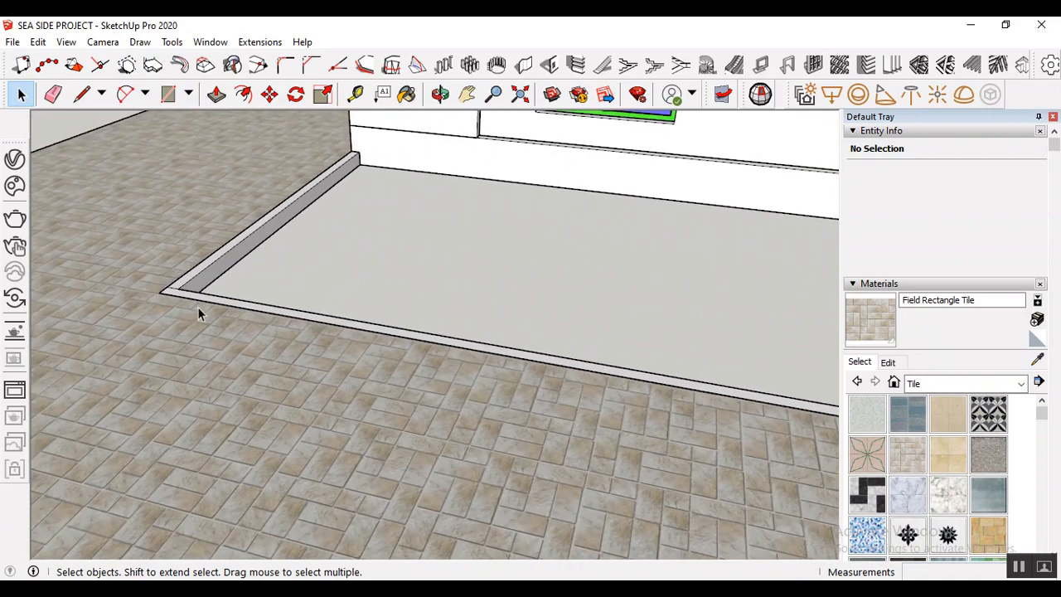
scroll(197, 313, down, 5)
scroll(277, 343, down, 3)
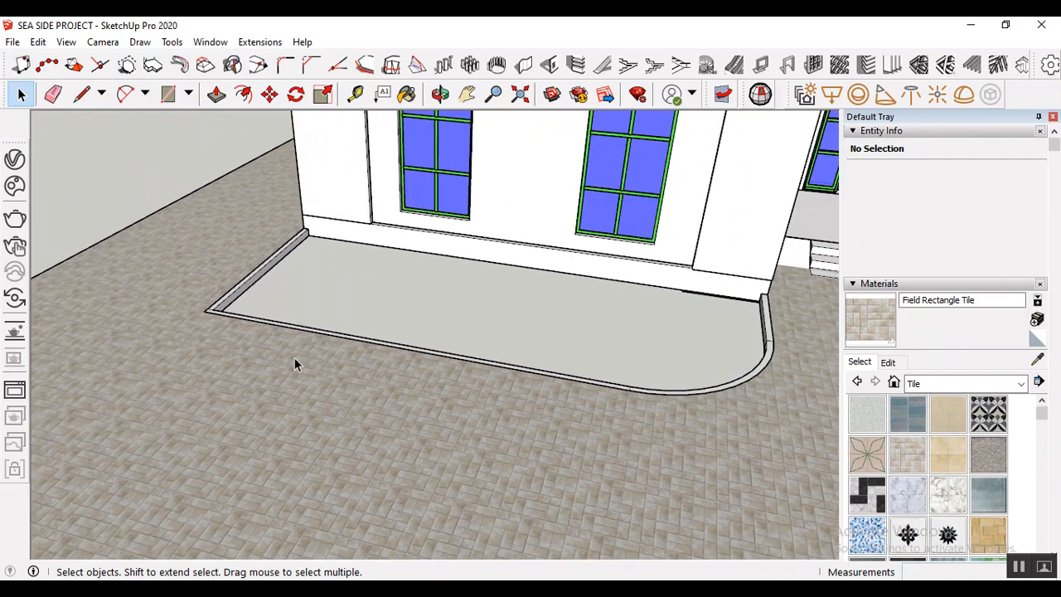
scroll(775, 369, up, 4)
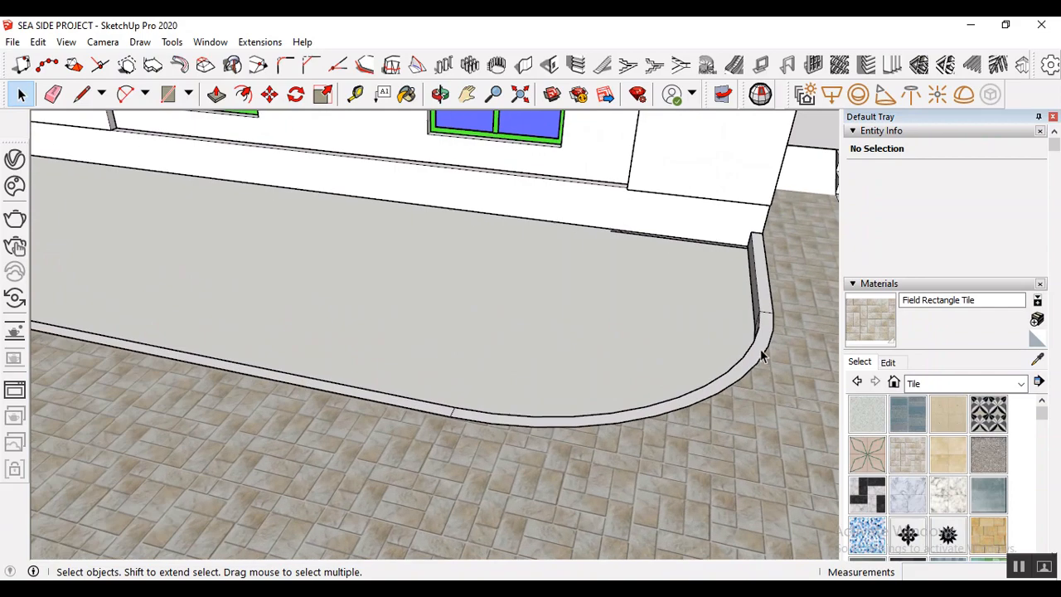
scroll(753, 369, up, 4)
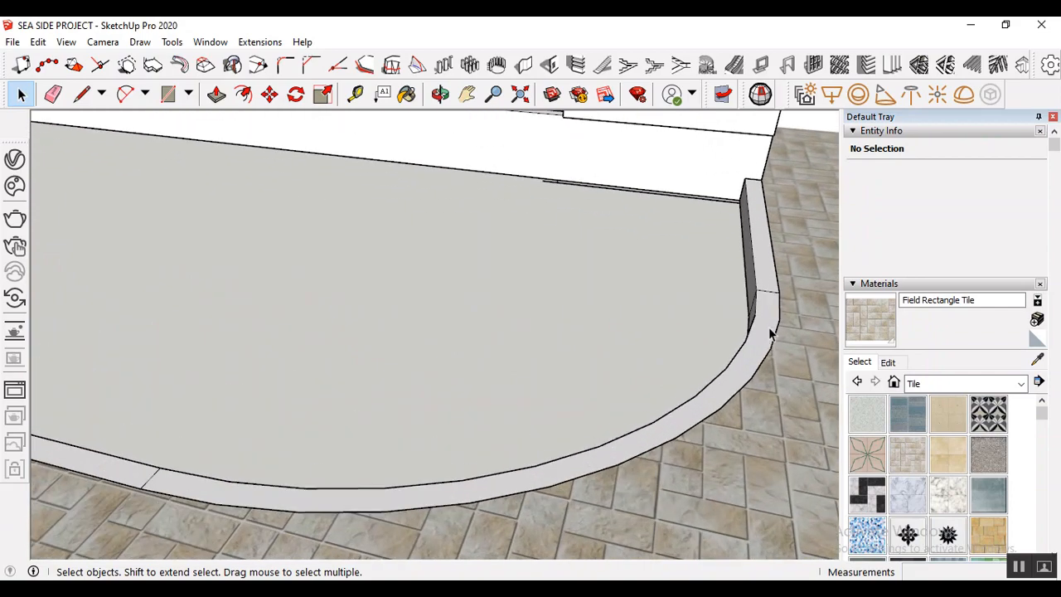
scroll(519, 398, down, 4)
scroll(705, 371, up, 2)
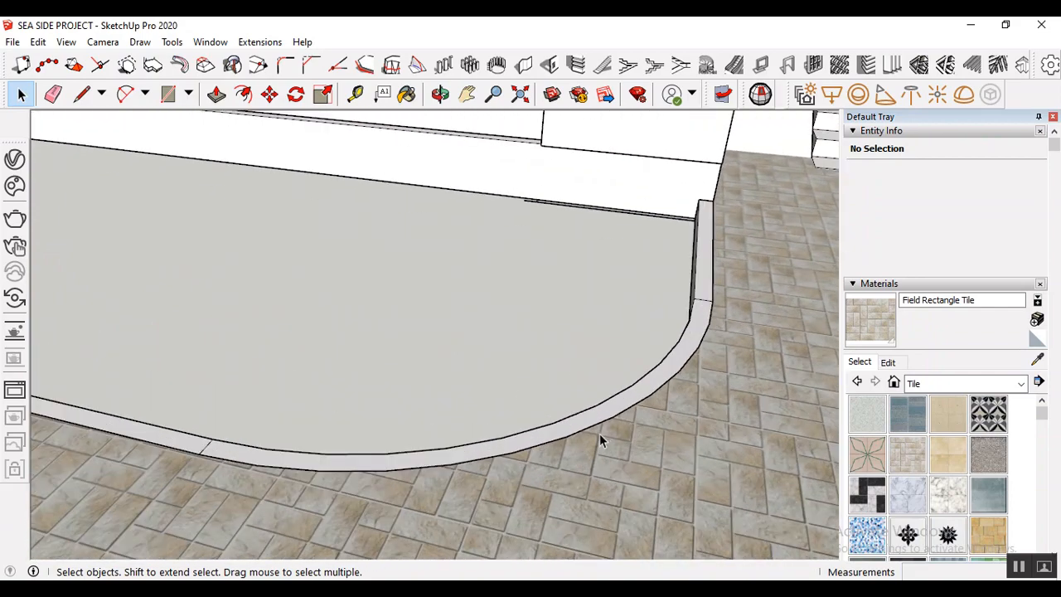
scroll(474, 360, down, 3)
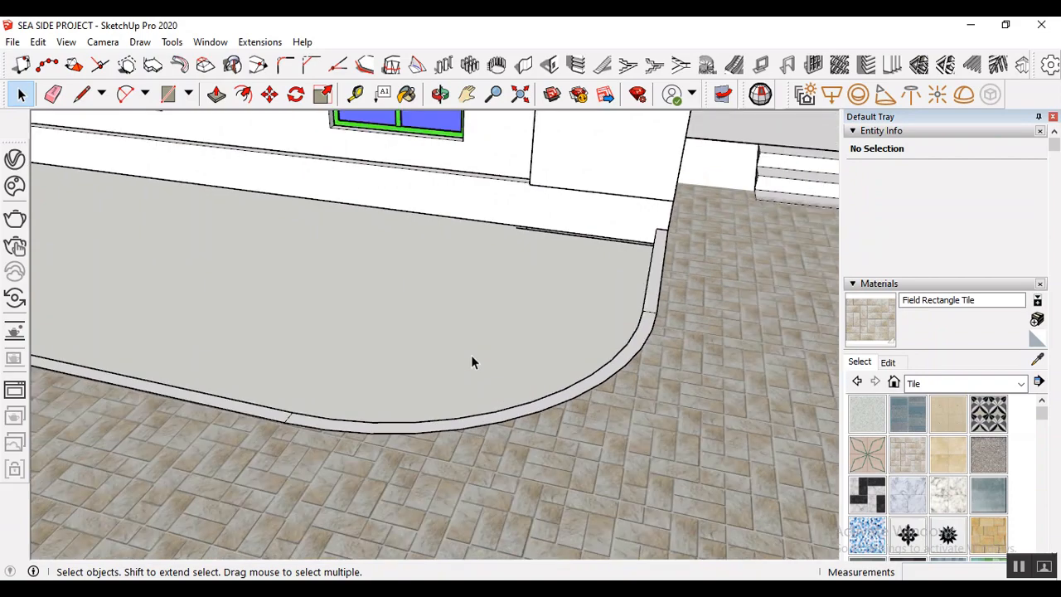
scroll(596, 352, up, 3)
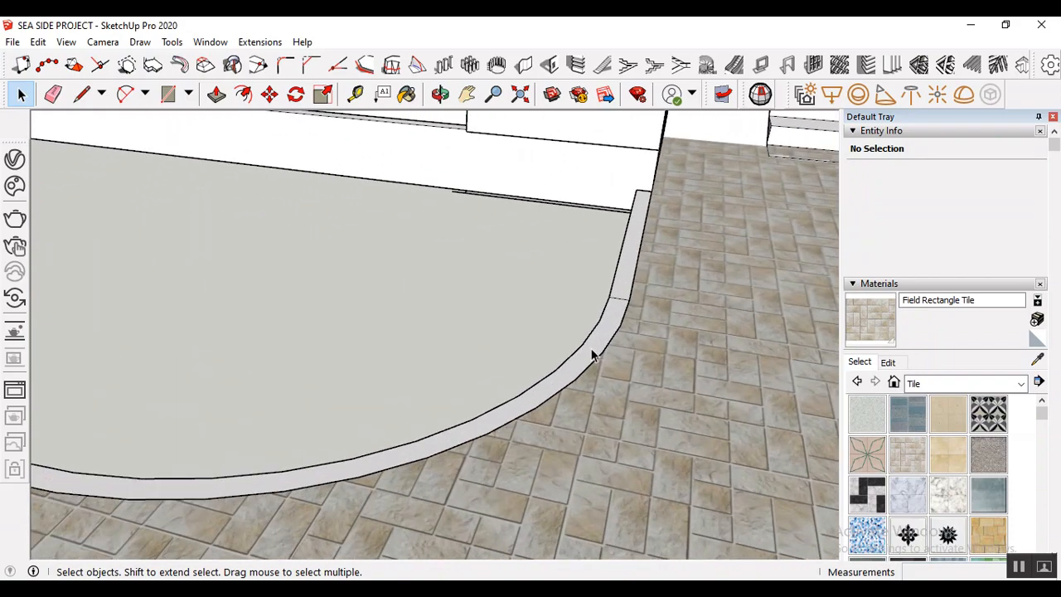
scroll(594, 355, down, 2)
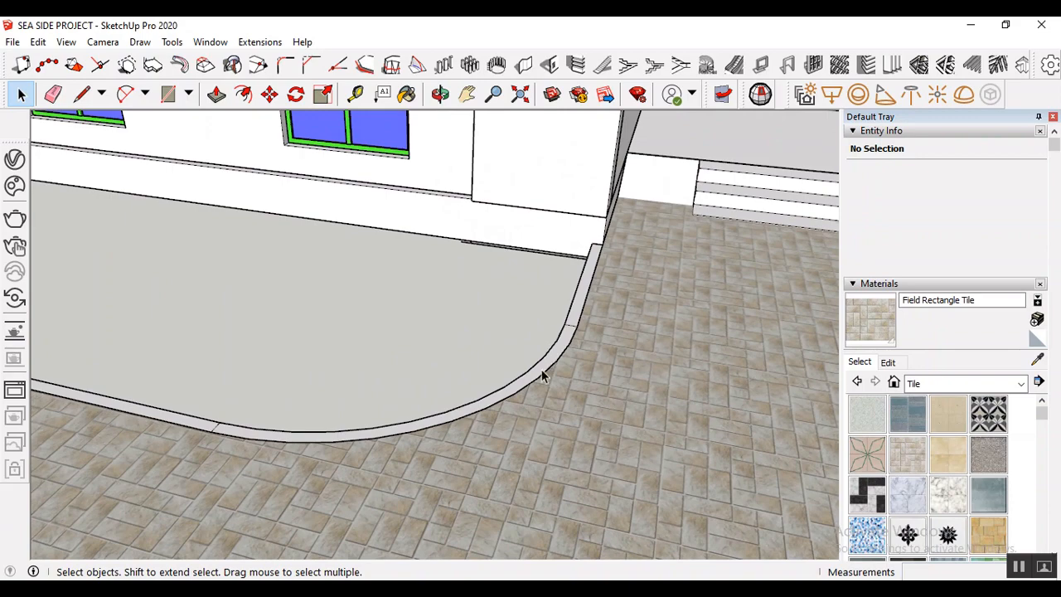
- Open the curb group around the bed and push/pull the top of its short straight section near the entrance up 0.05 m
scroll(541, 376, up, 2)
scroll(547, 371, up, 1)
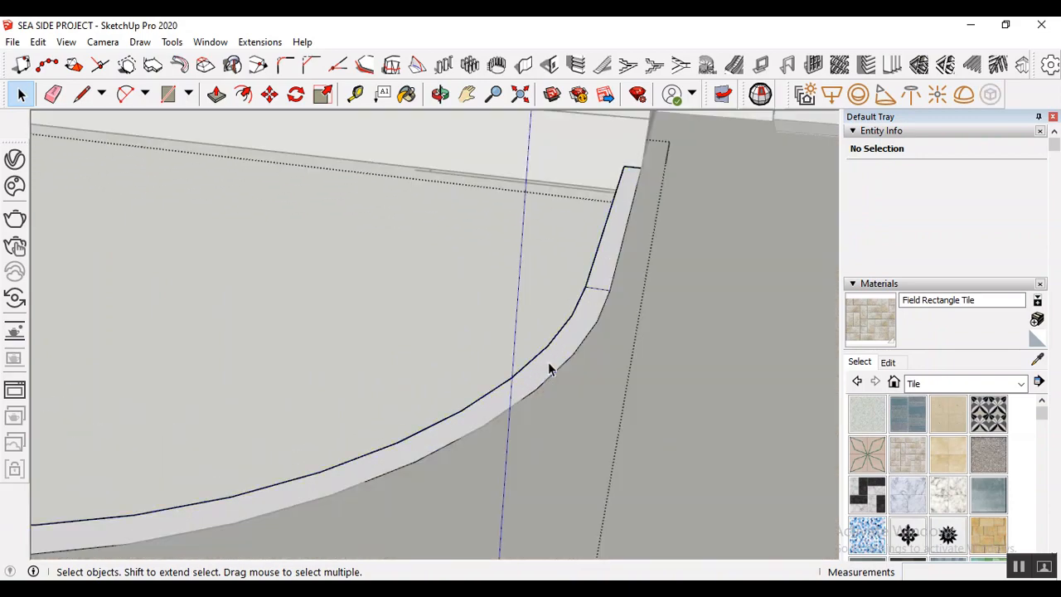
click(216, 94)
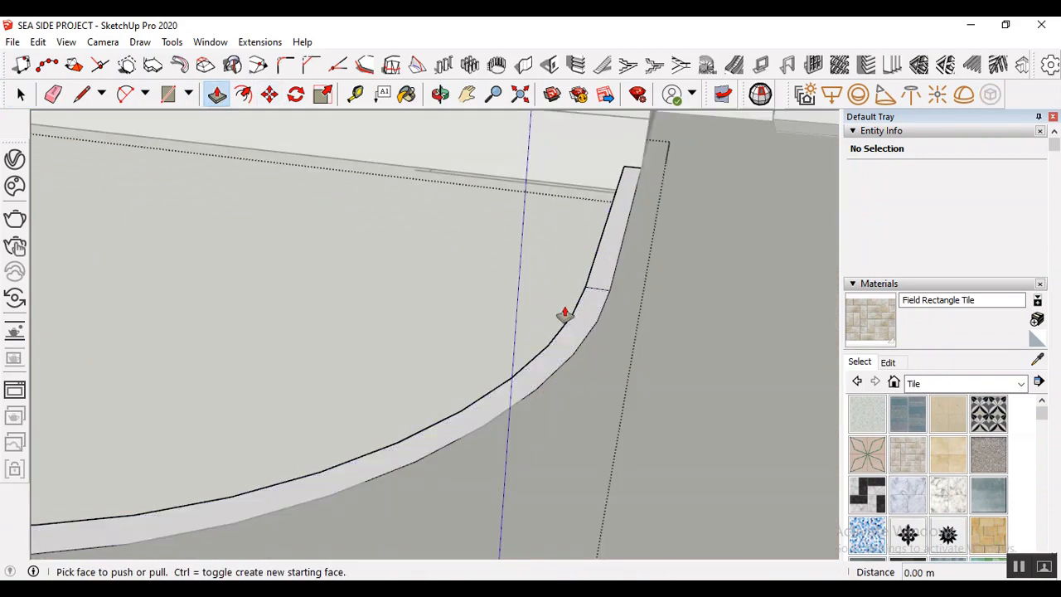
middle_drag(592, 308, 636, 274)
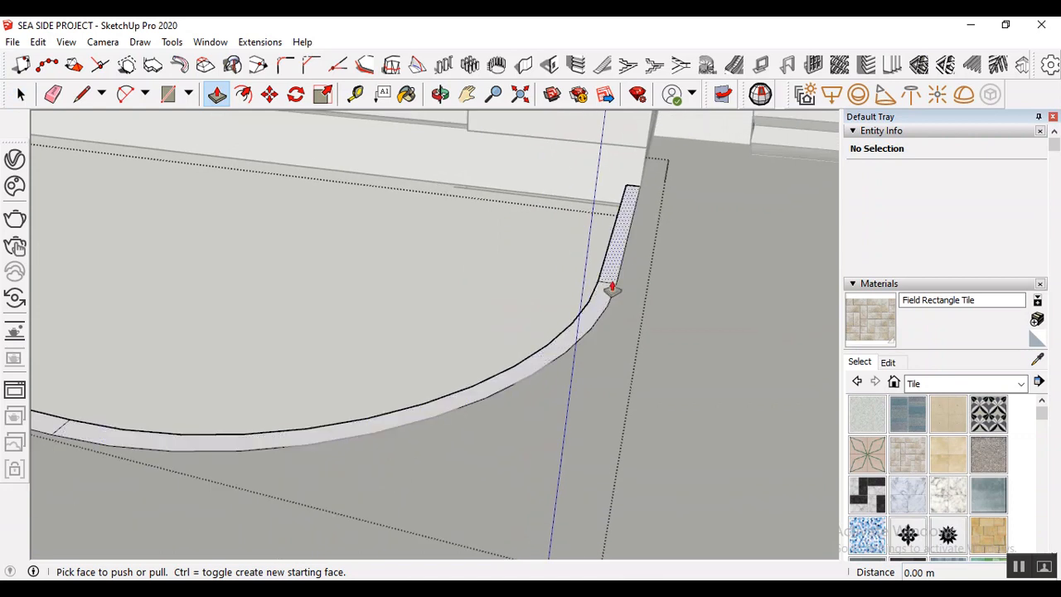
scroll(611, 287, up, 2)
drag(608, 274, 608, 231)
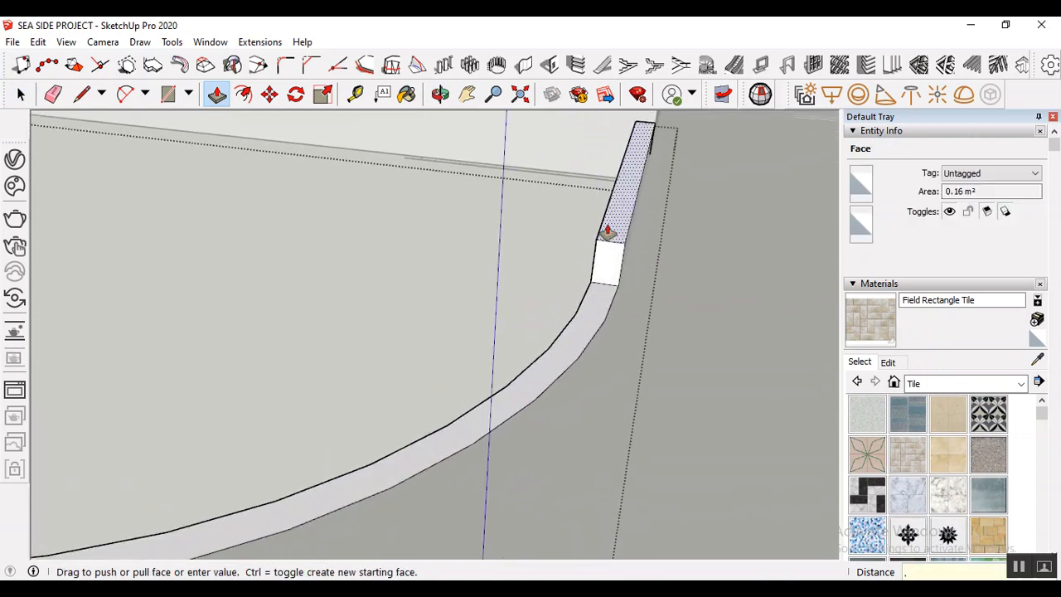
key(Return)
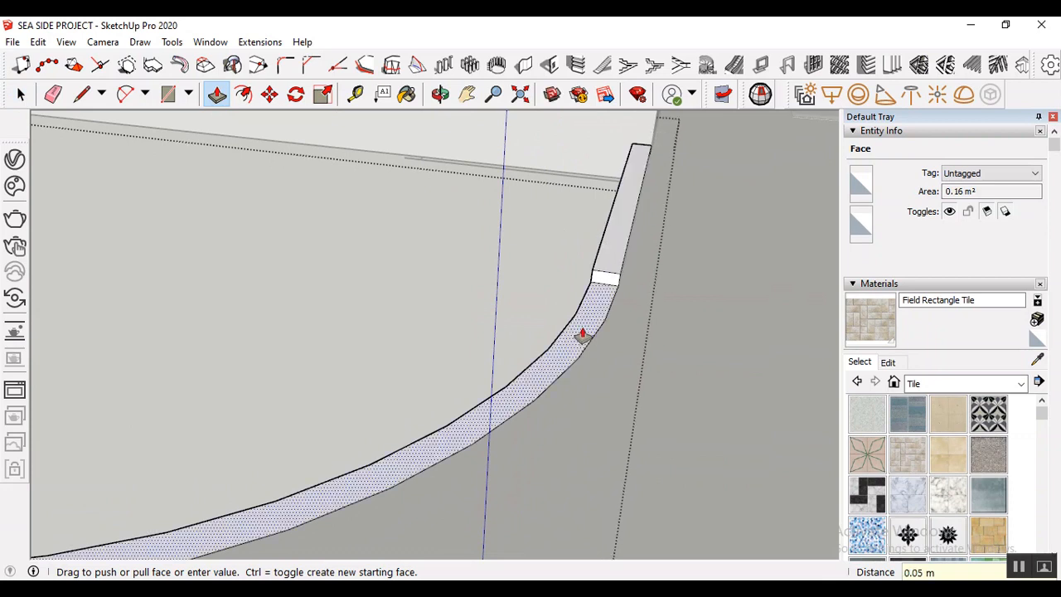
- Push/pull the tops of the curb's curved section and long front section up 0.05 m, level with the raised entrance-side section
drag(583, 329, 618, 276)
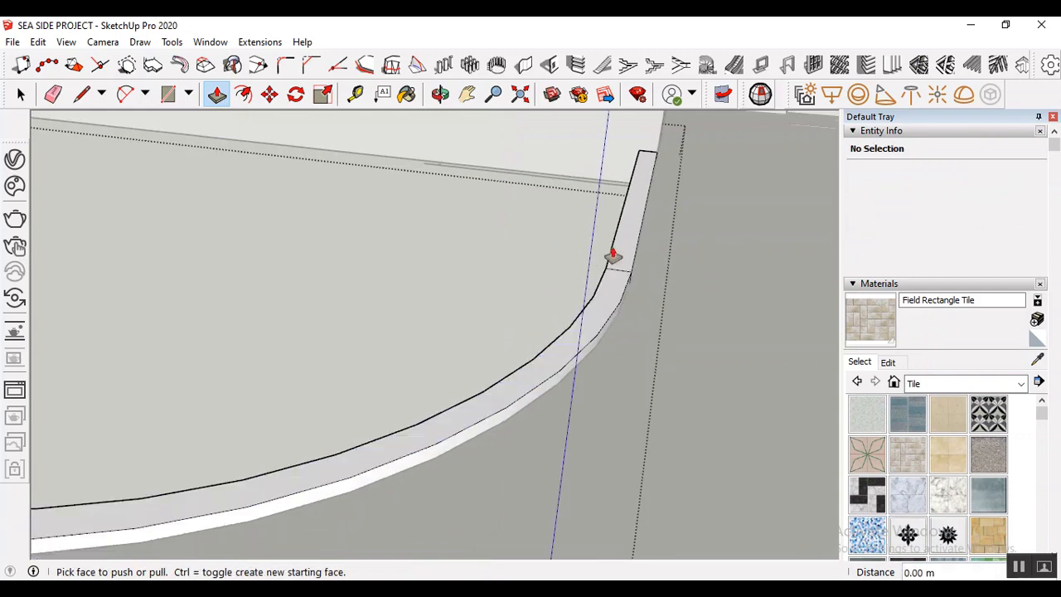
scroll(714, 278, down, 4)
scroll(464, 331, up, 5)
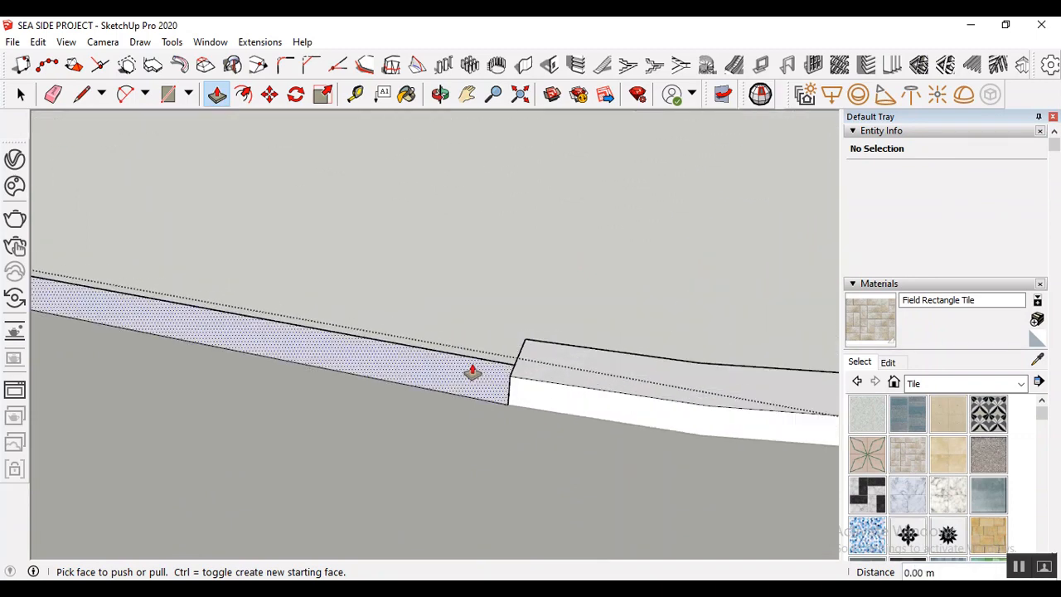
drag(474, 373, 535, 336)
scroll(680, 311, down, 6)
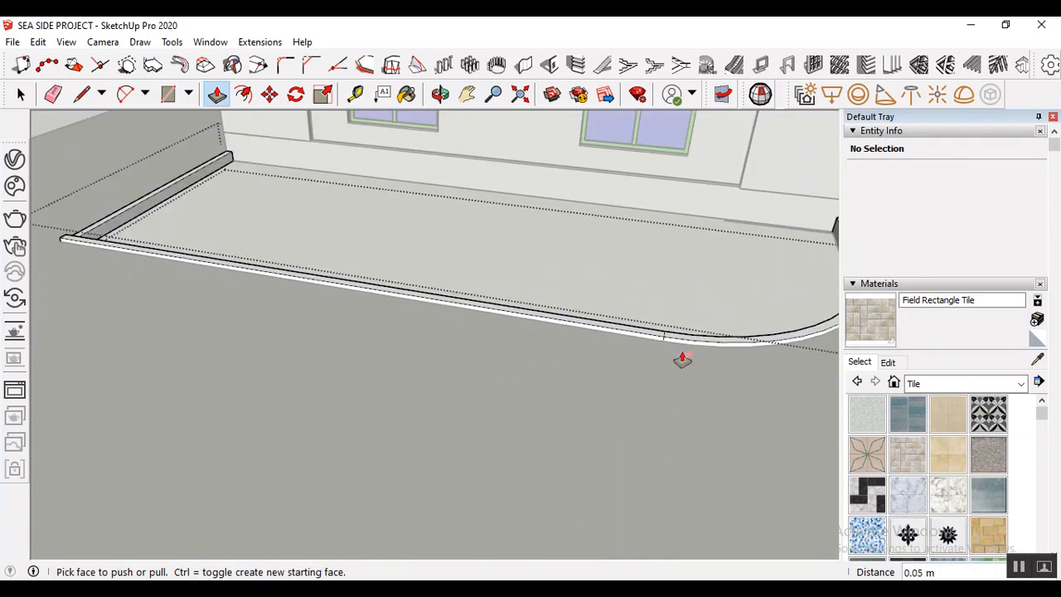
- Raise the top of the curb's remaining side section 0.05 m to the front curb's level and close the group
scroll(125, 265, up, 6)
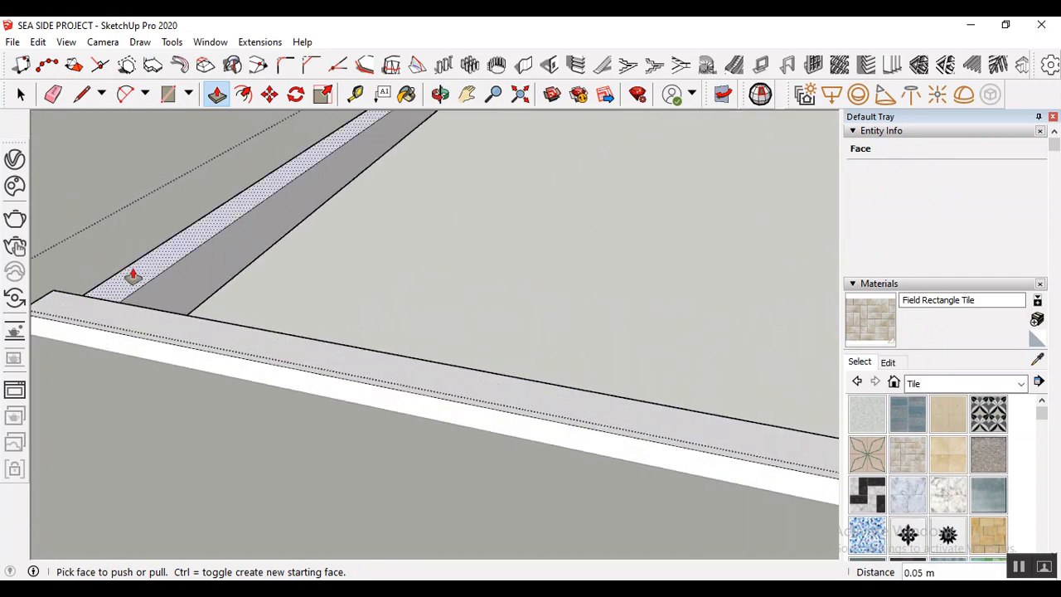
drag(133, 276, 58, 300)
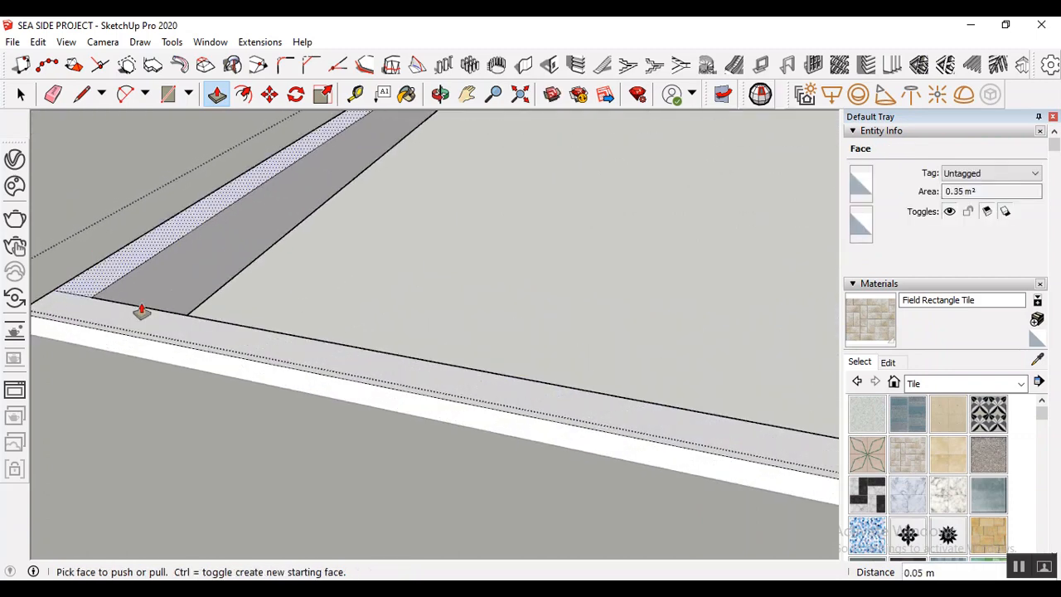
scroll(141, 311, down, 4)
key(space)
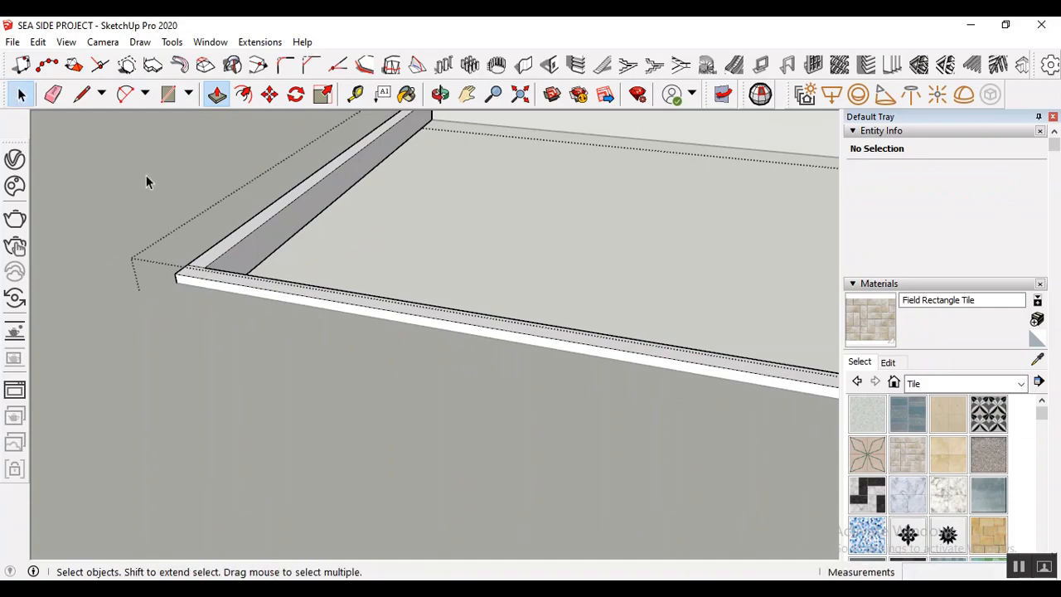
scroll(142, 253, down, 4)
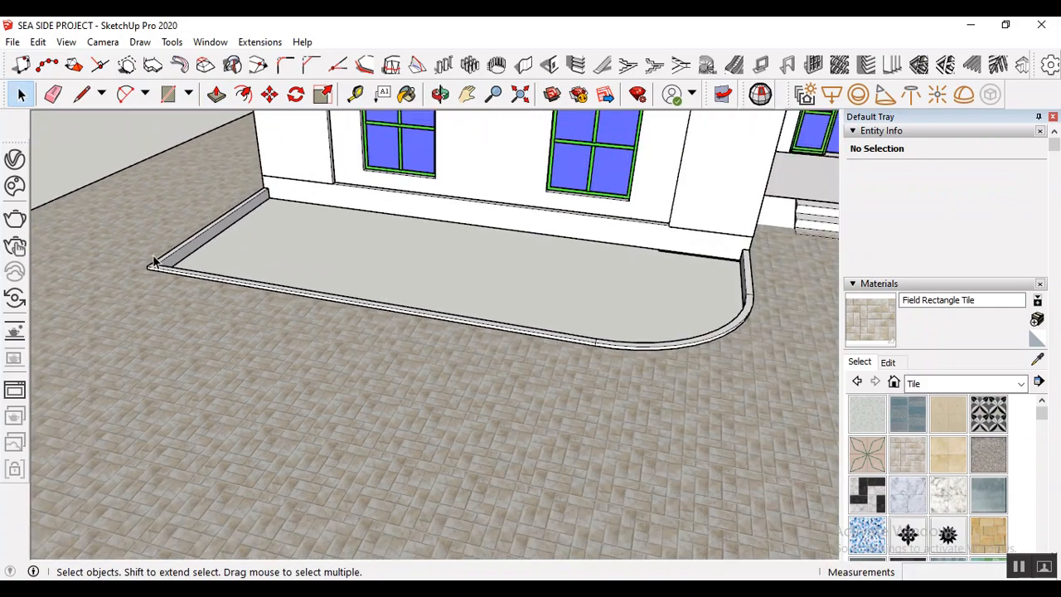
- Open the curb group around the bed on the other side of the entrance and push/pull its curved section's top up 0.05 m
scroll(178, 269, down, 5)
scroll(651, 328, up, 2)
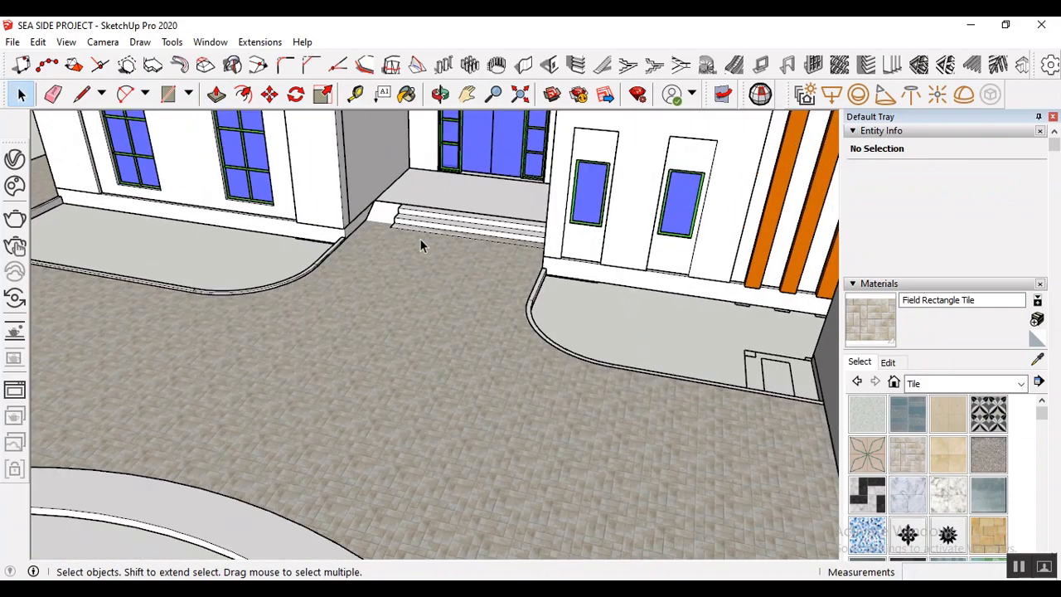
scroll(573, 348, up, 6)
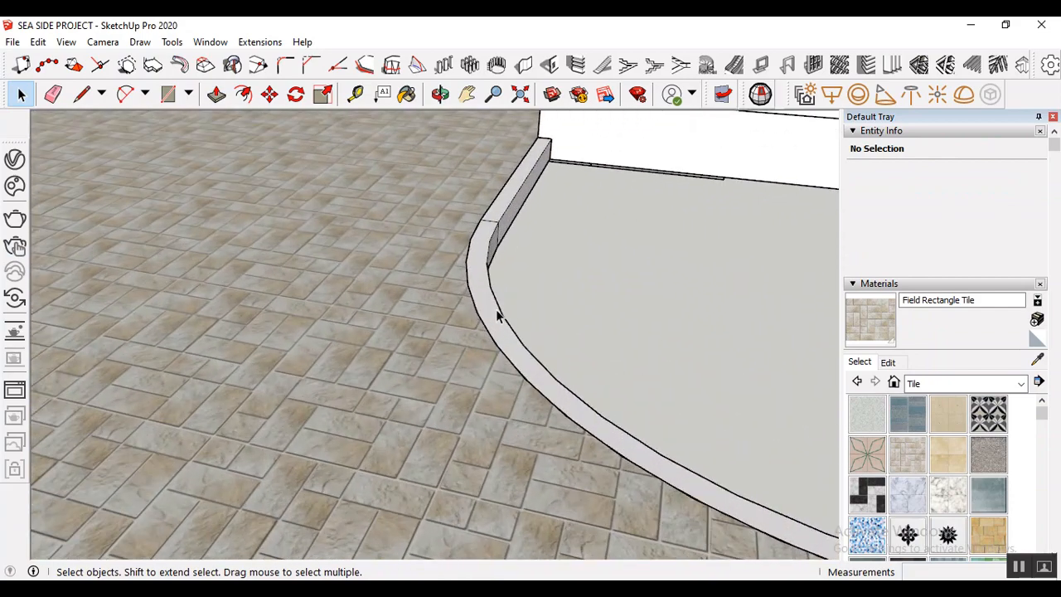
double_click(497, 312)
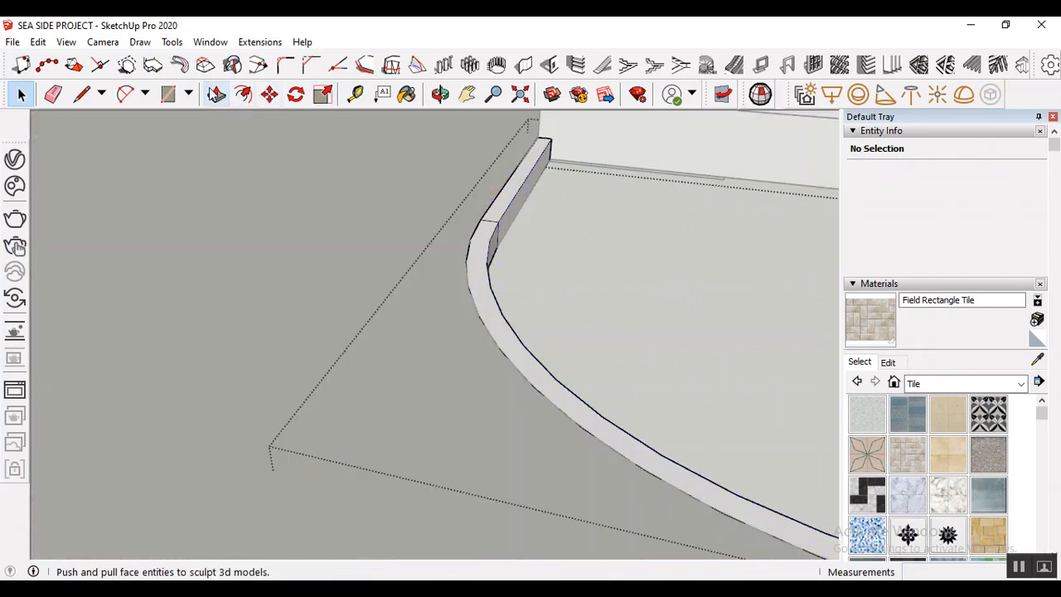
click(216, 94)
click(485, 304)
drag(485, 304, 474, 227)
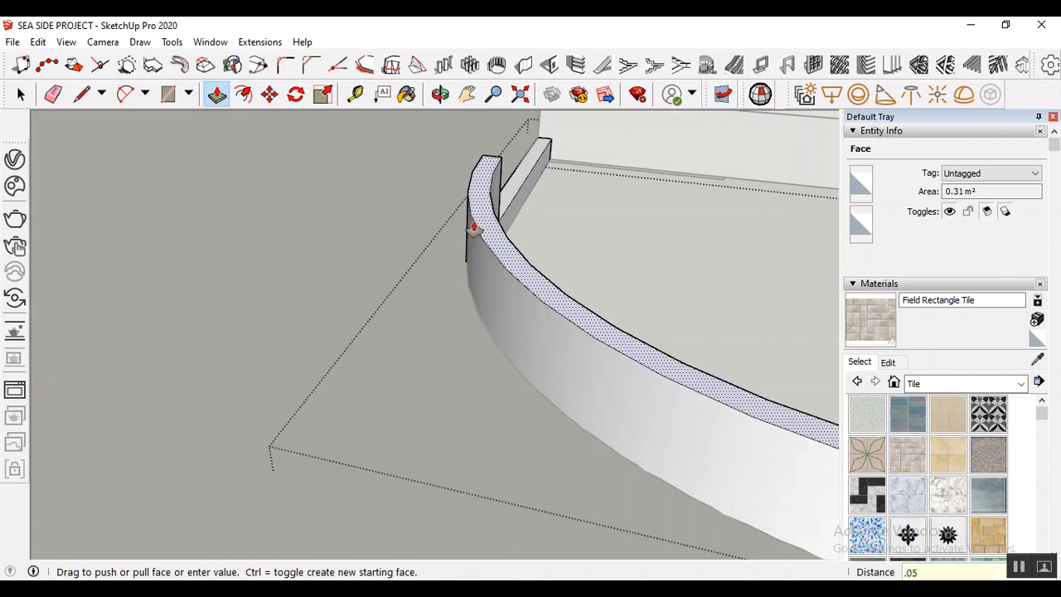
key(Return)
- Push/pull the tops of this curb's short straight and long front sections level with the curved section, and close the group
drag(513, 194, 498, 217)
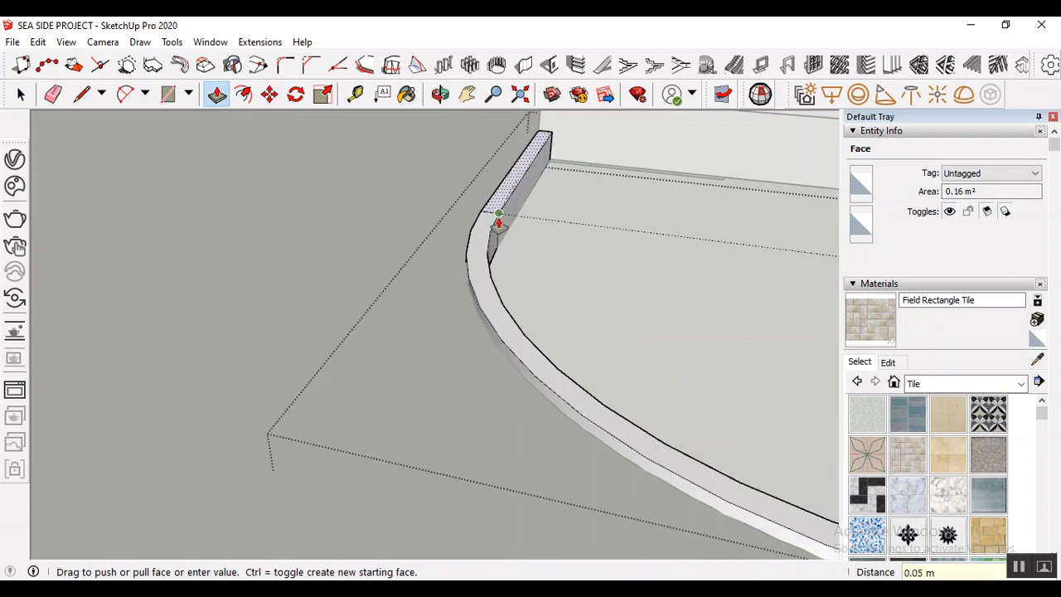
click(496, 219)
scroll(302, 214, down, 5)
scroll(523, 330, up, 5)
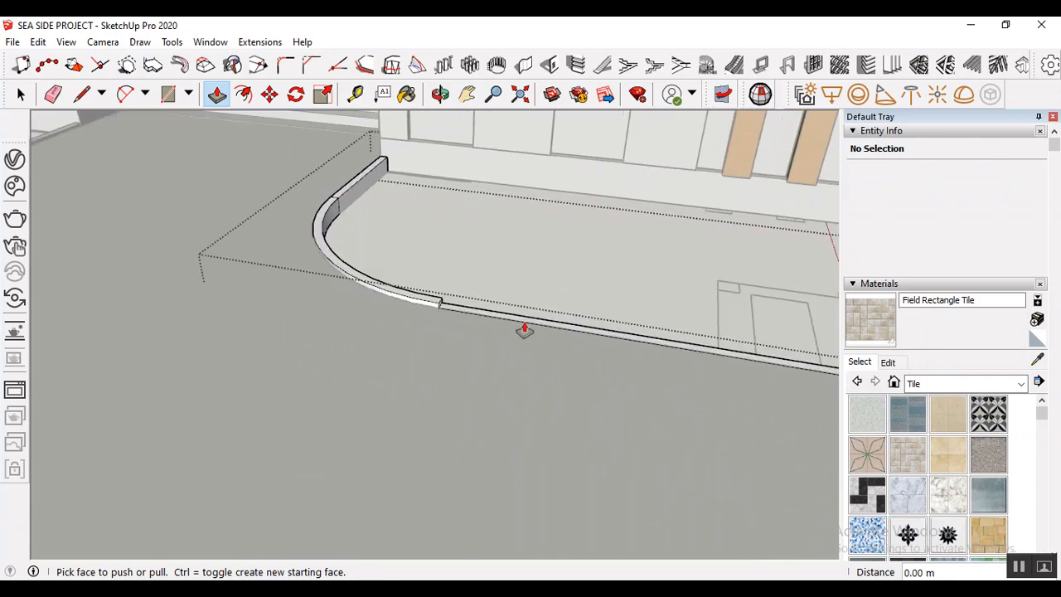
scroll(404, 318, up, 2)
click(392, 302)
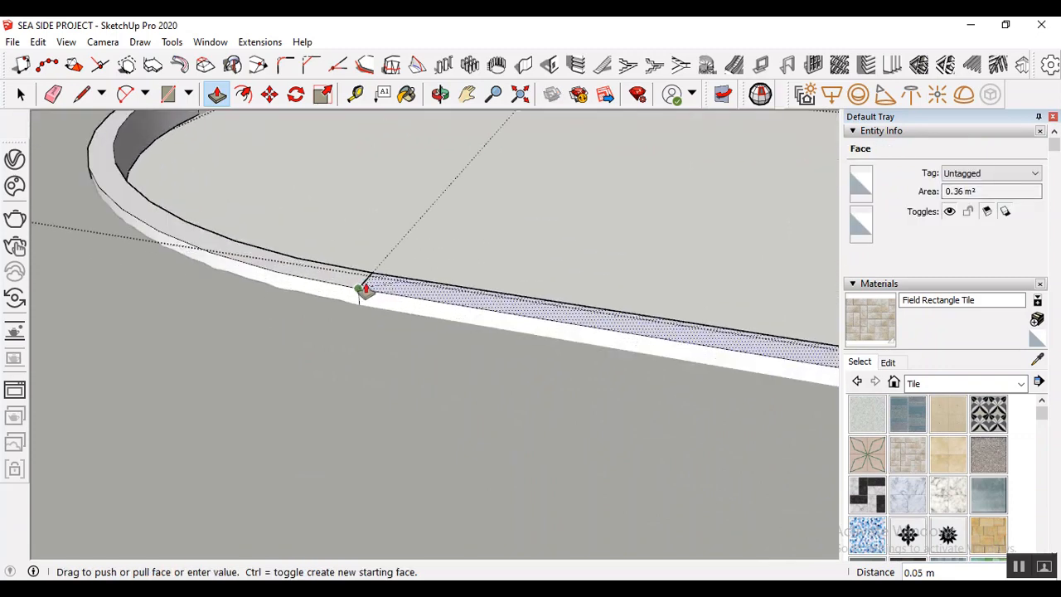
click(362, 289)
scroll(324, 263, down, 5)
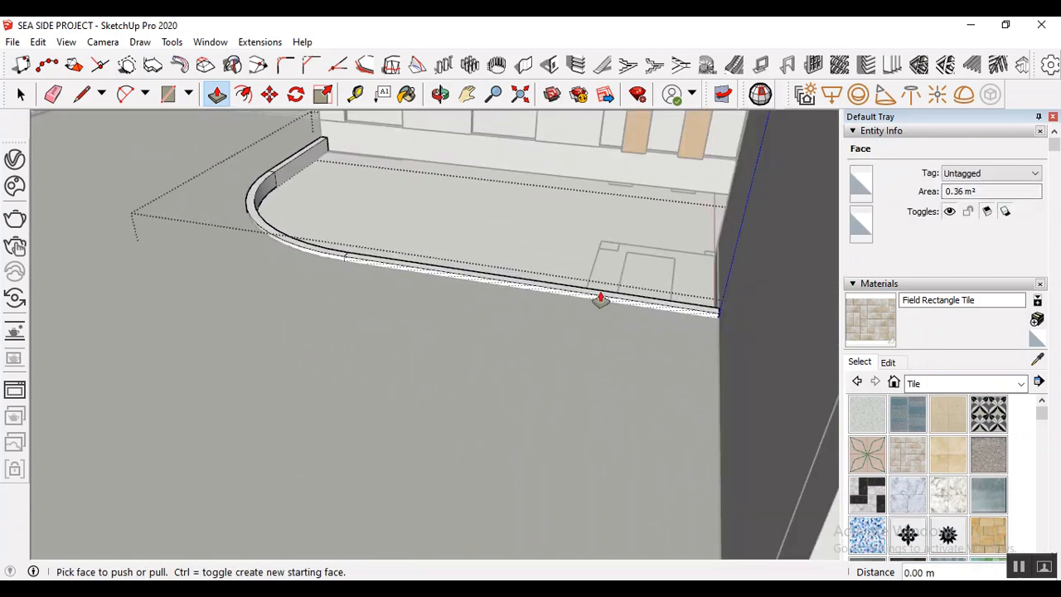
click(19, 93)
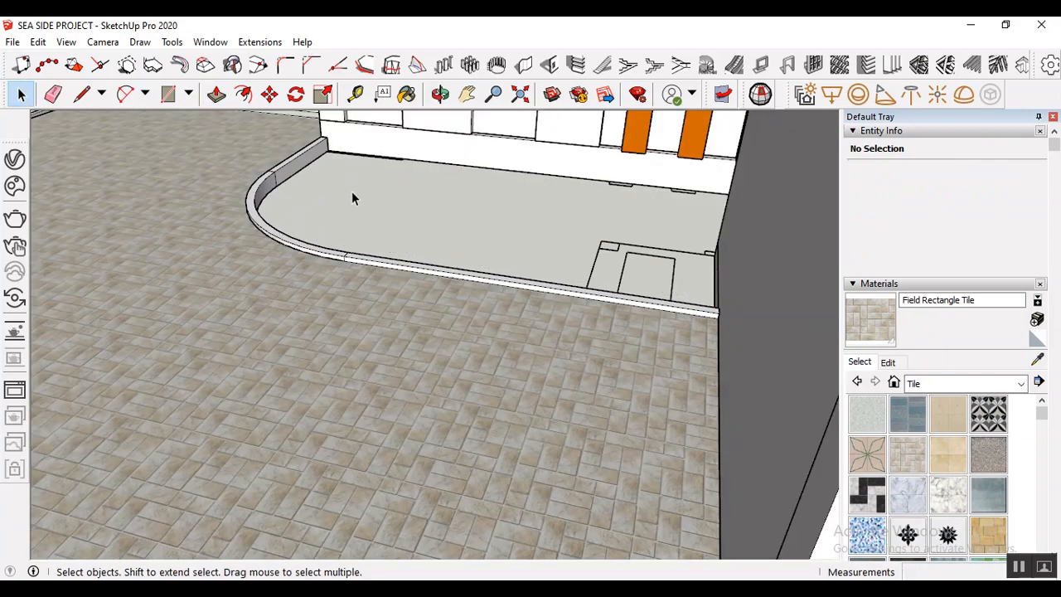
- Examine the open ground between the circular path and the boundary, and the paving edge in front of the small outbuilding
scroll(648, 272, down, 2)
scroll(649, 276, down, 8)
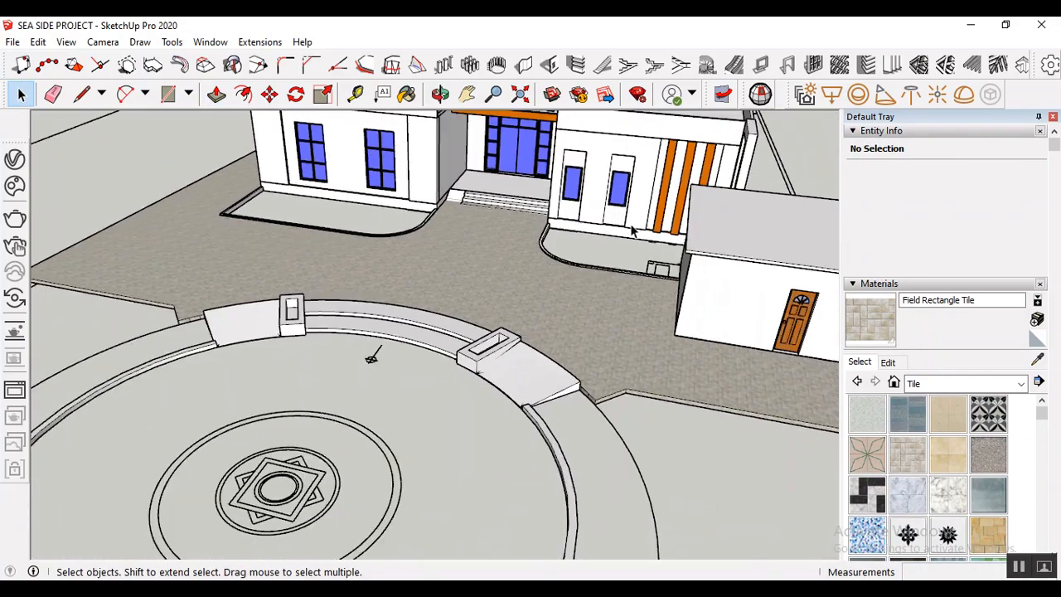
scroll(638, 355, down, 6)
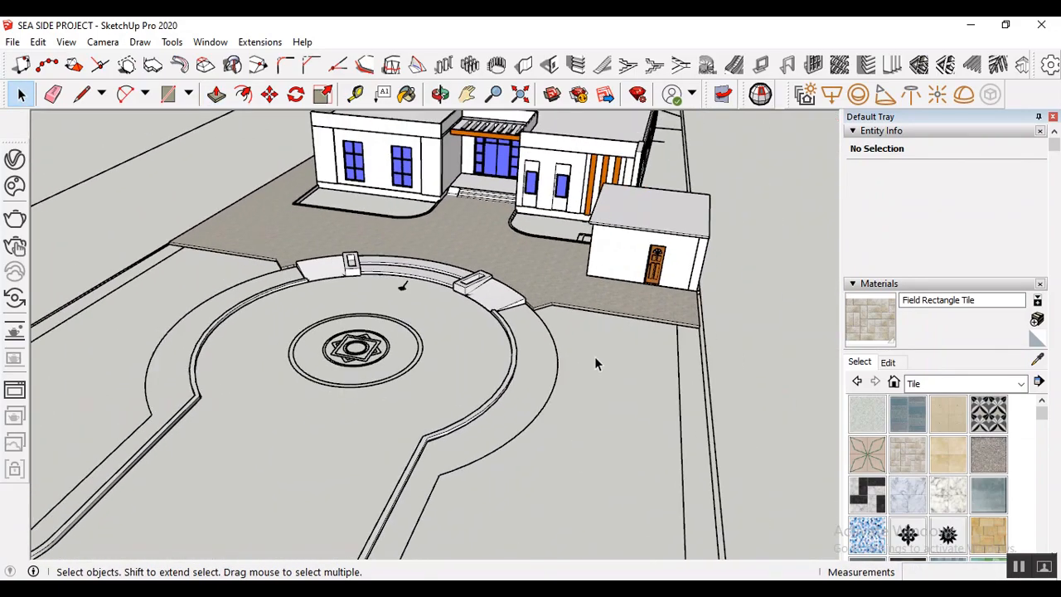
scroll(622, 355, up, 5)
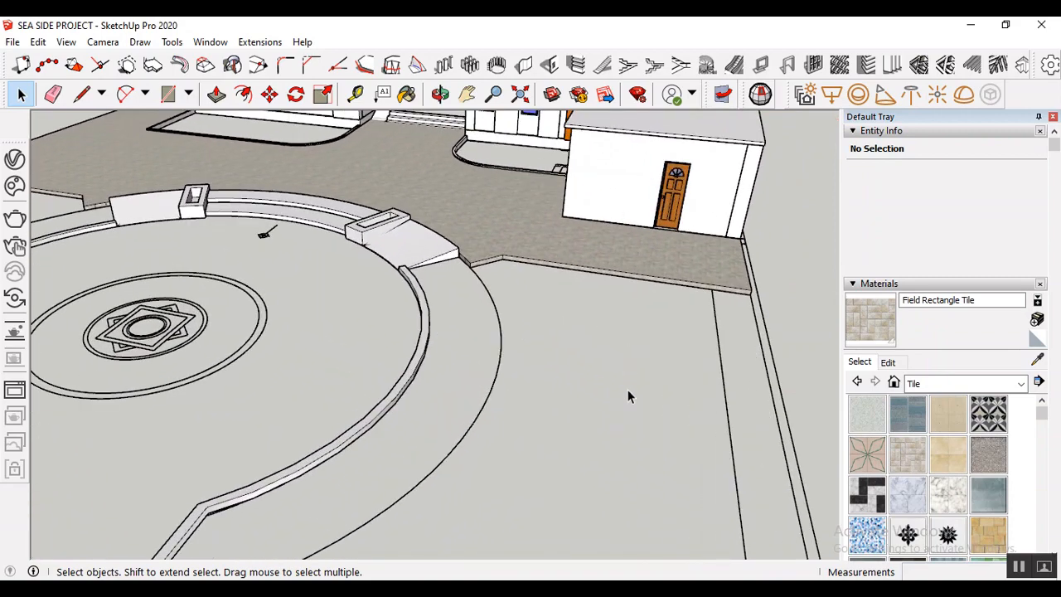
scroll(671, 286, up, 6)
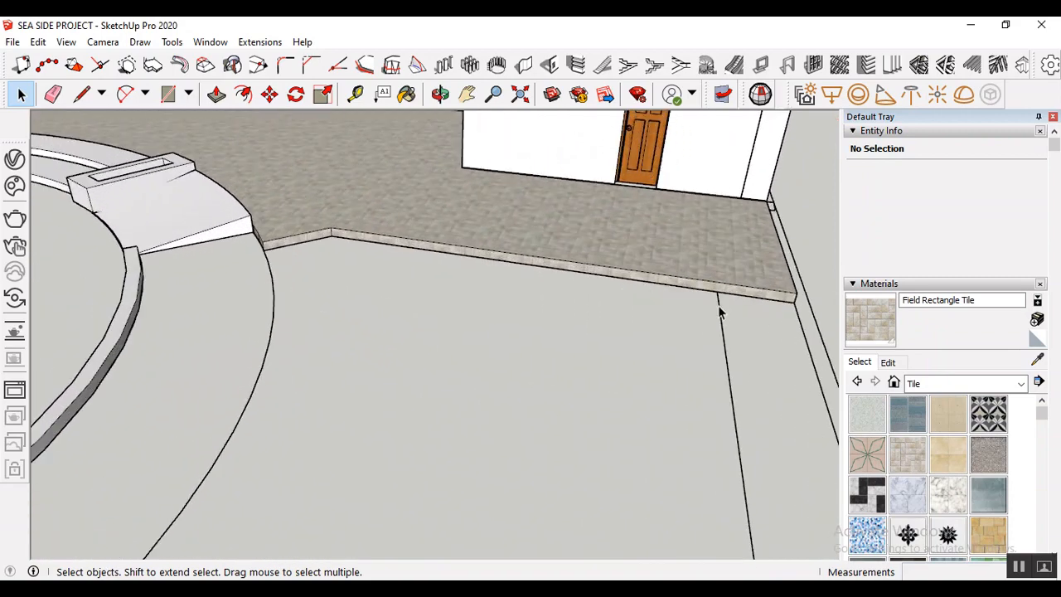
scroll(718, 302, down, 1)
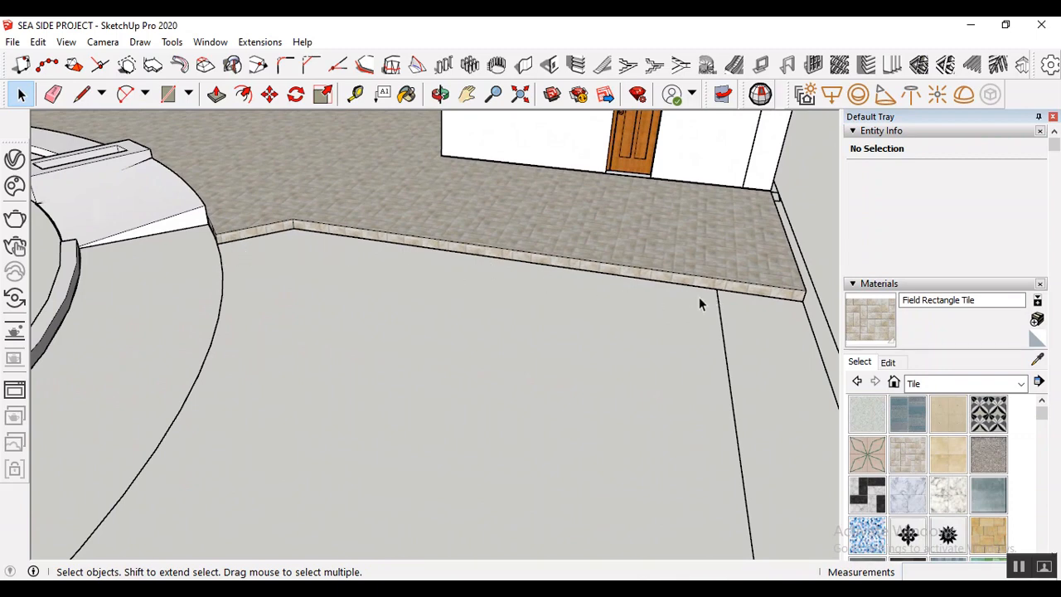
scroll(284, 252, up, 1)
scroll(266, 265, down, 1)
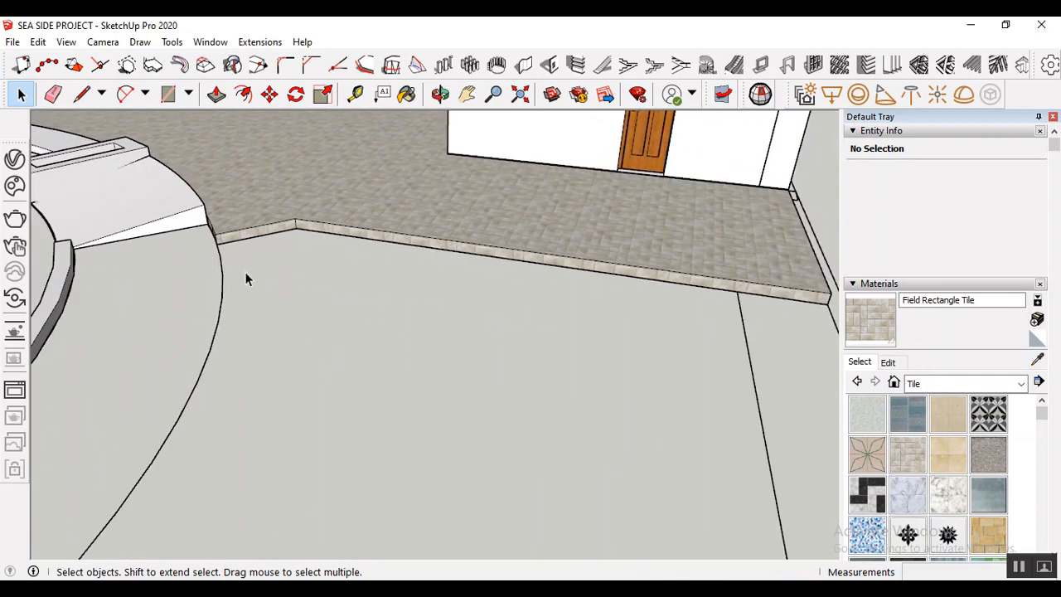
scroll(308, 237, down, 1)
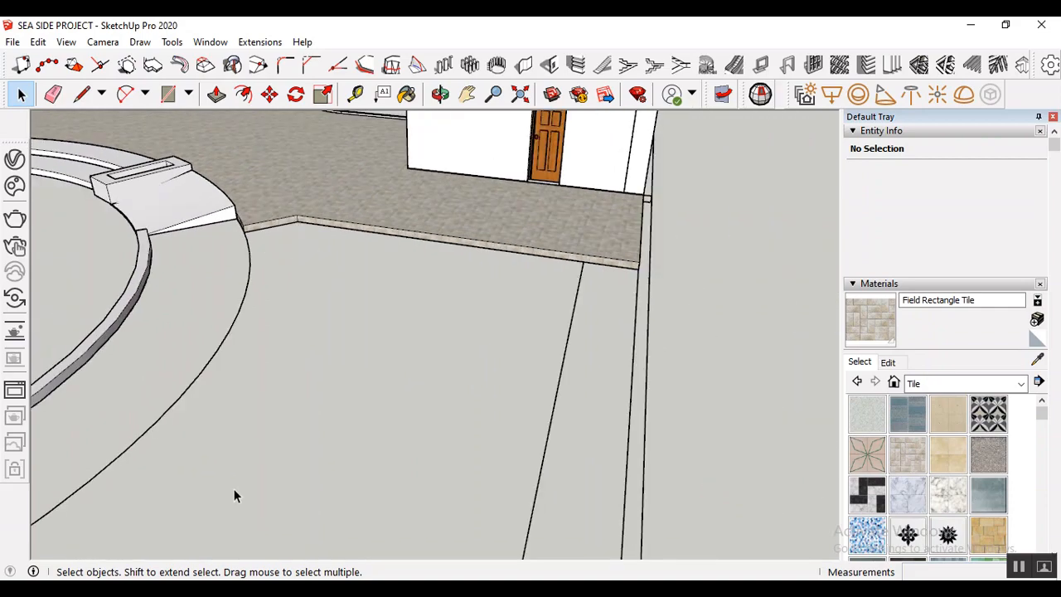
scroll(429, 320, down, 2)
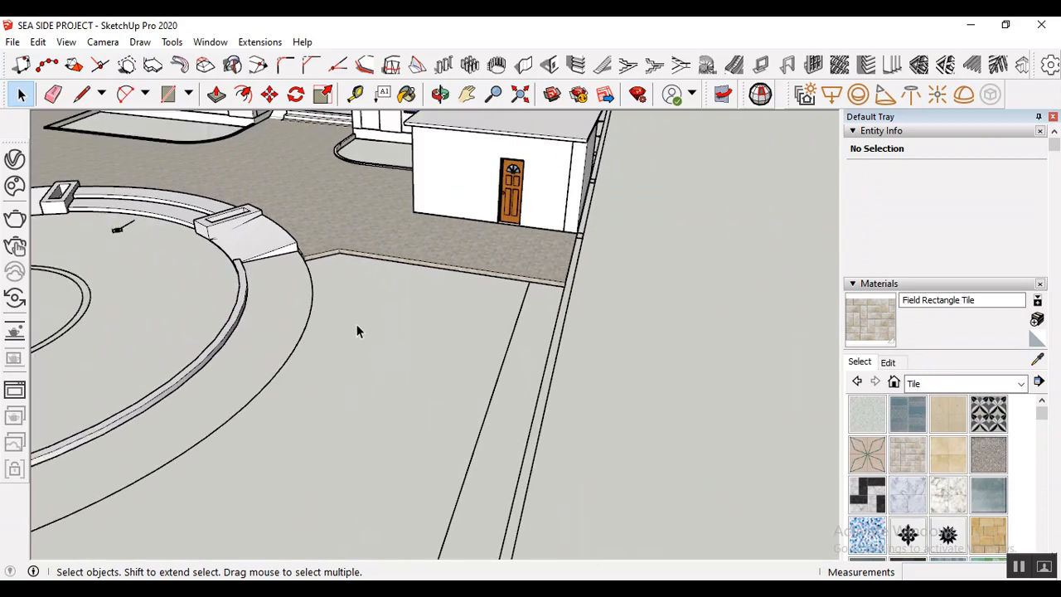
scroll(393, 305, down, 2)
scroll(431, 317, down, 1)
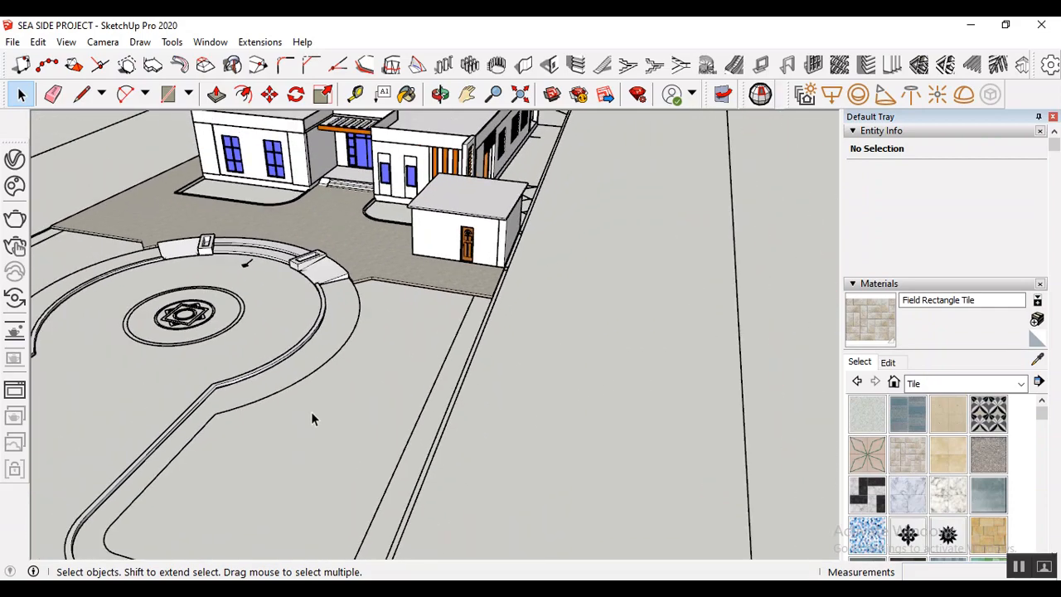
middle_drag(390, 316, 361, 417)
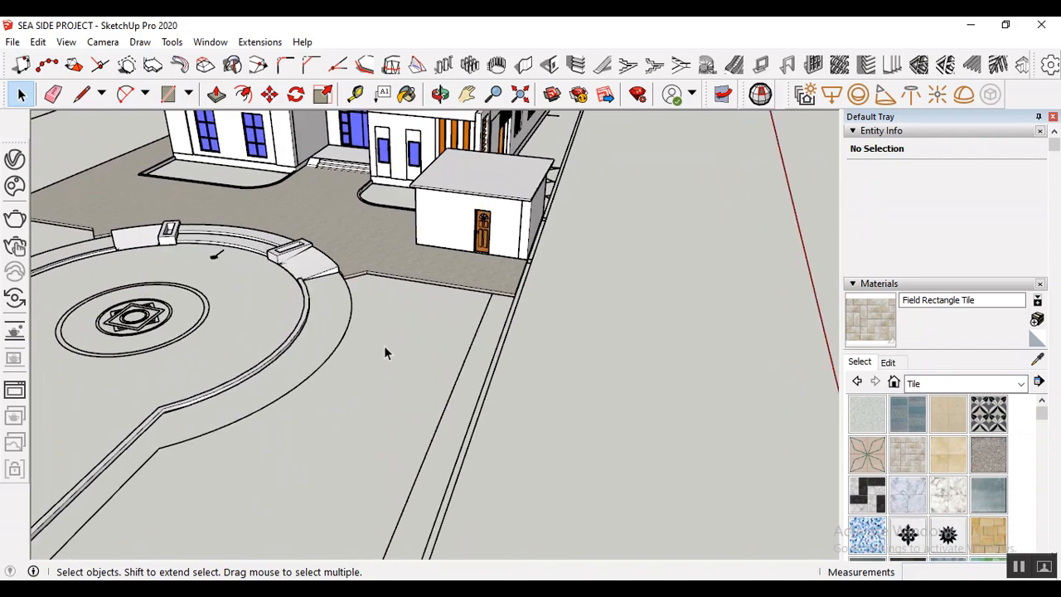
scroll(284, 358, up, 2)
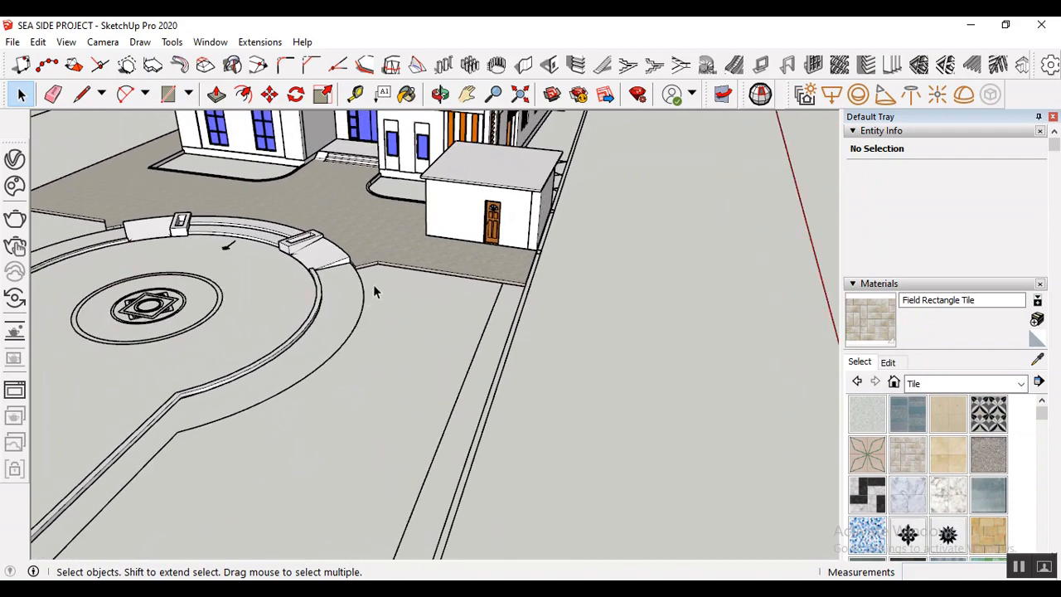
scroll(409, 268, up, 3)
scroll(533, 285, up, 1)
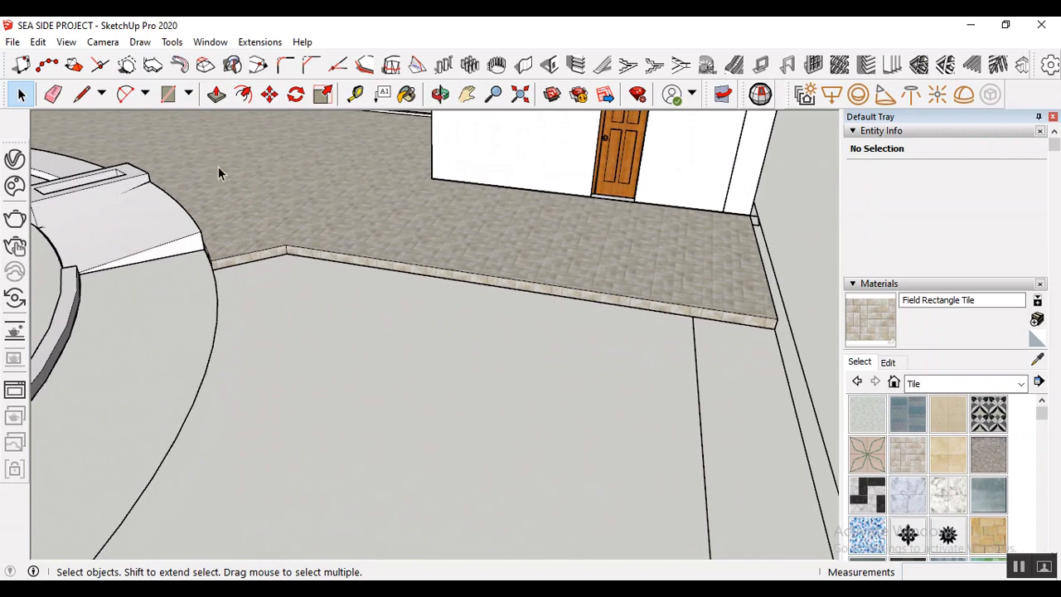
- Draw a line along the base of the paving's short angled edge, from the circular path's outer curve to the paving corner
click(81, 93)
scroll(320, 273, up, 1)
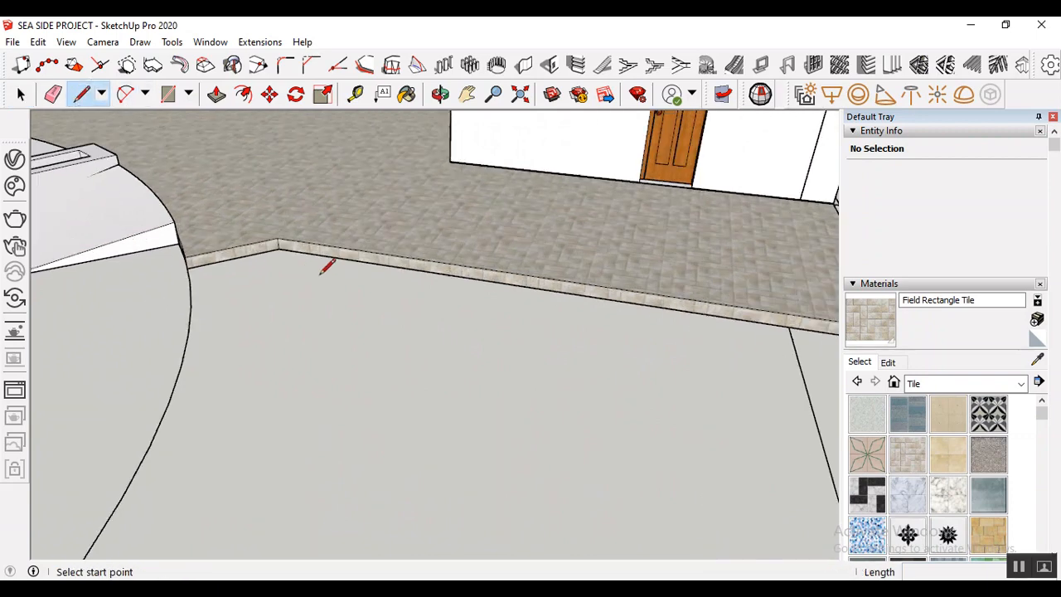
click(187, 268)
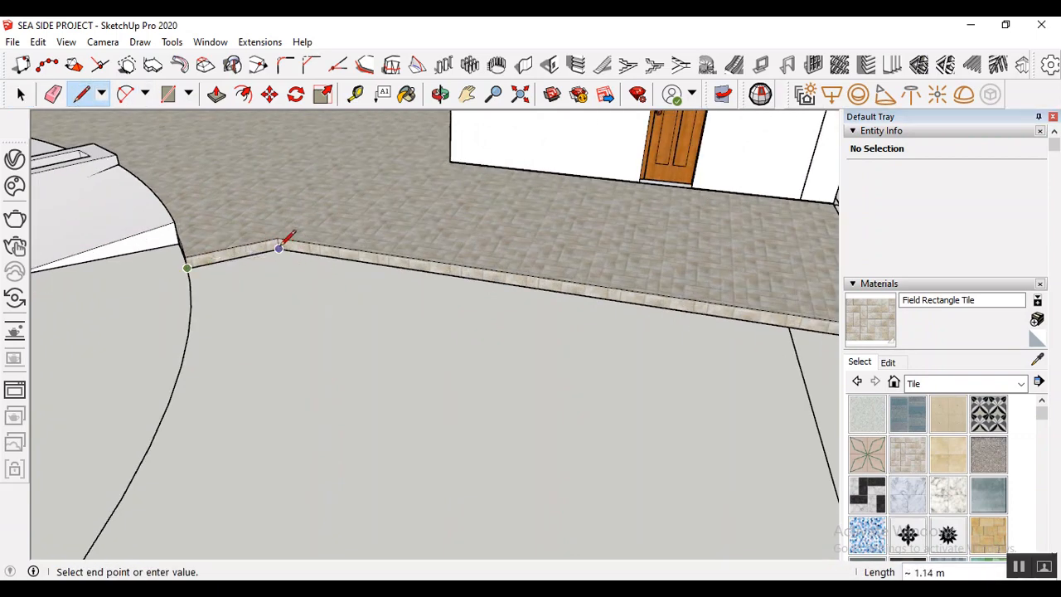
click(278, 247)
scroll(427, 285, down, 1)
scroll(572, 296, up, 1)
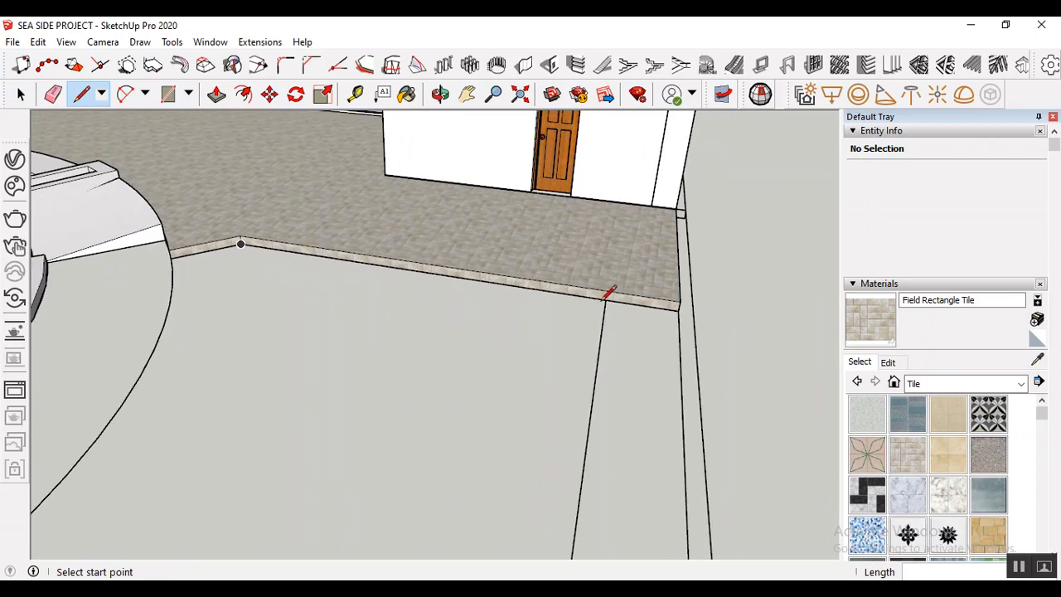
click(21, 94)
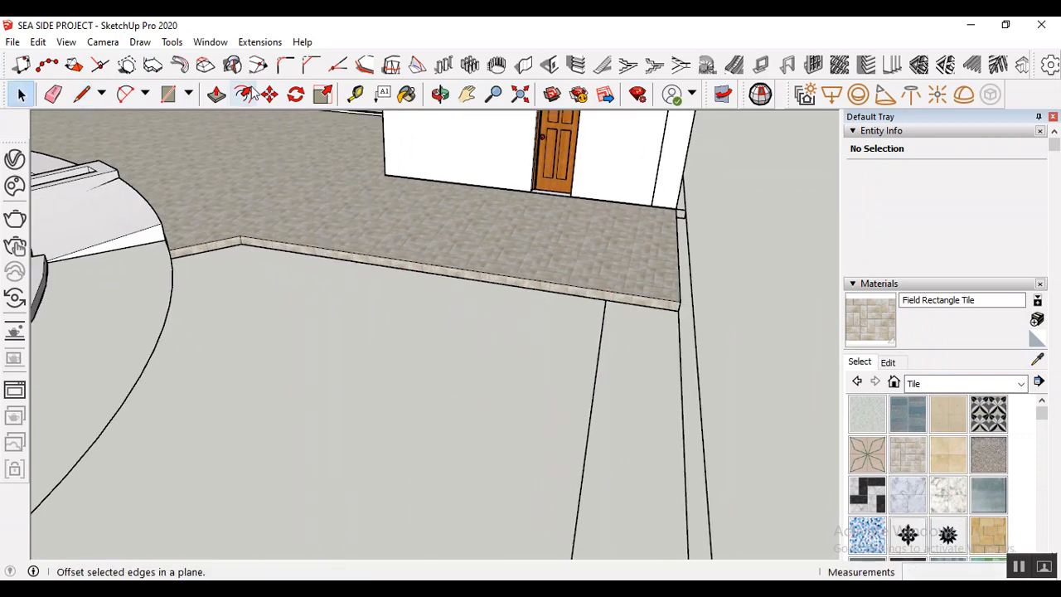
scroll(228, 257, up, 5)
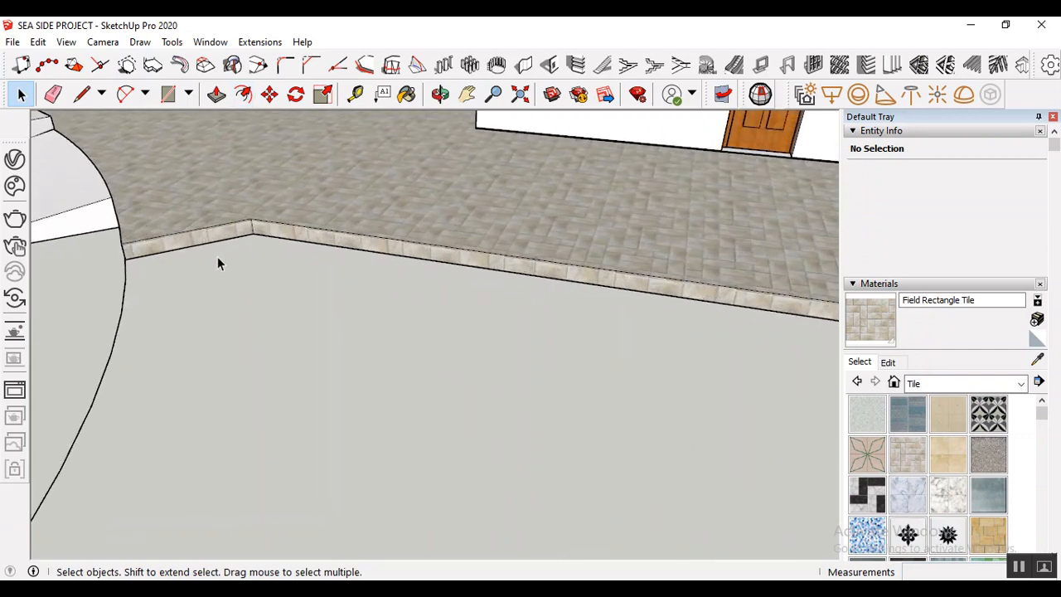
click(243, 94)
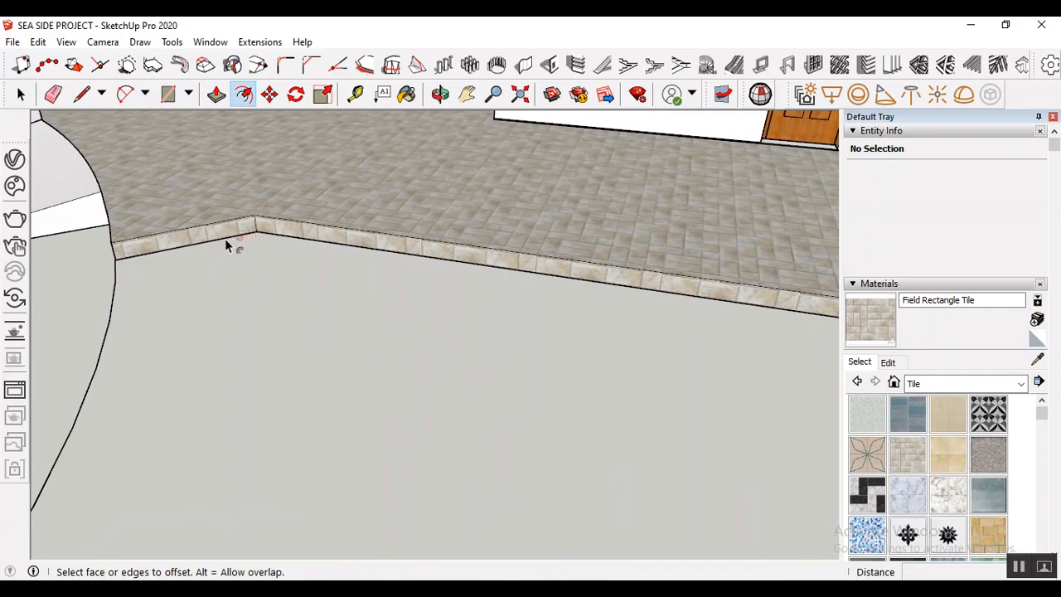
scroll(224, 247, up, 2)
scroll(270, 235, up, 3)
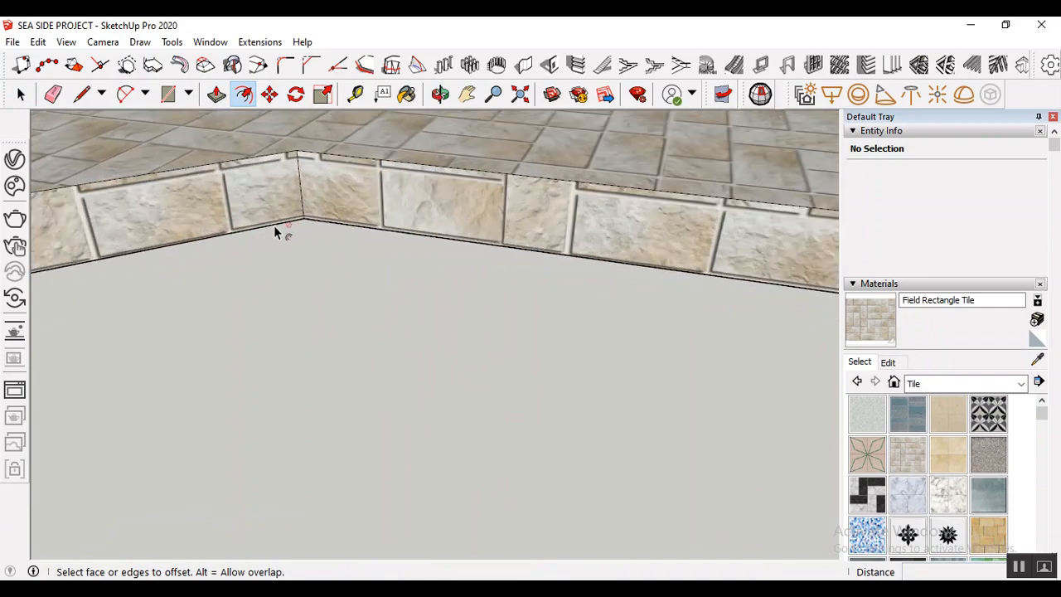
scroll(291, 228, up, 3)
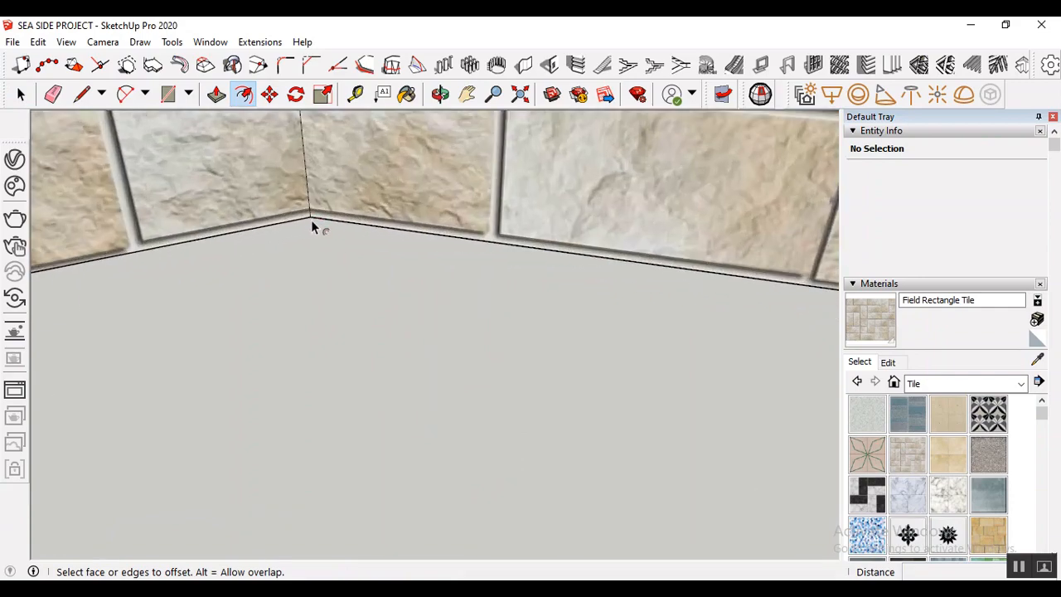
scroll(332, 227, down, 5)
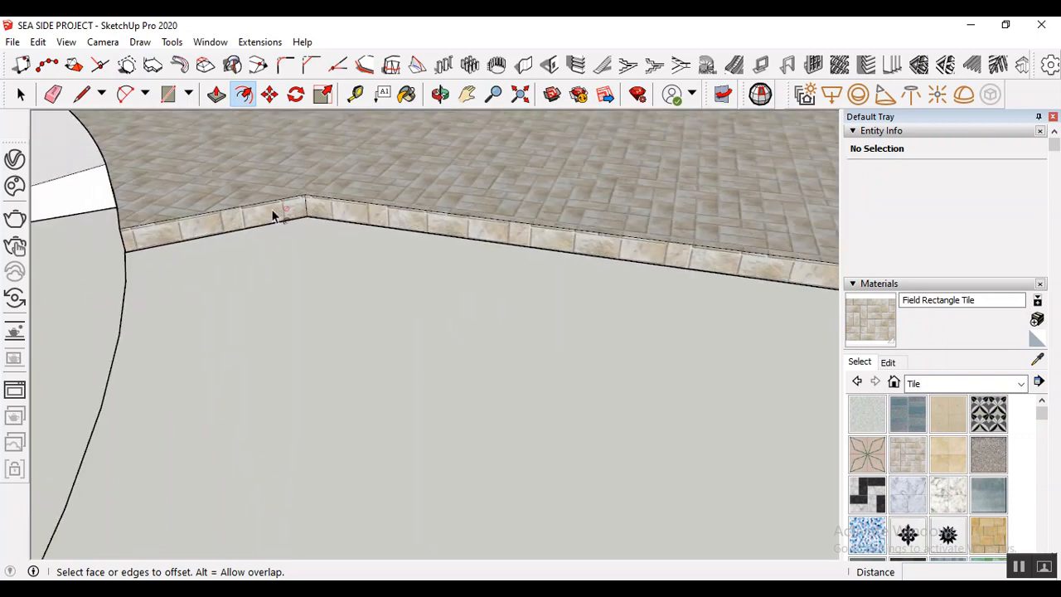
scroll(273, 216, down, 5)
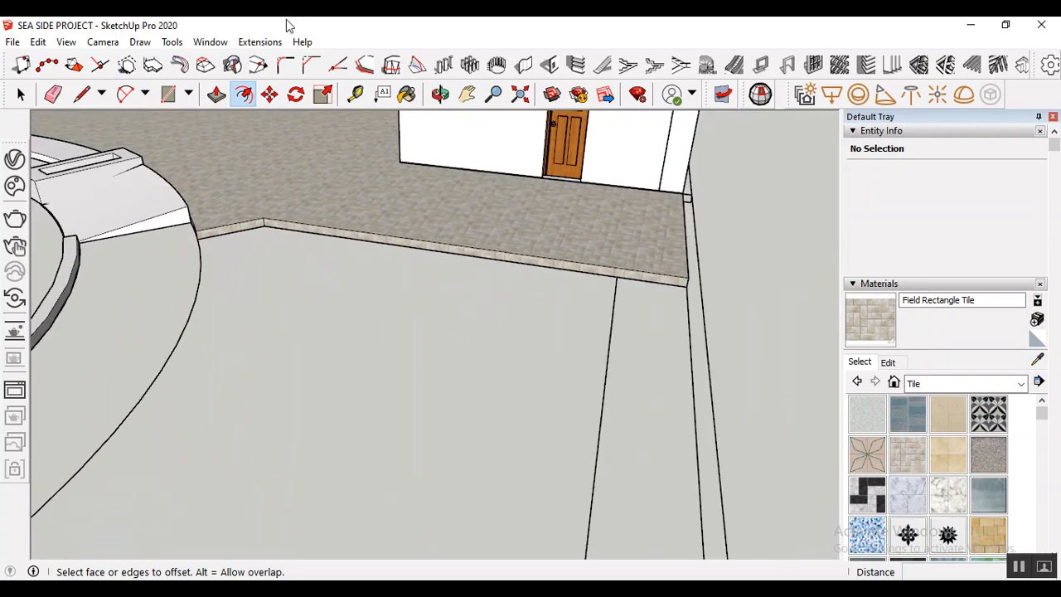
scroll(429, 255, up, 2)
key(space)
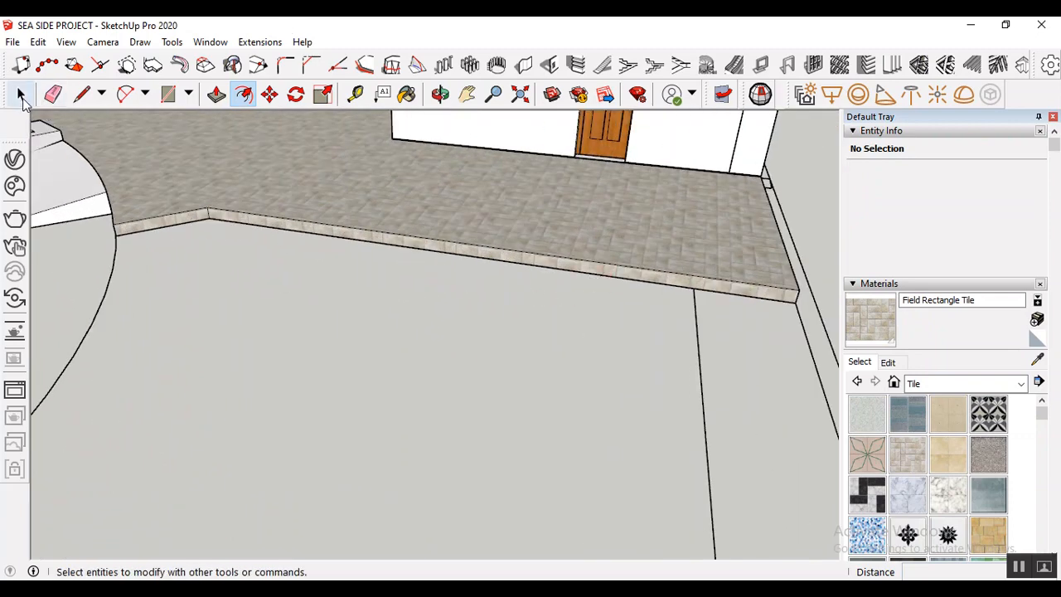
- Try to offset the base edges along the paving's short angled side and long front side
scroll(99, 237, down, 2)
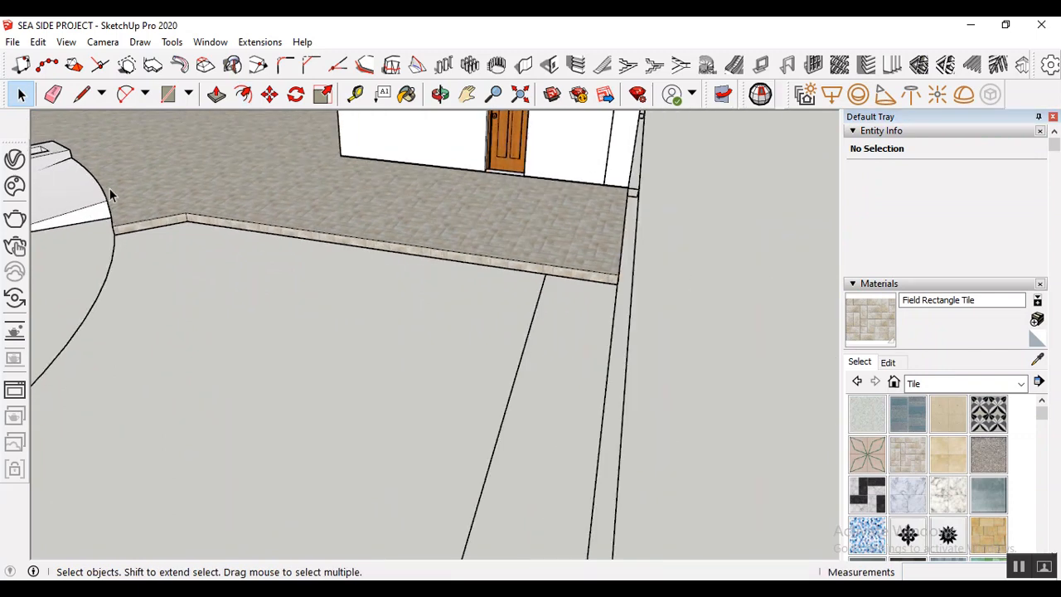
drag(113, 214, 630, 321)
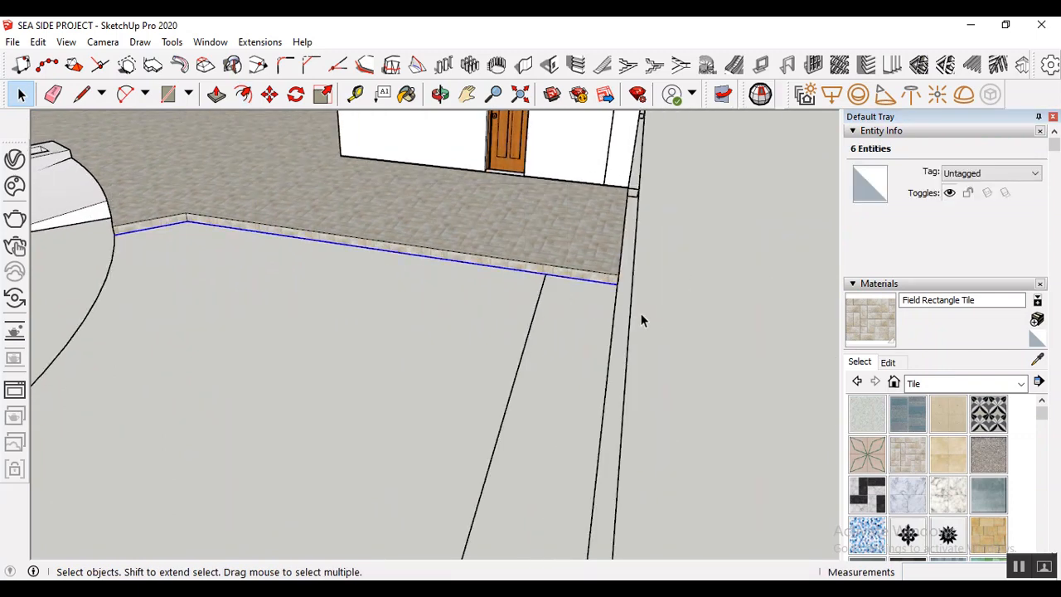
click(243, 93)
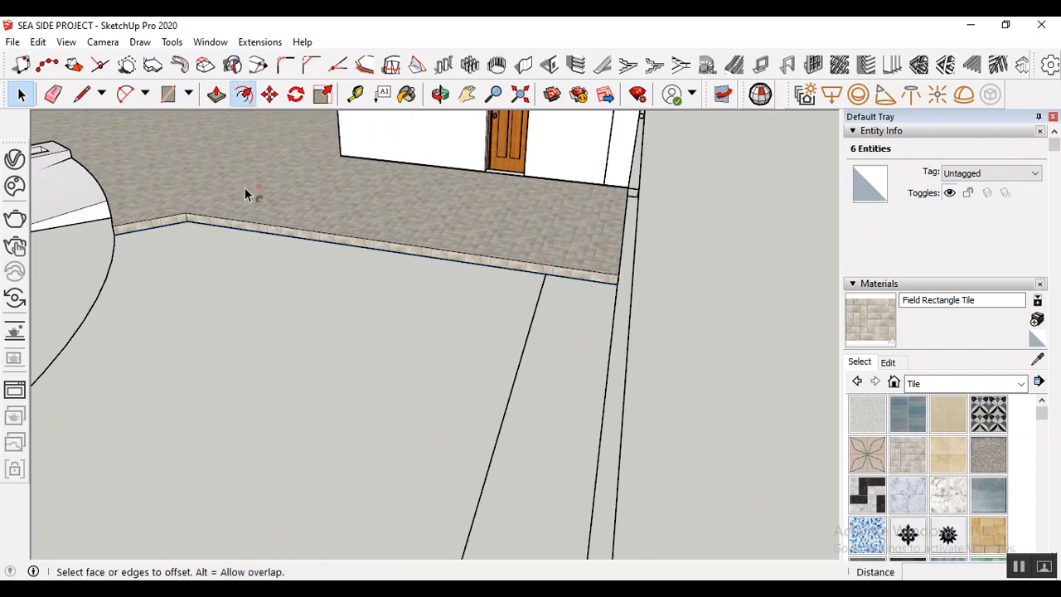
click(93, 224)
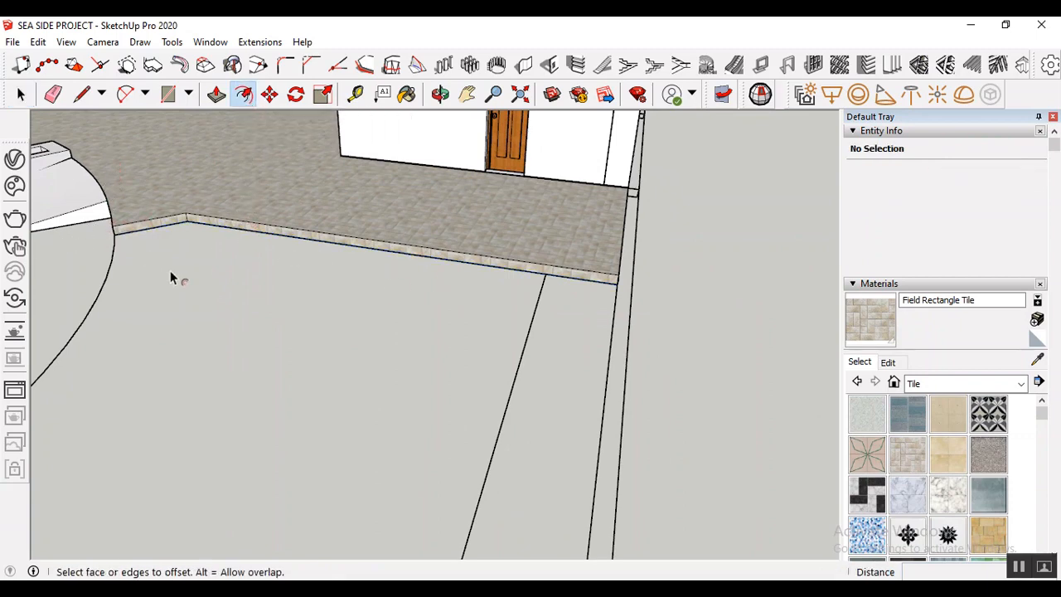
click(21, 93)
click(108, 180)
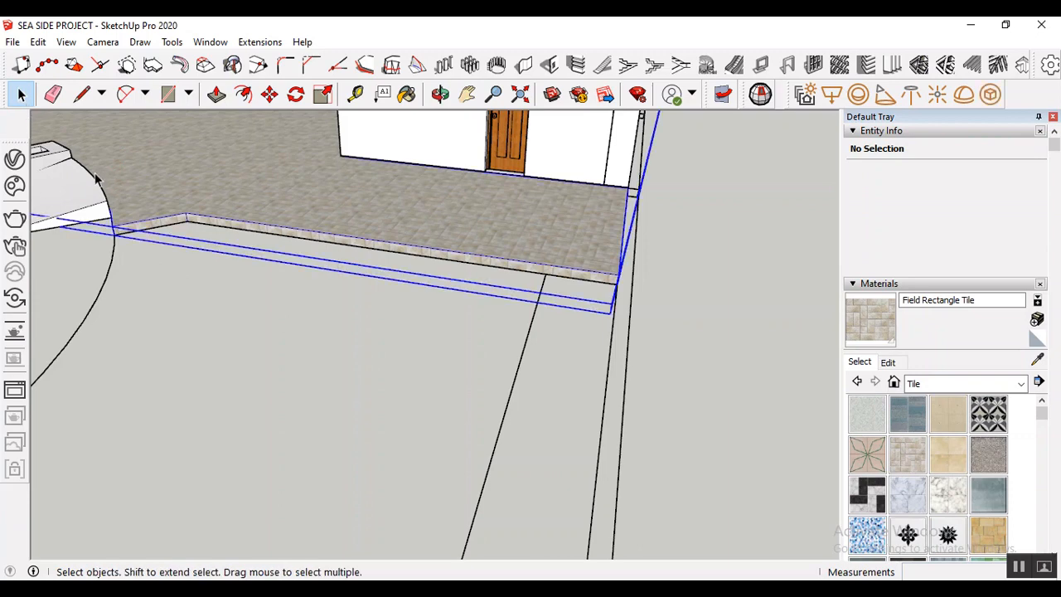
drag(93, 162, 833, 365)
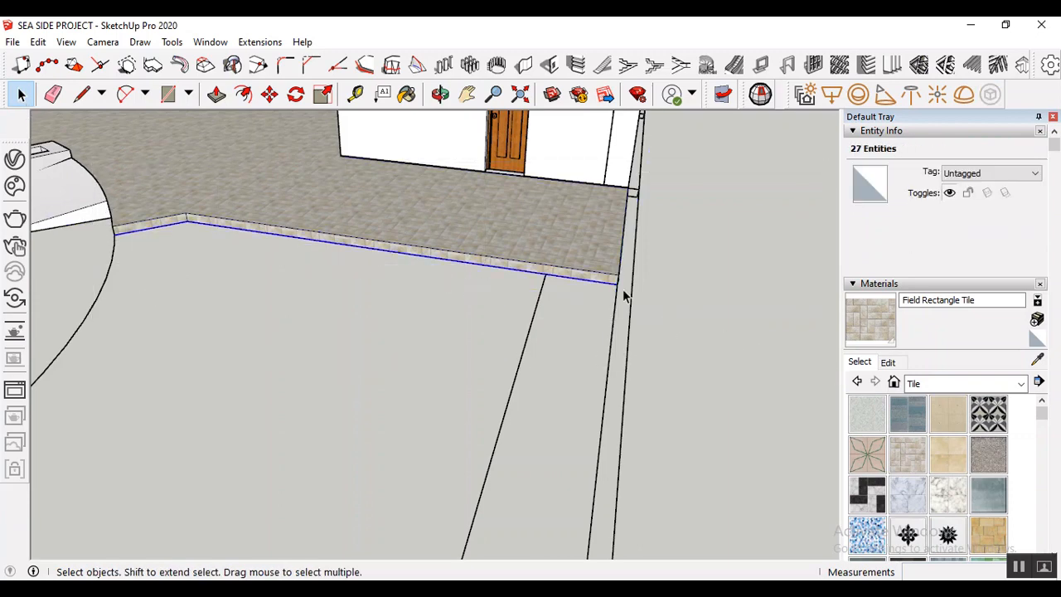
click(223, 248)
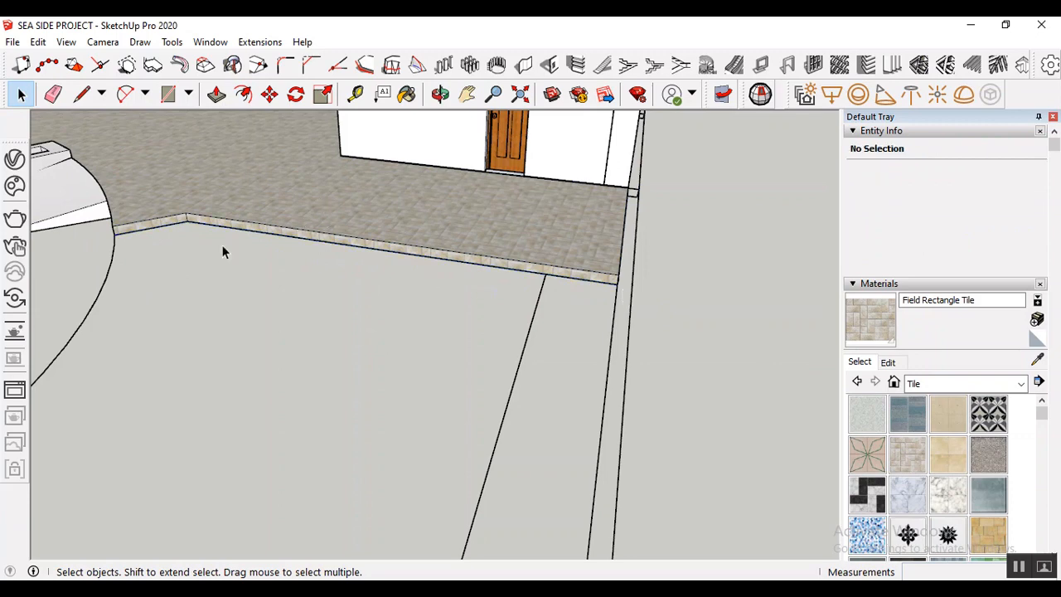
- Draw a ground rectangle about 5.98 m by 0.15 m along the base of the paving's long front edge, starting at the paving corner
click(168, 94)
scroll(202, 232, up, 2)
click(184, 215)
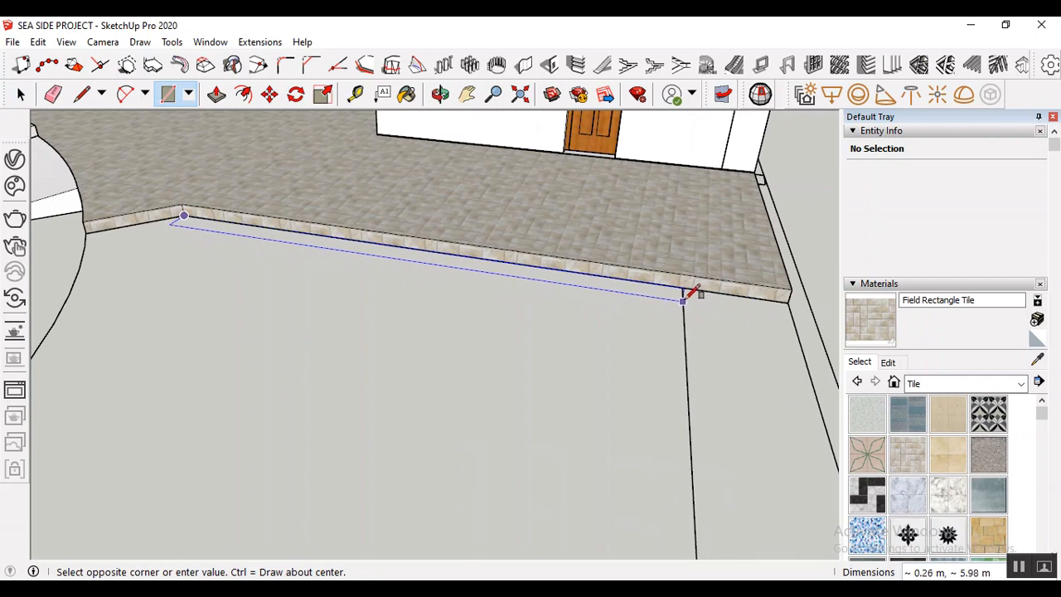
scroll(683, 300, up, 3)
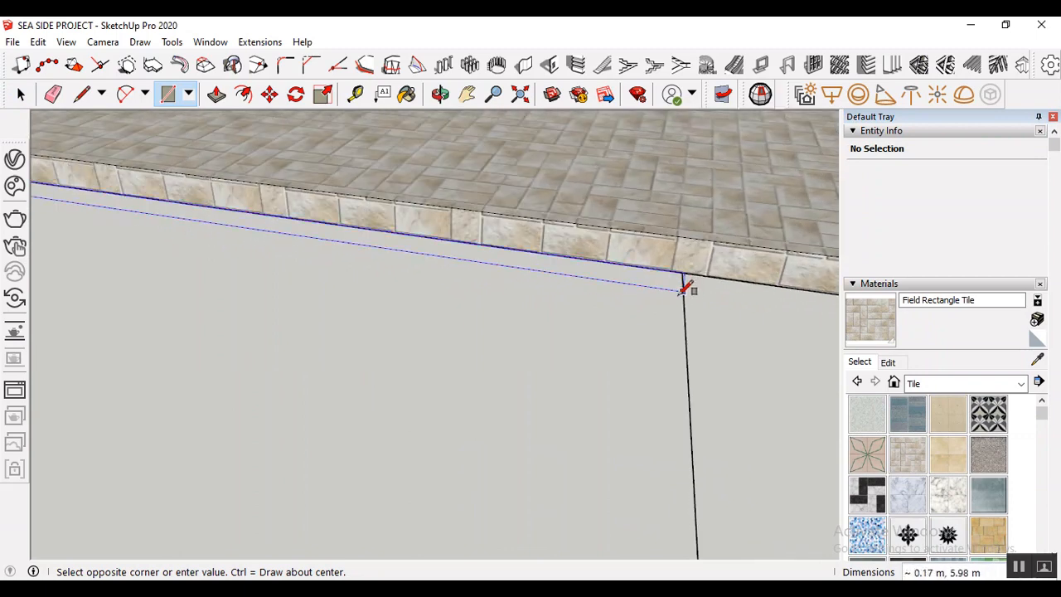
scroll(683, 288, up, 2)
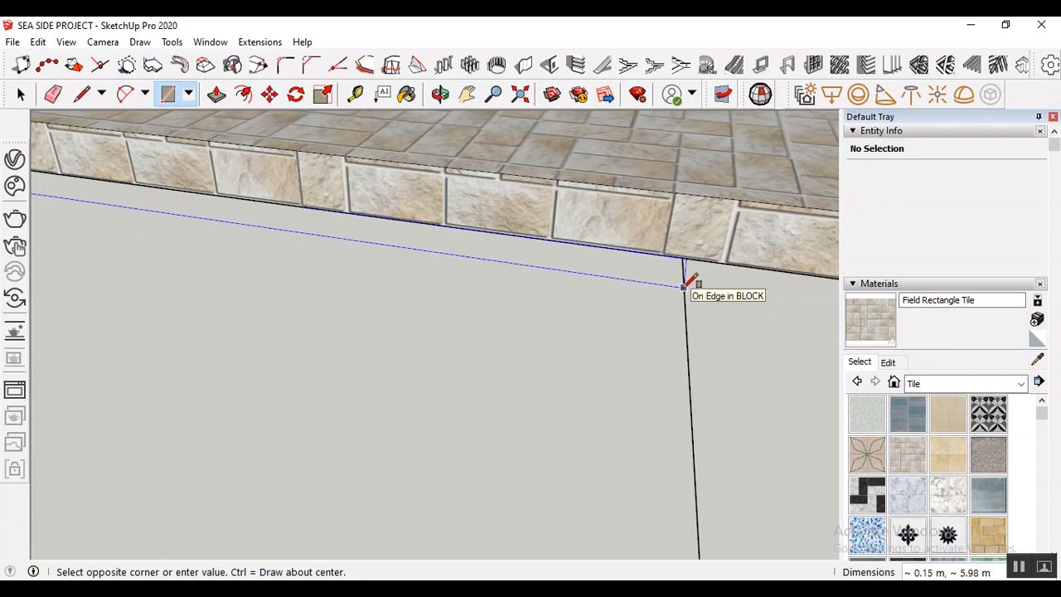
click(685, 286)
scroll(663, 323, down, 5)
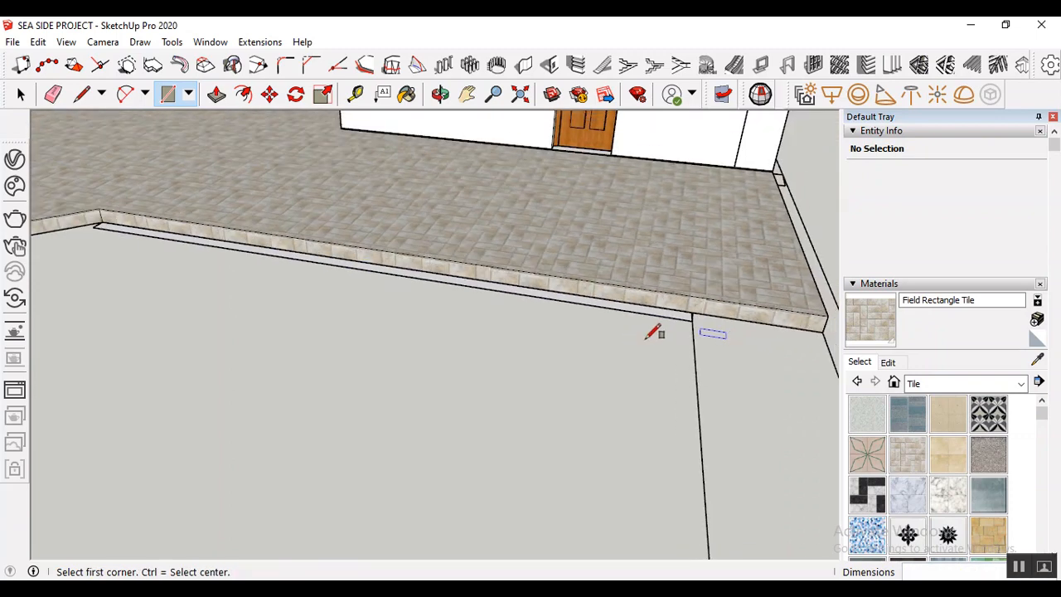
- Draw an upright rectangle about 1.14 m by 0.15 m over the side face of the paving's short angled edge
scroll(647, 339, down, 2)
scroll(227, 261, up, 2)
scroll(80, 251, up, 5)
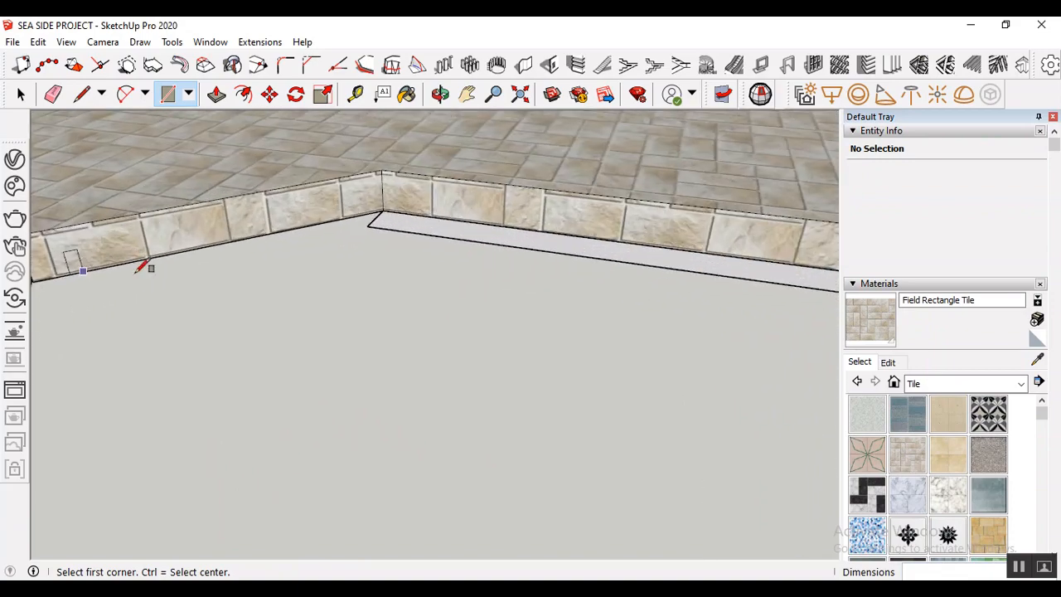
scroll(476, 240, down, 2)
scroll(229, 254, up, 4)
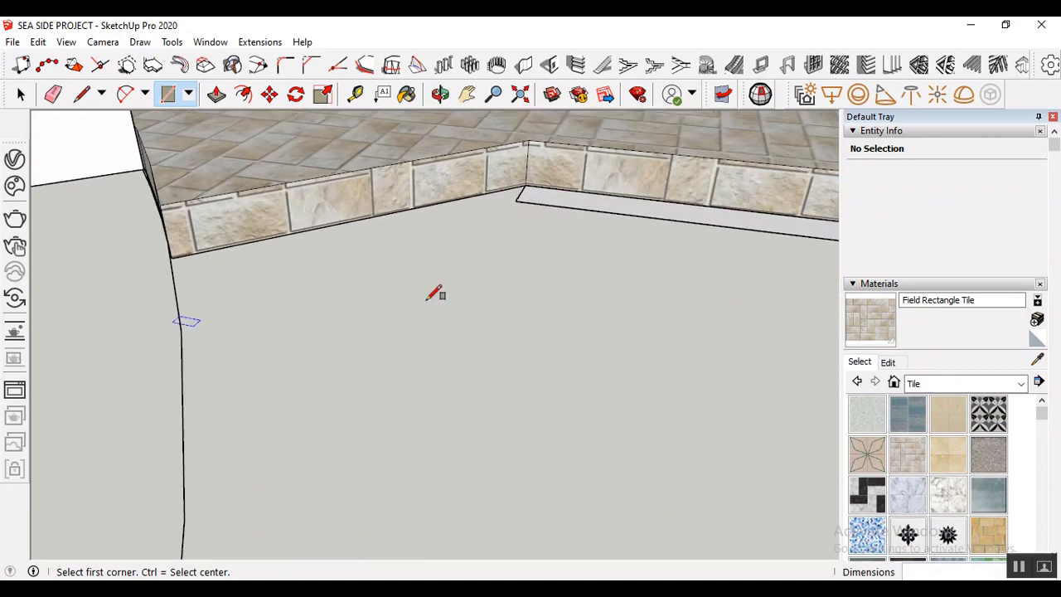
scroll(526, 190, up, 4)
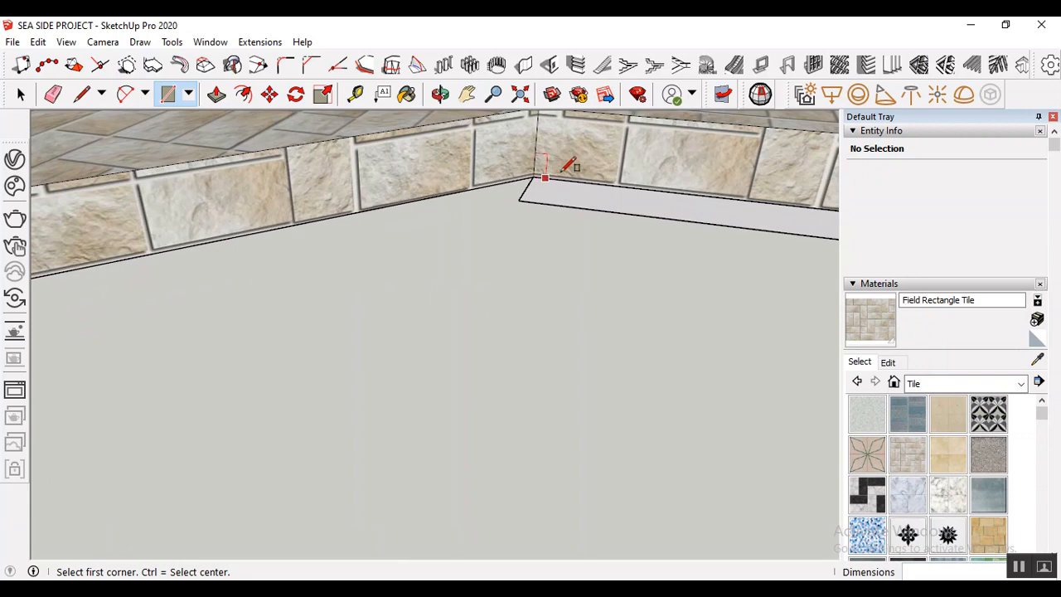
scroll(564, 170, down, 3)
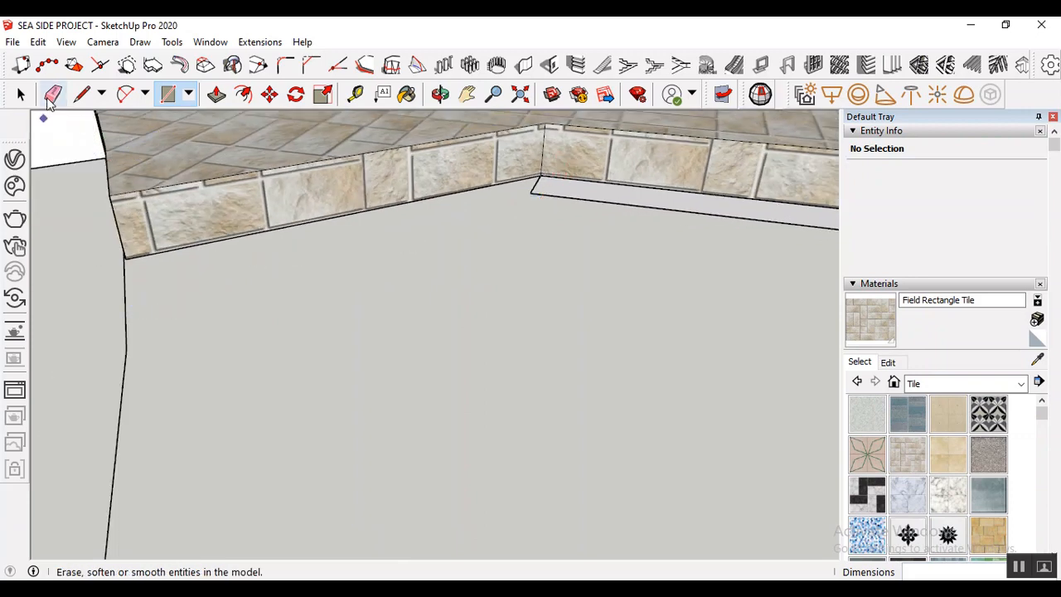
click(125, 258)
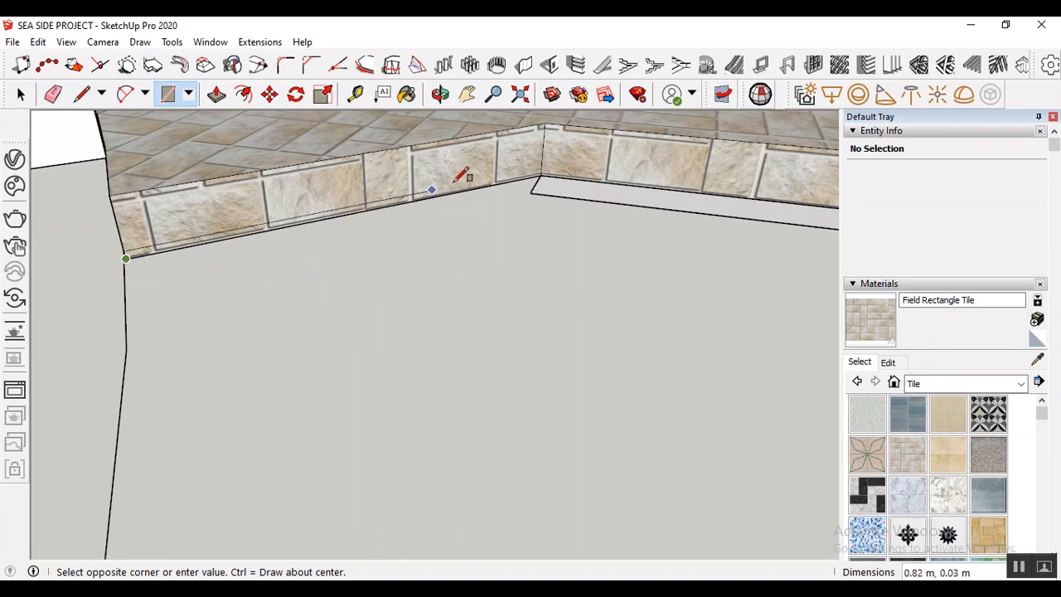
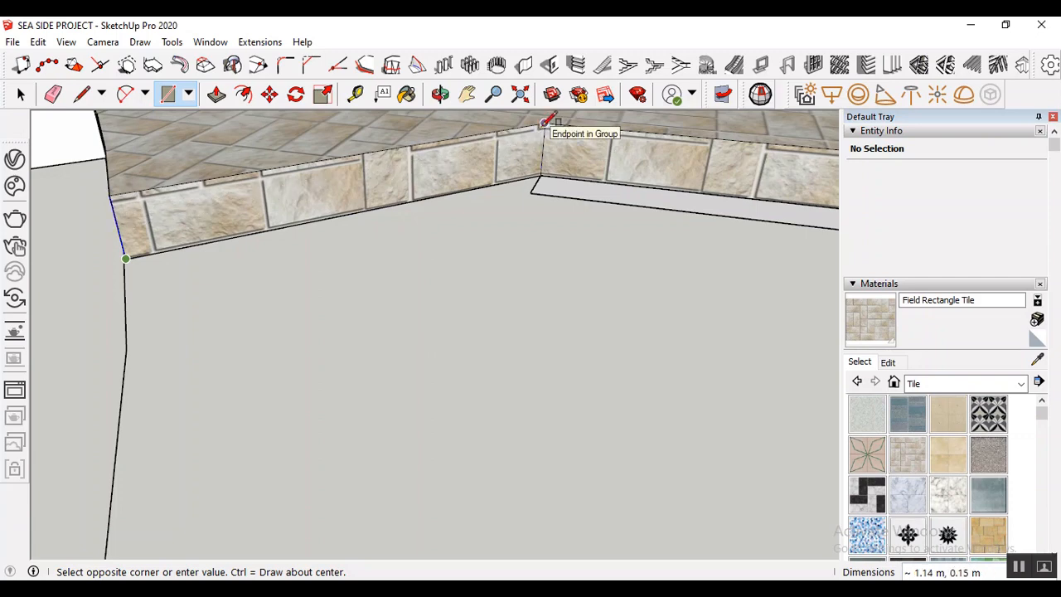
click(547, 121)
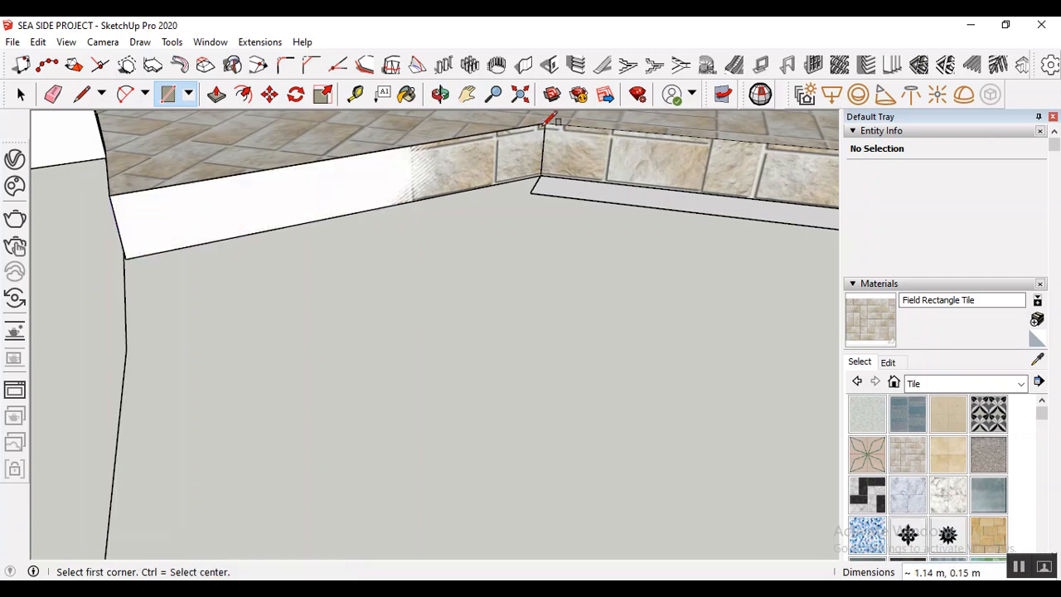
- Push/pull the upright rectangle on the short angled edge outward 0.15 m into a curb
click(21, 93)
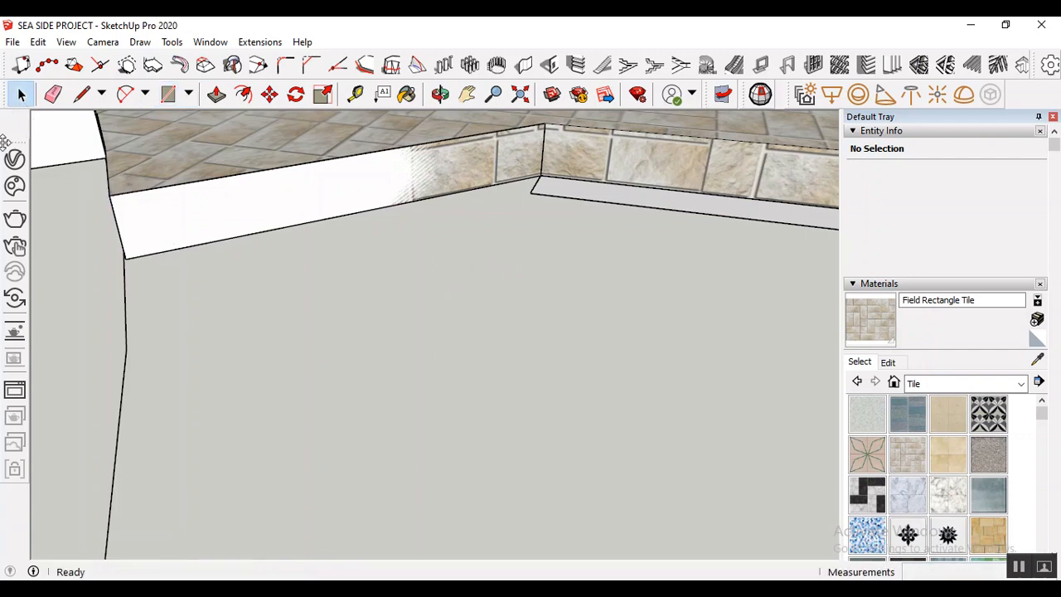
click(216, 93)
click(307, 209)
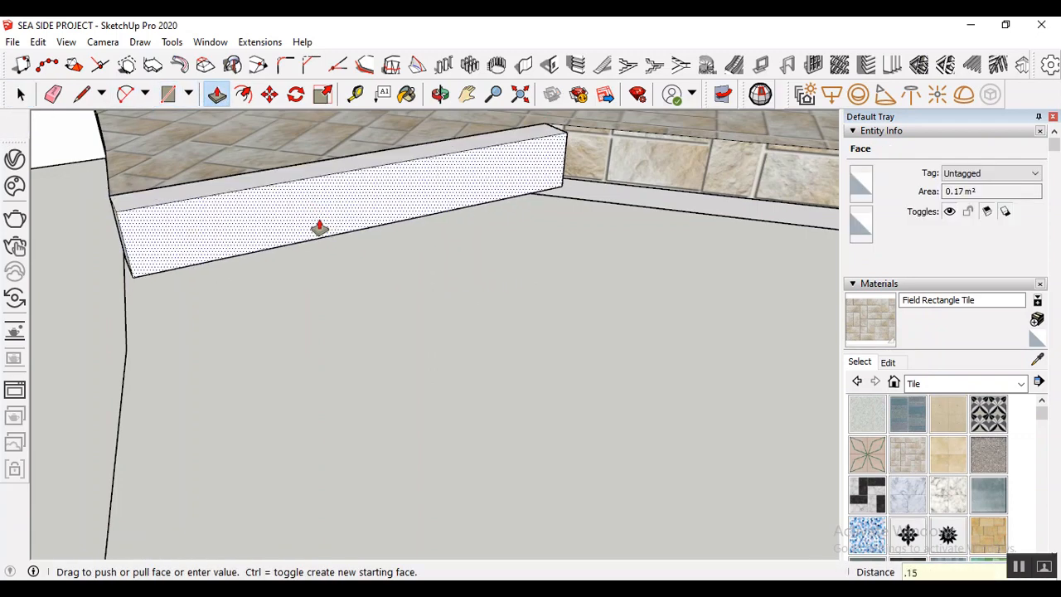
text(.15)
key(Return)
click(21, 93)
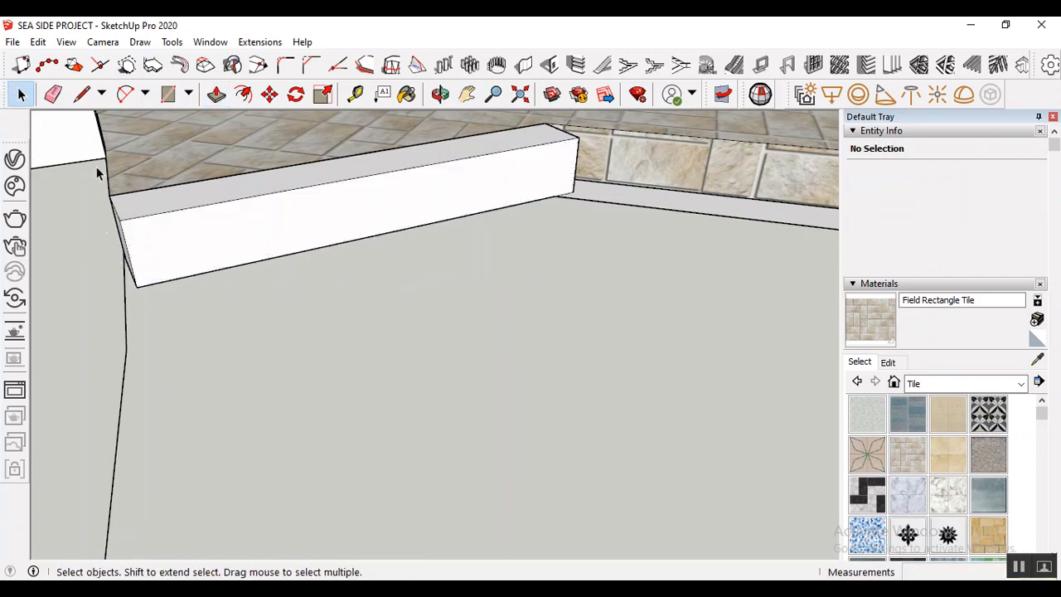
scroll(128, 239, down, 3)
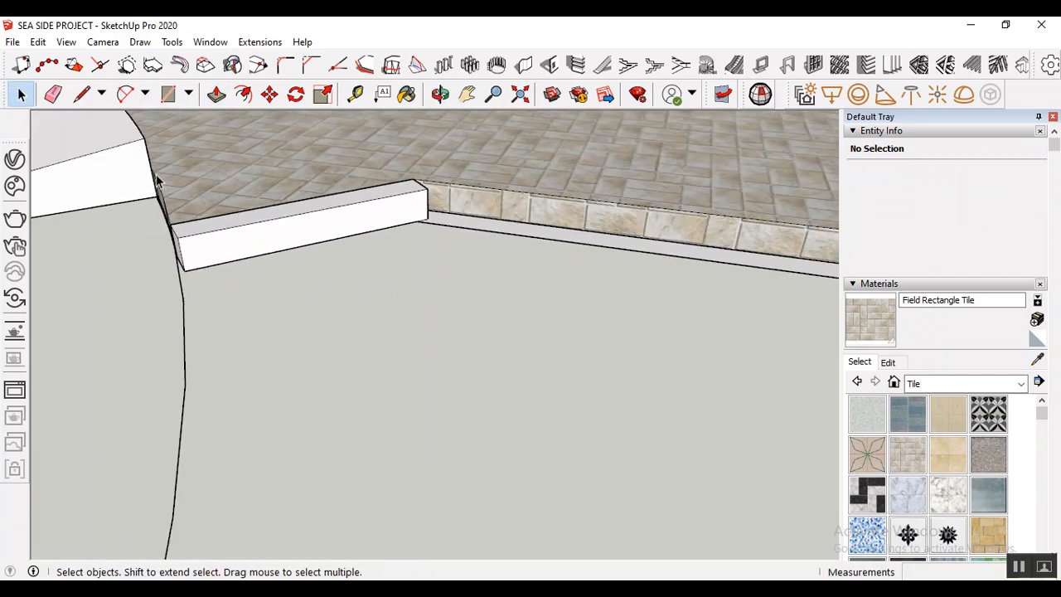
drag(159, 156, 453, 348)
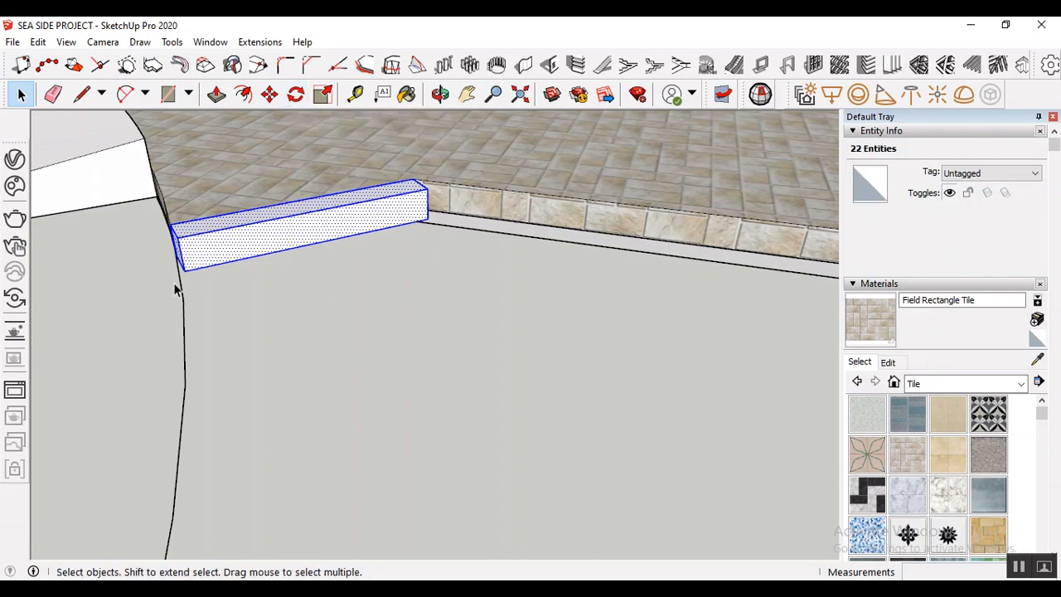
scroll(176, 285, down, 1)
scroll(365, 227, up, 2)
scroll(329, 236, down, 2)
scroll(329, 239, up, 1)
click(199, 325)
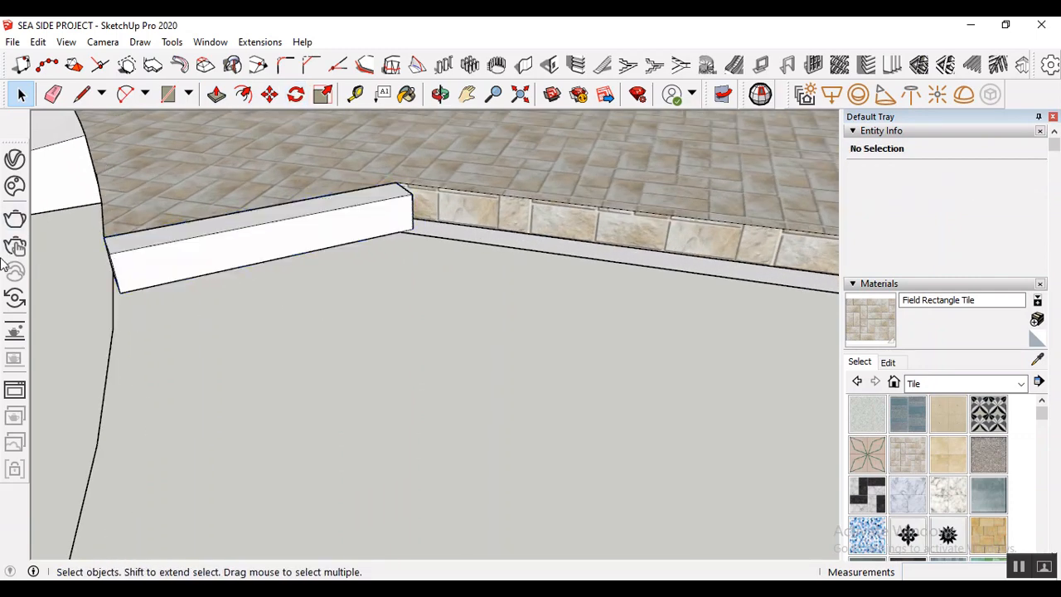
- Push/pull the long strip beside the paving's front edge up 0.15 m, level with the short angled curb's top
scroll(219, 114, down, 1)
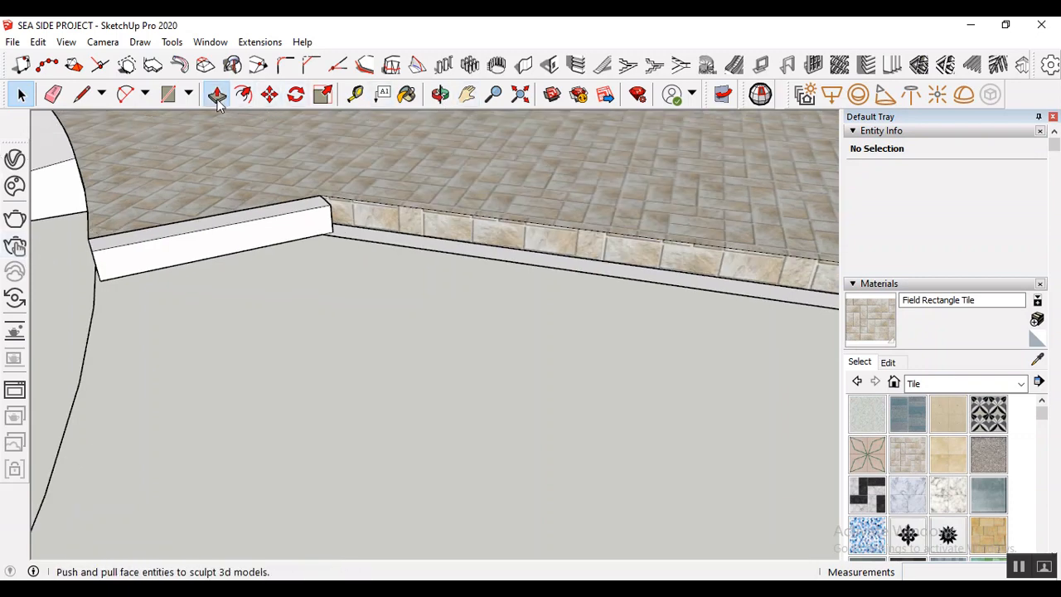
click(216, 95)
click(456, 253)
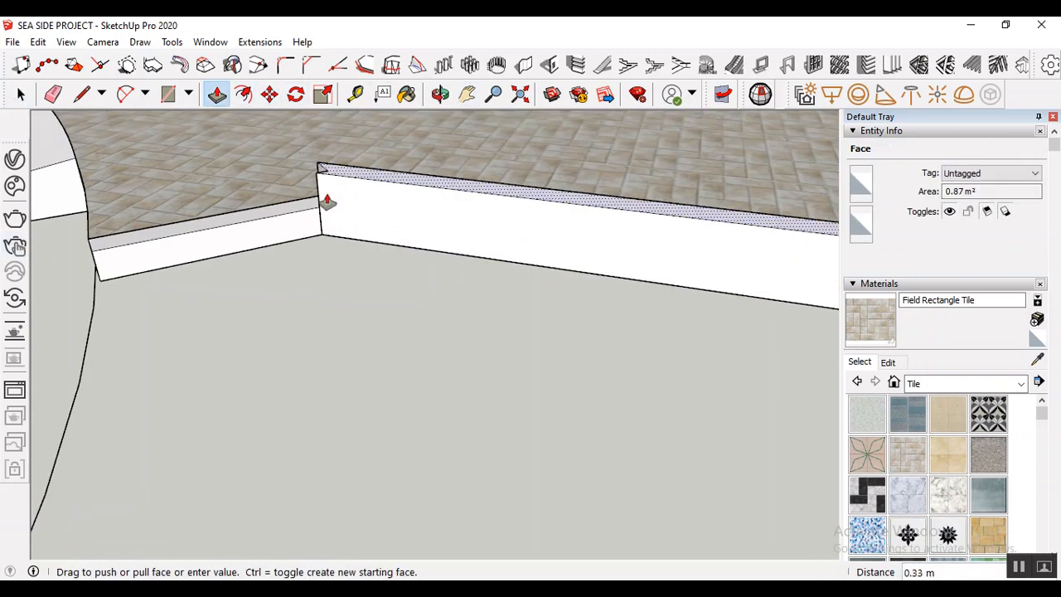
scroll(325, 216, up, 1)
scroll(319, 224, up, 1)
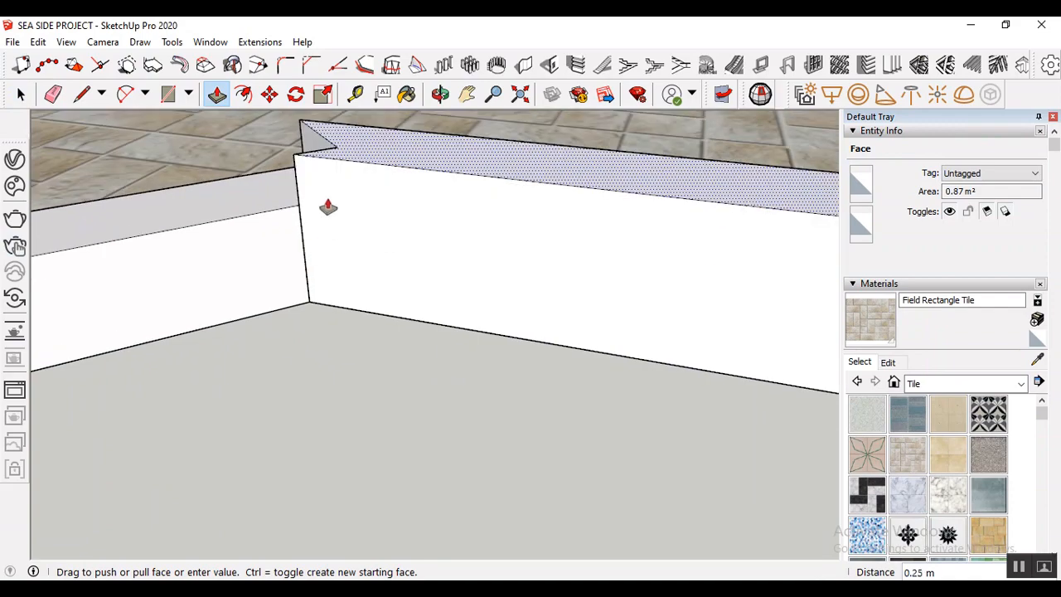
click(324, 268)
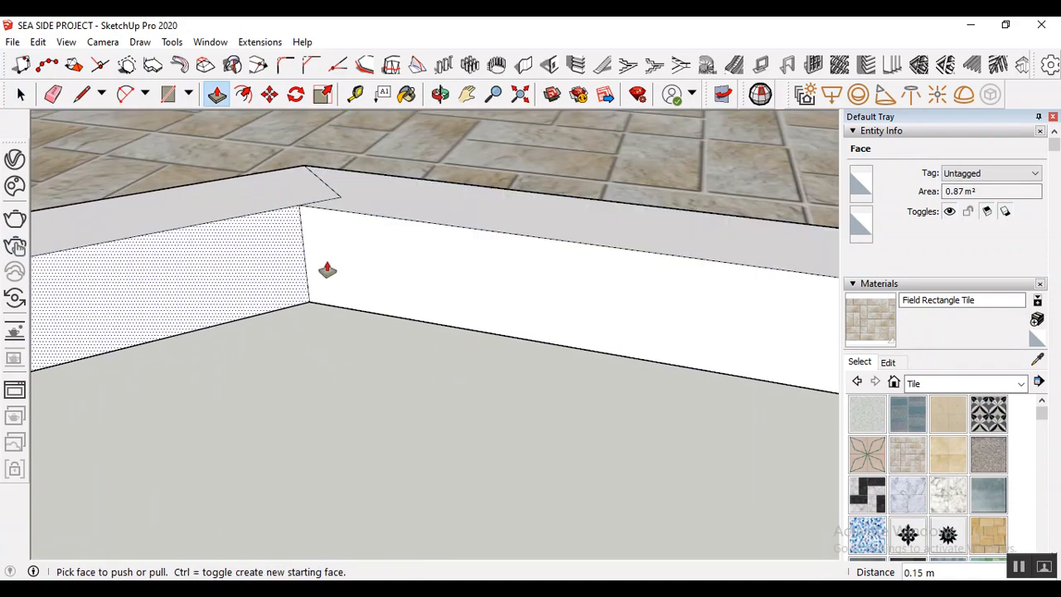
- Group the curb pieces along the tiled paving's long front edge and its short angled edge
scroll(332, 233, down, 4)
scroll(312, 243, down, 2)
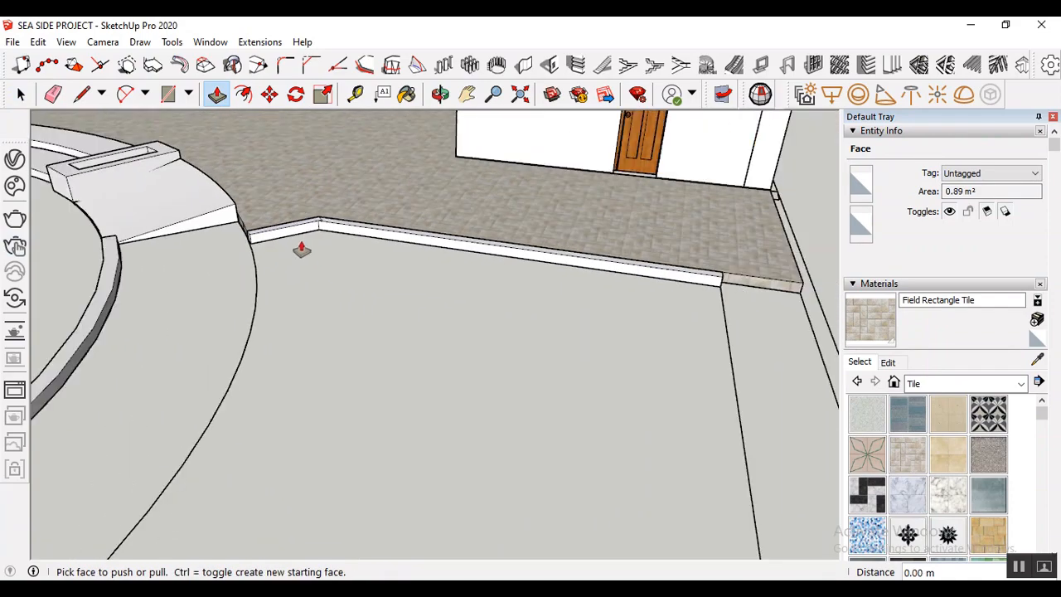
middle_drag(304, 244, 509, 277)
scroll(515, 286, up, 1)
click(23, 95)
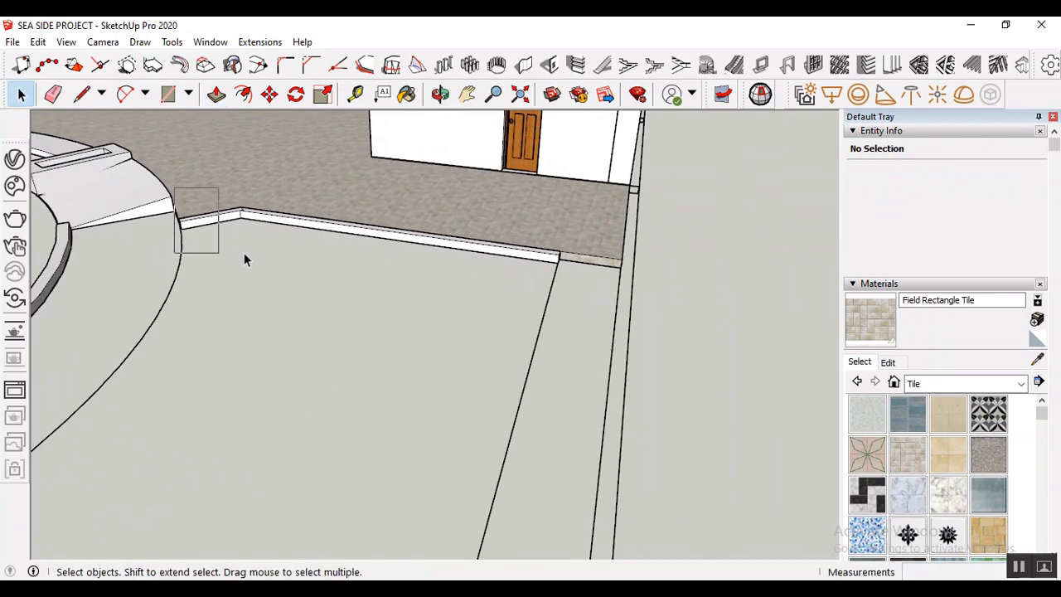
drag(244, 259, 575, 302)
right_click(551, 262)
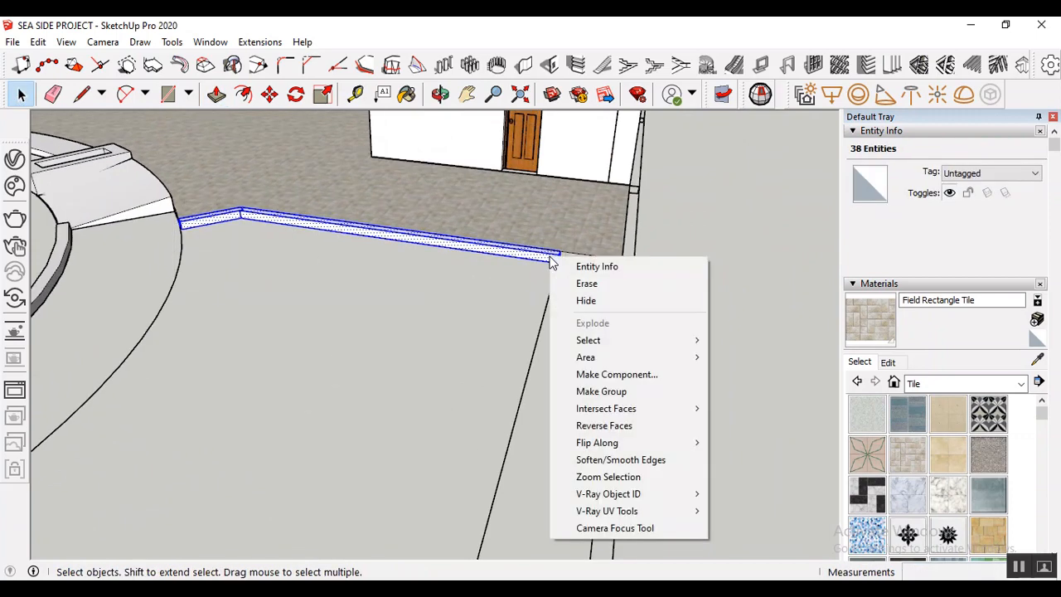
click(602, 391)
click(393, 343)
- Examine the bed outlines on both sides of the roundabout and the strip along the opposite boundary wall
scroll(392, 336, down, 10)
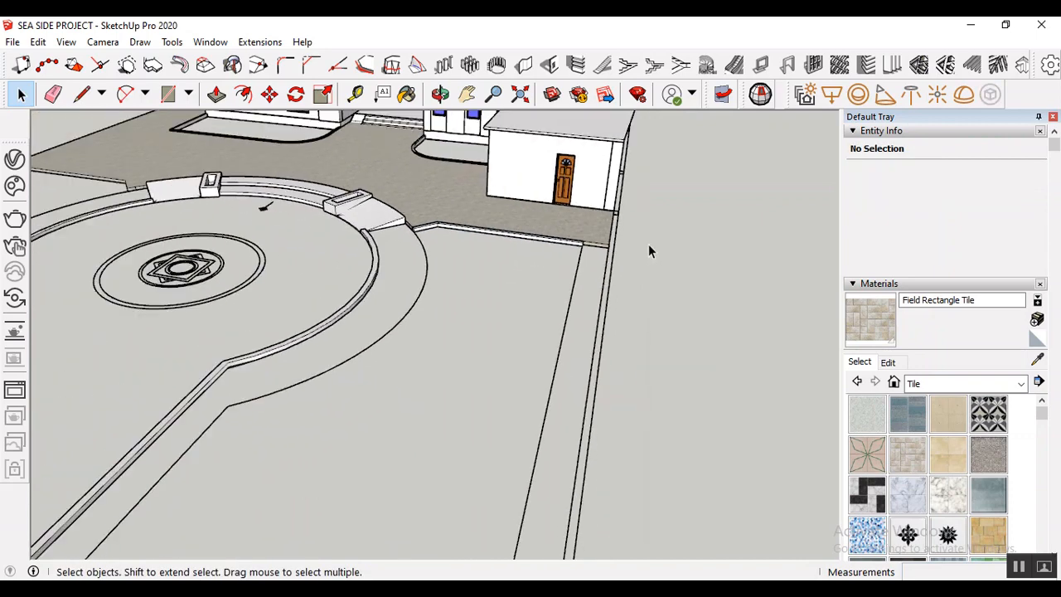
scroll(400, 357, down, 4)
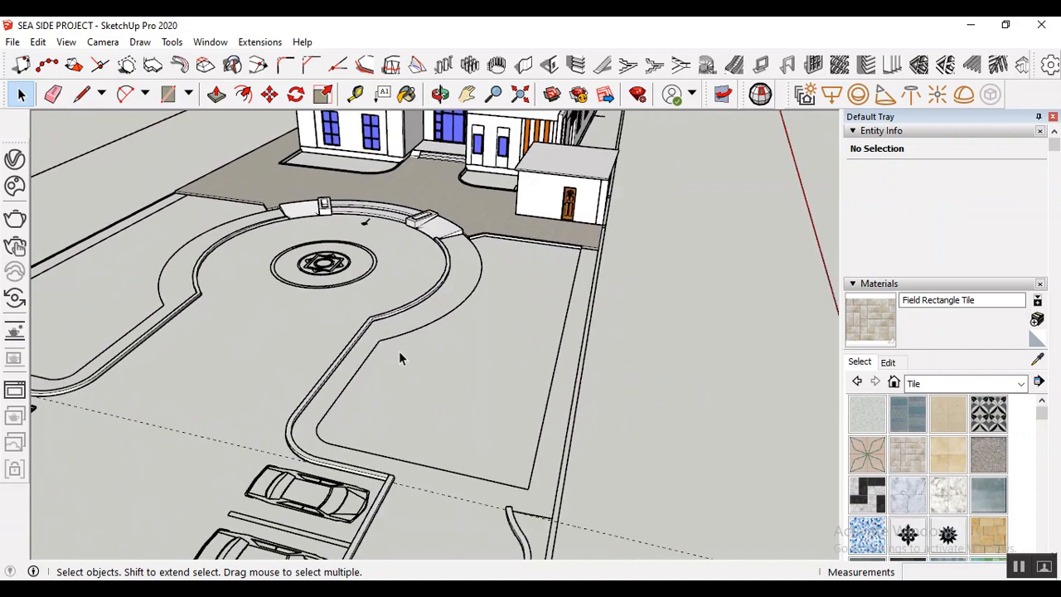
scroll(188, 387, up, 5)
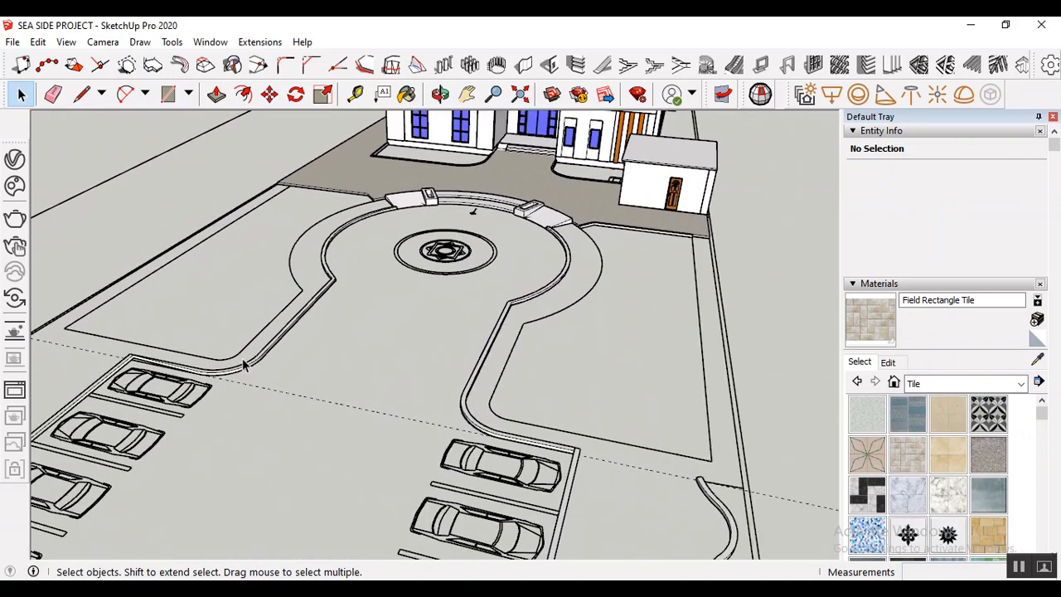
scroll(395, 335, down, 2)
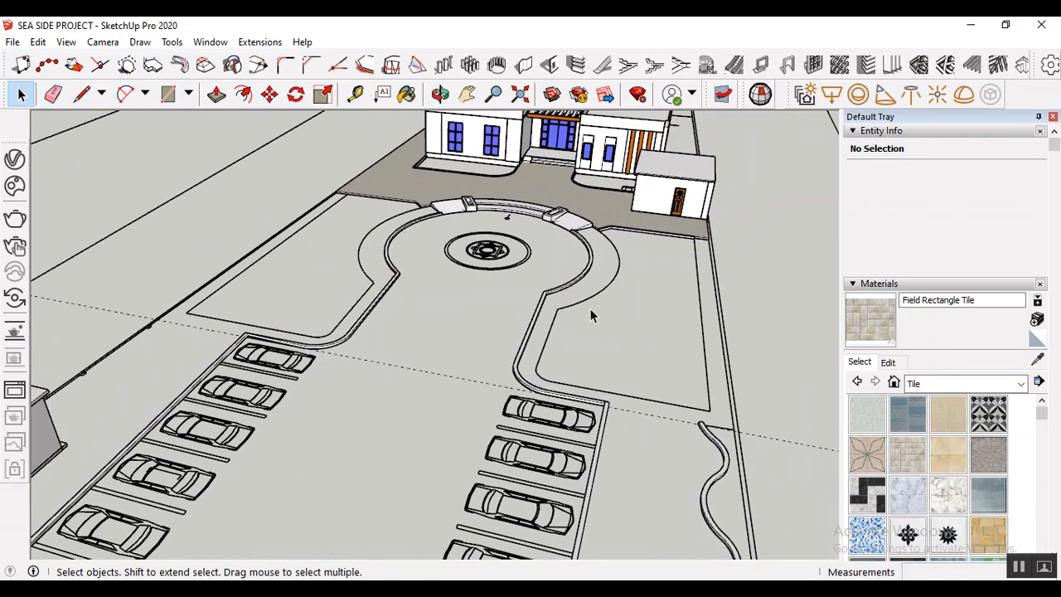
scroll(498, 307, down, 2)
scroll(382, 282, up, 3)
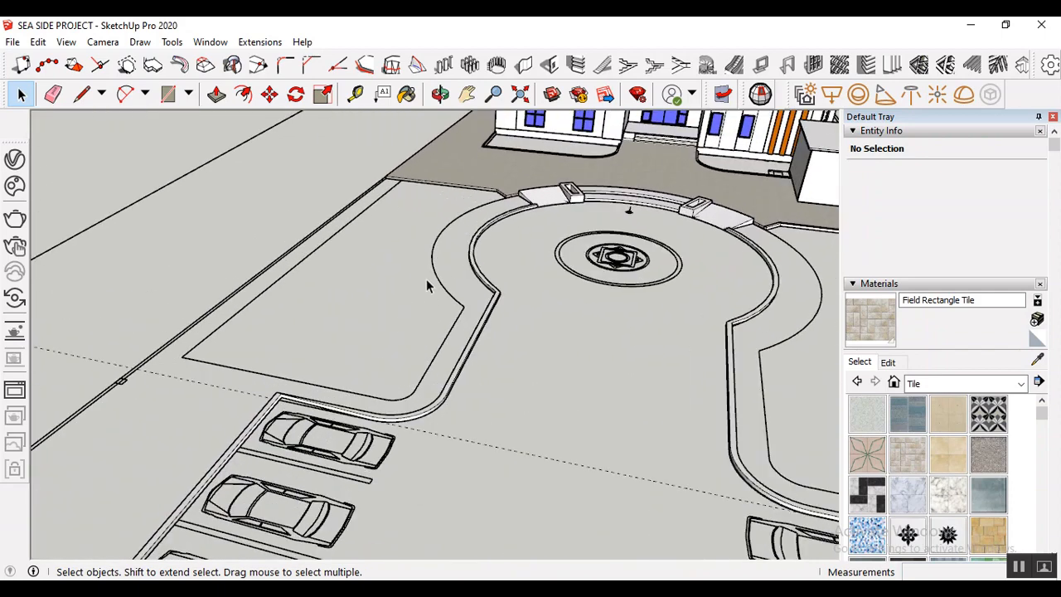
scroll(426, 284, down, 1)
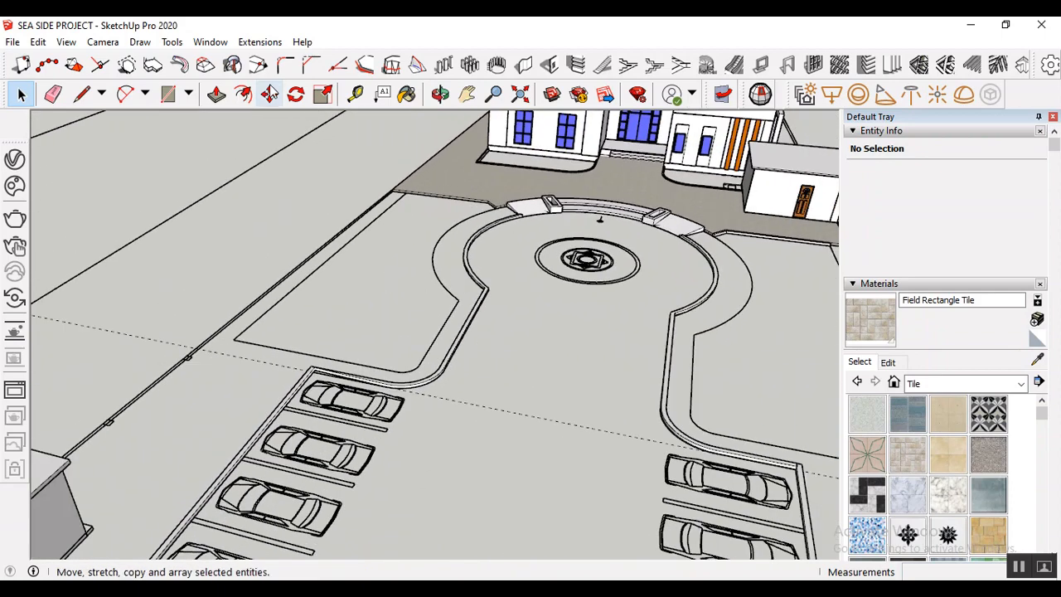
click(440, 94)
drag(372, 341, 64, 370)
scroll(415, 285, up, 2)
drag(415, 285, 319, 272)
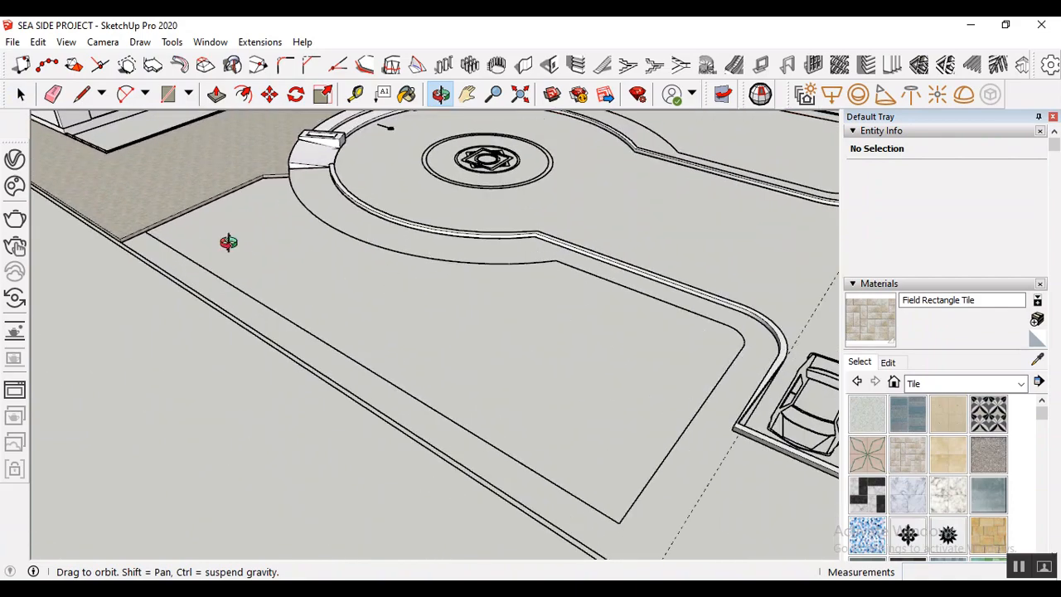
key(space)
scroll(362, 314, down, 2)
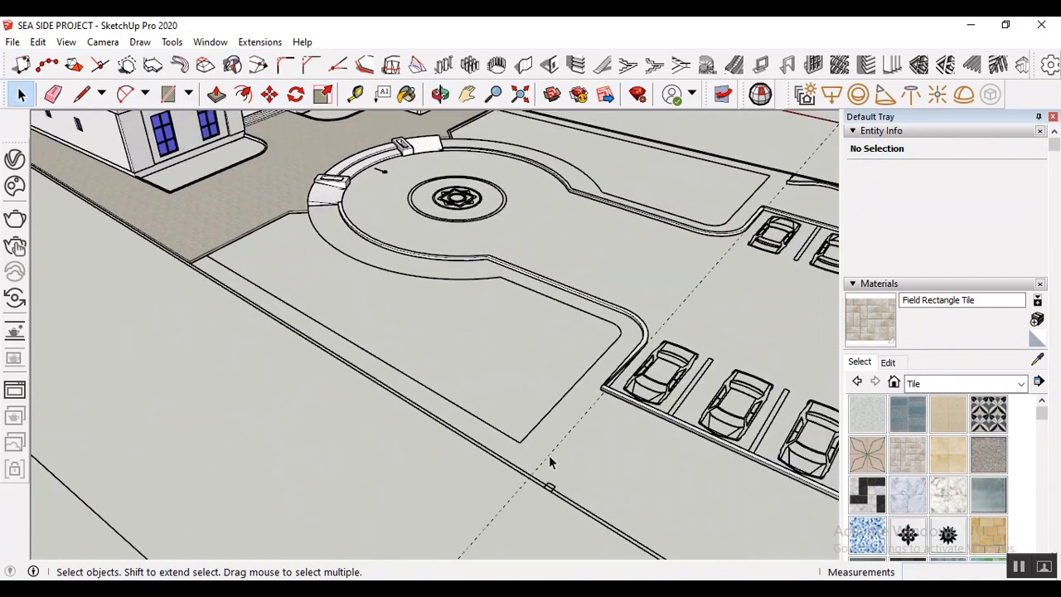
scroll(549, 455, up, 1)
scroll(279, 322, down, 2)
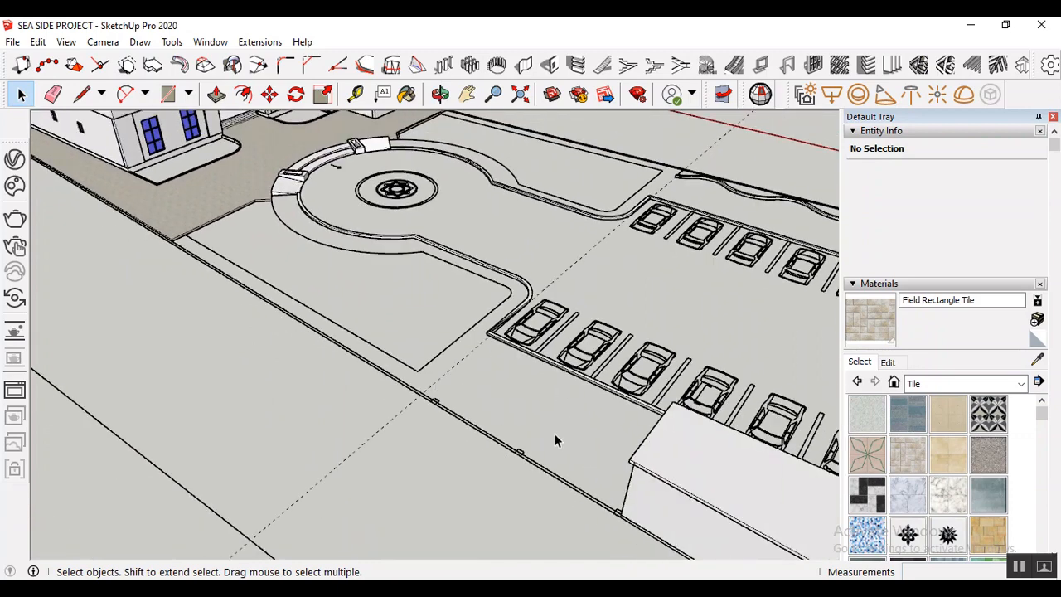
scroll(444, 395, up, 1)
scroll(510, 368, down, 1)
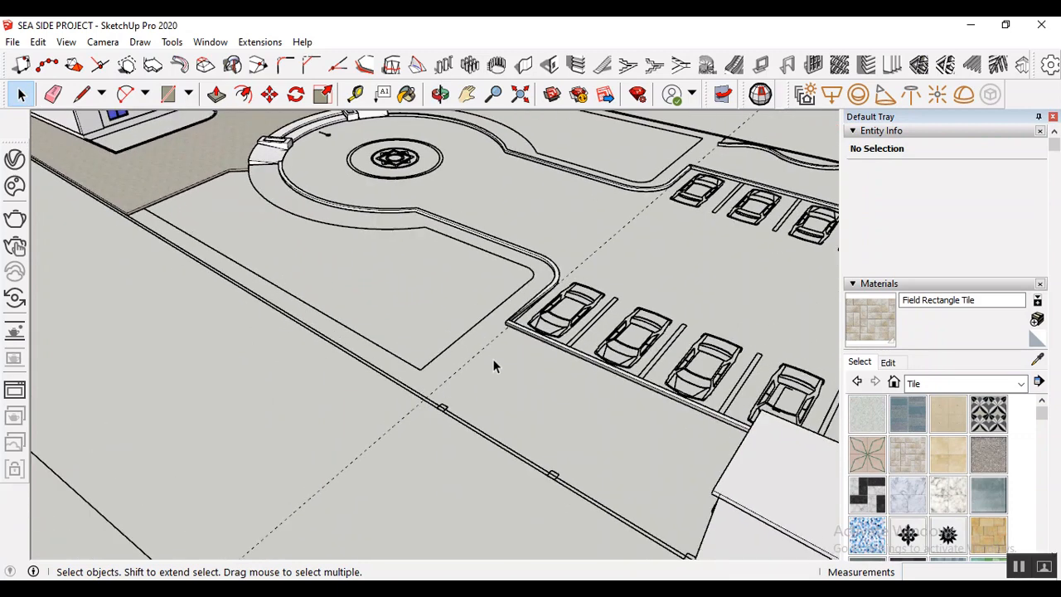
scroll(497, 357, up, 2)
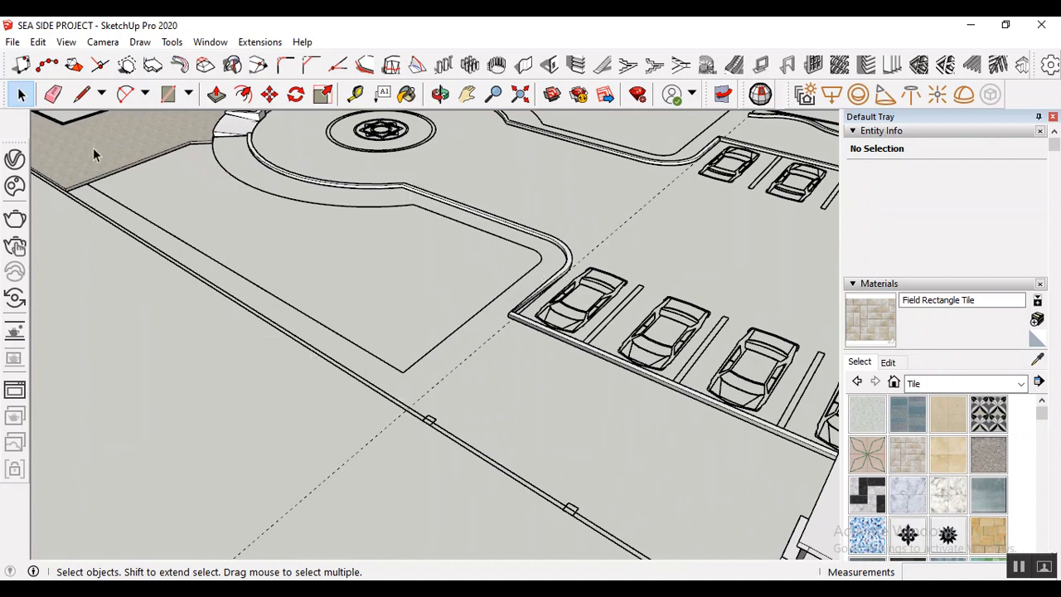
click(168, 94)
scroll(87, 183, up, 2)
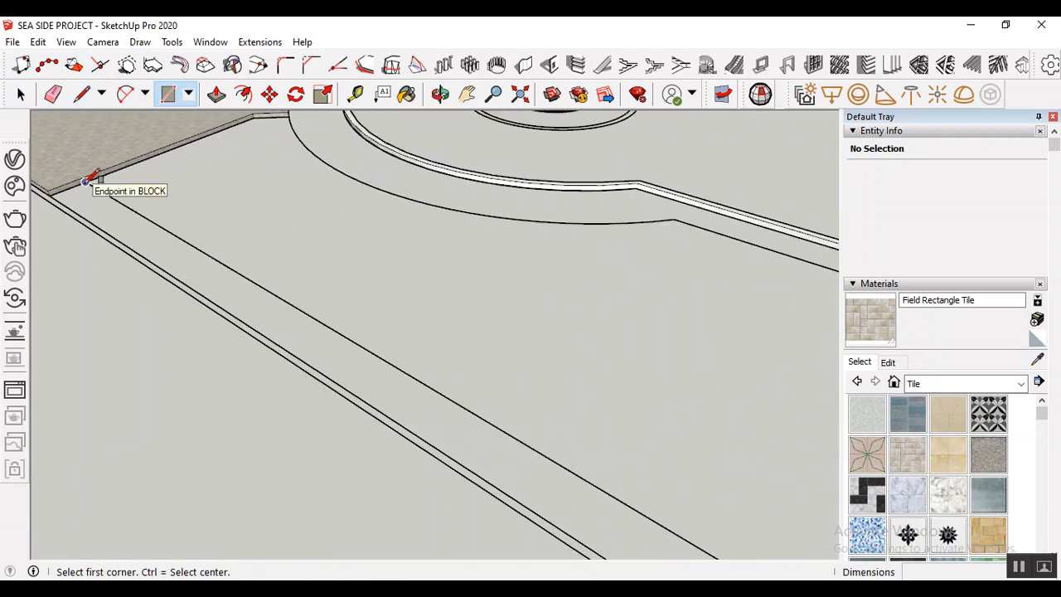
click(89, 181)
scroll(123, 199, down, 1)
scroll(336, 331, up, 1)
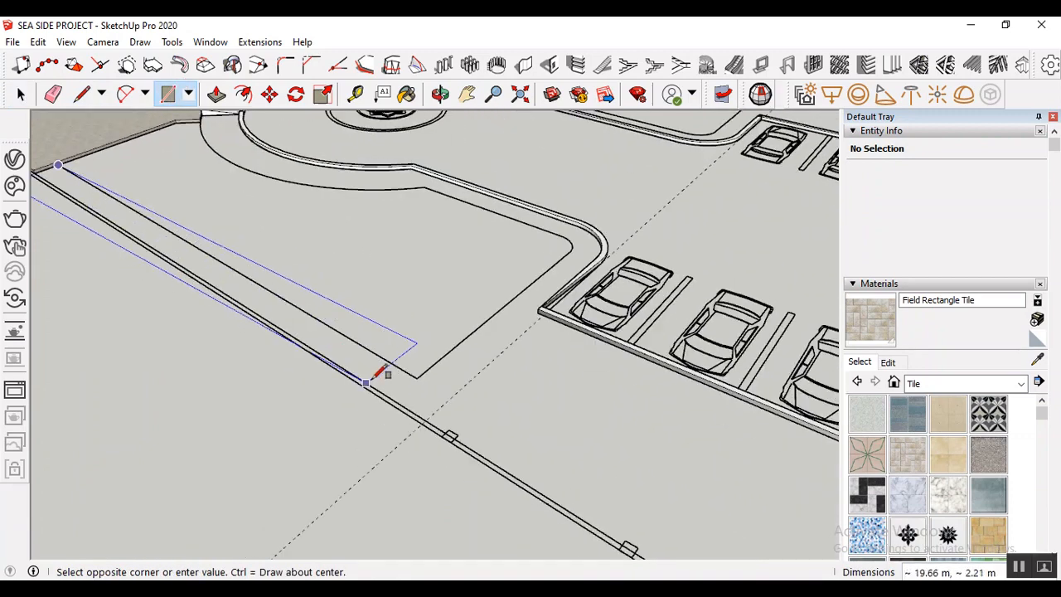
click(415, 382)
scroll(468, 430, down, 2)
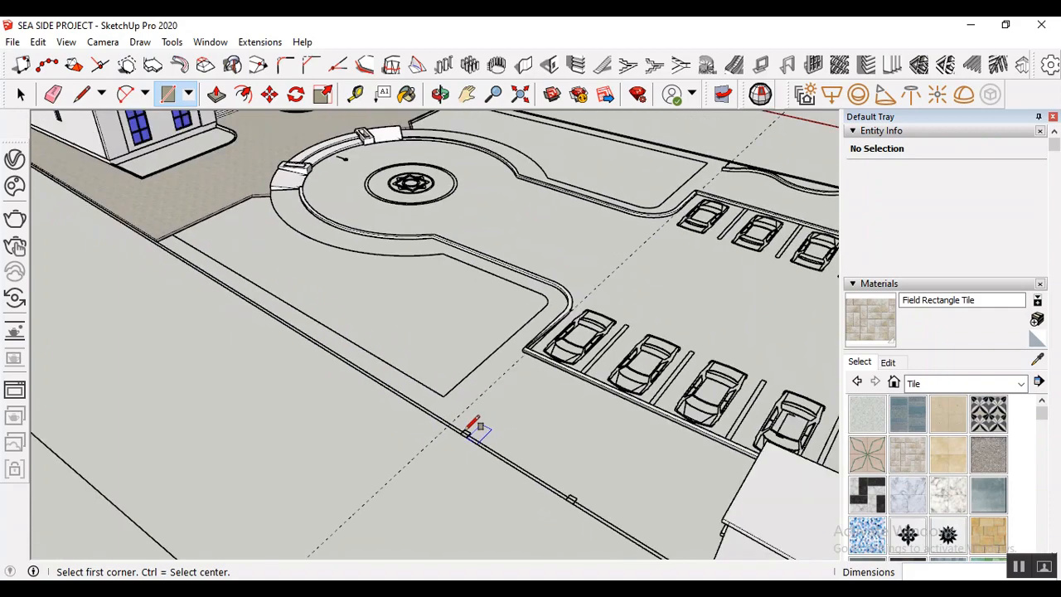
scroll(326, 361, down, 2)
scroll(274, 311, up, 2)
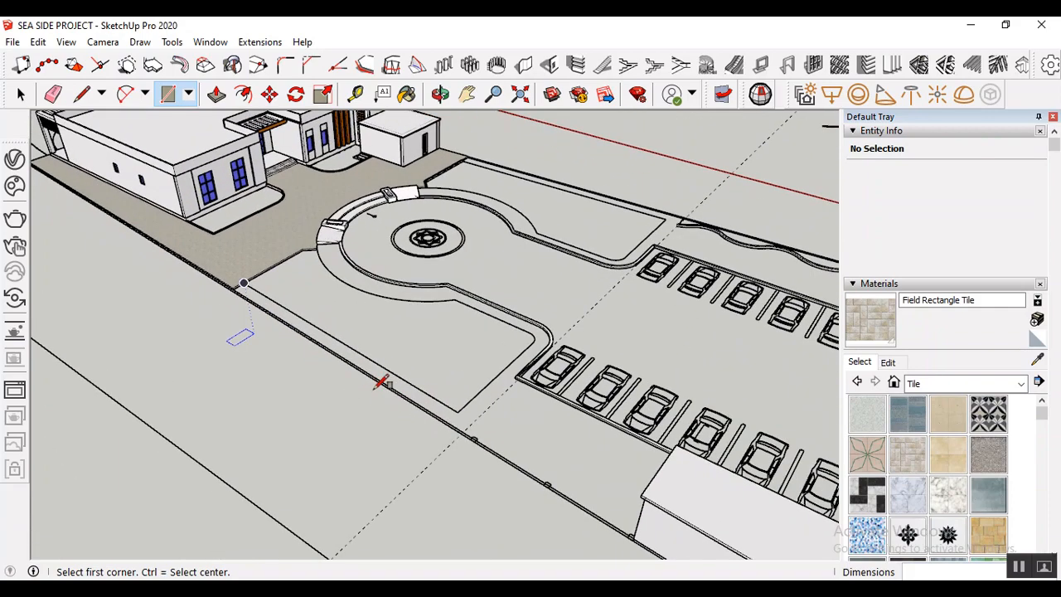
- Outline with lines the strip about 1.05 m wide between the bed's long edge and the boundary wall, closing it at the paving corner
click(82, 94)
scroll(229, 272, up, 3)
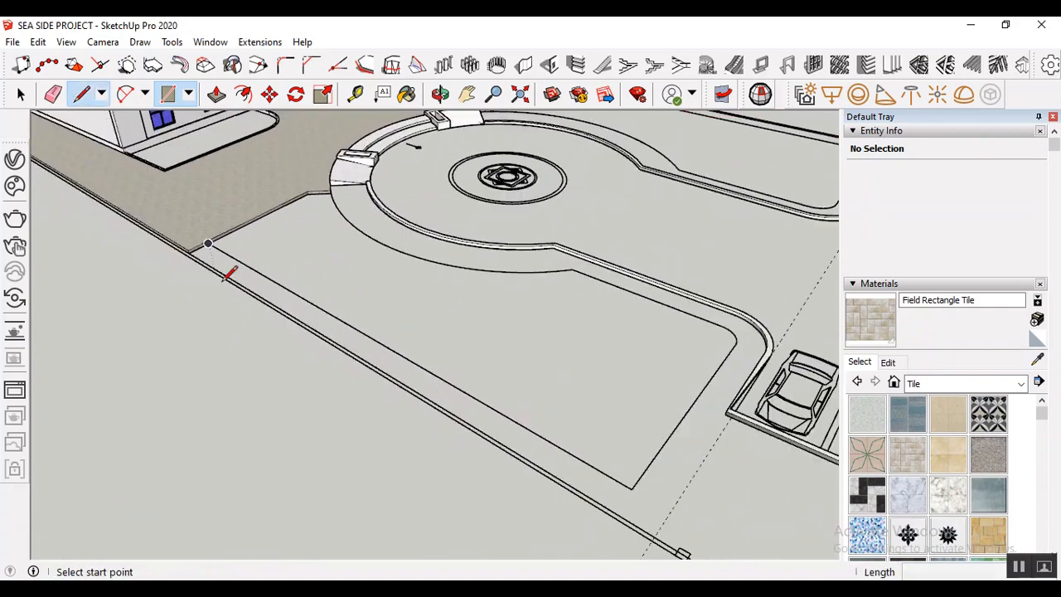
click(205, 234)
scroll(449, 357, down, 2)
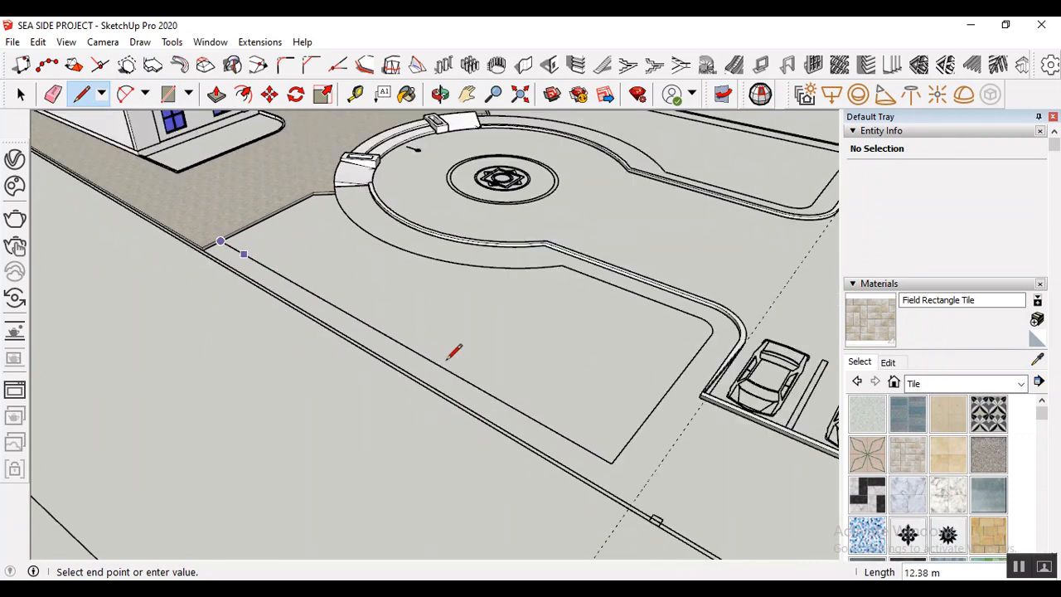
click(611, 463)
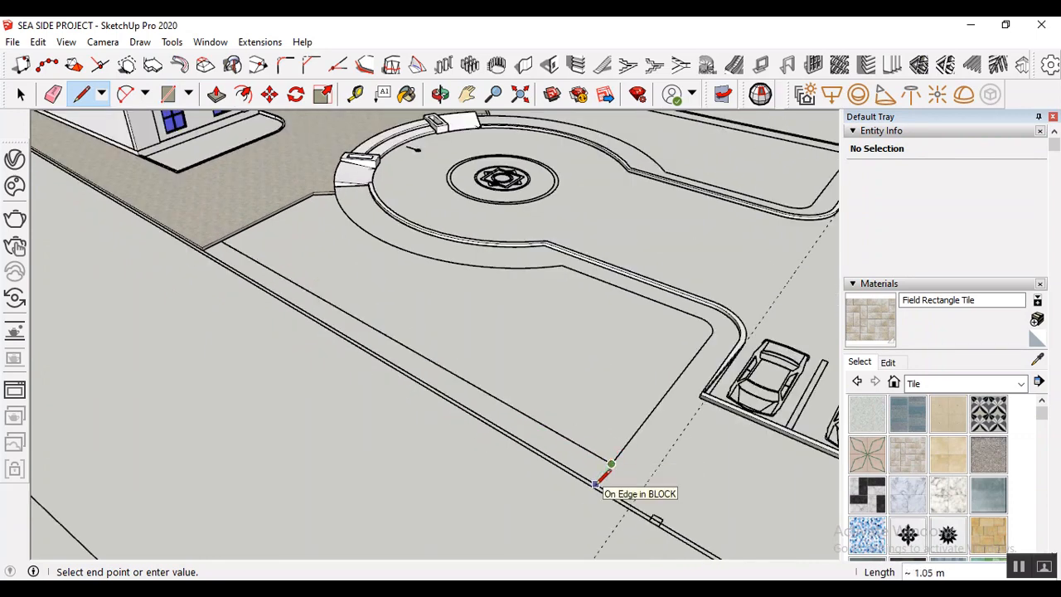
scroll(595, 485, up, 3)
scroll(612, 470, down, 8)
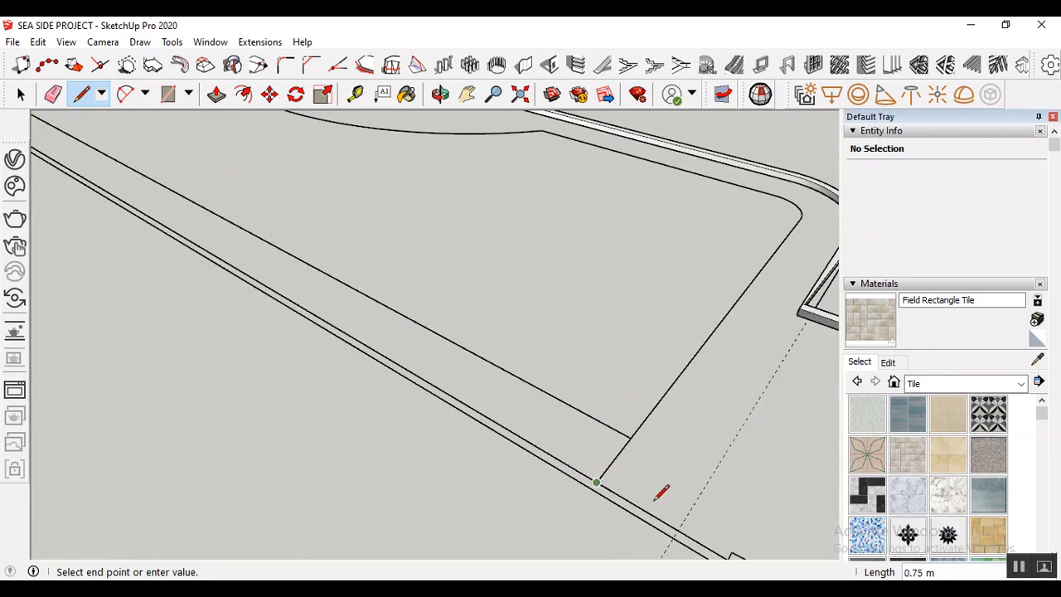
scroll(284, 264, up, 3)
scroll(283, 264, up, 2)
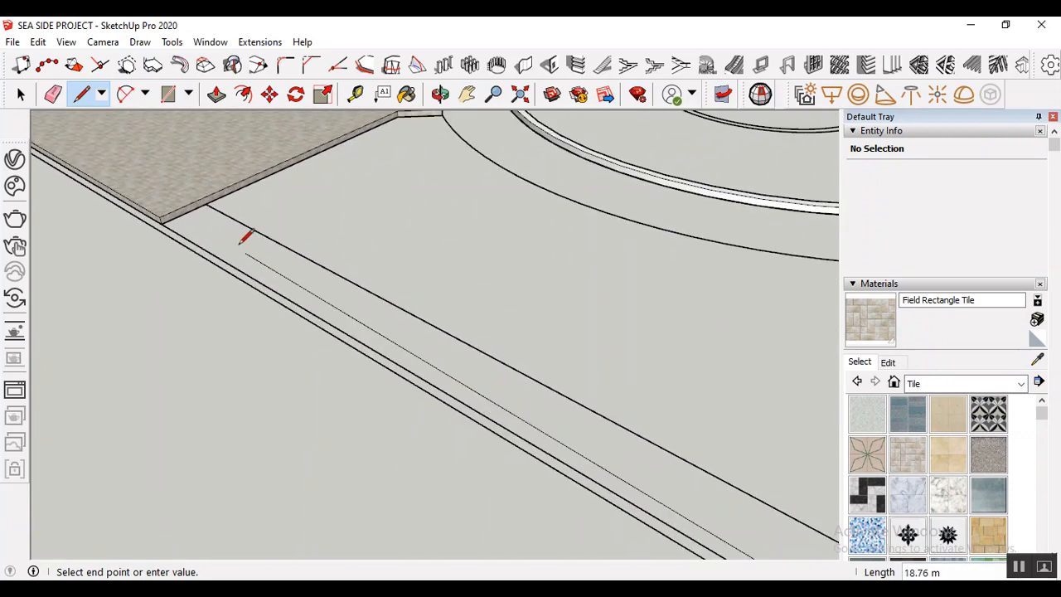
click(161, 224)
click(205, 203)
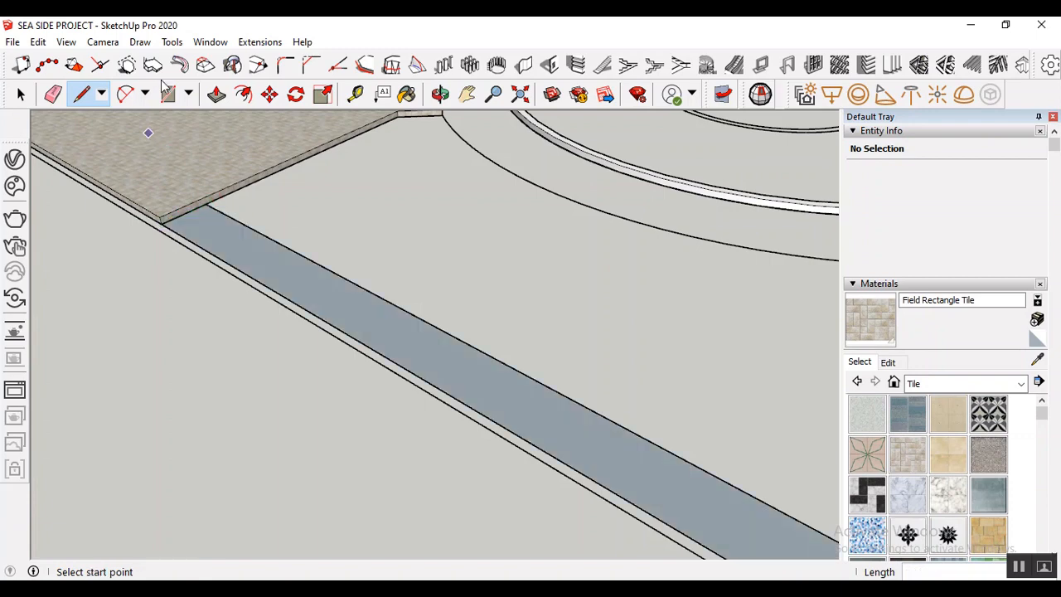
- Push/pull the long strip face beside the boundary wall up 0.15 m
click(217, 94)
click(273, 283)
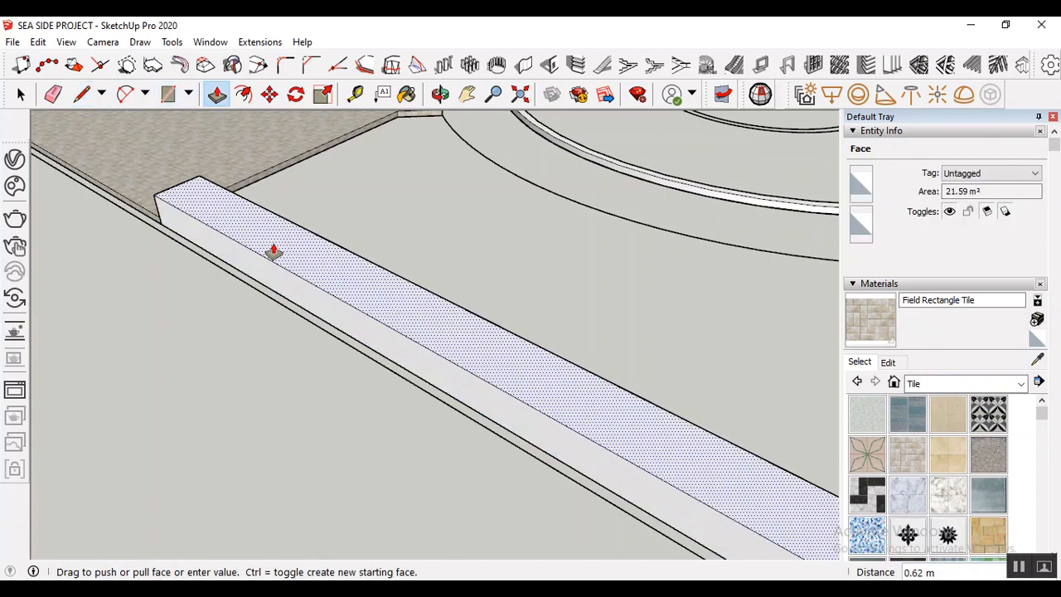
key(Return)
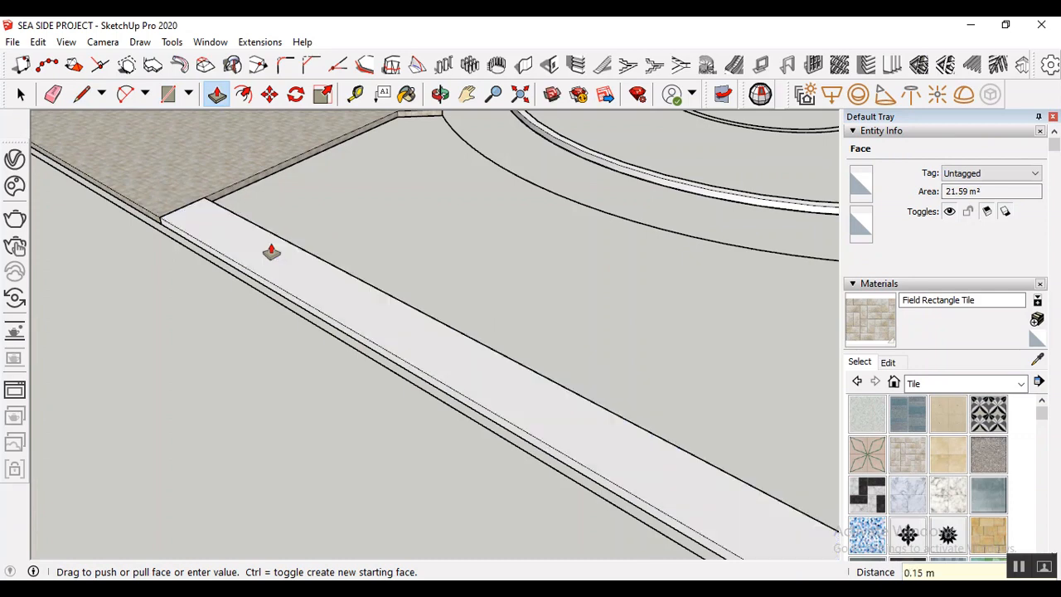
scroll(237, 294, down, 5)
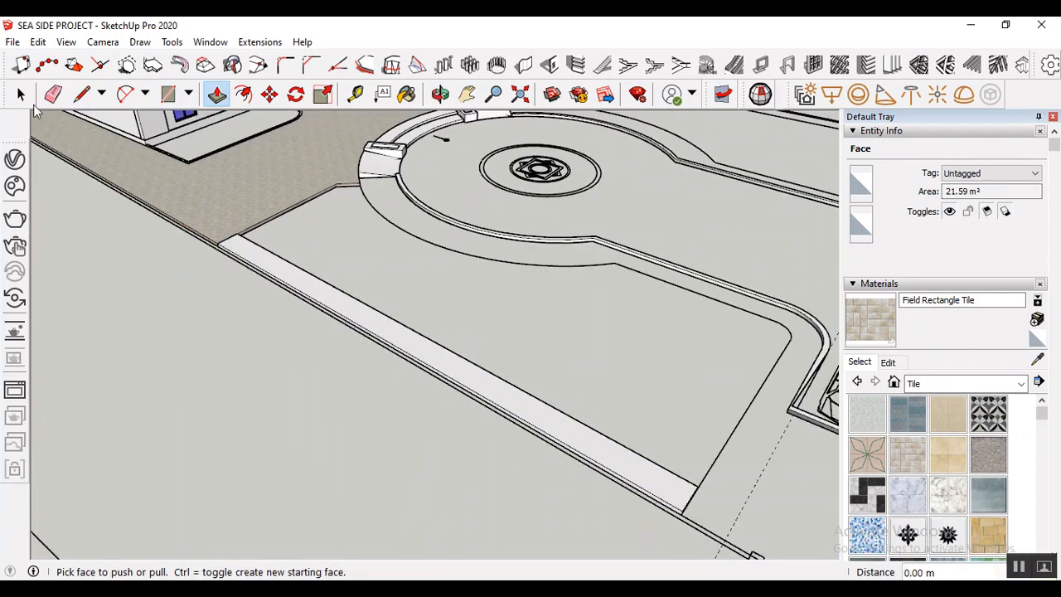
- Make the raised strip beside the boundary wall a group
click(28, 99)
scroll(173, 250, down, 2)
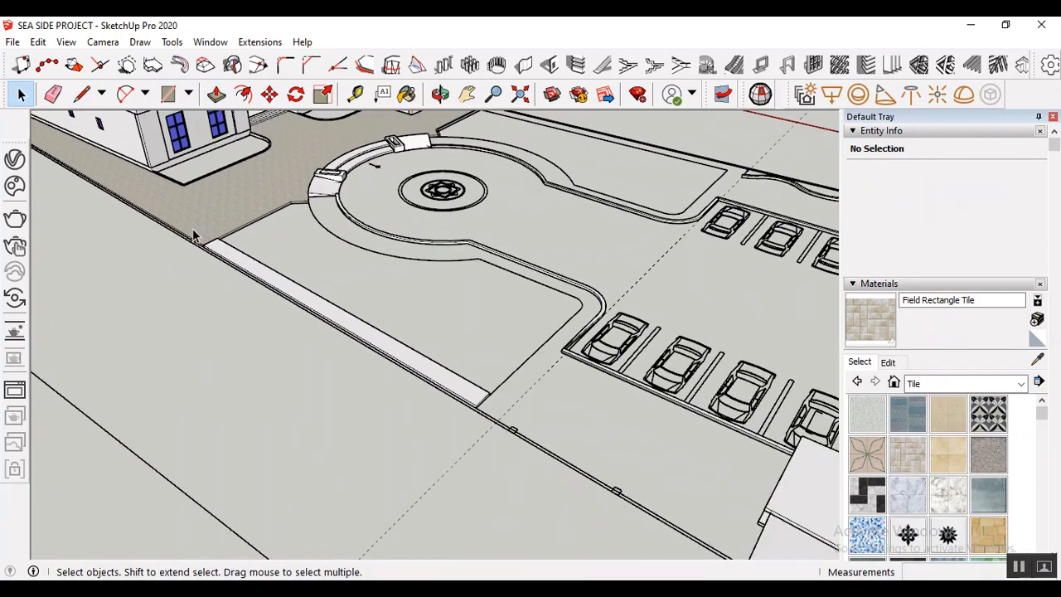
drag(193, 237, 521, 441)
right_click(455, 397)
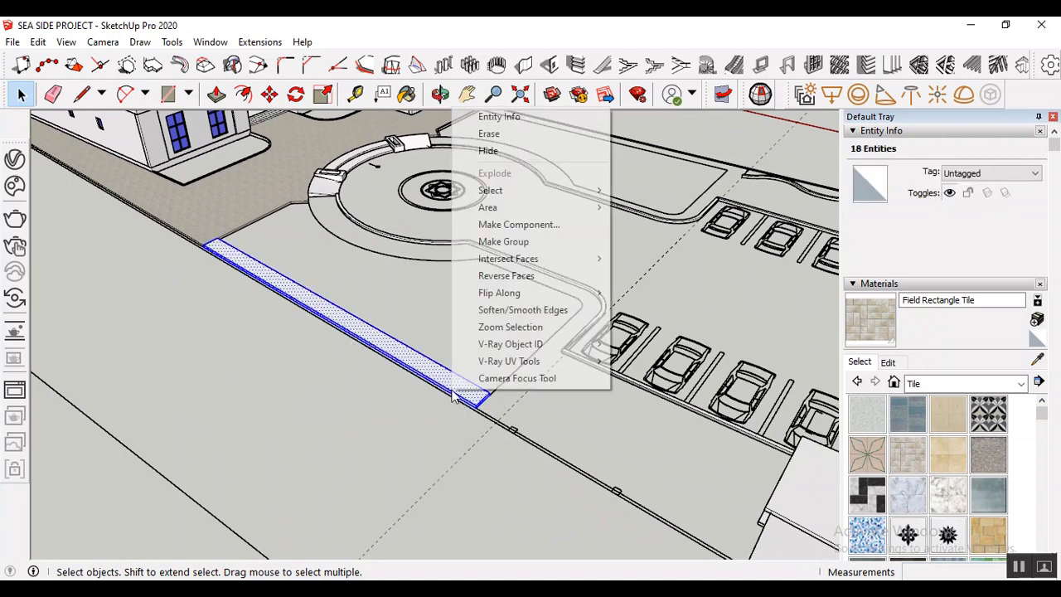
click(503, 241)
click(365, 382)
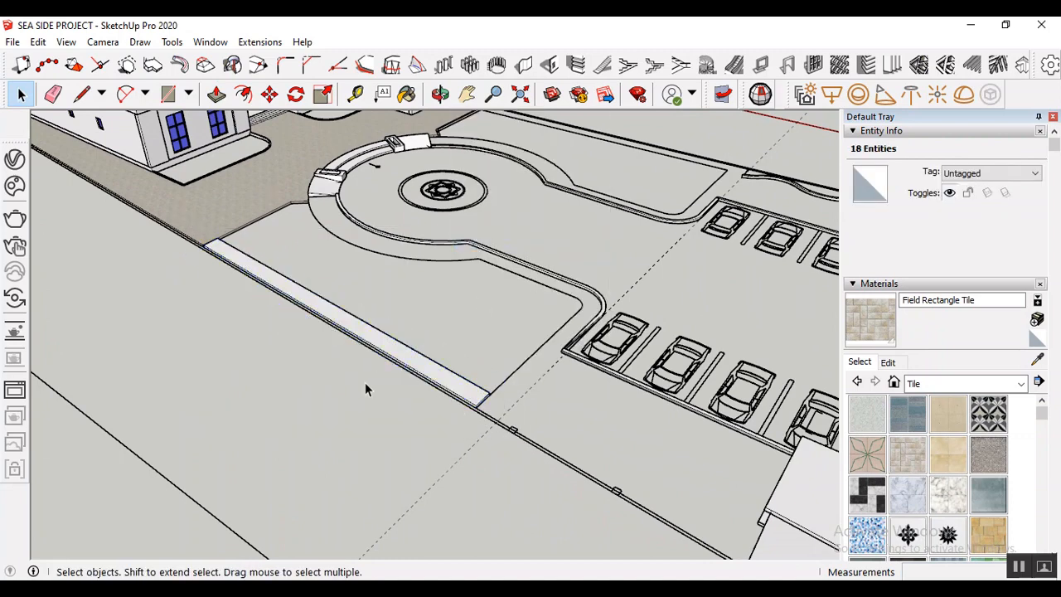
scroll(236, 452, down, 1)
click(235, 451)
- Examine the bed's end edge between the raised strip and the parking curb's corner from the opposite side
scroll(518, 397, up, 1)
scroll(460, 415, down, 1)
scroll(490, 399, up, 1)
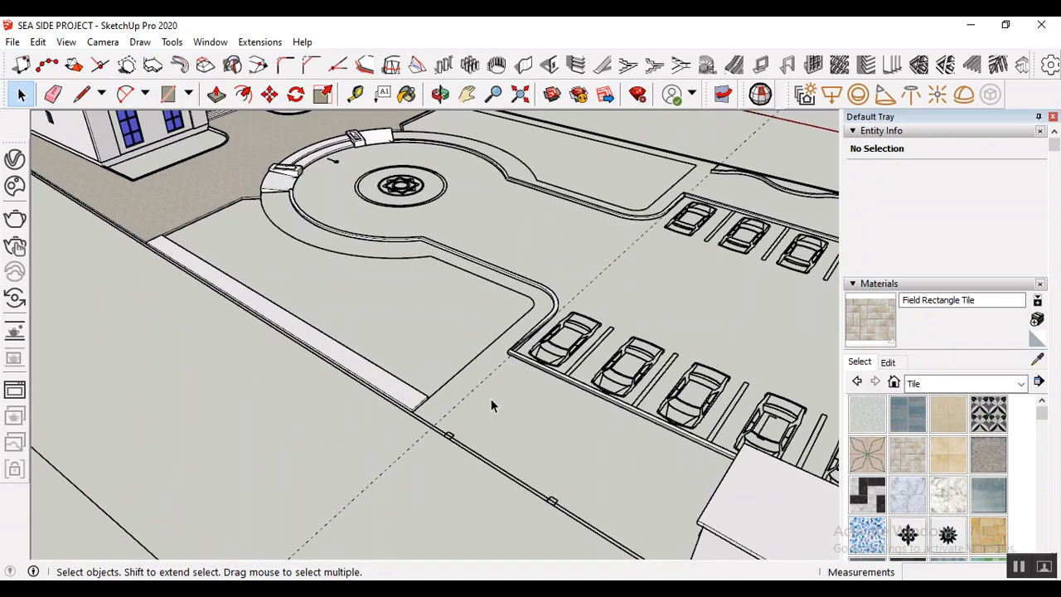
scroll(483, 320, up, 2)
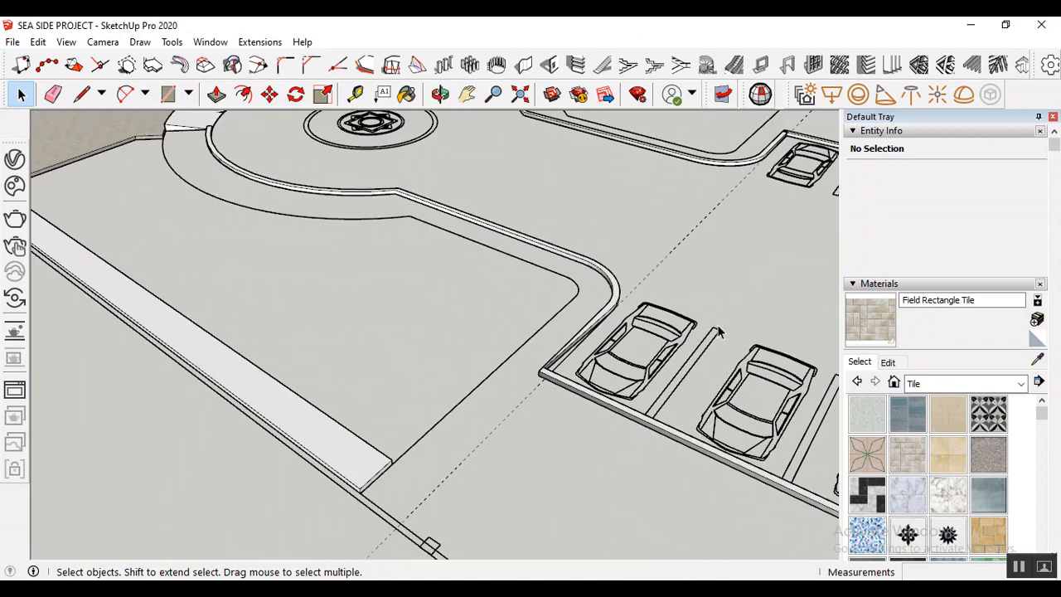
click(440, 94)
drag(334, 413, 506, 292)
drag(316, 375, 288, 223)
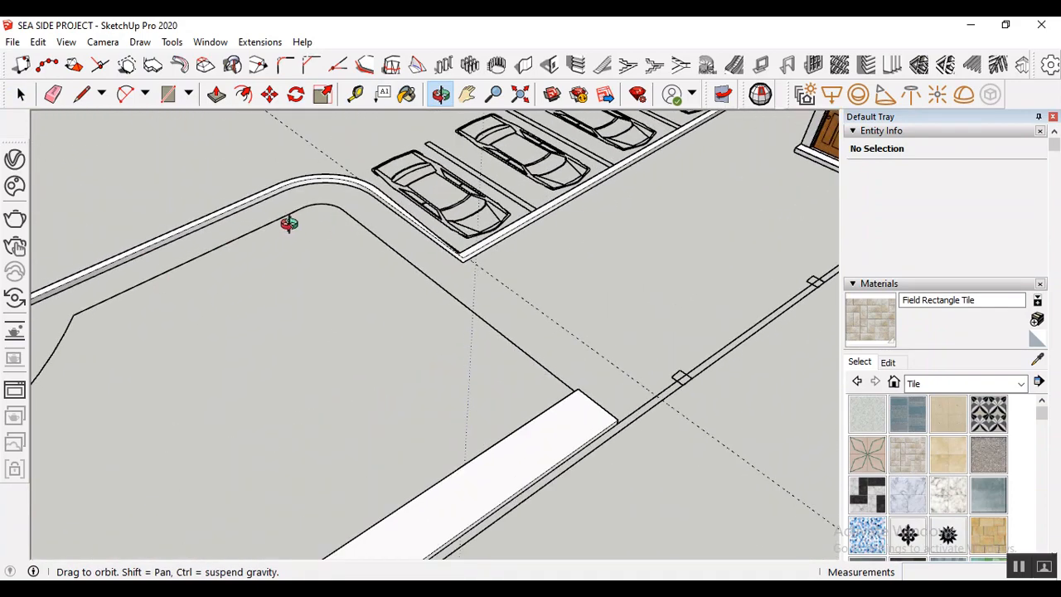
click(20, 93)
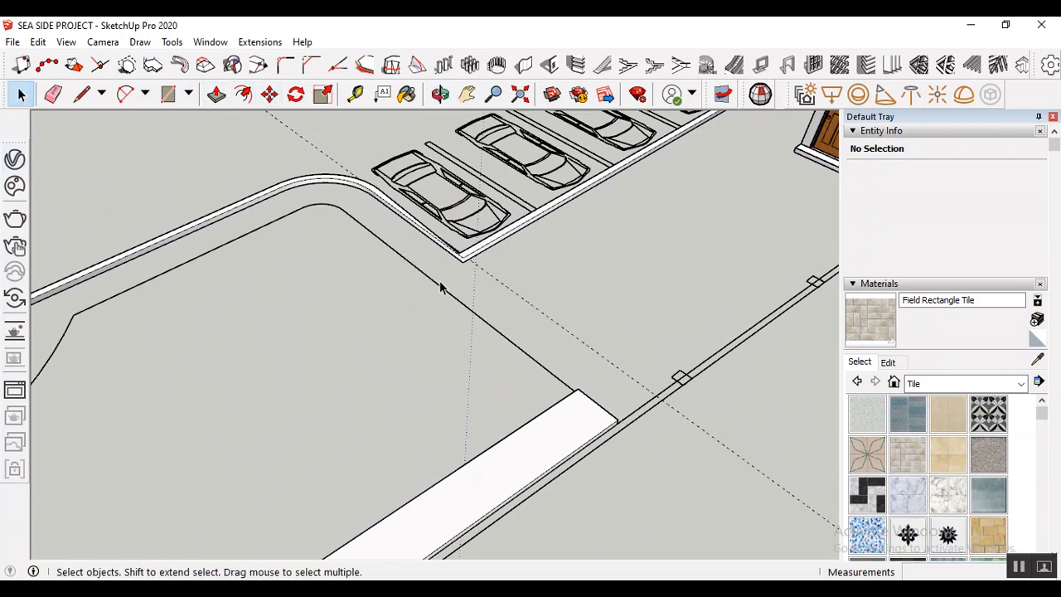
scroll(559, 280, down, 2)
scroll(446, 256, up, 2)
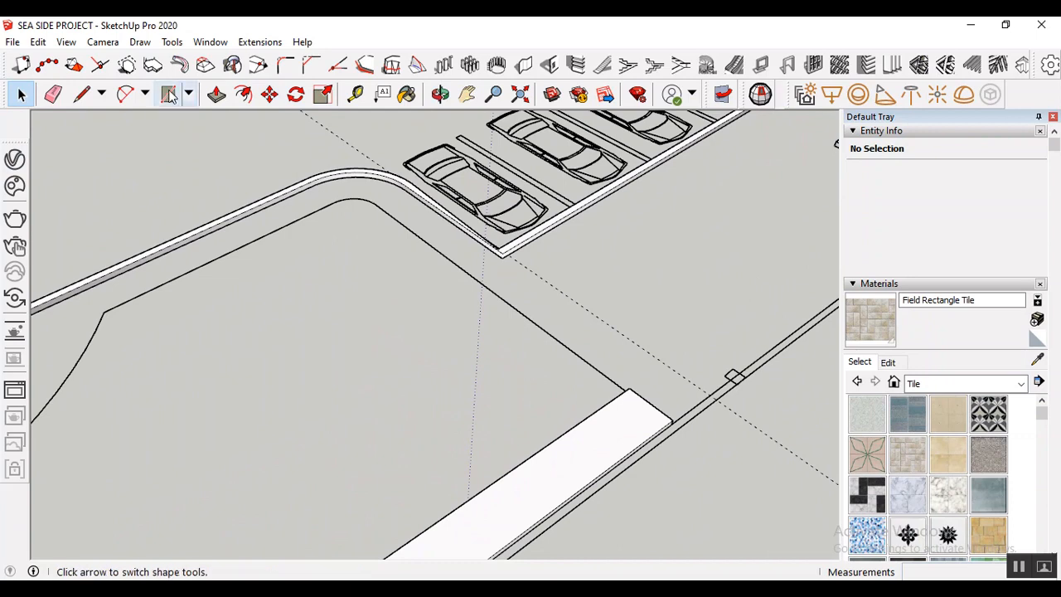
- Draw a rectangle about 1.00 m by 3.77 m between the bed's end edge and the parking curb's corner
click(169, 95)
scroll(398, 221, up, 3)
click(369, 197)
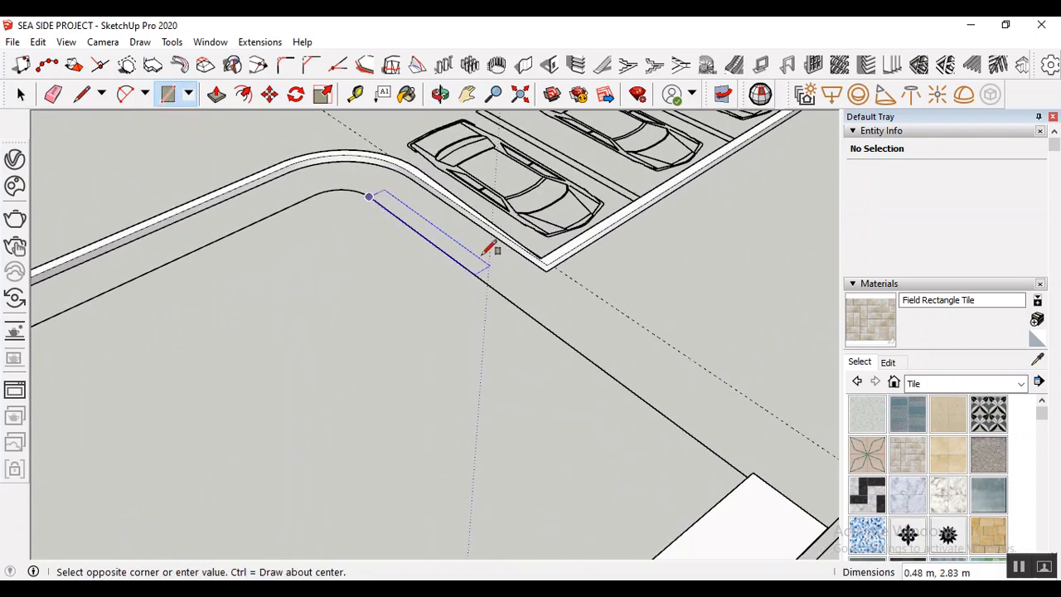
scroll(581, 315, down, 1)
scroll(699, 379, up, 3)
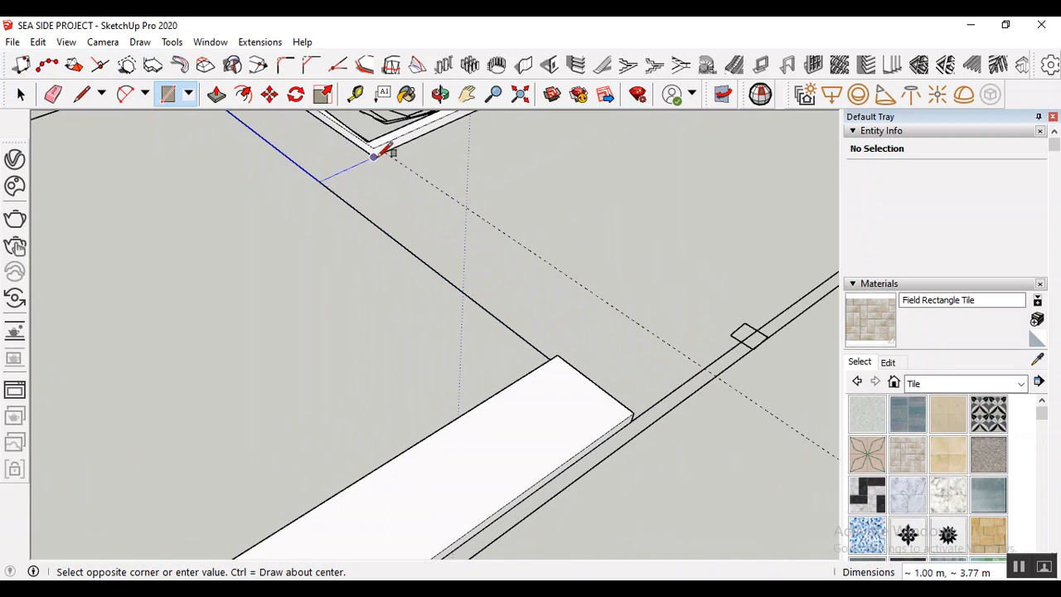
key(Escape)
scroll(469, 235, down, 1)
scroll(598, 332, up, 2)
scroll(289, 136, up, 2)
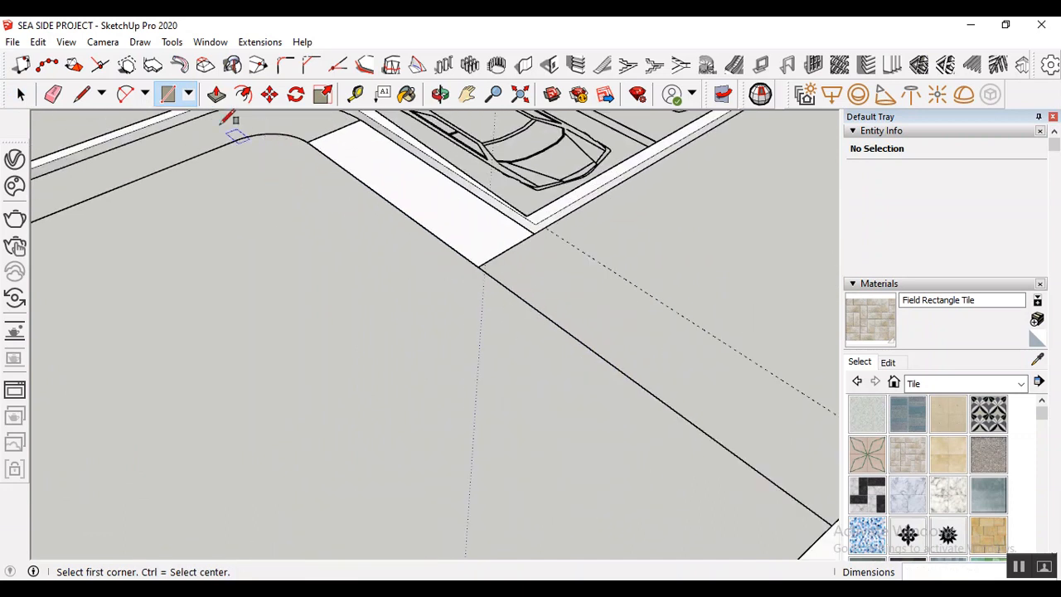
- Push/pull the rectangle beside the parking curb up 0.15 m
click(216, 95)
click(471, 214)
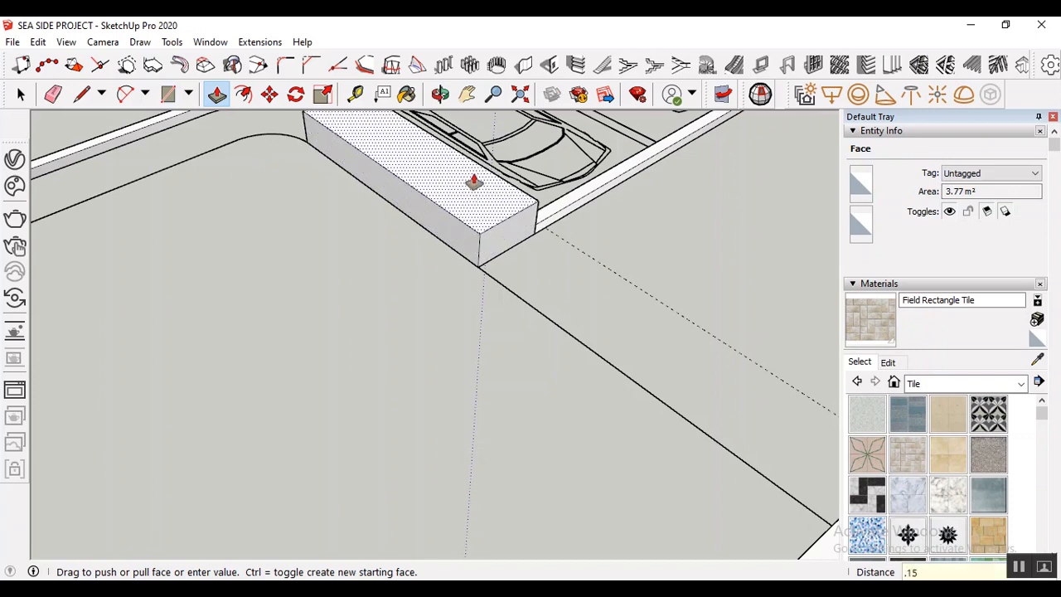
text(.15)
key(Return)
scroll(448, 251, down, 2)
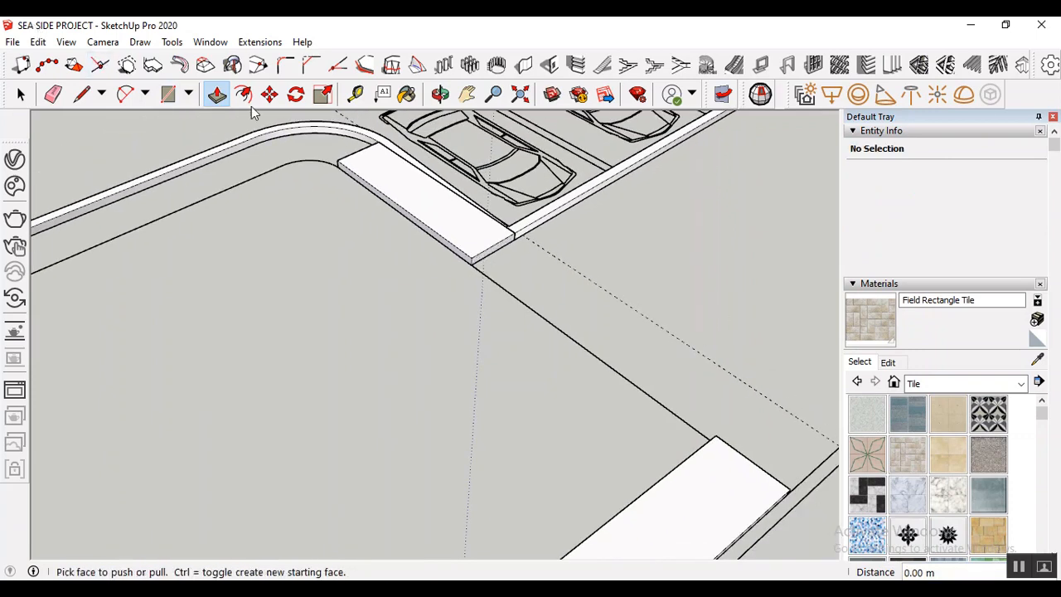
scroll(502, 282, up, 2)
click(487, 245)
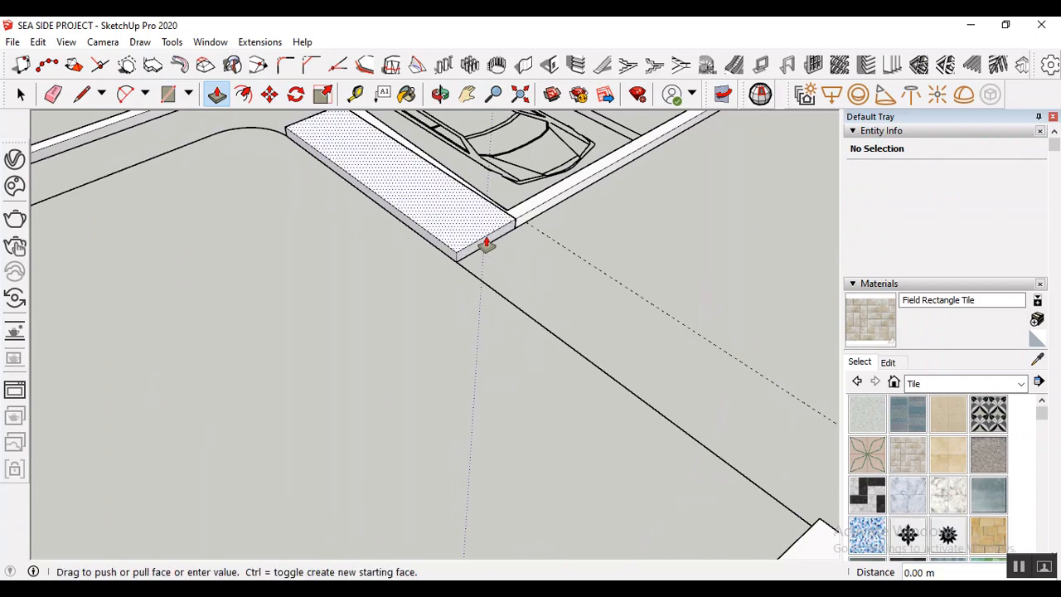
key(Escape)
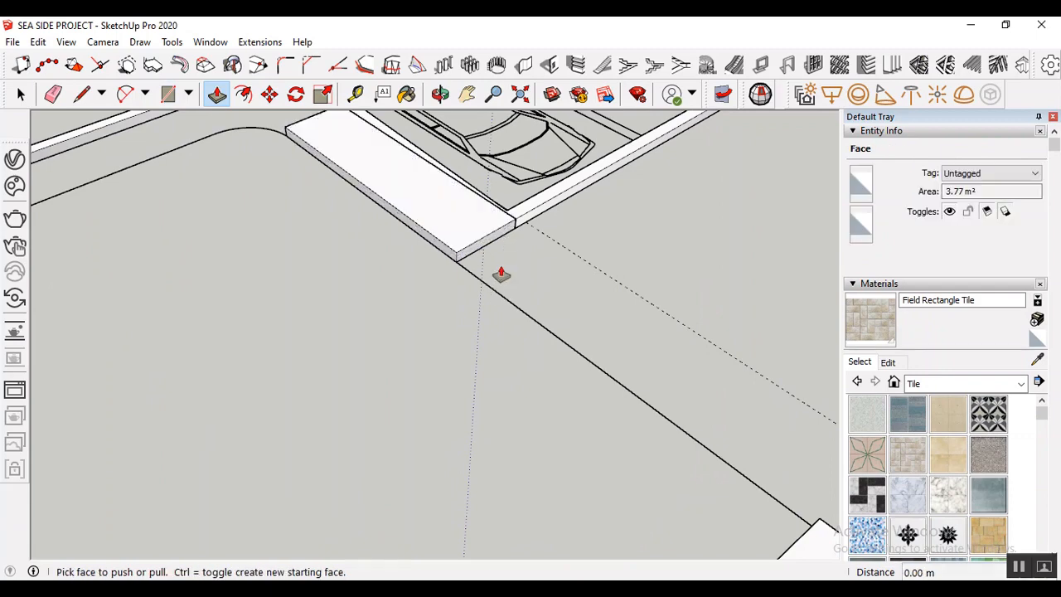
scroll(498, 239, up, 1)
click(498, 239)
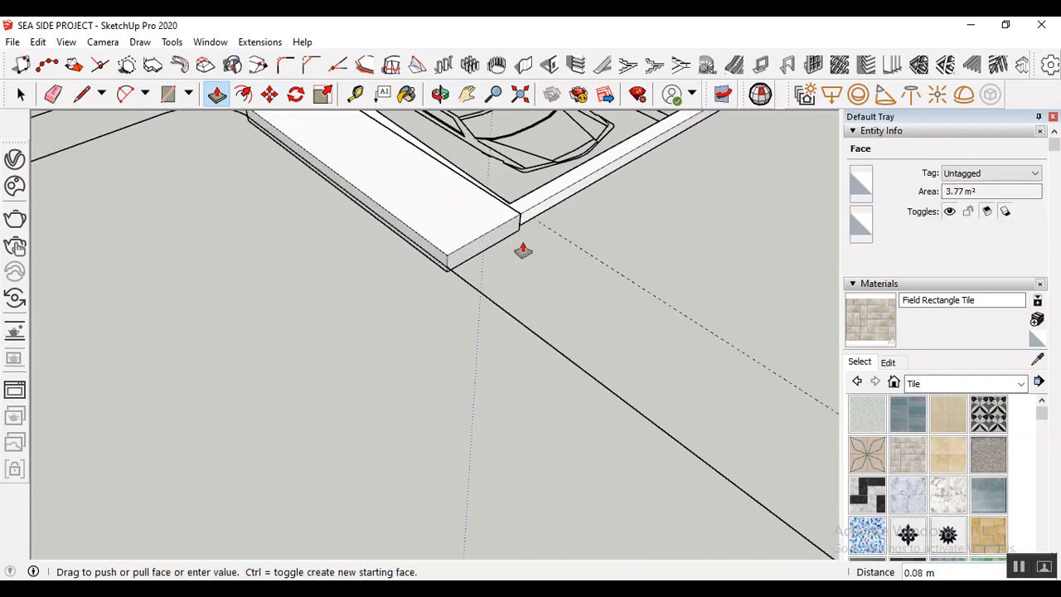
scroll(514, 244, down, 2)
key(Escape)
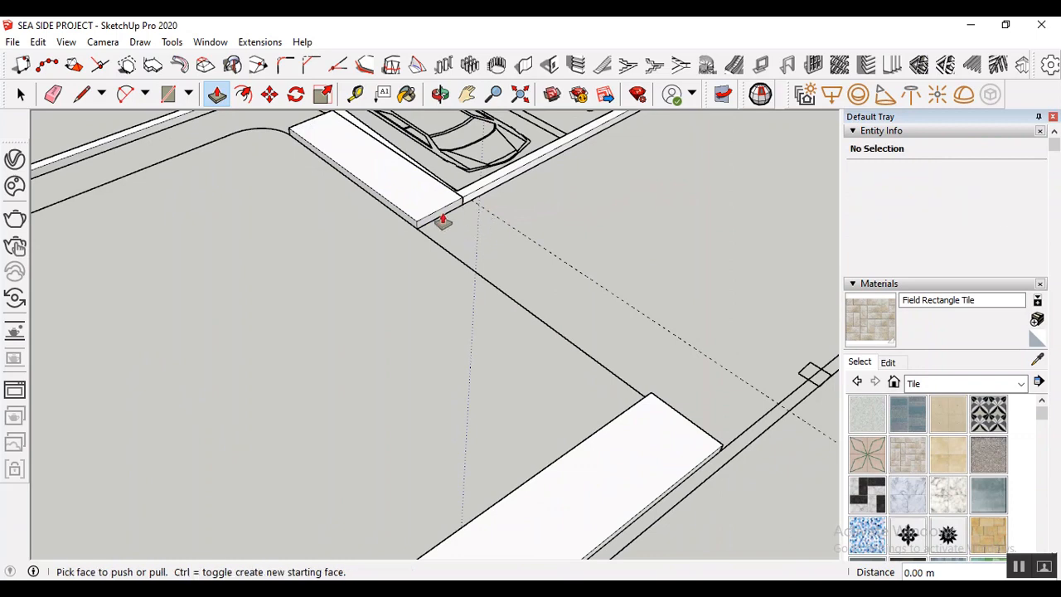
- Try to extend the block's end face about 5.69 m to the outer corner of the raised strip beside the boundary wall
scroll(443, 221, up, 1)
click(445, 219)
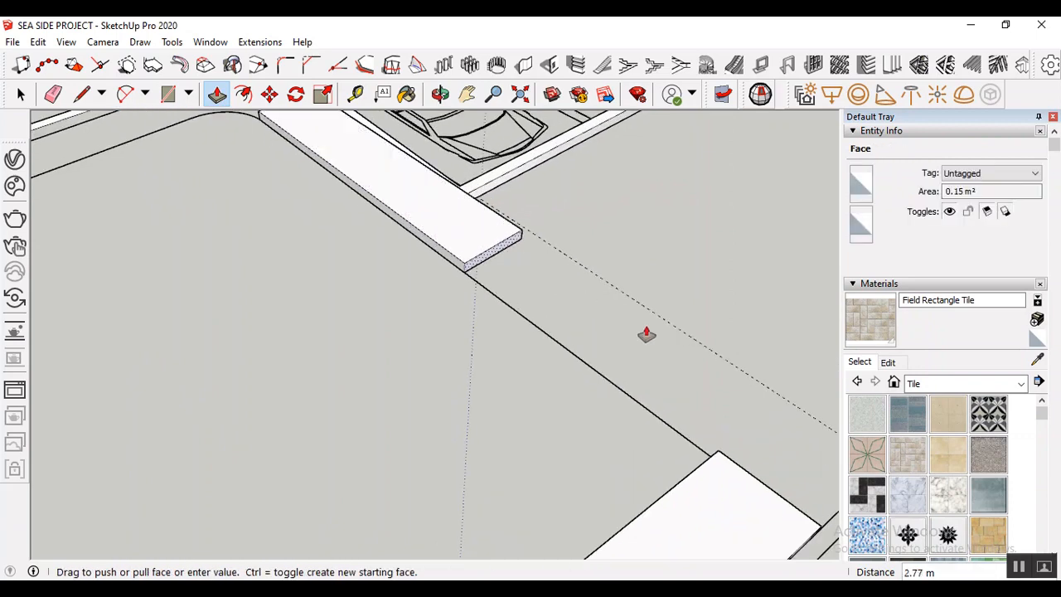
scroll(572, 315, down, 1)
scroll(720, 427, up, 5)
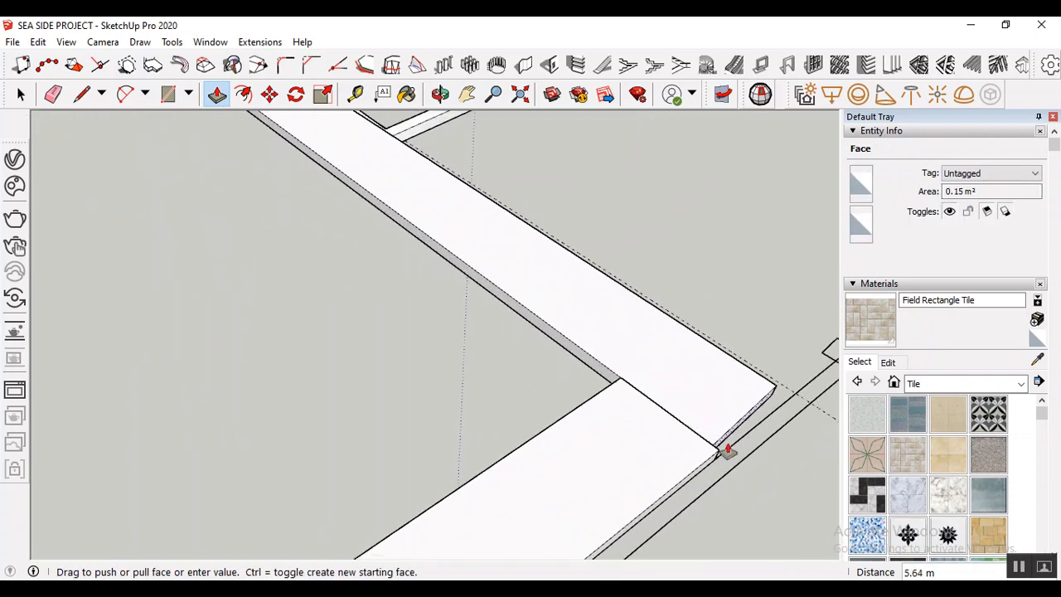
scroll(710, 458, up, 1)
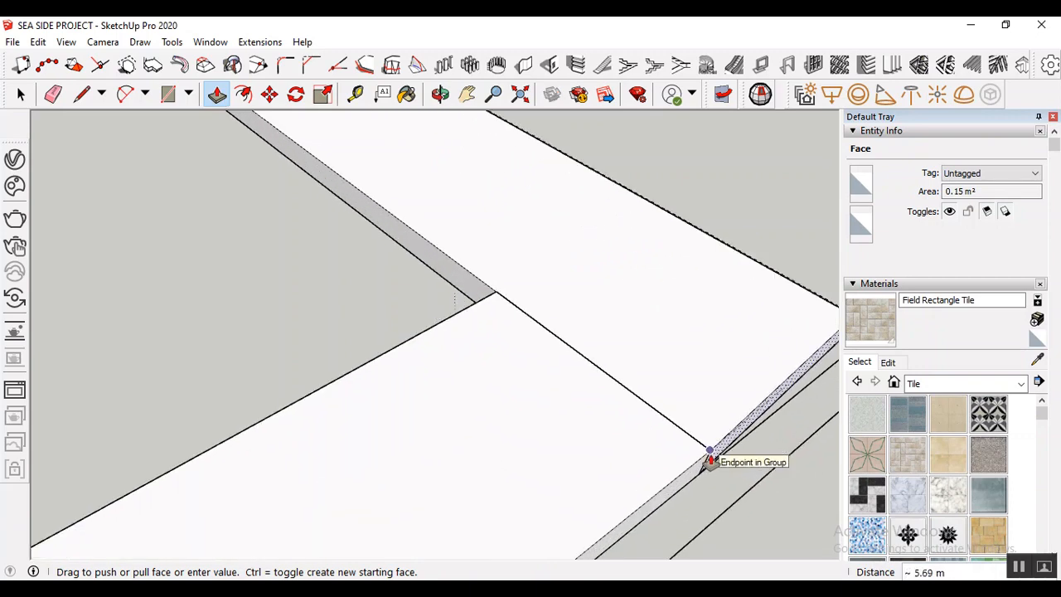
click(710, 458)
scroll(580, 331, down, 3)
scroll(531, 336, up, 2)
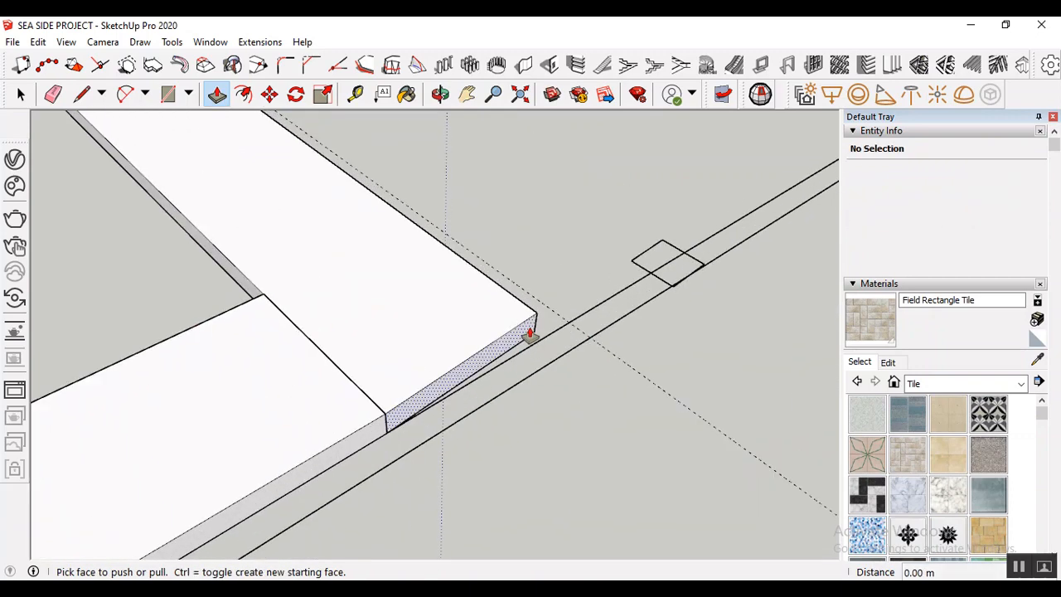
scroll(531, 336, up, 2)
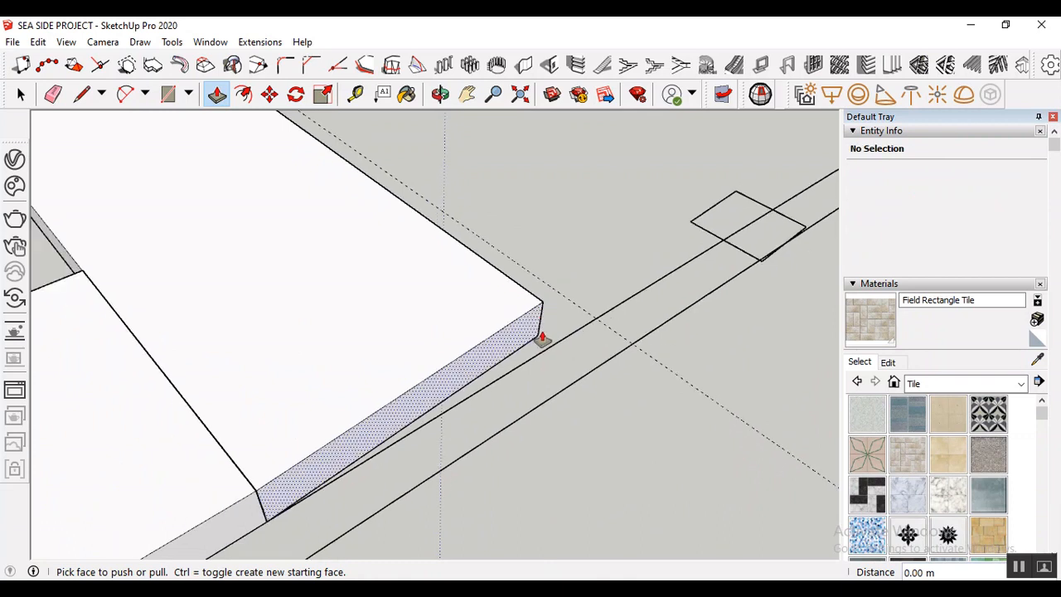
scroll(542, 339, down, 2)
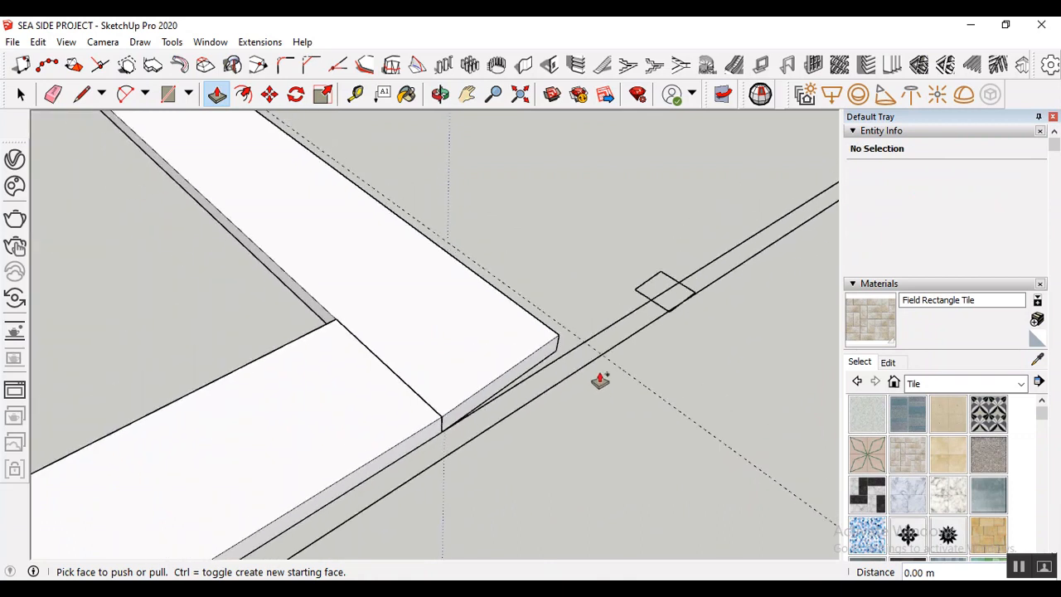
- Undo the block's extension, its 0.15 m extrusion and the rectangle beside the parking curb
key(ctrl+z)
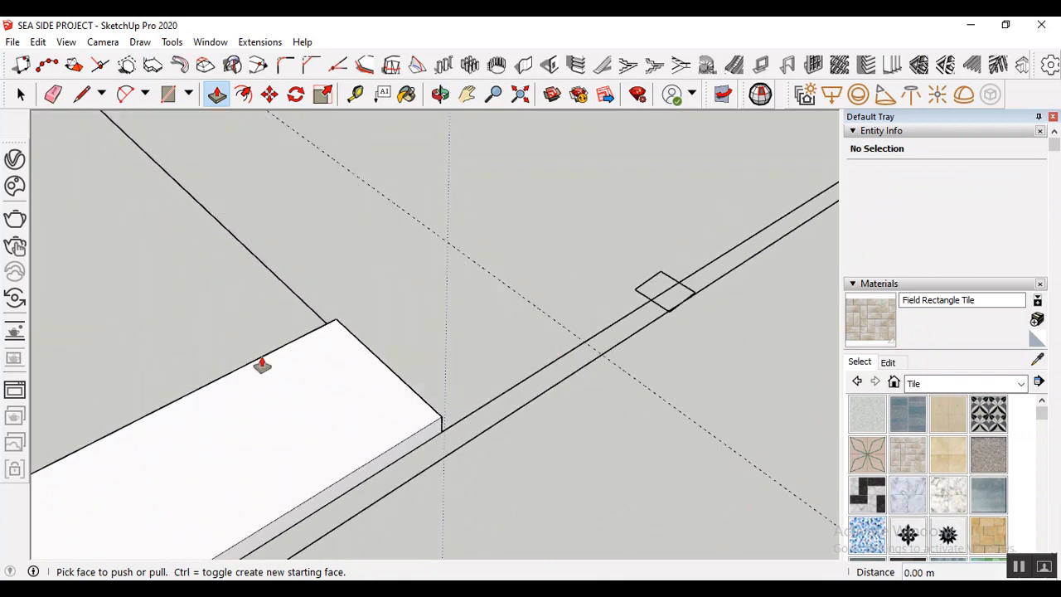
scroll(366, 377, down, 2)
scroll(168, 172, up, 1)
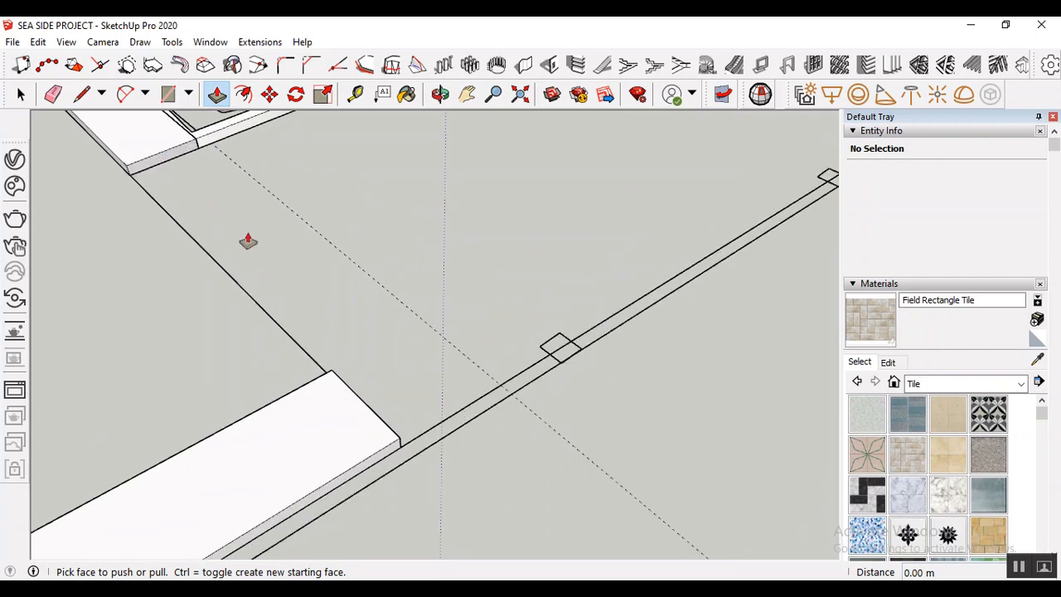
scroll(457, 286, down, 2)
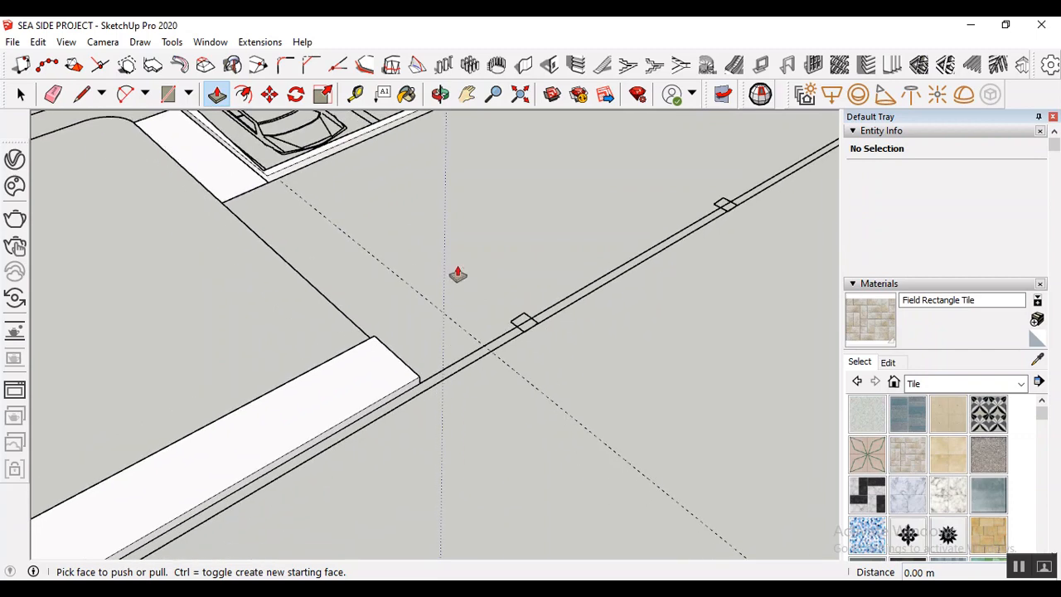
scroll(389, 282, down, 2)
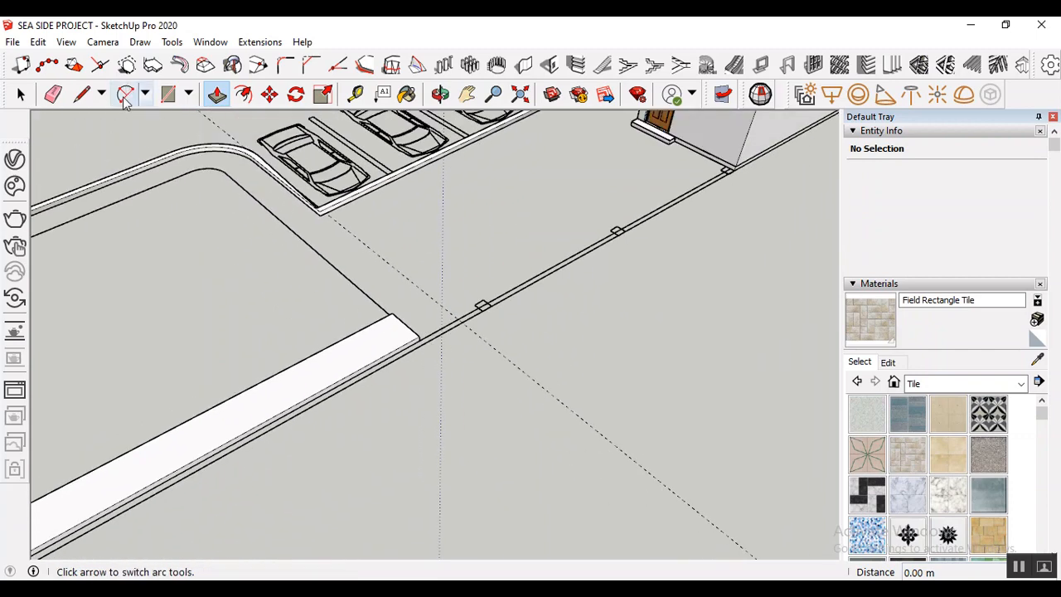
- Draw a line along the curb's base from the parking curb's outer corner to the start of its rounded bend
click(81, 94)
scroll(420, 268, up, 3)
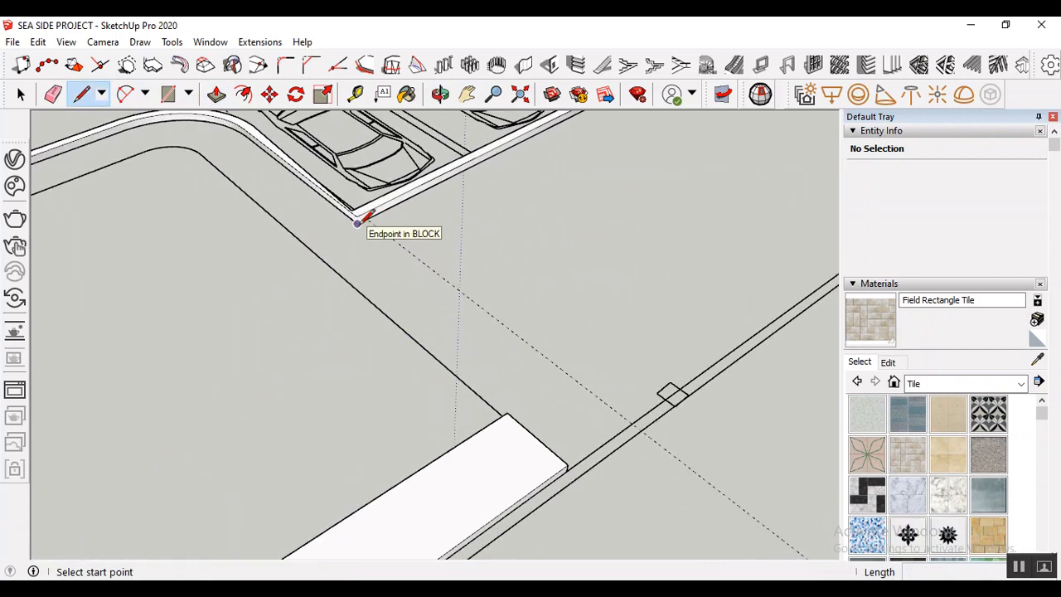
click(357, 222)
scroll(493, 303, down, 3)
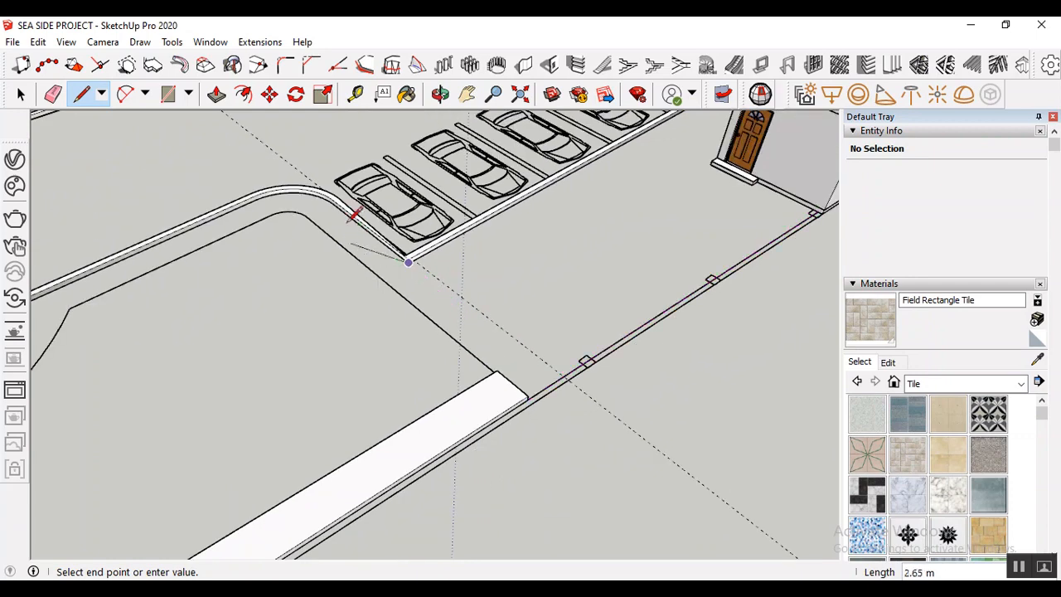
scroll(322, 192, up, 4)
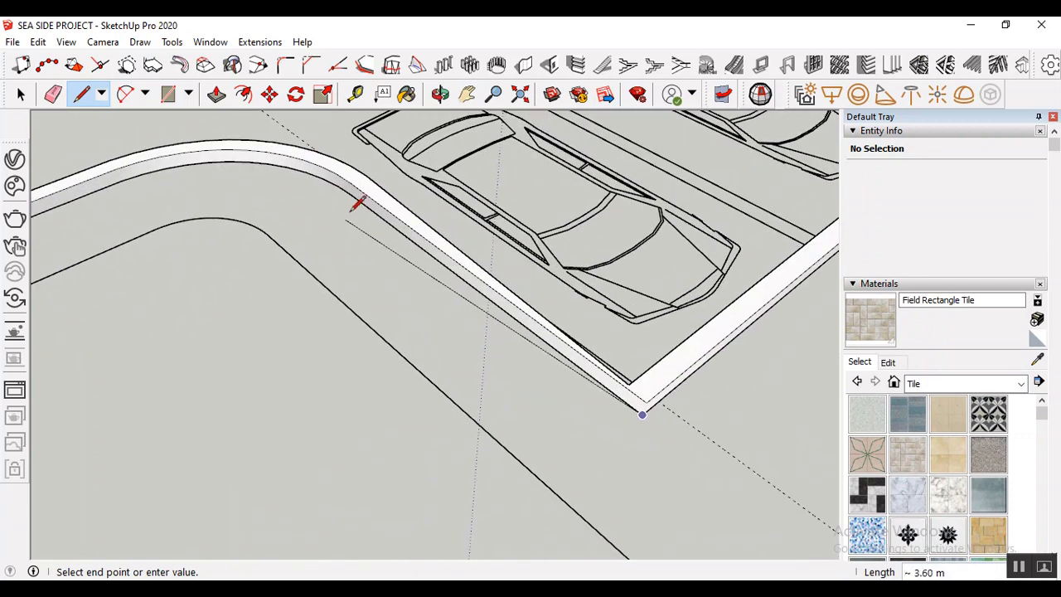
click(346, 192)
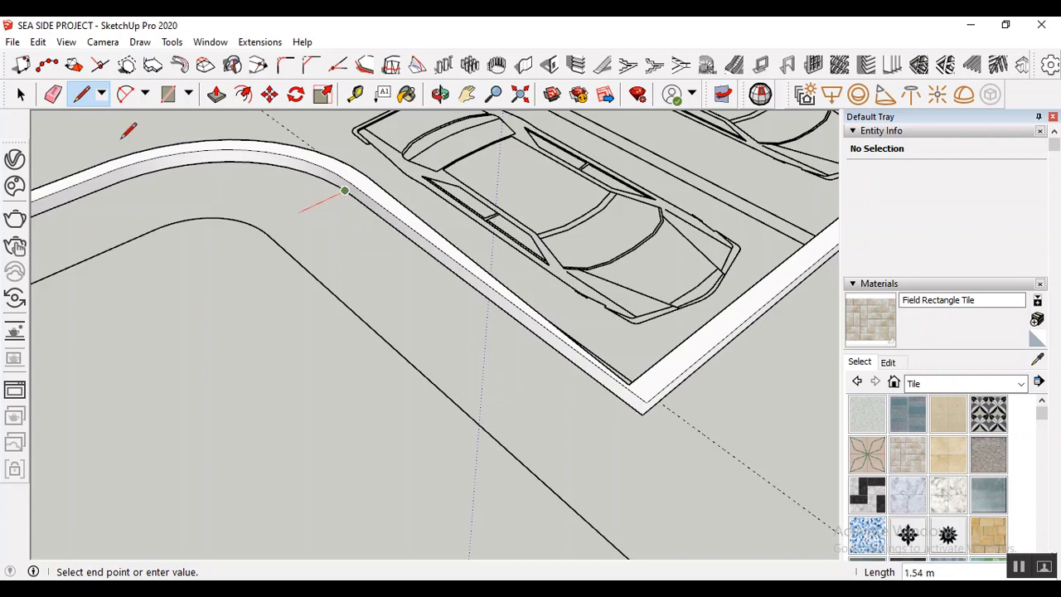
- Trace the curb's rounded bend with an arc about 2.38 m long and with a bulge of about 0.49 m
click(125, 94)
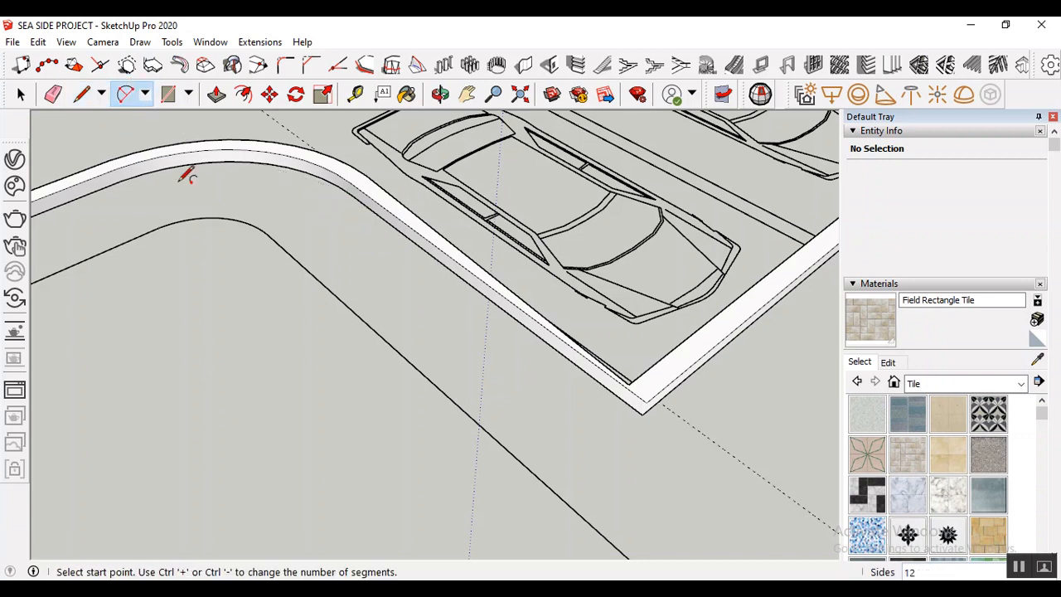
click(345, 190)
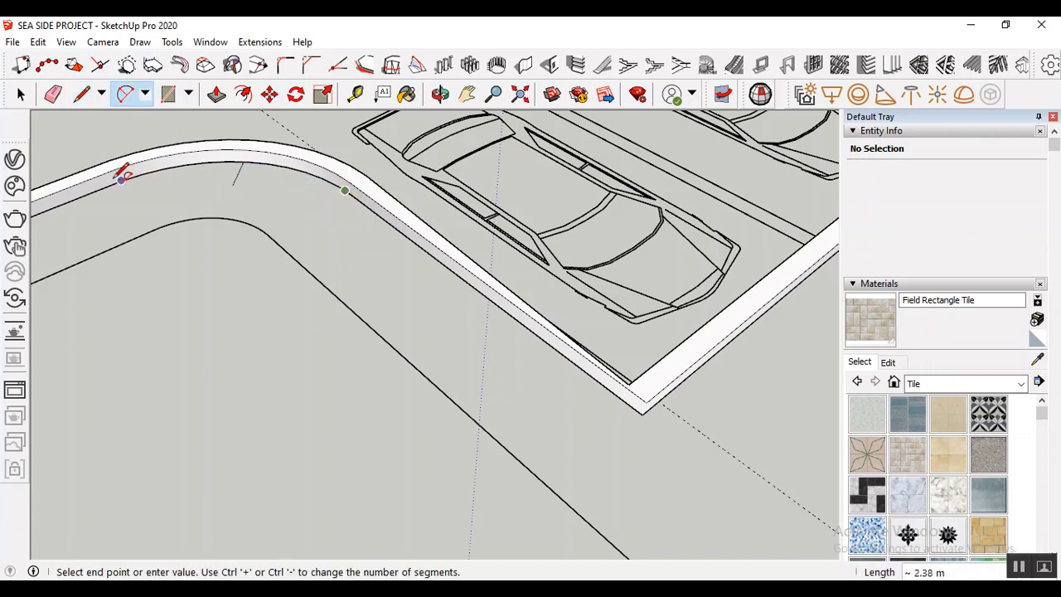
click(121, 178)
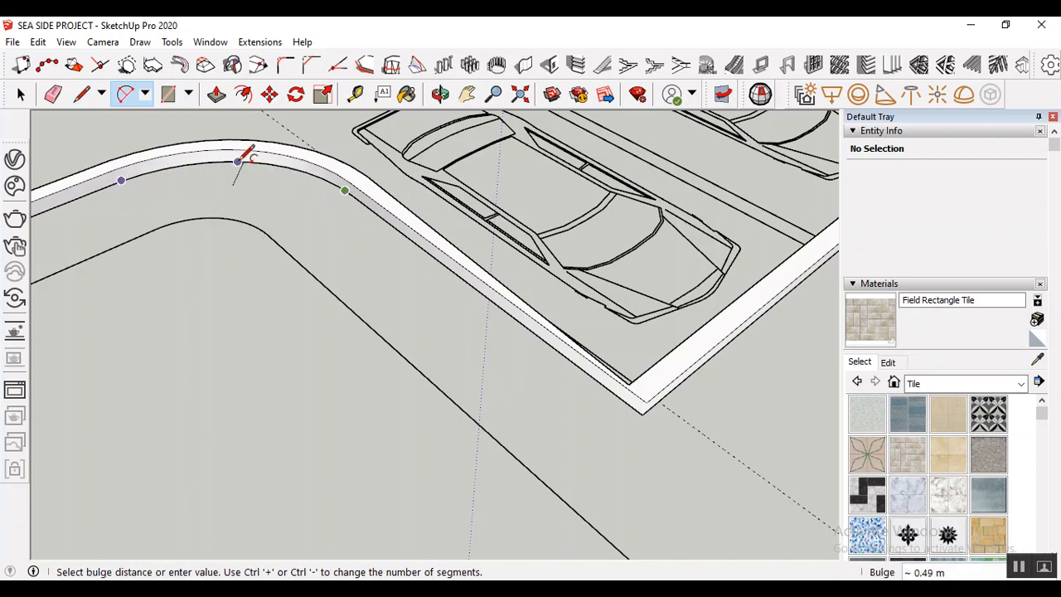
click(238, 161)
scroll(516, 184, down, 3)
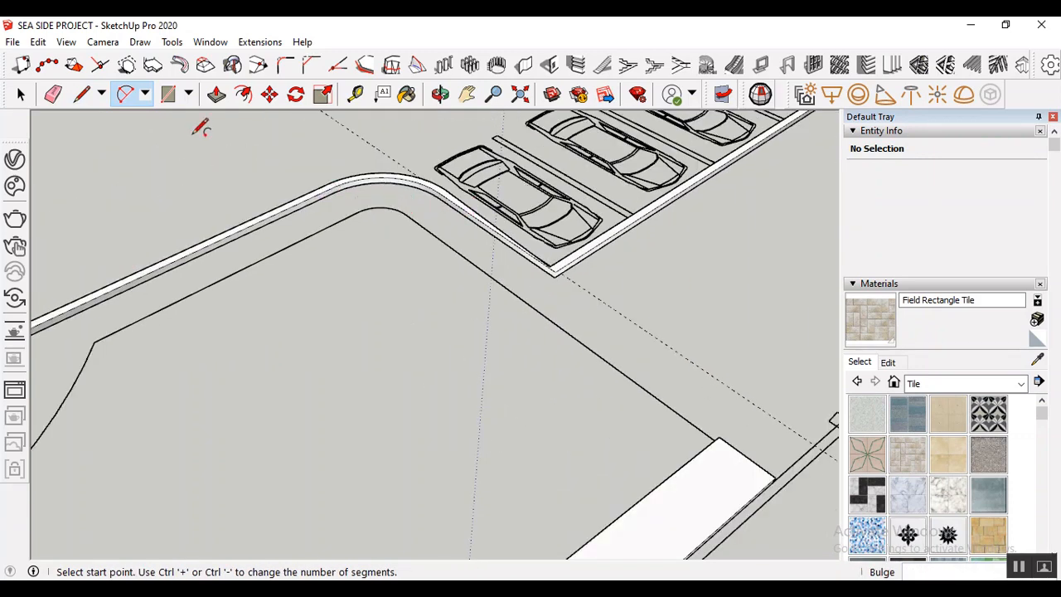
- Draw a line about 7.90 m long from the arc's end along the curb to the sharp corner before the large curve
click(81, 94)
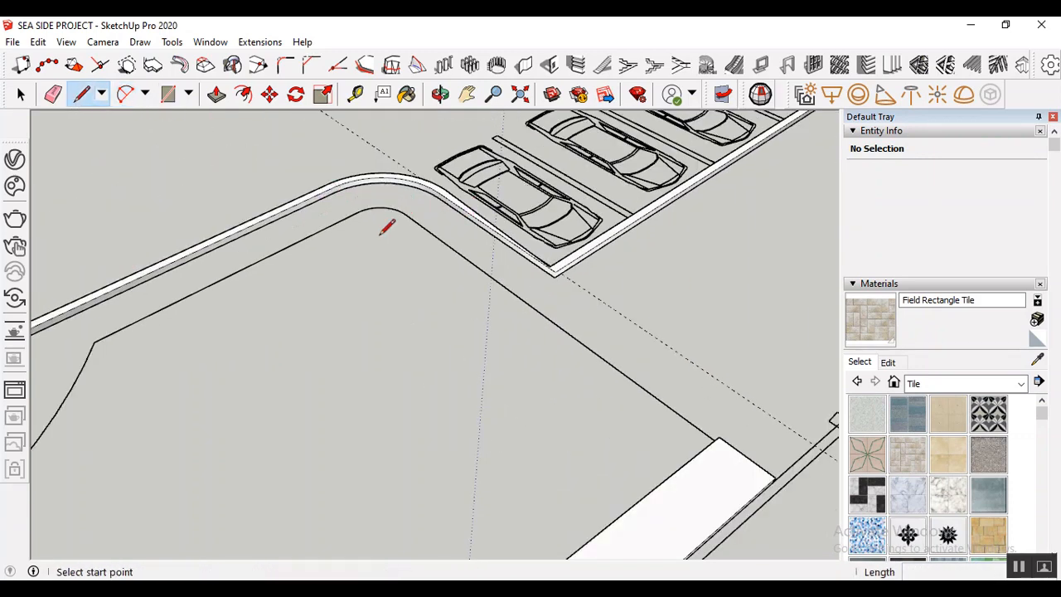
scroll(335, 189, up, 2)
click(336, 189)
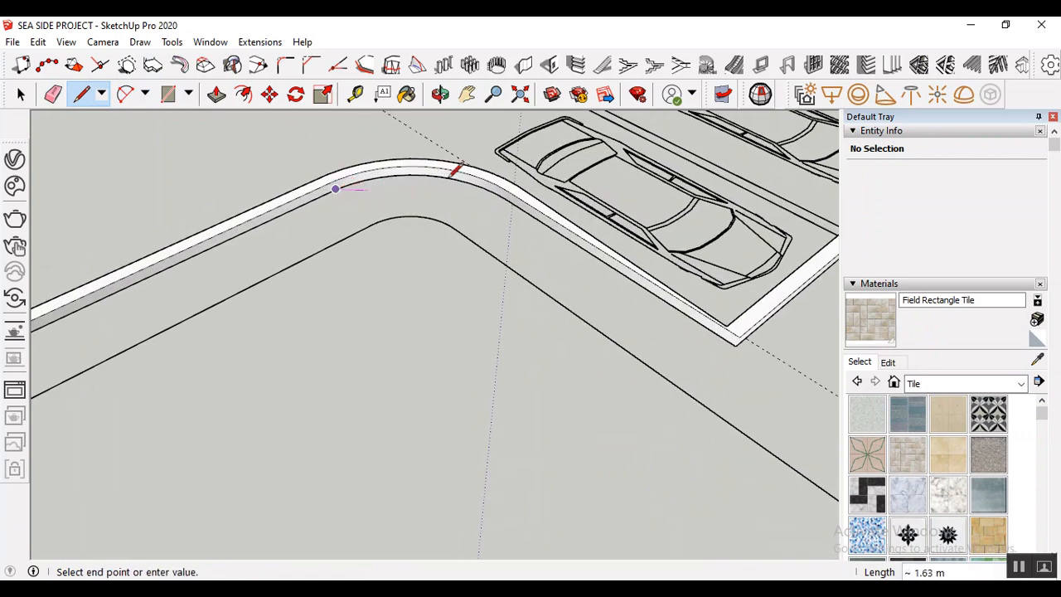
scroll(464, 166, down, 3)
scroll(137, 310, up, 3)
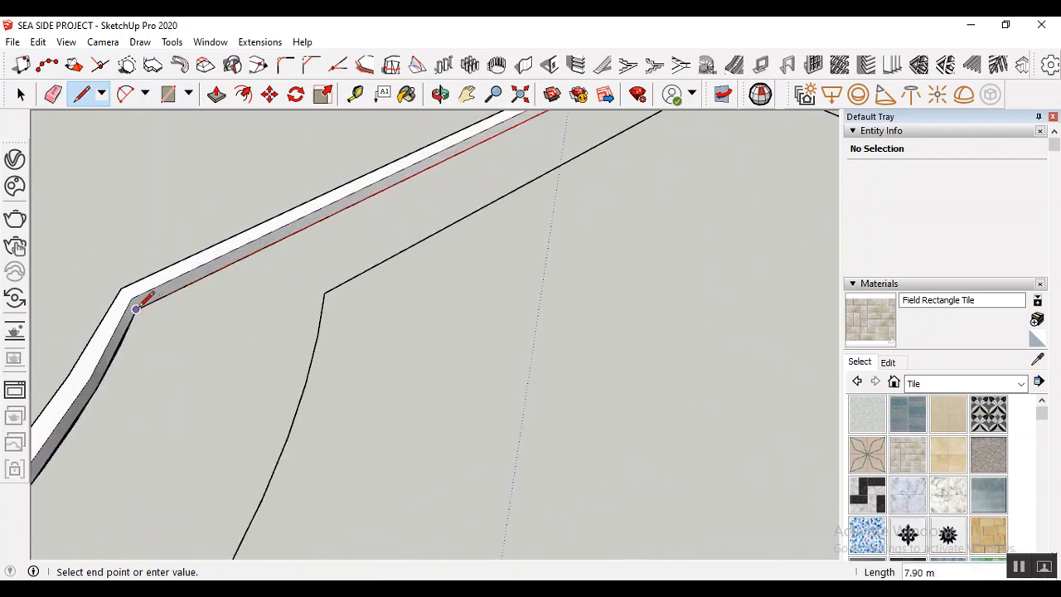
click(139, 309)
scroll(362, 240, down, 3)
scroll(371, 240, down, 1)
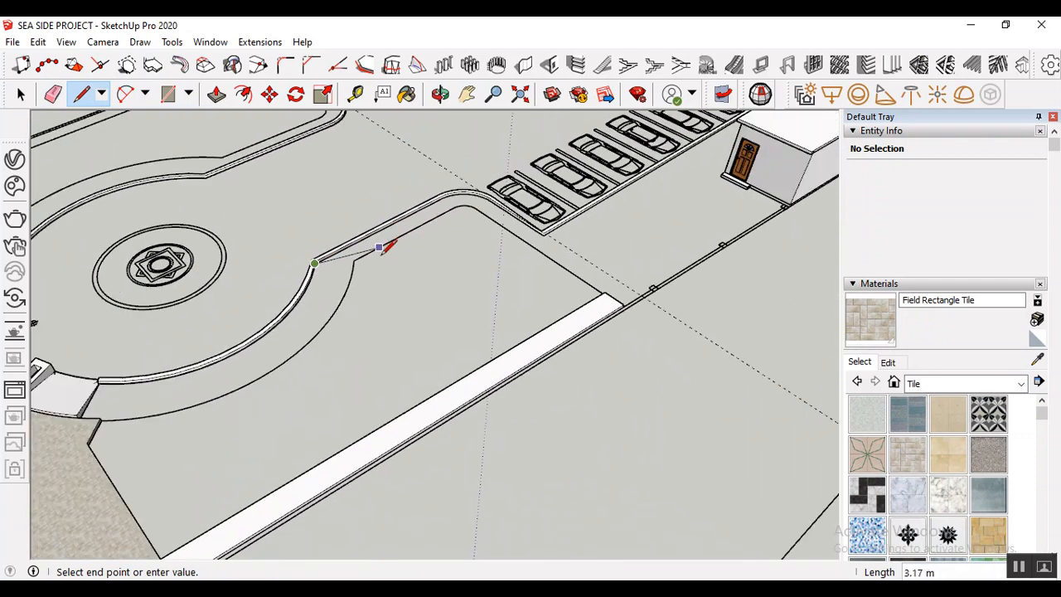
key(Escape)
- Trace the base of the large curved curb with an arc about 10.57 m long, from the sharp corner to the ramp, with a bulge of about 2.33 m
click(125, 93)
scroll(330, 282, up, 6)
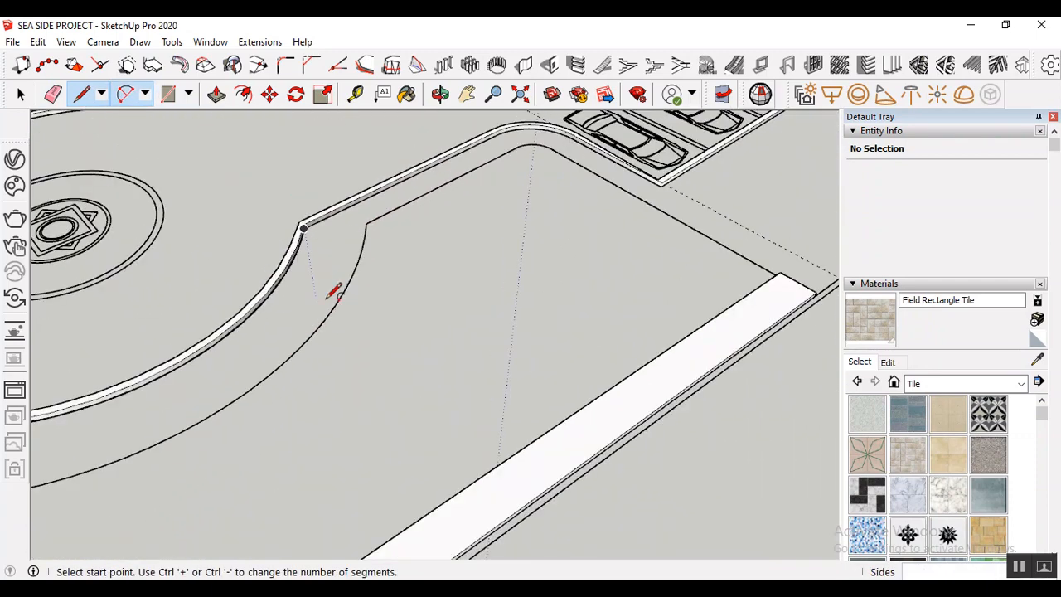
click(294, 206)
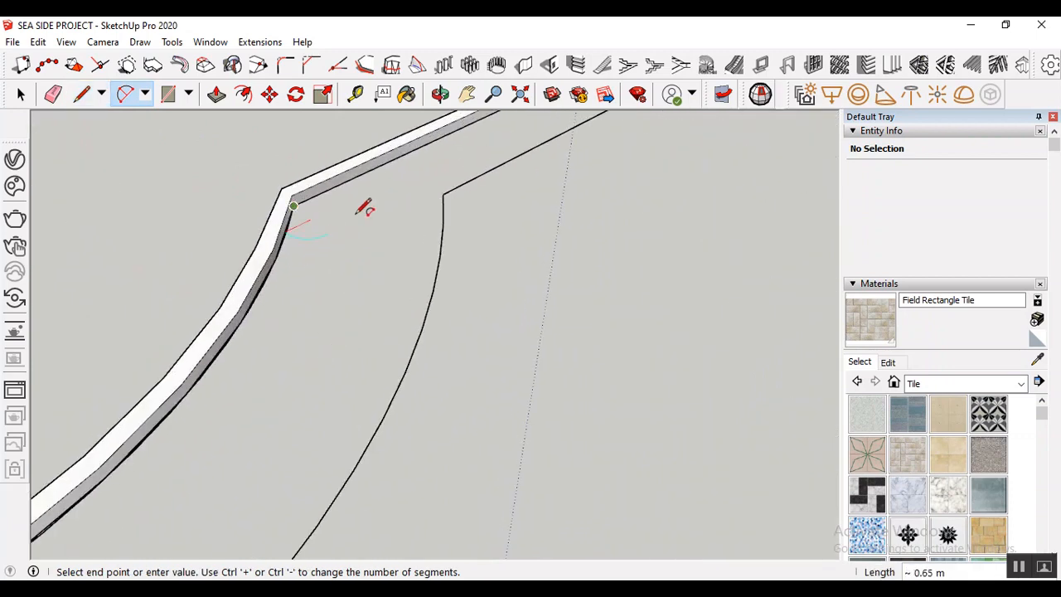
scroll(389, 215, down, 2)
scroll(419, 259, down, 2)
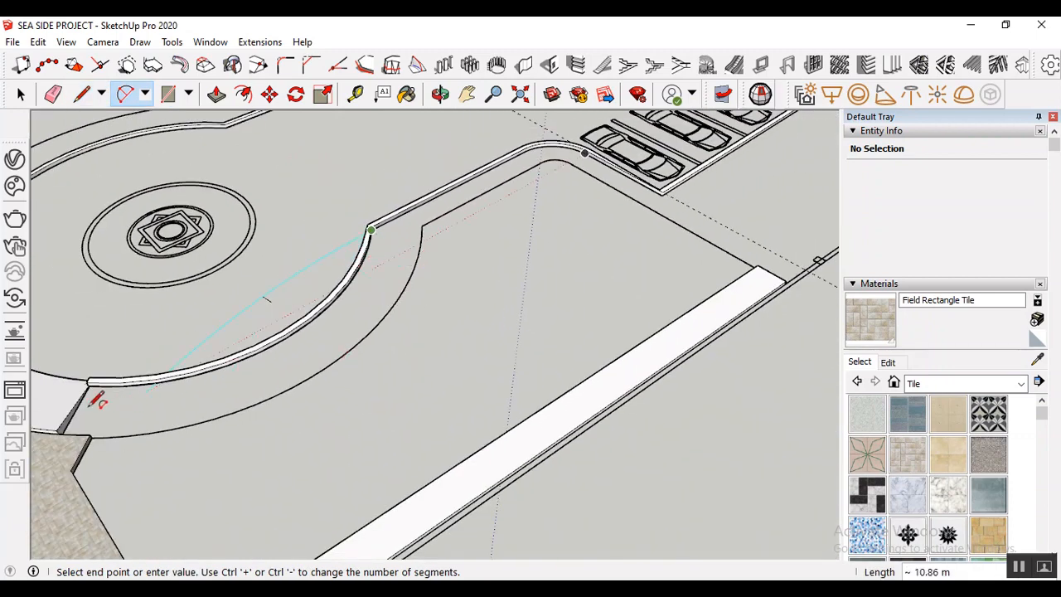
scroll(97, 402, up, 4)
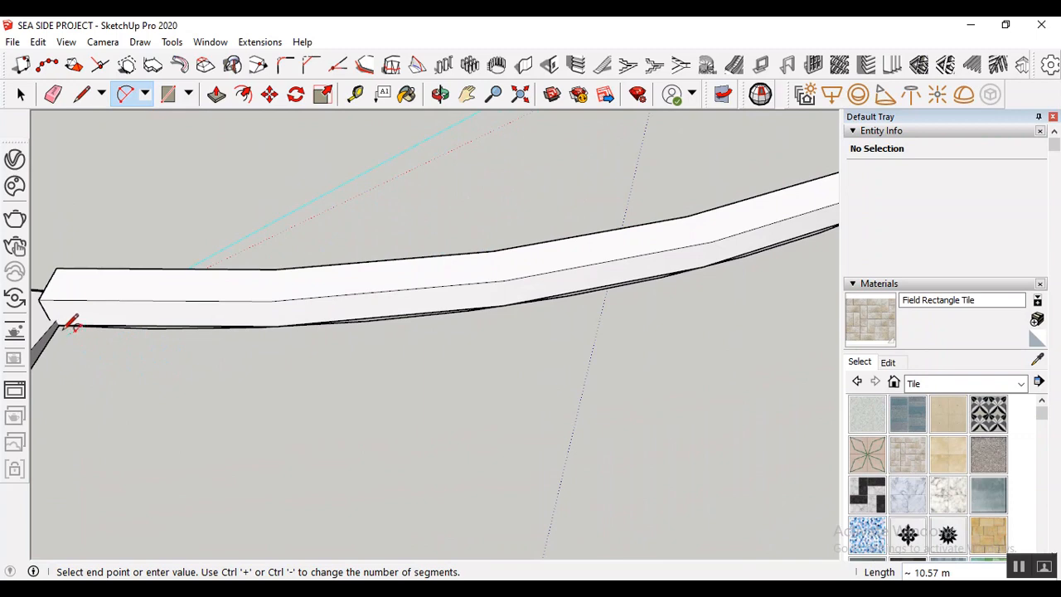
scroll(69, 322, up, 3)
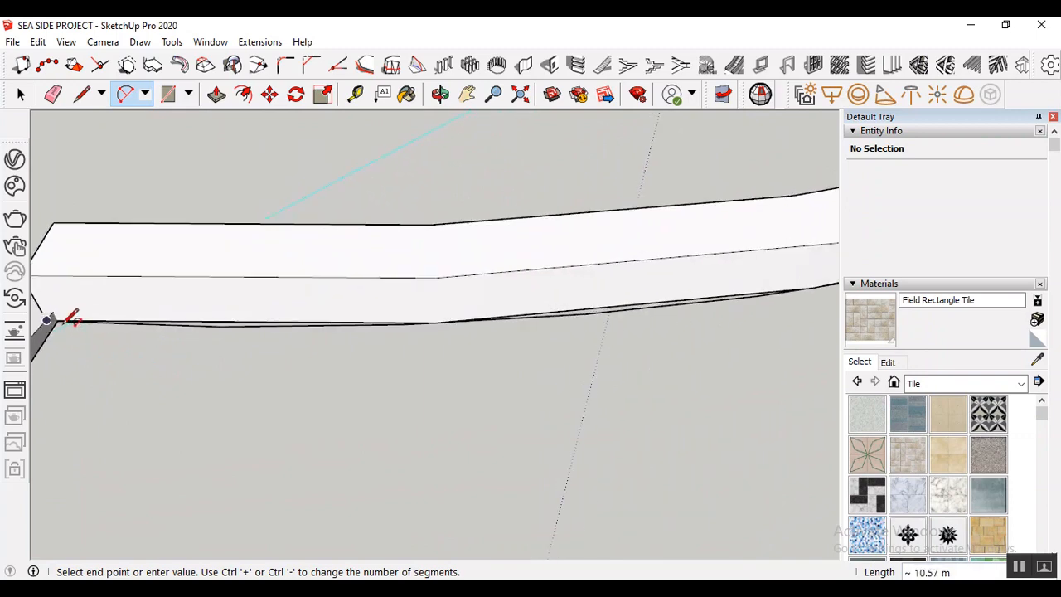
click(70, 320)
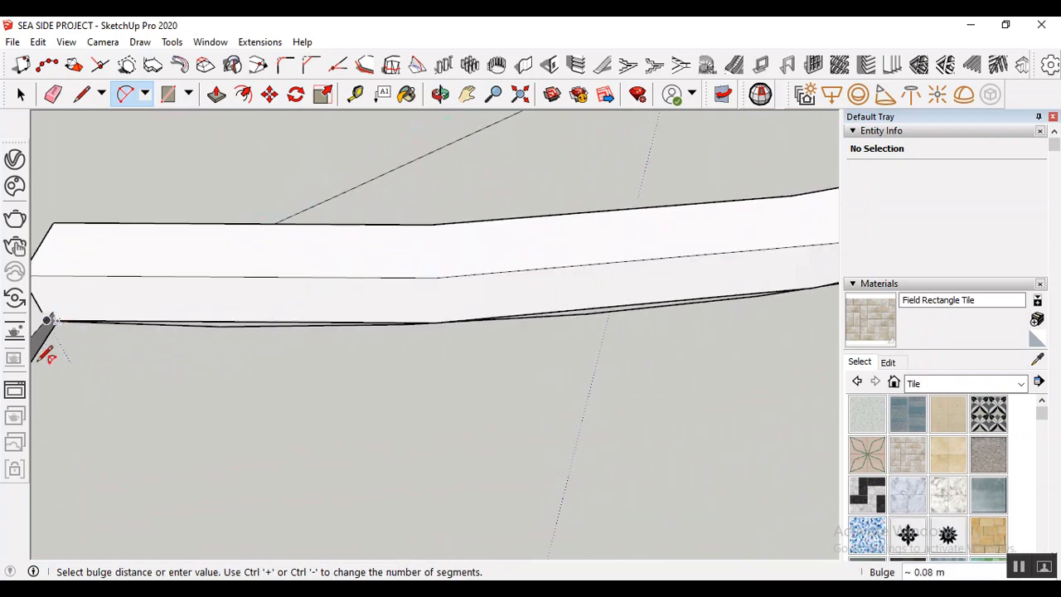
scroll(41, 350, down, 2)
scroll(51, 351, up, 2)
scroll(78, 315, up, 3)
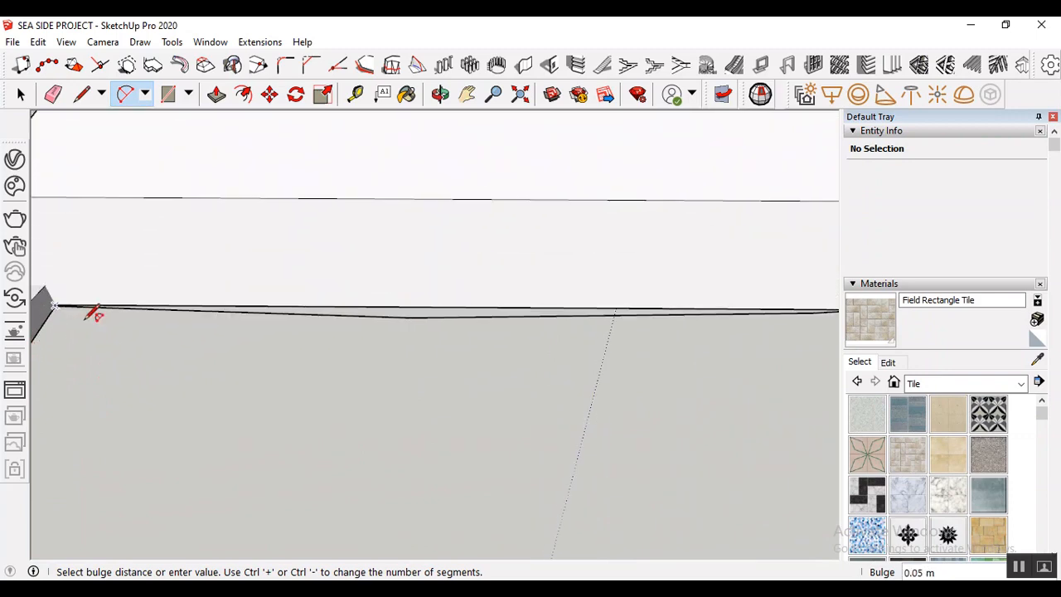
scroll(83, 321, down, 5)
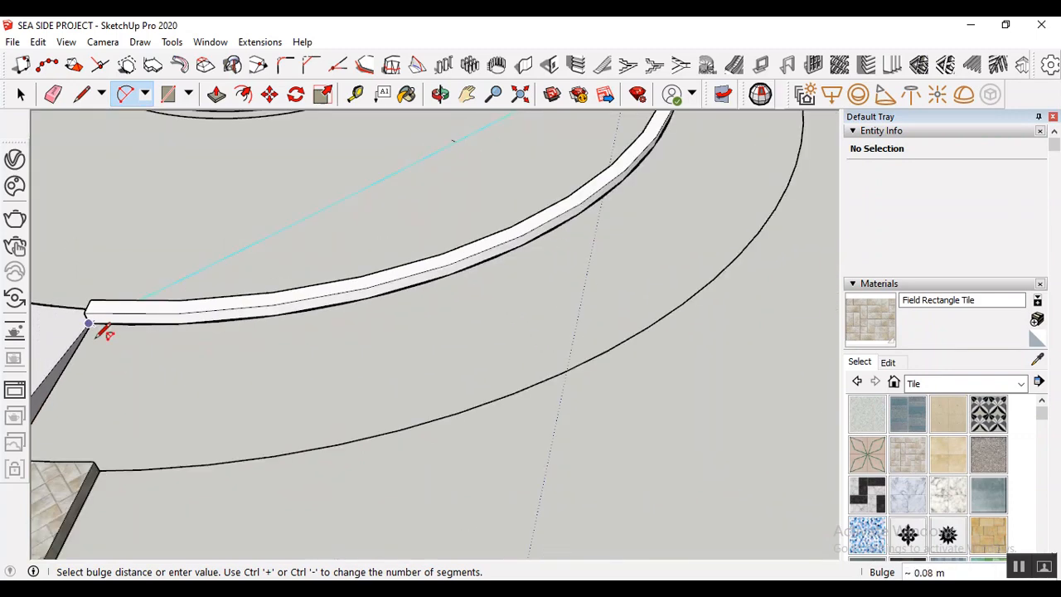
middle_drag(502, 253, 564, 294)
scroll(564, 294, up, 4)
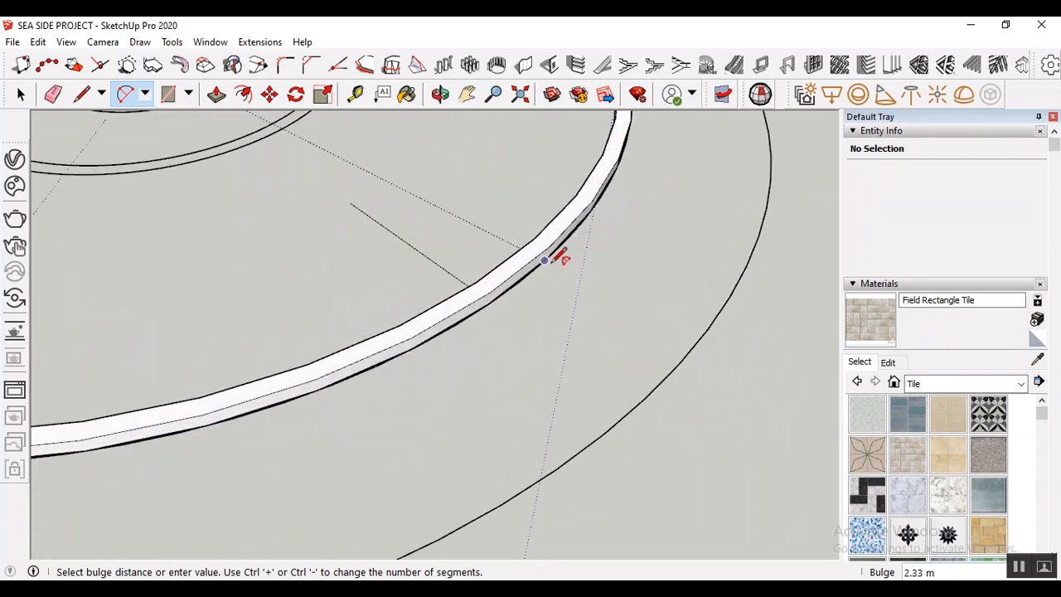
click(548, 262)
scroll(582, 284, down, 5)
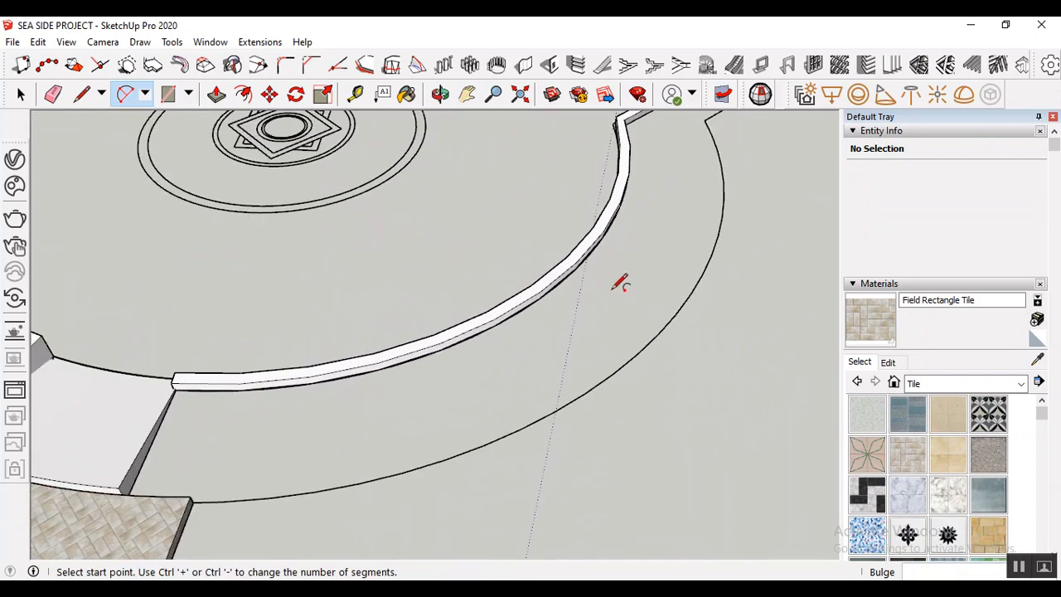
scroll(316, 432, up, 2)
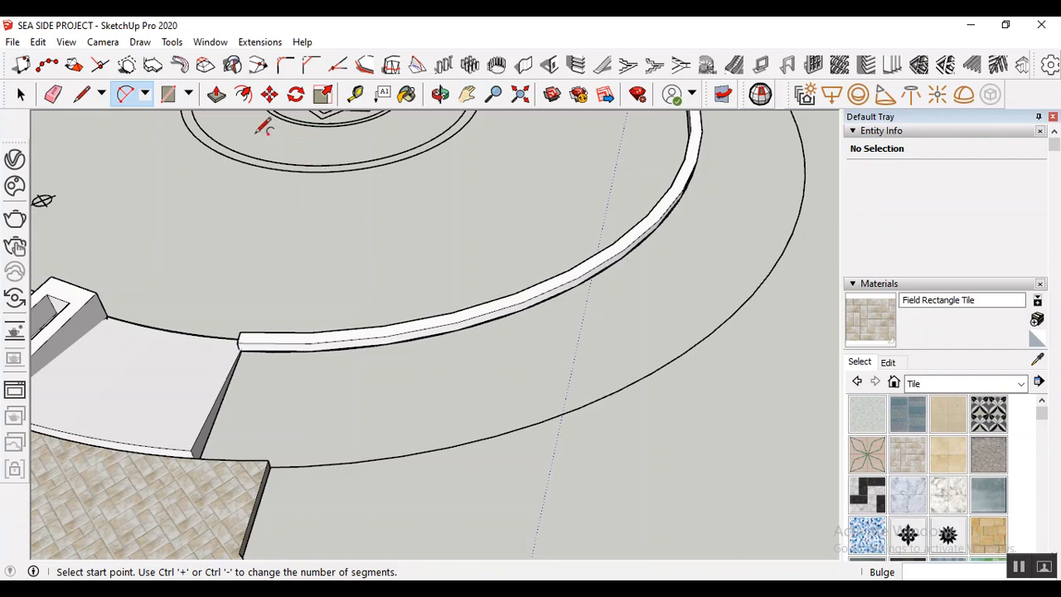
click(440, 94)
drag(392, 413, 229, 262)
scroll(220, 266, up, 3)
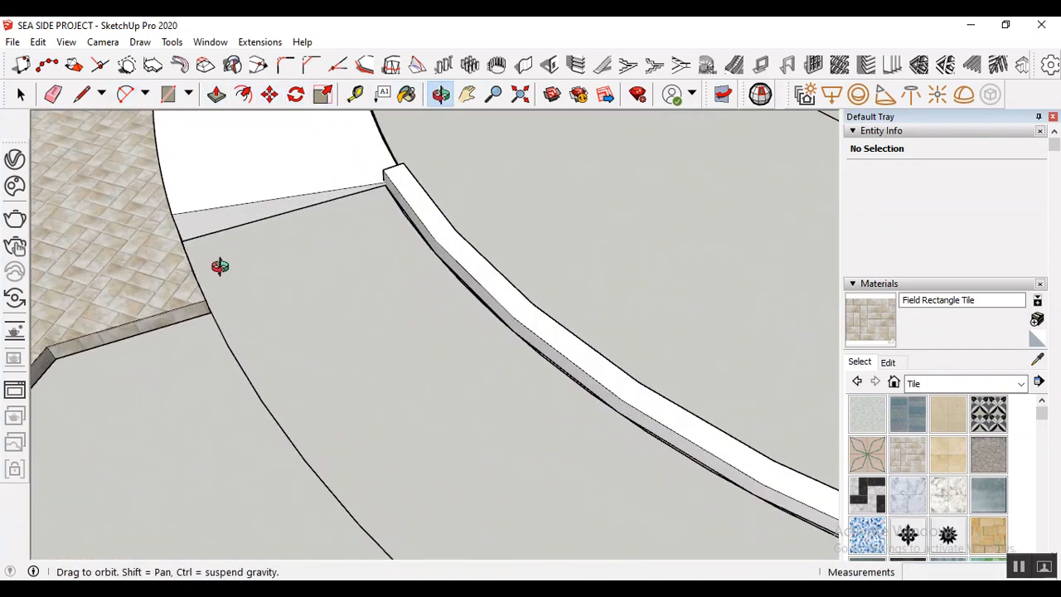
click(81, 94)
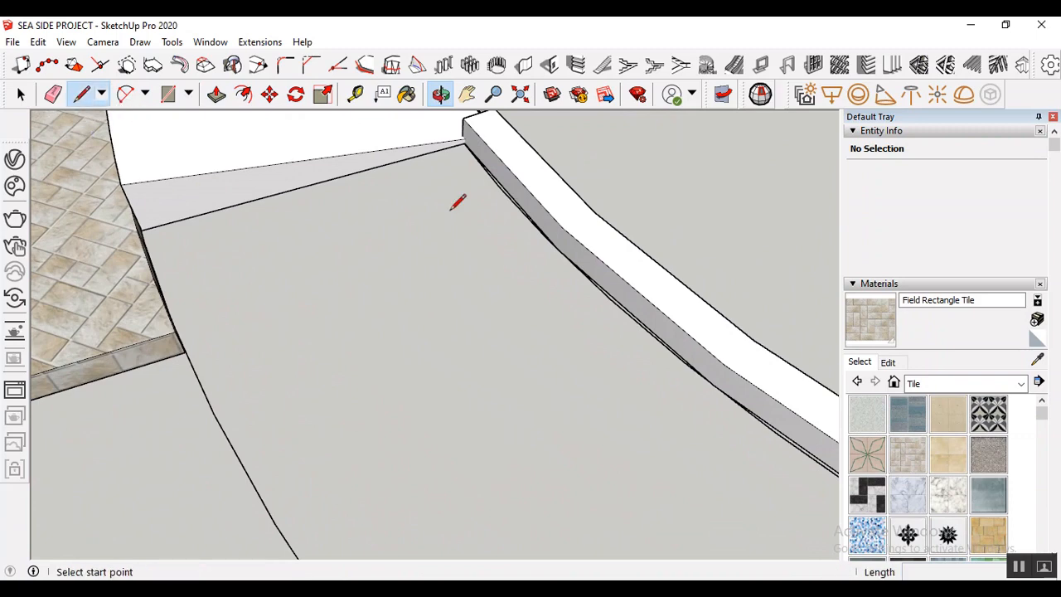
scroll(464, 143, up, 4)
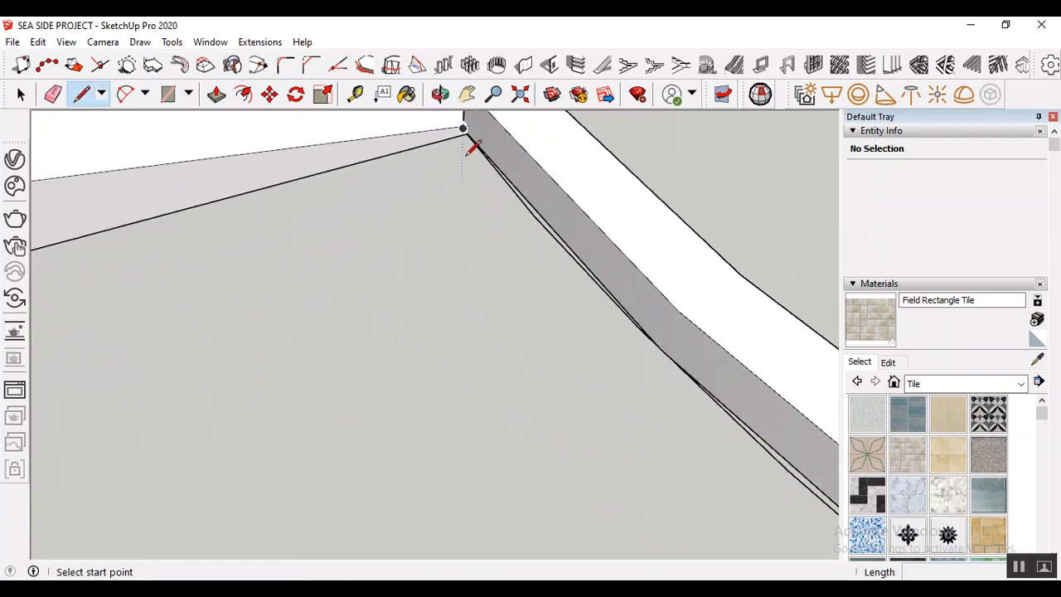
scroll(473, 130, up, 2)
click(466, 132)
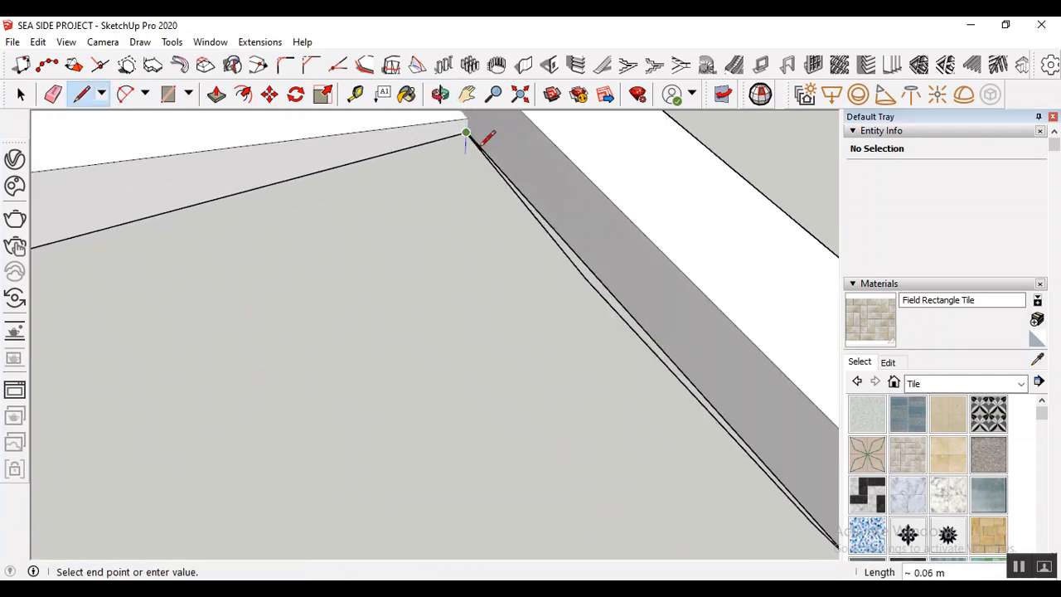
scroll(488, 133, down, 3)
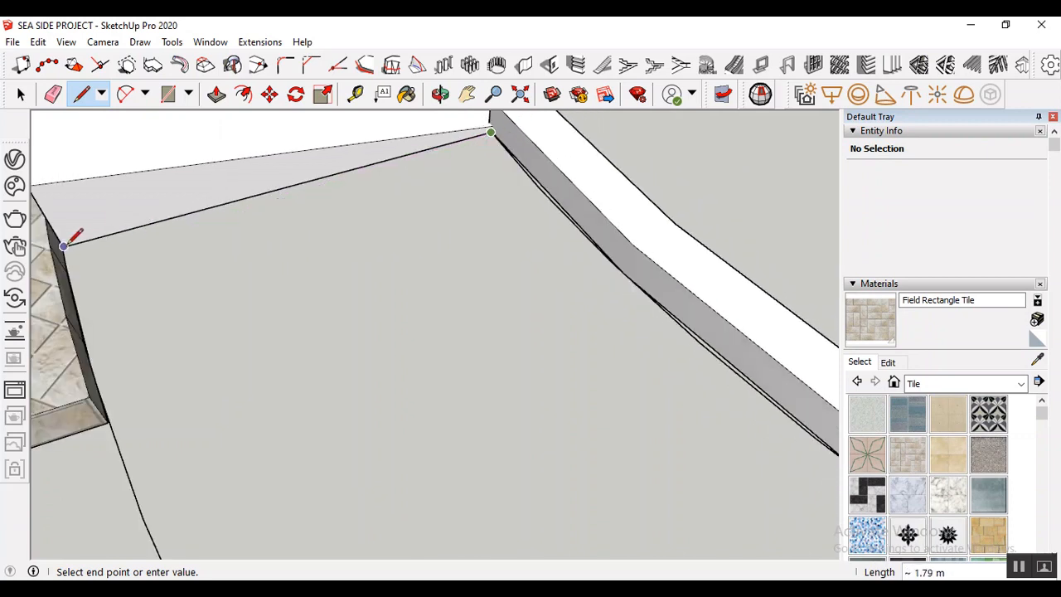
key(Escape)
scroll(190, 242, down, 1)
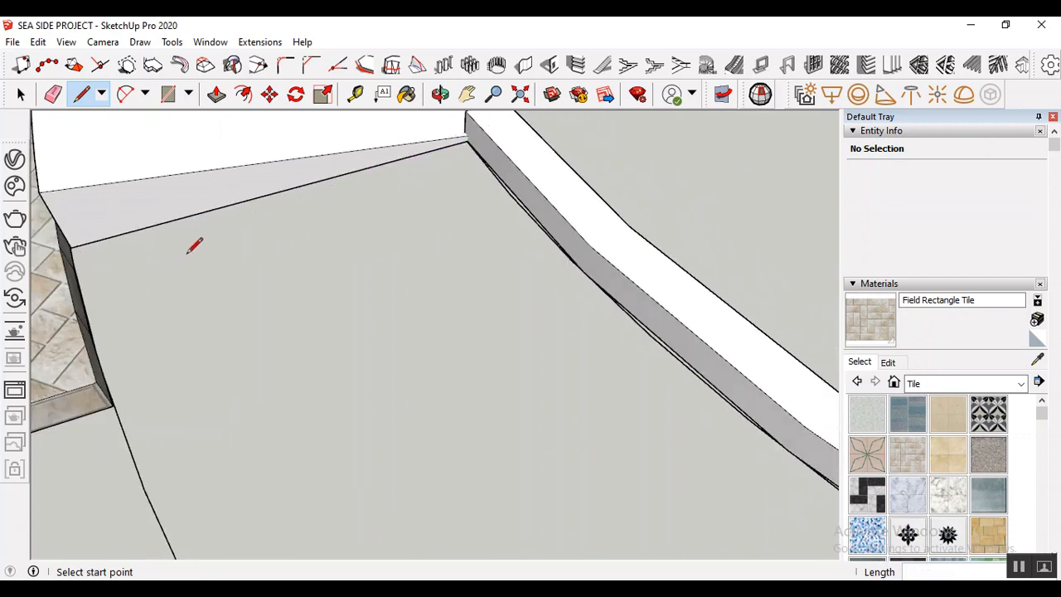
- Trace the outer curved outline with an arc from the ramp's outer corner to the outline's sharp corner, with a bulge of about 2.98 m
click(126, 94)
click(72, 248)
scroll(91, 249, down, 5)
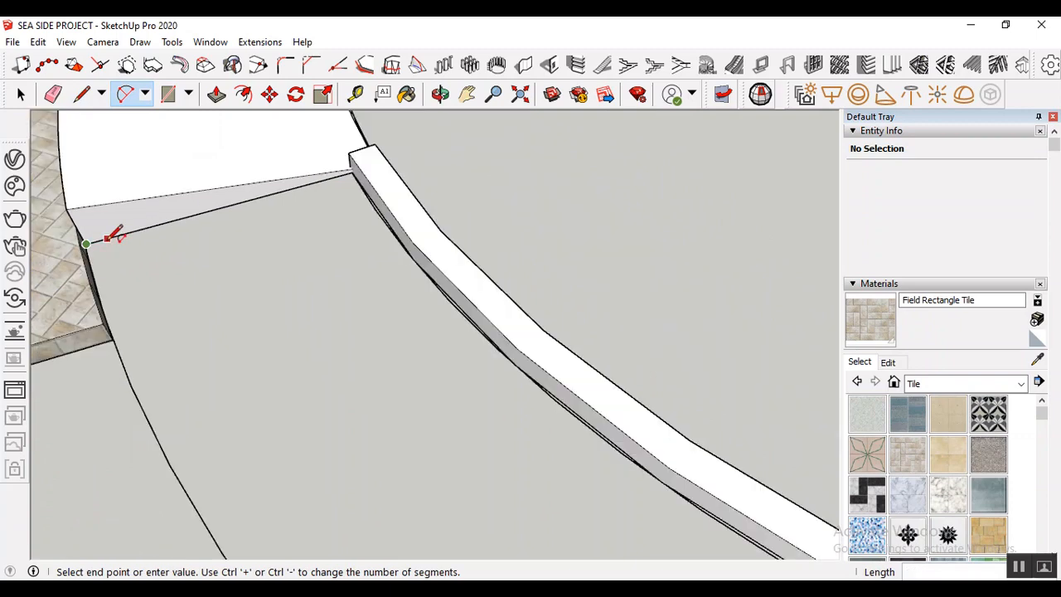
scroll(96, 252, down, 1)
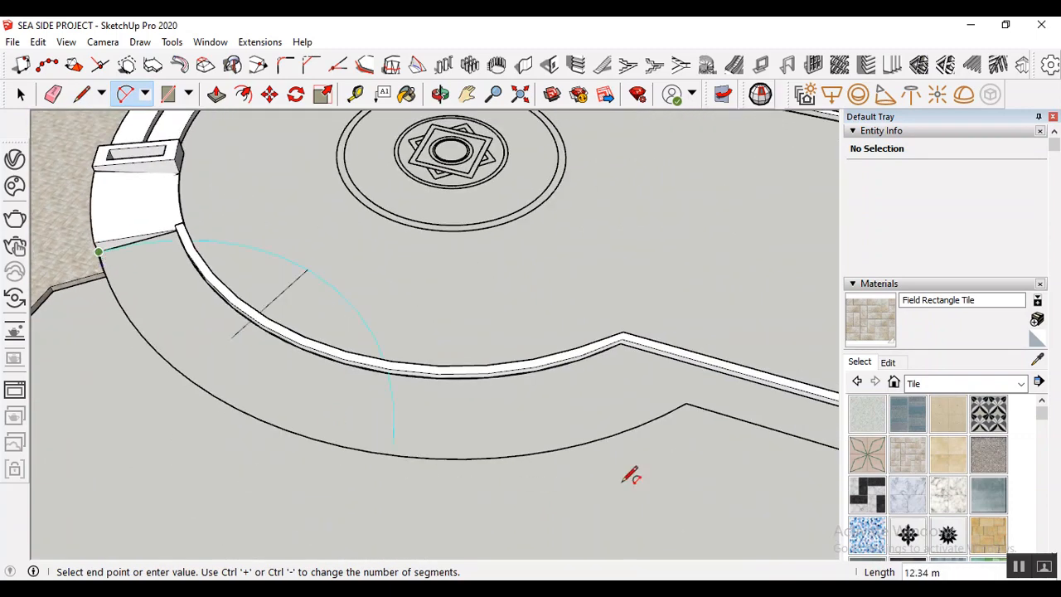
click(686, 403)
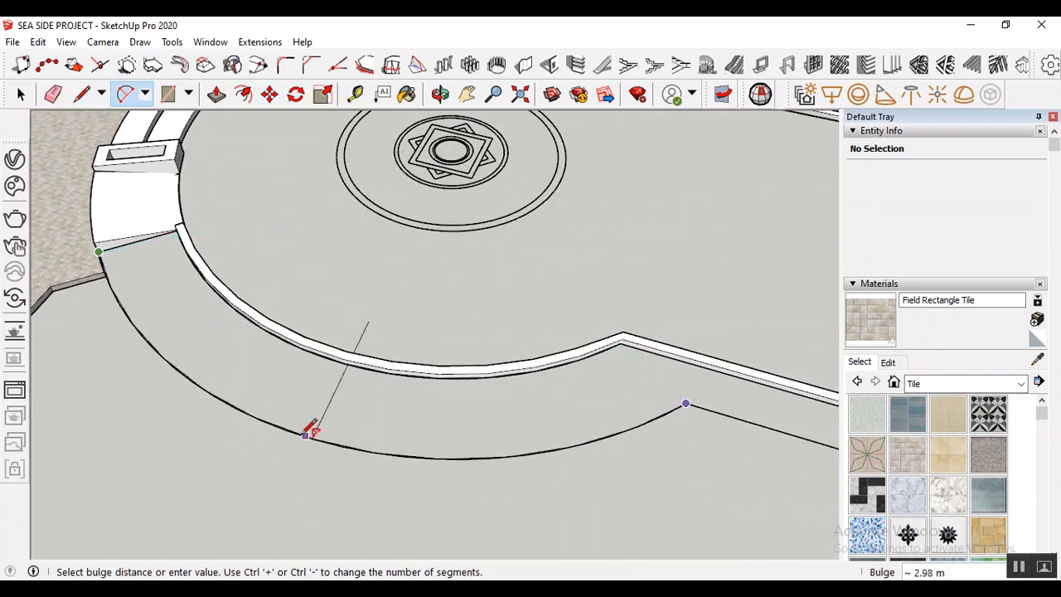
click(389, 428)
scroll(375, 392, down, 2)
scroll(533, 408, up, 3)
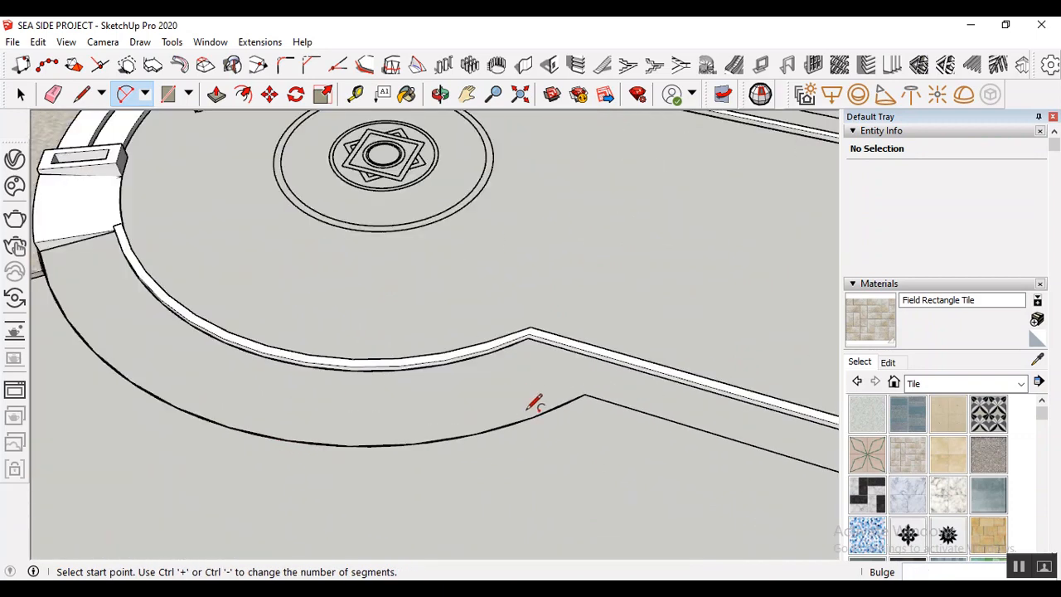
scroll(332, 379, down, 3)
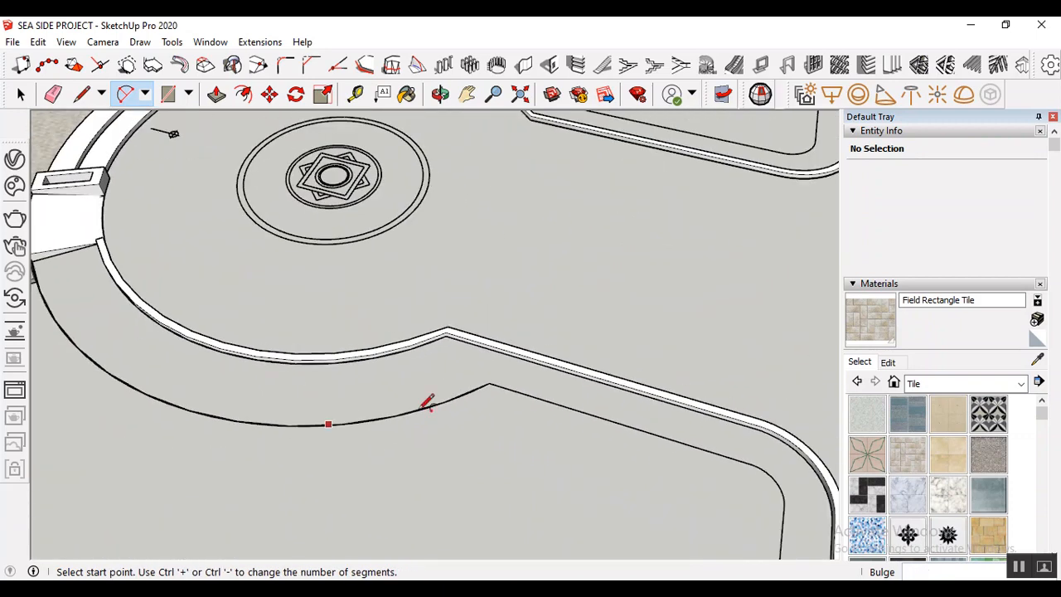
- Draw a line about 7.90 m long along the straight curb's base from its sharp corner to the start of the rounded bend
click(81, 94)
scroll(449, 334, up, 4)
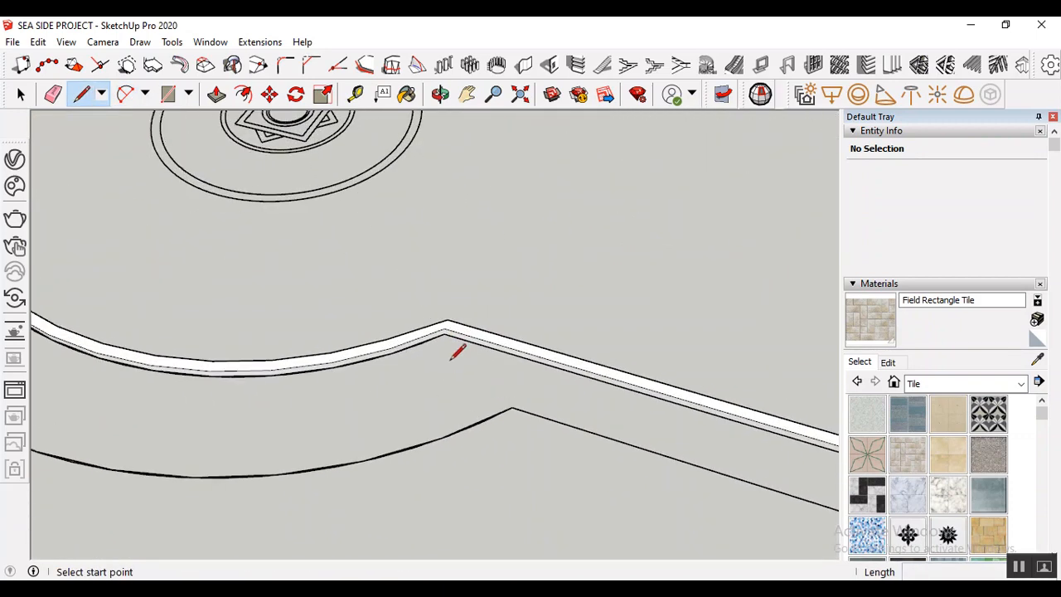
click(442, 314)
scroll(72, 244, down, 4)
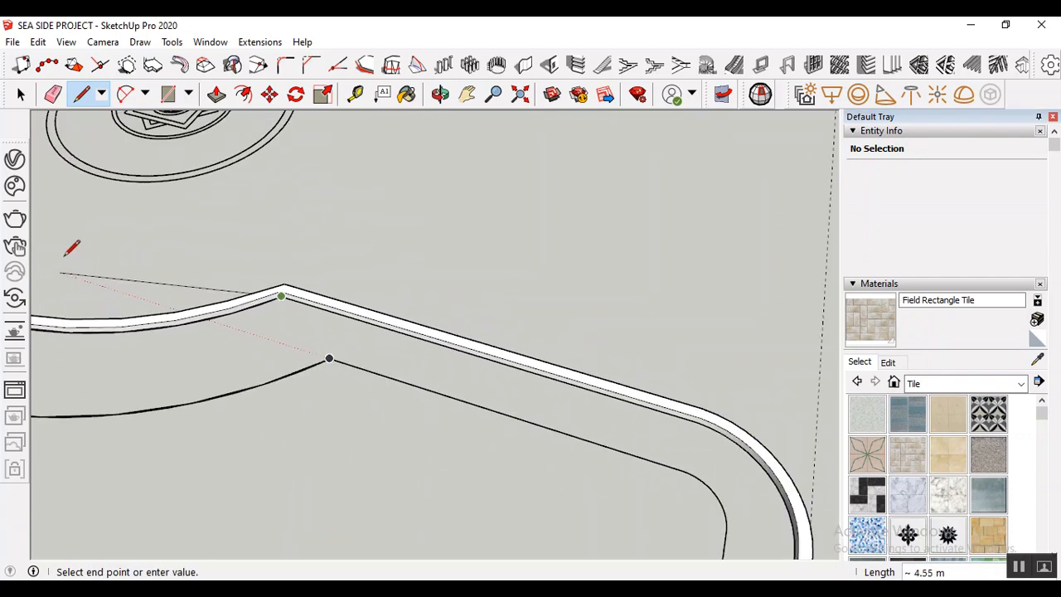
scroll(644, 467, up, 4)
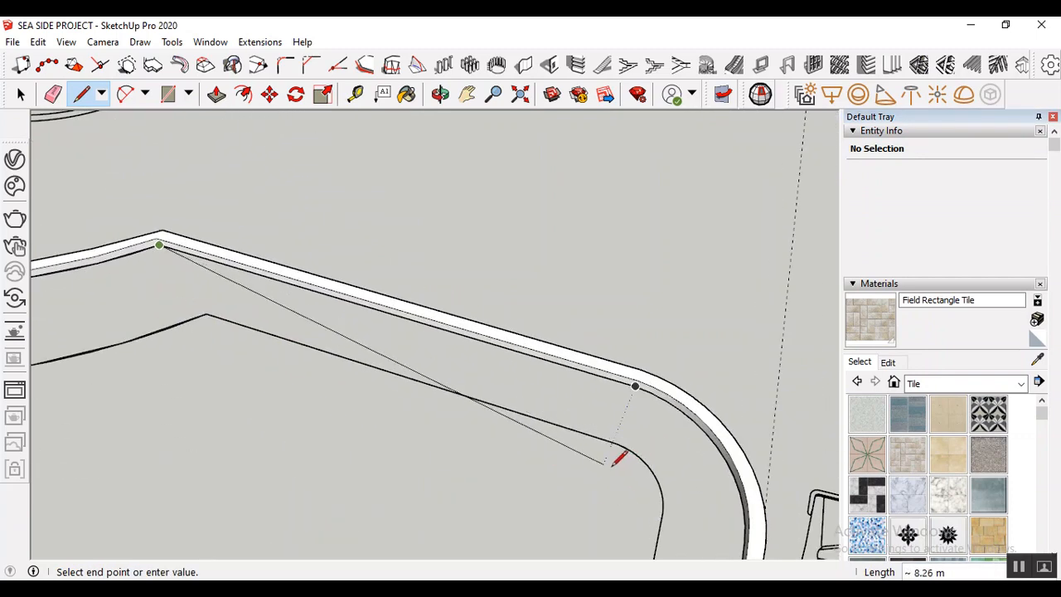
click(635, 386)
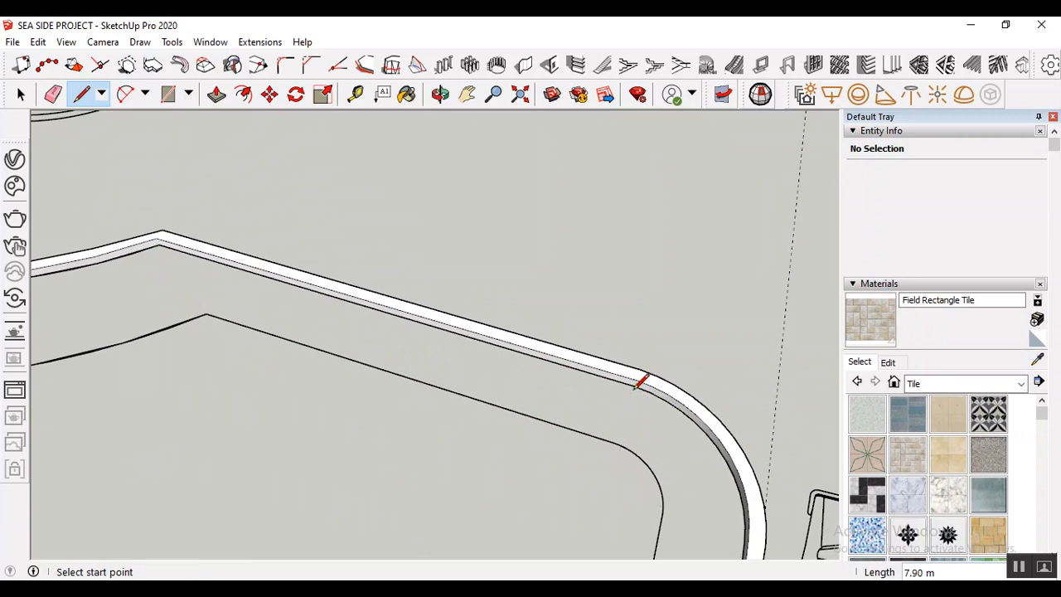
- Draw a line over the straight outline parallel to the curb, from its sharp corner to the start of its rounded corner
click(206, 314)
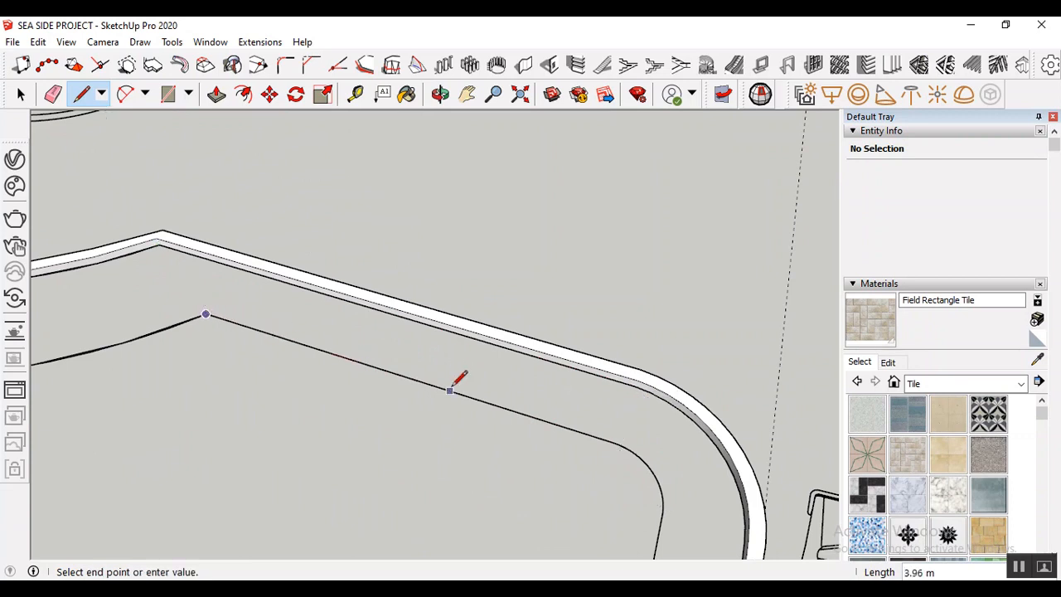
click(612, 442)
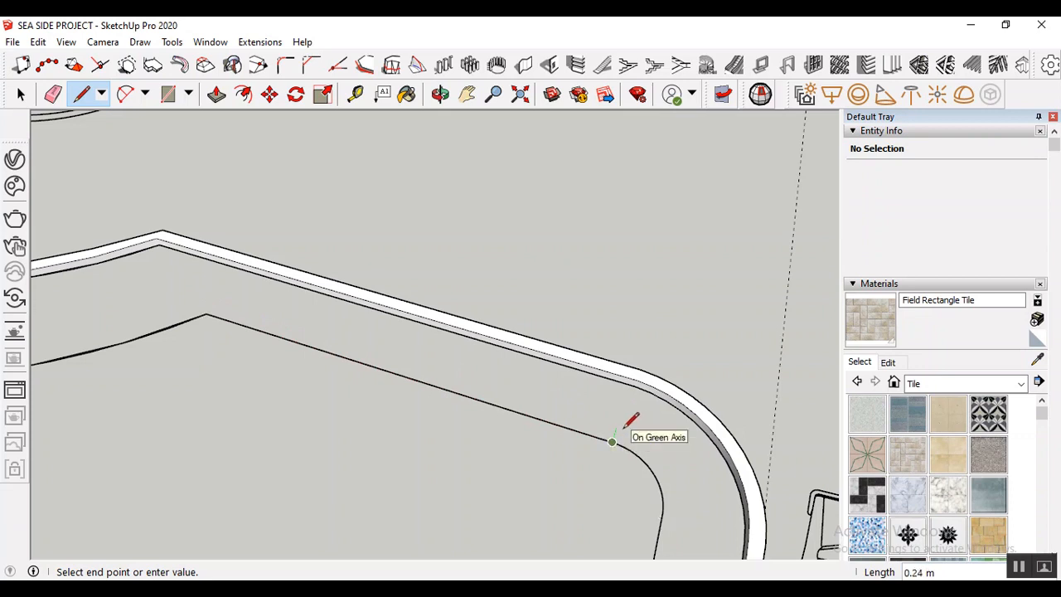
click(618, 420)
key(Escape)
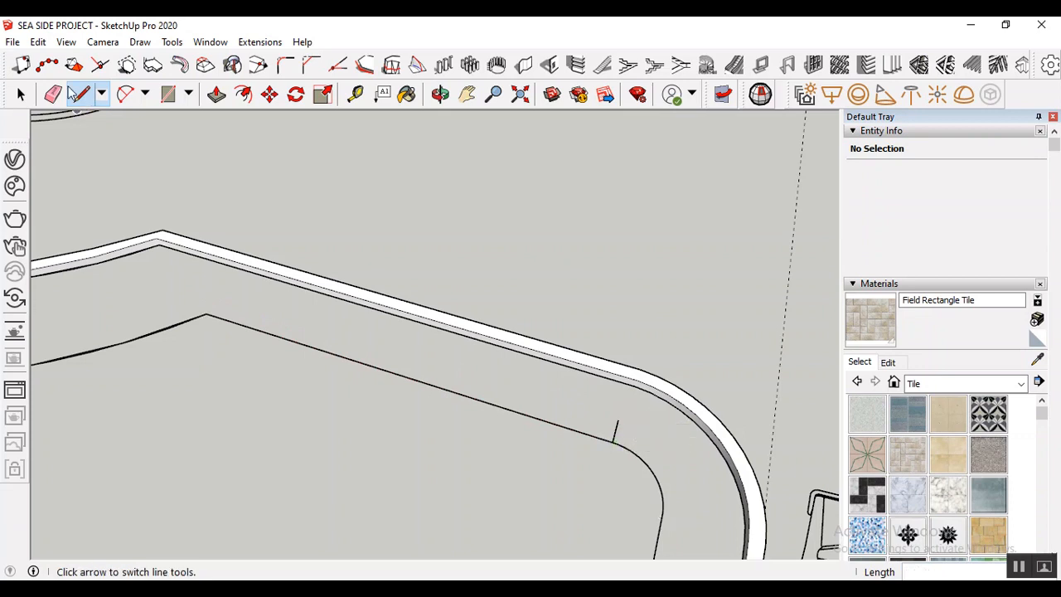
- Trace the outline's rounded corner with an arc about 1.10 m long and with a bulge of about 0.23 m
click(125, 94)
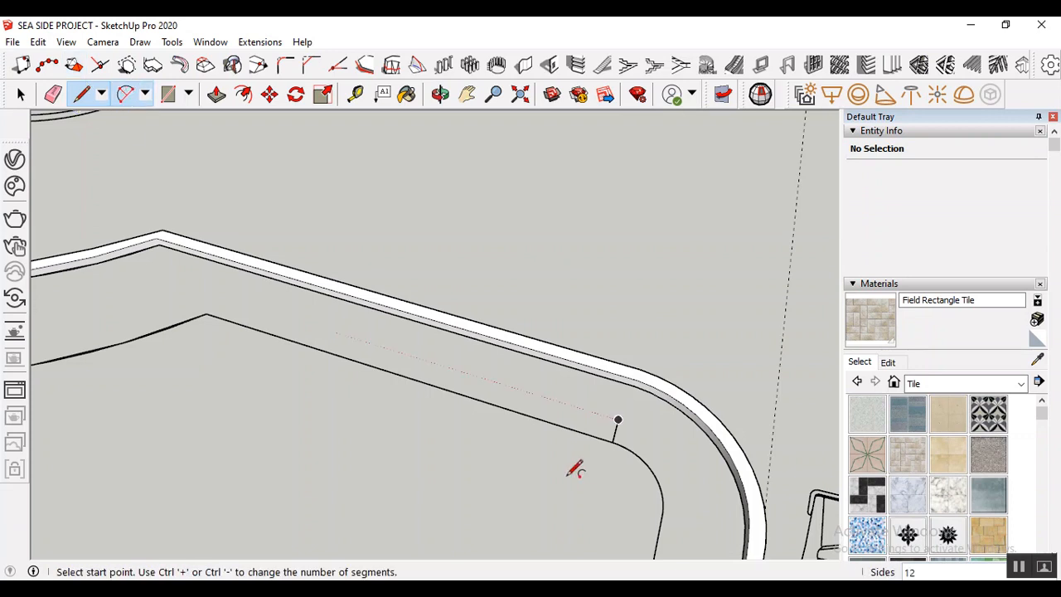
click(614, 440)
scroll(685, 458, down, 1)
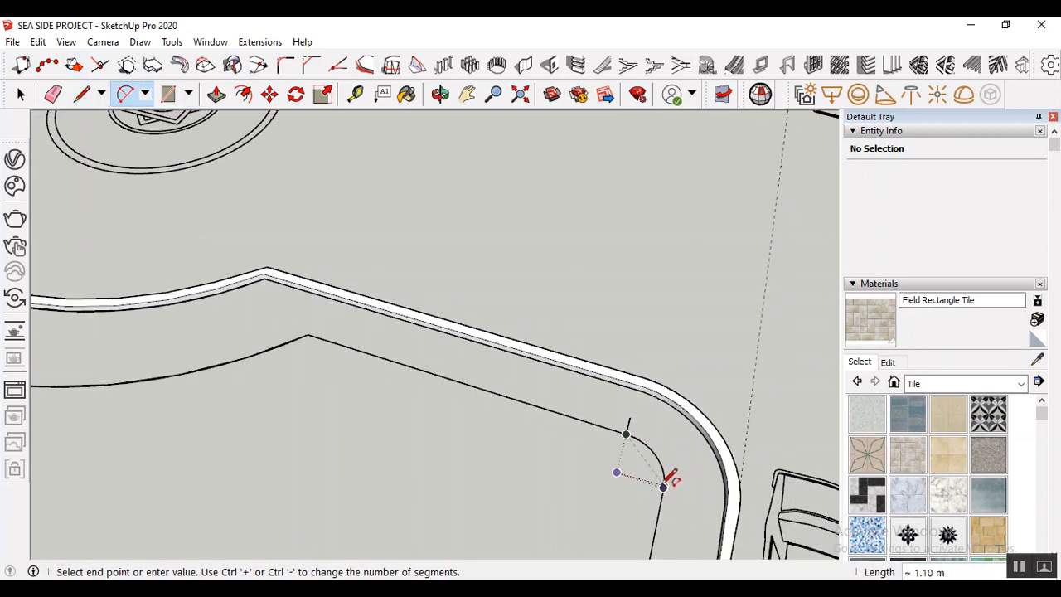
scroll(664, 489, up, 1)
click(663, 486)
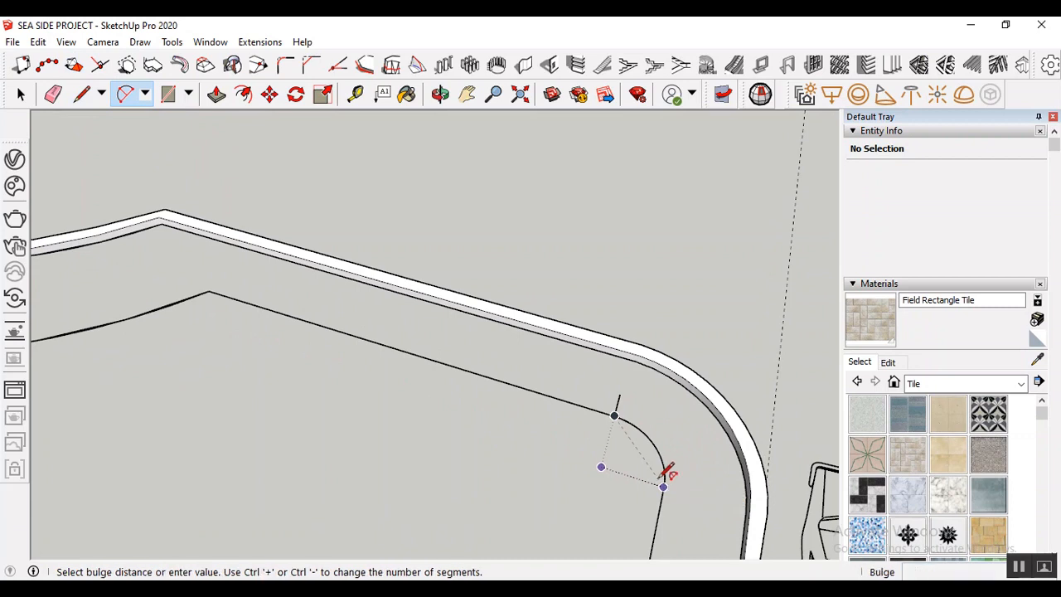
click(668, 437)
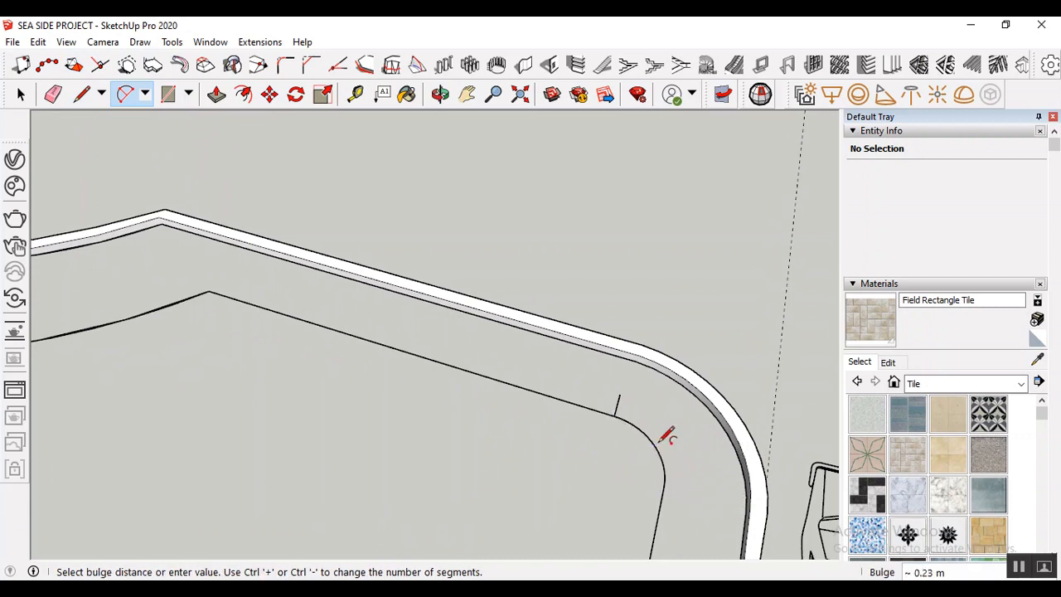
- Draw a line about 9.41 m long over the outline, from the end of its rounded corner to its corner at the boundary
click(81, 94)
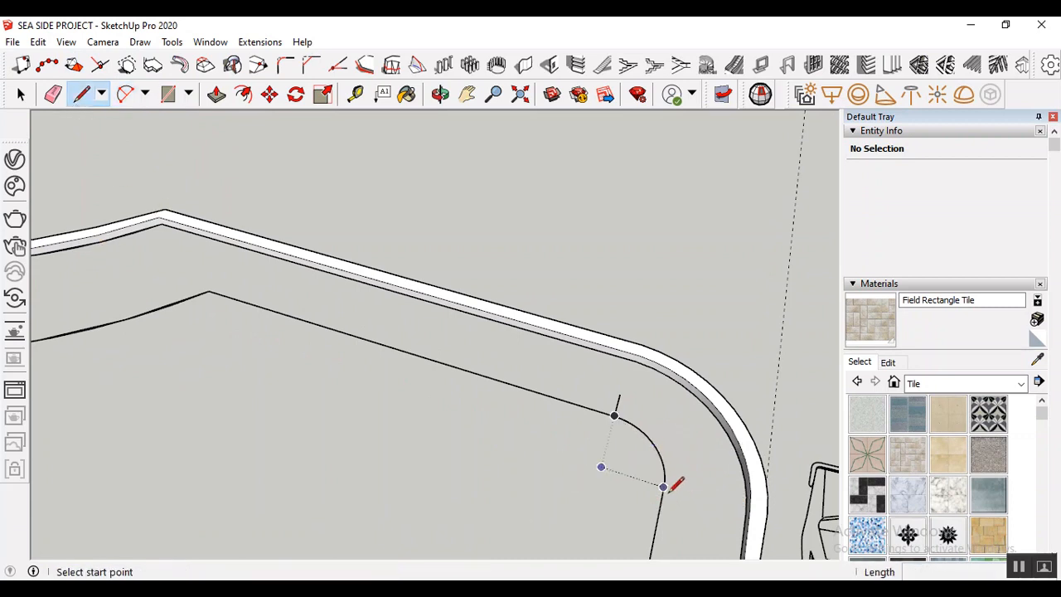
click(663, 487)
scroll(540, 315, down, 5)
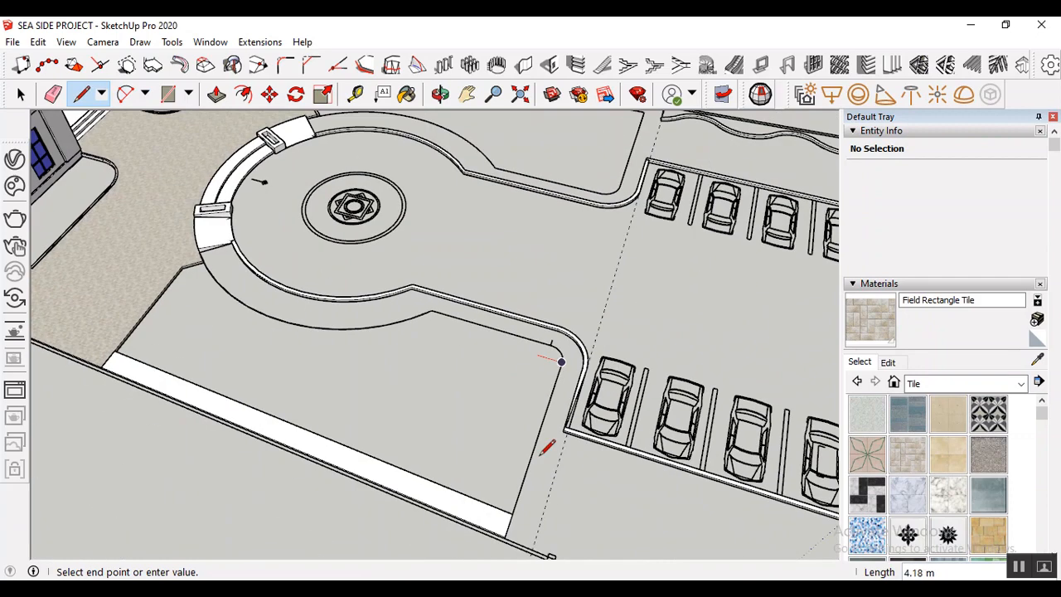
scroll(525, 545, up, 7)
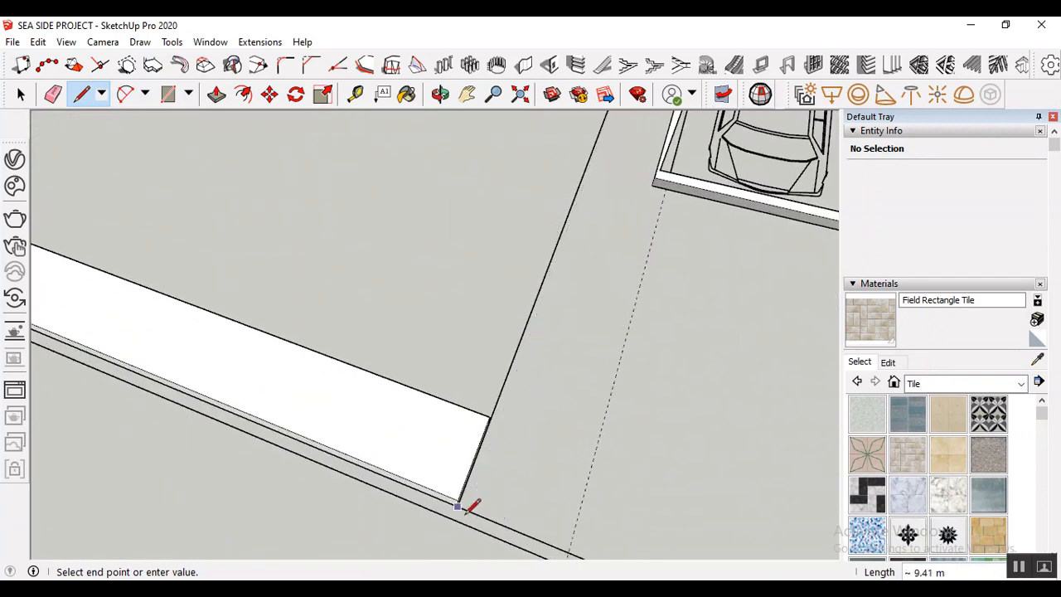
click(461, 506)
- Close the strip's end along the boundary and draw a line about 9.47 m long from there to the curb bend's base
scroll(505, 484, down, 1)
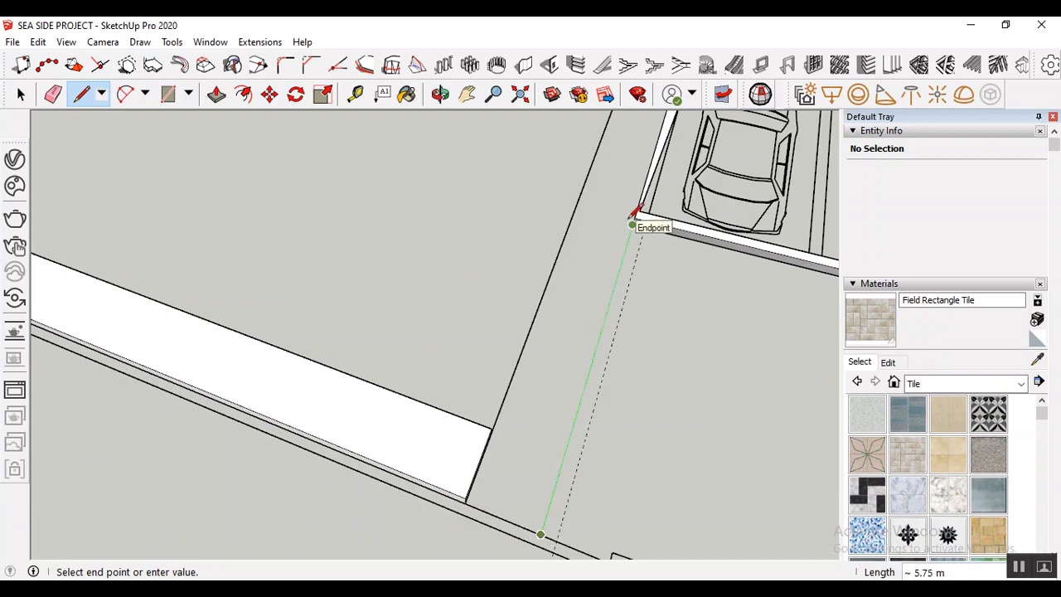
scroll(614, 348, down, 5)
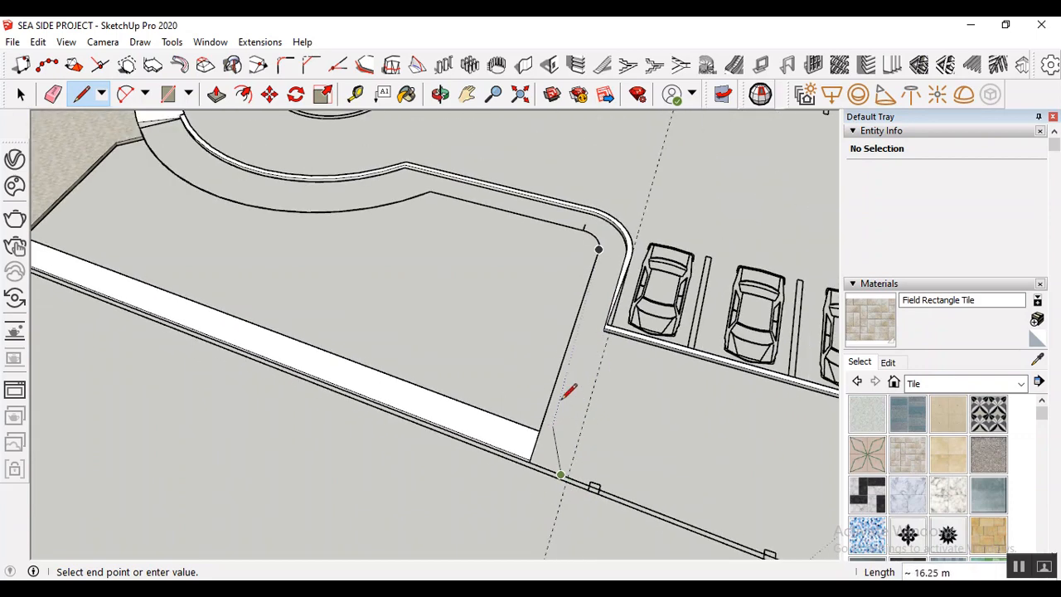
scroll(563, 399, up, 8)
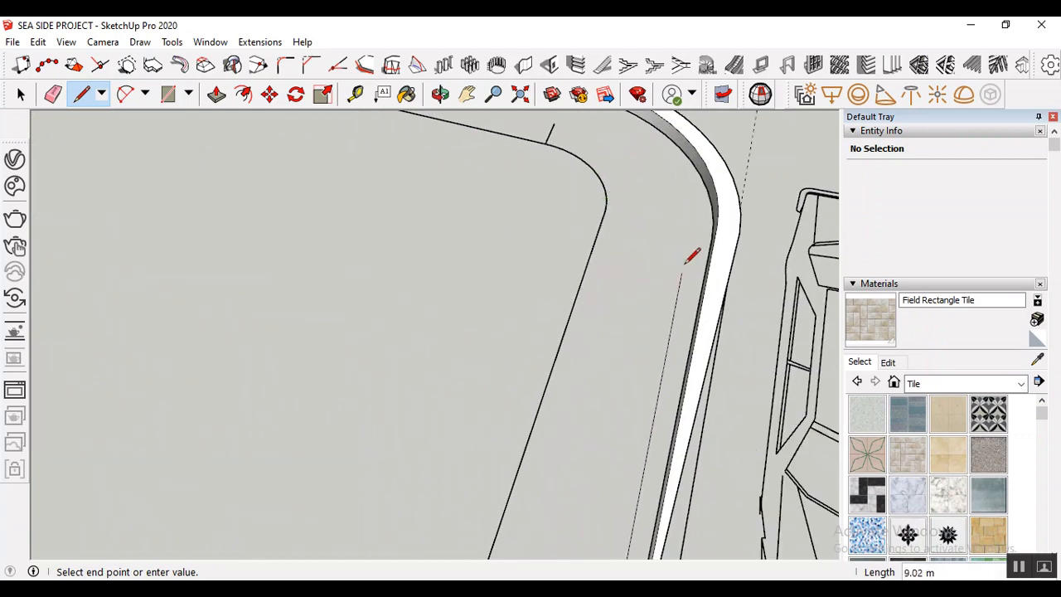
scroll(713, 237, up, 2)
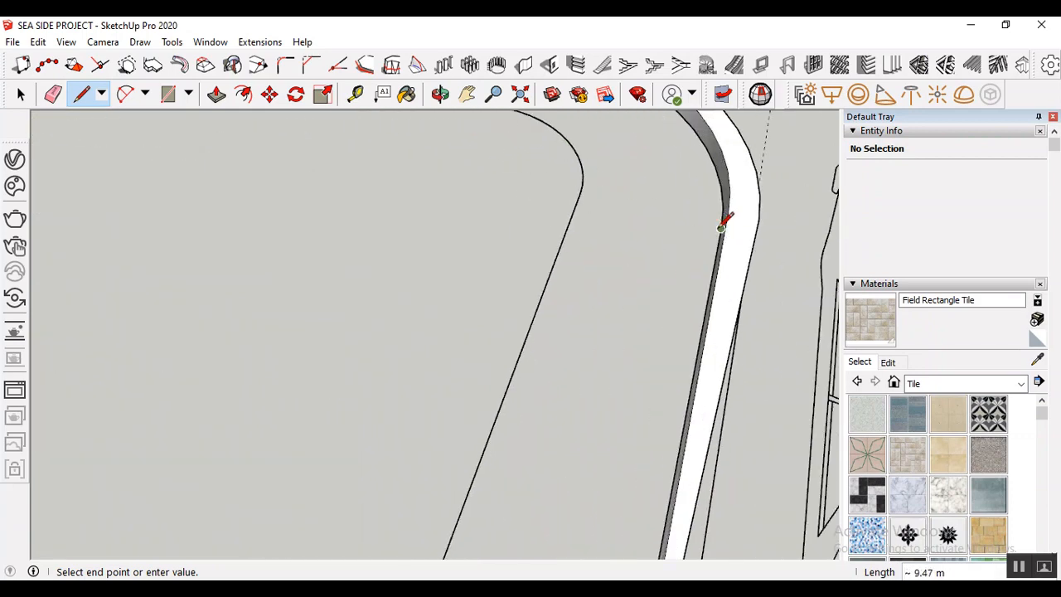
click(722, 226)
- Try to form the strip's face with a line across its straight leg beside the parking, and undo the attempt
scroll(711, 266, down, 6)
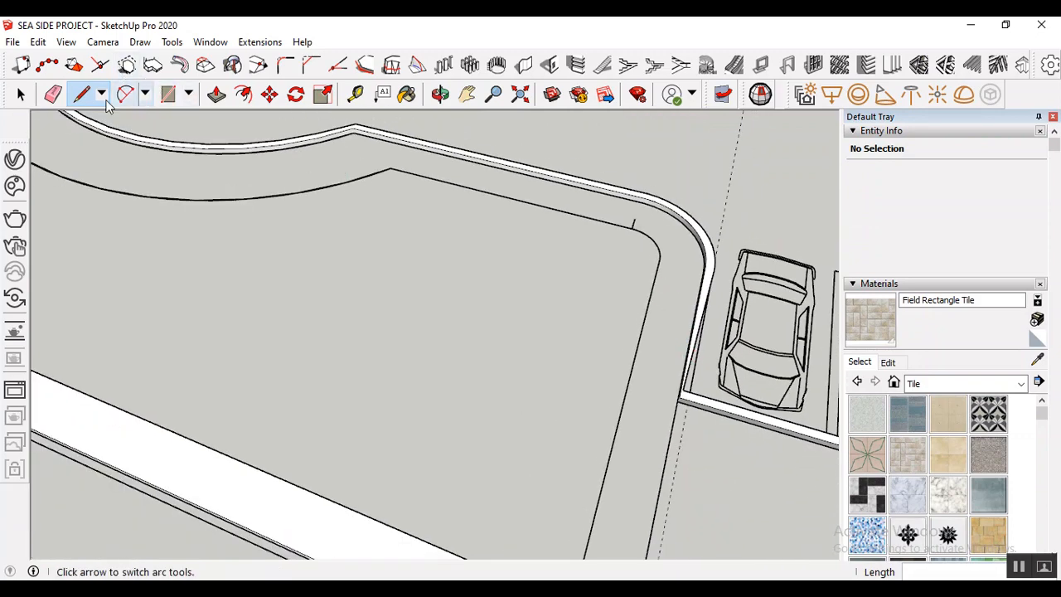
click(613, 458)
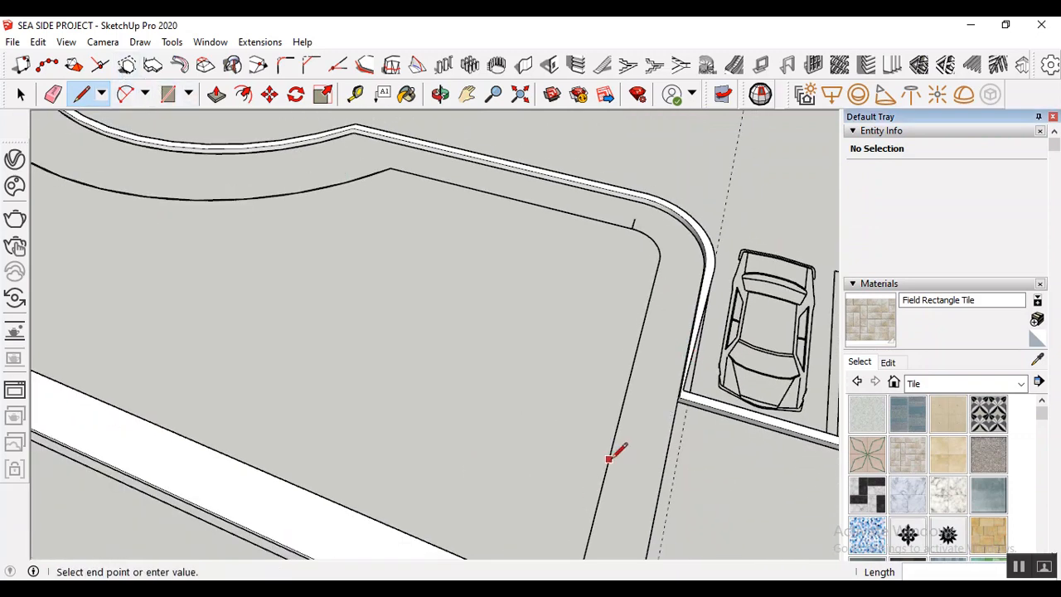
click(667, 472)
scroll(549, 422, down, 2)
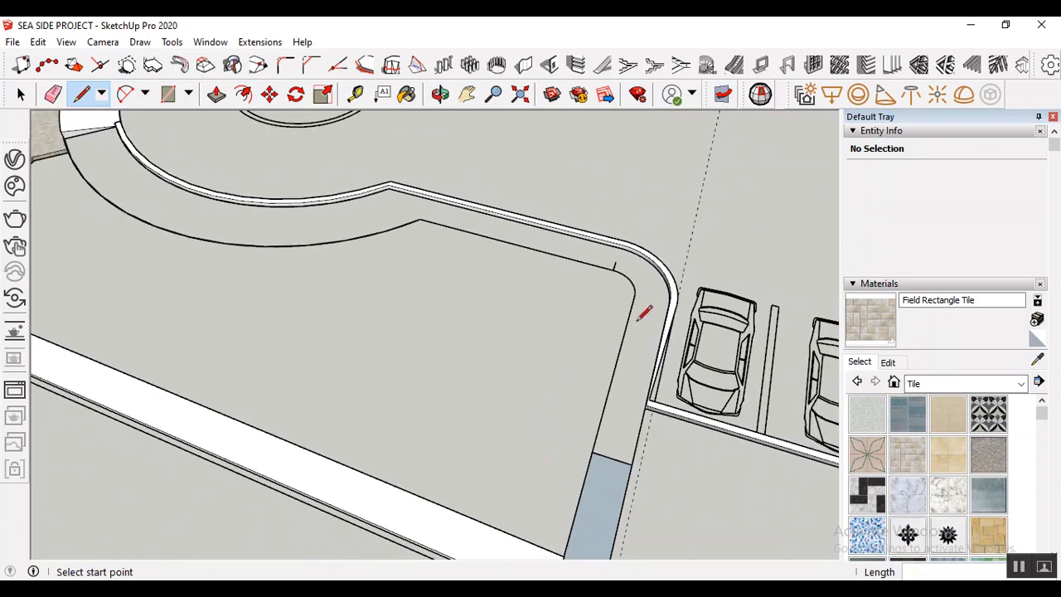
scroll(572, 348, down, 2)
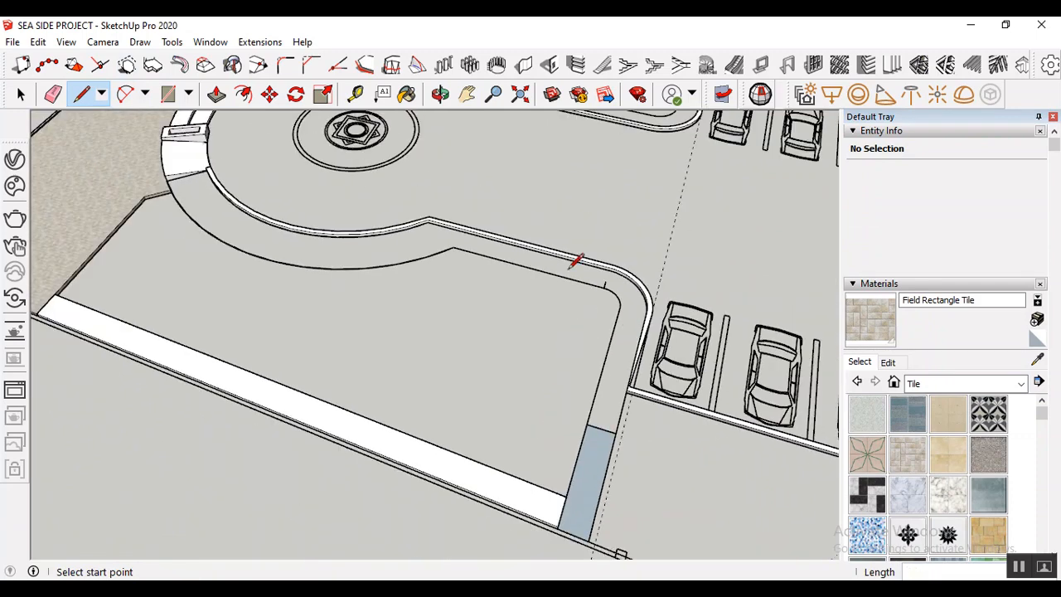
scroll(571, 267, up, 2)
key(space)
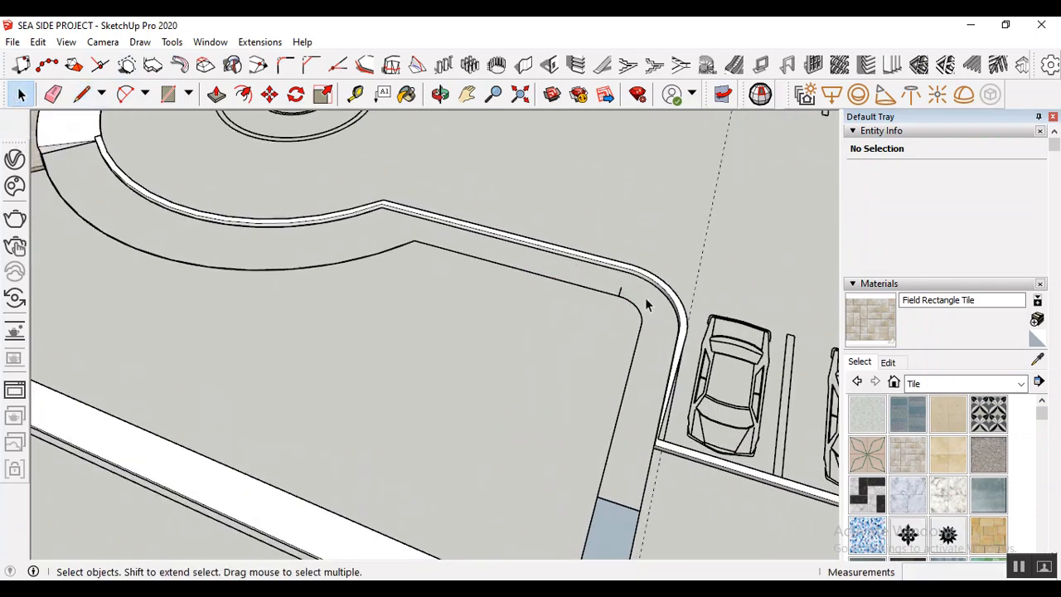
click(631, 297)
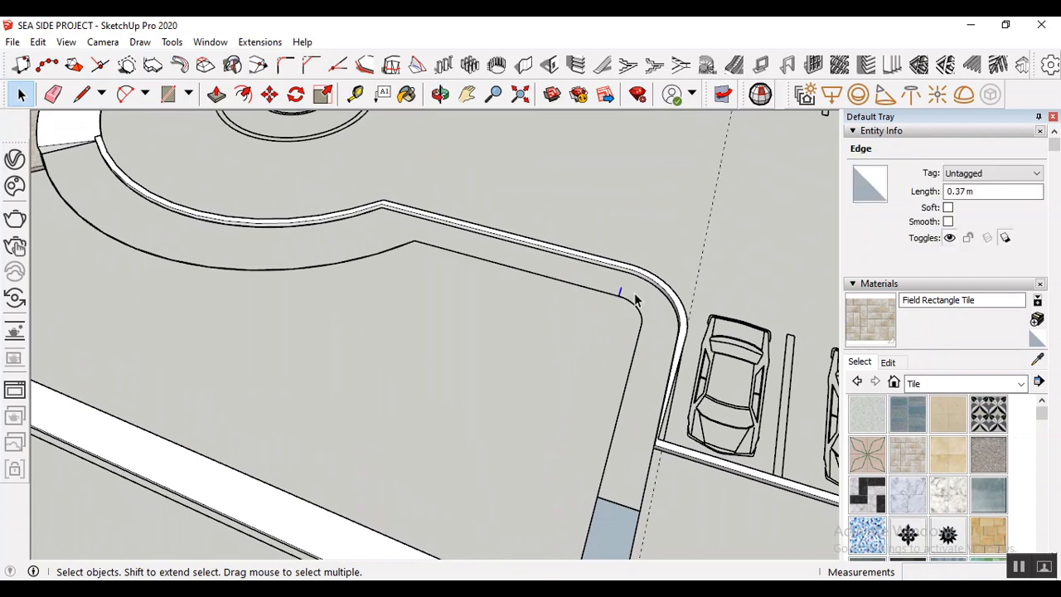
key(Escape)
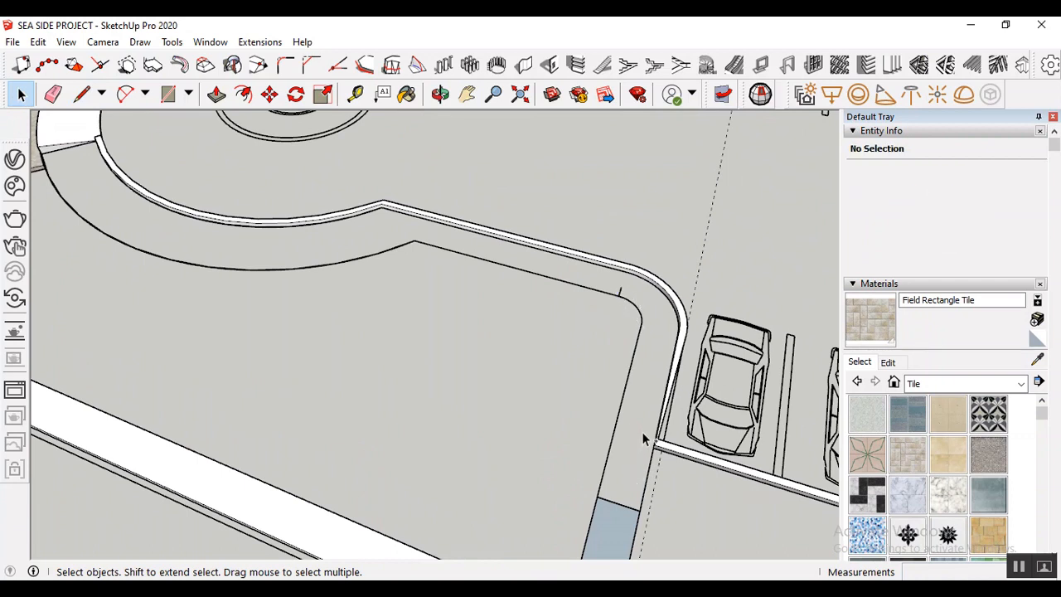
key(ctrl+z)
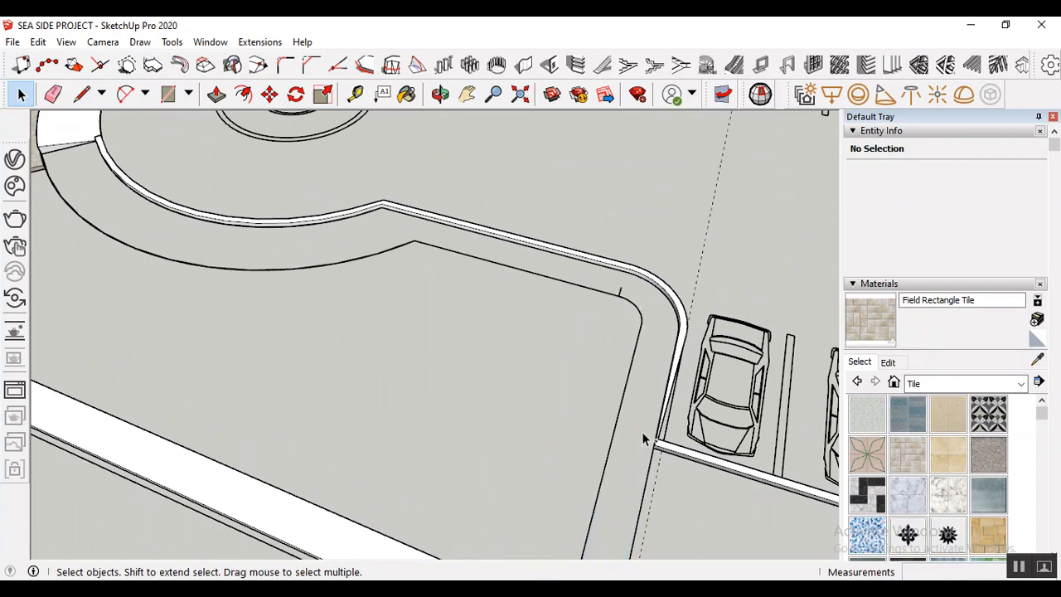
- Delete the short stray edge at the start of the outline's rounded corner
click(632, 297)
key(Escape)
scroll(647, 334, down, 2)
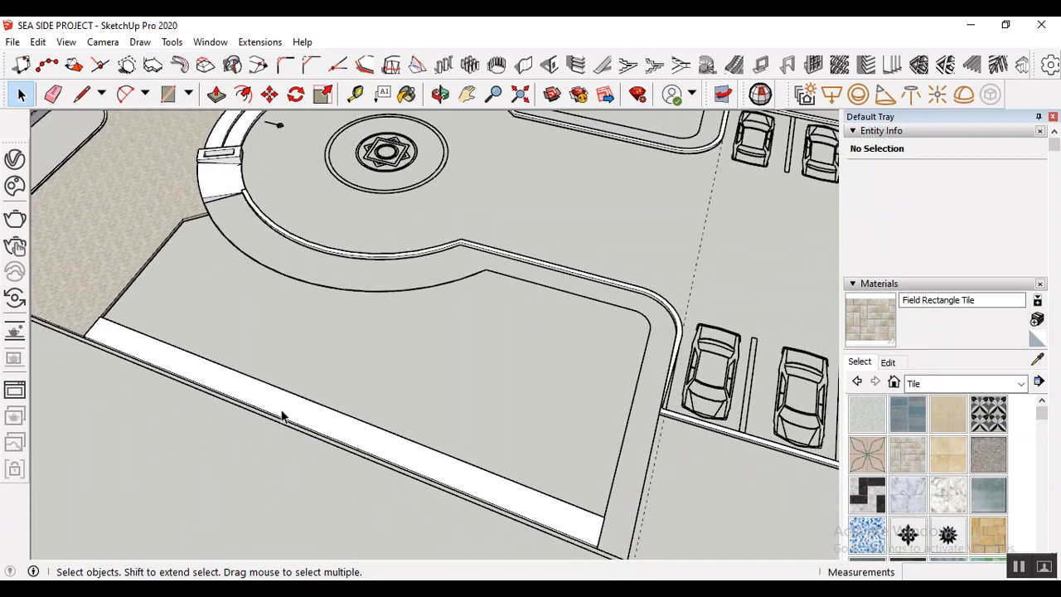
- Select all traced edges of the strip between curb and planting bed, leaving the raised curb out of the selection
click(351, 398)
click(199, 189)
drag(191, 178, 681, 543)
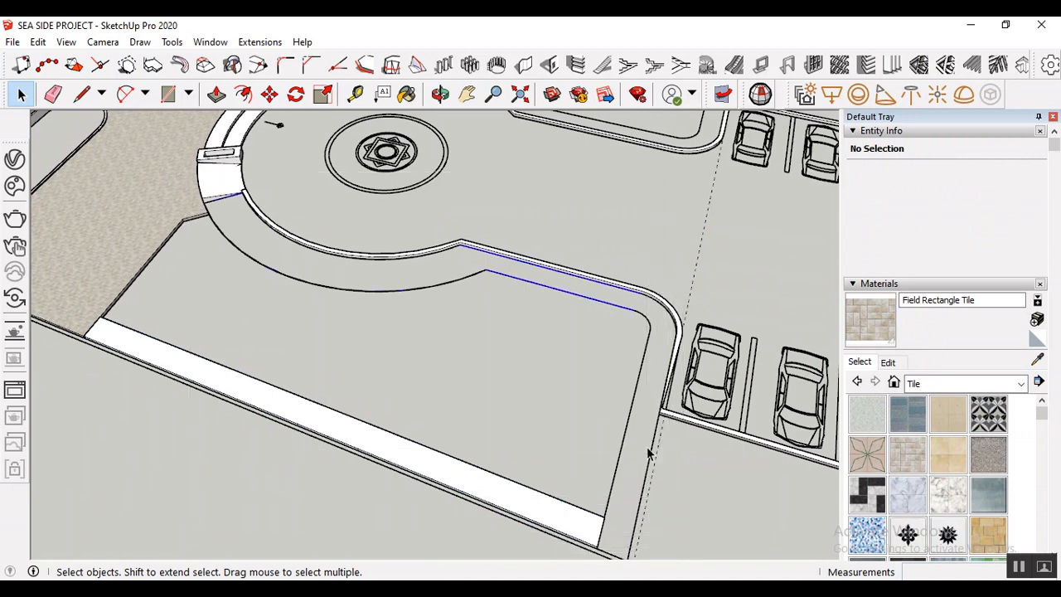
scroll(518, 282, down, 2)
drag(256, 200, 648, 521)
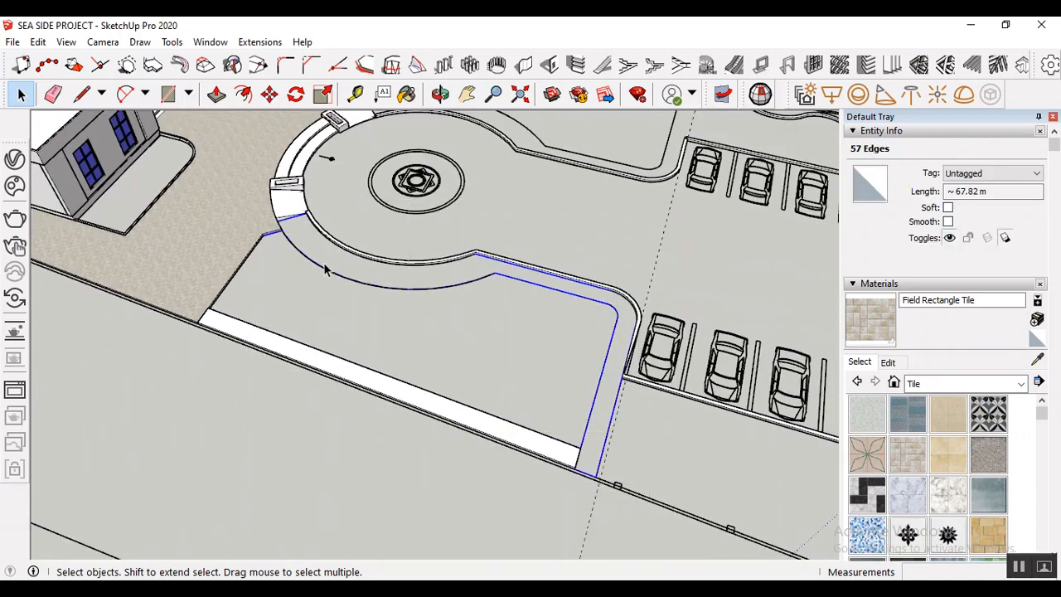
scroll(276, 243, up, 1)
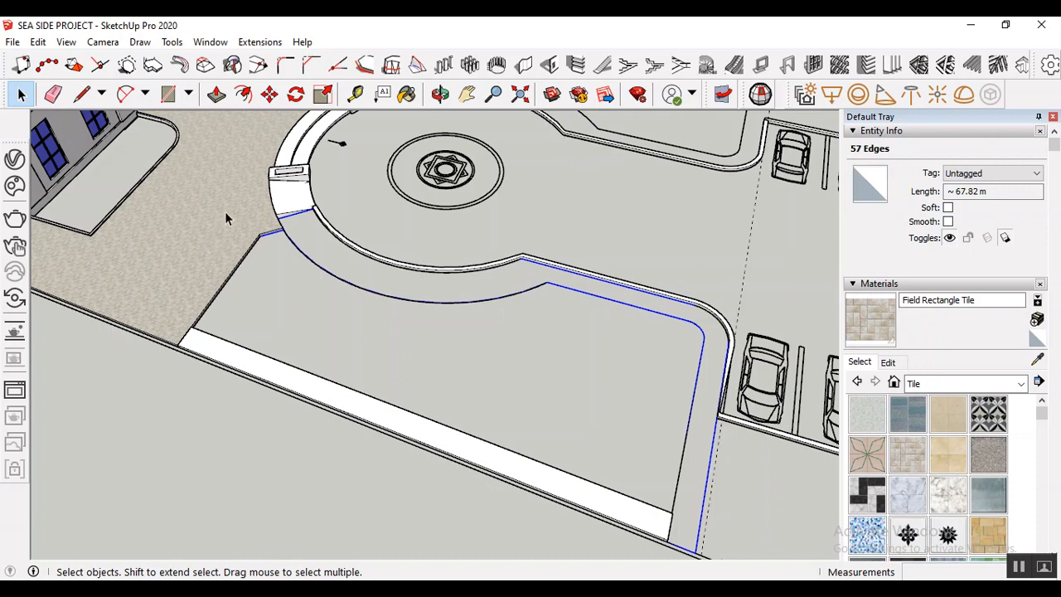
drag(182, 199, 740, 561)
scroll(718, 305, up, 3)
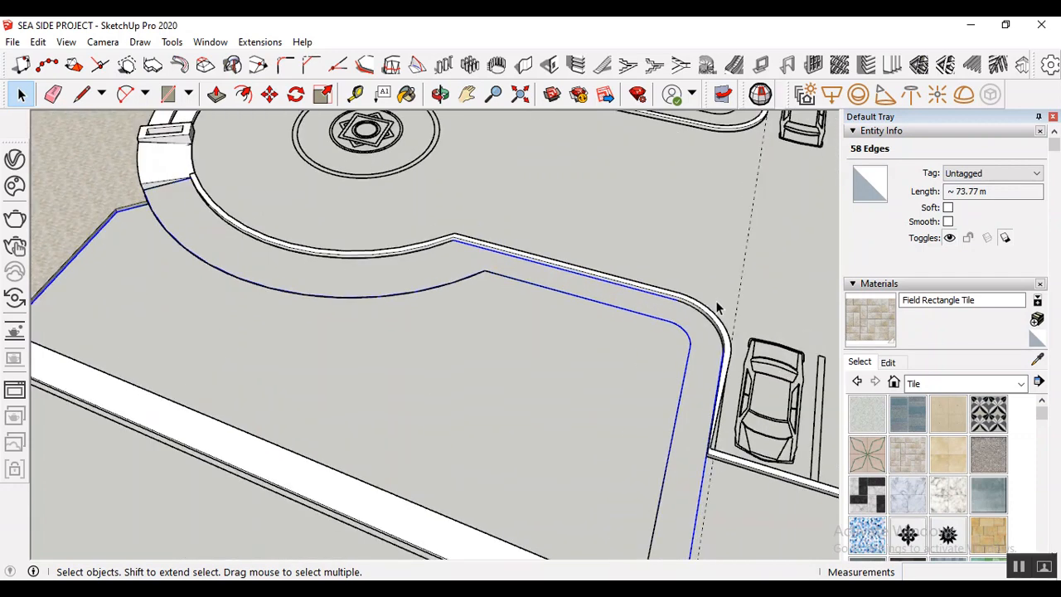
scroll(728, 348, up, 1)
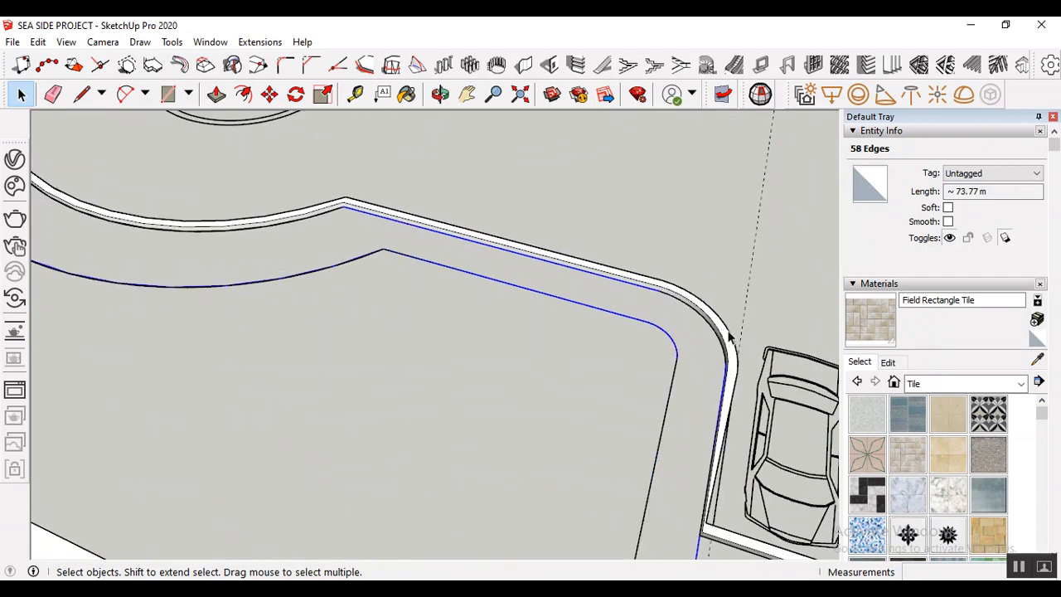
shift+click(729, 330)
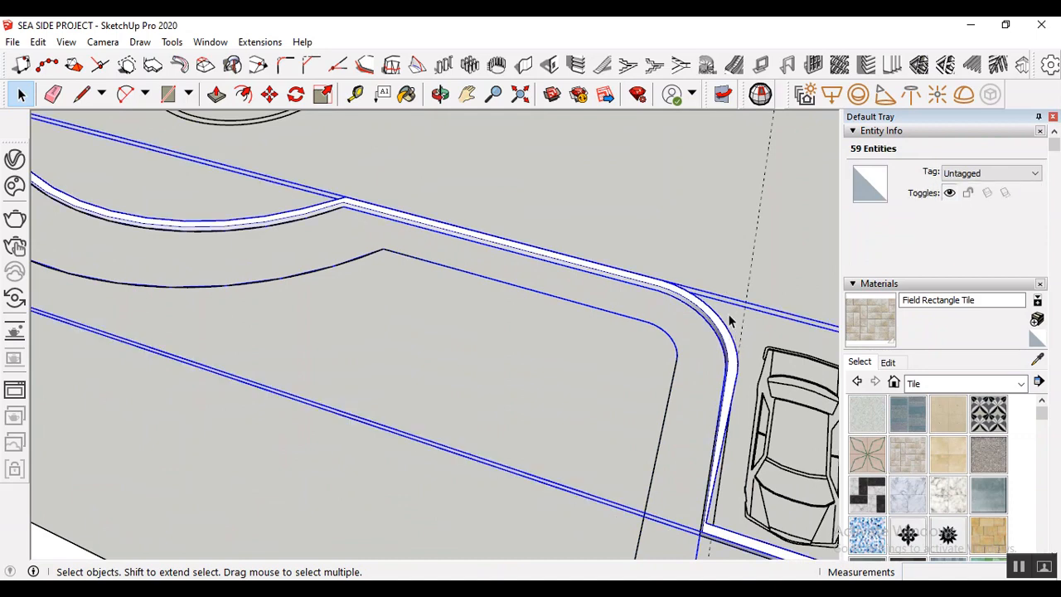
shift+click(719, 332)
scroll(566, 265, down, 2)
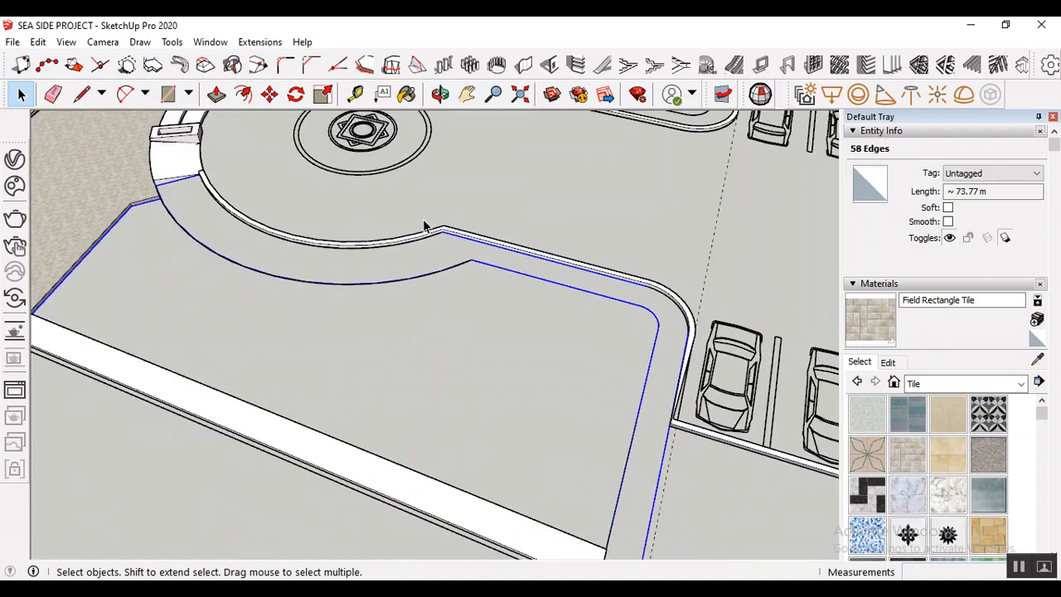
- Copy the selected strip outline to the empty ground outside the site boundary
click(270, 96)
key(ctrl)
click(451, 288)
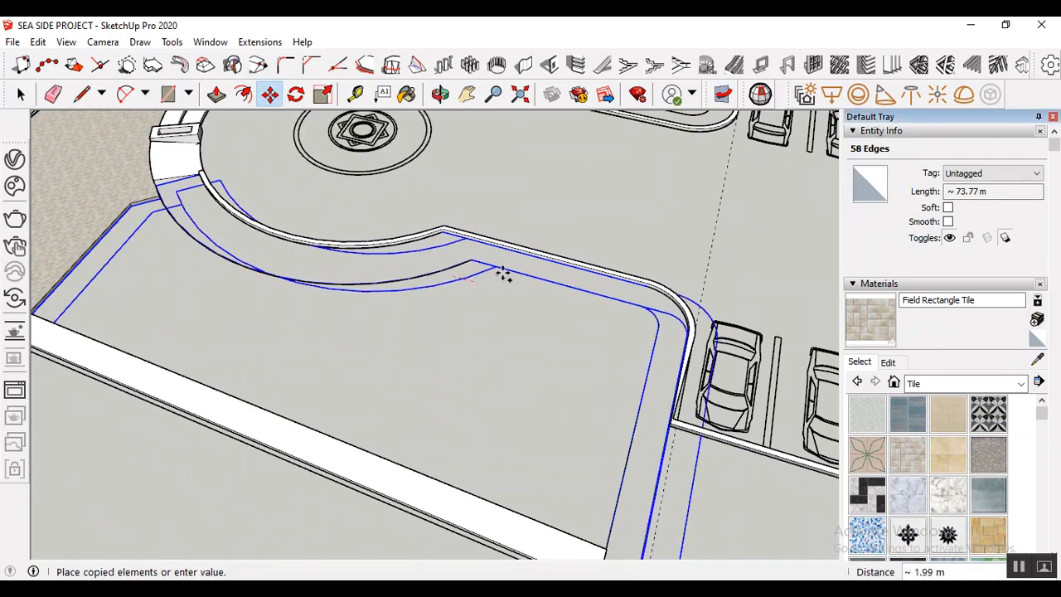
scroll(503, 274, down, 3)
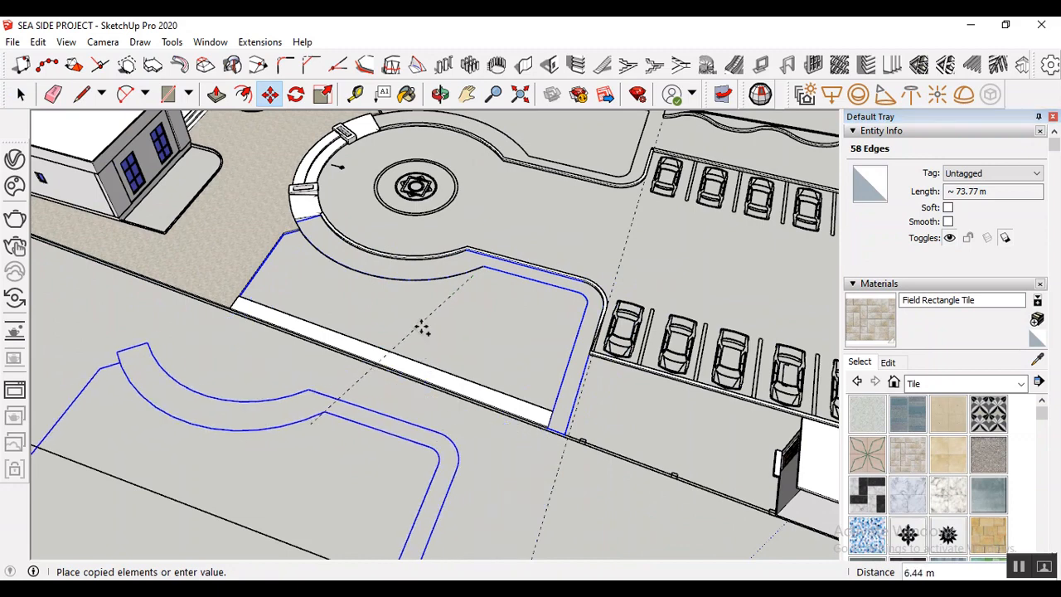
scroll(419, 335, down, 2)
click(297, 404)
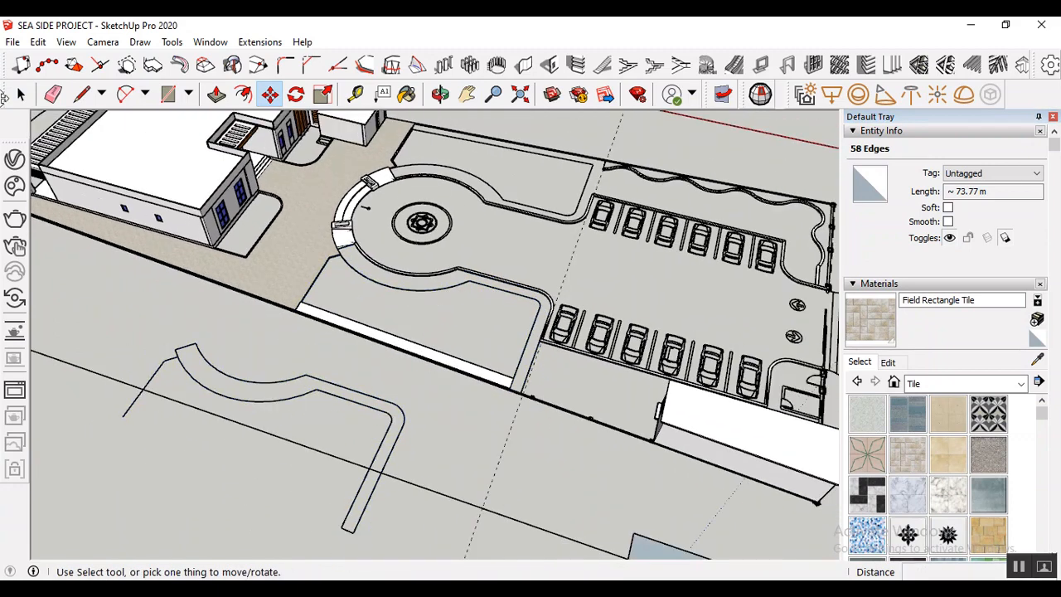
- Delete the two extra paving-border edges attached to the curved end of the copied strip outline
click(21, 94)
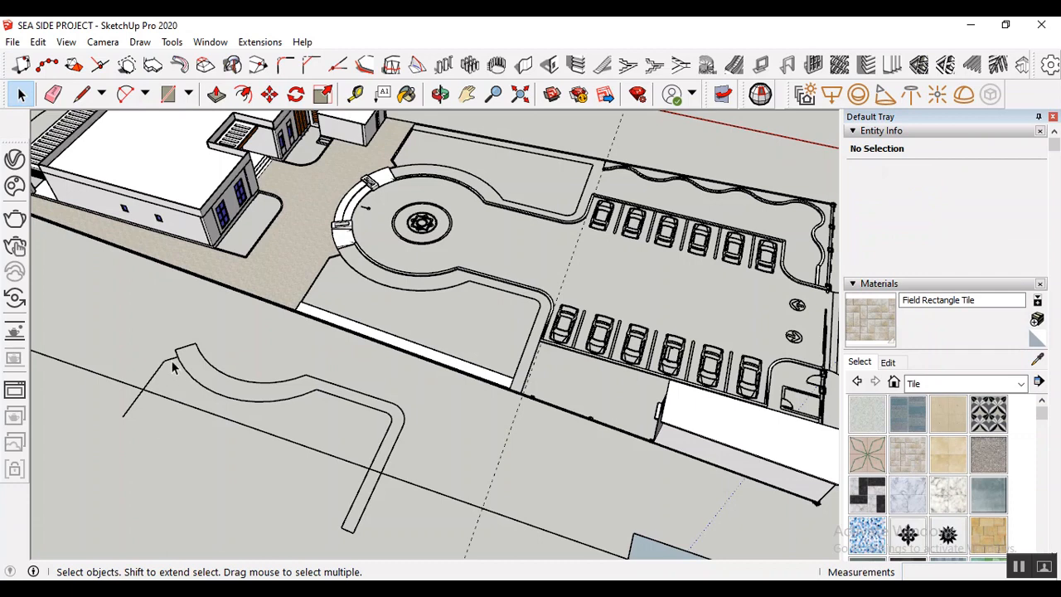
key(Delete)
middle_drag(401, 335, 286, 395)
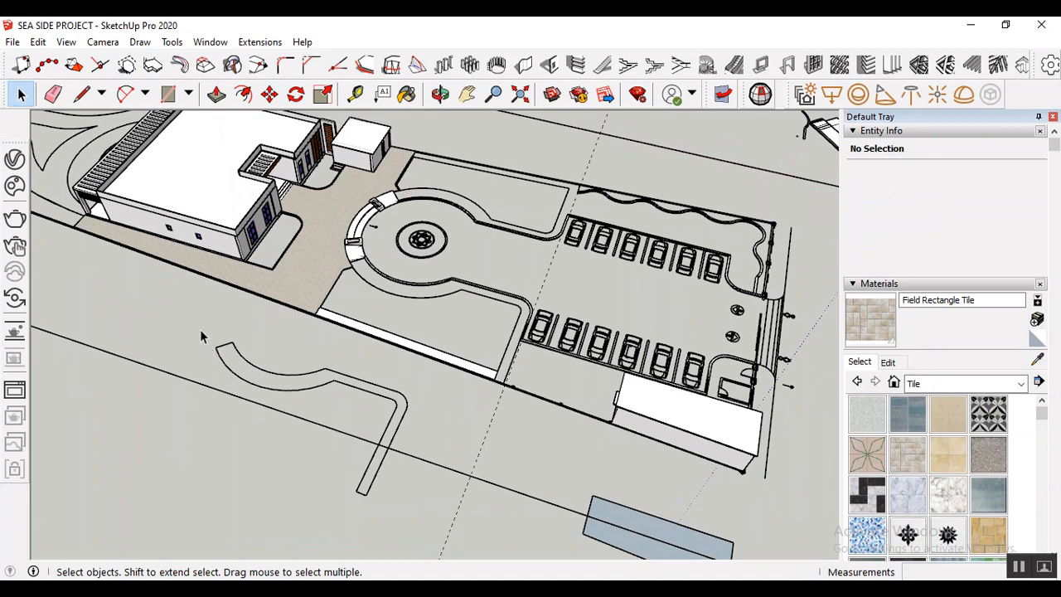
- Move the whole copied strip outline farther away from the site boundary, clear of the long ground line
drag(199, 336, 421, 518)
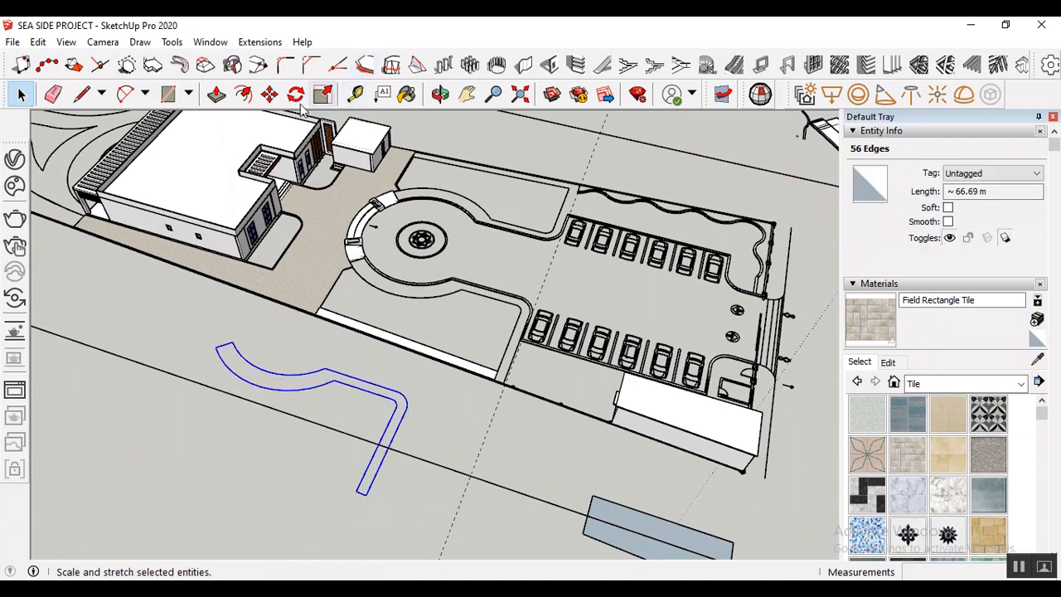
click(270, 93)
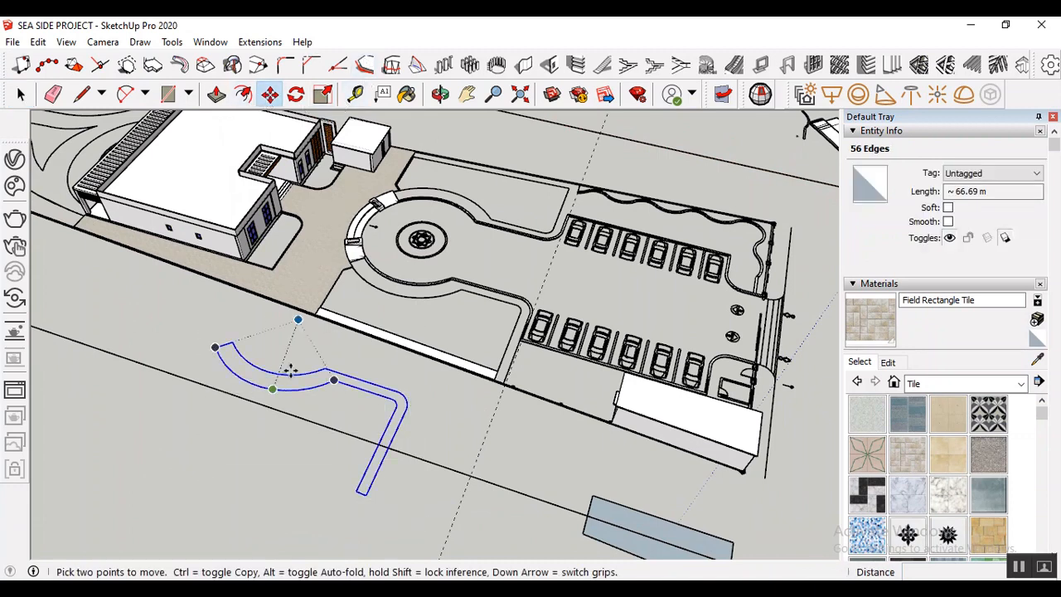
click(208, 469)
key(Escape)
scroll(448, 308, down, 2)
scroll(298, 496, up, 1)
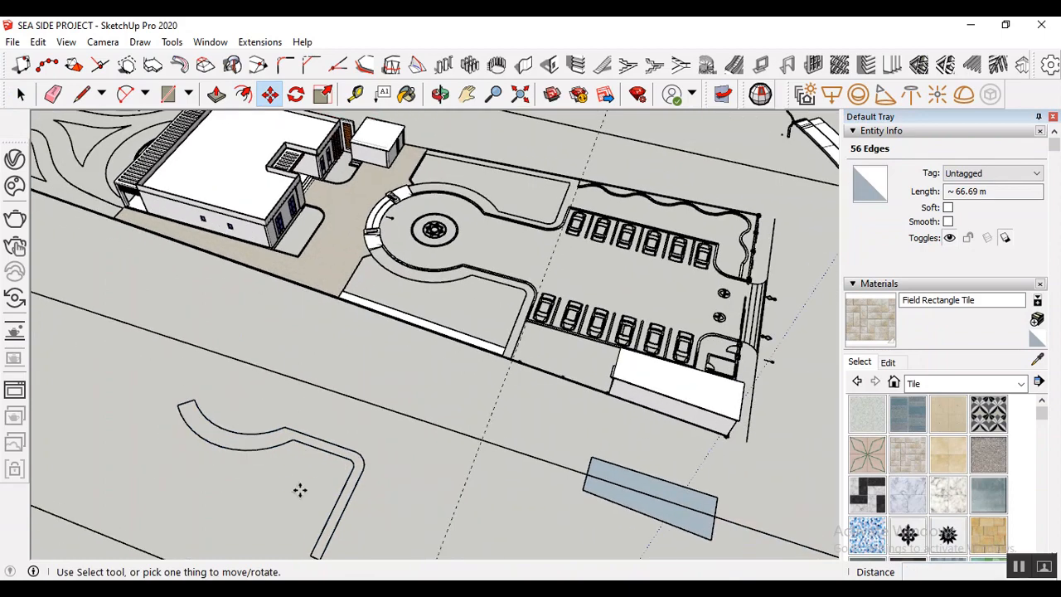
scroll(307, 485, down, 2)
scroll(348, 432, up, 4)
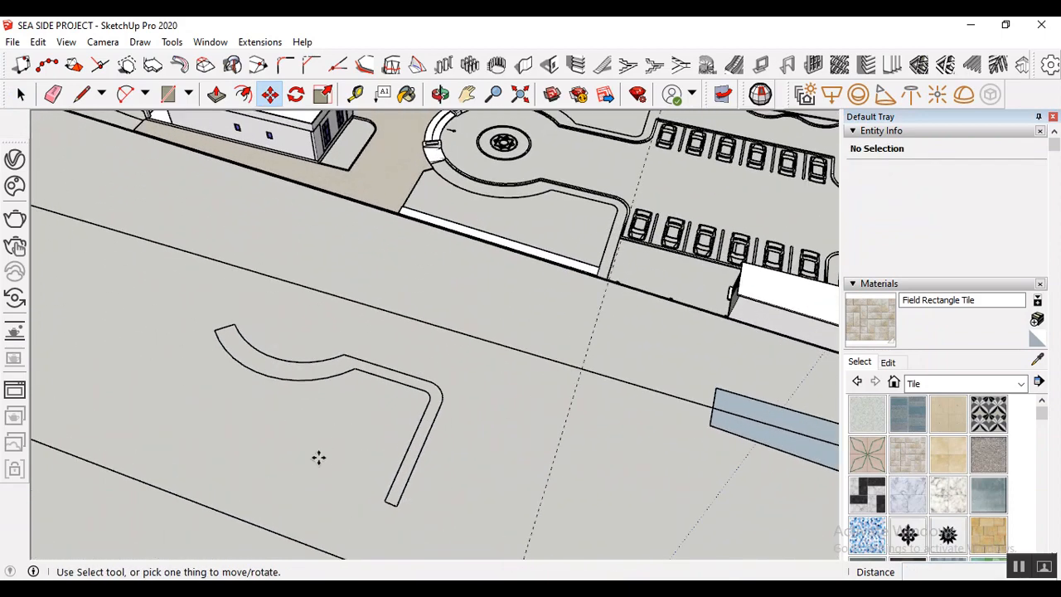
scroll(319, 458, up, 1)
- Draw a line about 1.00 m long across the copied strip just before its rounded bend to fill the outline with faces
click(21, 94)
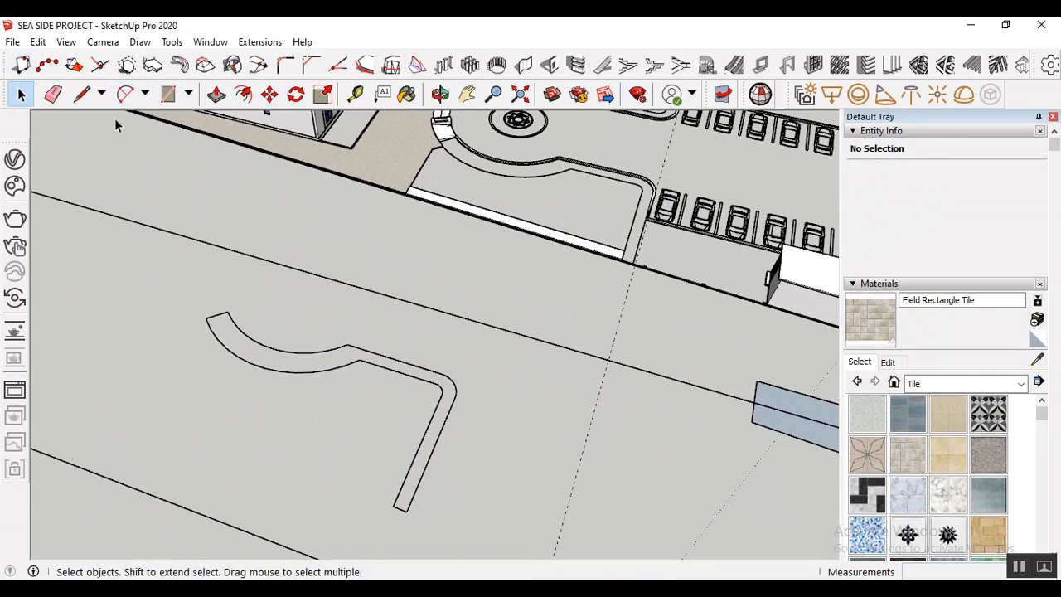
click(81, 94)
scroll(415, 414, up, 1)
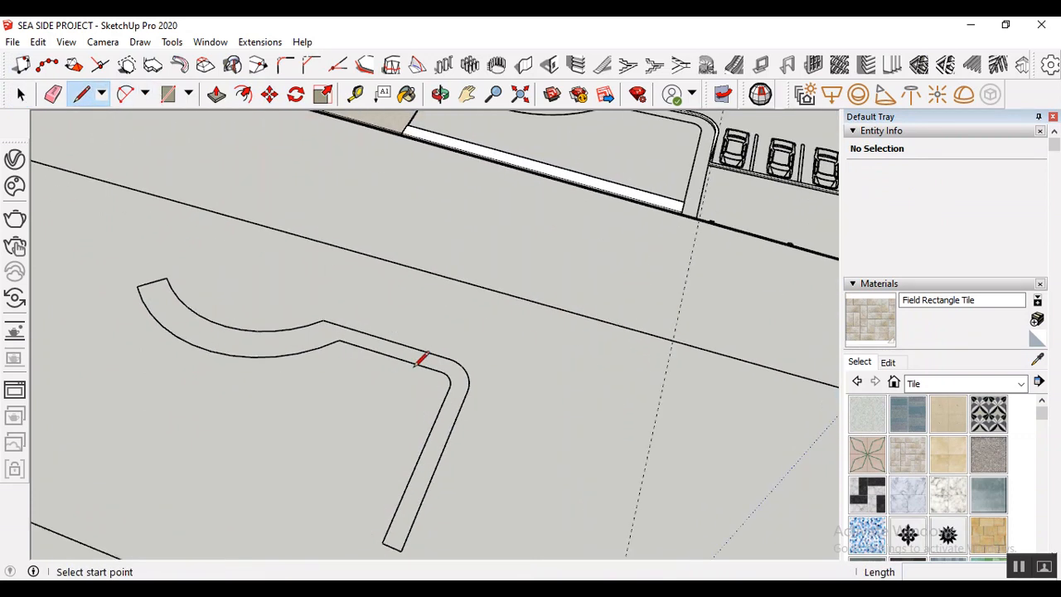
click(413, 363)
click(423, 350)
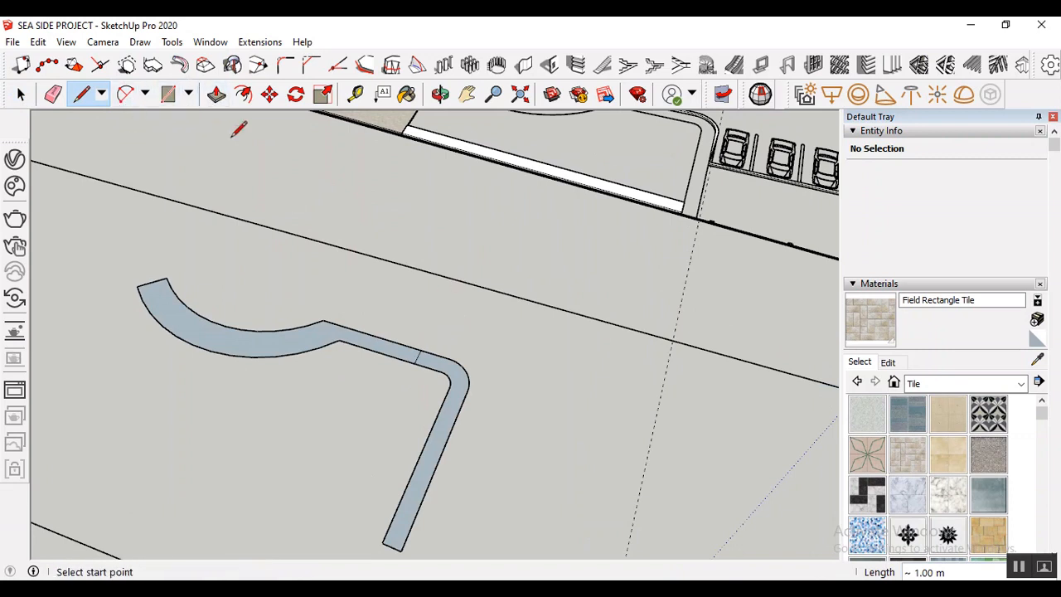
- Erase the short dividing line across the copied strip before its rounded bend, merging the strip into one face
click(52, 94)
scroll(442, 362, up, 1)
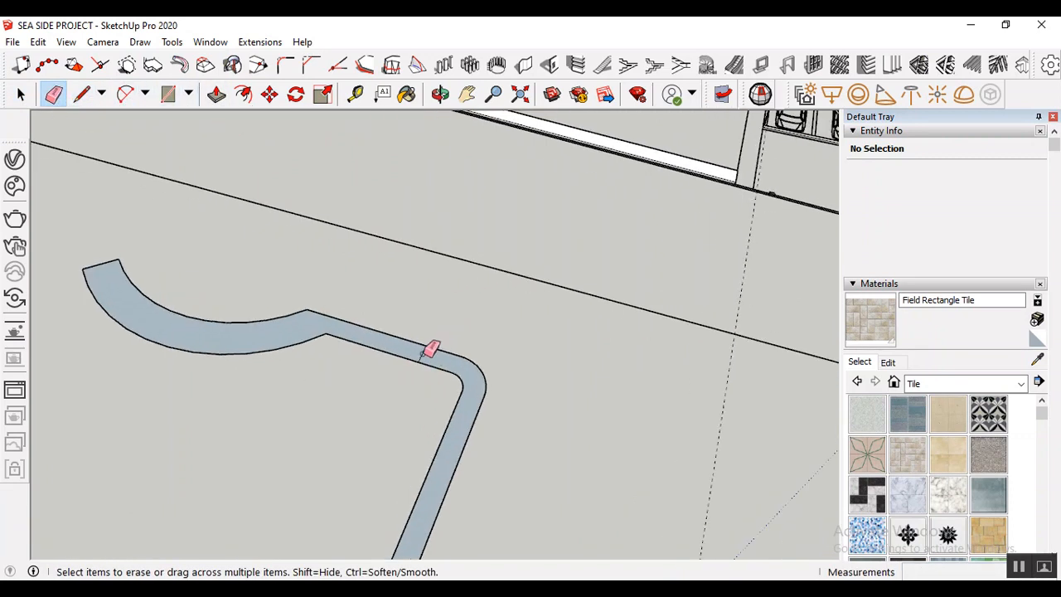
scroll(485, 323, down, 1)
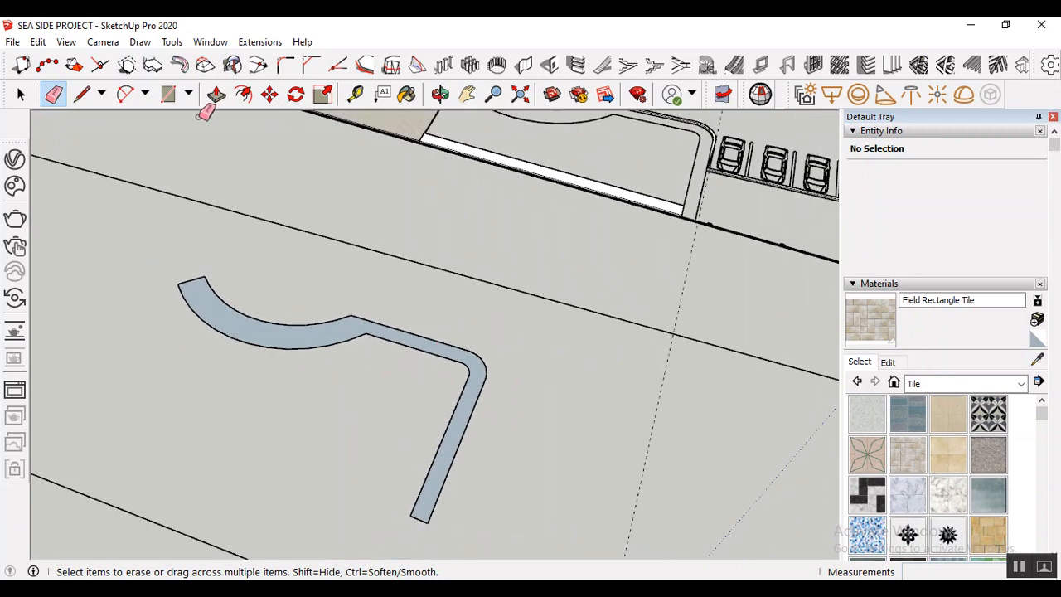
- Extrude the copied strip face upward into a thin slab with Push/Pull, using an exact distance
click(217, 93)
drag(288, 336, 275, 309)
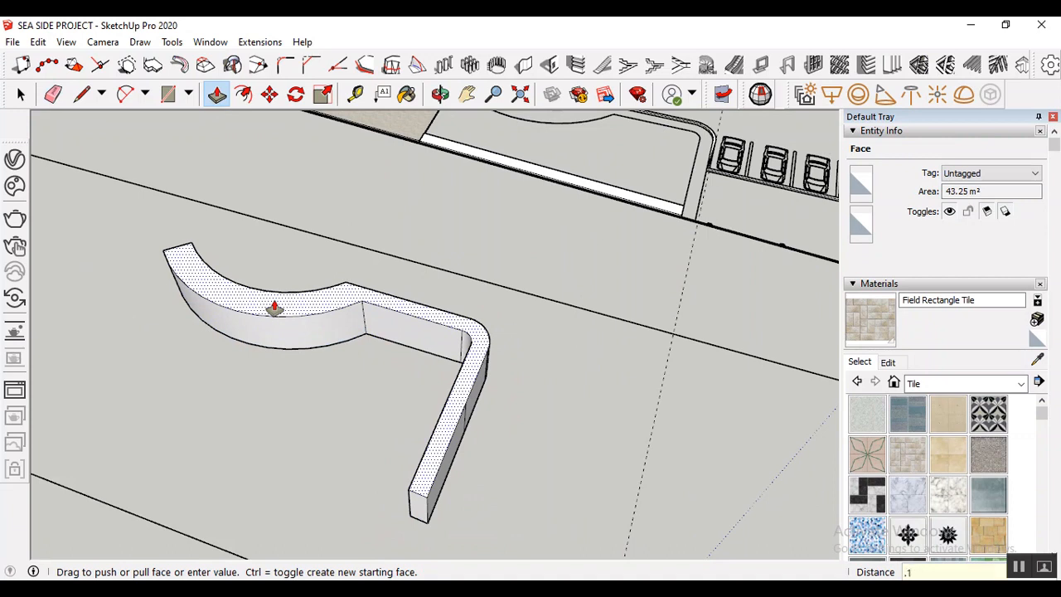
key(Escape)
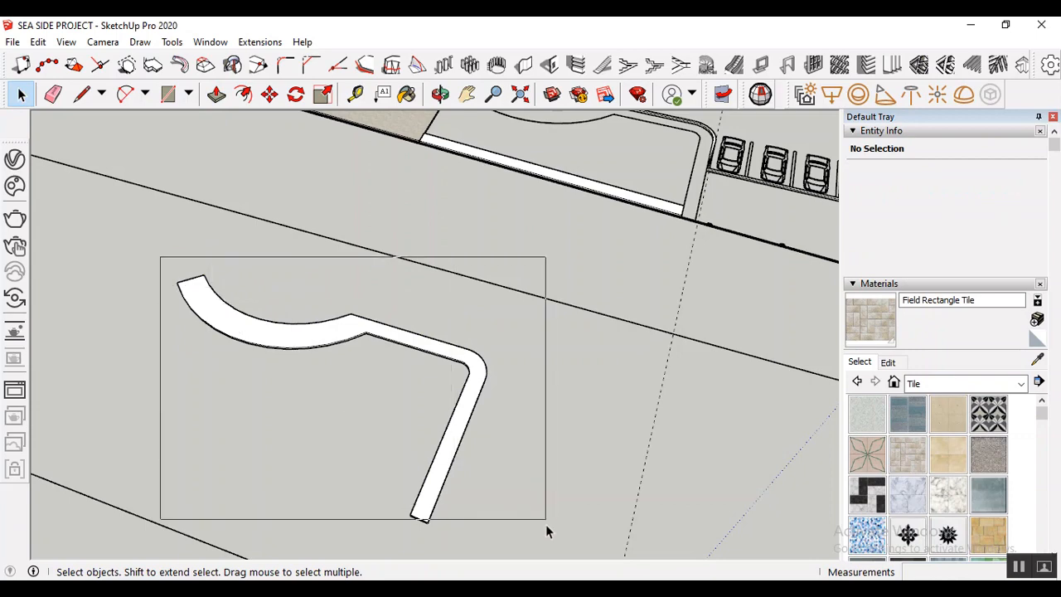
- Group all the geometry of the extruded strip outside the site boundary
drag(516, 543, 515, 542)
right_click(476, 362)
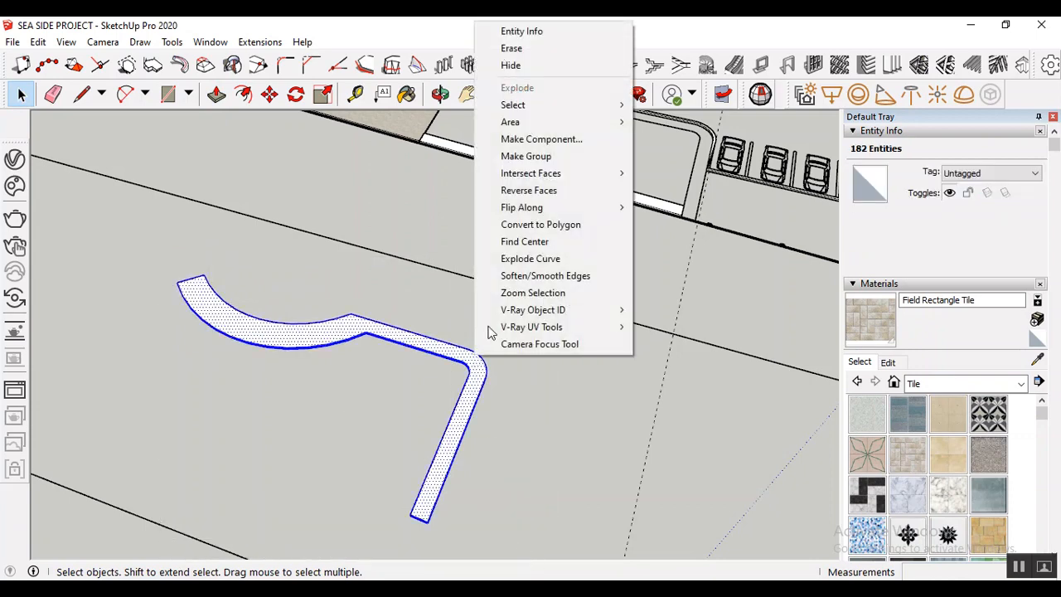
click(539, 156)
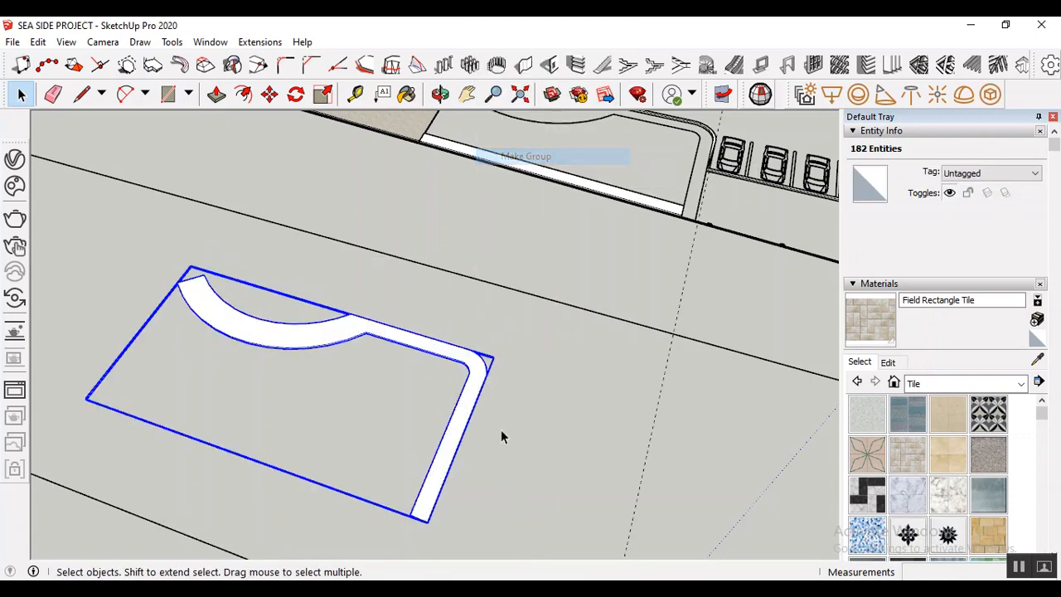
click(526, 388)
- Move the strip group by the bottom outer corner of its straight end onto the matching corner of the original outline at the site boundary
scroll(526, 388, down, 1)
scroll(458, 479, up, 1)
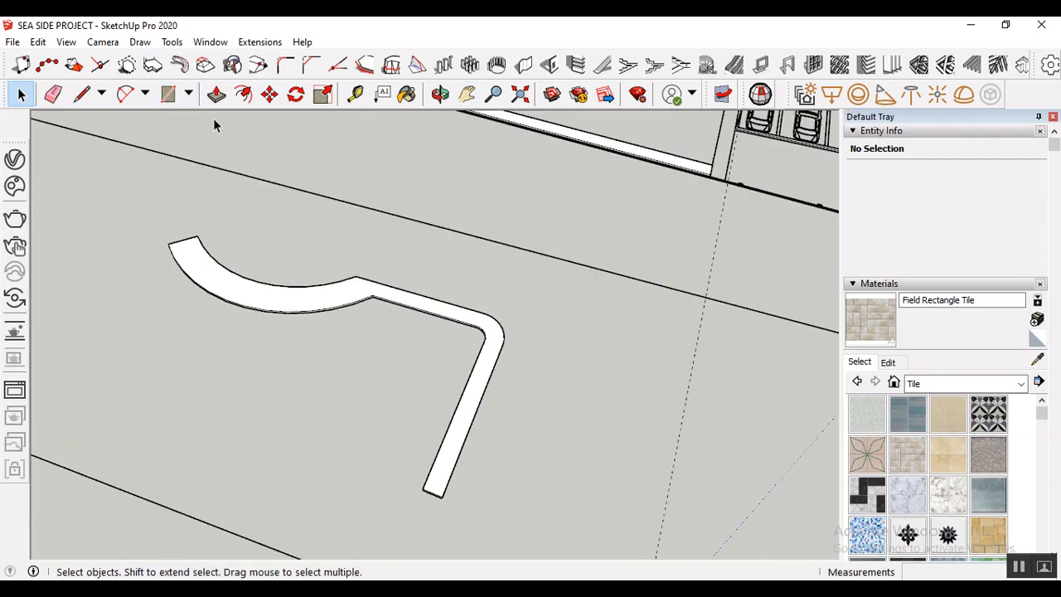
scroll(472, 533, up, 5)
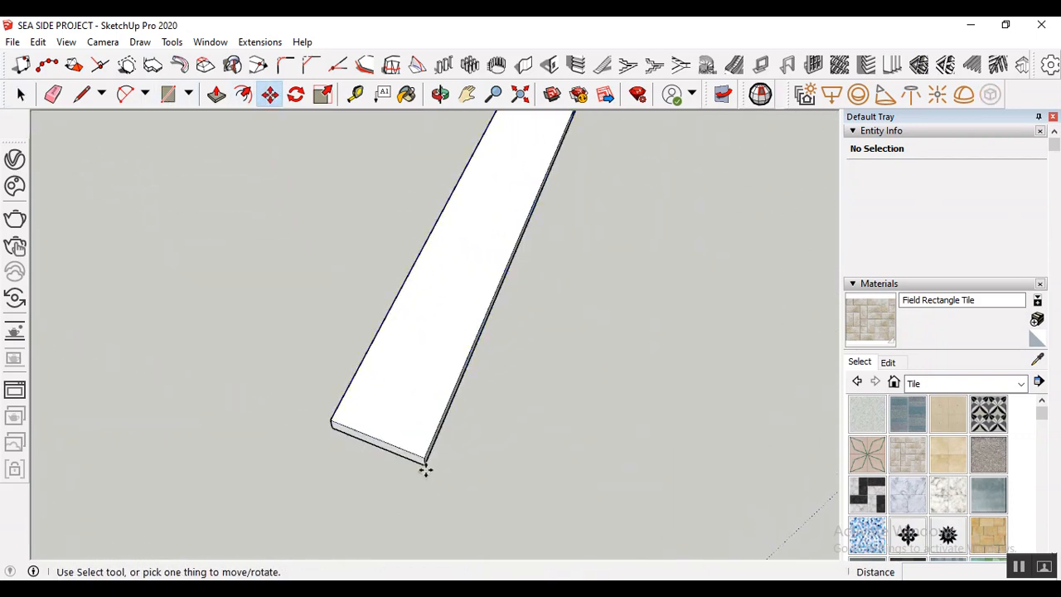
click(421, 469)
scroll(289, 426, down, 6)
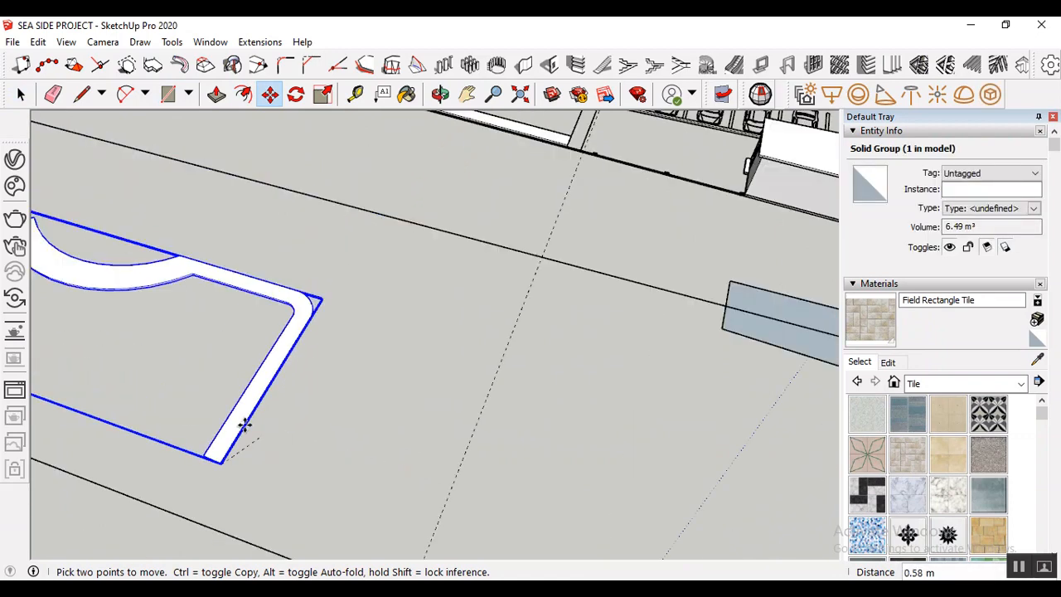
scroll(504, 217, up, 5)
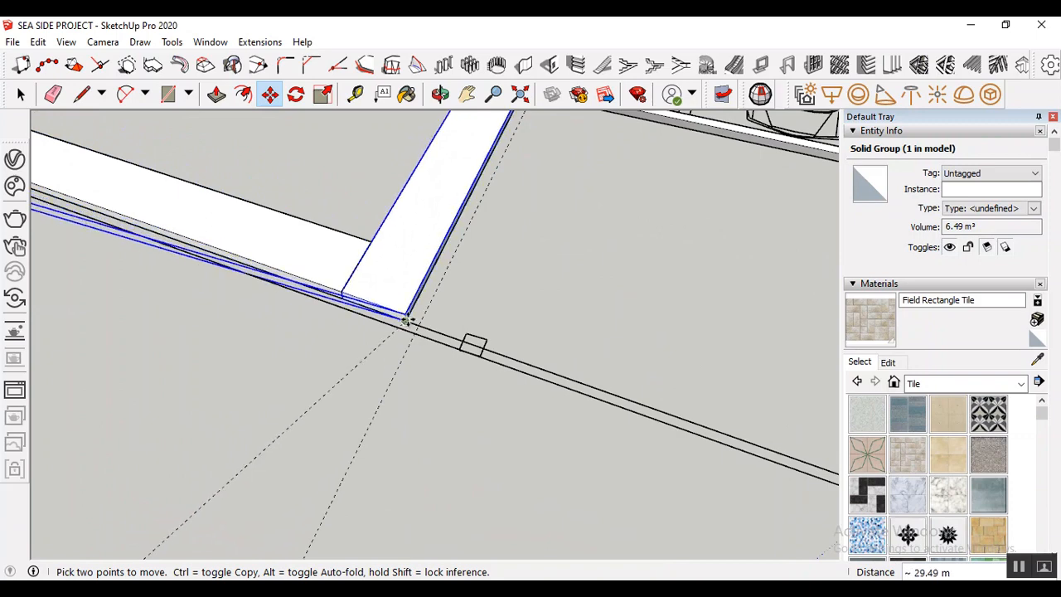
scroll(407, 320, up, 3)
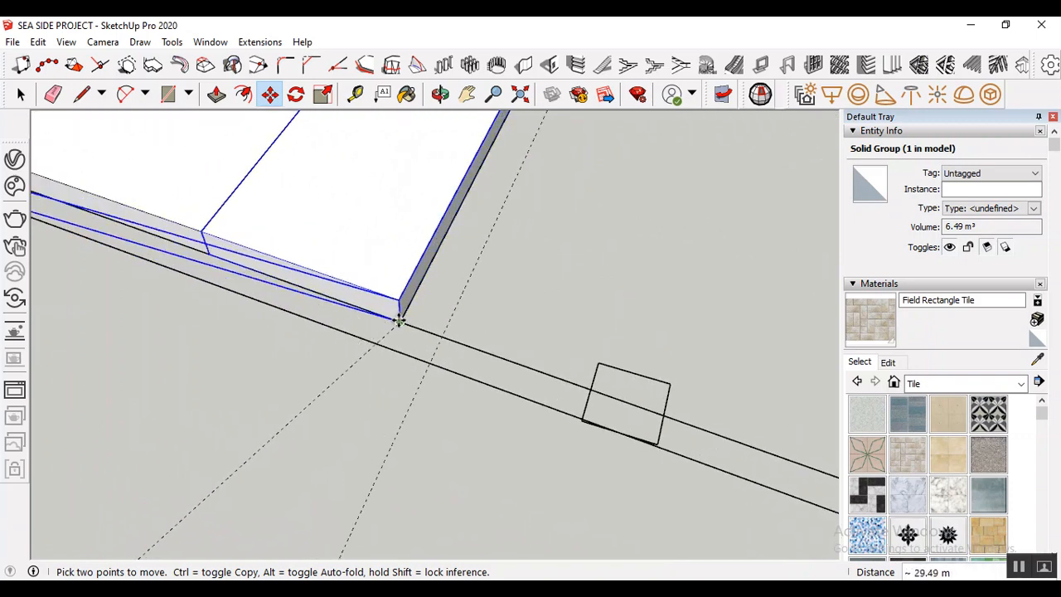
click(398, 320)
scroll(352, 390, down, 5)
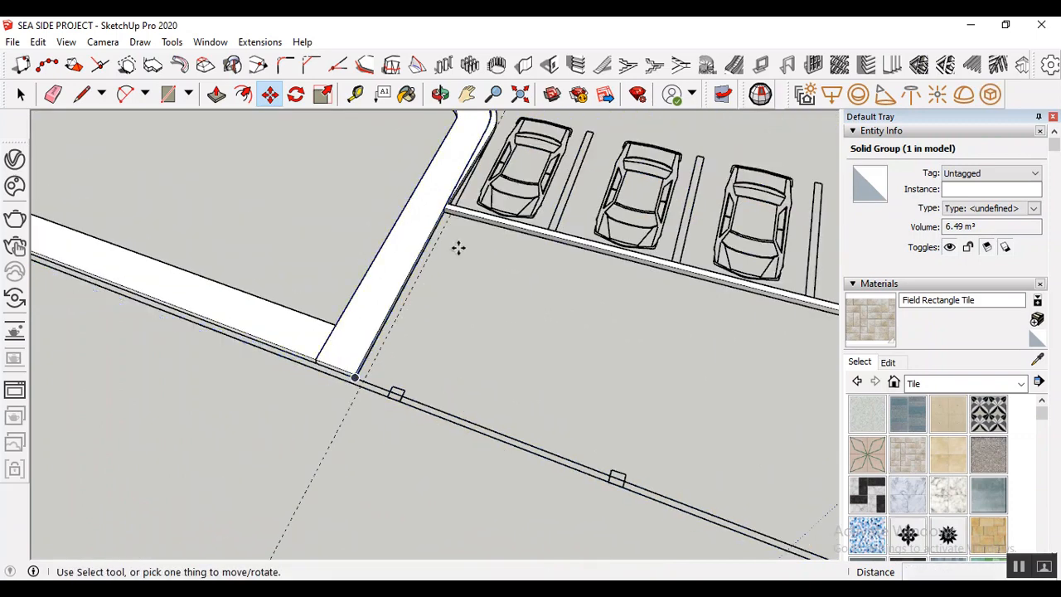
scroll(308, 243, down, 3)
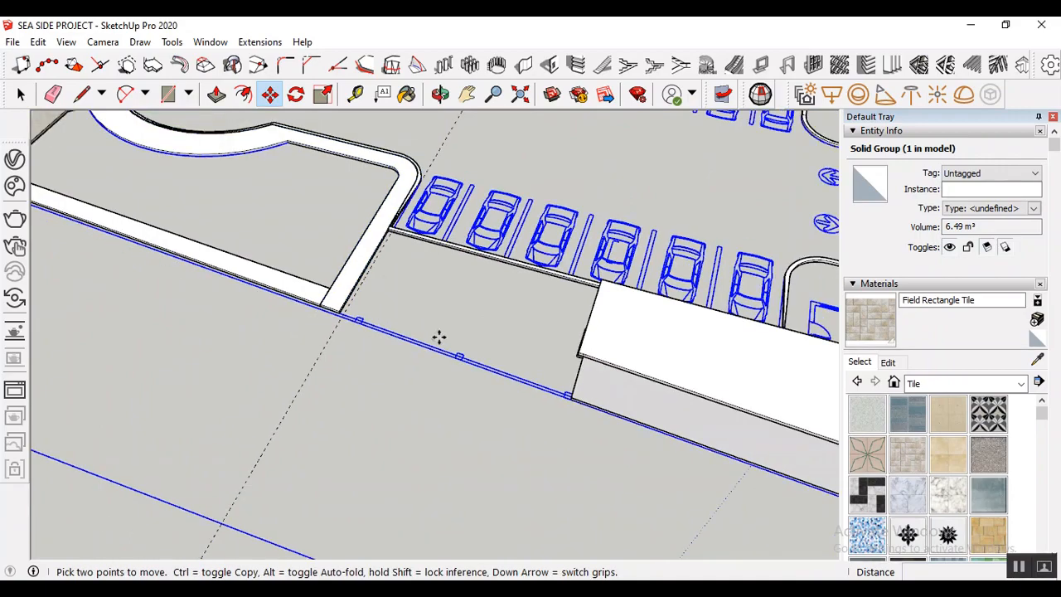
scroll(301, 229, down, 2)
scroll(301, 229, up, 4)
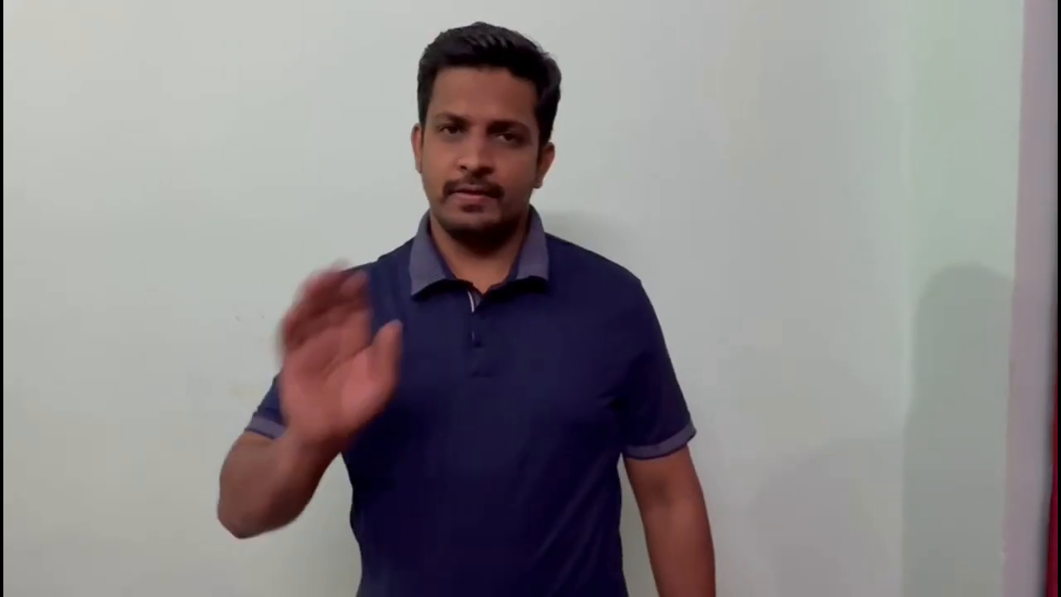